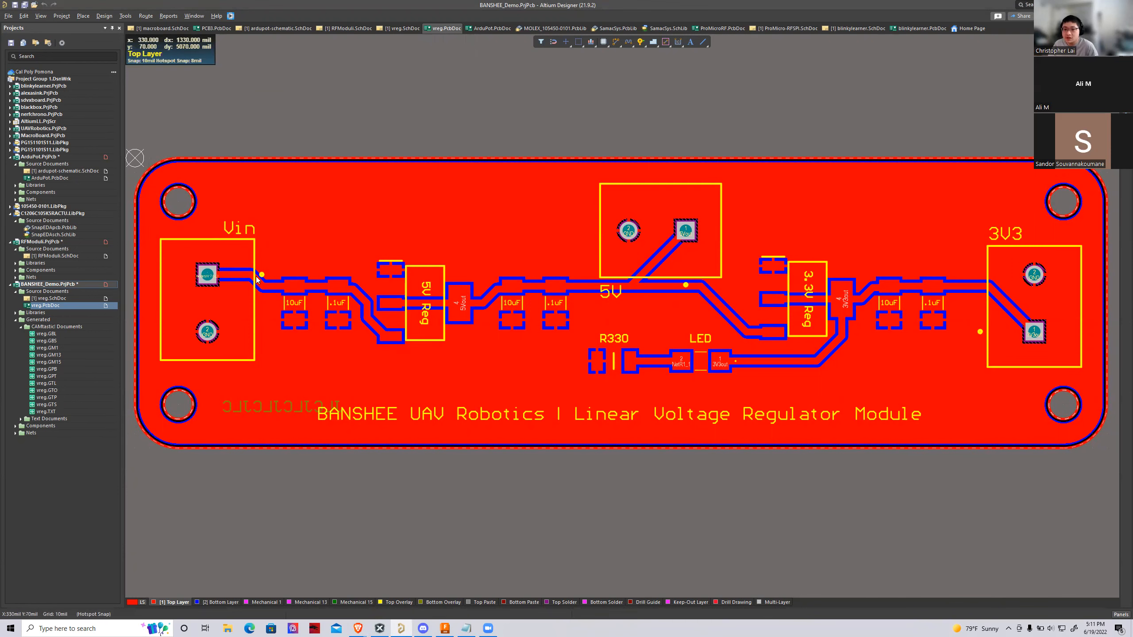
right_drag(424, 120, 445, 114)
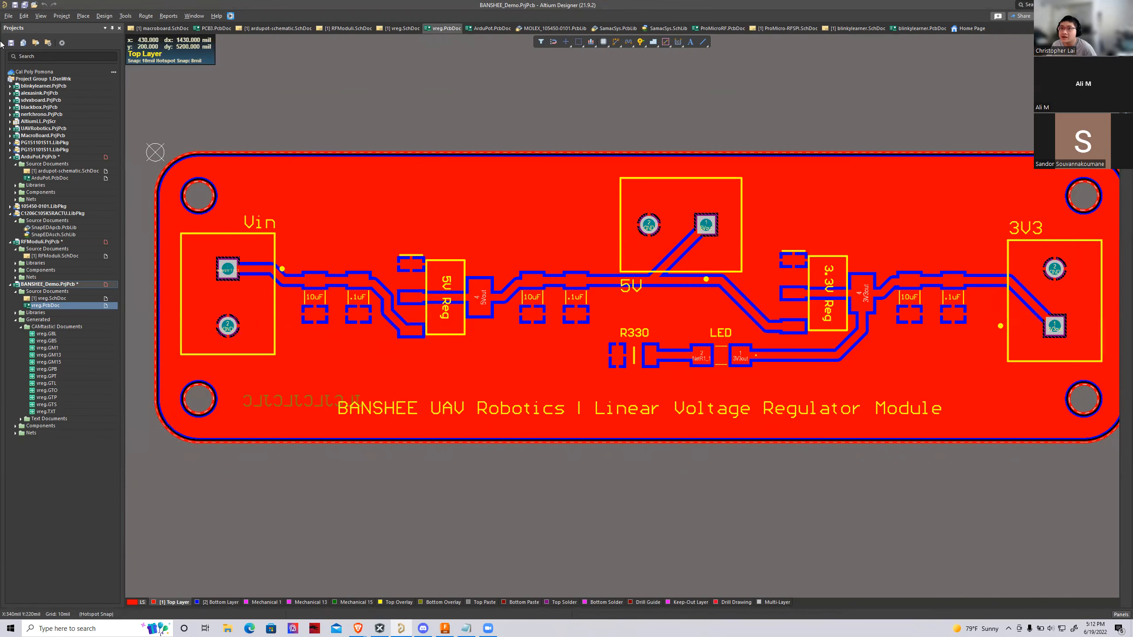
click(8, 16)
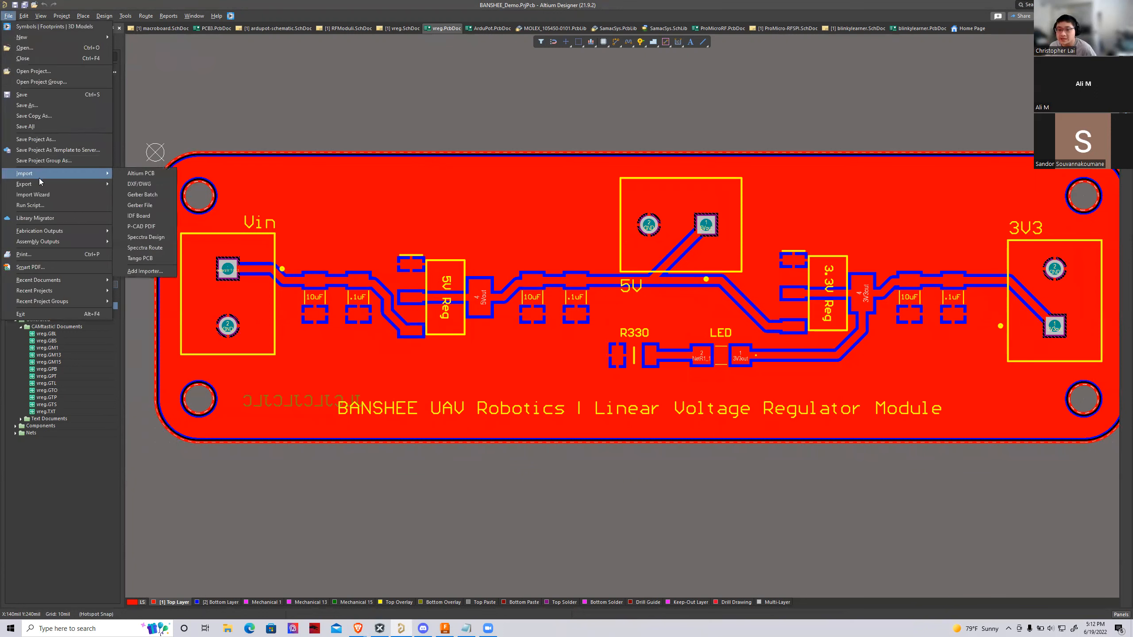
mouse_move(38, 183)
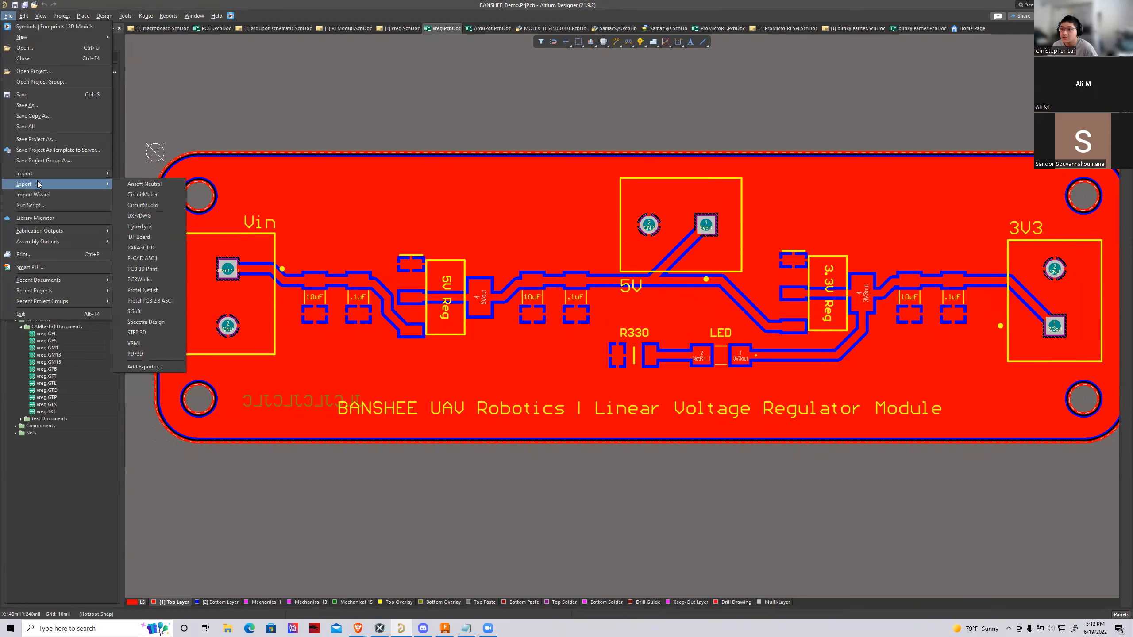
click(362, 124)
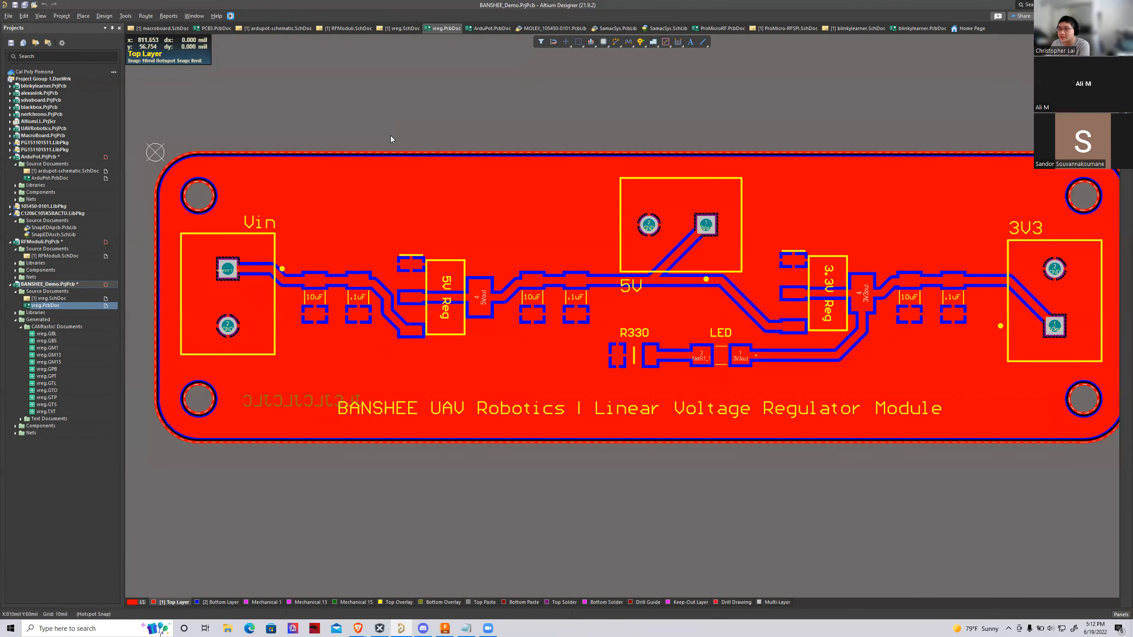
Inspect the voltage regulator board and its components in 3D, and return to the 2D layout
key(3)
shift+right_drag(508, 527, 598, 484)
right_drag(508, 491, 492, 502)
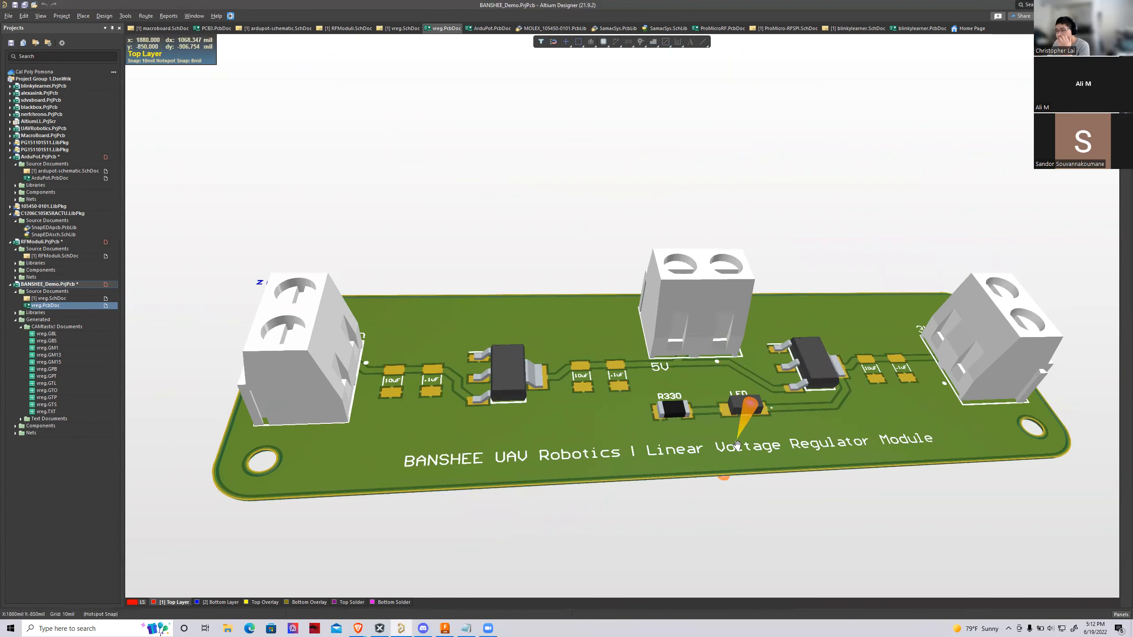
right_drag(731, 440, 702, 455)
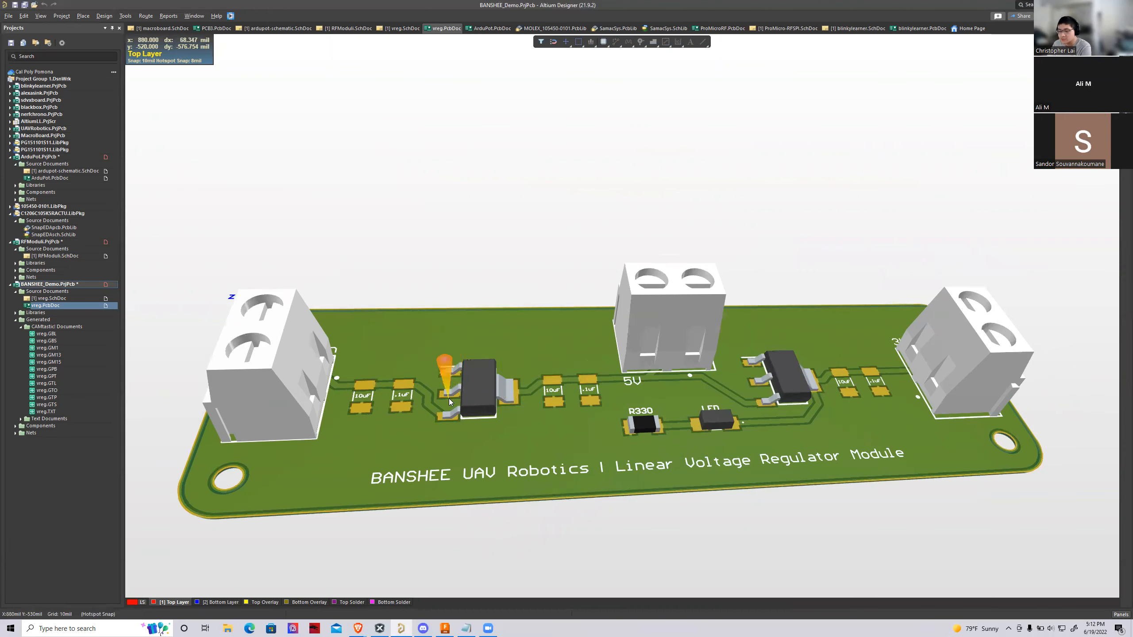
key(2)
Export the board as the STEP file vreg.step into the BANSHEE_Demo folder, keeping the default export options
click(8, 15)
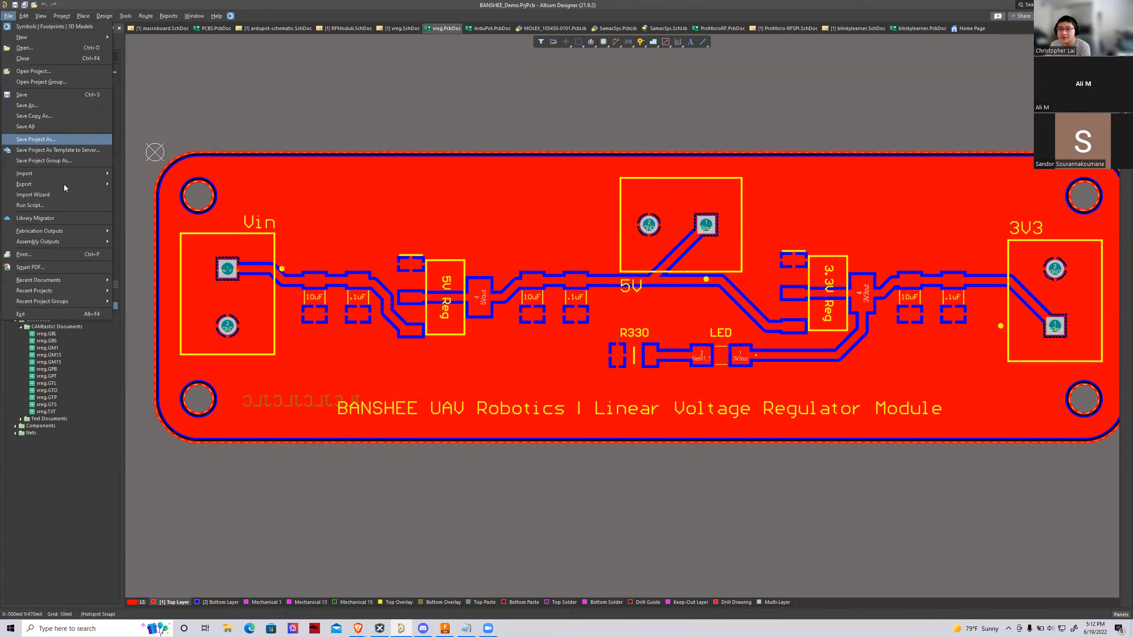
mouse_move(78, 183)
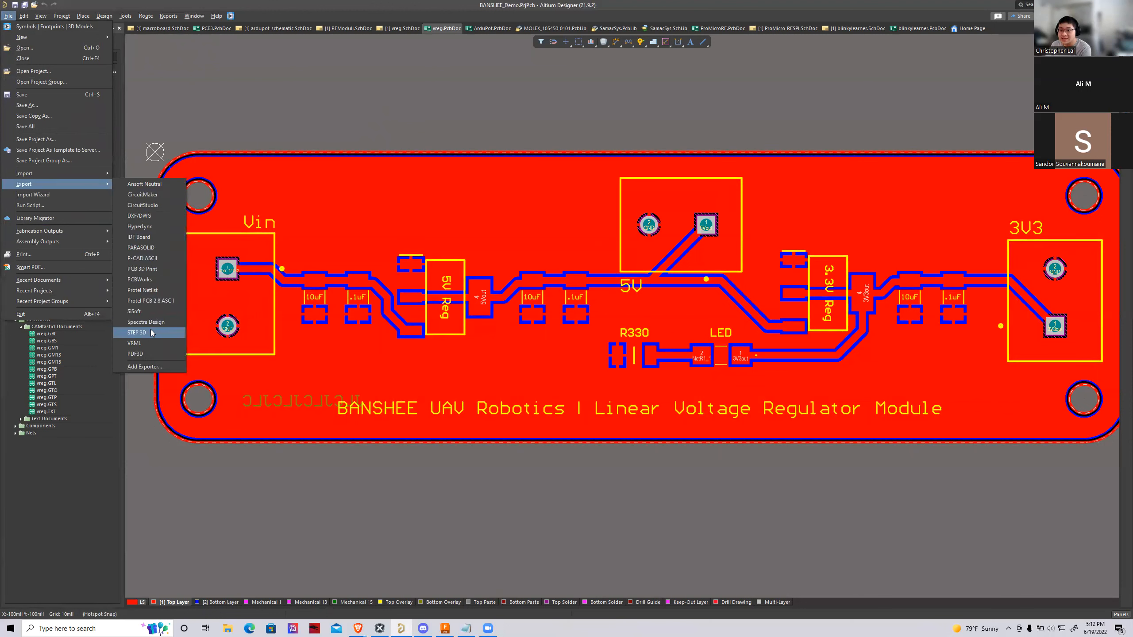
click(136, 333)
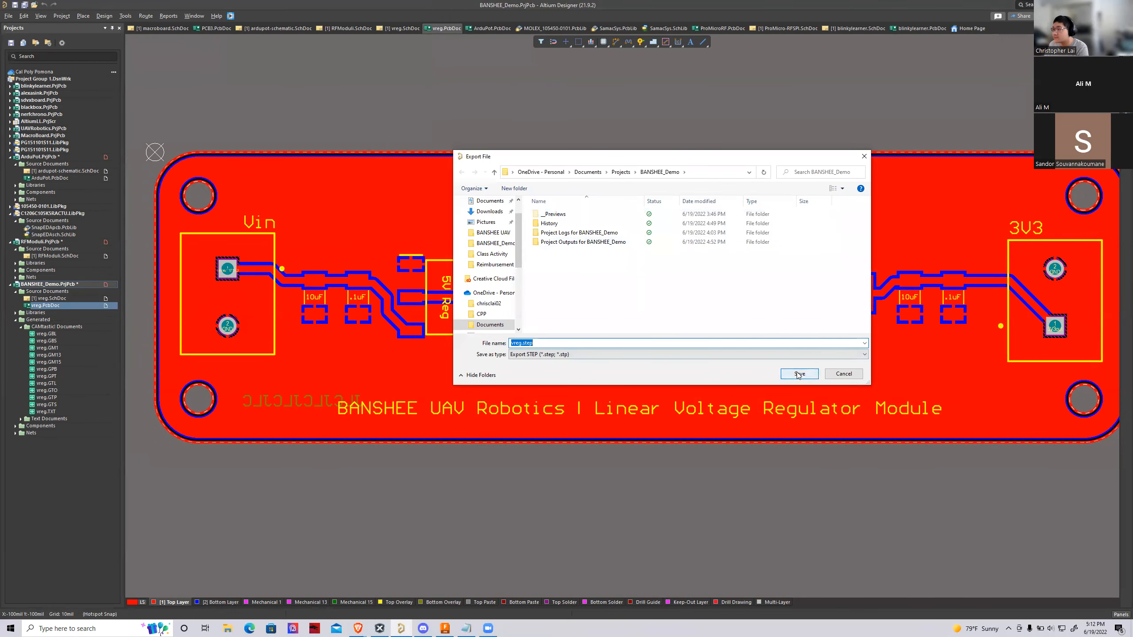
click(799, 375)
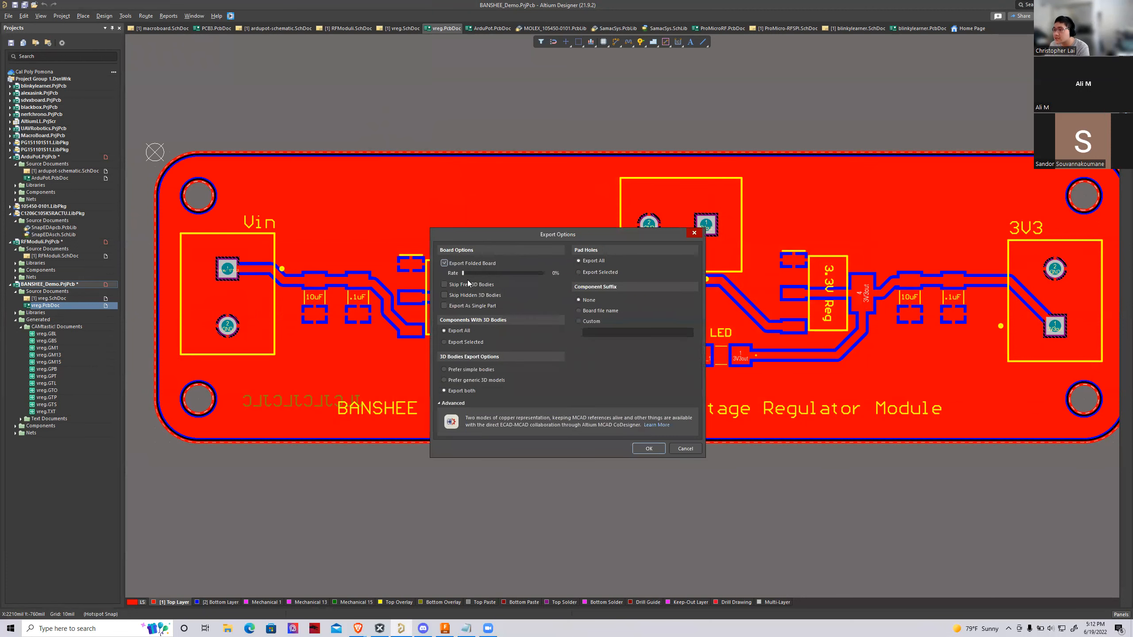
click(659, 449)
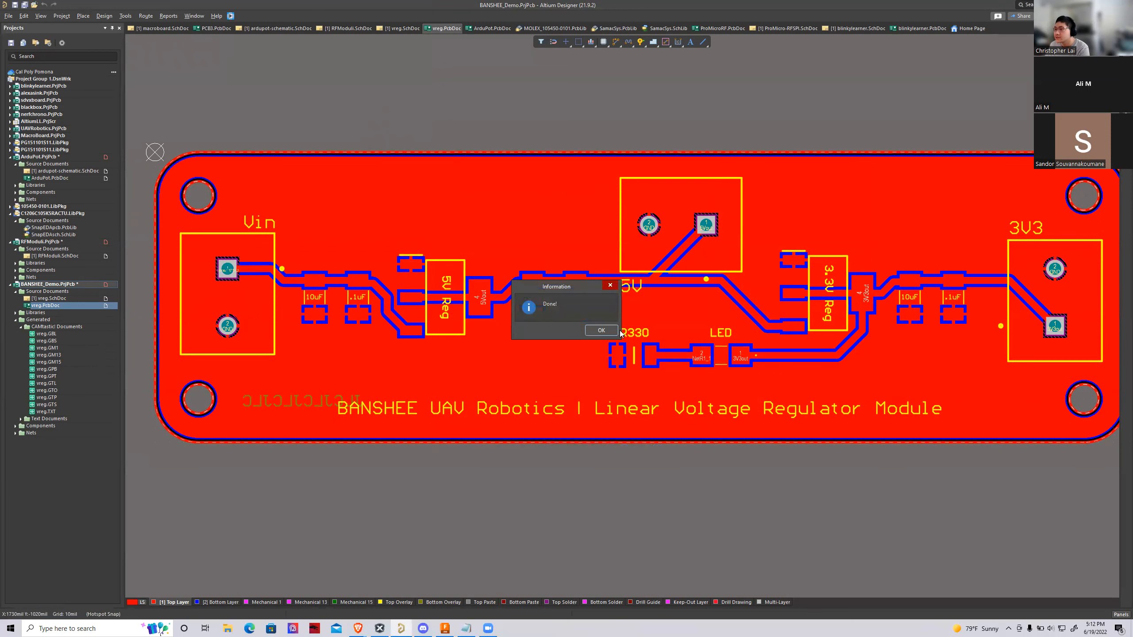
click(603, 330)
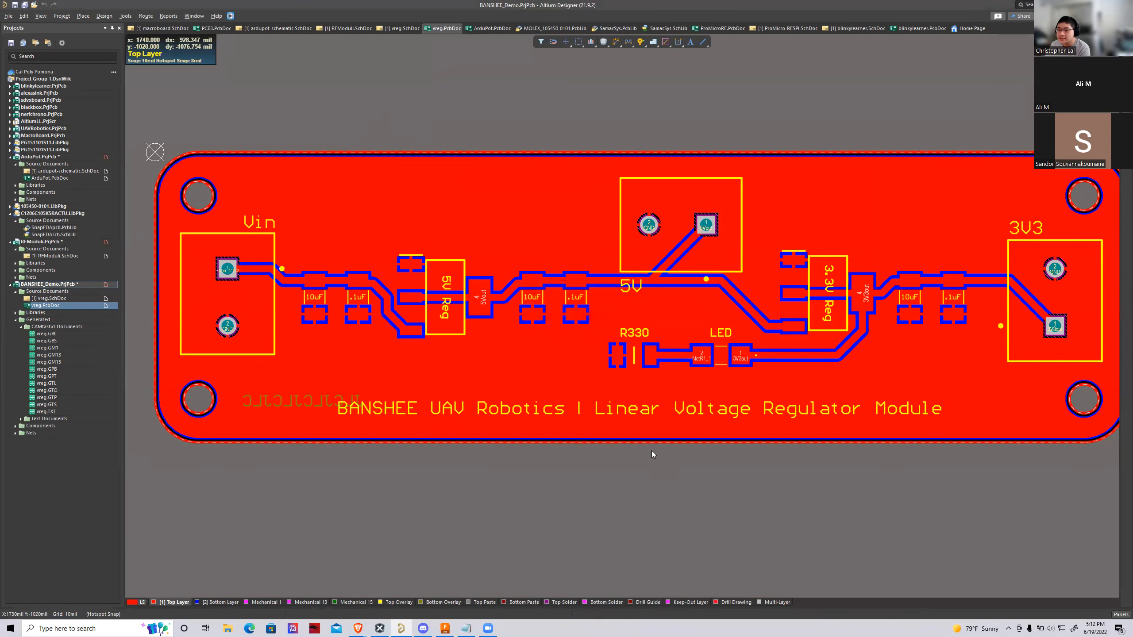
Switch to Fusion 360 and examine the blinkylearner_case model from several sides, including the front opening and the CPP logo
click(443, 628)
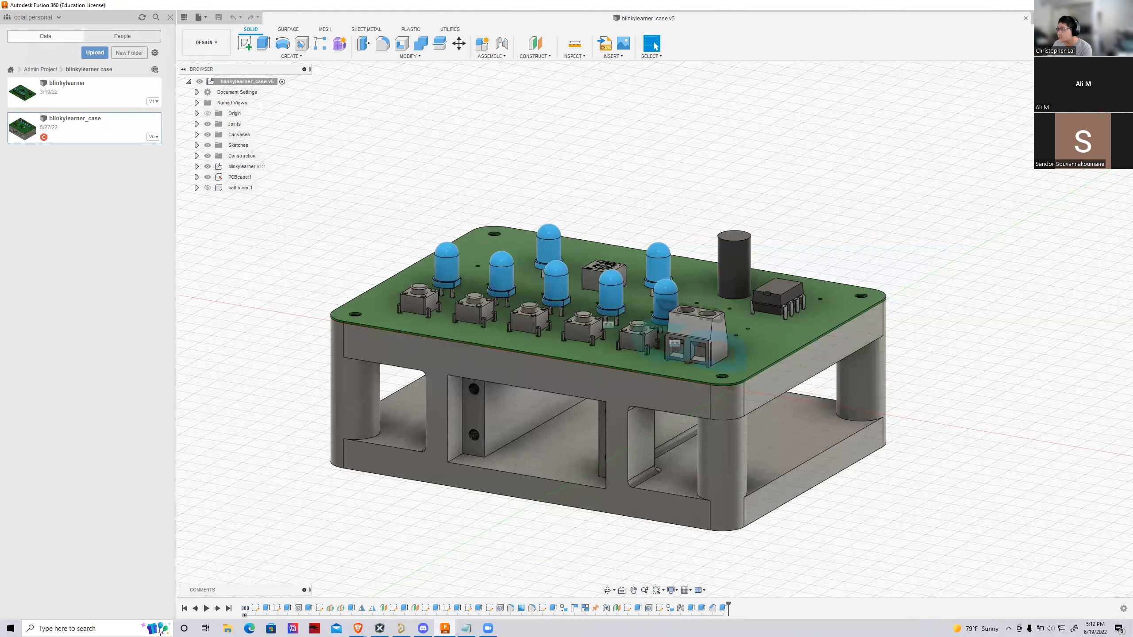
mouse_move(655, 329)
shift+middle_down()
mouse_move(714, 397)
mouse_move(871, 178)
shift+middle_up()
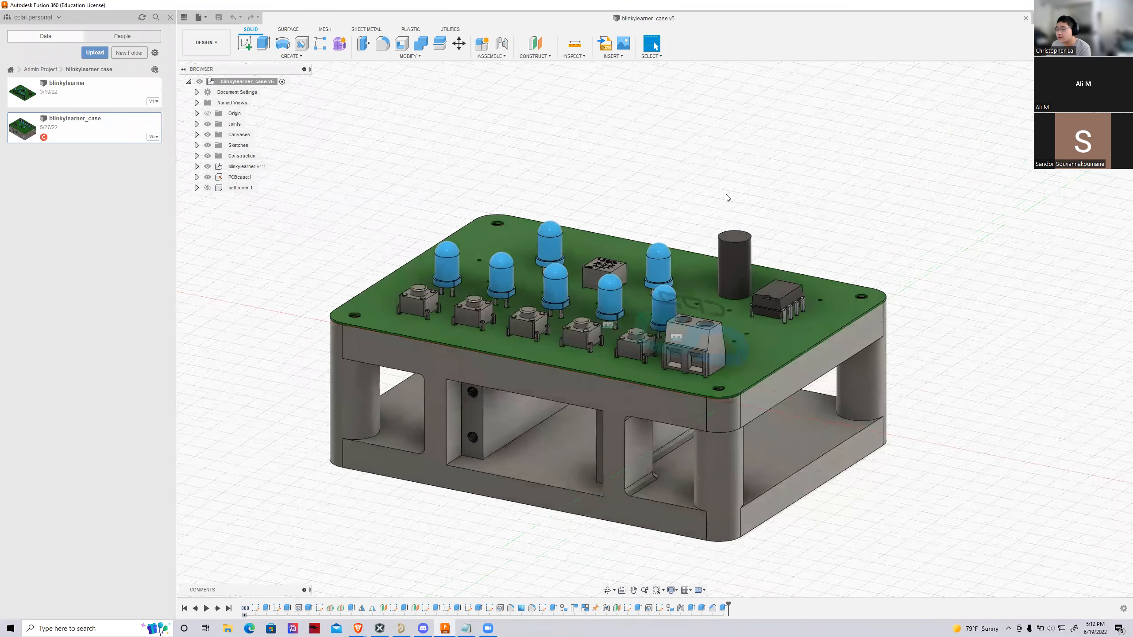
scroll(575, 356, down, 3)
scroll(594, 424, up, 2)
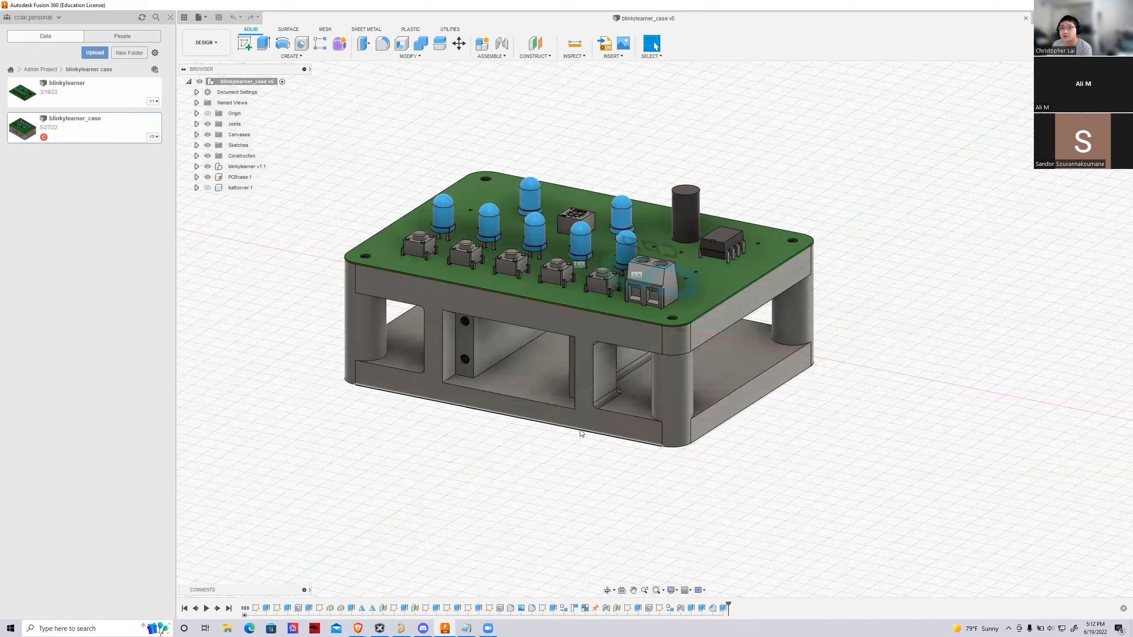
scroll(527, 360, up, 2)
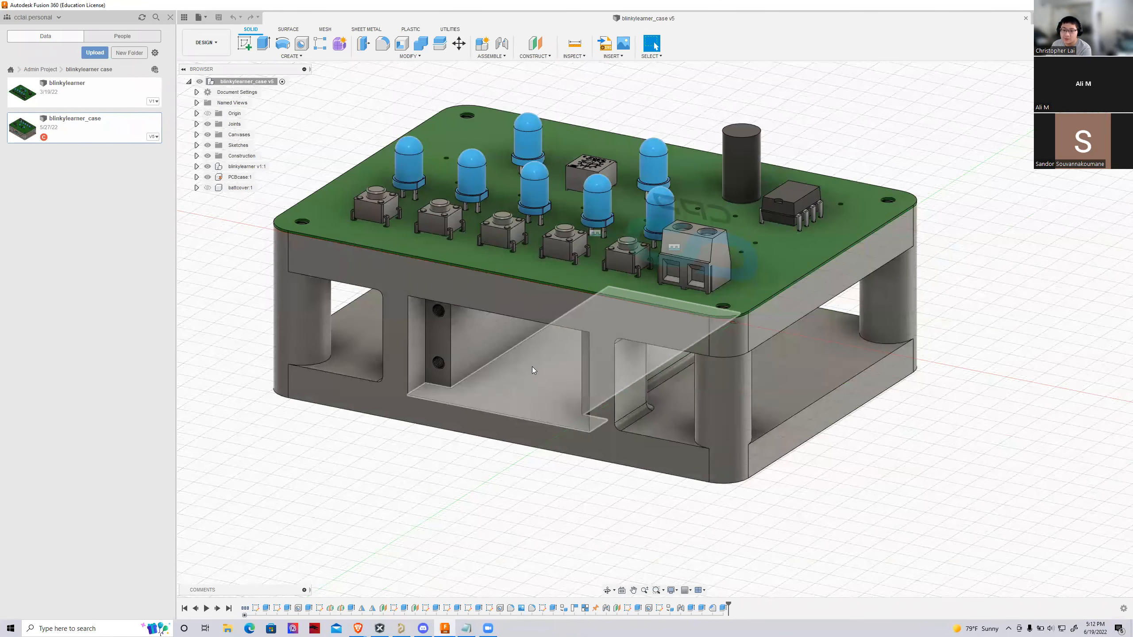
shift+middle_drag(653, 325, 681, 273)
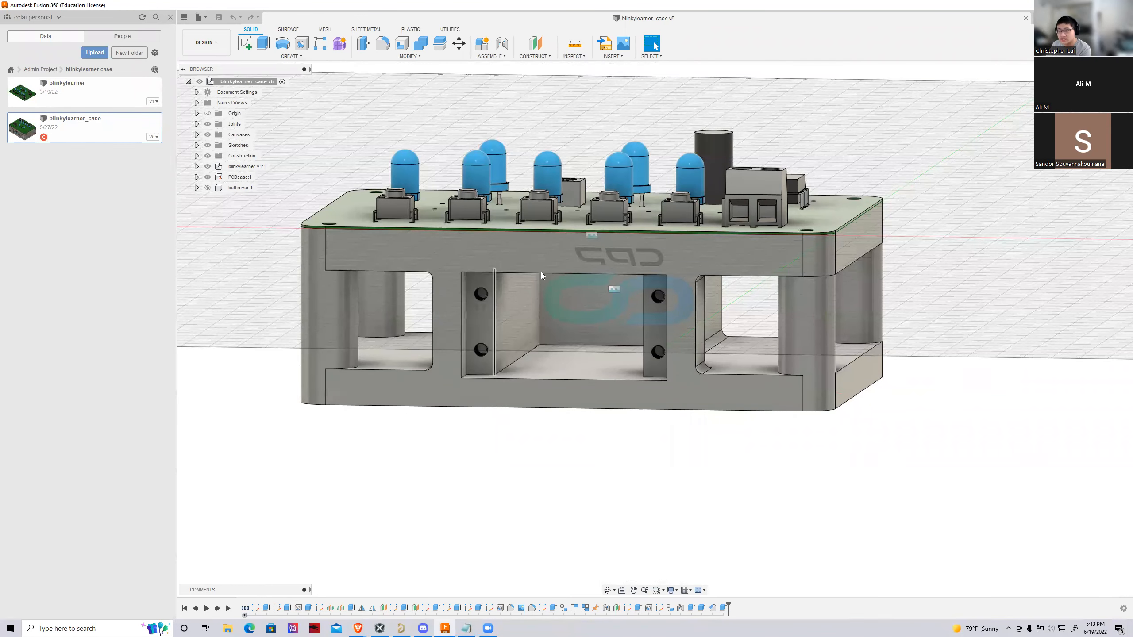
shift+middle_drag(1000, 325, 838, 380)
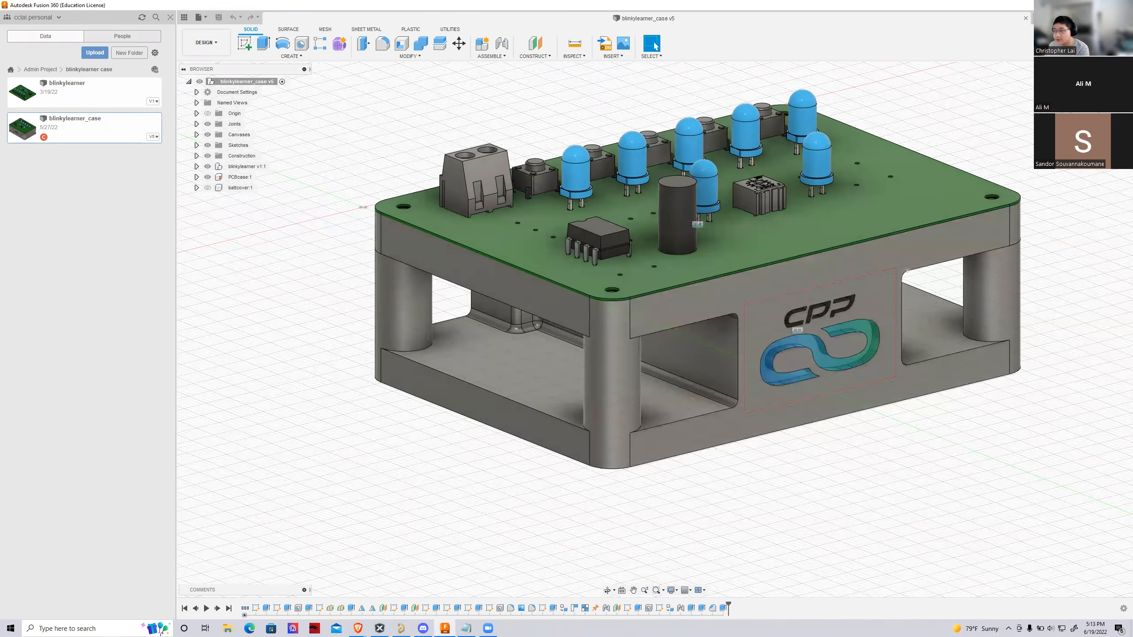
shift+middle_drag(402, 308, 584, 337)
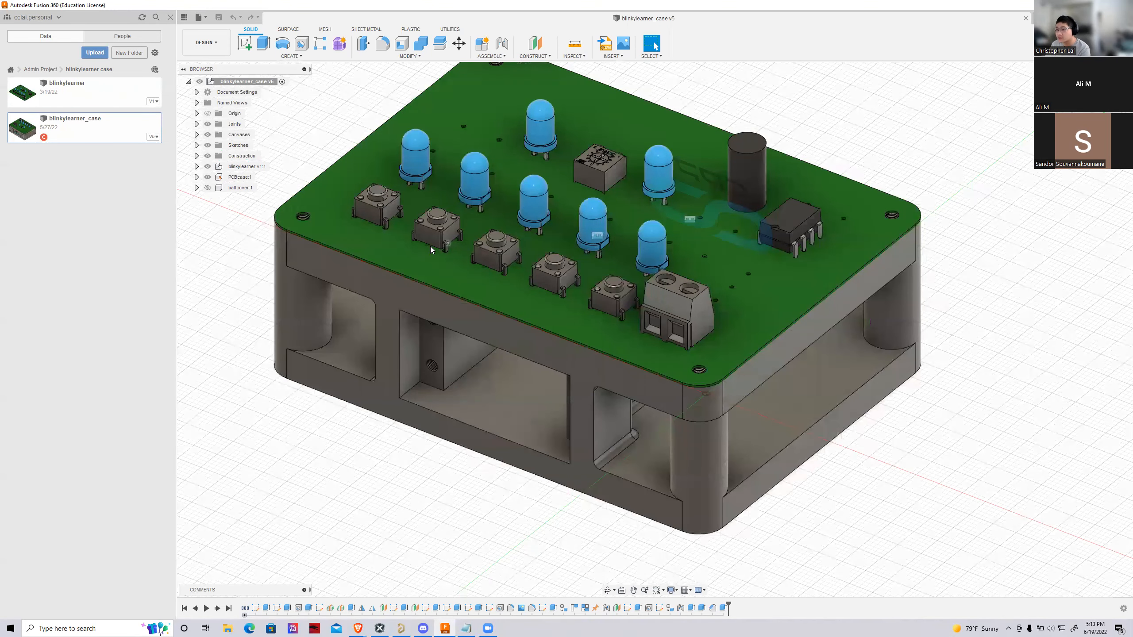
Examine closely the threaded screw holes at the corners of the circuit board and its case
scroll(701, 378, up, 5)
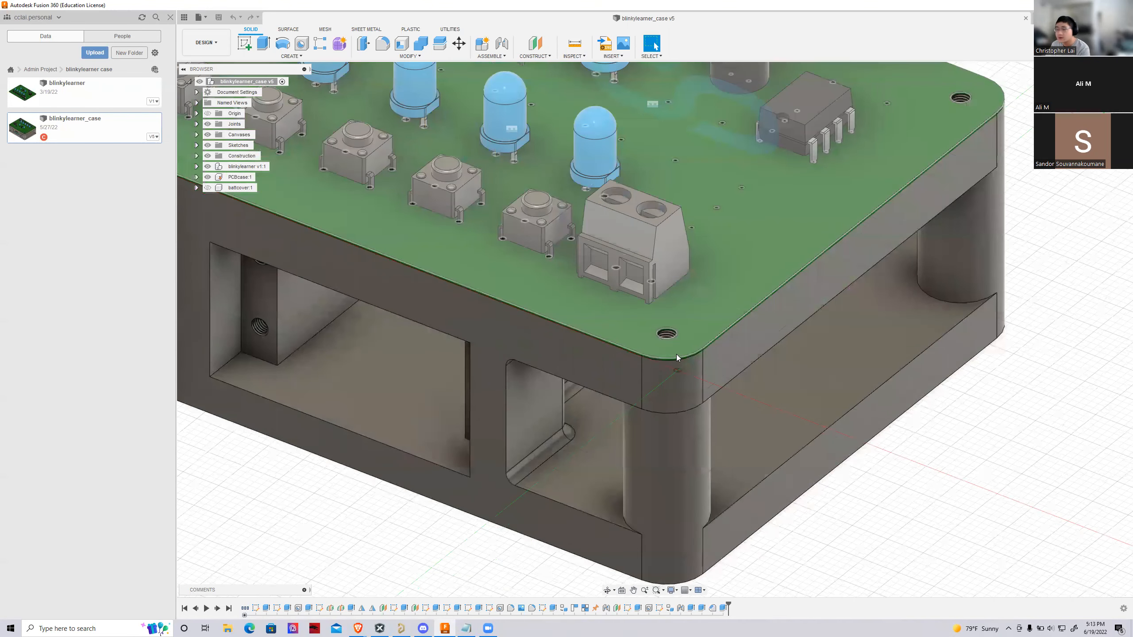
scroll(677, 355, down, 8)
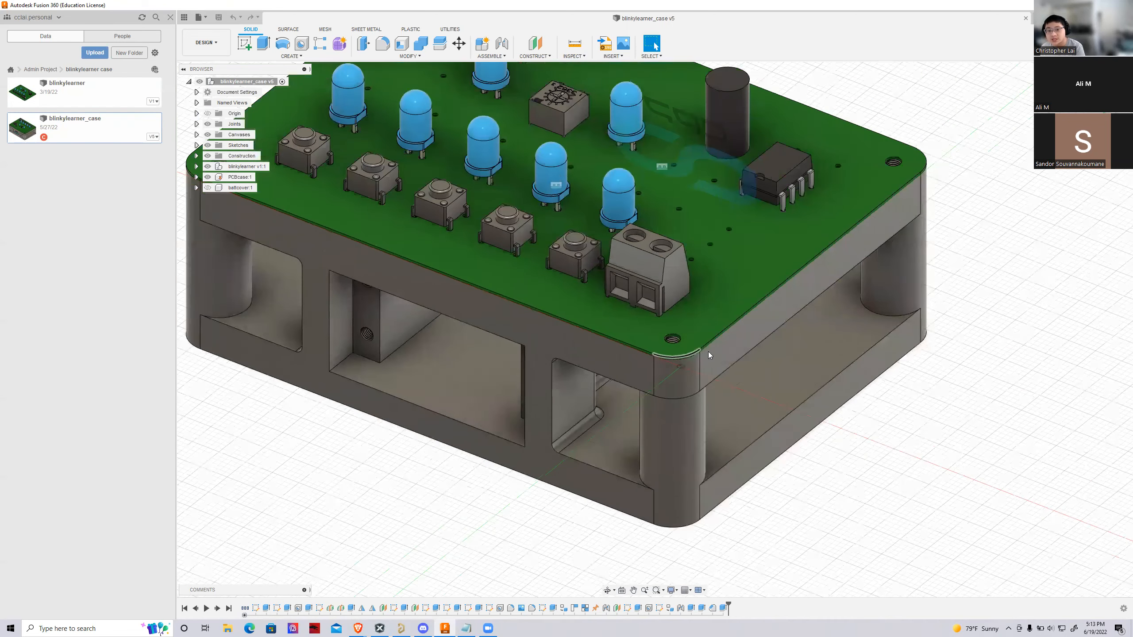
scroll(574, 463, down, 1)
scroll(655, 98, up, 1)
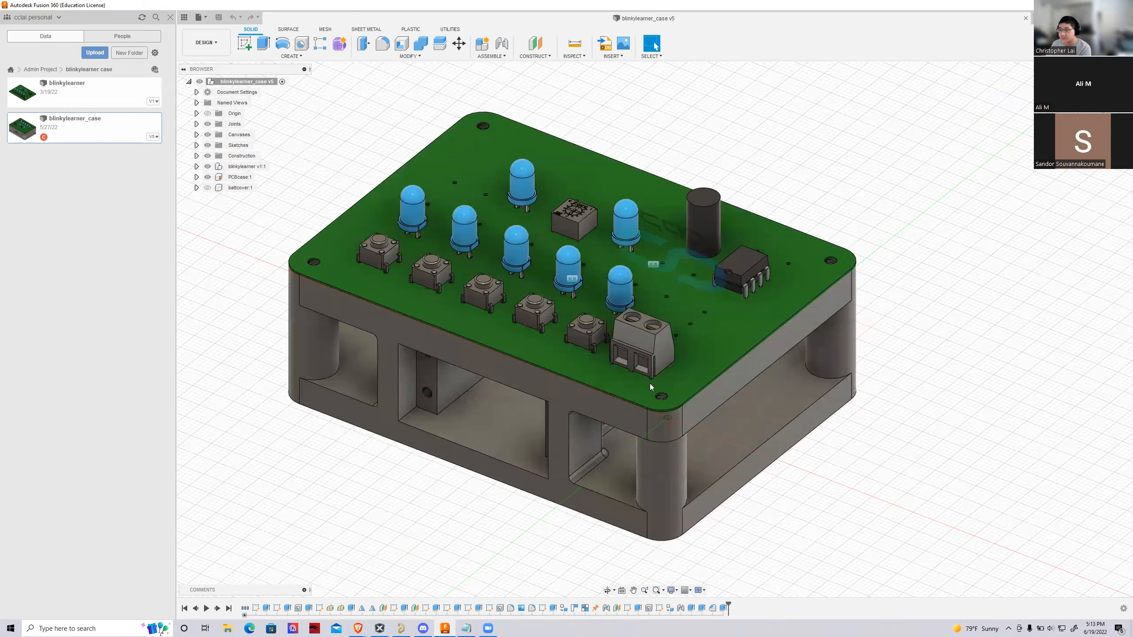
scroll(653, 399, up, 6)
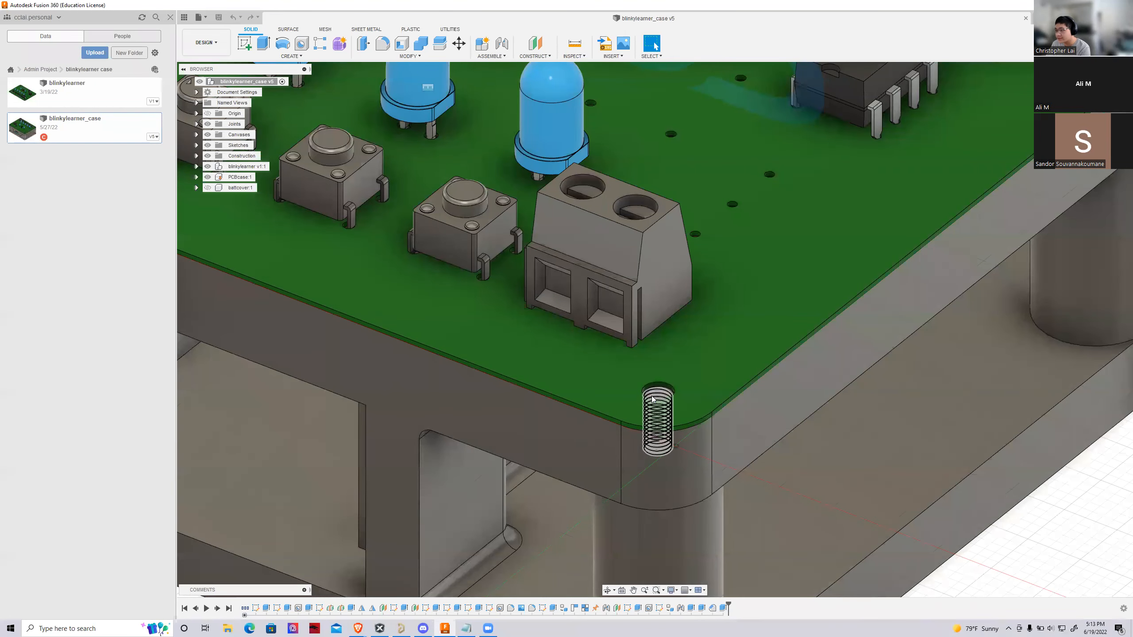
scroll(659, 397, down, 6)
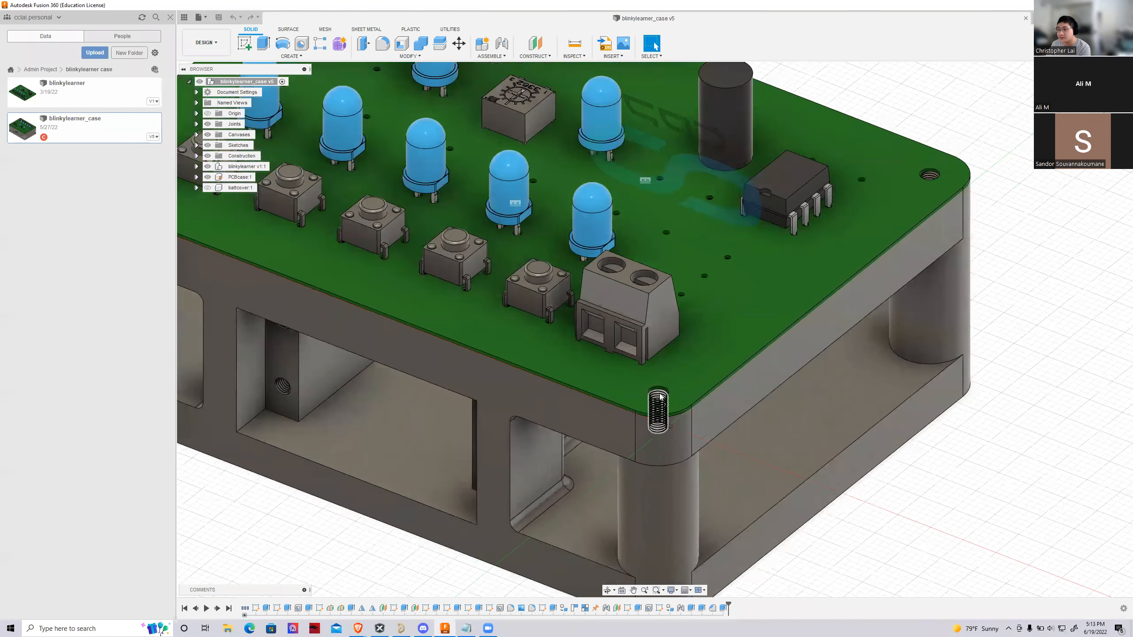
scroll(664, 426, down, 4)
scroll(537, 370, up, 8)
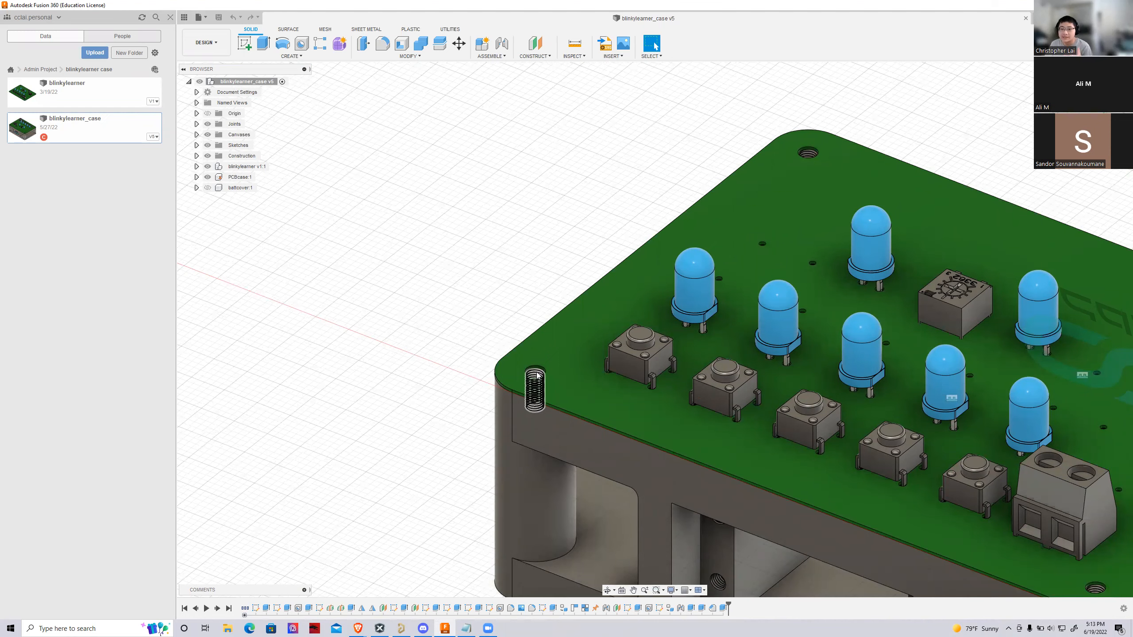
scroll(538, 374, down, 6)
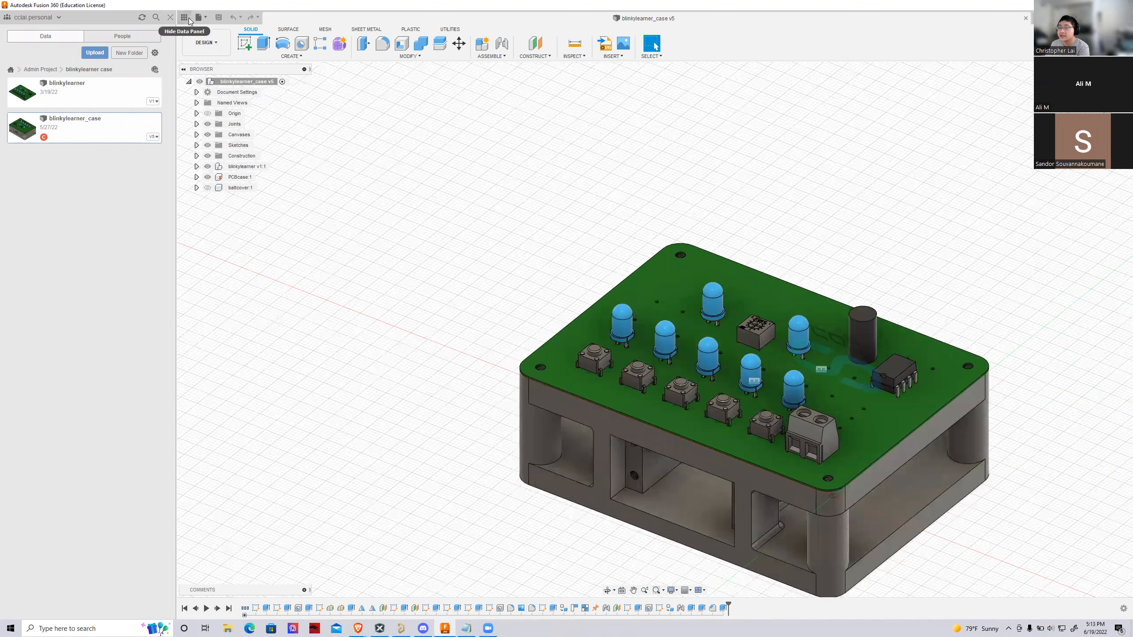
Open the case_demo folder inside ROBOTIS-Summer2022 of the UAV BANSHEE Robotics project
click(41, 70)
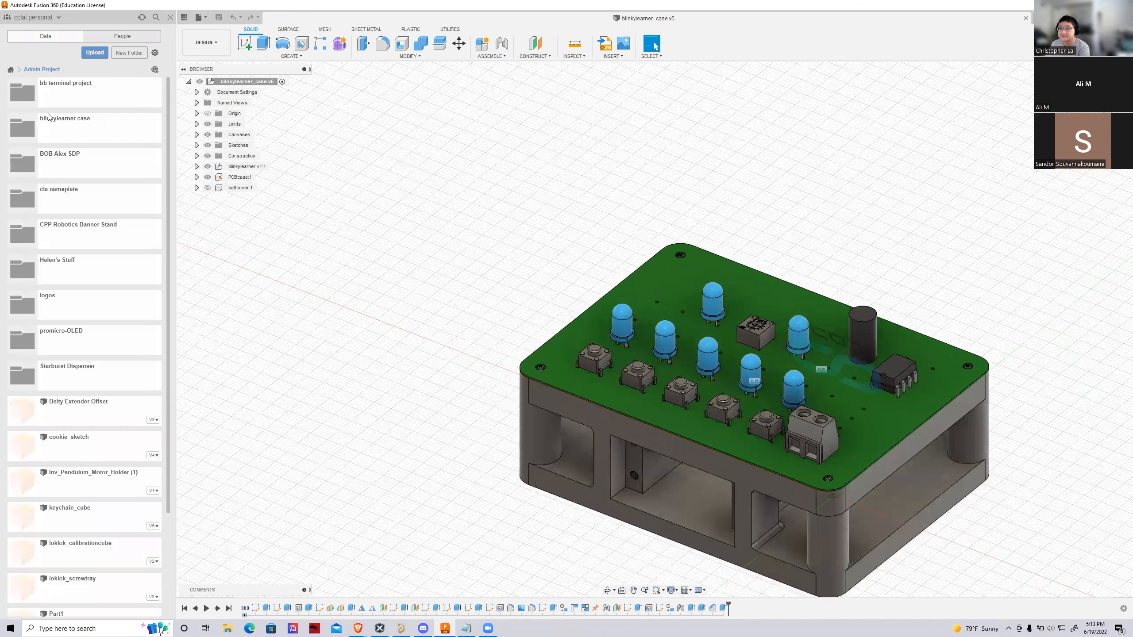
click(11, 70)
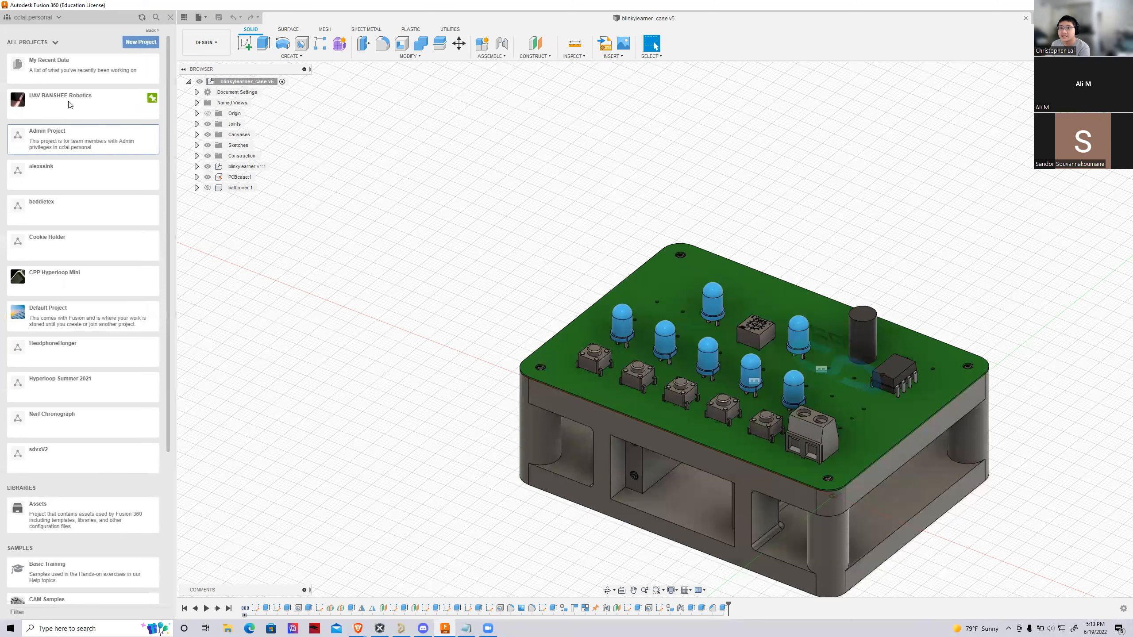
click(68, 103)
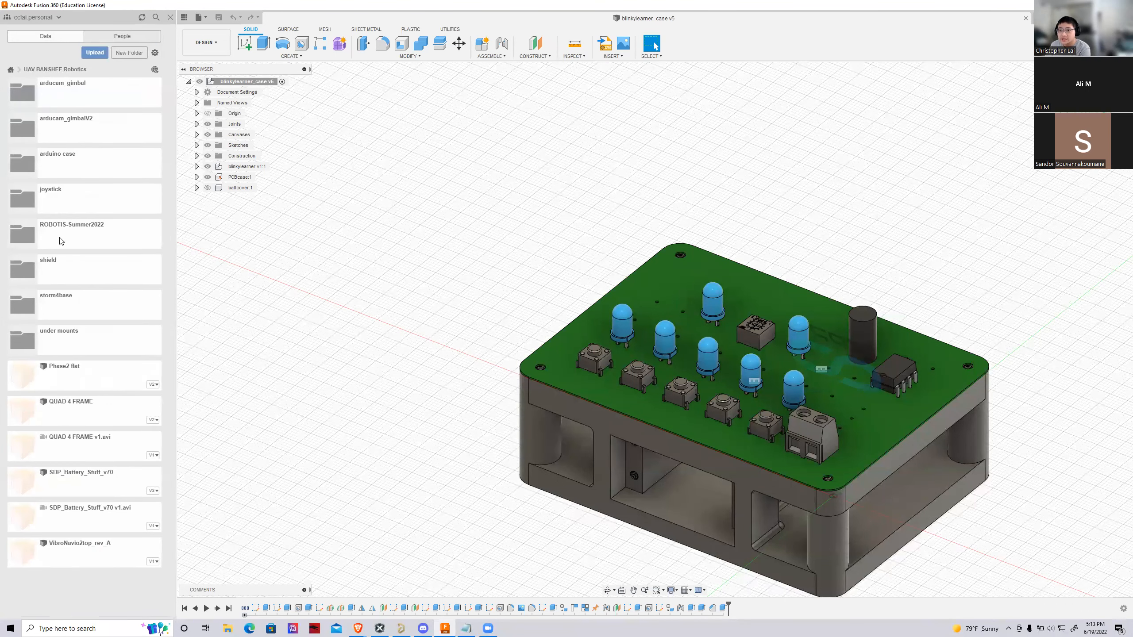
click(58, 239)
click(60, 88)
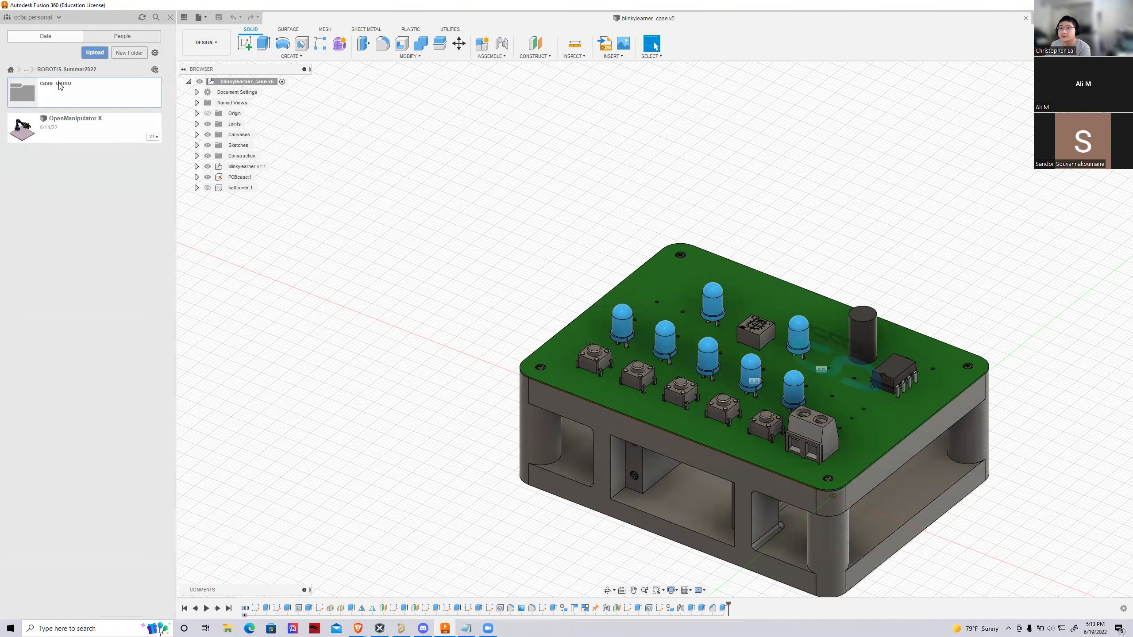
Create a new empty design
click(199, 17)
click(219, 31)
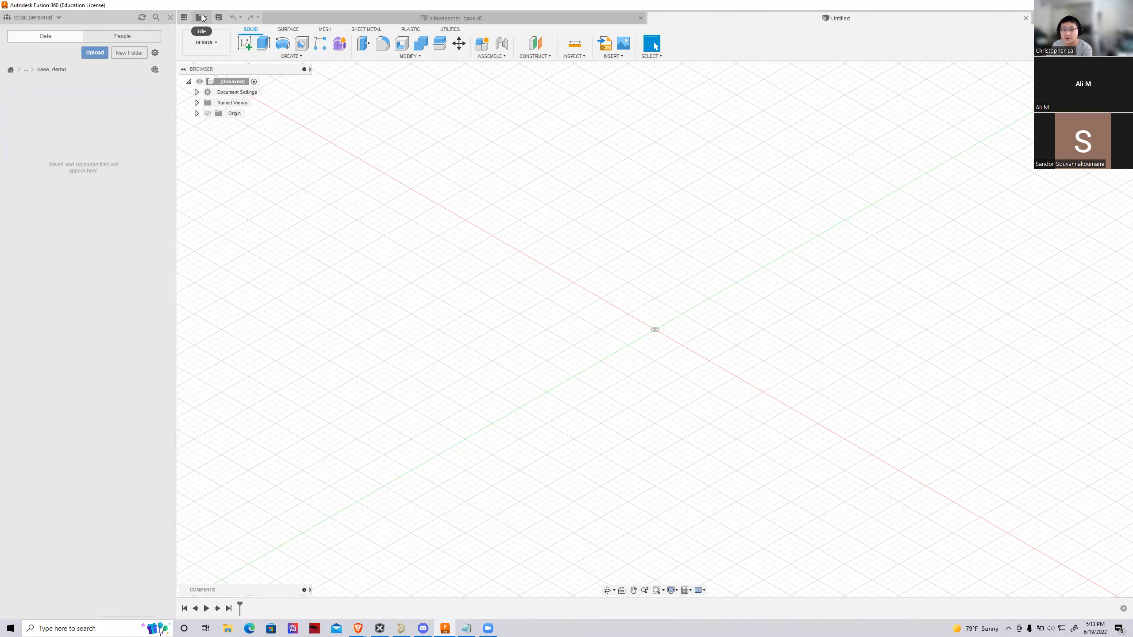
click(201, 17)
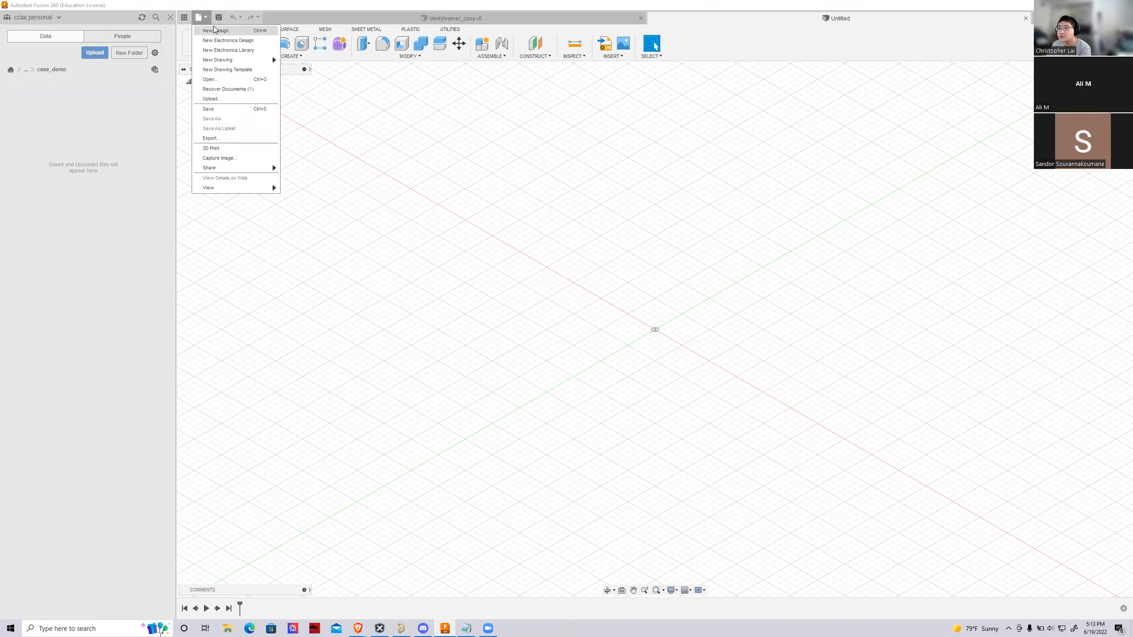
click(459, 271)
right_drag(413, 166, 314, 154)
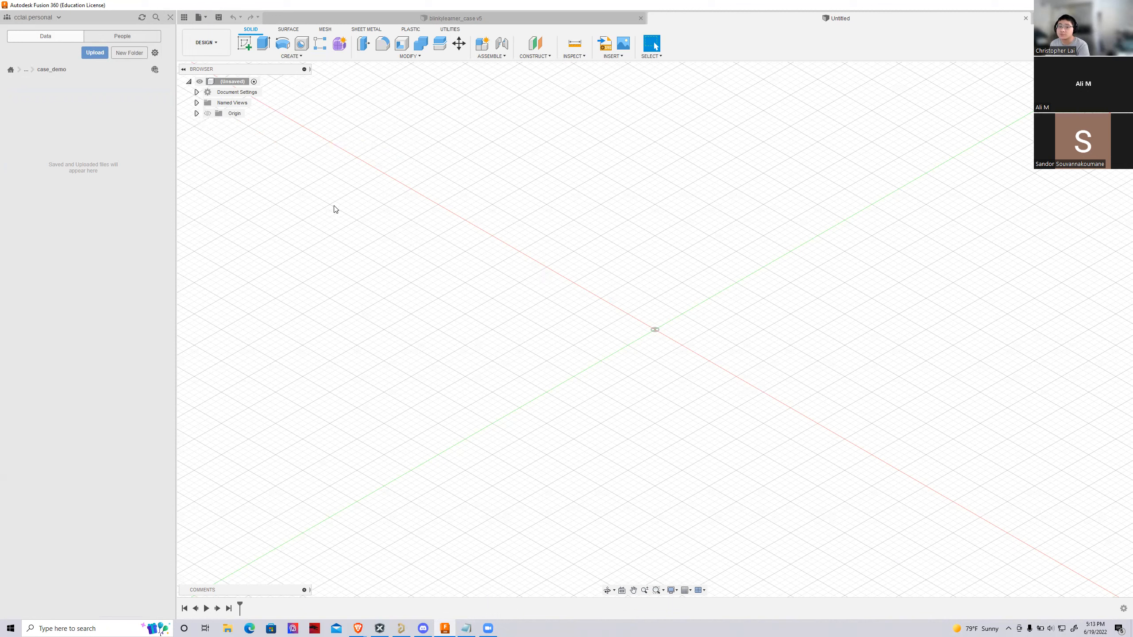
Start a file upload for case_demo and open the OneDrive folder Documents > Projects > BANSHEE_Demo in File Explorer
click(228, 629)
click(94, 52)
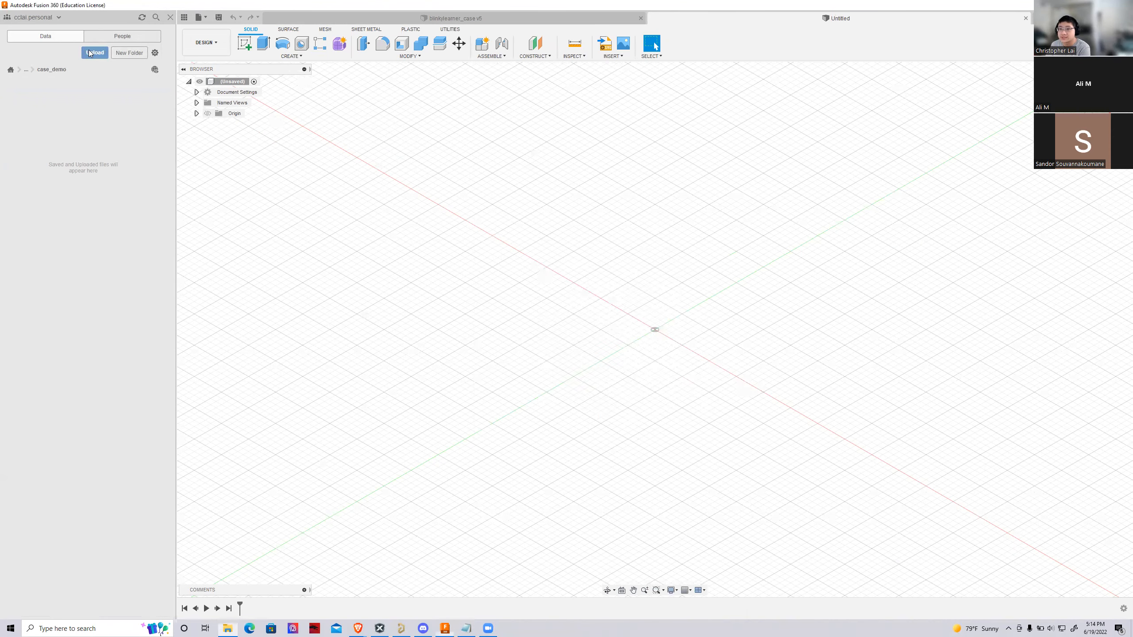
click(228, 628)
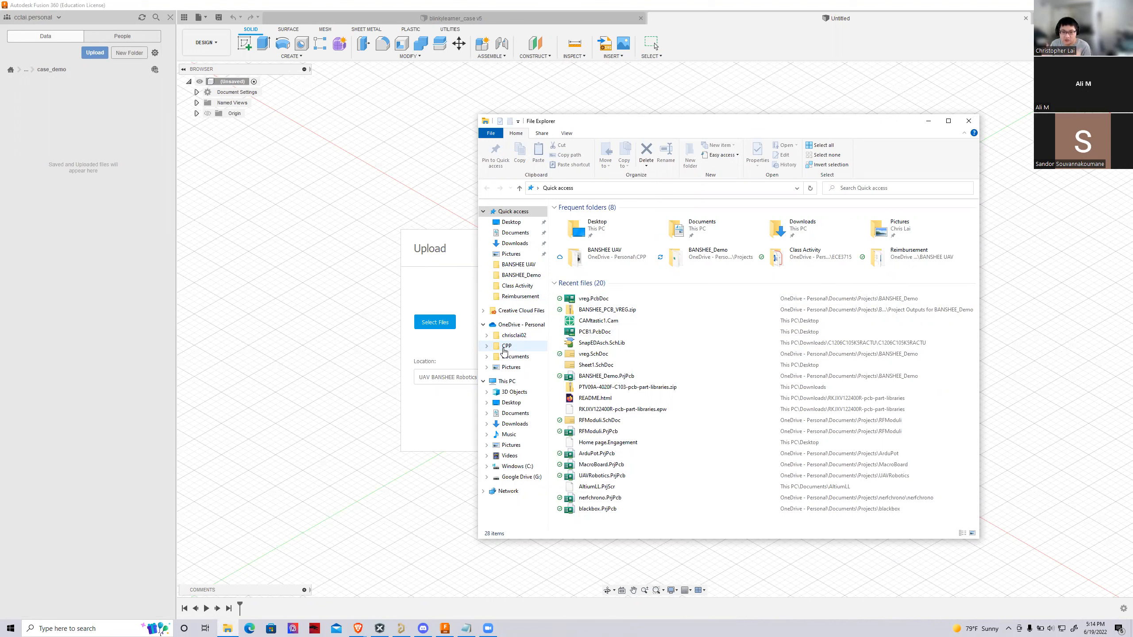
click(519, 350)
click(517, 356)
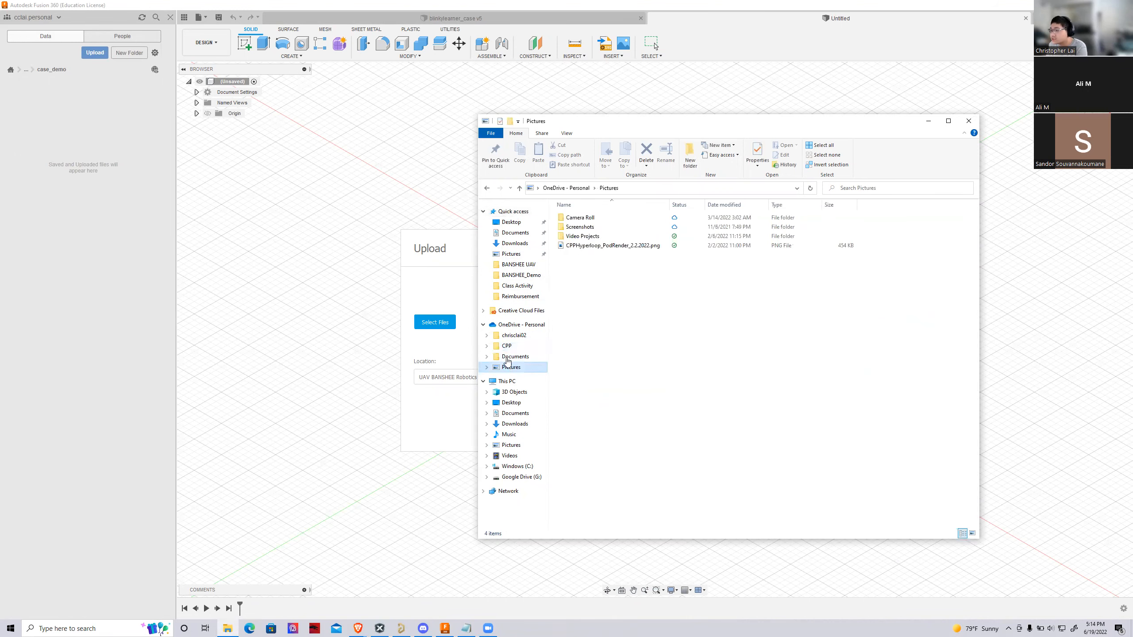
double_click(575, 282)
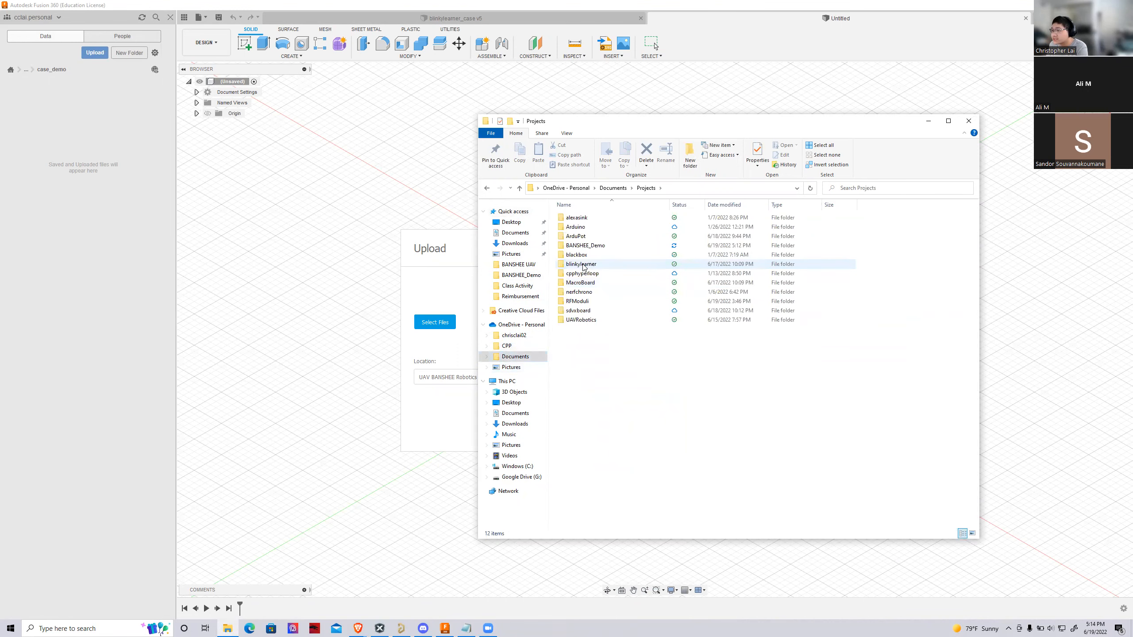
double_click(584, 246)
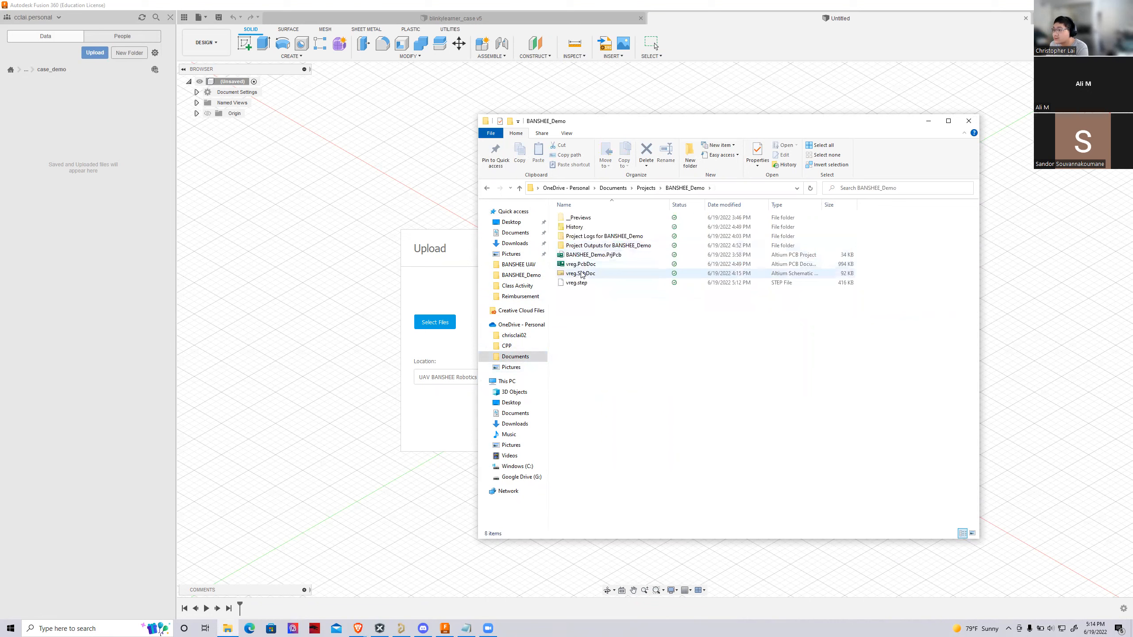
Add vreg.step from the BANSHEE_Demo folder to the list of files for upload
drag(576, 285, 586, 255)
drag(629, 129, 836, 140)
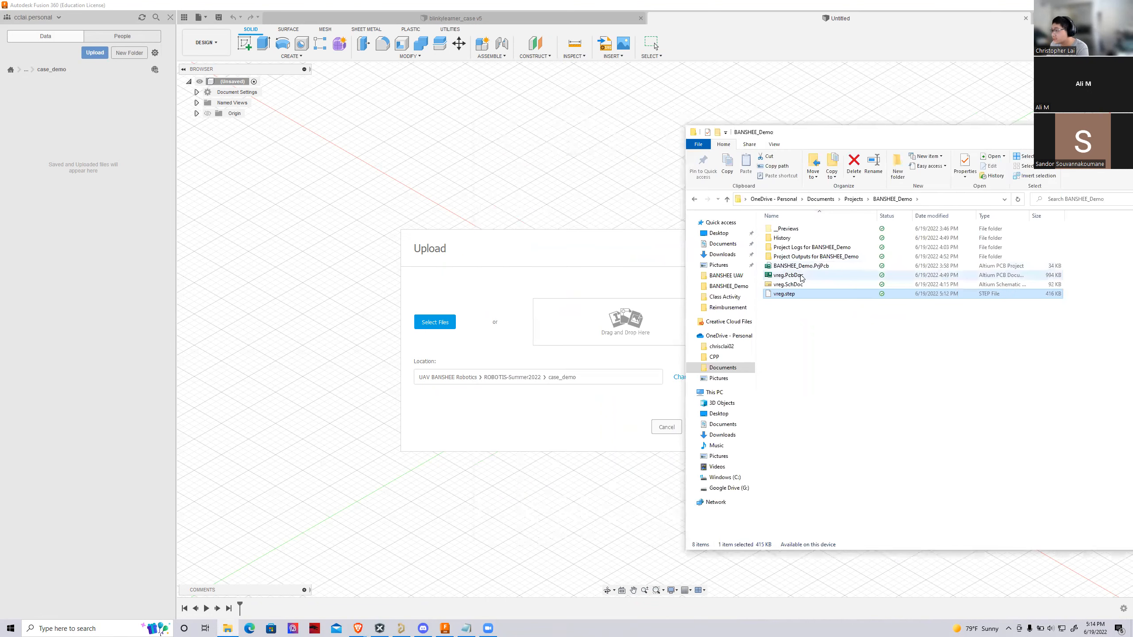
drag(785, 293, 651, 308)
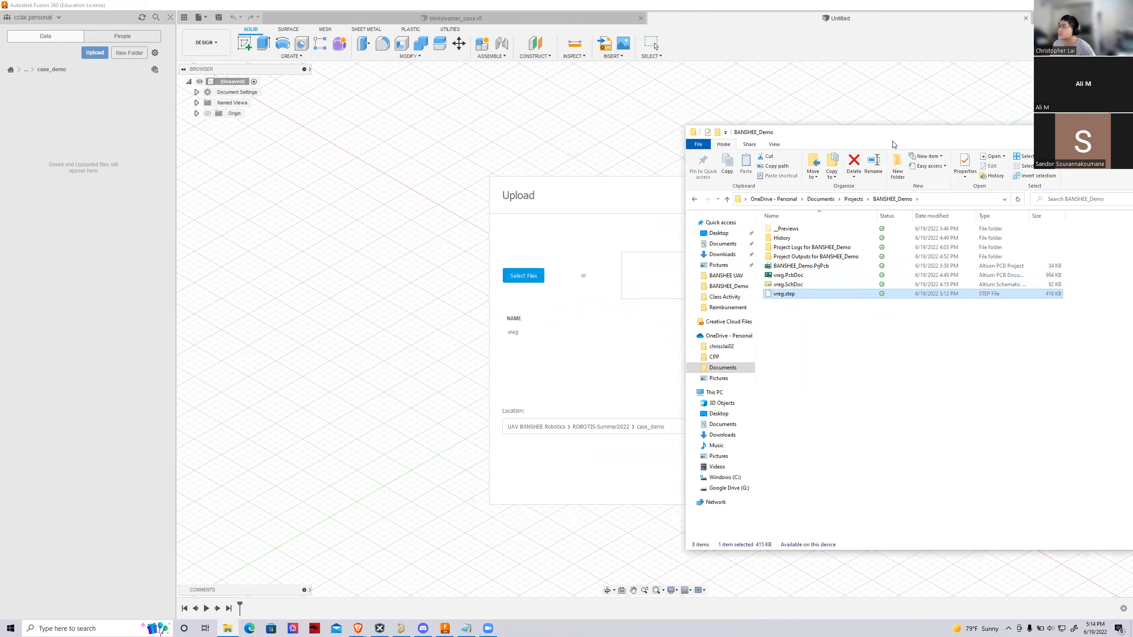
Close the File Explorer window and upload the vreg STEP file to ROBOTIS-Summer2022 > case_demo
drag(825, 127, 509, 130)
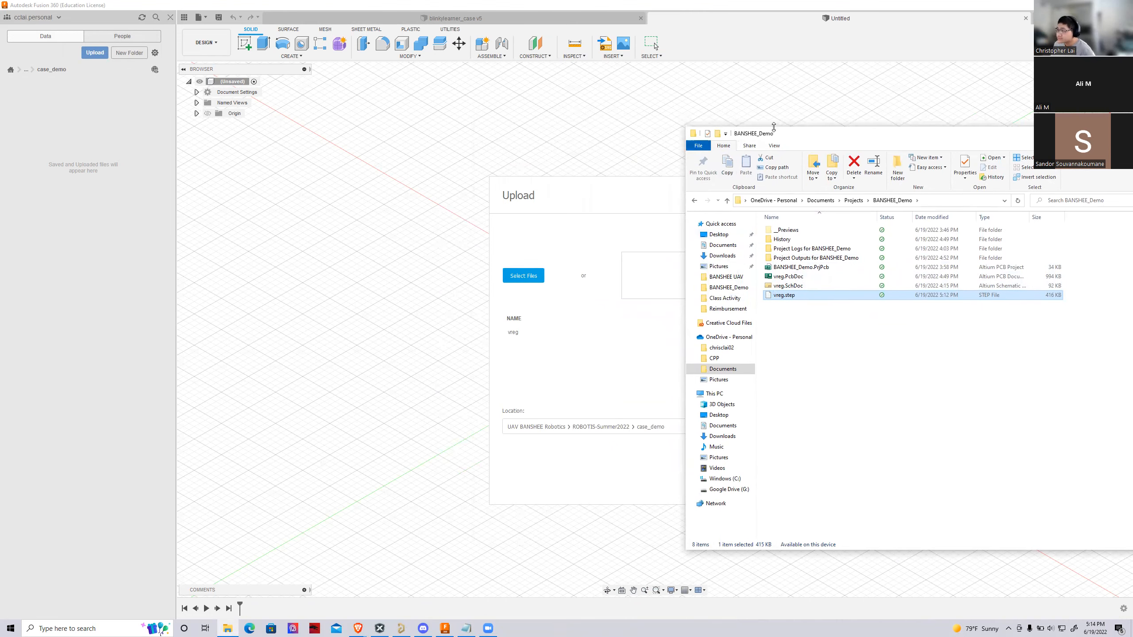
drag(772, 134, 394, 149)
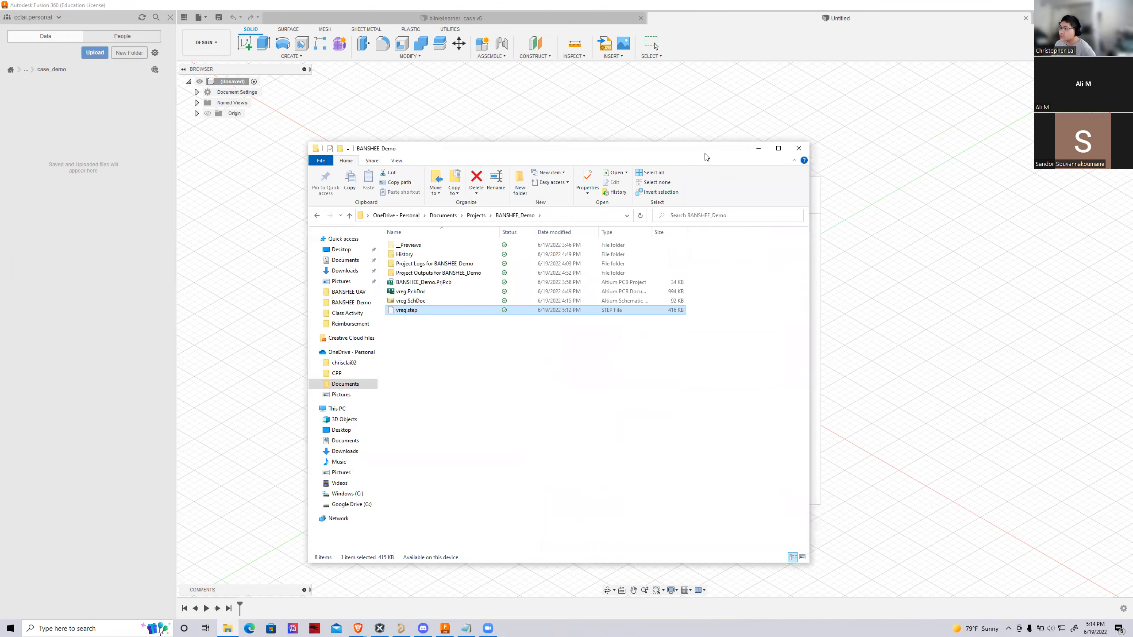
click(802, 151)
click(446, 627)
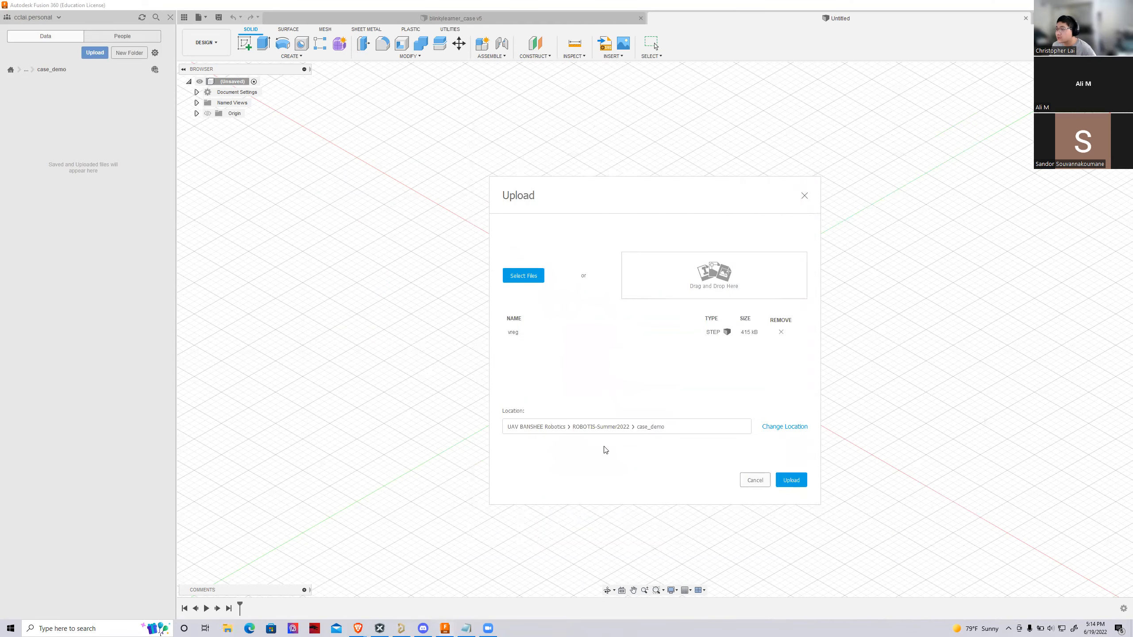
click(791, 477)
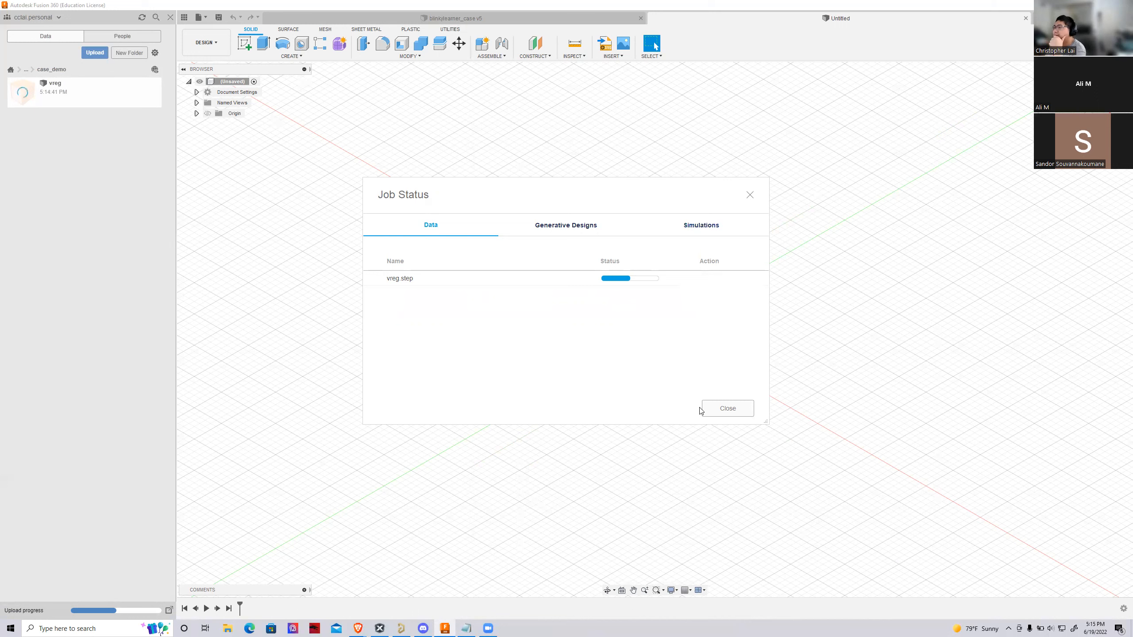
drag(620, 193, 645, 240)
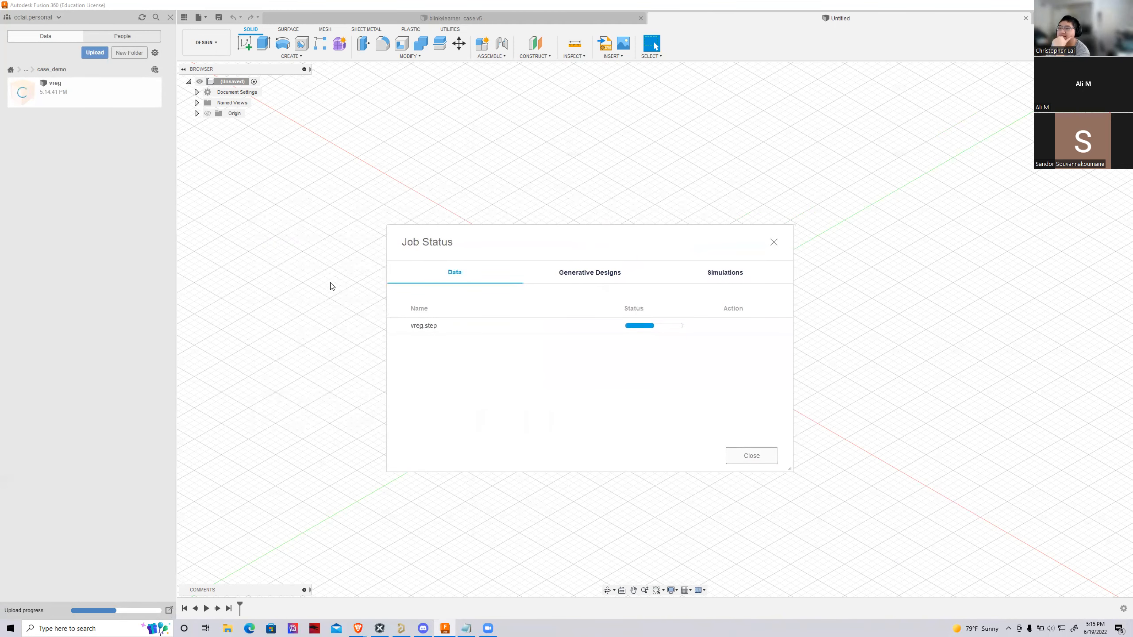
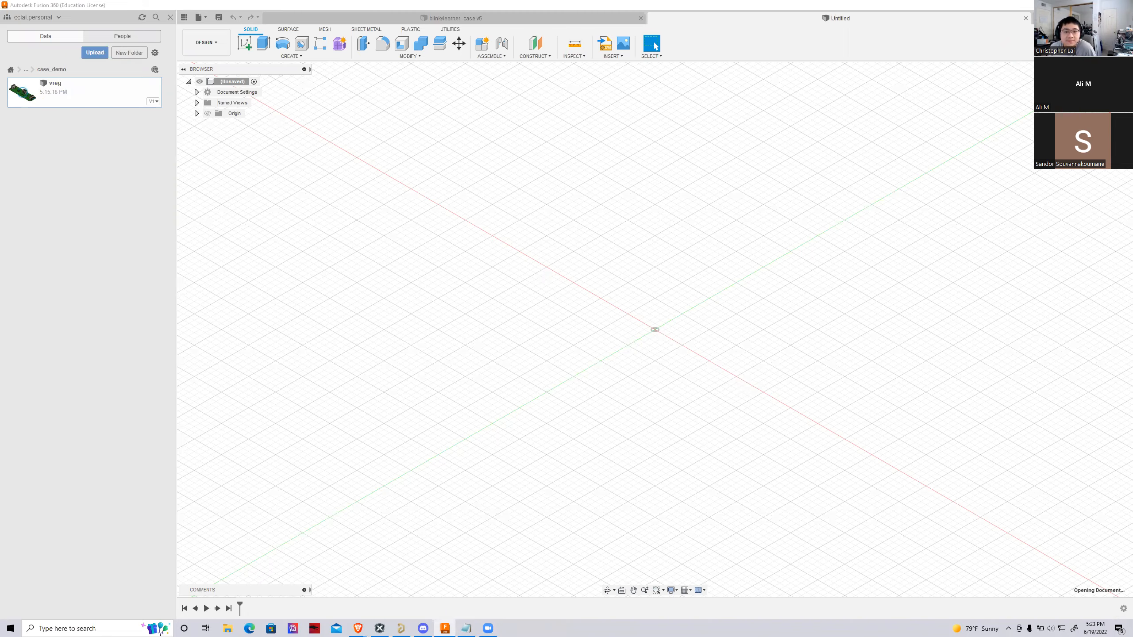
Compare the imported vreg board with the blinkylearner_case design, and examine the vreg components from several angles
mouse_move(655, 340)
shift+middle_down()
mouse_move(662, 304)
mouse_move(625, 188)
mouse_move(660, 384)
mouse_move(700, 357)
mouse_move(720, 374)
mouse_move(697, 348)
shift+middle_up()
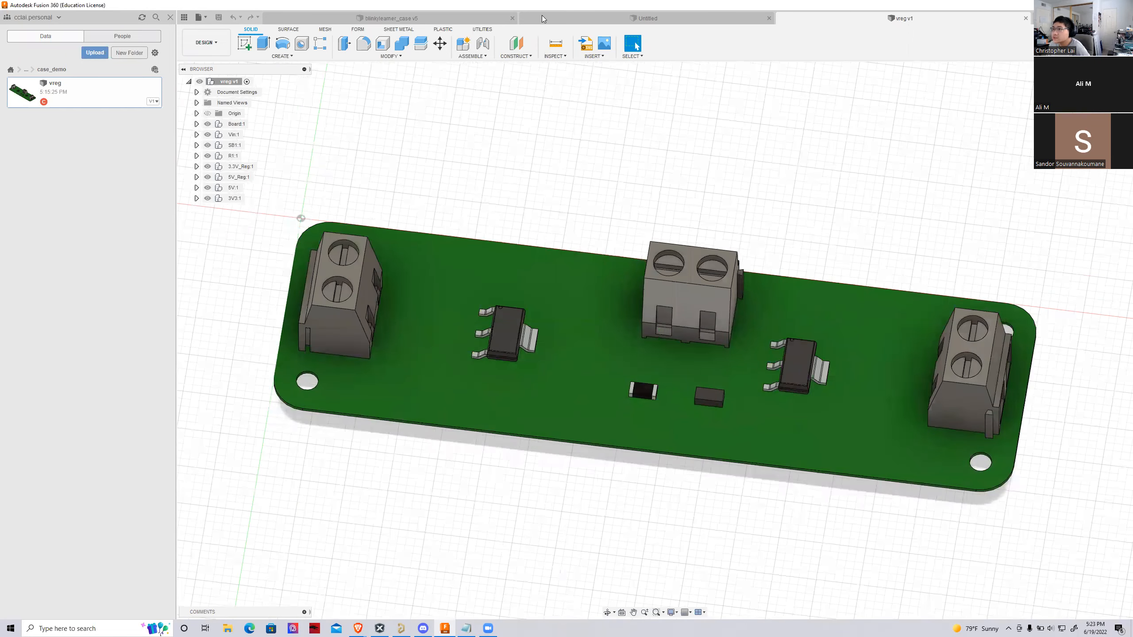
click(482, 17)
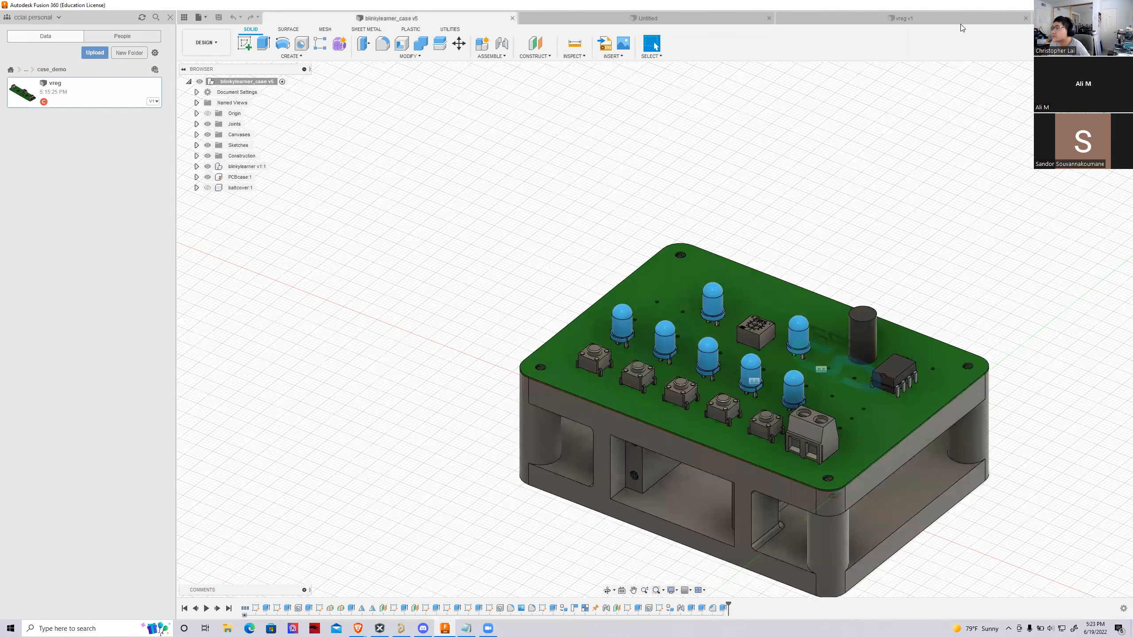
click(960, 22)
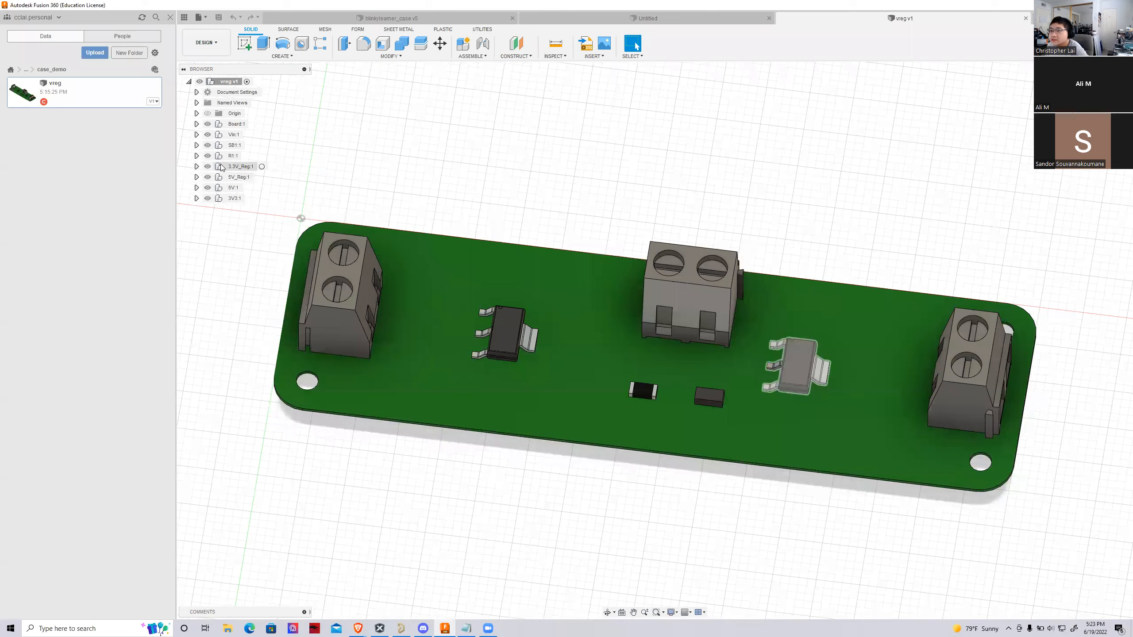
scroll(664, 413, up, 1)
scroll(482, 375, up, 2)
scroll(392, 268, down, 2)
middle_drag(393, 268, 573, 246)
scroll(571, 246, down, 3)
scroll(829, 272, up, 3)
mouse_move(654, 340)
shift+middle_down()
mouse_move(656, 288)
mouse_move(654, 321)
mouse_move(647, 308)
mouse_move(494, 364)
shift+middle_up()
shift+middle_drag(1001, 121, 1000, 268)
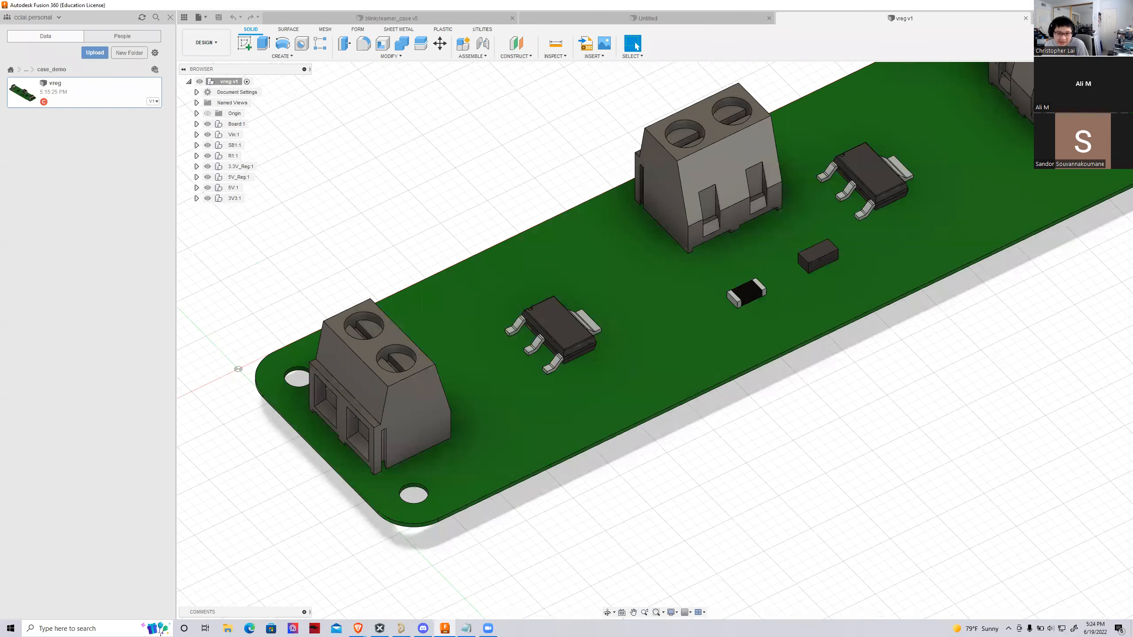
scroll(587, 243, down, 8)
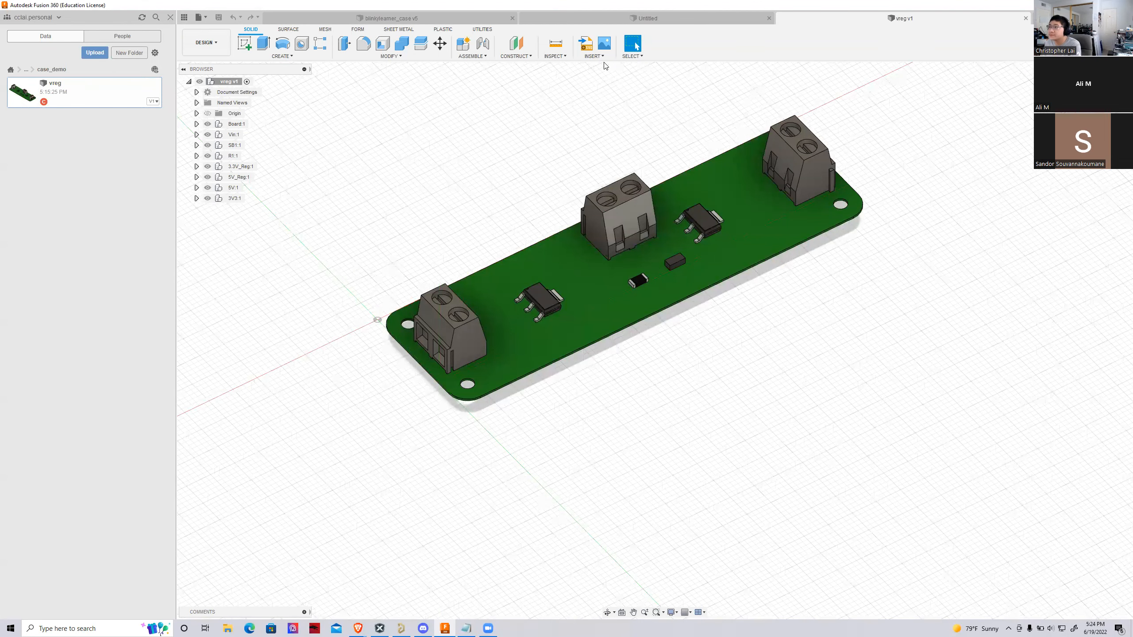
Save the empty untitled design as "case" in the case_demo folder
click(606, 19)
key(ctrl+s)
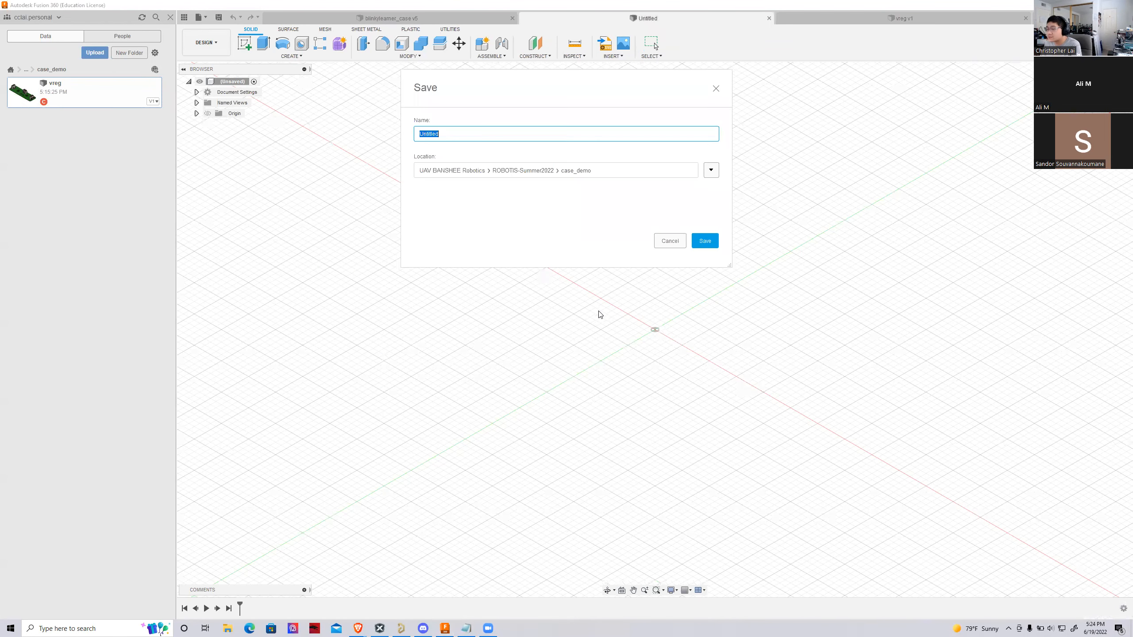
text(case)
key(Return)
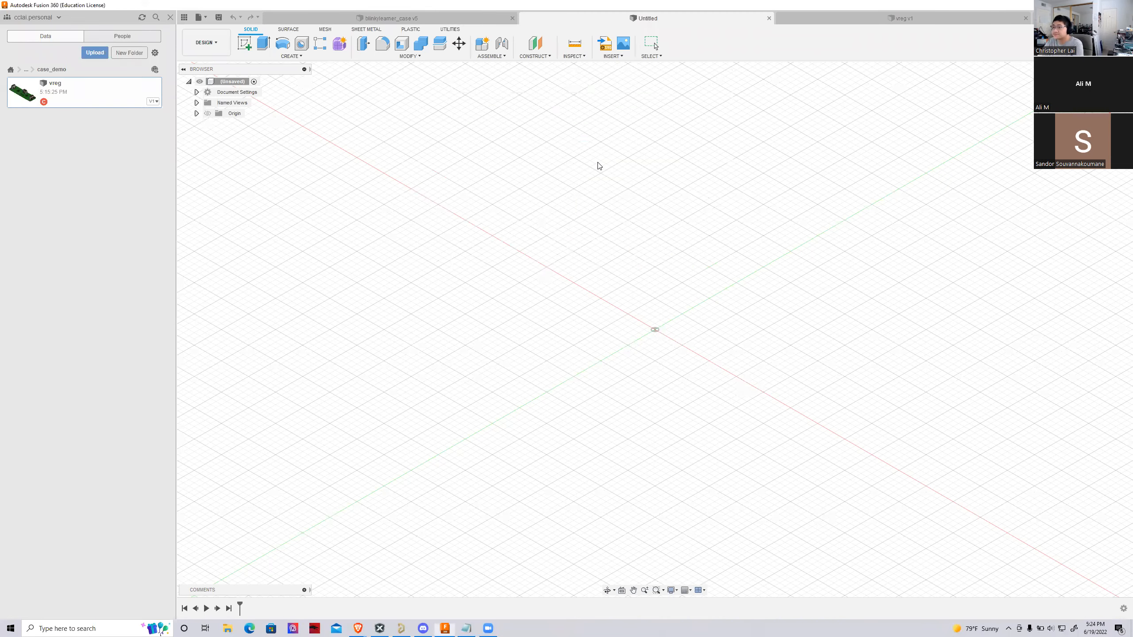
scroll(658, 291, down, 4)
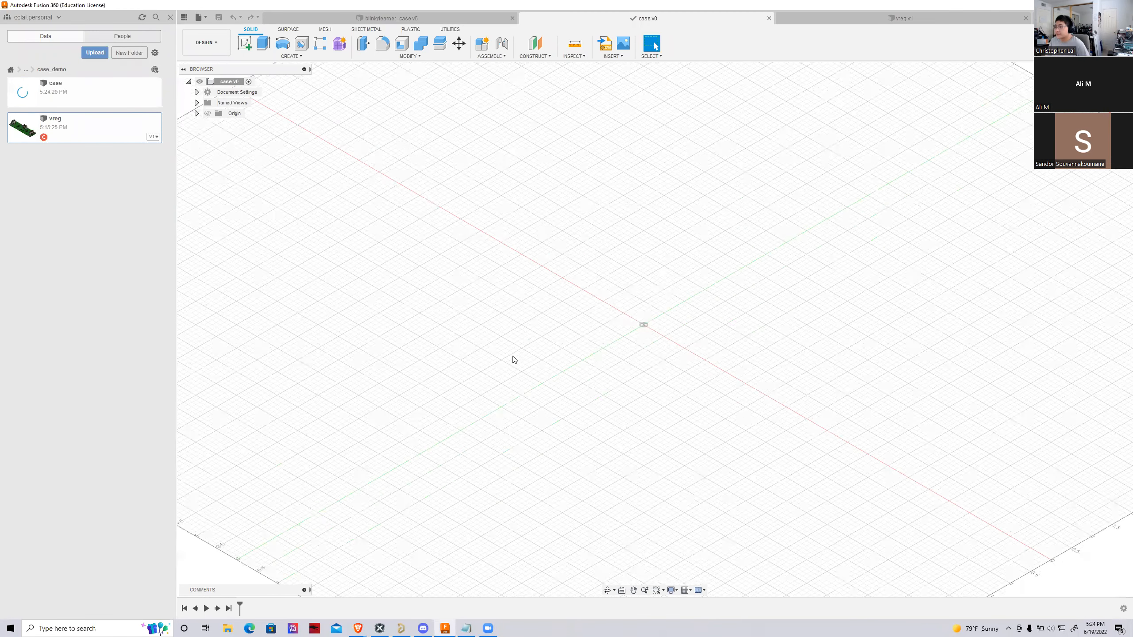
scroll(547, 257, up, 2)
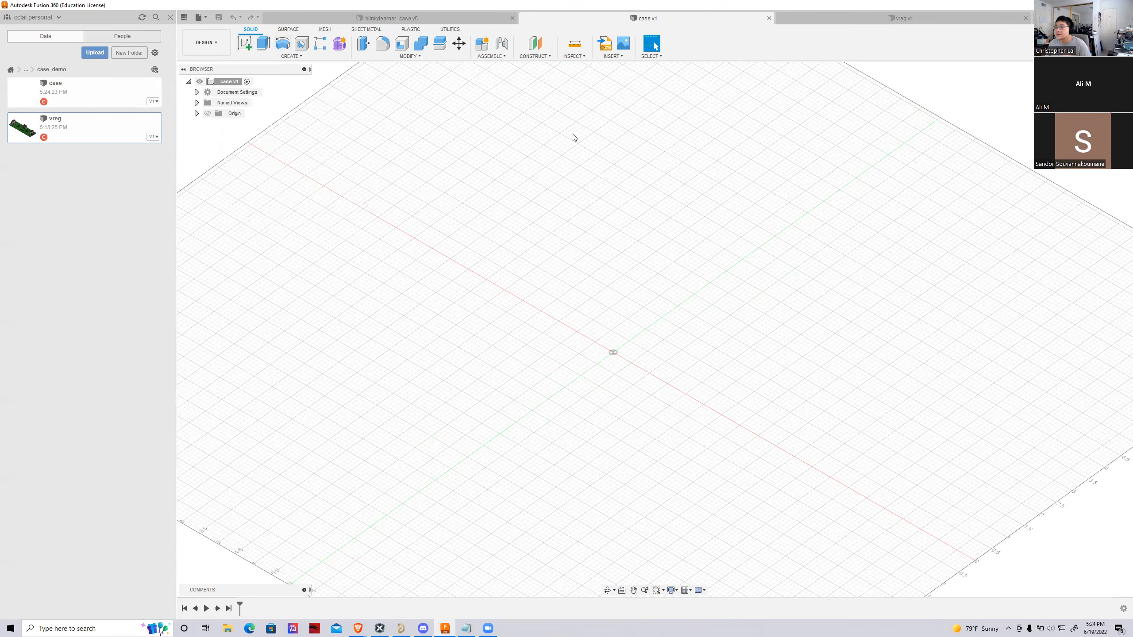
Insert the vreg board into the case design and move it upward along the Z axis
click(822, 19)
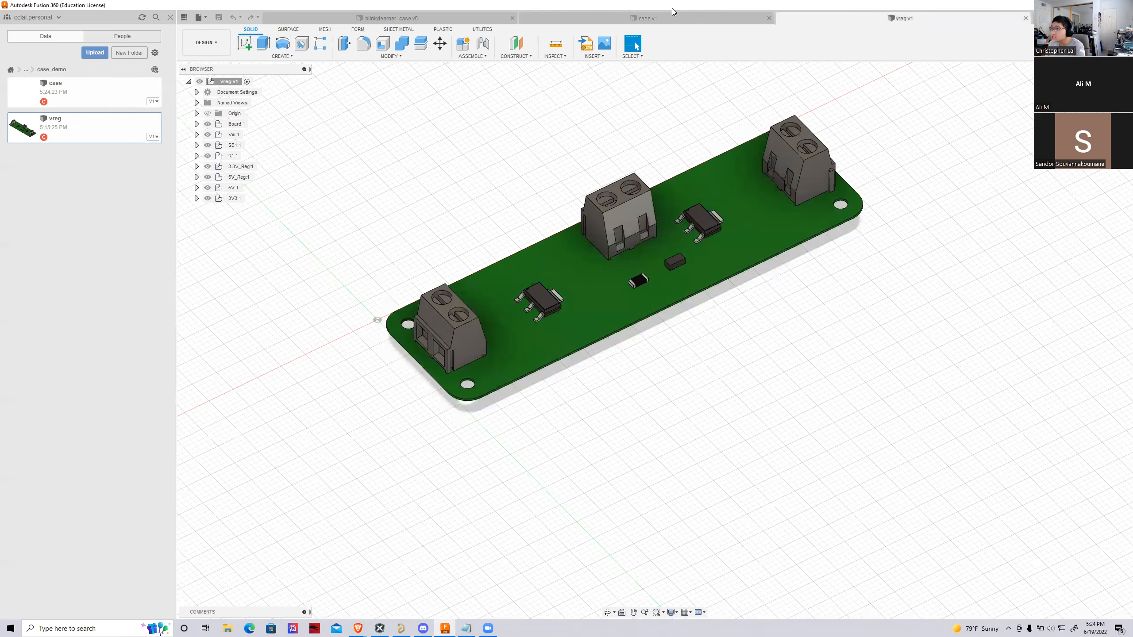
click(648, 18)
right_click(43, 130)
click(74, 148)
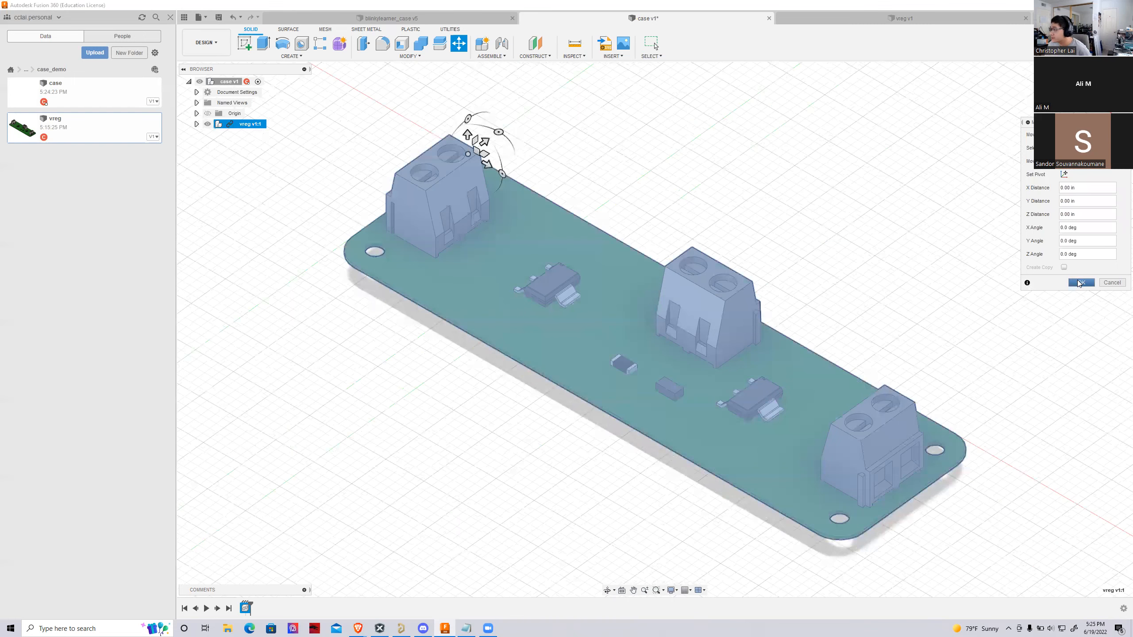
drag(467, 137, 471, 42)
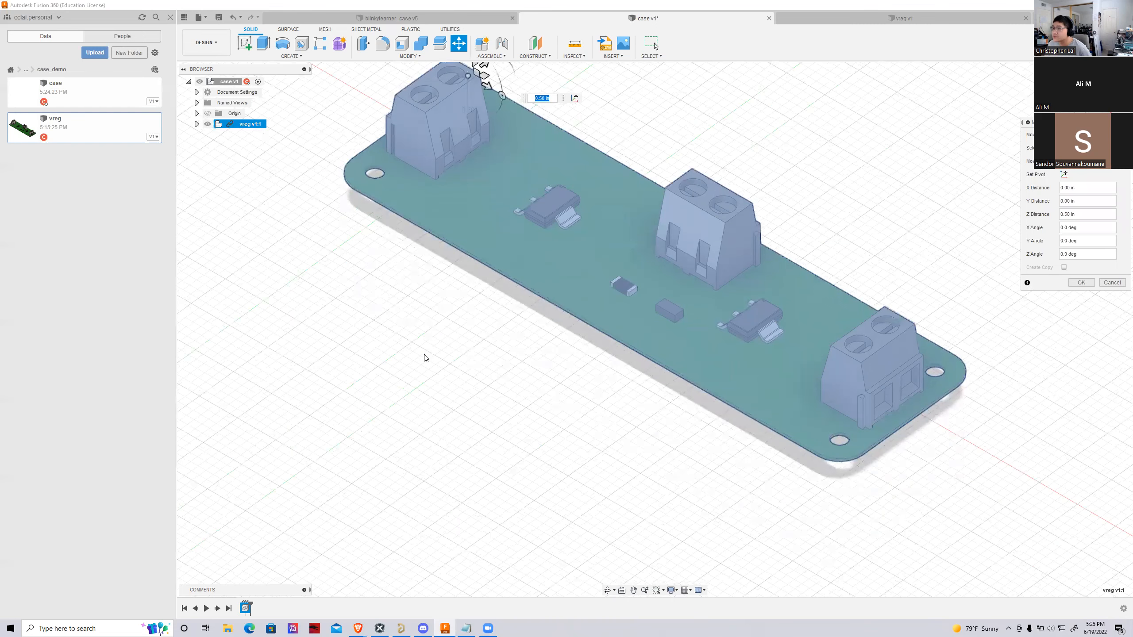
scroll(424, 357, down, 3)
drag(450, 158, 450, 111)
click(1074, 285)
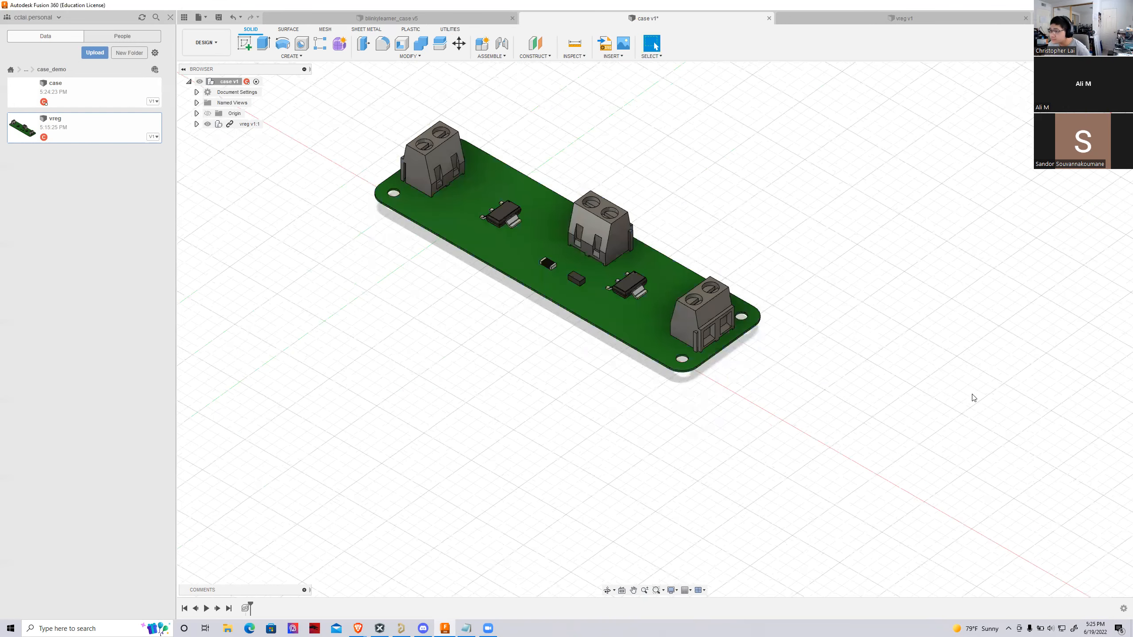
Look through the contents of the Origin, Named Views and vreg entries in the design tree
scroll(1020, 514, down, 3)
click(196, 114)
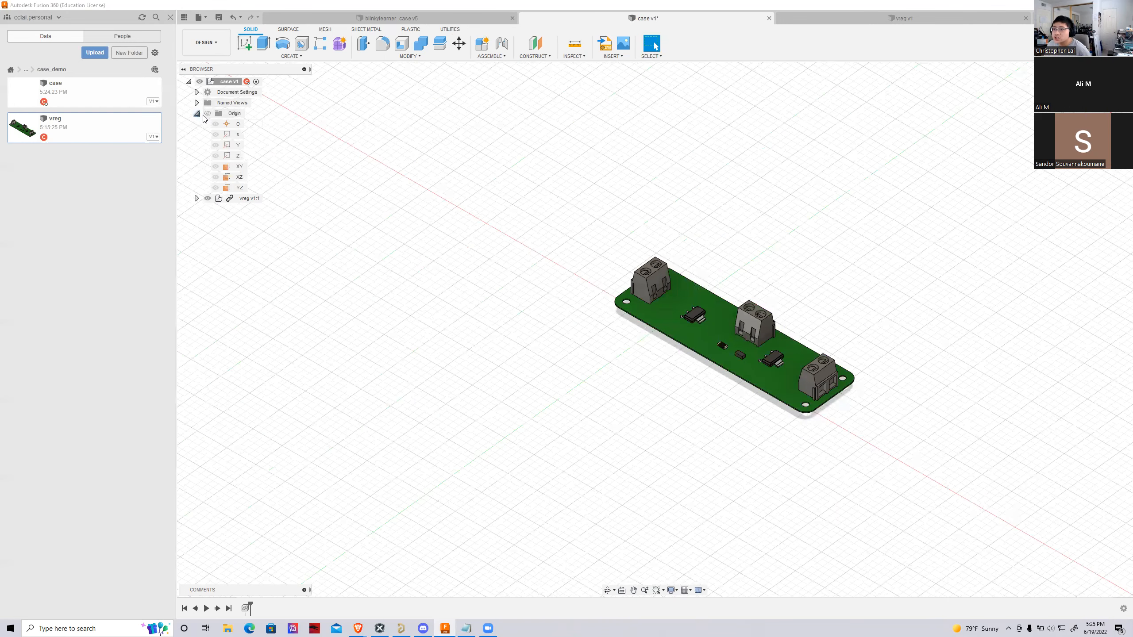
click(196, 102)
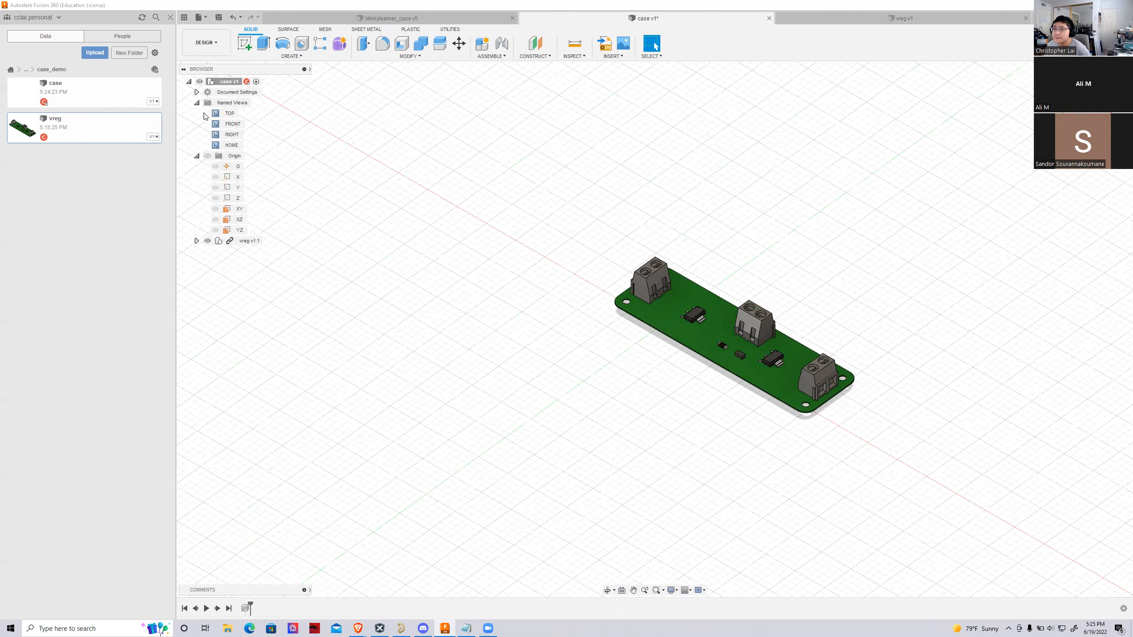
click(196, 156)
click(196, 103)
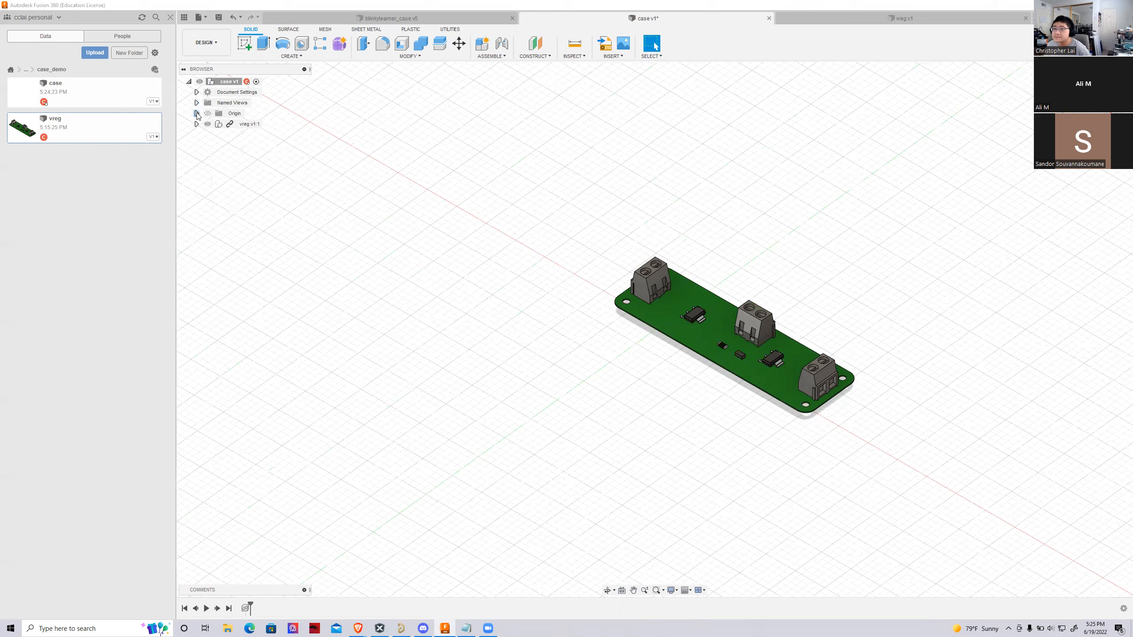
click(197, 124)
click(197, 124)
click(196, 124)
click(196, 124)
Change the case document's units to millimetres
click(197, 93)
click(252, 104)
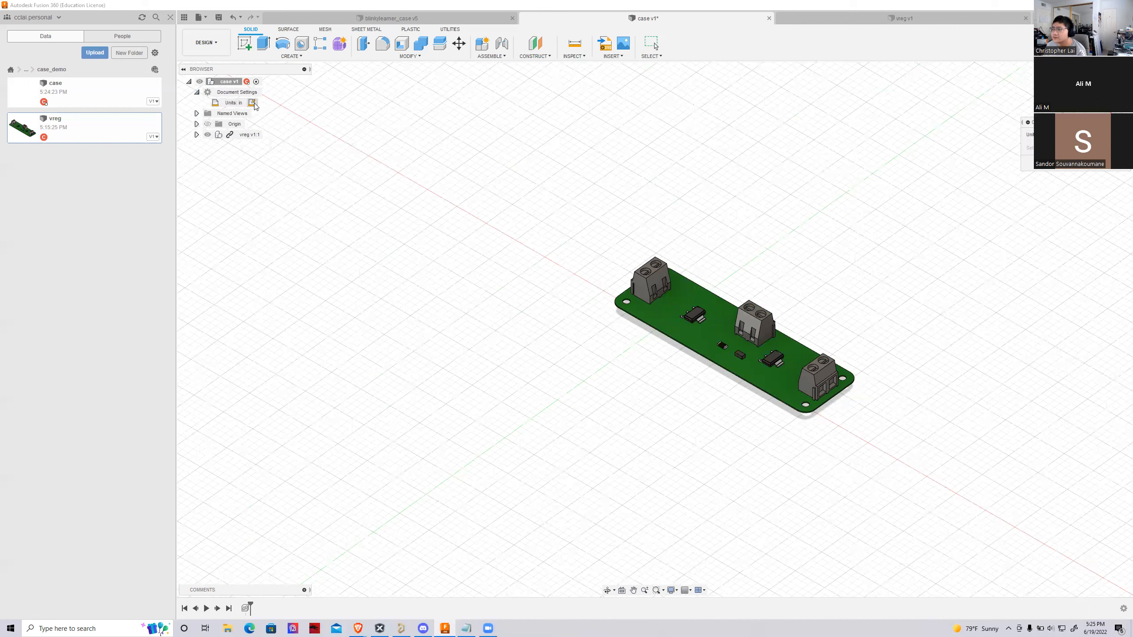
click(1086, 135)
click(1081, 147)
click(1088, 163)
Measure the board's overall length between its two short outer edges in the top view
scroll(657, 466, down, 3)
scroll(668, 430, up, 4)
mouse_move(669, 426)
shift+middle_down()
mouse_move(685, 486)
mouse_move(727, 498)
shift+middle_up()
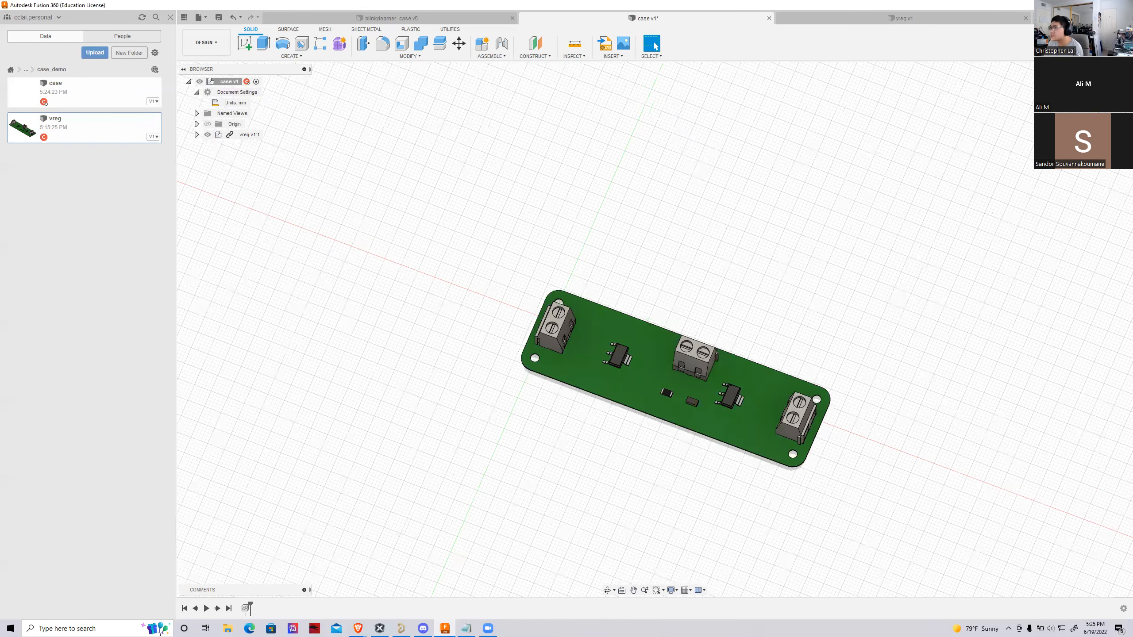
click(1096, 93)
scroll(276, 408, down, 3)
scroll(504, 460, up, 4)
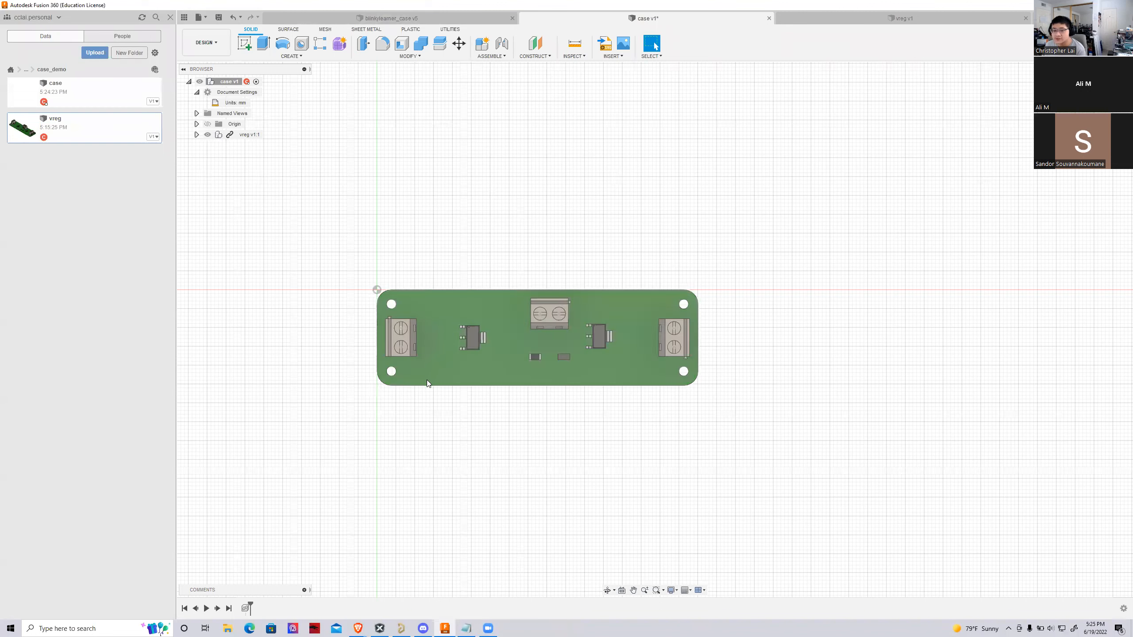
click(575, 45)
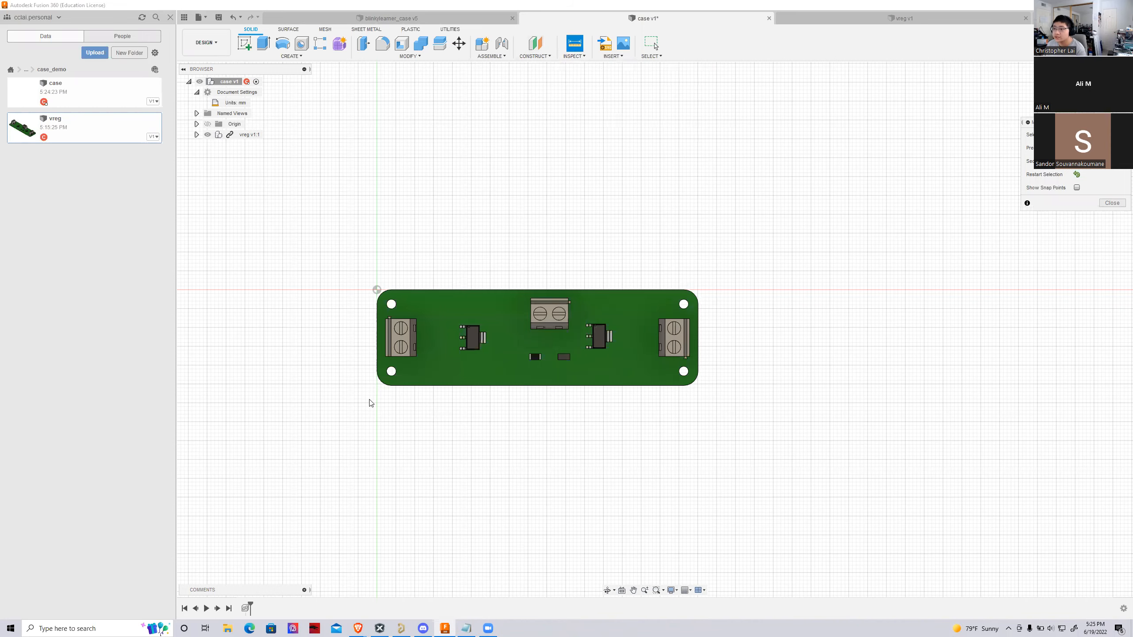
scroll(410, 359, down, 2)
scroll(381, 342, up, 1)
click(382, 343)
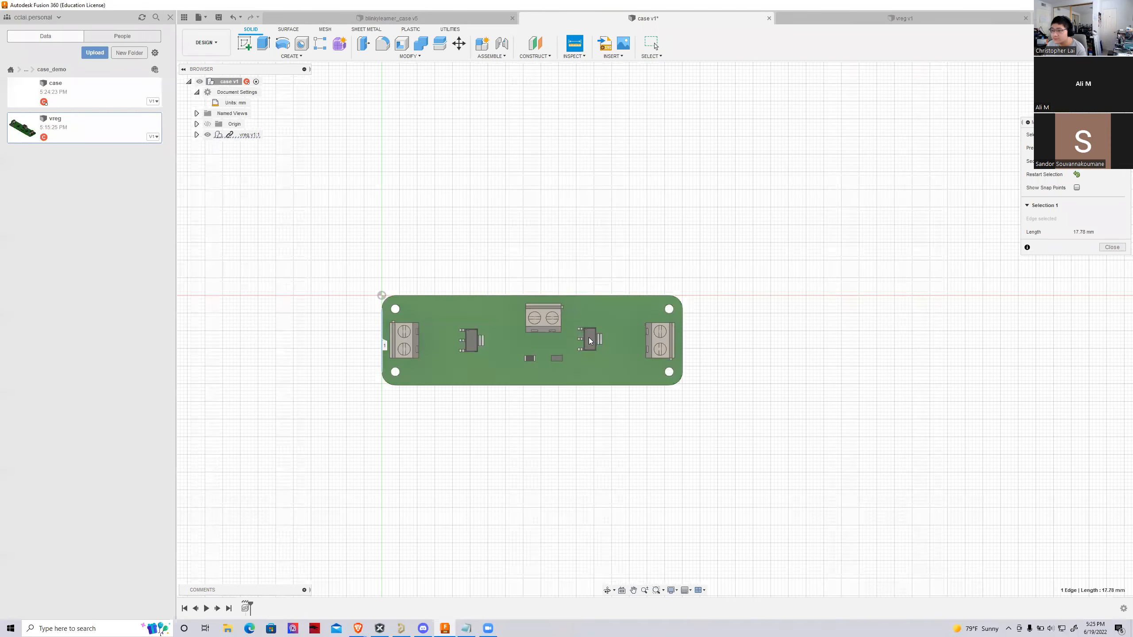
click(681, 344)
scroll(590, 411, up, 1)
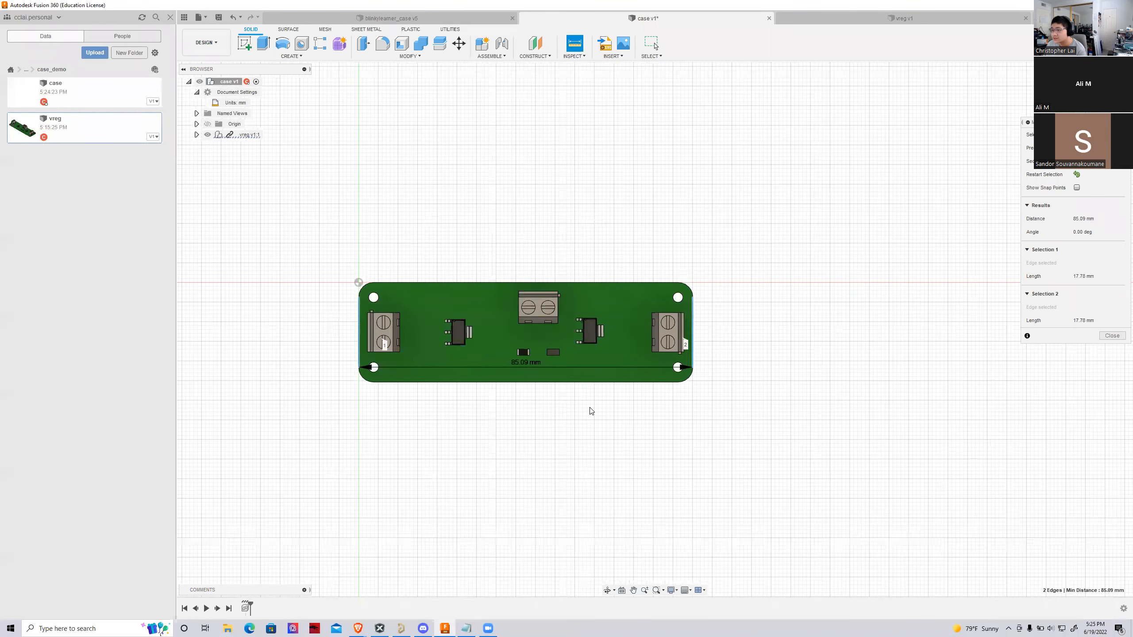
scroll(584, 395, up, 2)
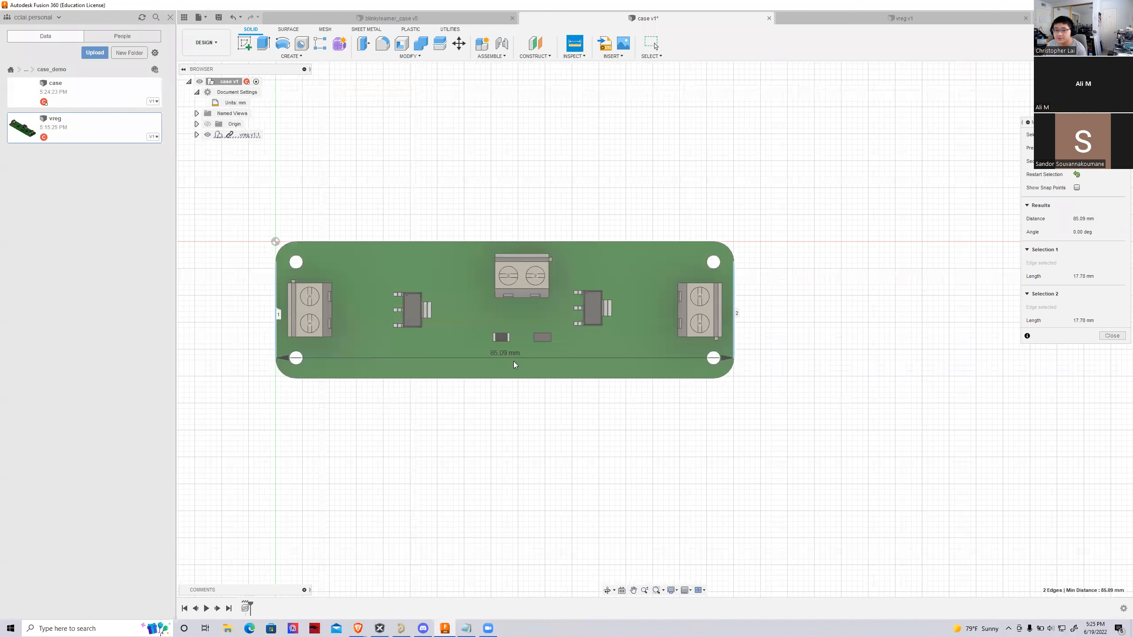
key(Escape)
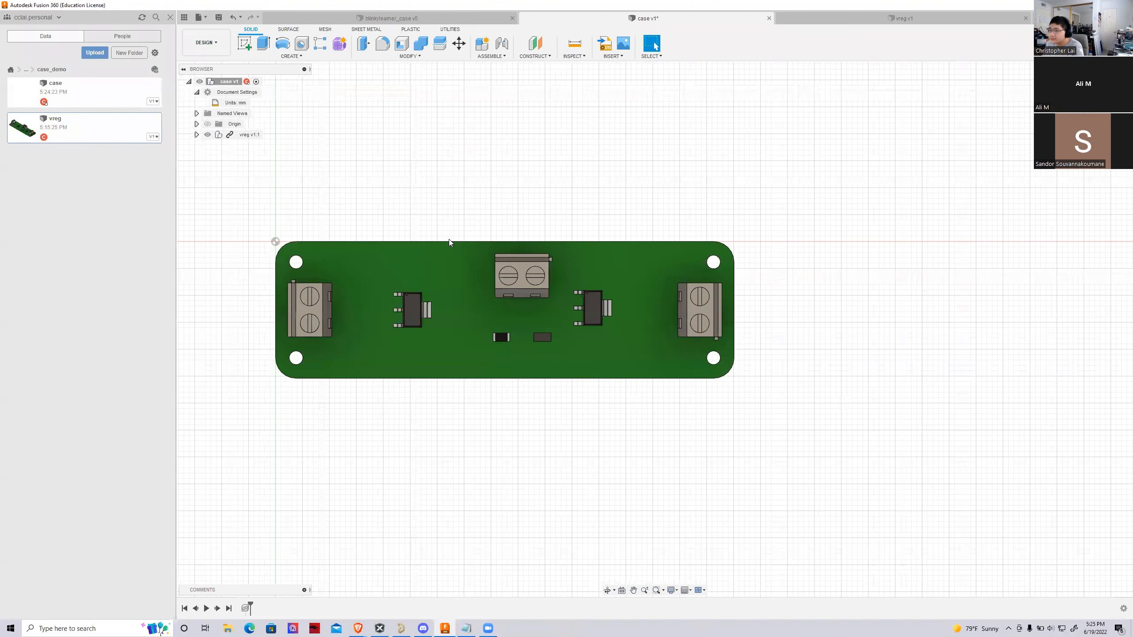
Measure the board's width between its two long outer edges
click(574, 41)
click(566, 242)
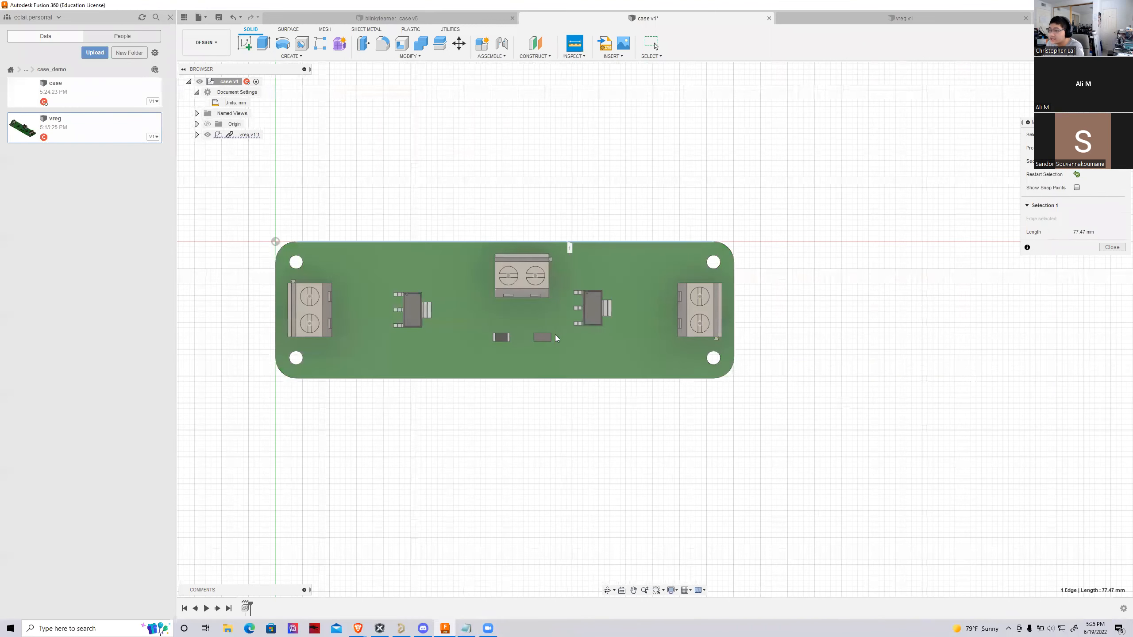
click(547, 378)
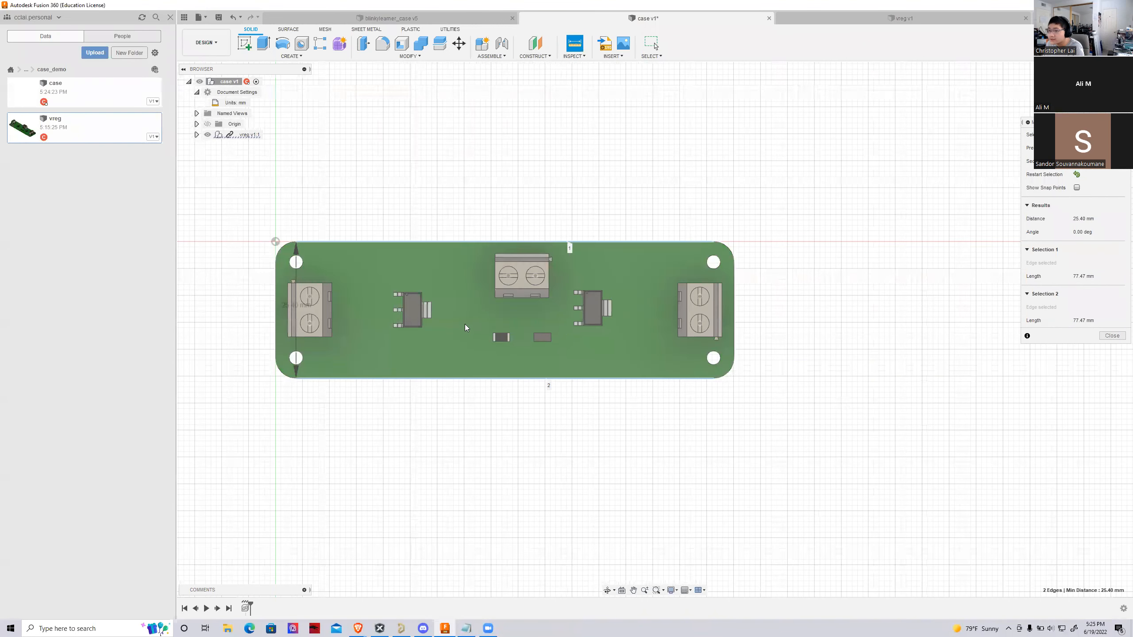
scroll(272, 338, down, 2)
scroll(268, 328, up, 4)
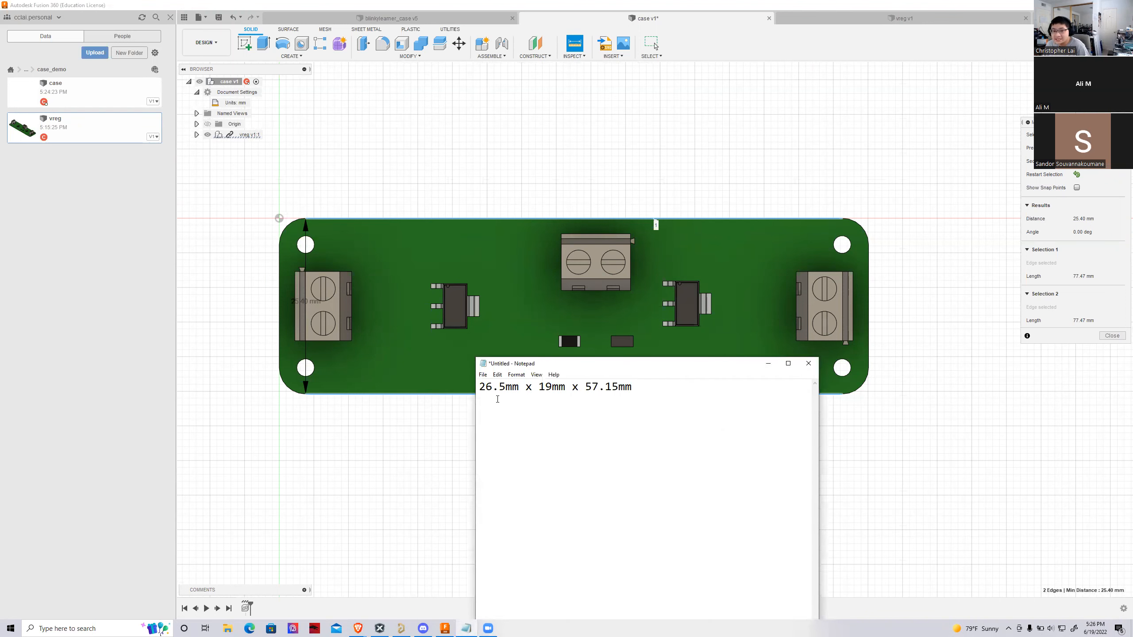
Compare the 26.5mm x 19mm x 57.15mm dimensions in Notepad with the board, and move the note out of view
drag(585, 388, 633, 392)
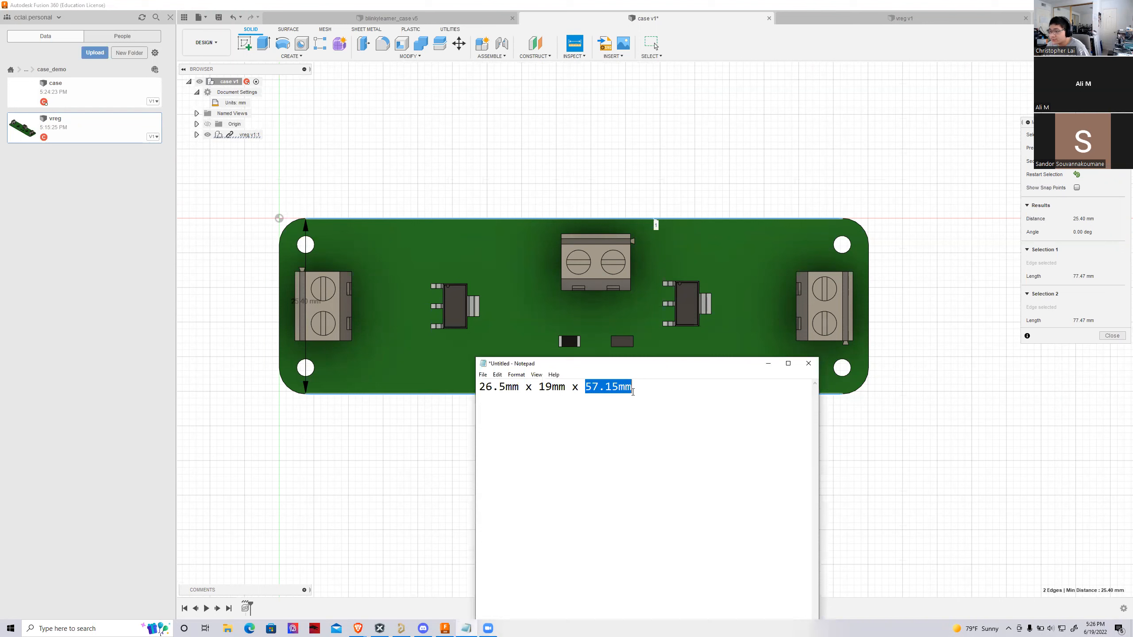
drag(526, 387, 478, 388)
scroll(294, 315, down, 3)
scroll(292, 316, up, 4)
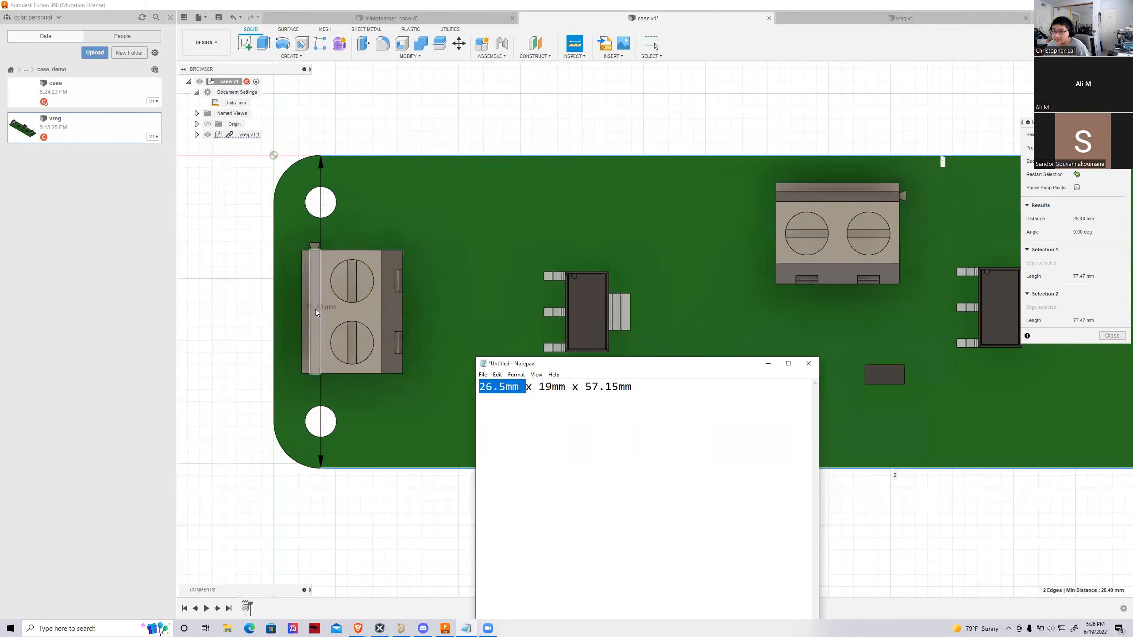
scroll(379, 391, down, 2)
drag(538, 387, 575, 388)
scroll(343, 337, up, 2)
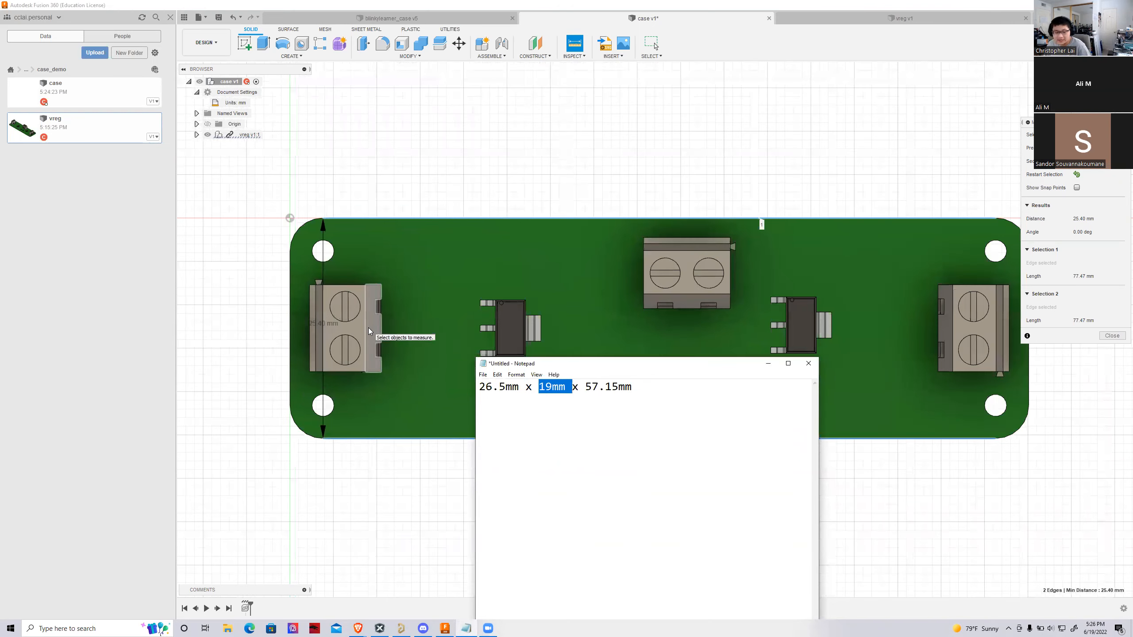
drag(589, 363, 587, 636)
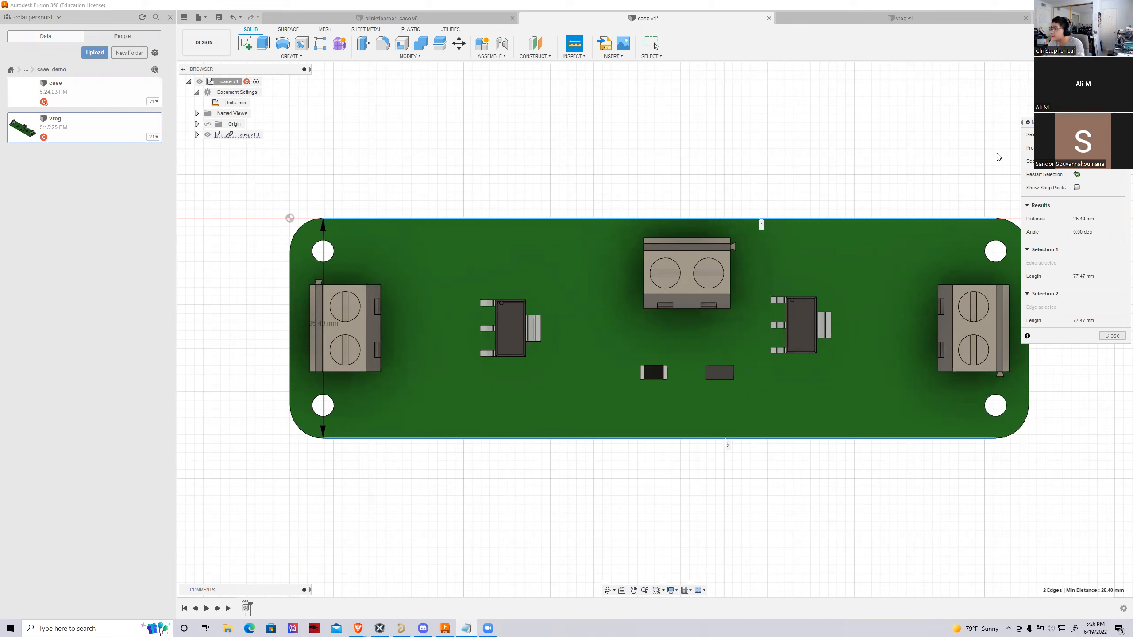
End the measurement and examine the raised board from the side, from above and in an isometric view
click(655, 46)
shift+middle_drag(654, 327, 503, 500)
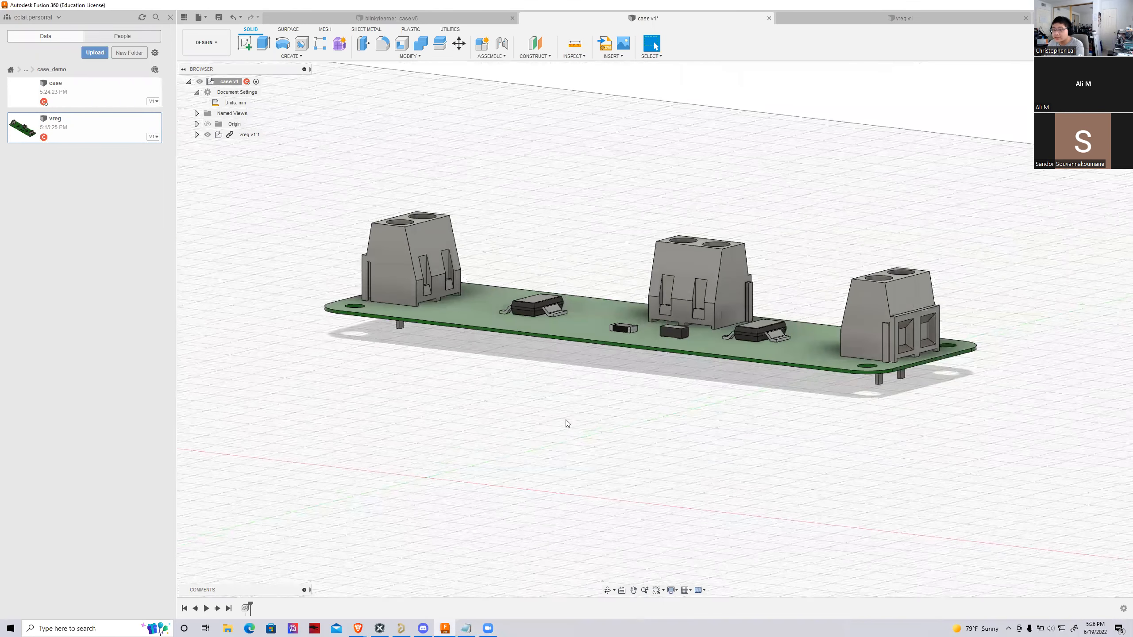
shift+middle_drag(654, 327, 400, 204)
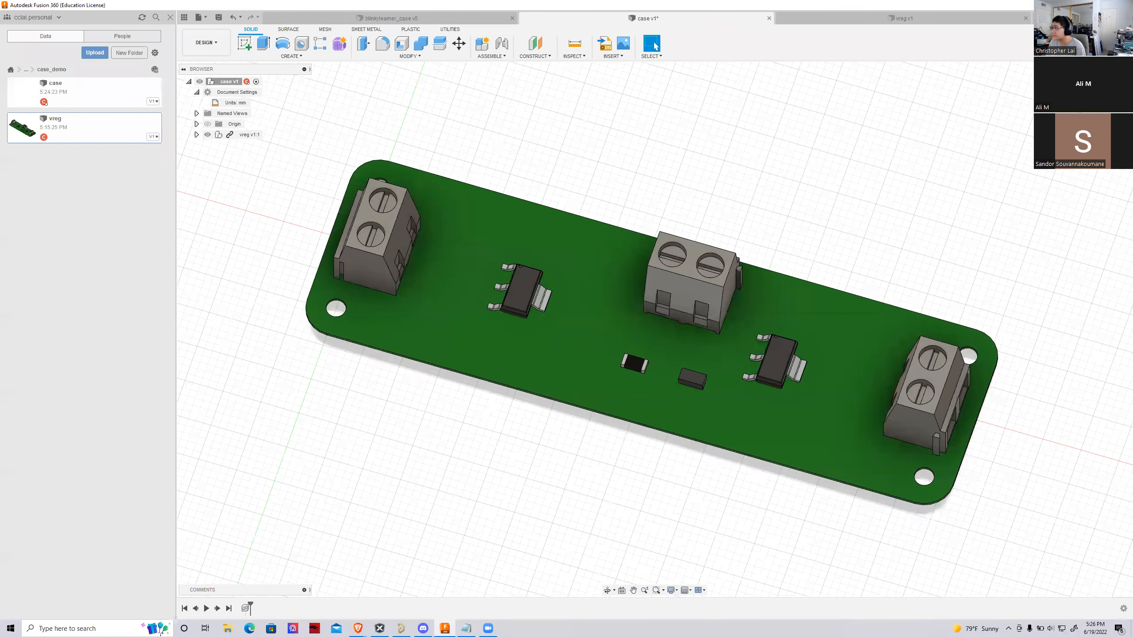
click(1078, 74)
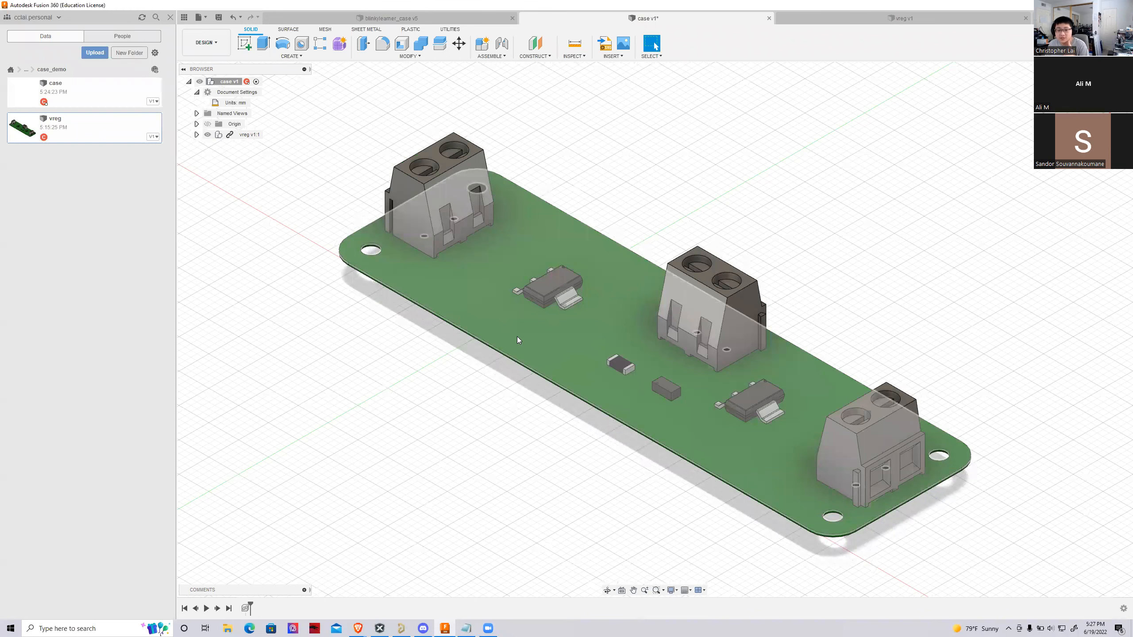
scroll(499, 327, down, 1)
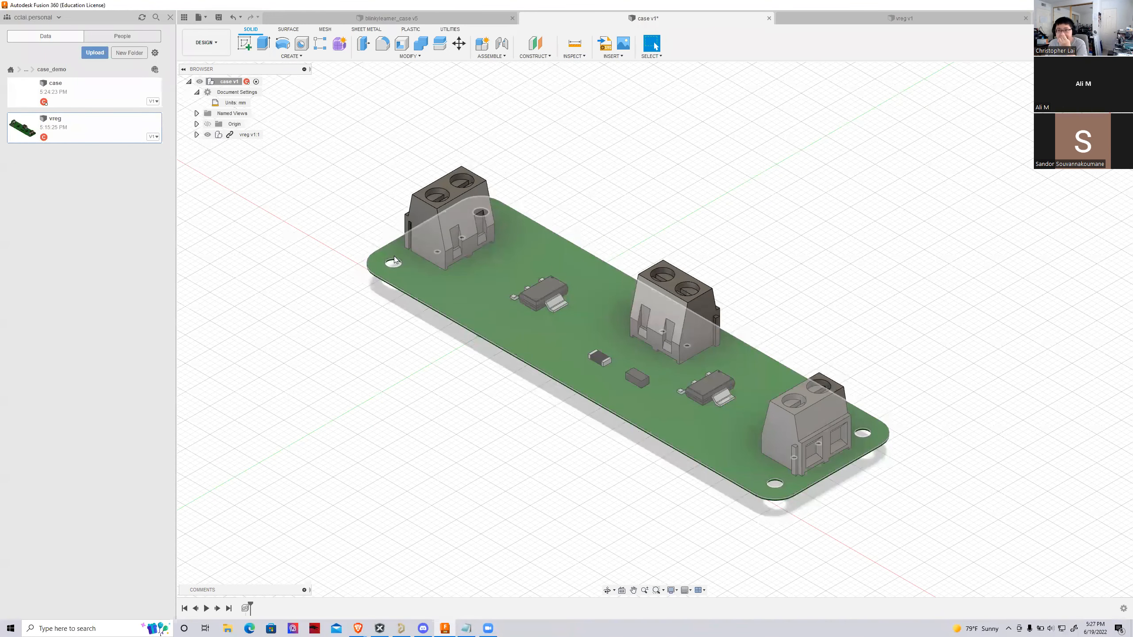
Start a new sketch on the horizontal origin plane beneath the raised board
click(245, 43)
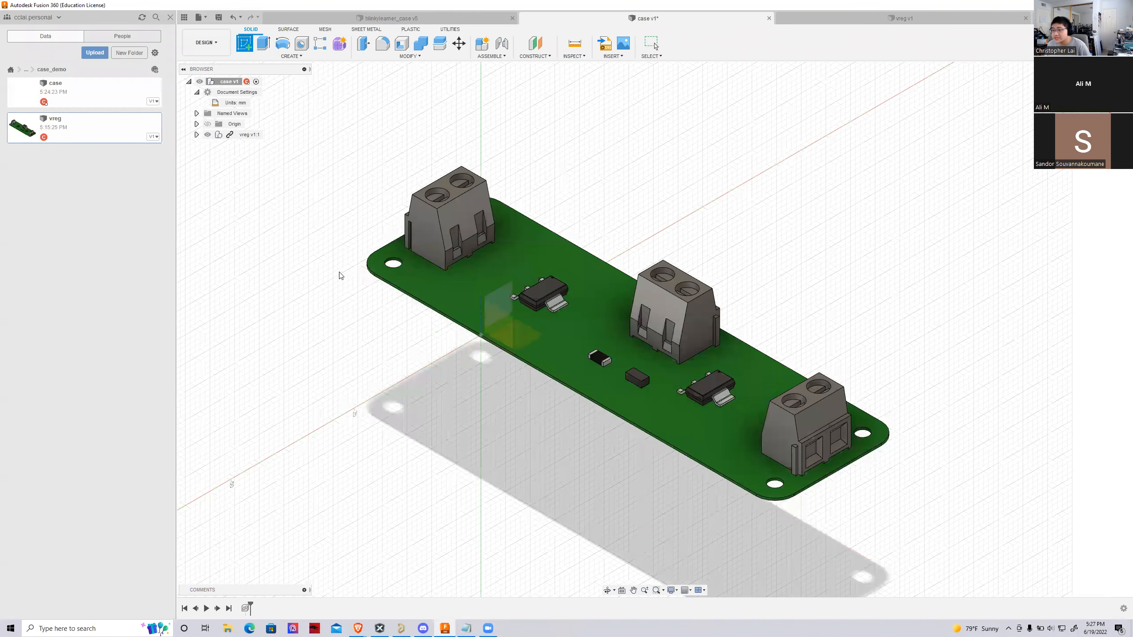
click(514, 364)
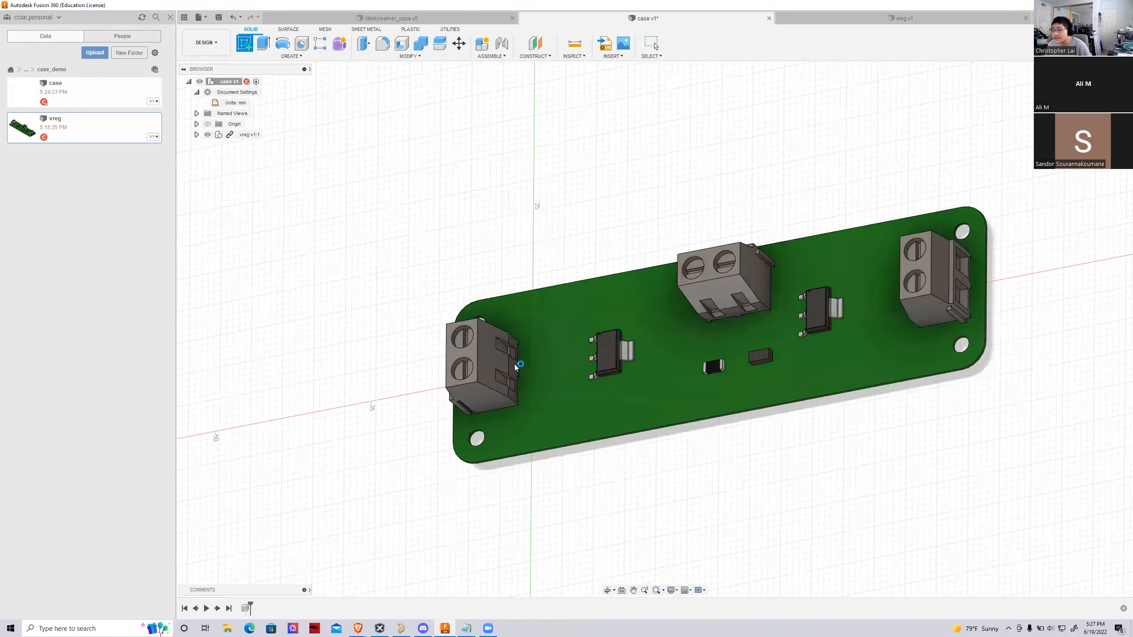
shift+middle_drag(436, 348, 349, 370)
scroll(349, 369, down, 2)
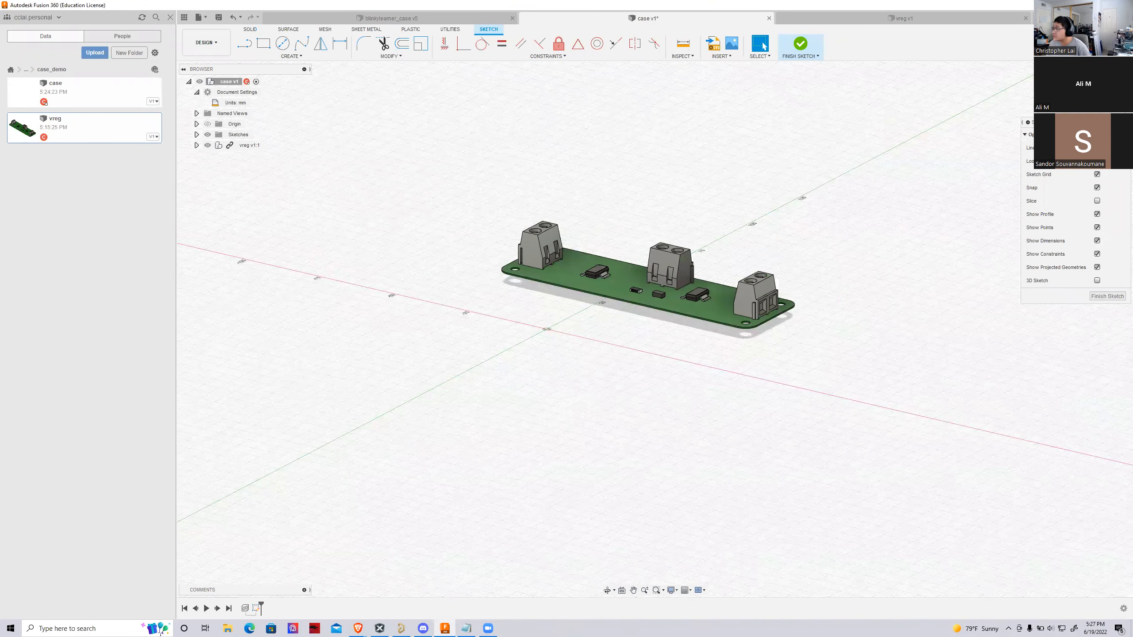
scroll(626, 267, up, 3)
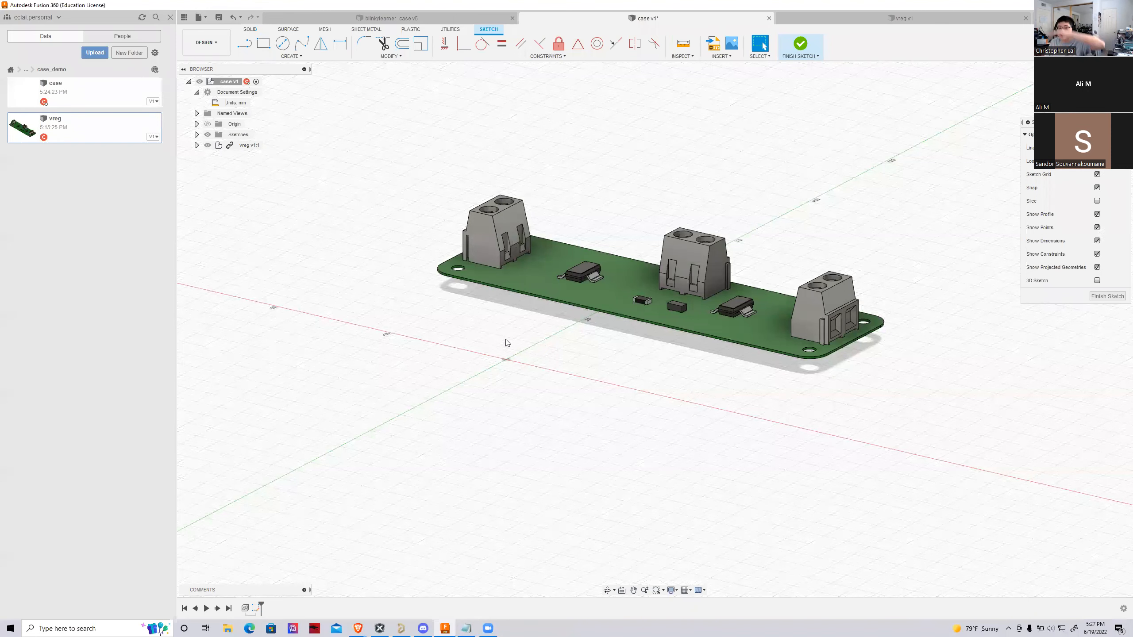
scroll(546, 310, up, 3)
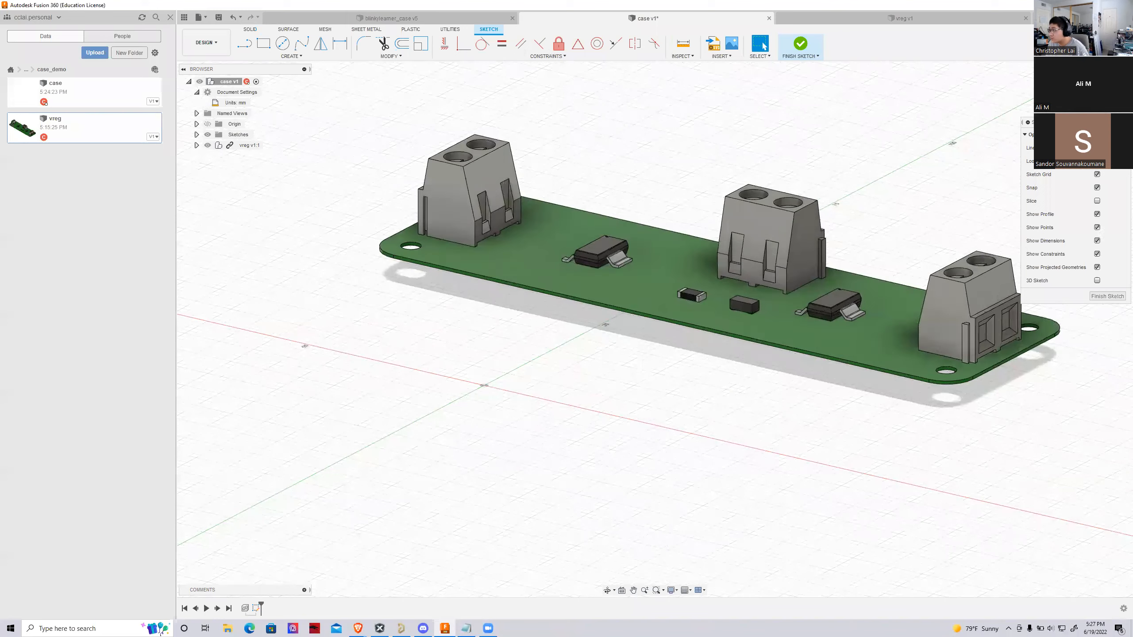
shift+middle_drag(654, 328, 725, 473)
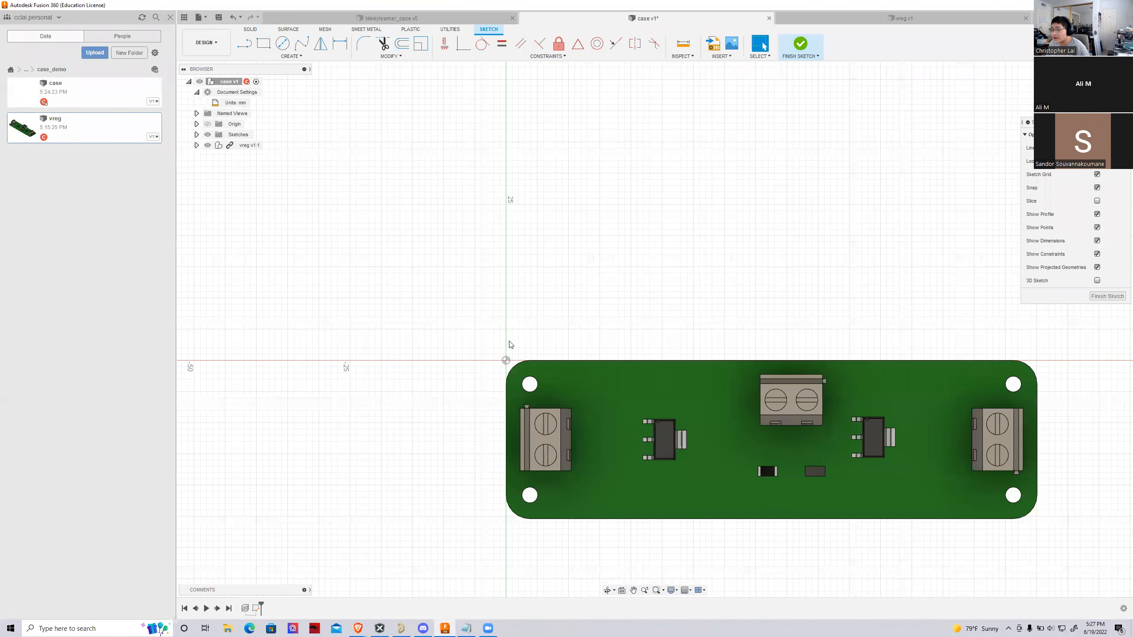
scroll(533, 382, up, 2)
scroll(410, 349, down, 3)
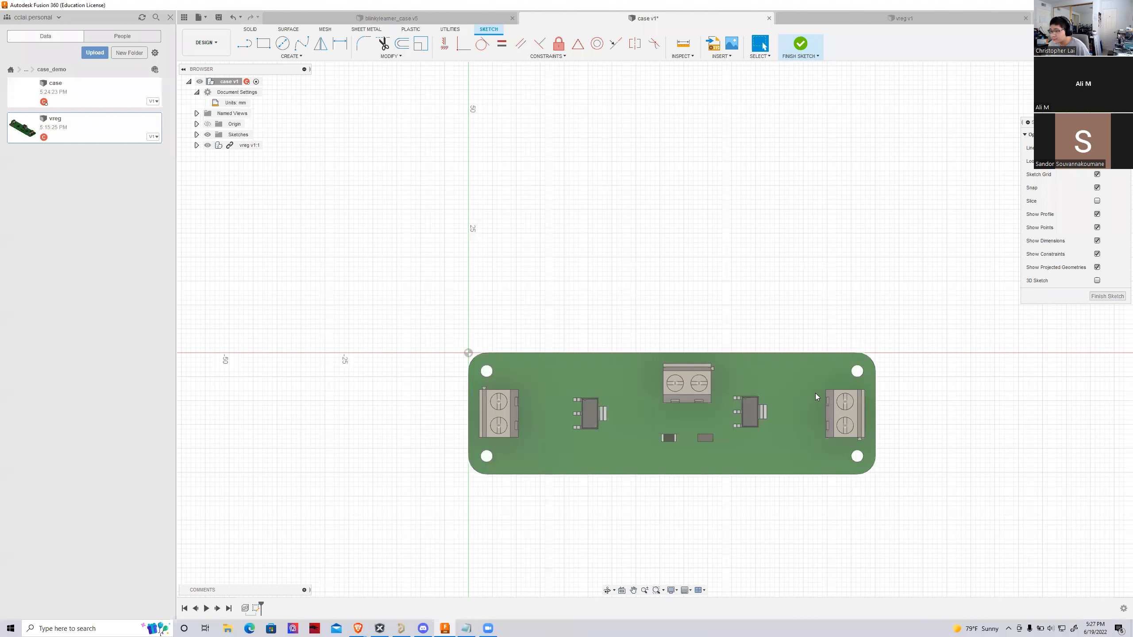
Project the board's top face, with its outline and holes, onto the sketch plane
key(p)
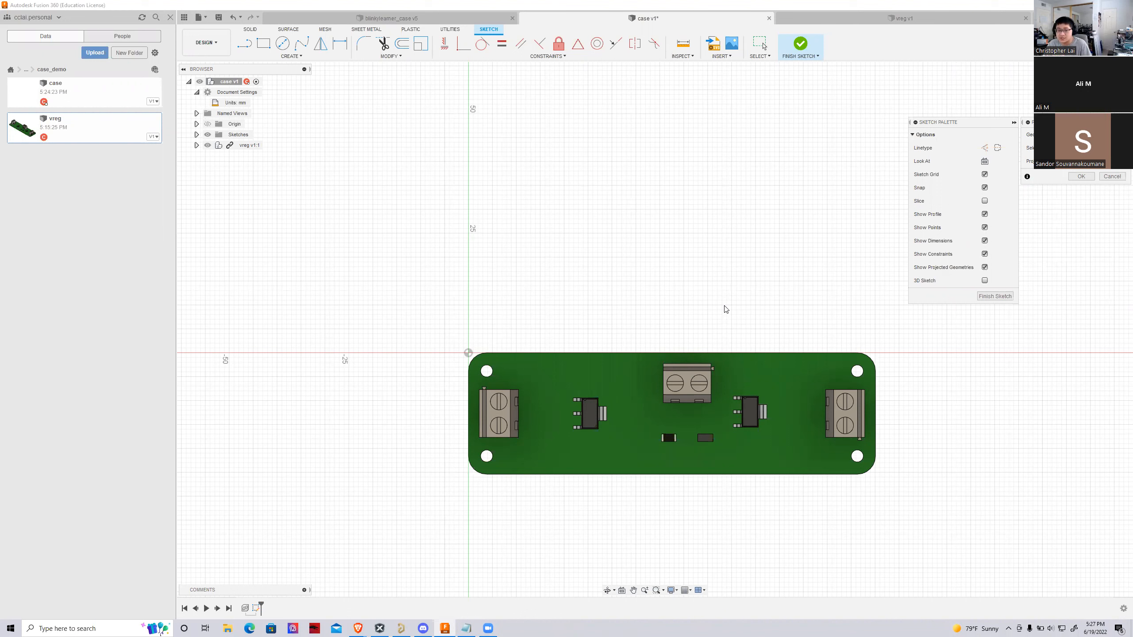
click(744, 367)
shift+middle_drag(744, 367, 480, 313)
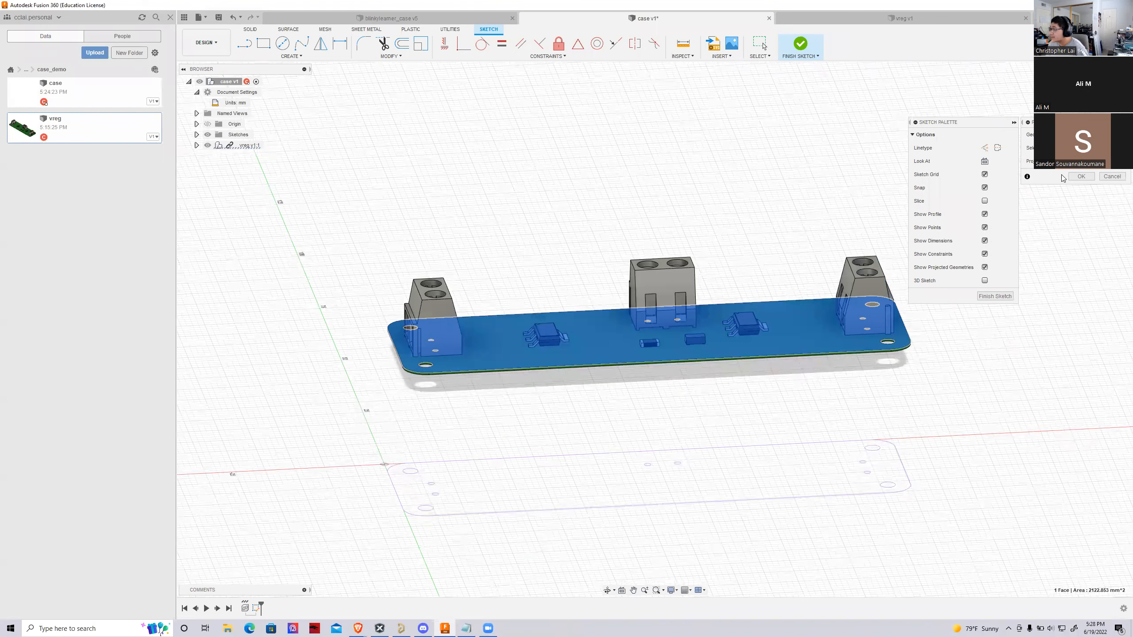
click(1080, 177)
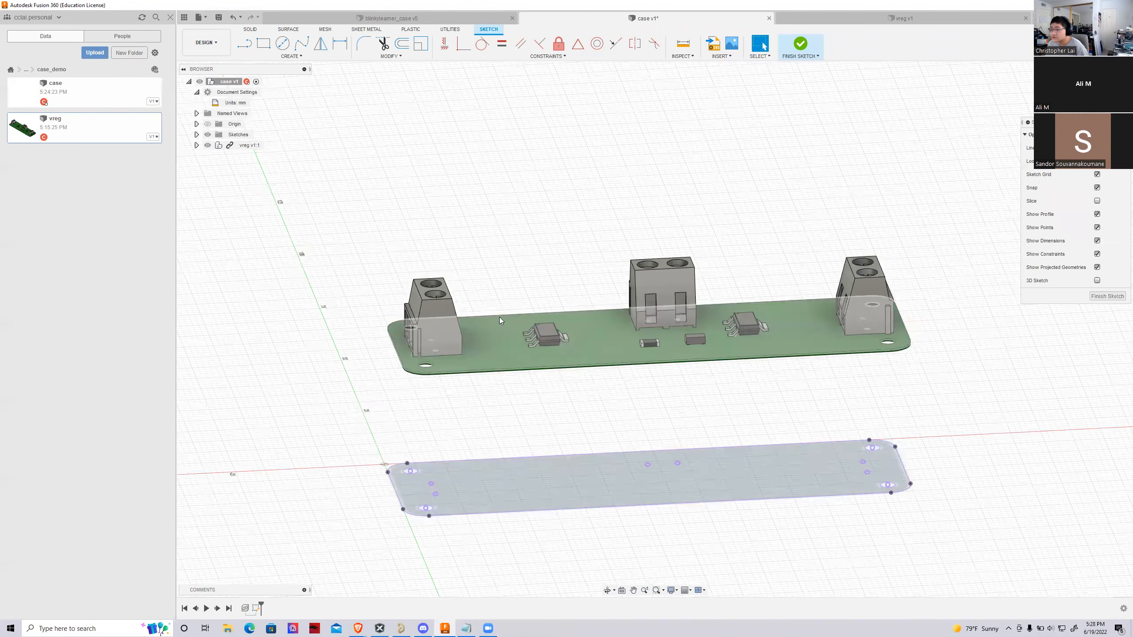
key(l)
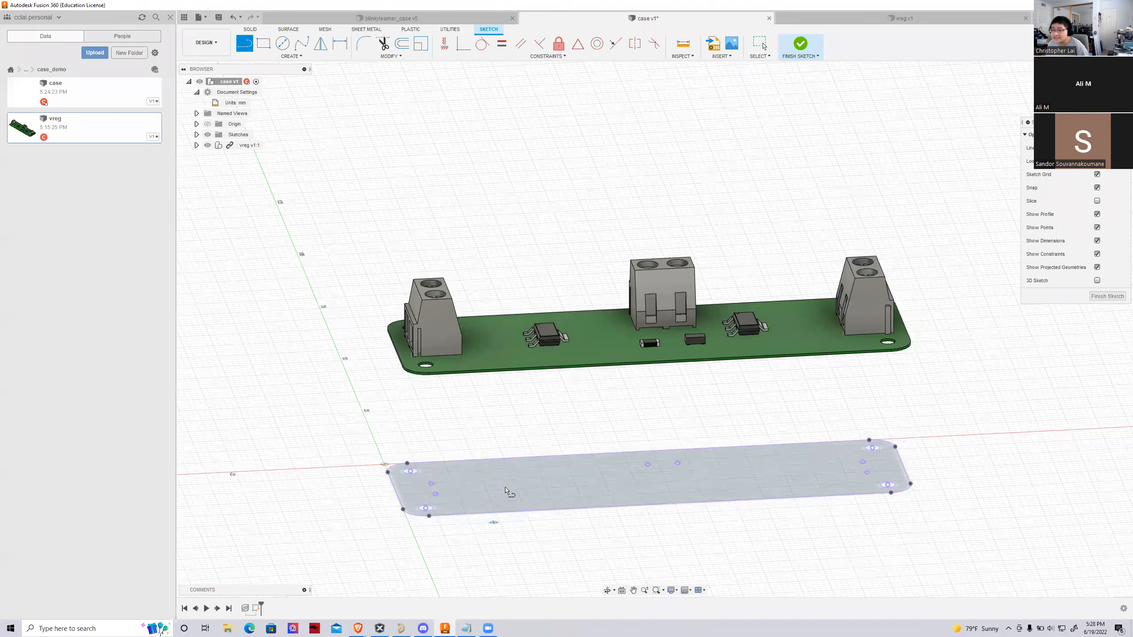
key(Escape)
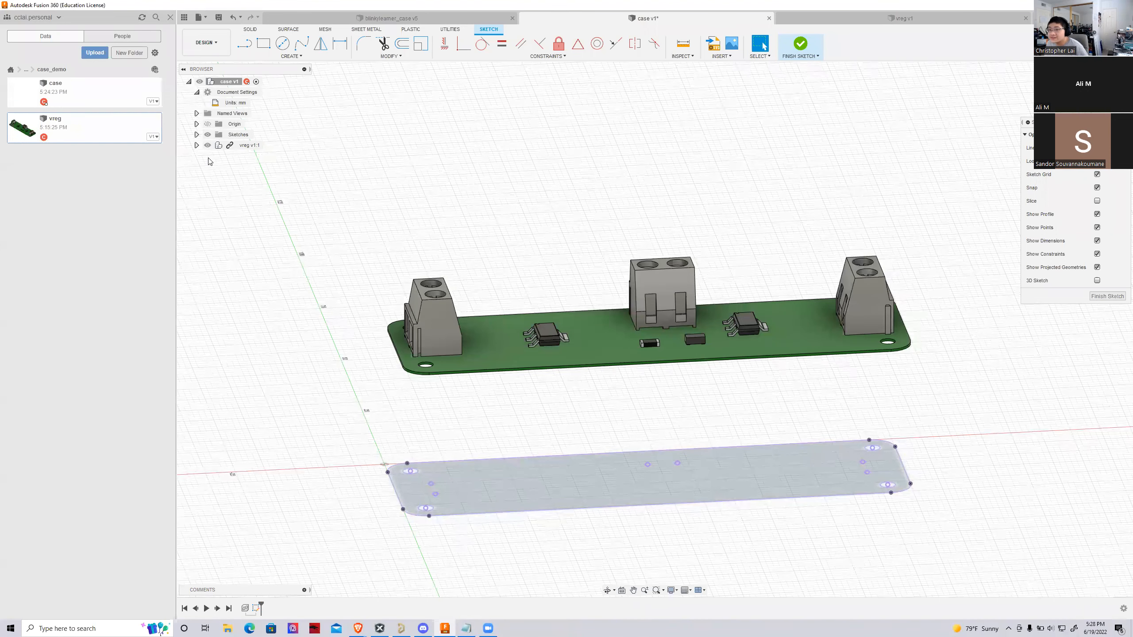
Hide the vreg board component and examine the projected outline and holes from above
click(208, 146)
shift+middle_drag(652, 329, 634, 433)
click(1088, 92)
scroll(387, 551, up, 4)
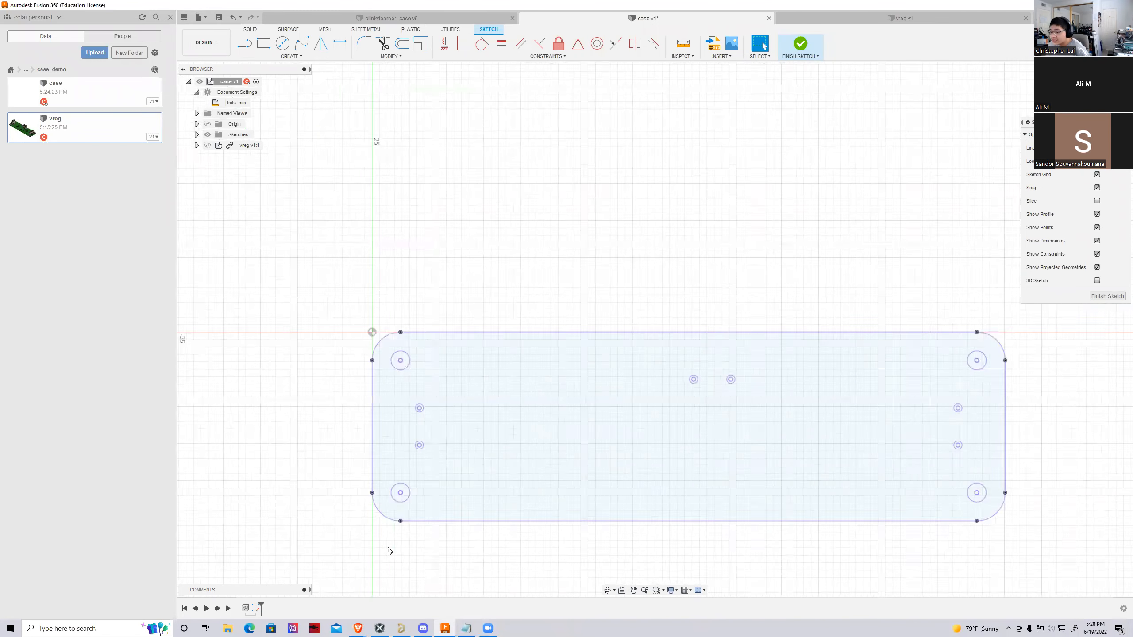
scroll(217, 479, down, 2)
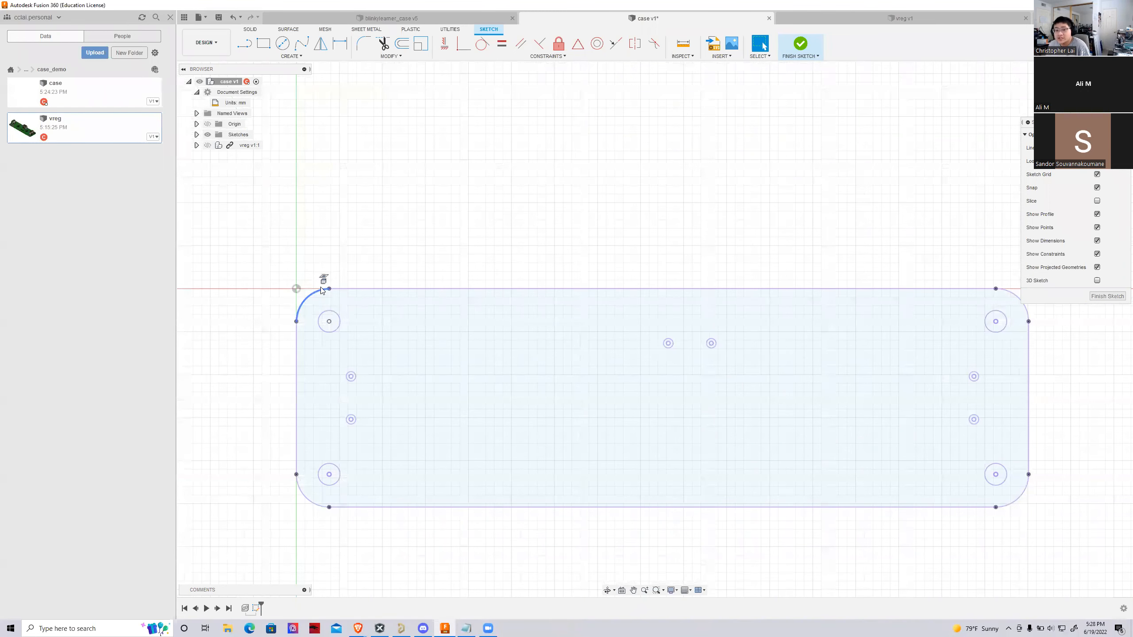
scroll(245, 270, down, 1)
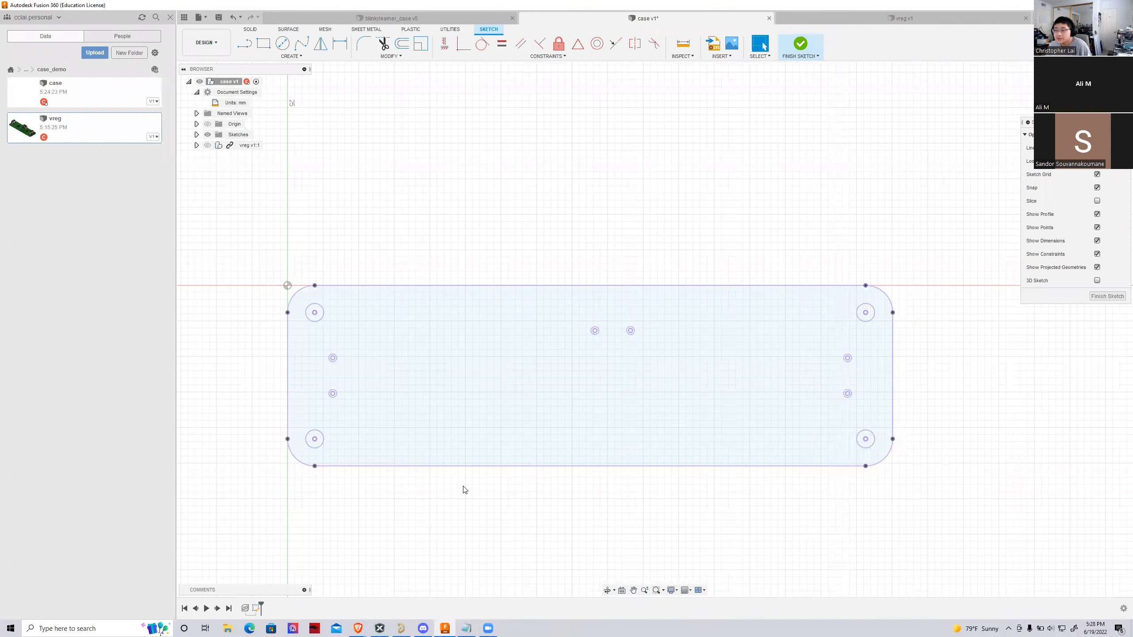
scroll(473, 480, down, 1)
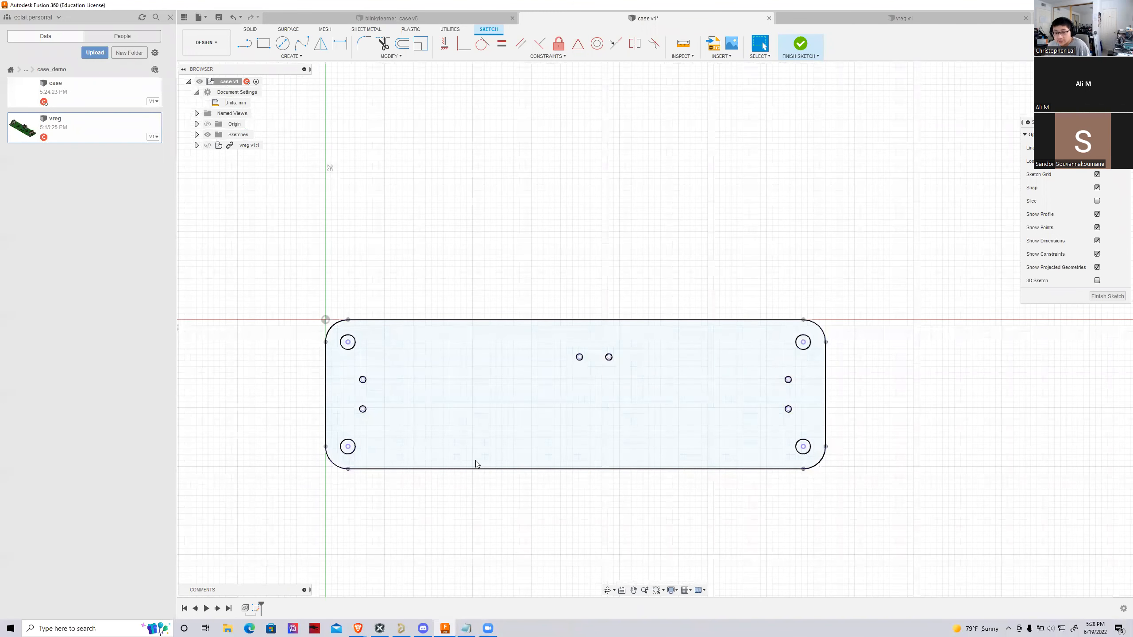
scroll(464, 433, up, 1)
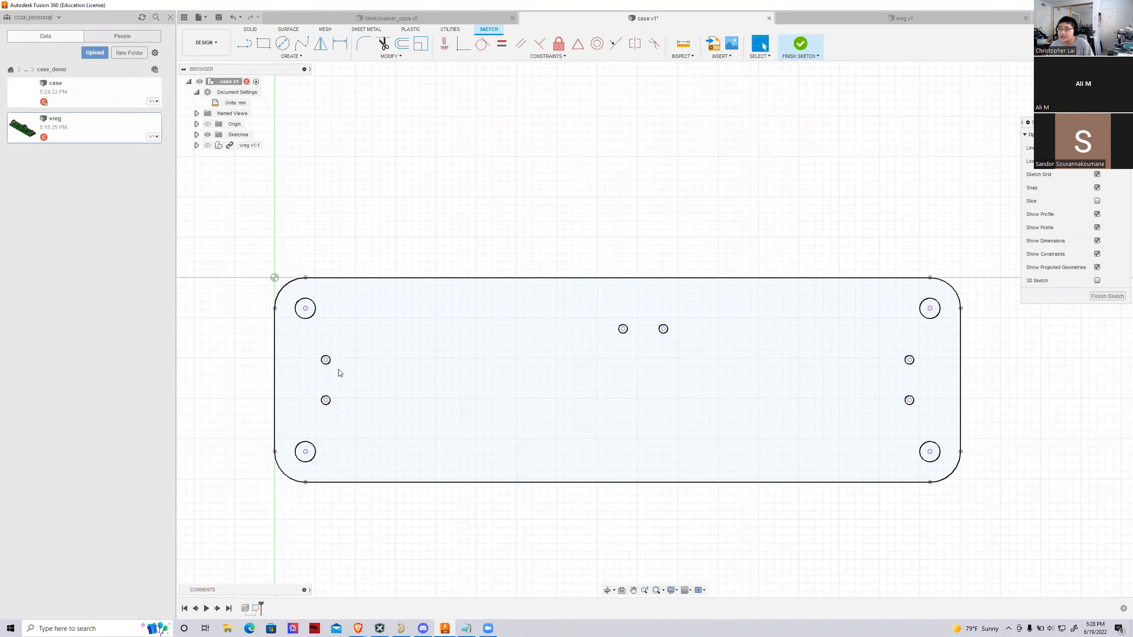
scroll(337, 372, down, 2)
click(264, 43)
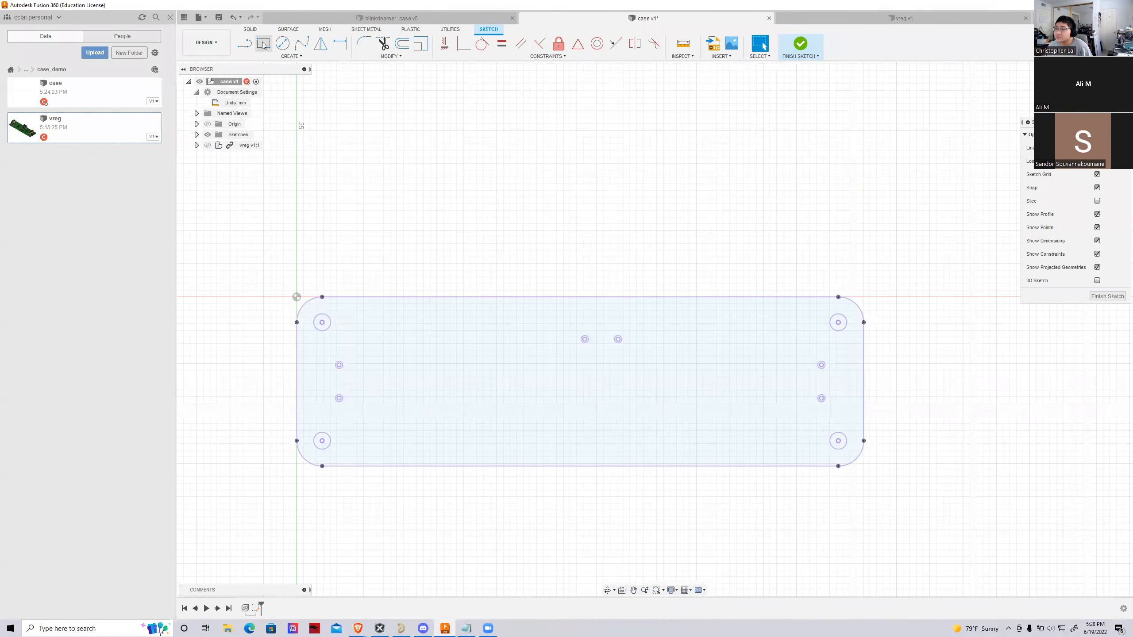
click(286, 56)
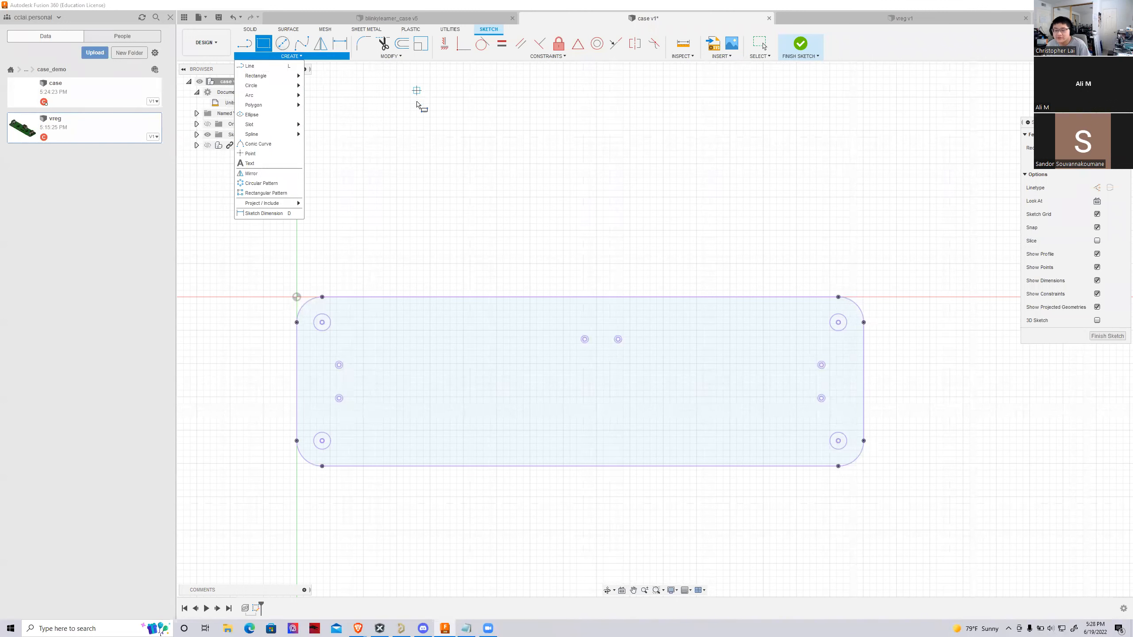
click(463, 263)
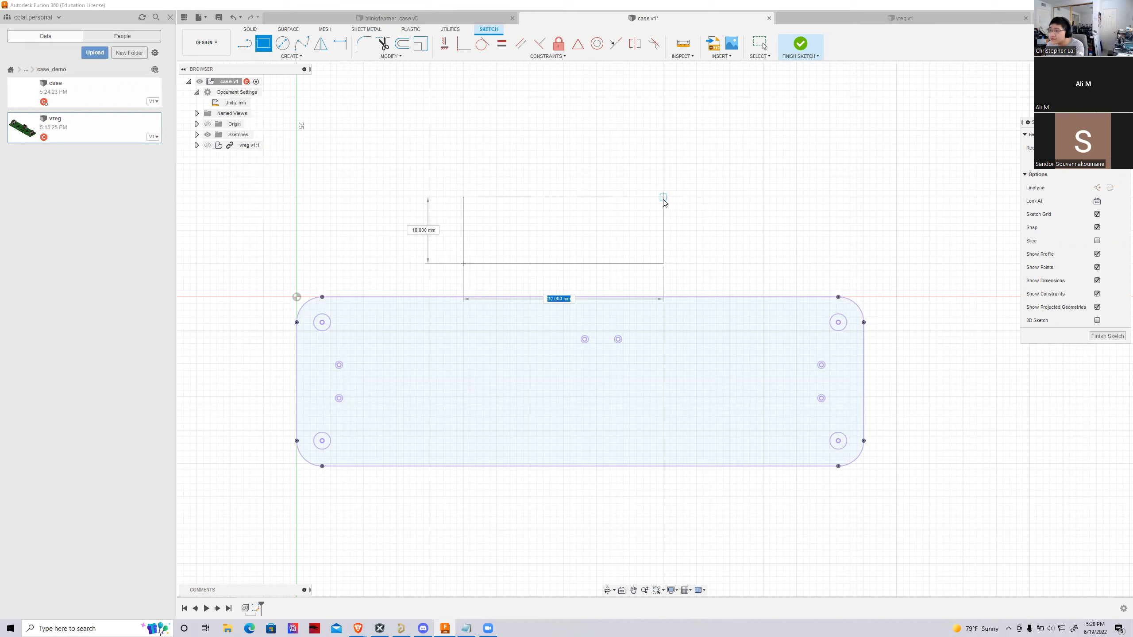
key(Escape)
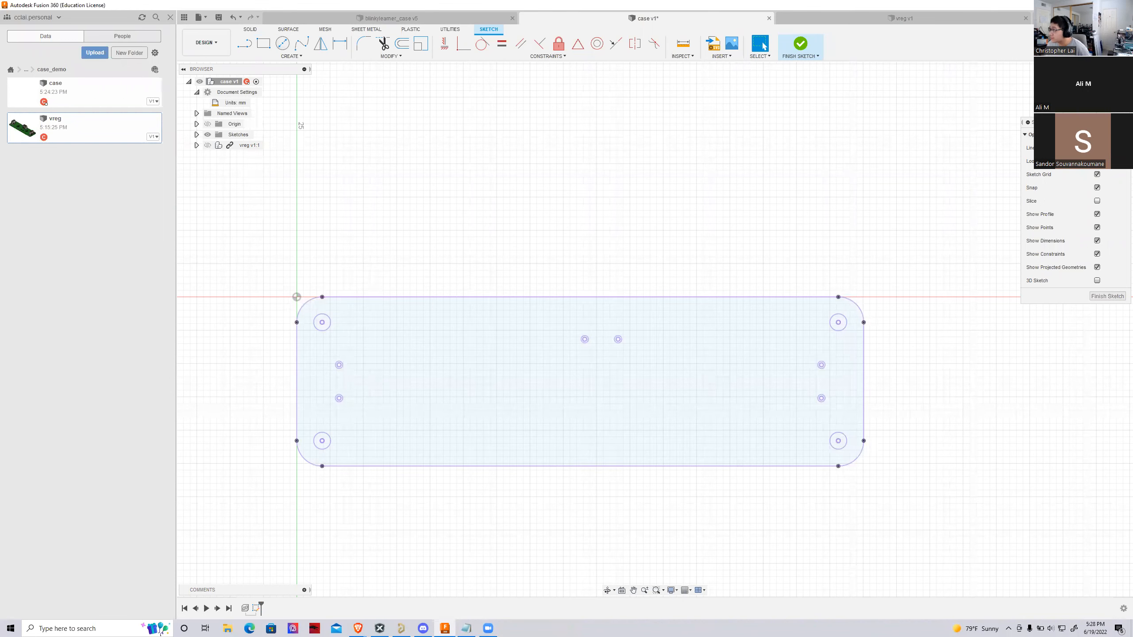
View the projected outline isometrically and finish the sketch
click(1082, 73)
scroll(290, 317, down, 3)
scroll(584, 317, down, 1)
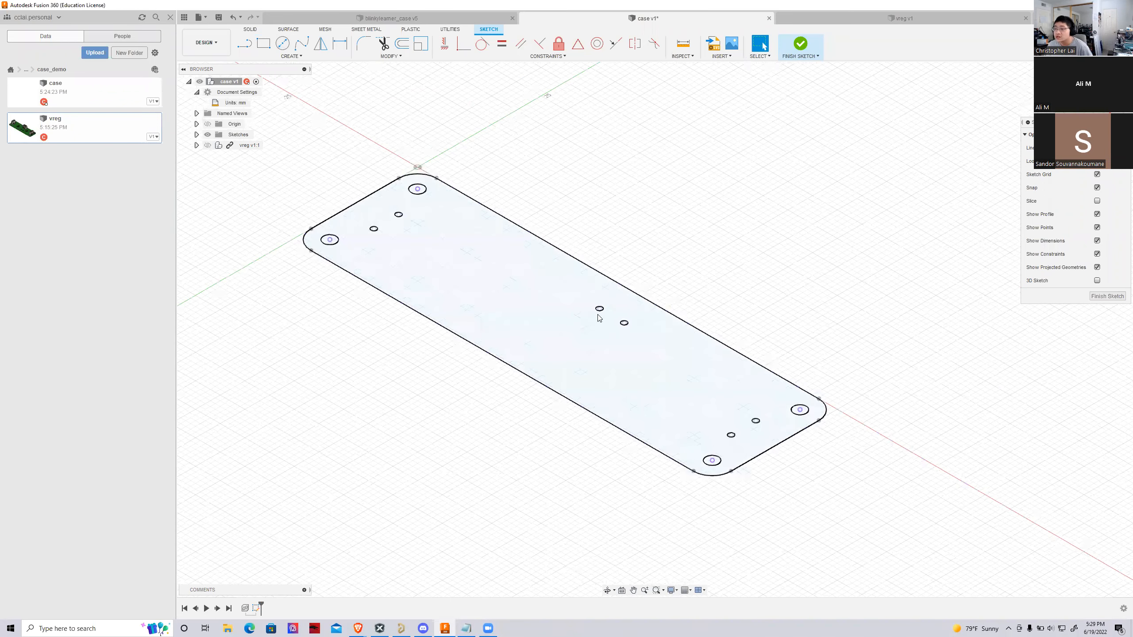
scroll(390, 289, up, 1)
scroll(450, 276, up, 1)
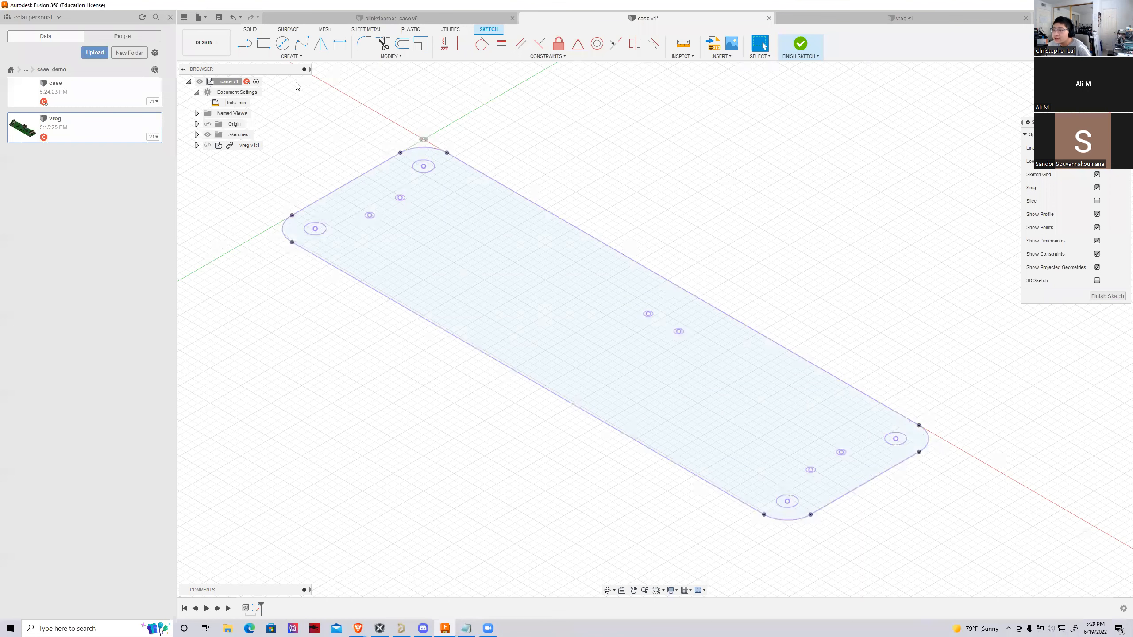
click(801, 47)
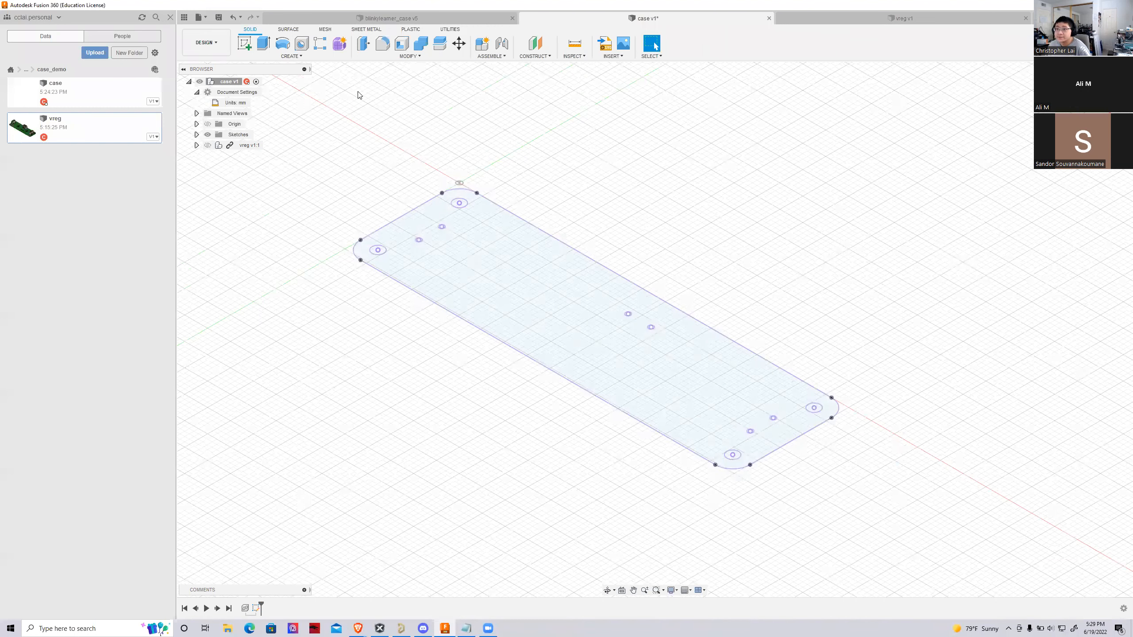
Extrude the projected board profile together with all ten hole profiles by -30 mm as a new body
click(256, 49)
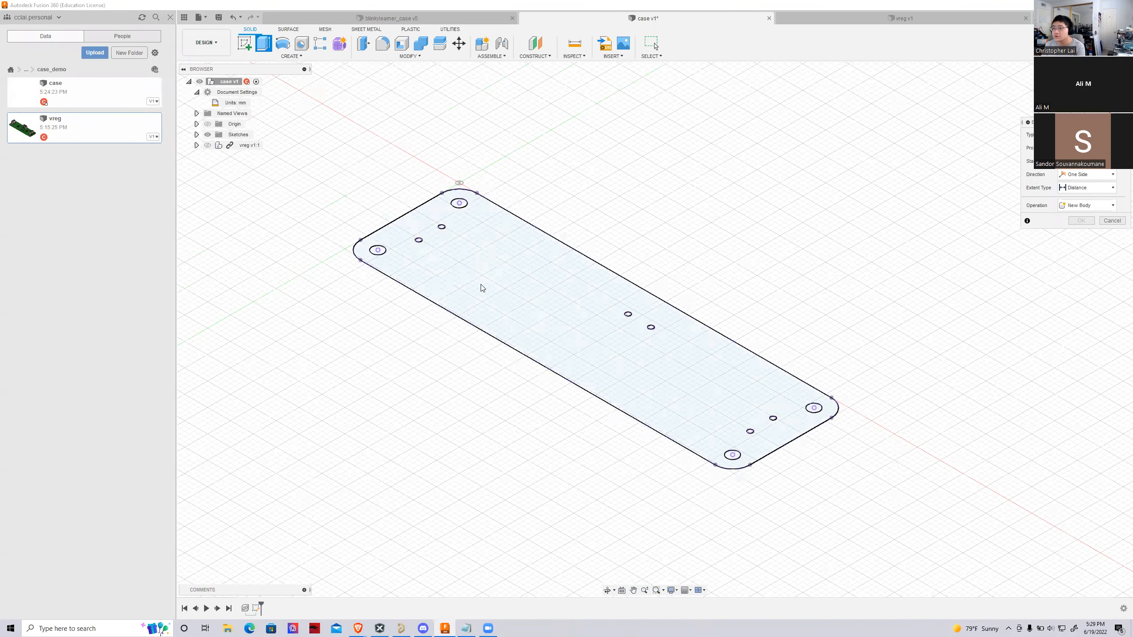
scroll(457, 273, up, 1)
click(447, 266)
scroll(530, 311, up, 3)
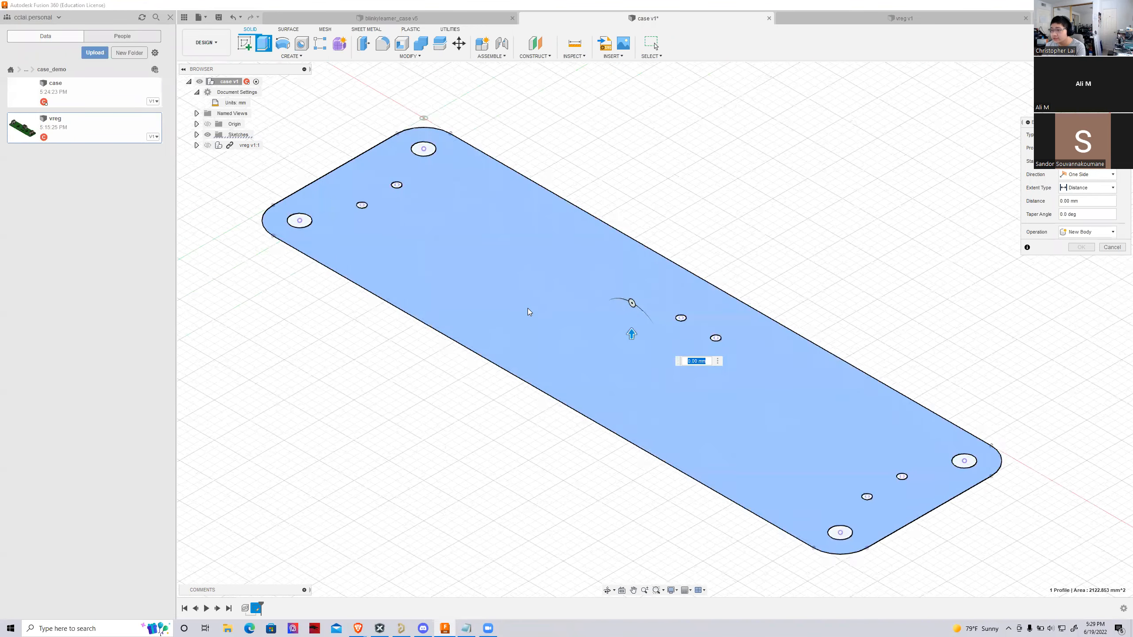
click(405, 128)
click(376, 168)
click(337, 192)
click(269, 208)
click(692, 317)
click(731, 339)
click(869, 555)
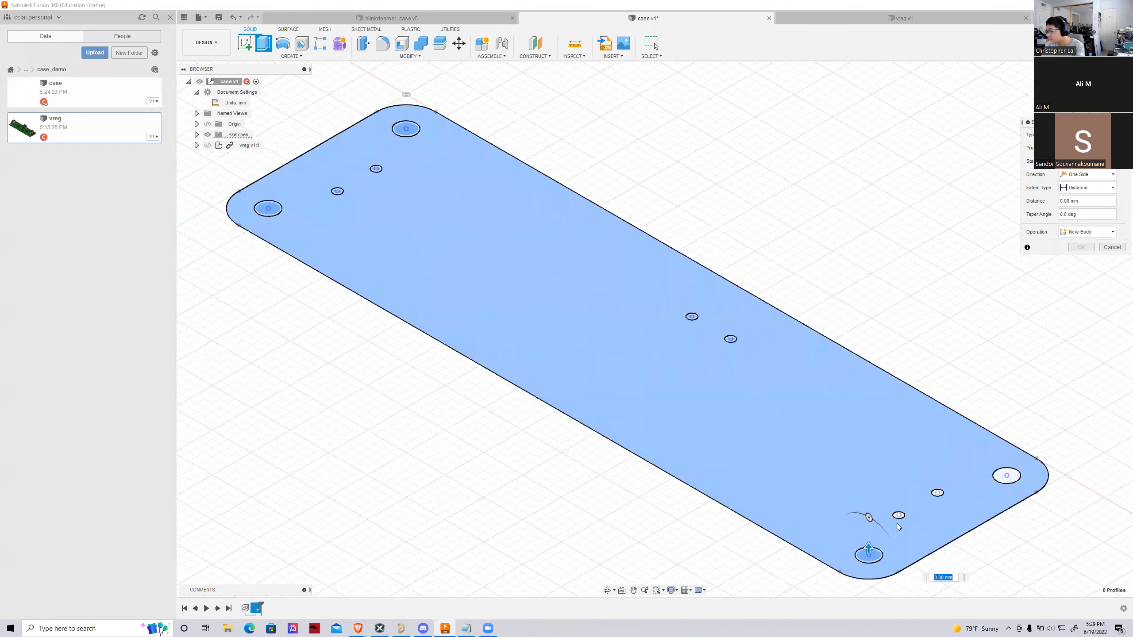
click(899, 516)
click(938, 493)
click(1007, 475)
scroll(528, 456, down, 3)
drag(893, 467, 878, 536)
scroll(670, 353, down, 5)
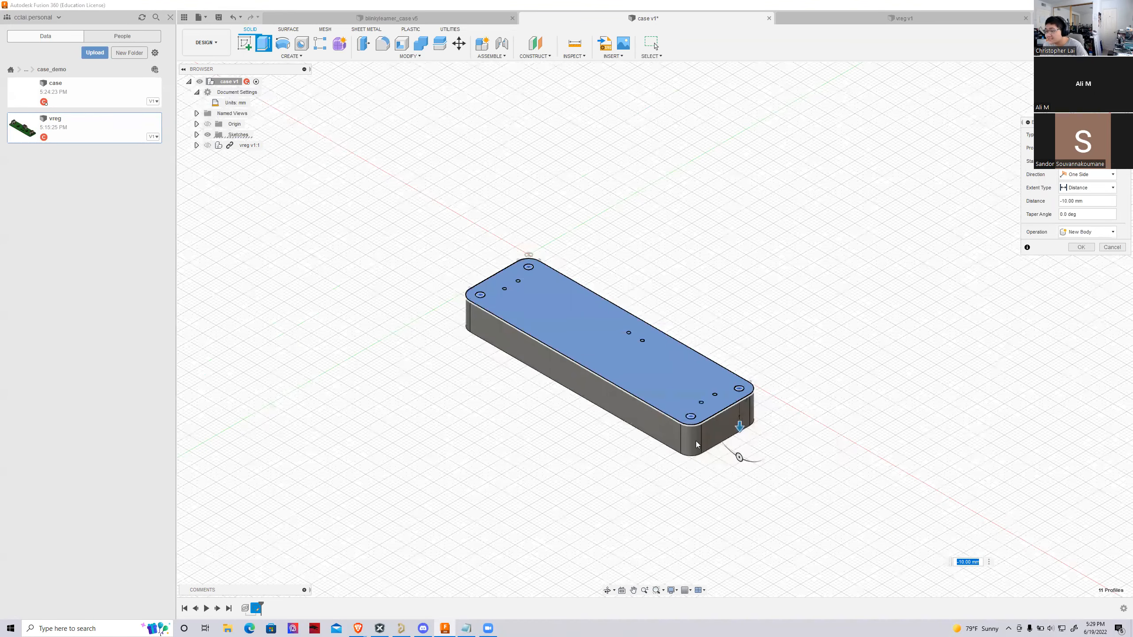
scroll(698, 368, up, 10)
drag(703, 365, 676, 483)
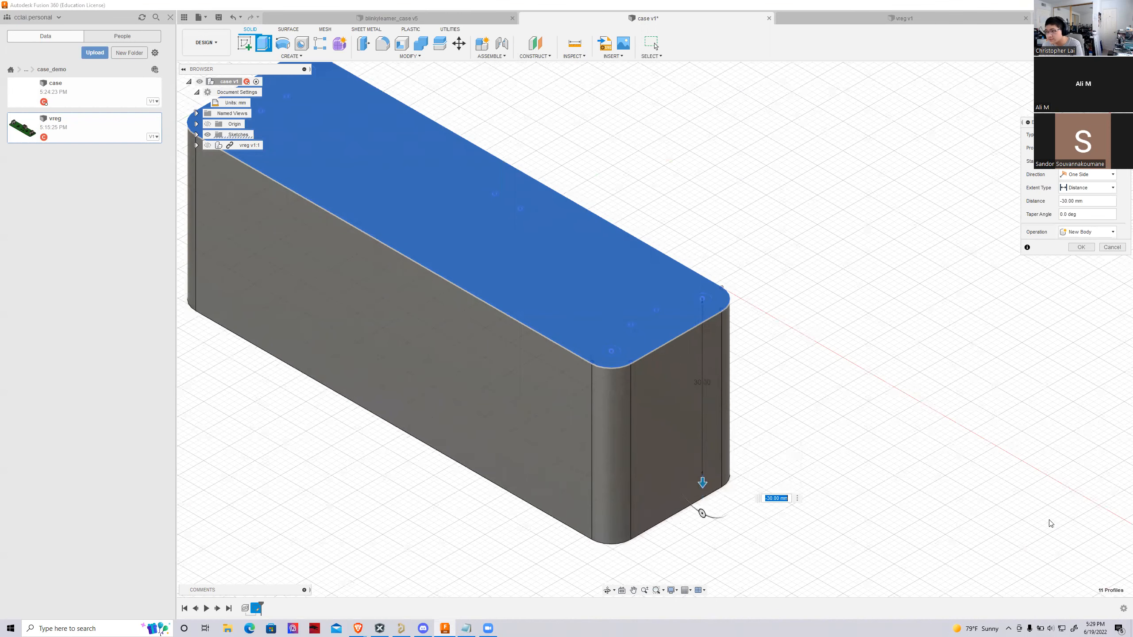
scroll(1050, 522, down, 2)
scroll(513, 330, down, 1)
scroll(501, 296, up, 3)
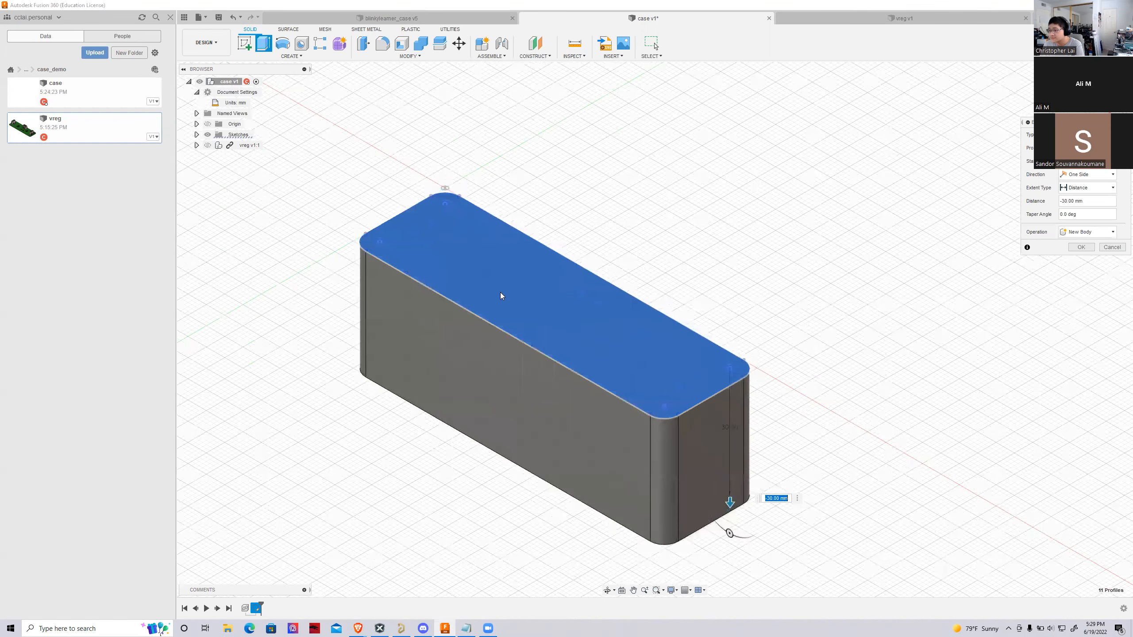
scroll(600, 330, down, 2)
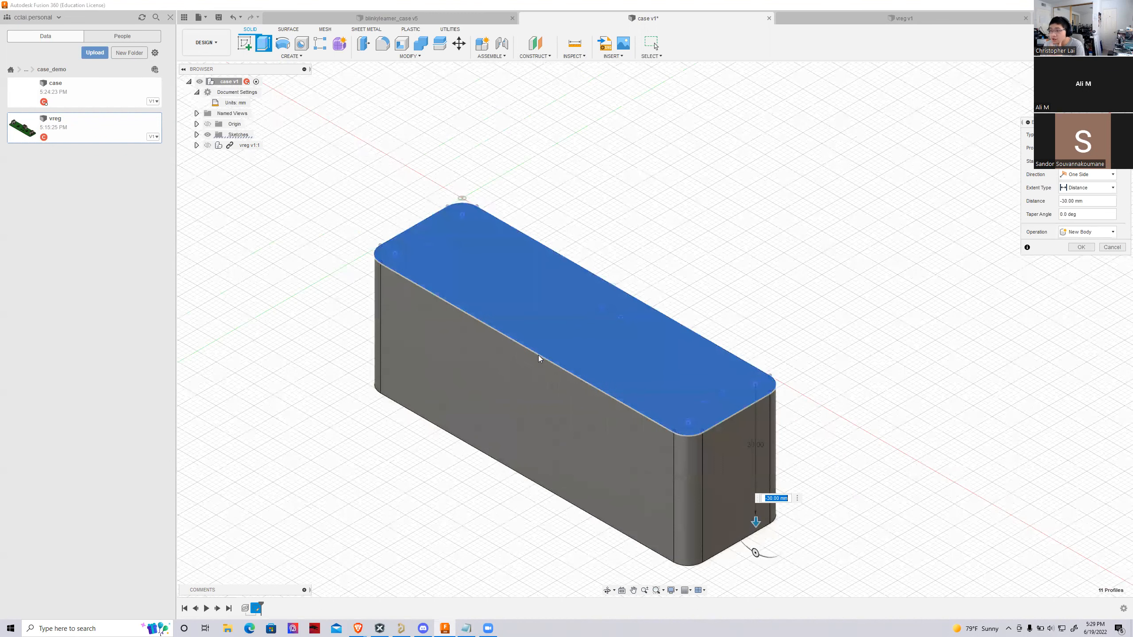
key(Return)
Confirm the -30 mm extrusion as a new body and look over the solid block
scroll(471, 344, down, 4)
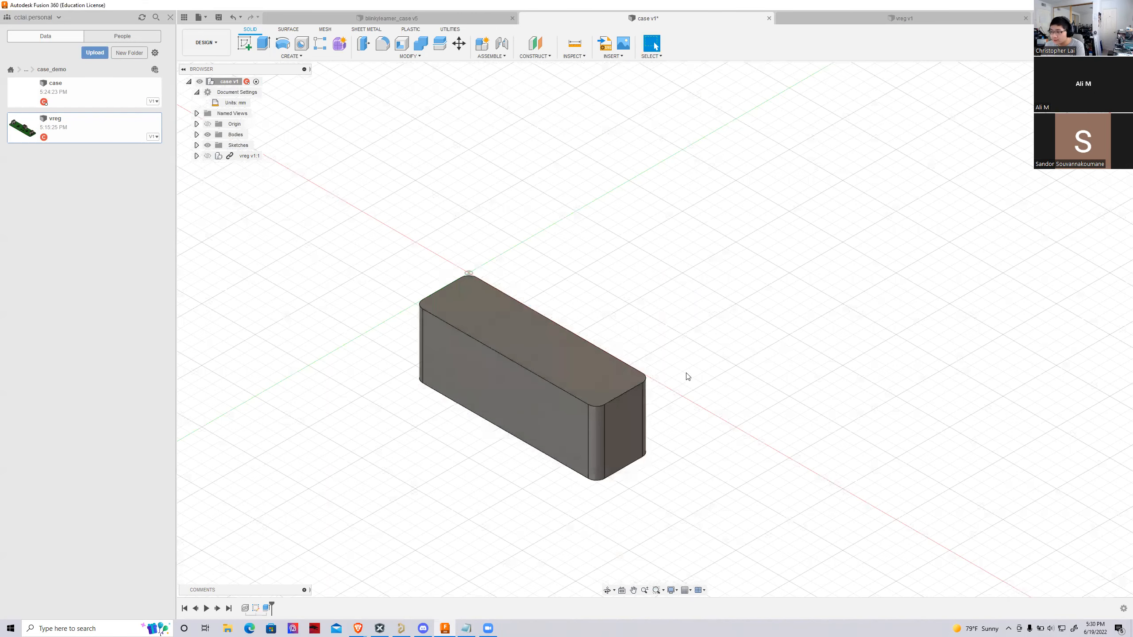
scroll(579, 458, up, 2)
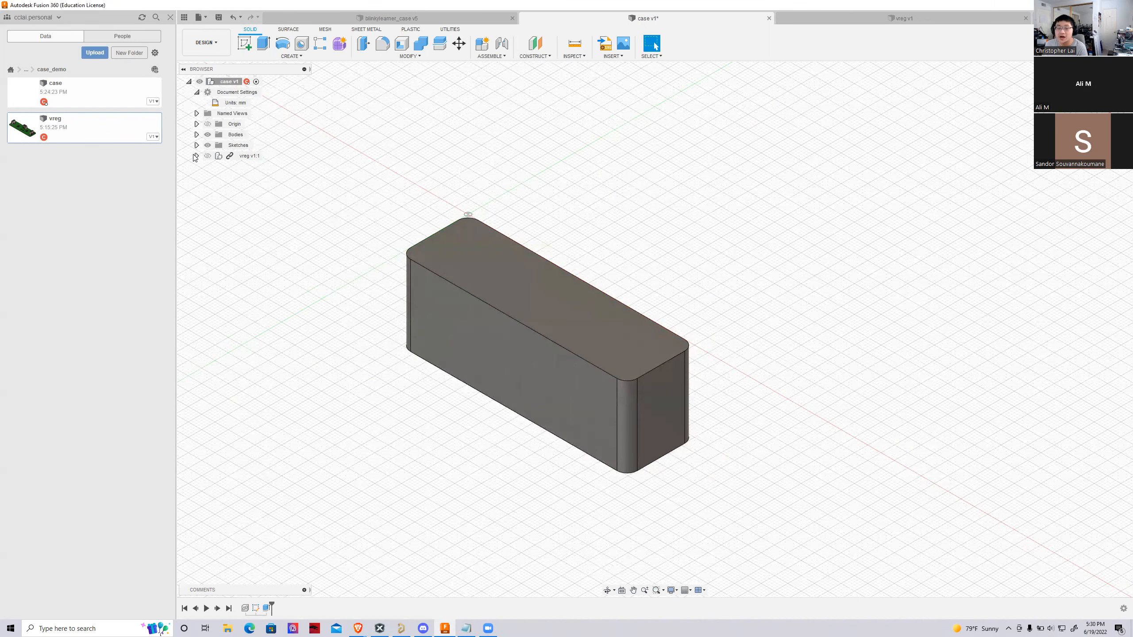
scroll(487, 322, down, 2)
scroll(424, 279, up, 2)
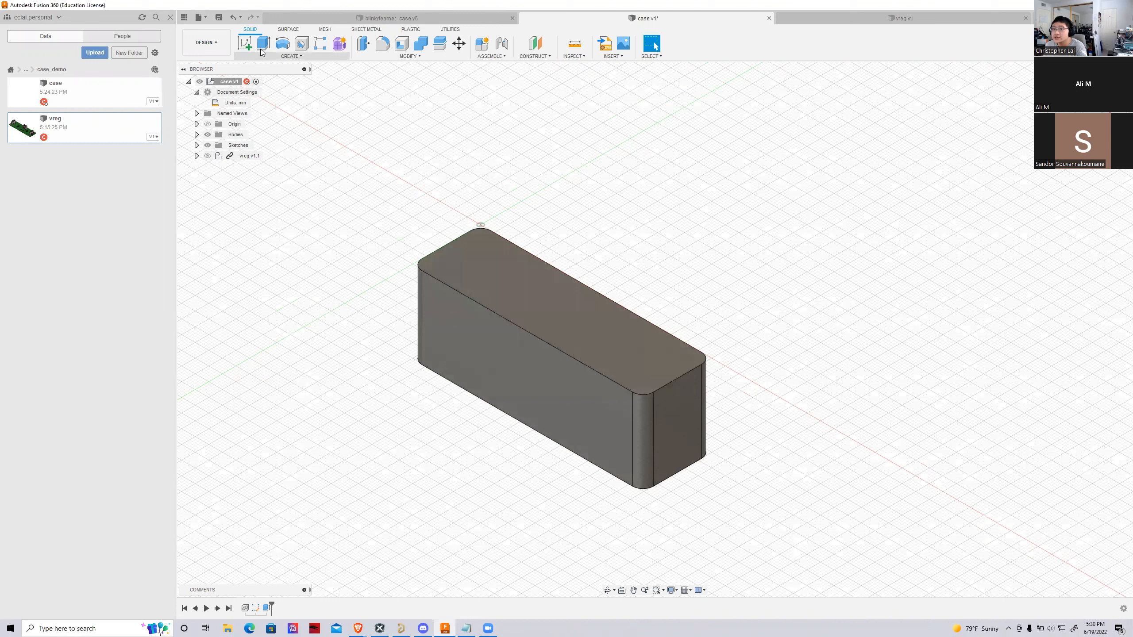
click(274, 57)
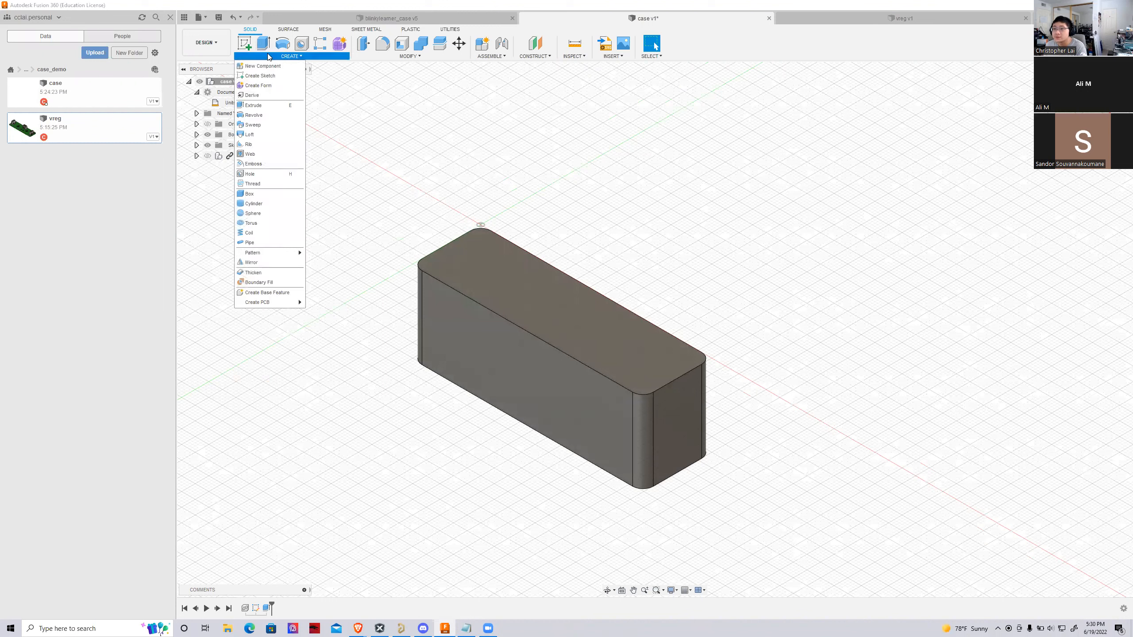
click(270, 56)
click(265, 47)
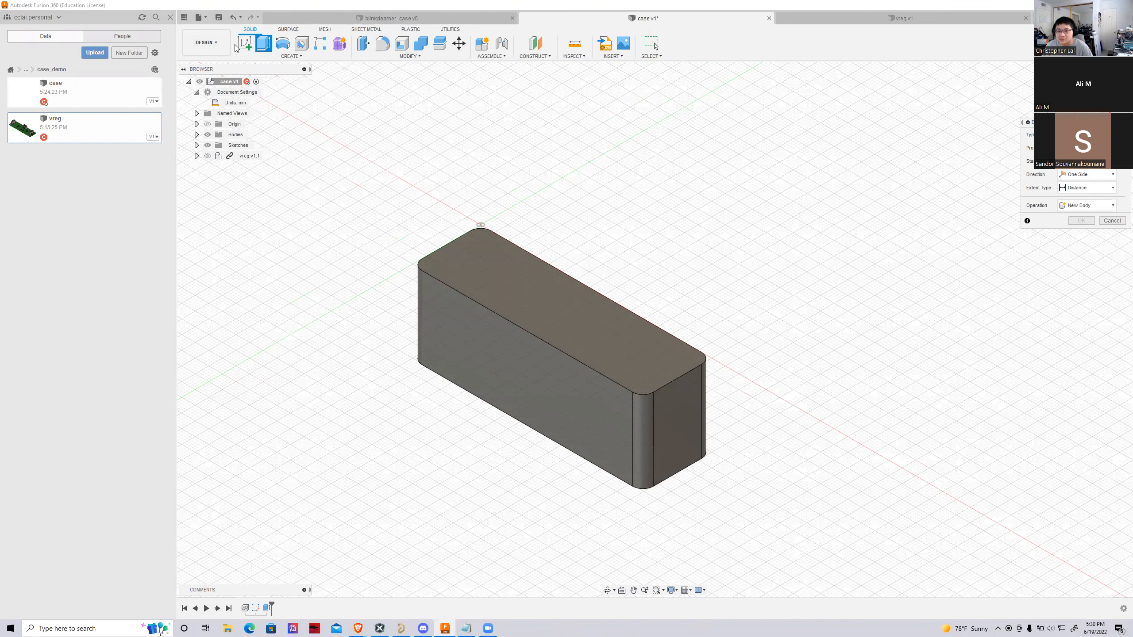
click(1112, 221)
Show the vreg board component and compare it with the extruded block from above and at several angles
scroll(556, 370, down, 2)
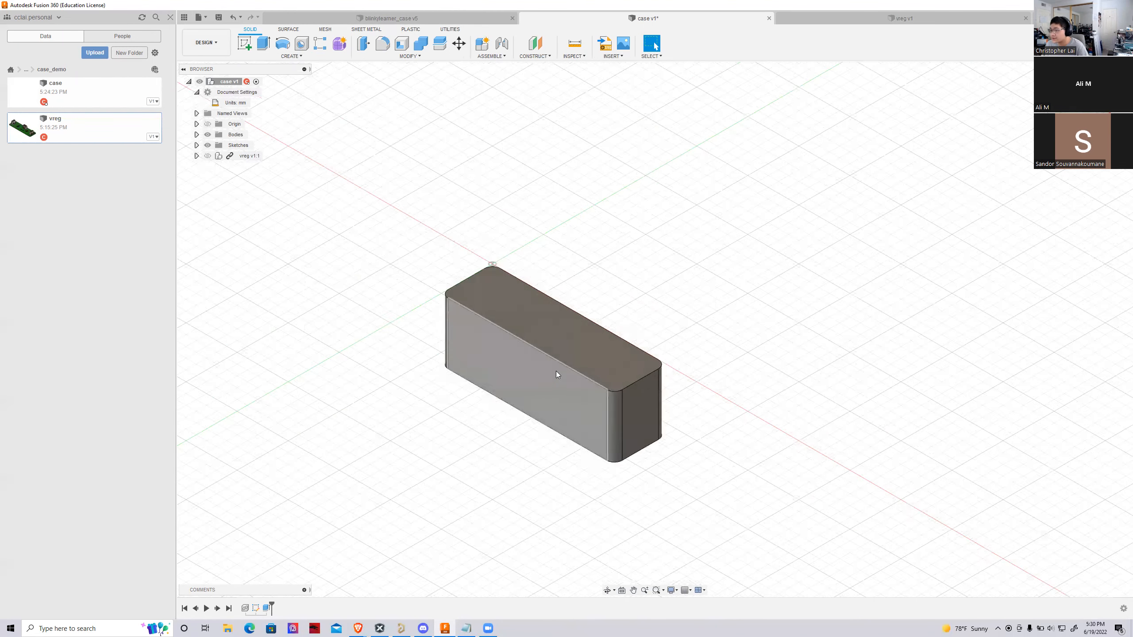
scroll(556, 371, up, 4)
click(207, 156)
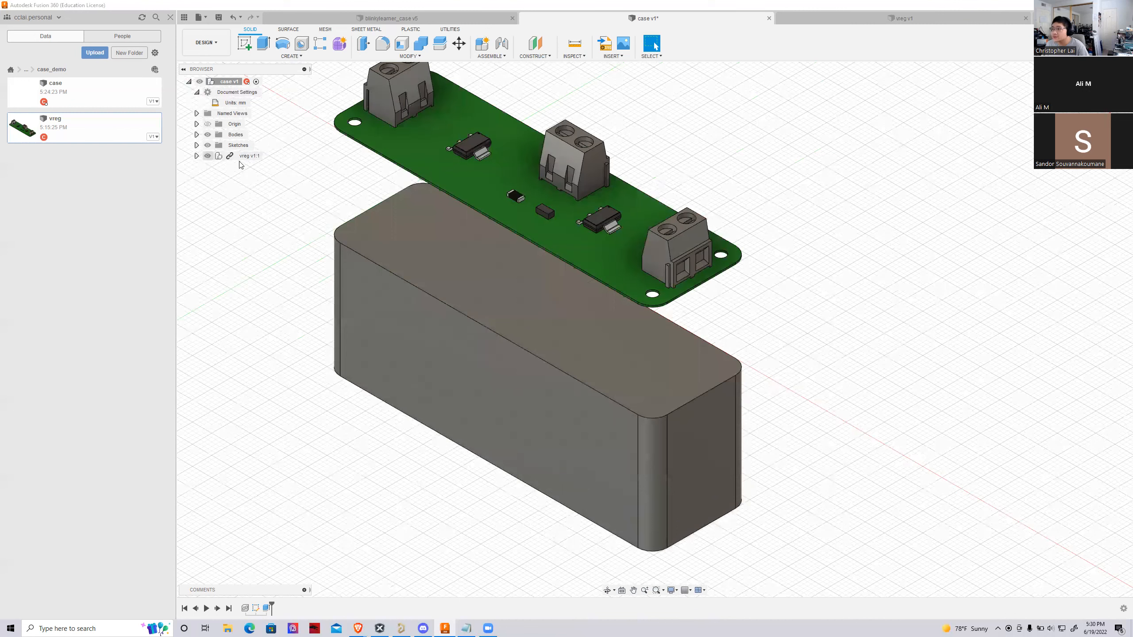
shift+middle_drag(655, 323, 675, 402)
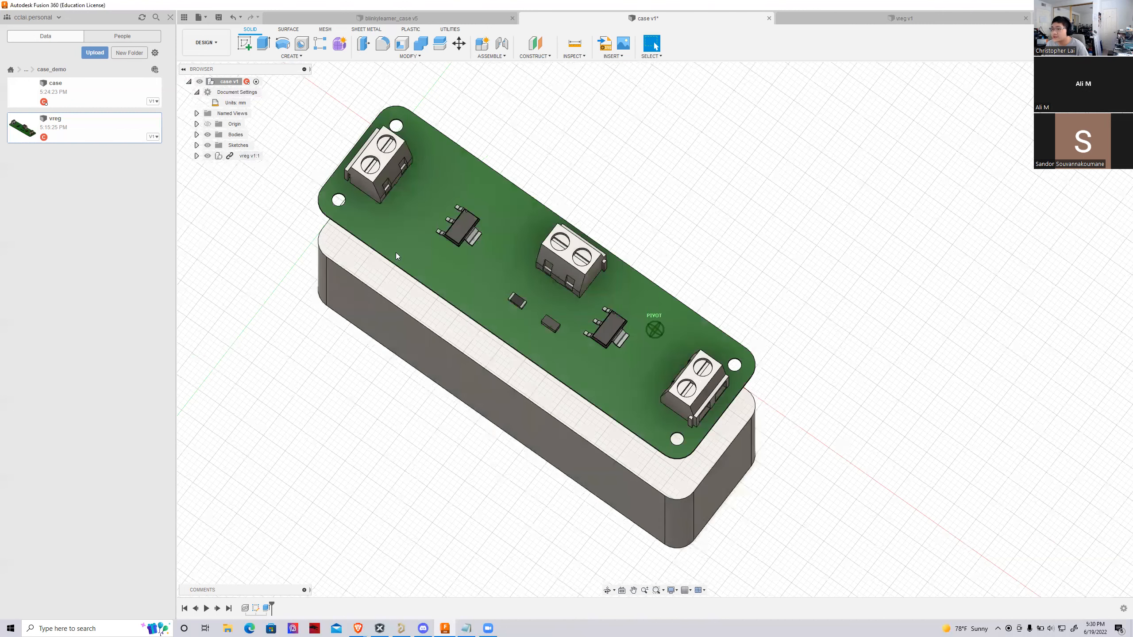
click(1102, 89)
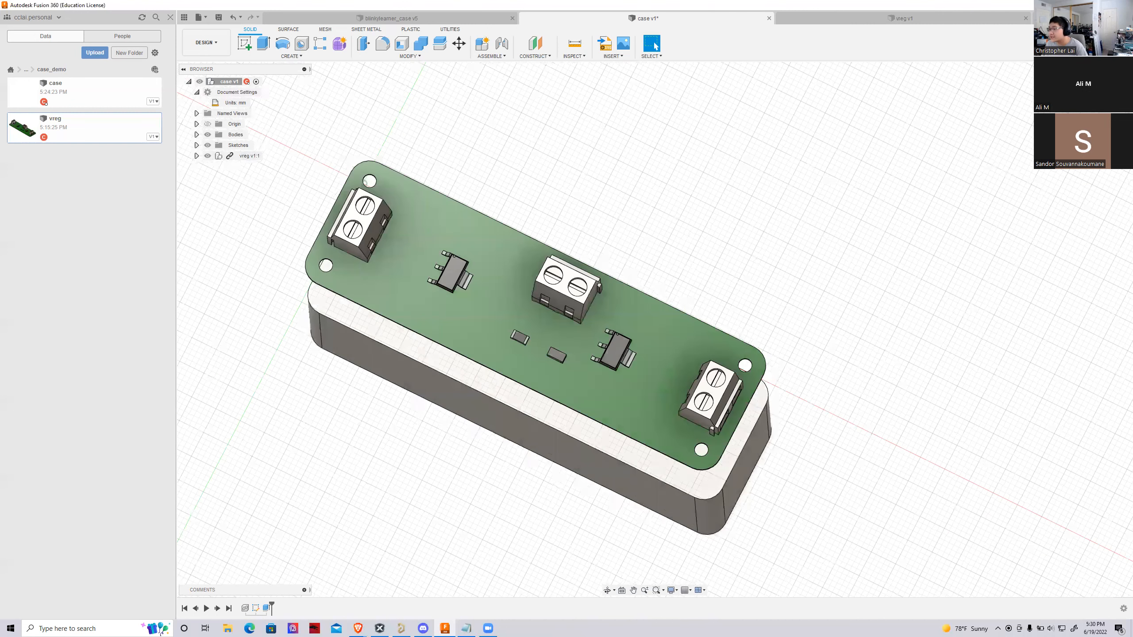
scroll(451, 500, up, 1)
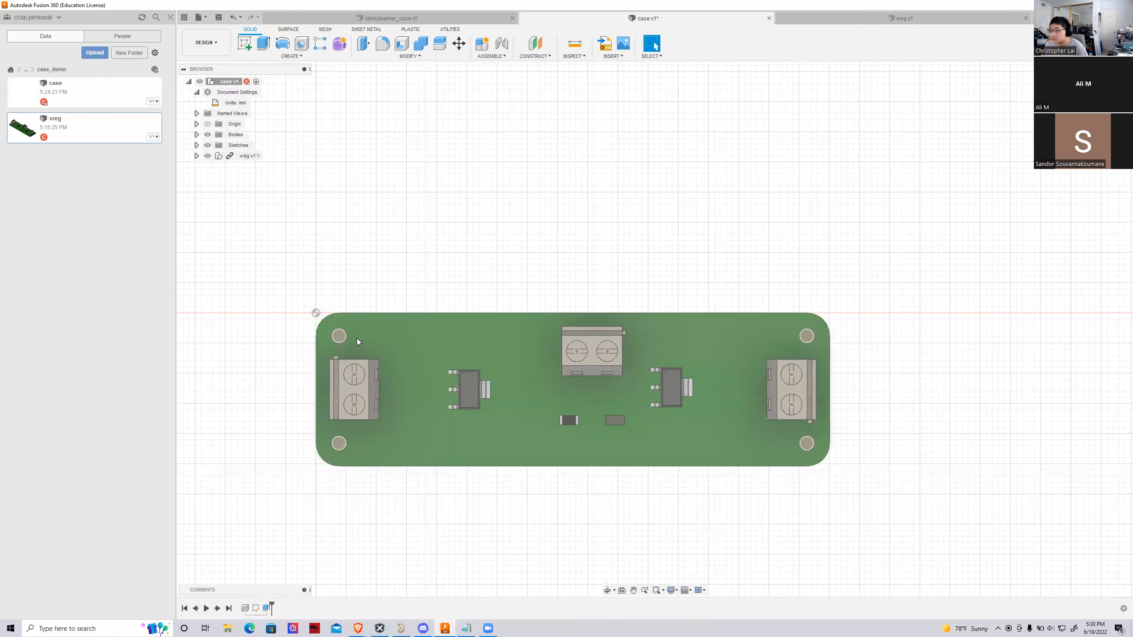
mouse_move(655, 330)
shift+middle_down()
mouse_move(671, 275)
mouse_move(661, 324)
shift+middle_up()
click(1103, 90)
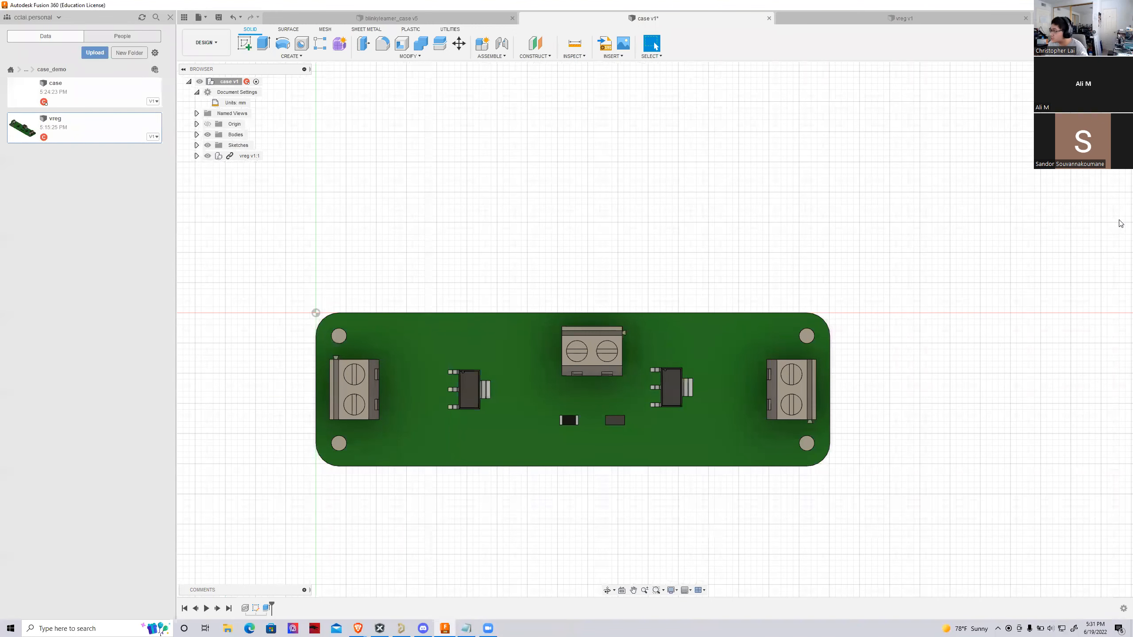
shift+middle_drag(798, 551, 756, 497)
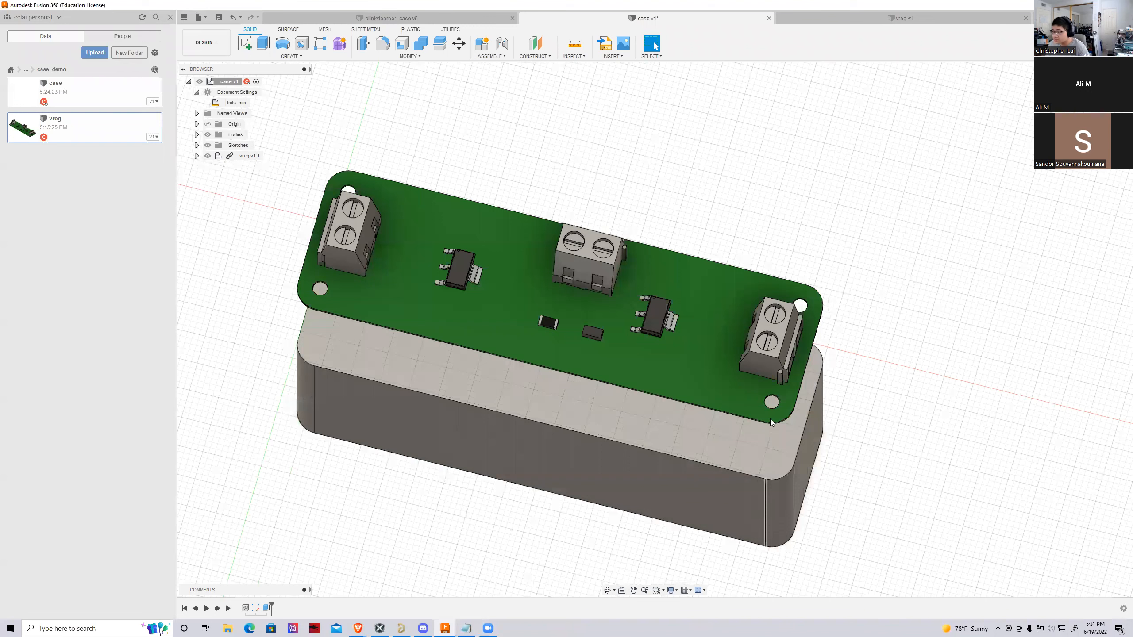
shift+middle_drag(769, 422, 741, 406)
shift+middle_drag(867, 417, 830, 395)
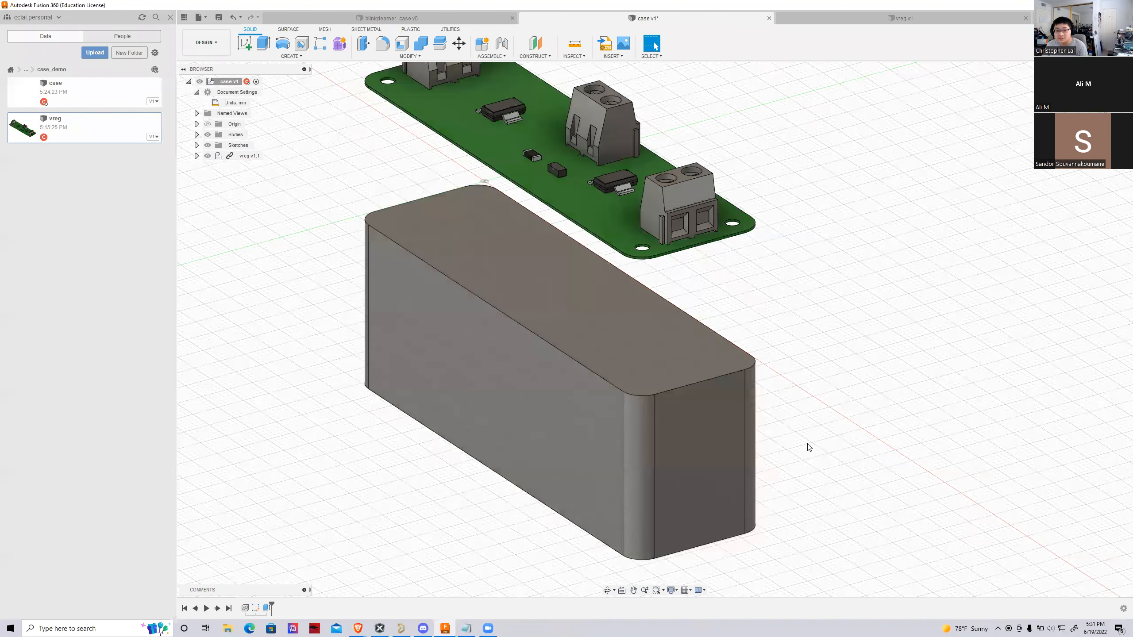
shift+middle_drag(807, 448, 788, 452)
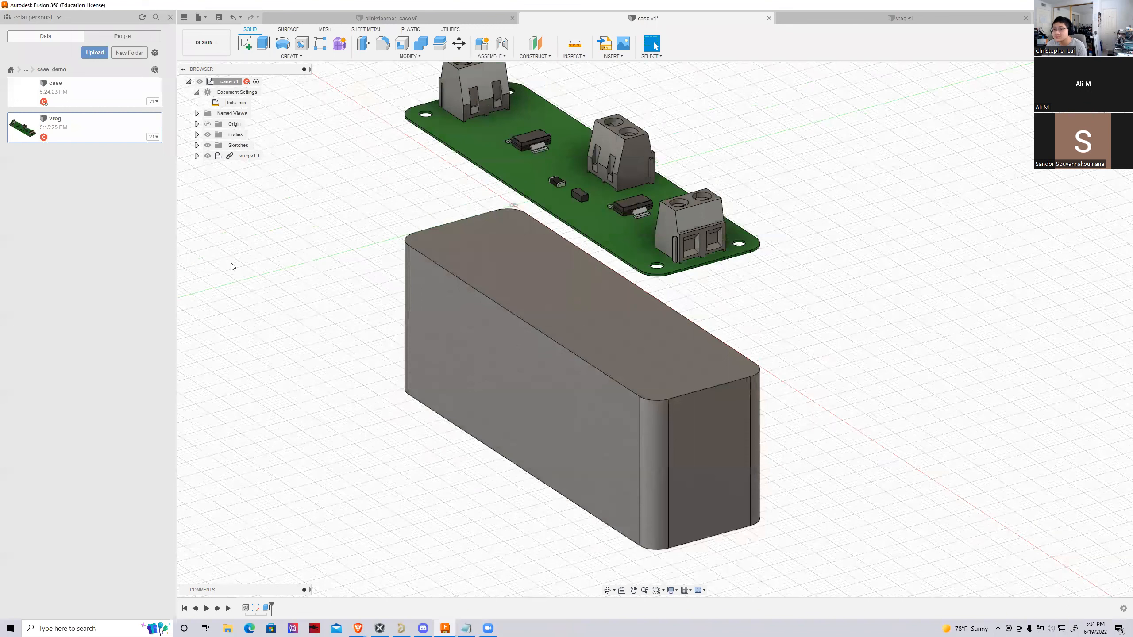
Show Sketch1 on the block's top face and hide the vreg board component
click(196, 146)
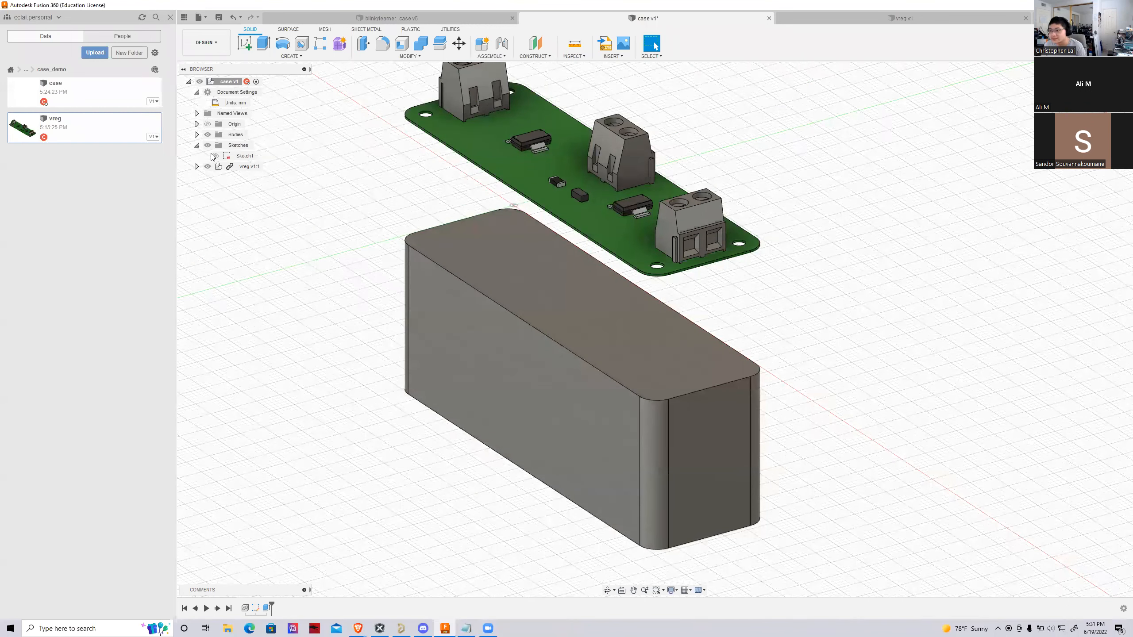
click(215, 155)
click(206, 167)
click(207, 167)
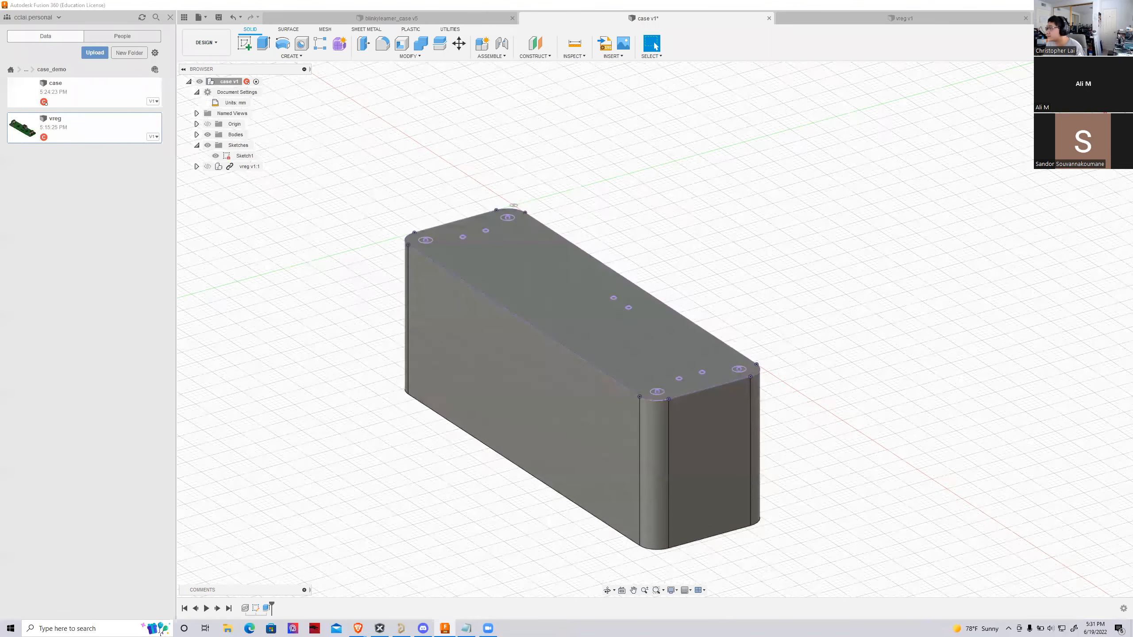
shift+middle_drag(654, 321, 676, 213)
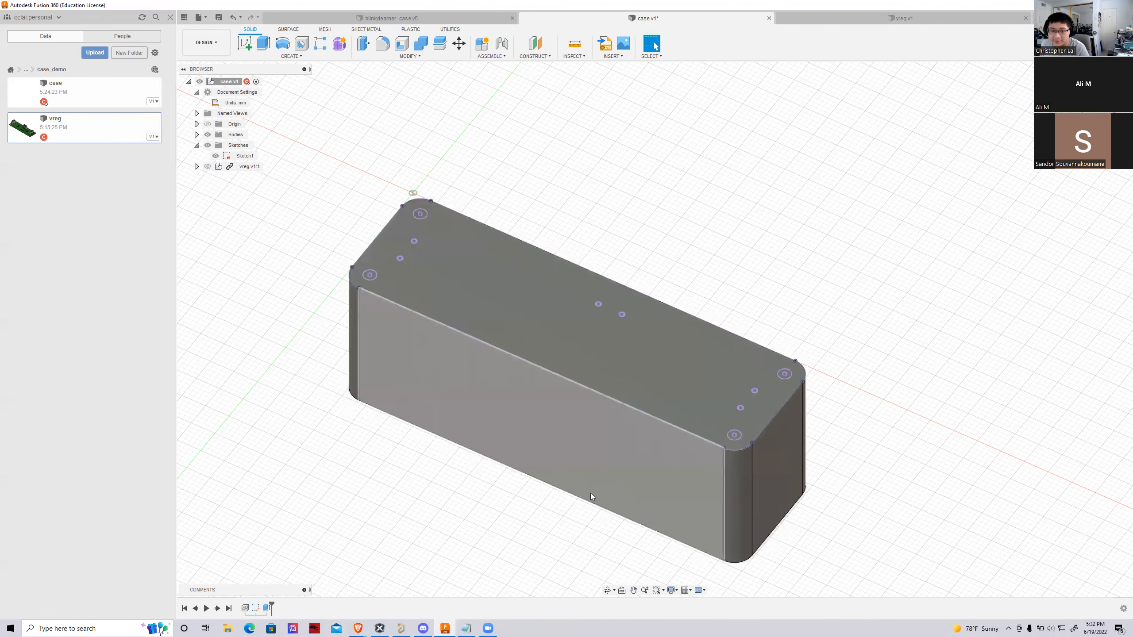
Inspect the mounting hole near the Vin connector in the Altium Designer PCB layout and return to Fusion 360
click(401, 628)
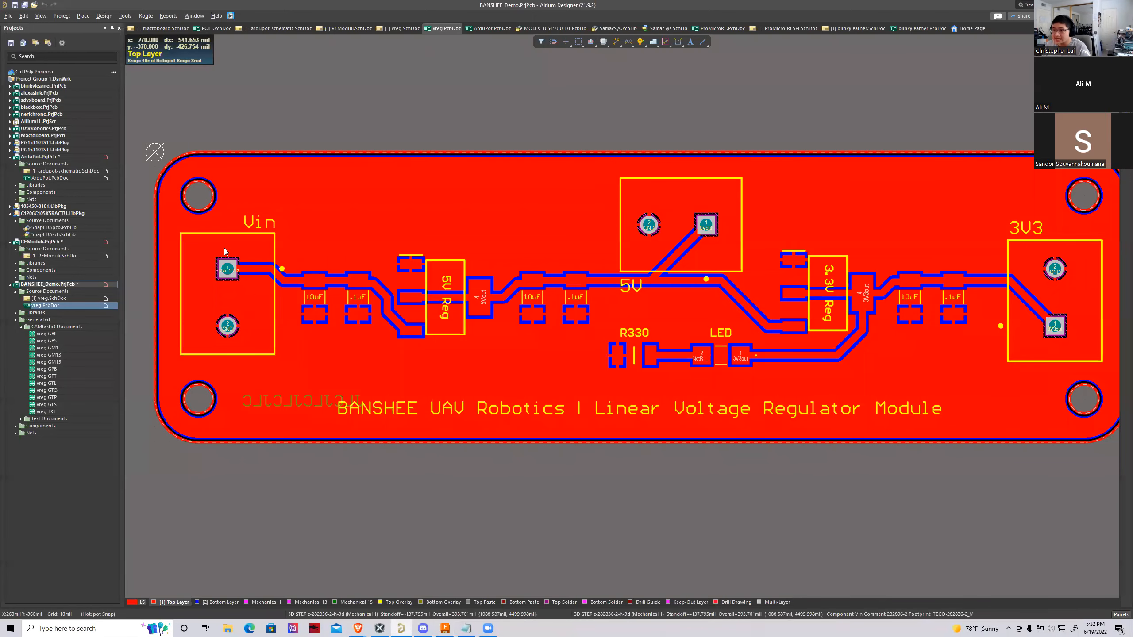
scroll(171, 248, up, 3)
scroll(171, 248, down, 1)
ctrl+scroll(191, 252, up, 5)
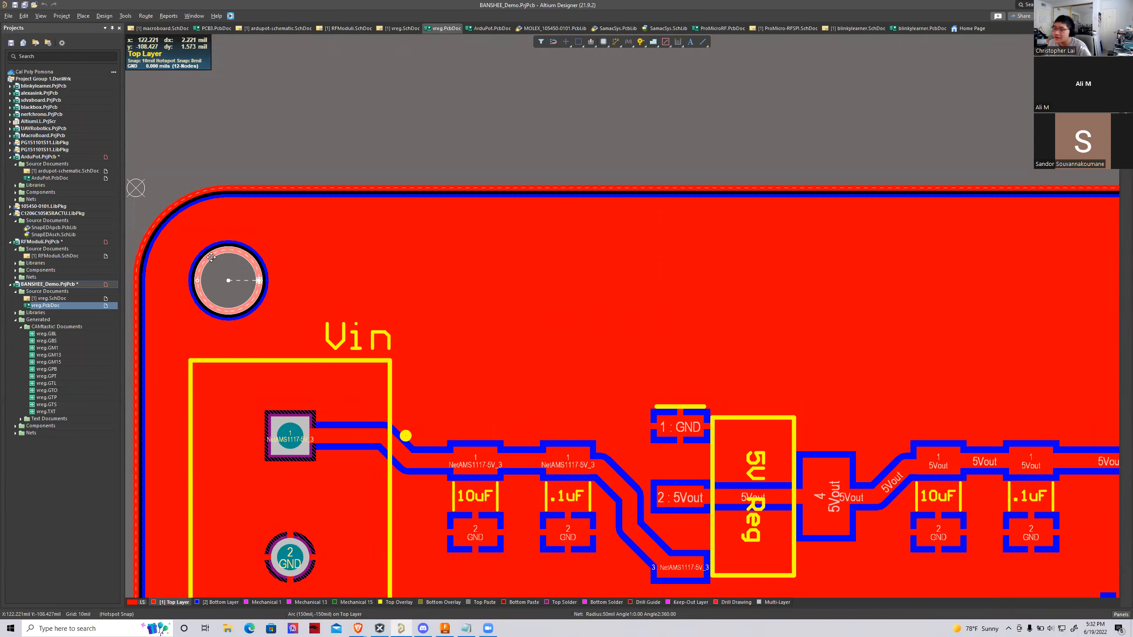
click(443, 627)
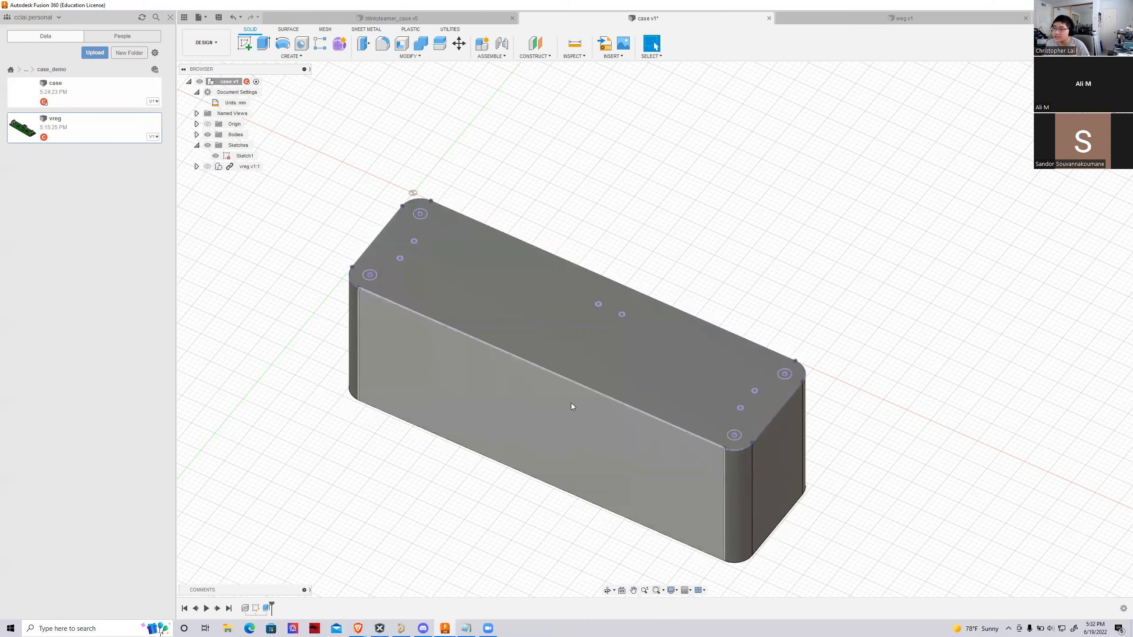
Start a Hole feature on the block's top face, placed at the center points of the four corner mounting circles
scroll(421, 311, down, 2)
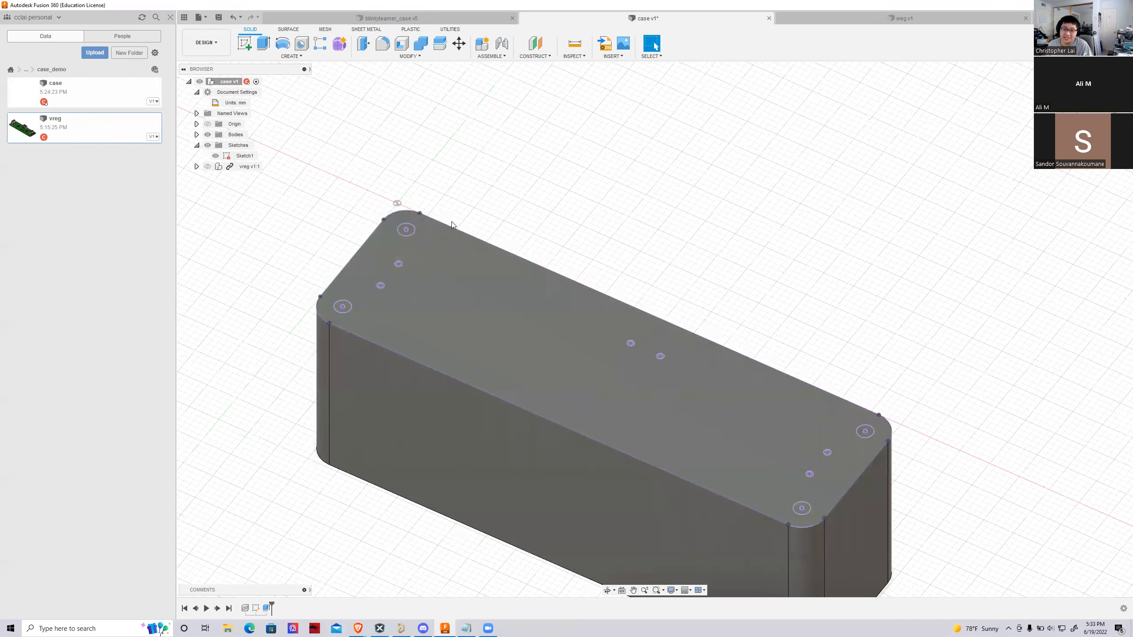
scroll(452, 221, up, 2)
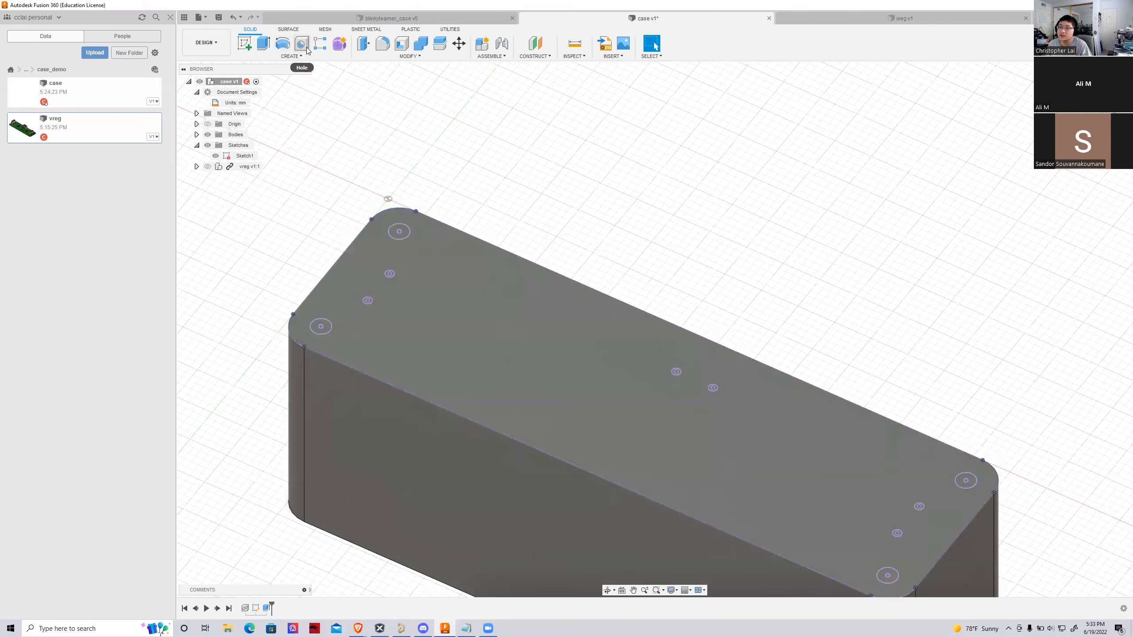
click(301, 44)
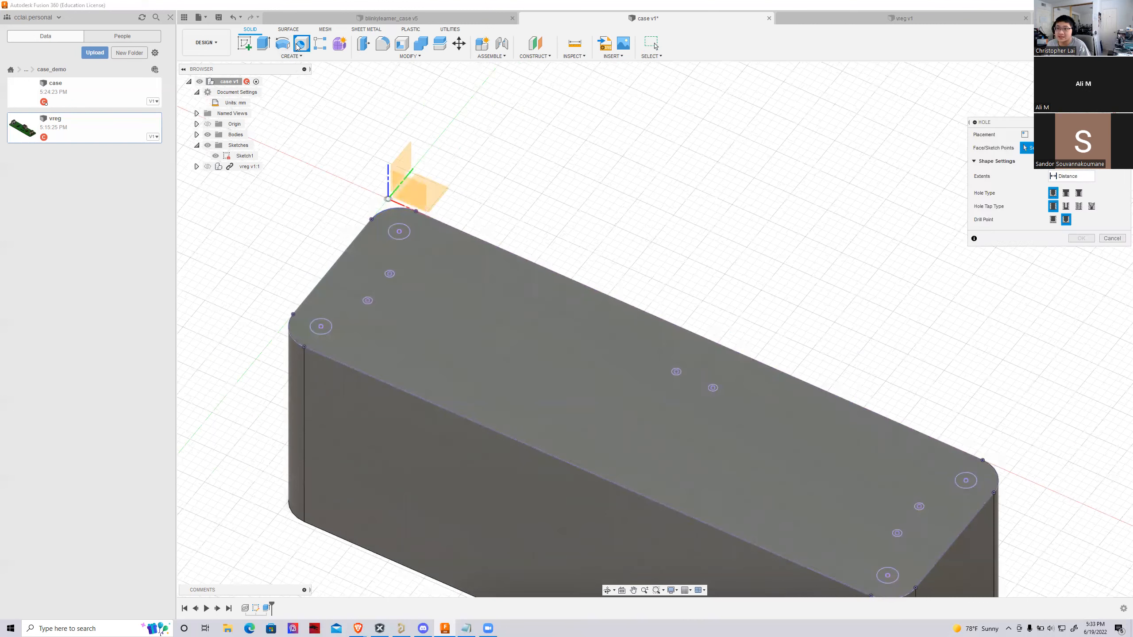
click(399, 231)
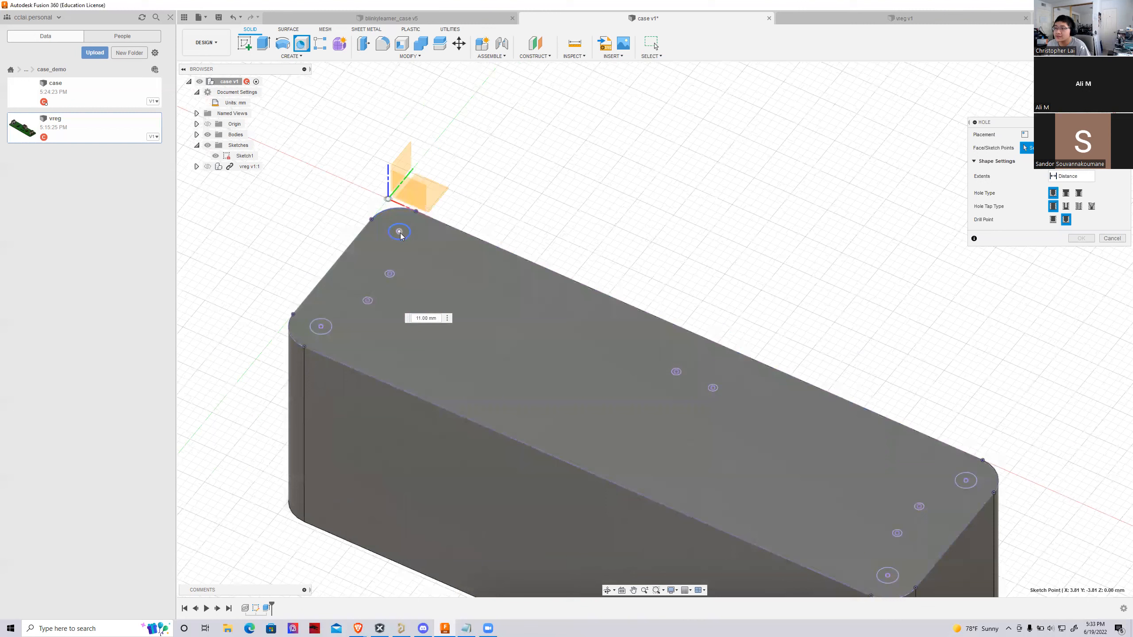
click(321, 327)
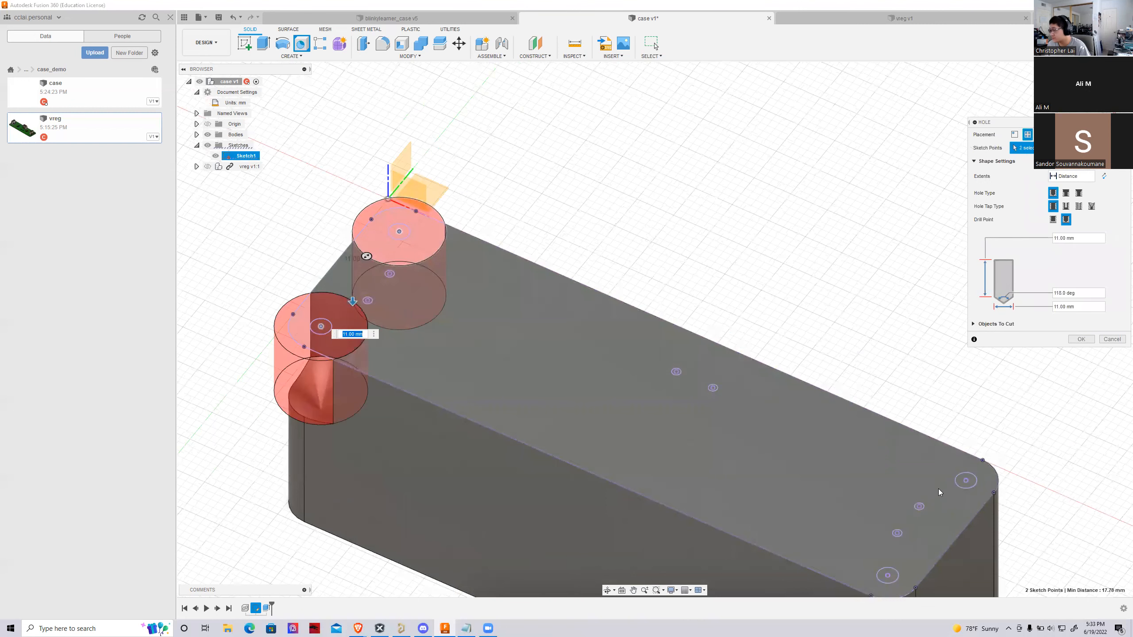
click(965, 480)
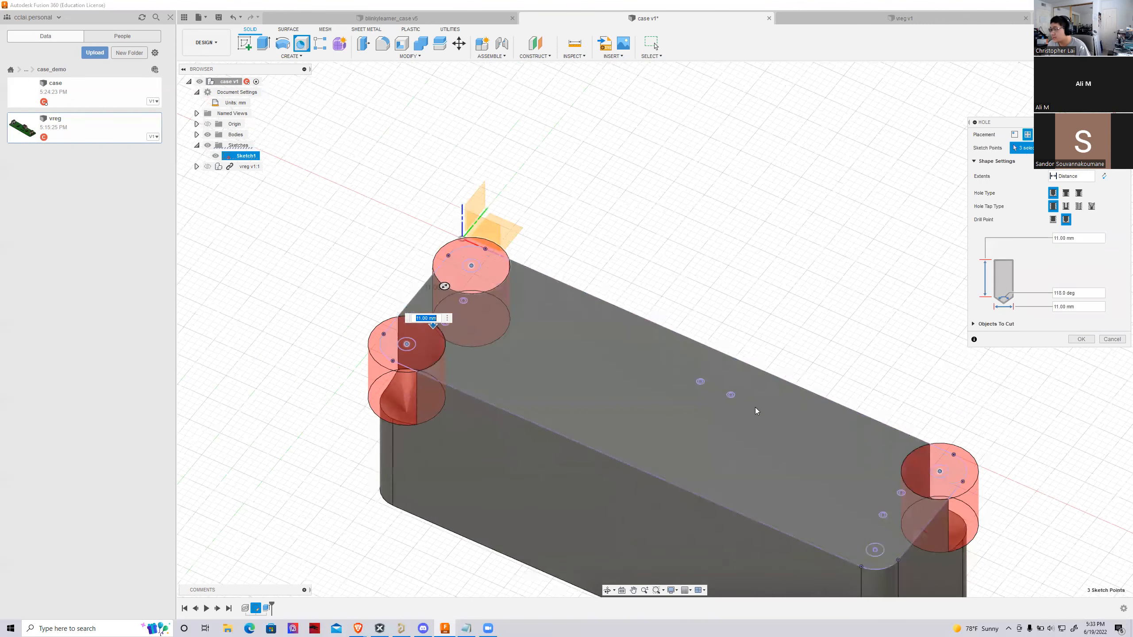
click(877, 553)
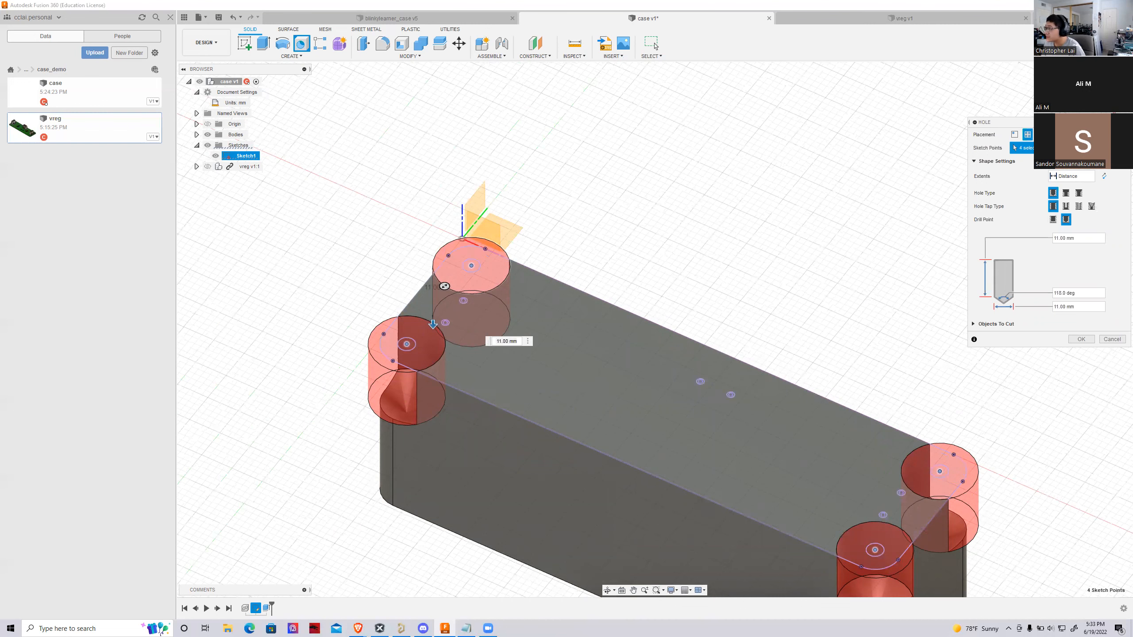
Set the four corner holes to the tapped hole type with a flat drill point
drag(1006, 121, 346, 201)
drag(554, 198, 690, 194)
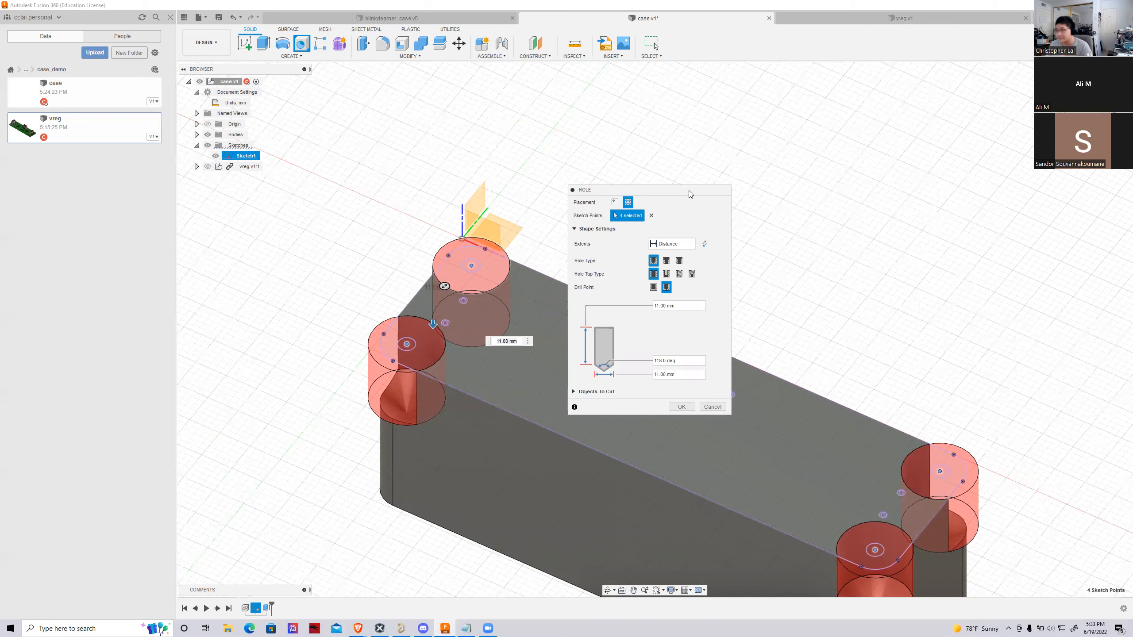
click(679, 273)
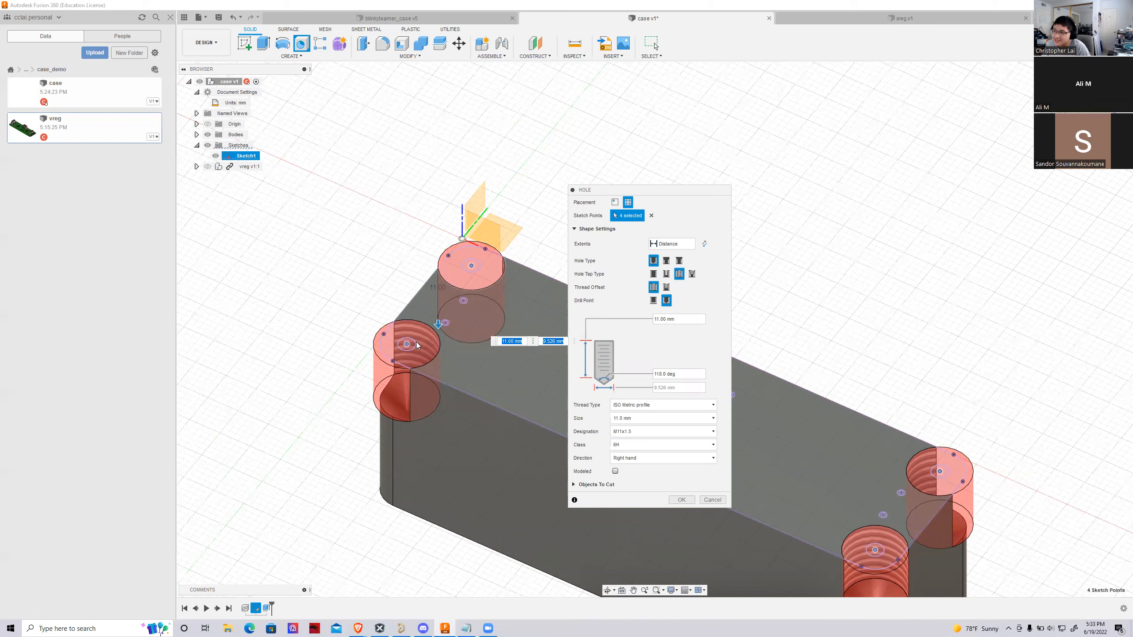
click(653, 302)
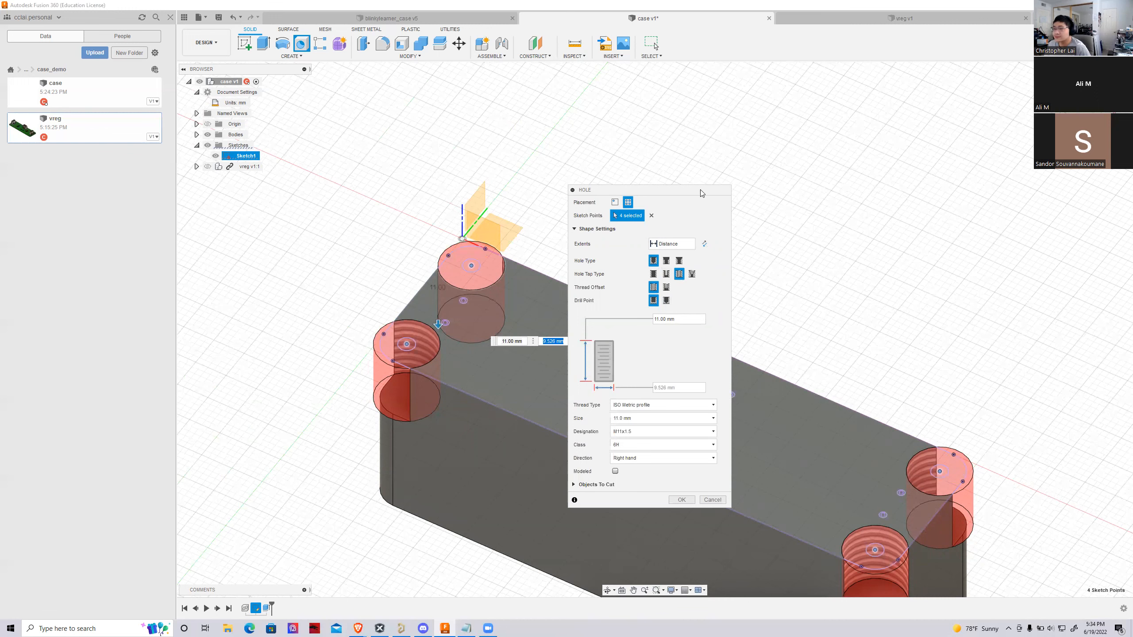
Set the tapped holes' thread type to ANSI Metric M Profile with a 2.5 mm size
drag(702, 191, 692, 177)
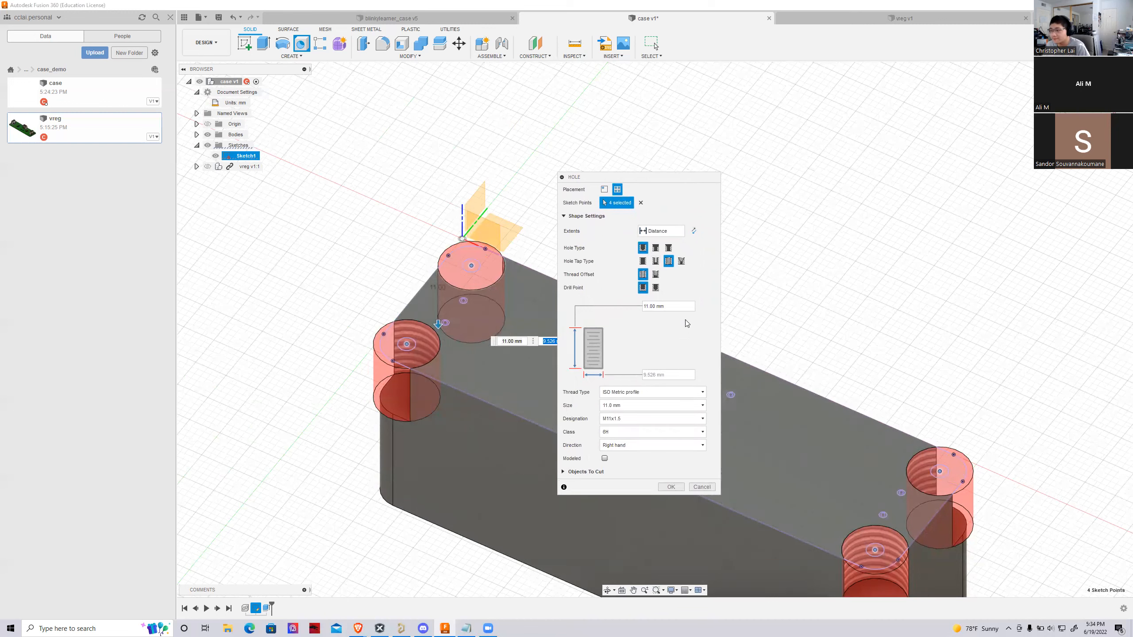
click(655, 392)
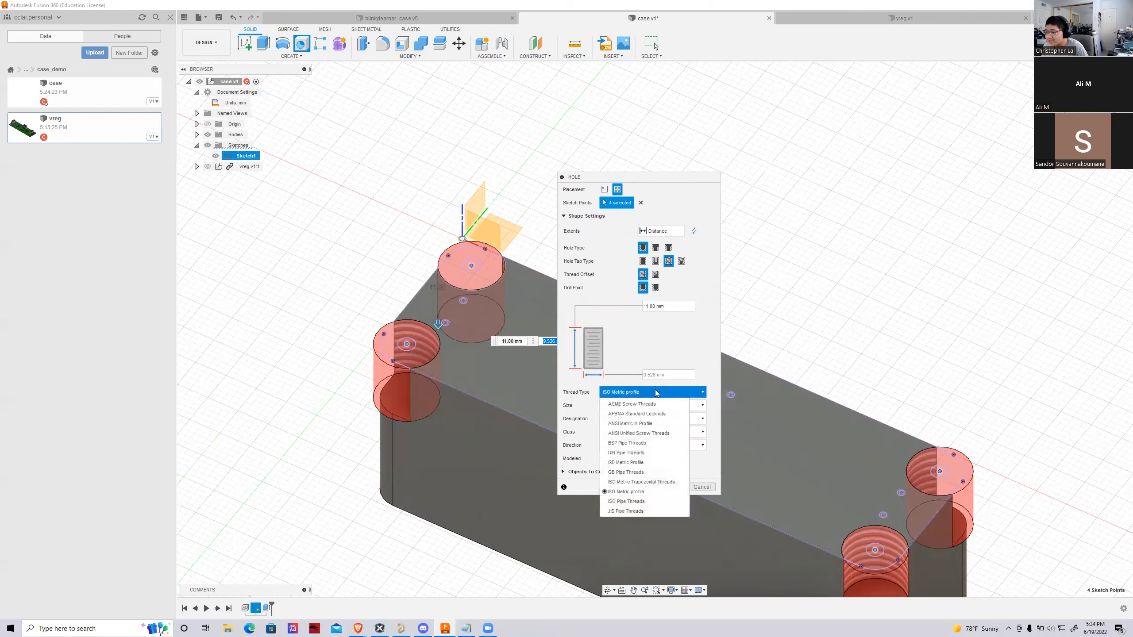
click(637, 427)
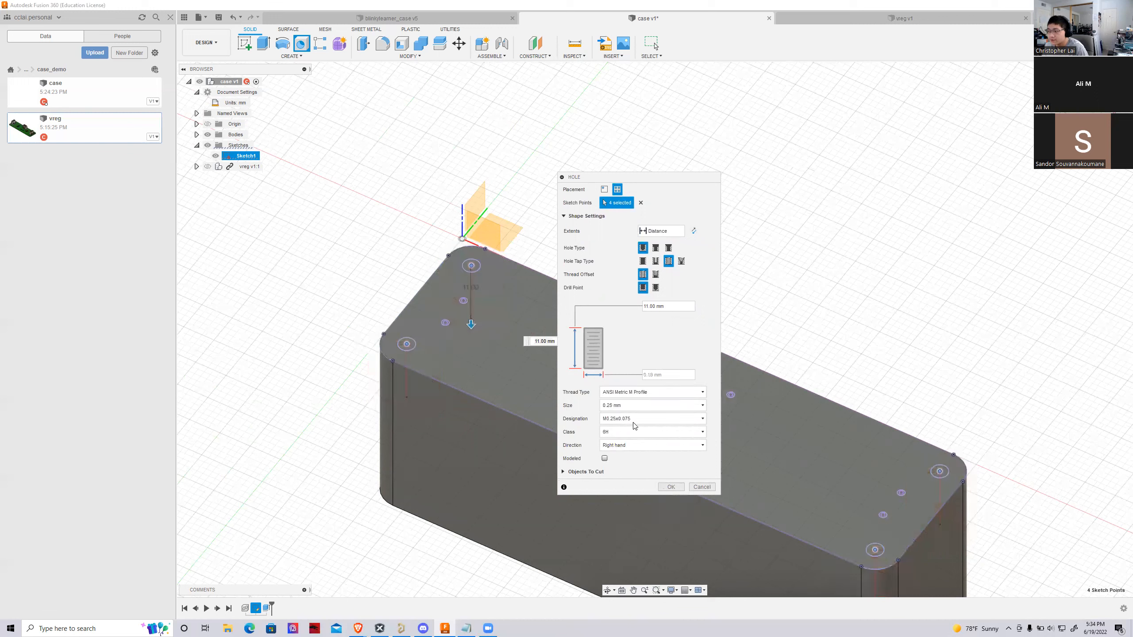
click(621, 404)
scroll(616, 523, down, 2)
click(615, 516)
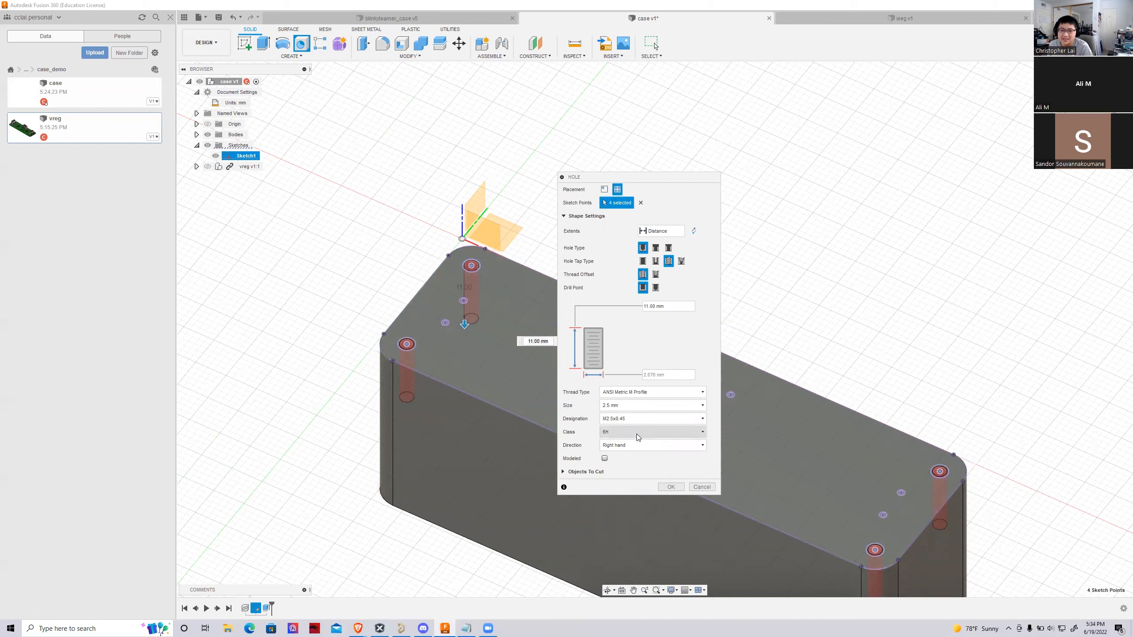
Choose the M2.5x0.35 thread designation for the four corner holes
click(626, 421)
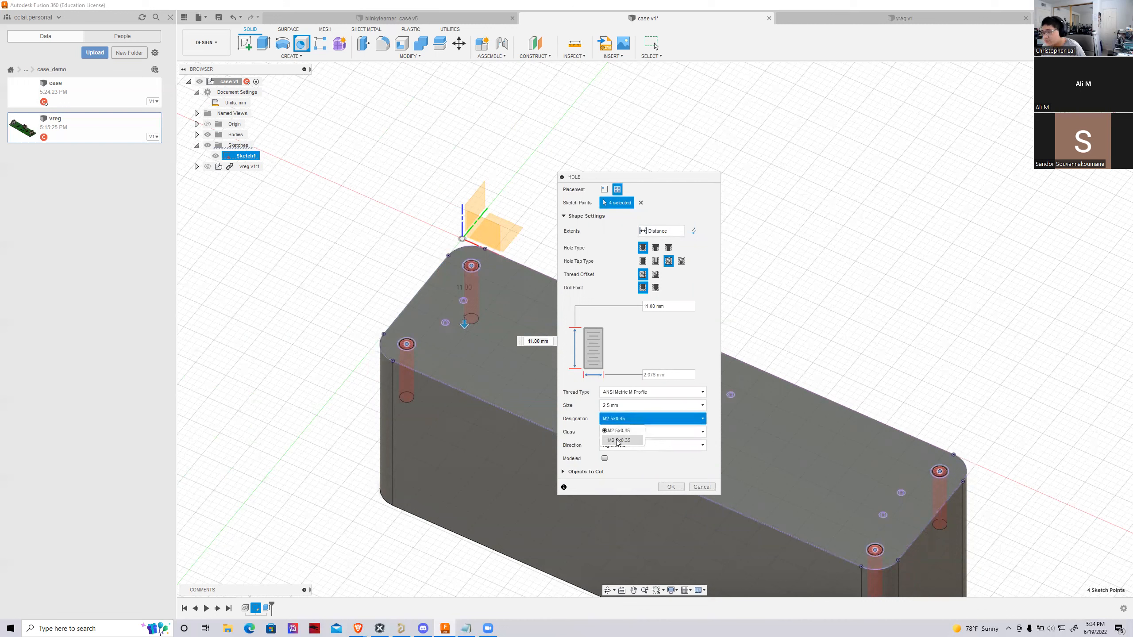
click(619, 441)
click(641, 419)
click(629, 431)
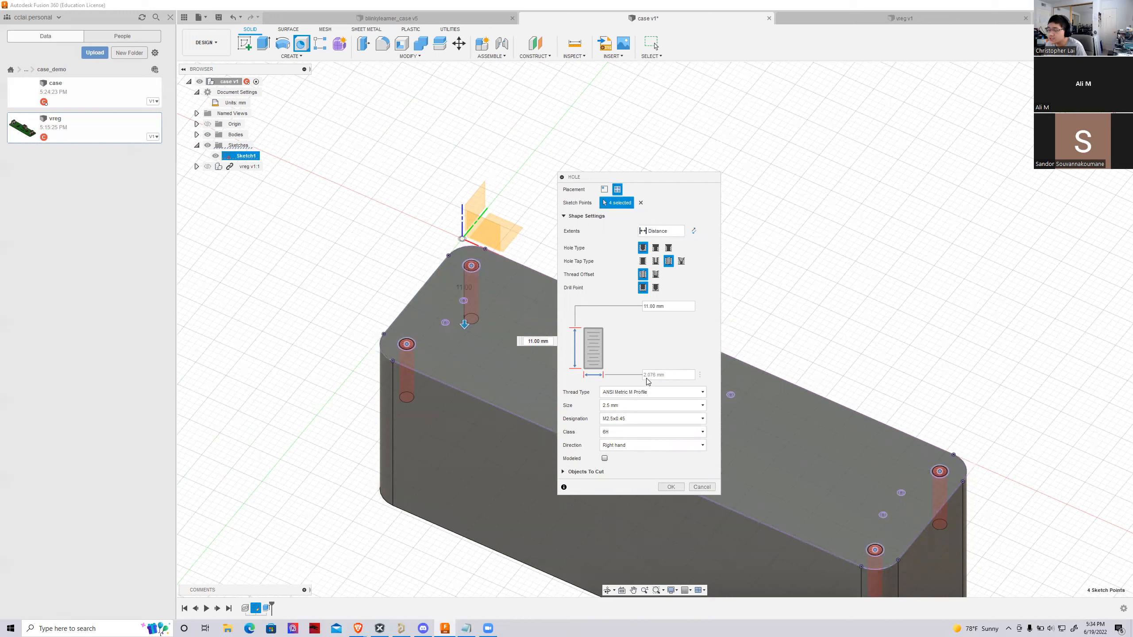
click(625, 418)
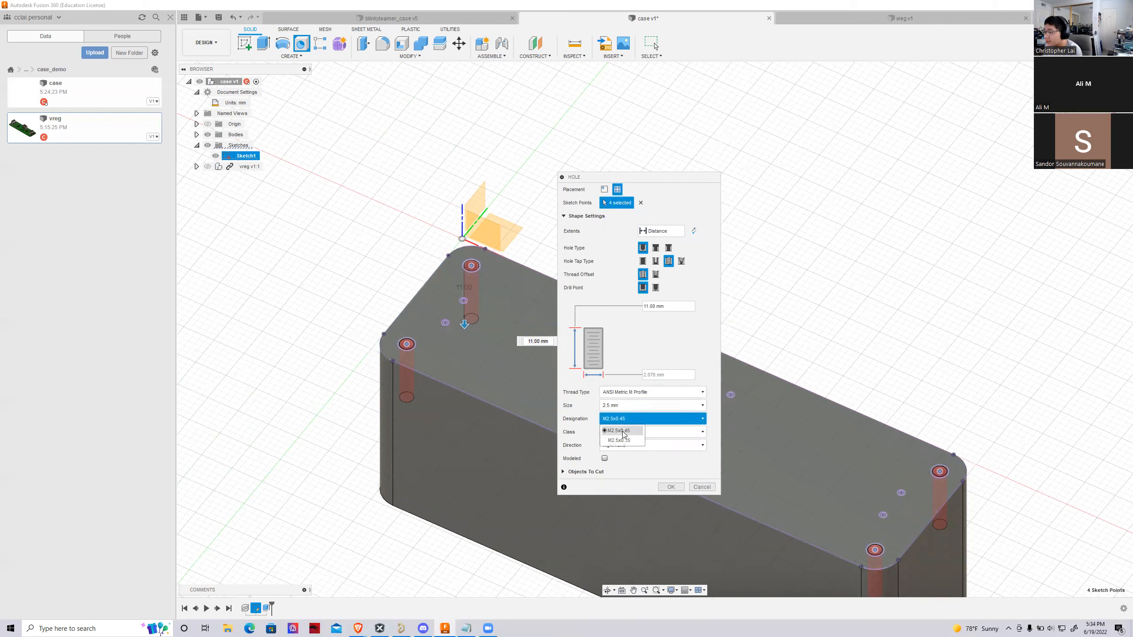
click(620, 441)
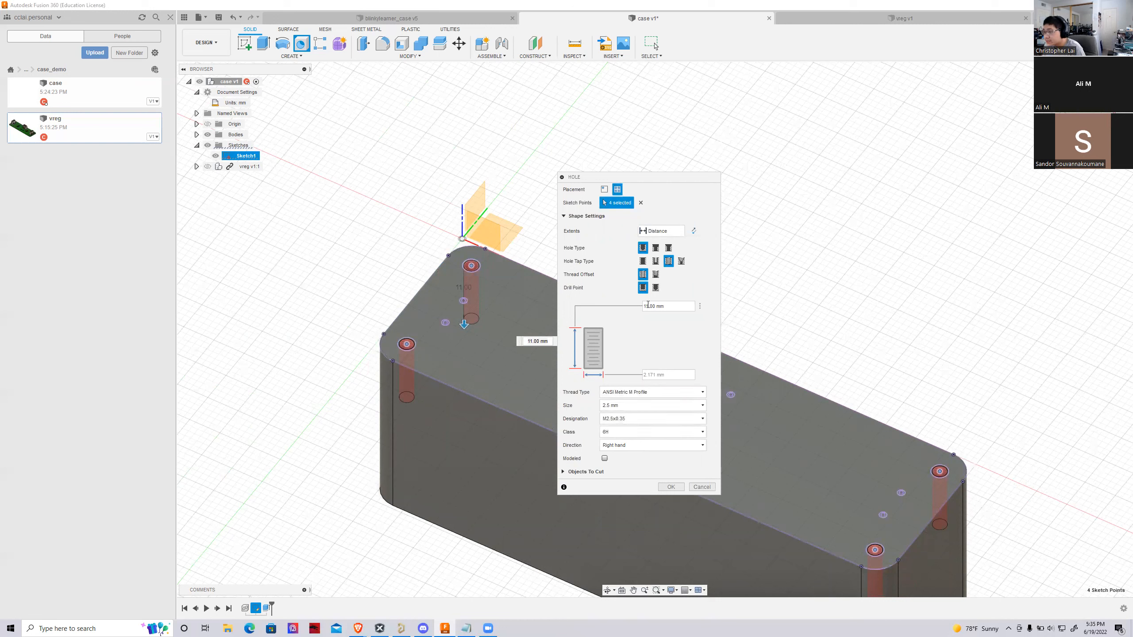
Set the hole depth to 5 mm, enable modeled threads, and create the four corner holes
key(BackSpace)
key(BackSpace)
text(5)
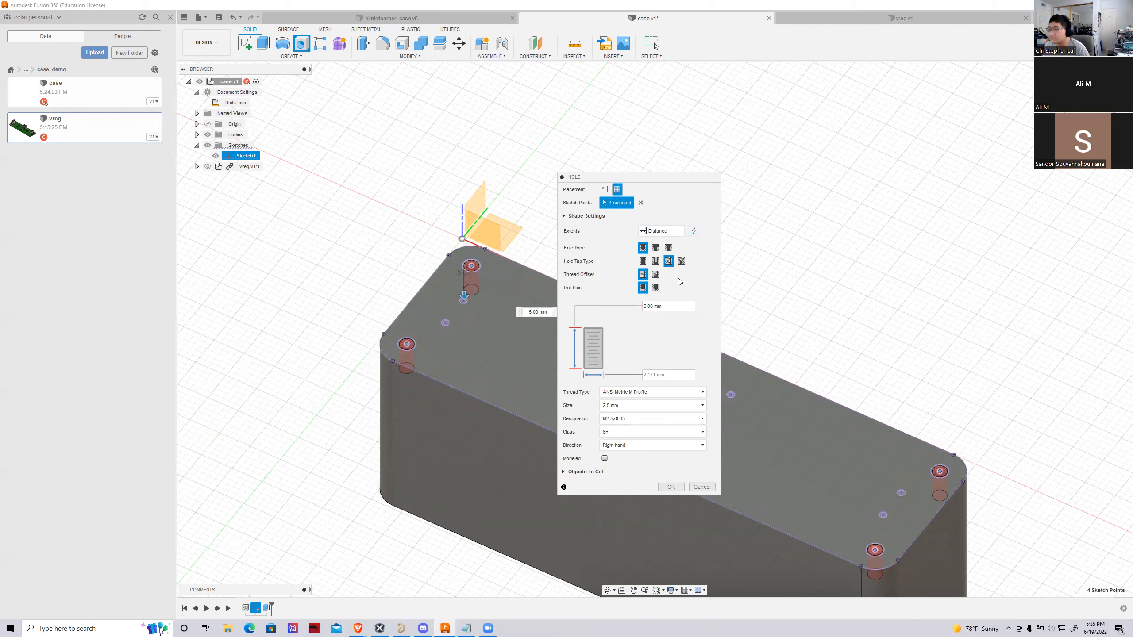
click(604, 459)
scroll(456, 267, up, 3)
scroll(456, 267, up, 1)
scroll(454, 355, down, 2)
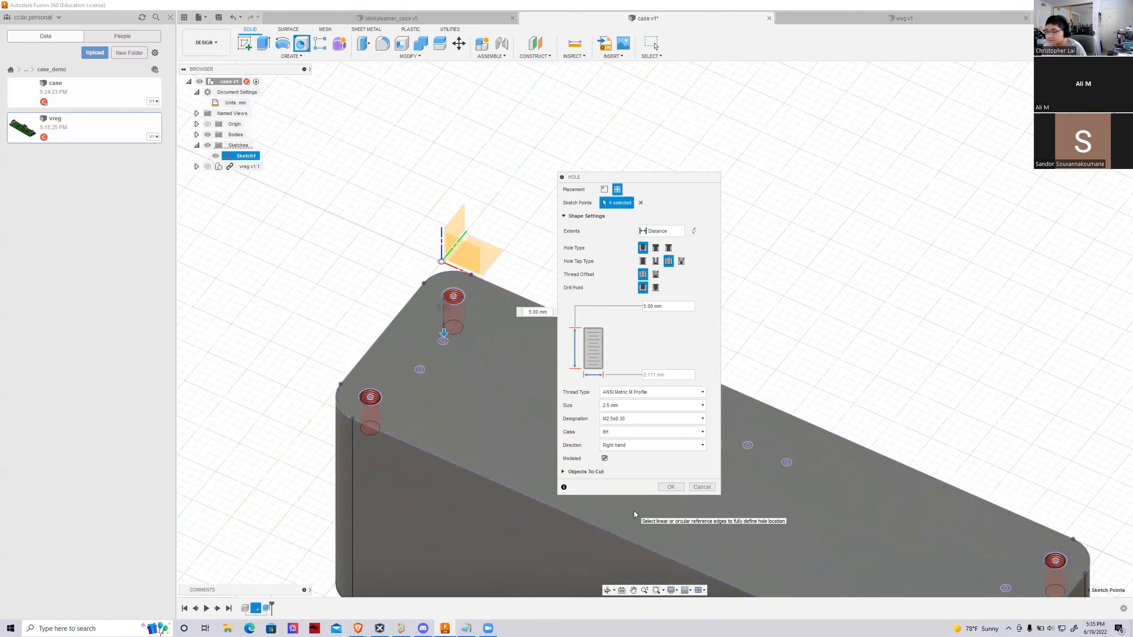
scroll(634, 511, down, 1)
click(670, 486)
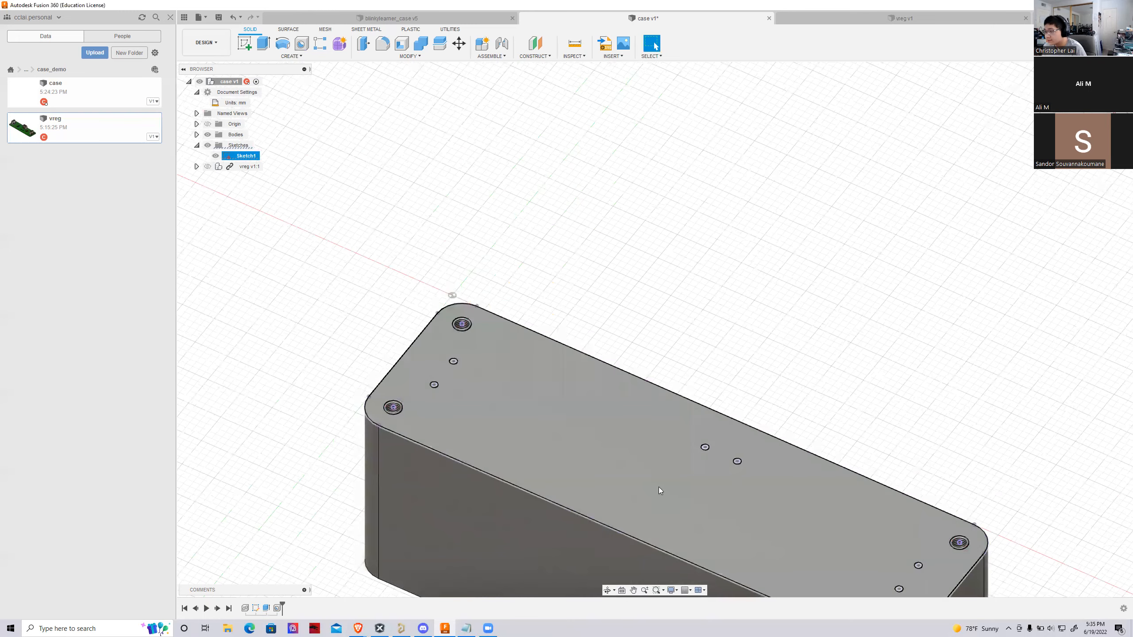
Temporarily show the vreg component and measure between the circuit board's top face and its long front edge
scroll(313, 339, down, 3)
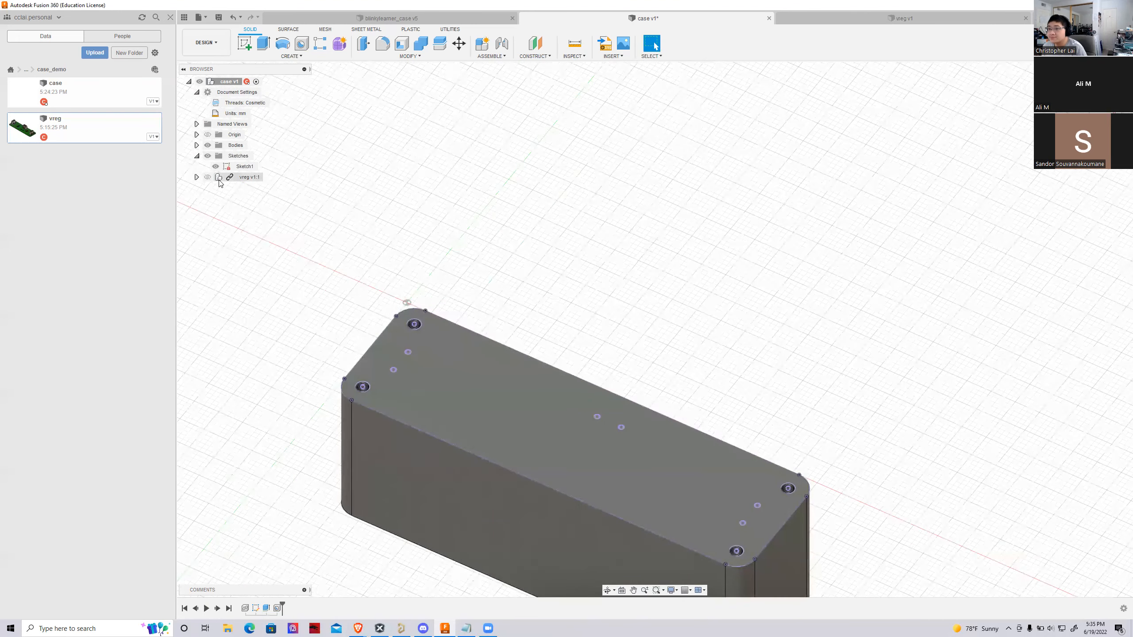
click(208, 176)
scroll(306, 273, up, 3)
scroll(307, 273, up, 3)
key(i)
click(405, 357)
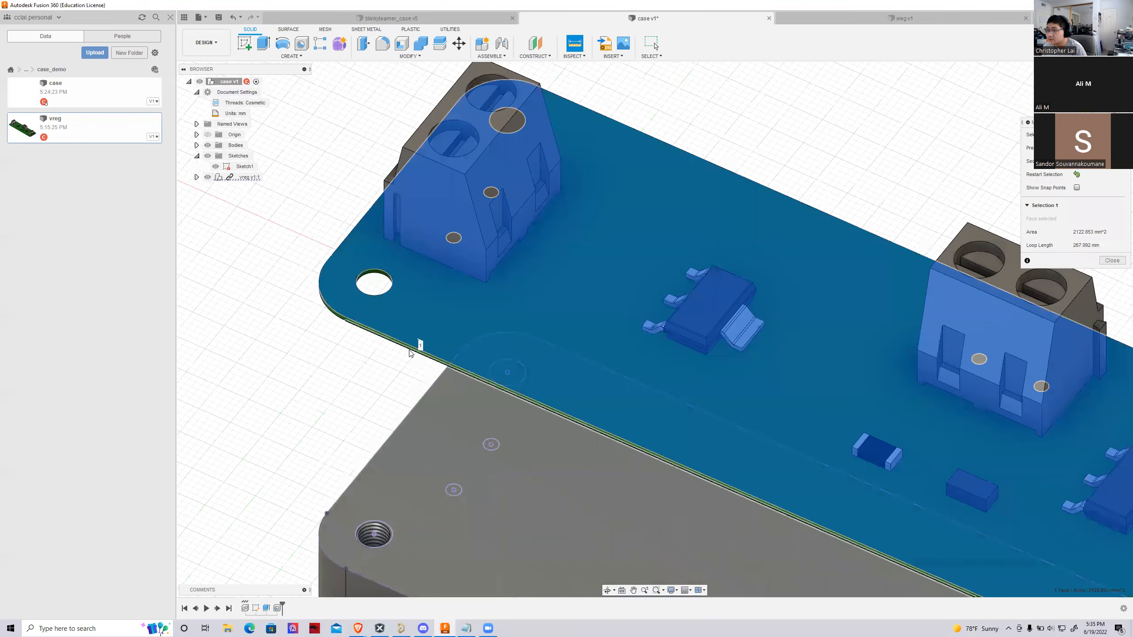
click(412, 353)
drag(1030, 121, 679, 165)
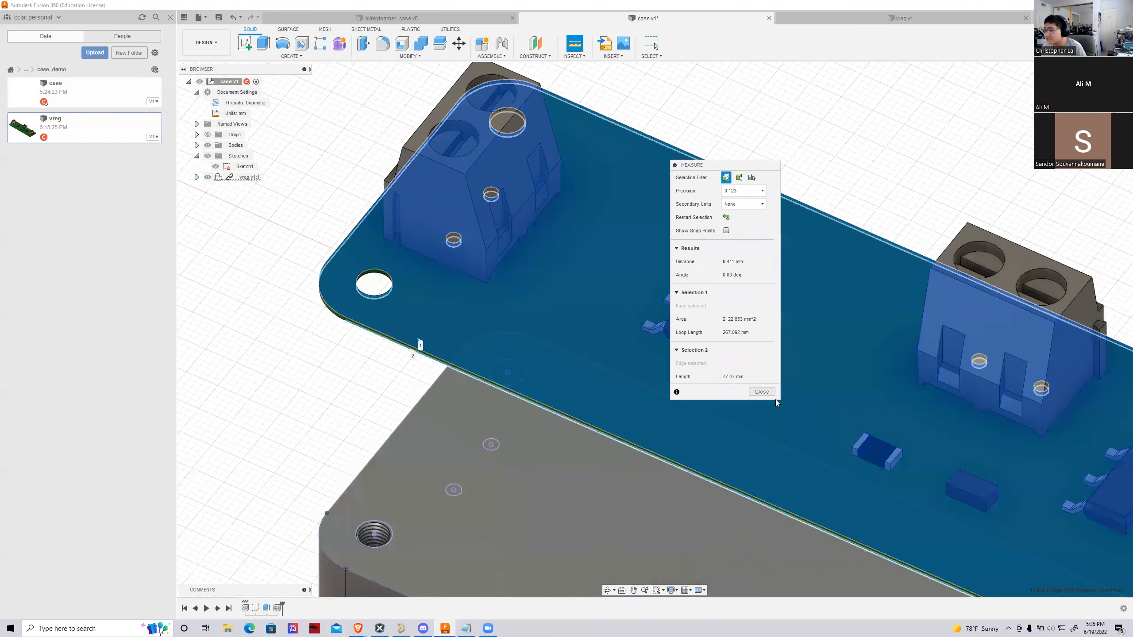
click(772, 394)
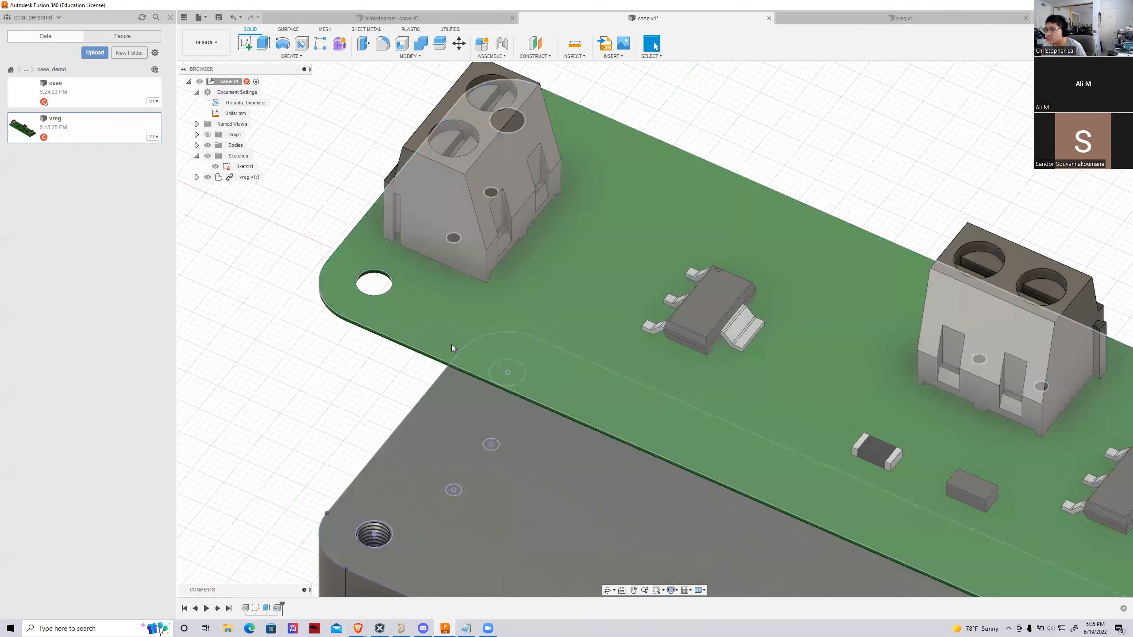
scroll(442, 335, down, 6)
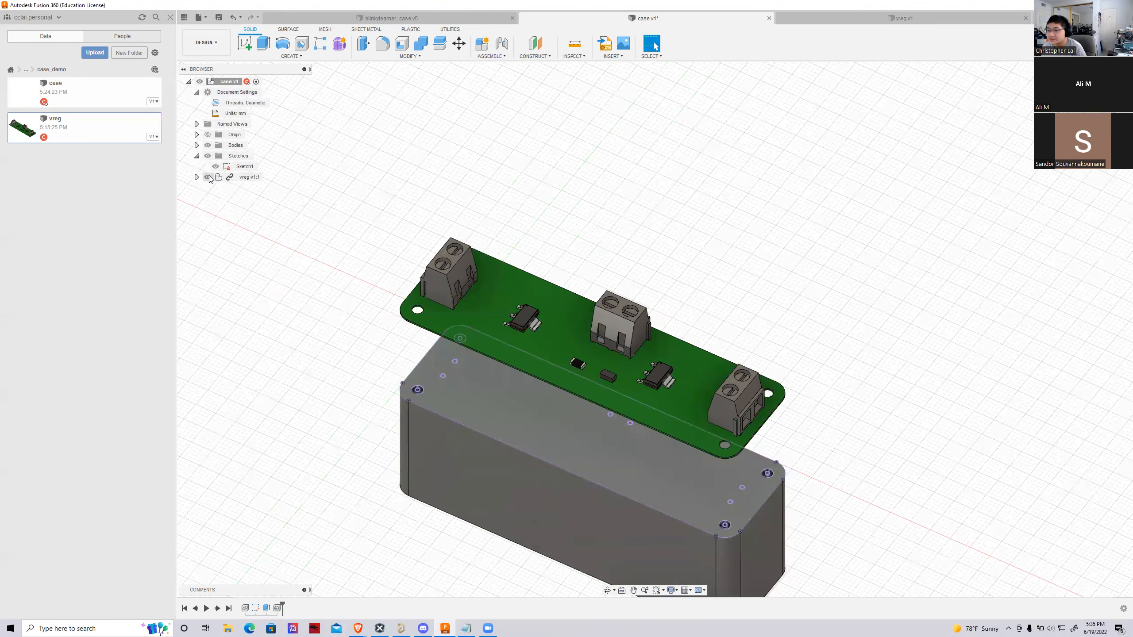
click(207, 177)
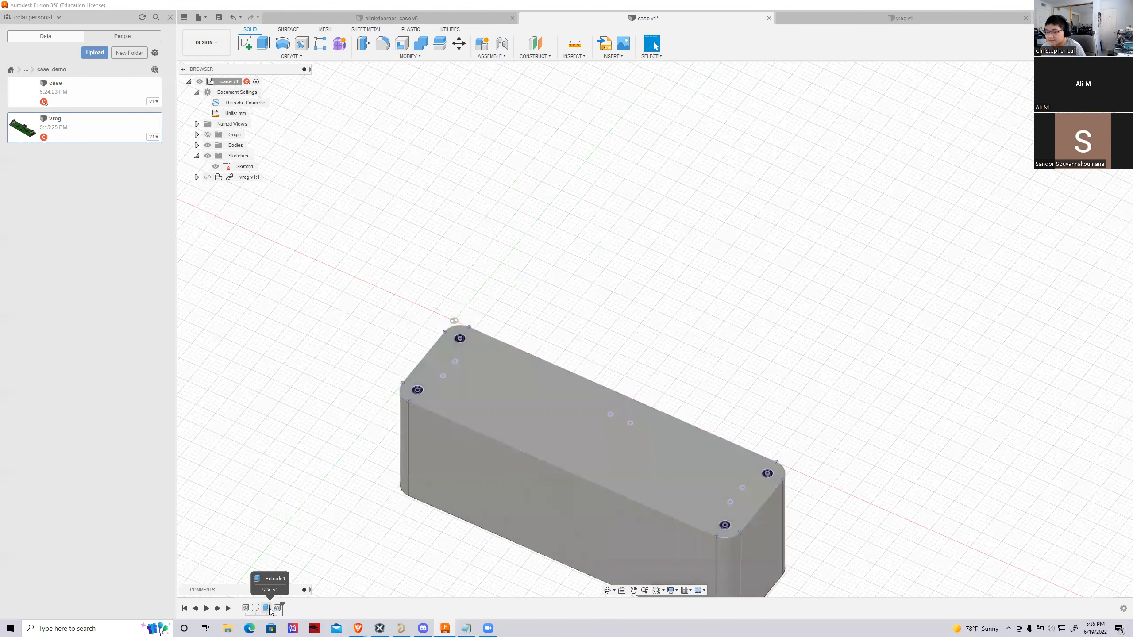
Edit the existing hole feature to set the depth of the four tapped corner holes to 6 mm
double_click(277, 608)
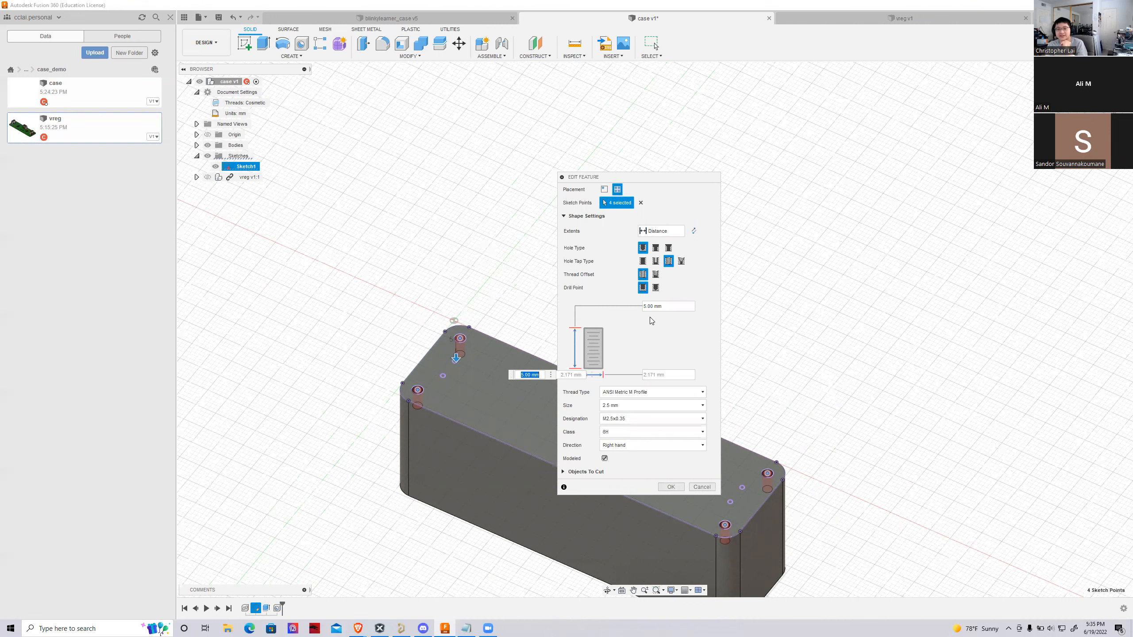
click(643, 306)
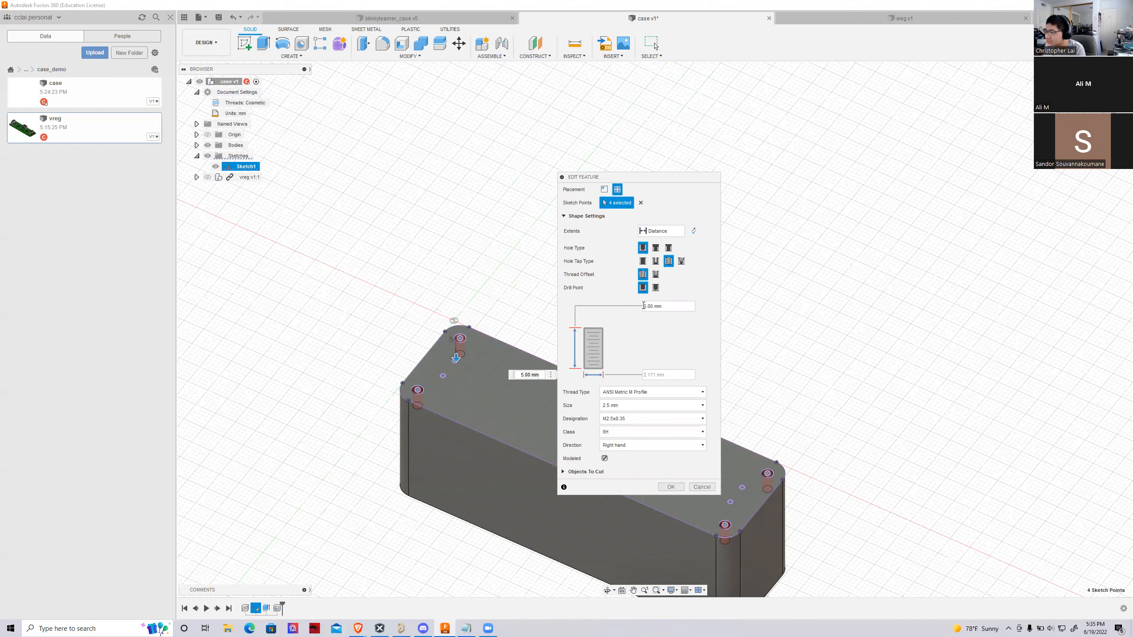
key(BackSpace)
text(6)
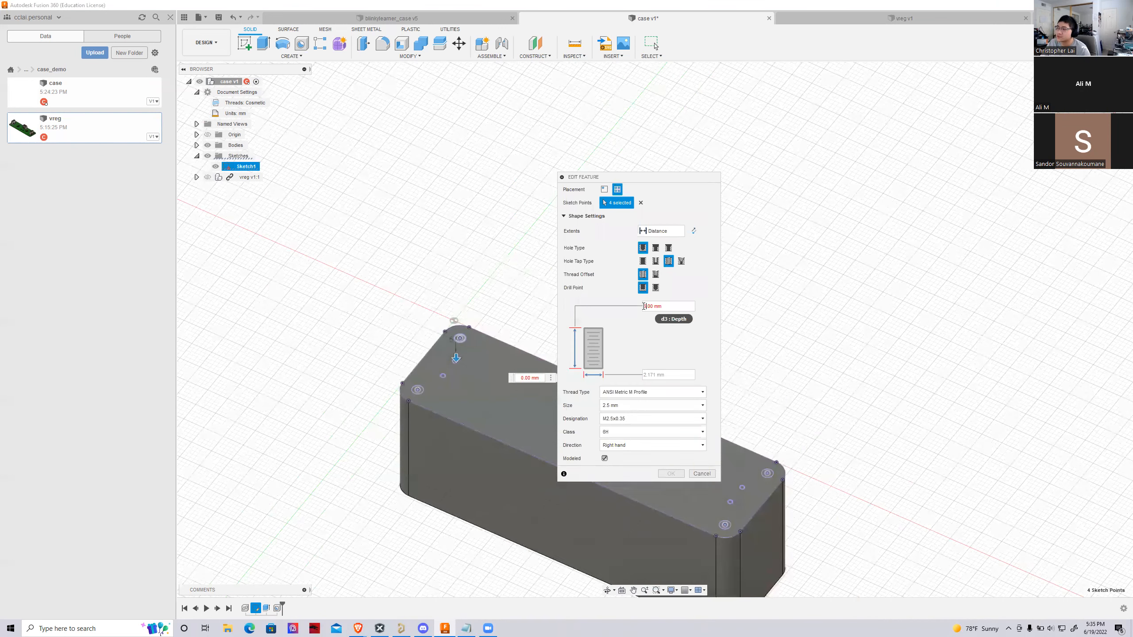
key(Return)
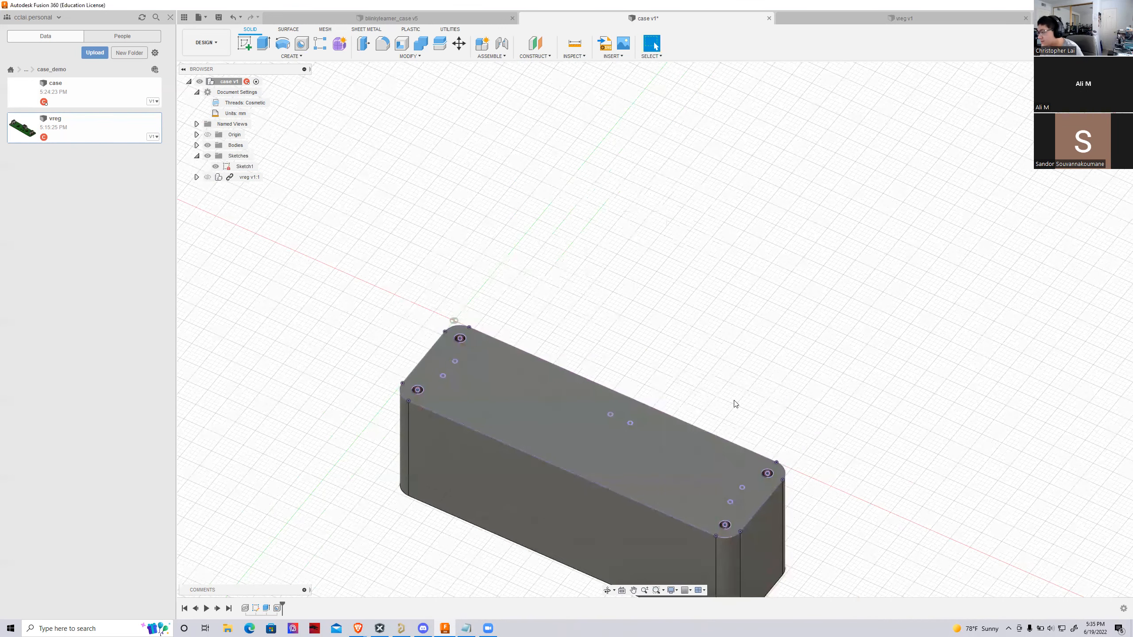
Show the vreg component and move it -25 mm along Z, down onto the block's top face
scroll(734, 400, up, 2)
mouse_move(733, 400)
shift+middle_down()
mouse_move(671, 493)
mouse_move(603, 475)
mouse_move(752, 430)
shift+middle_up()
scroll(226, 268, down, 2)
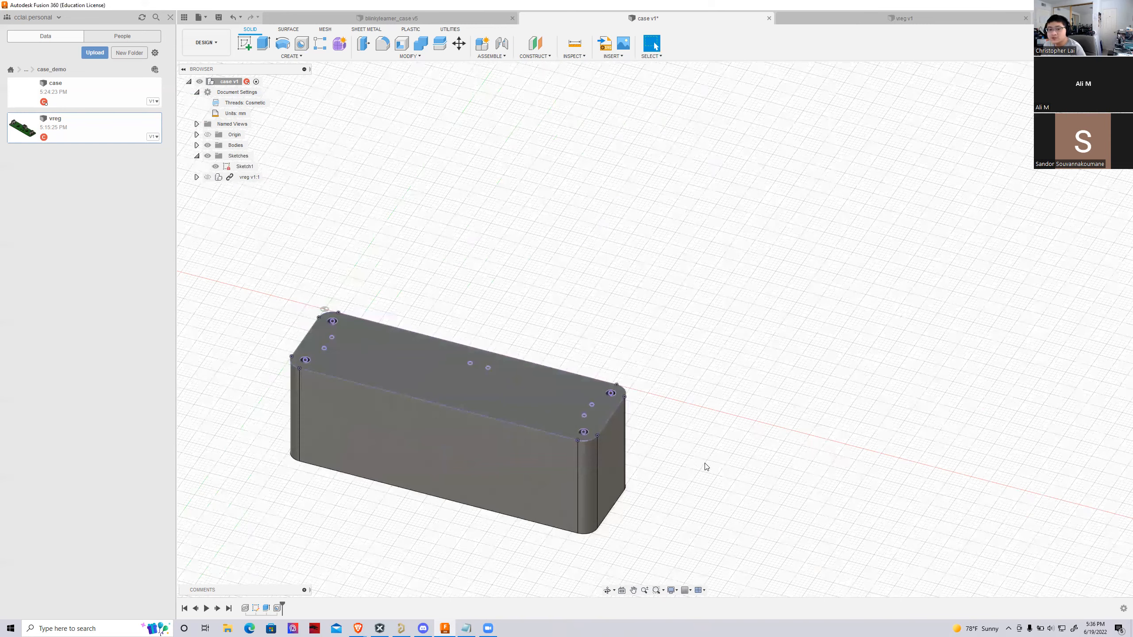
scroll(413, 404, up, 2)
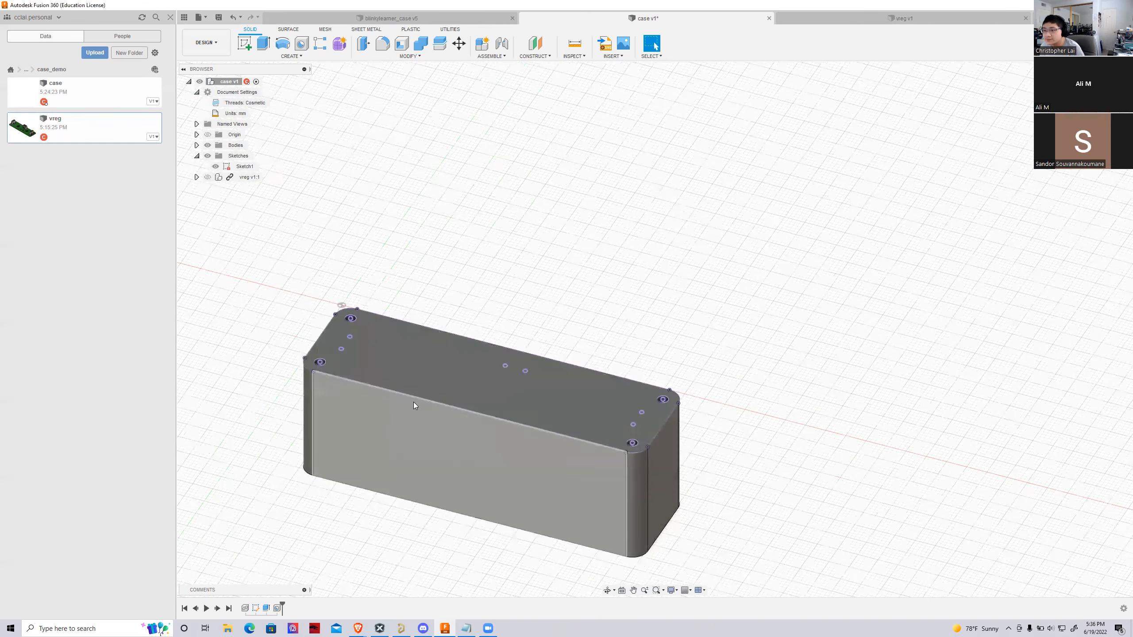
scroll(345, 342, up, 5)
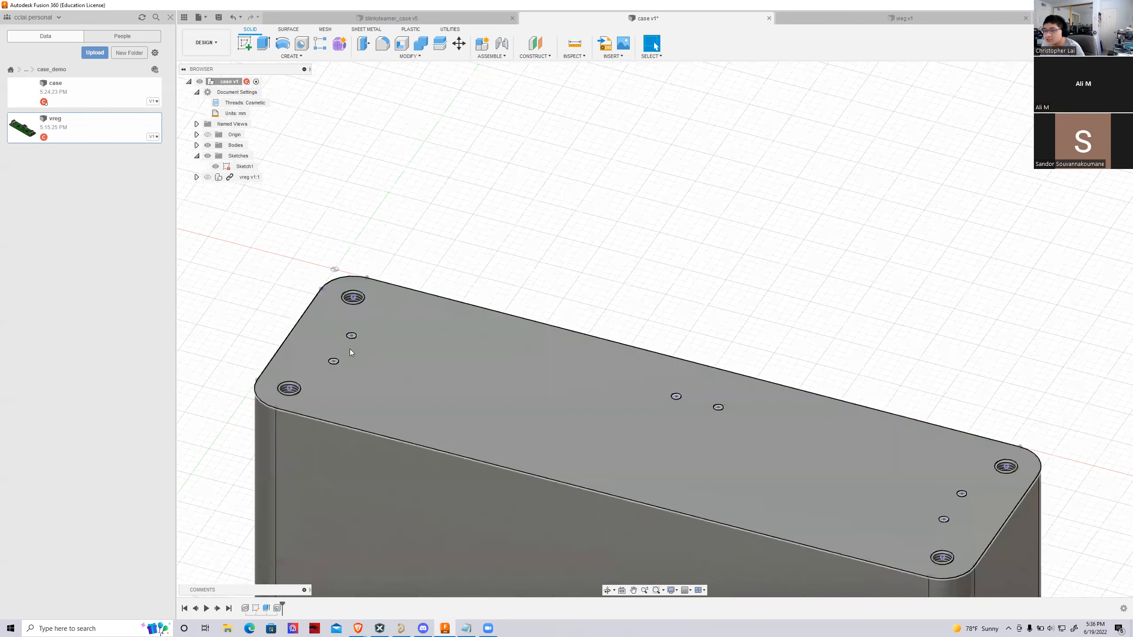
scroll(380, 341, down, 3)
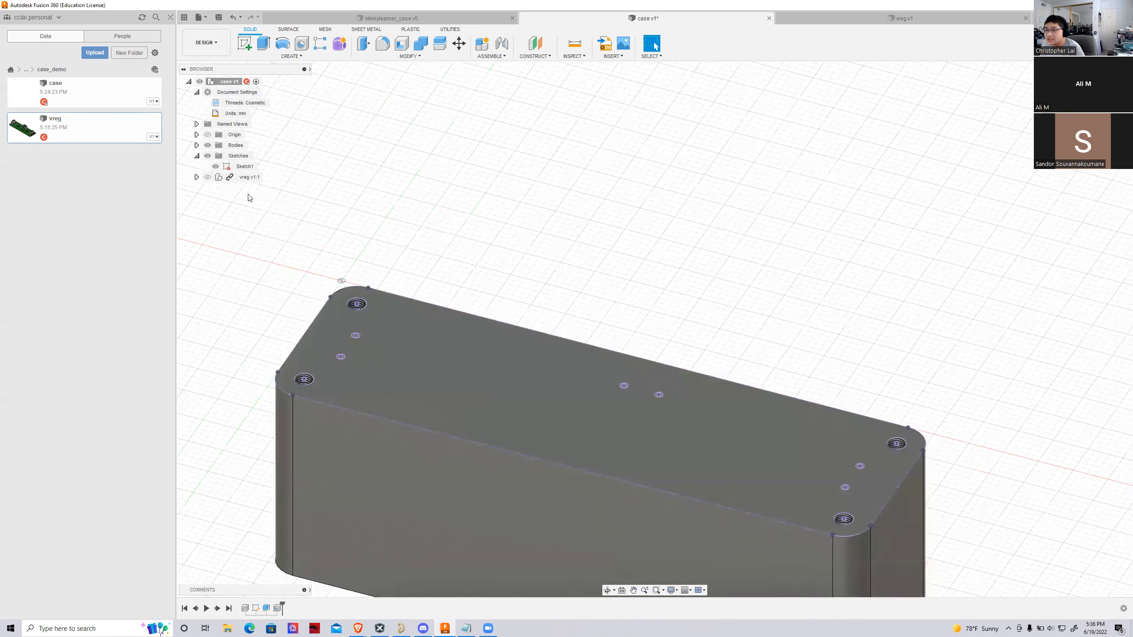
click(207, 176)
scroll(304, 312, down, 1)
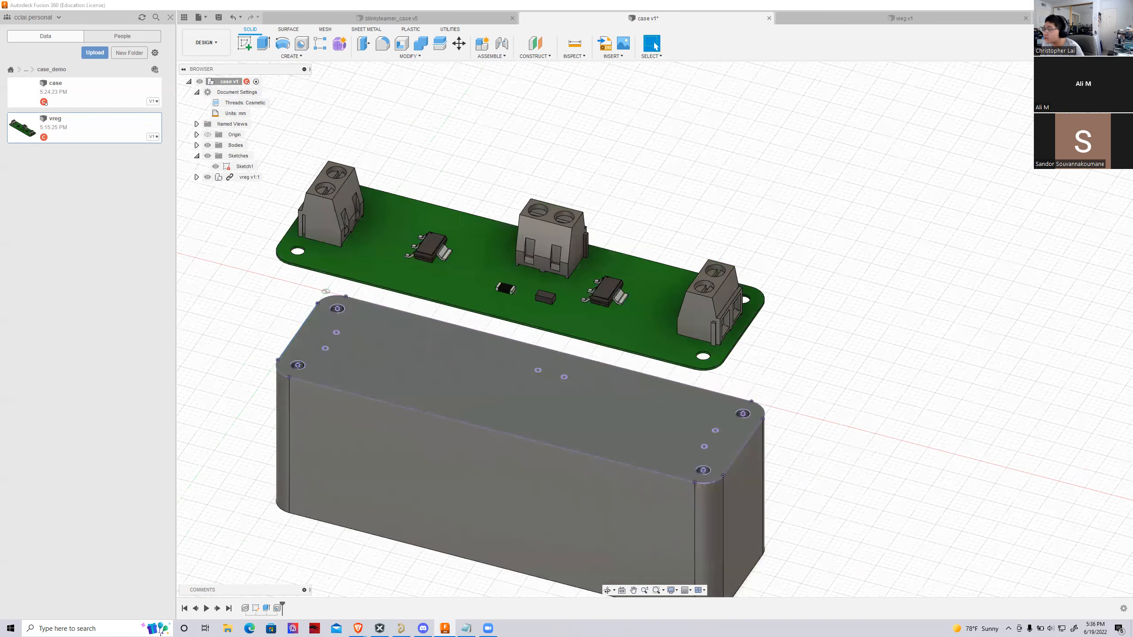
right_click(230, 176)
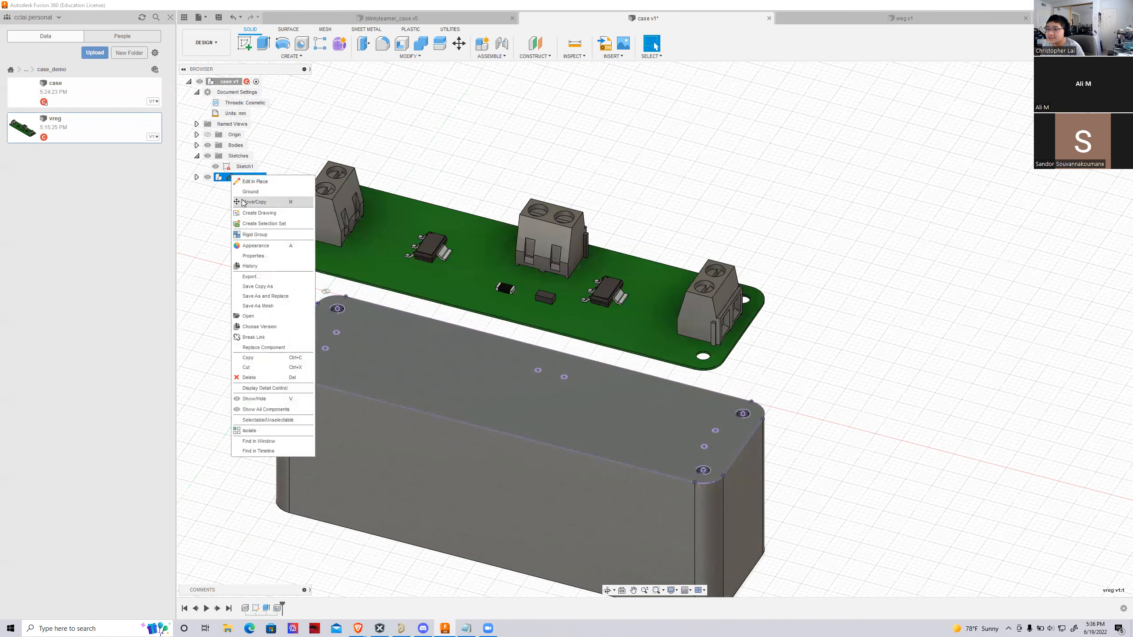
click(249, 200)
drag(326, 156, 327, 273)
Examine how the board's mounting holes line up with the threaded holes at the block's corners
scroll(227, 371, up, 3)
scroll(339, 380, up, 5)
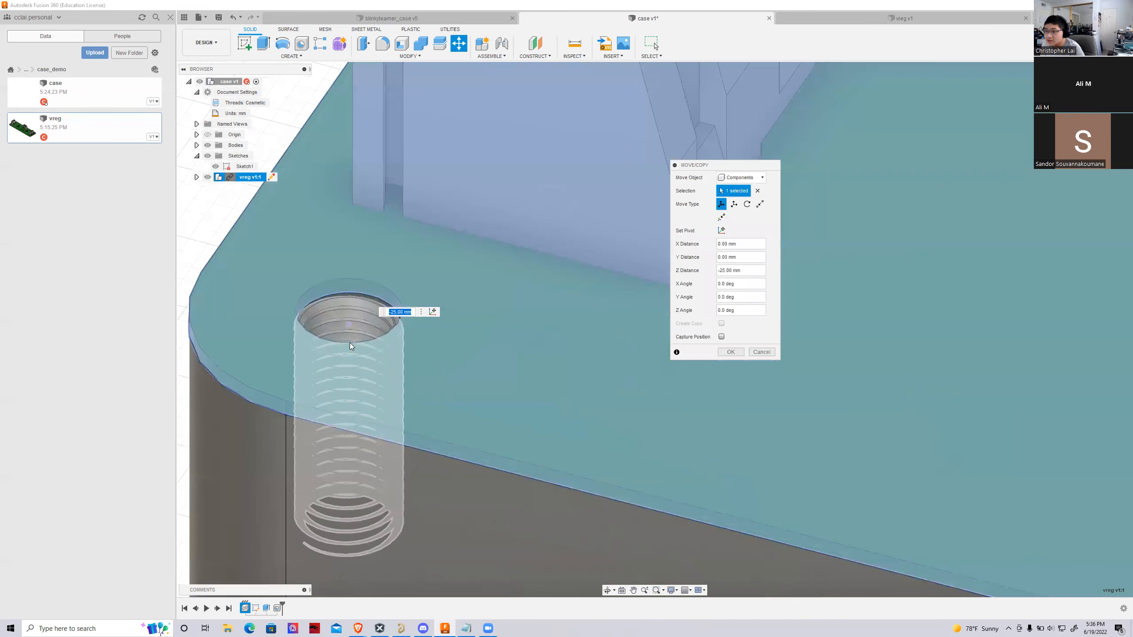
scroll(312, 351, down, 5)
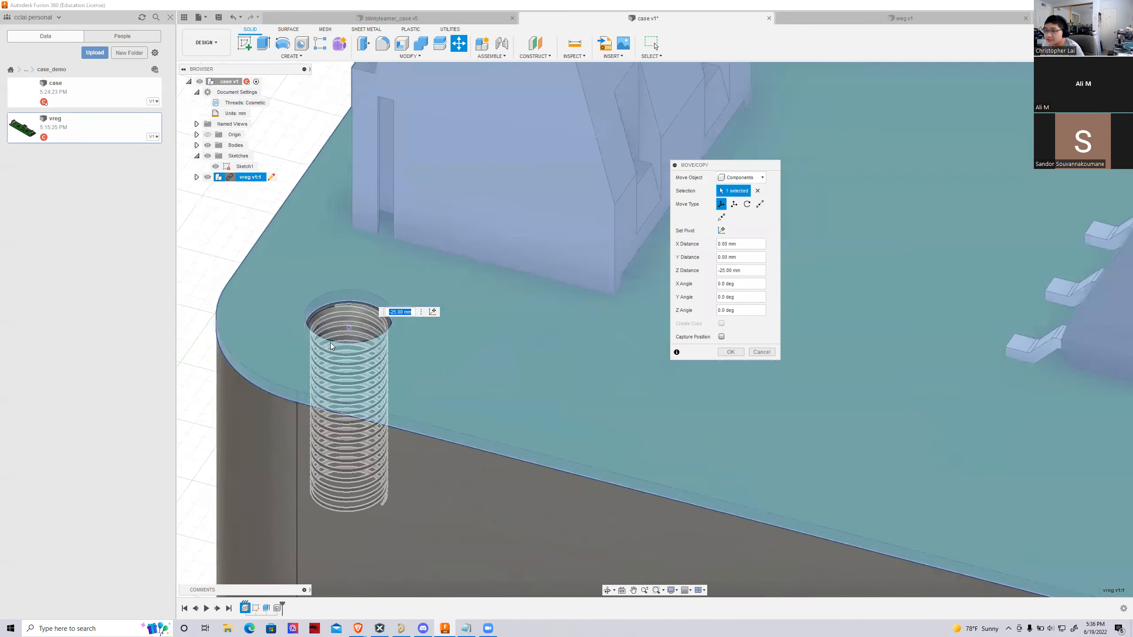
scroll(274, 336, down, 3)
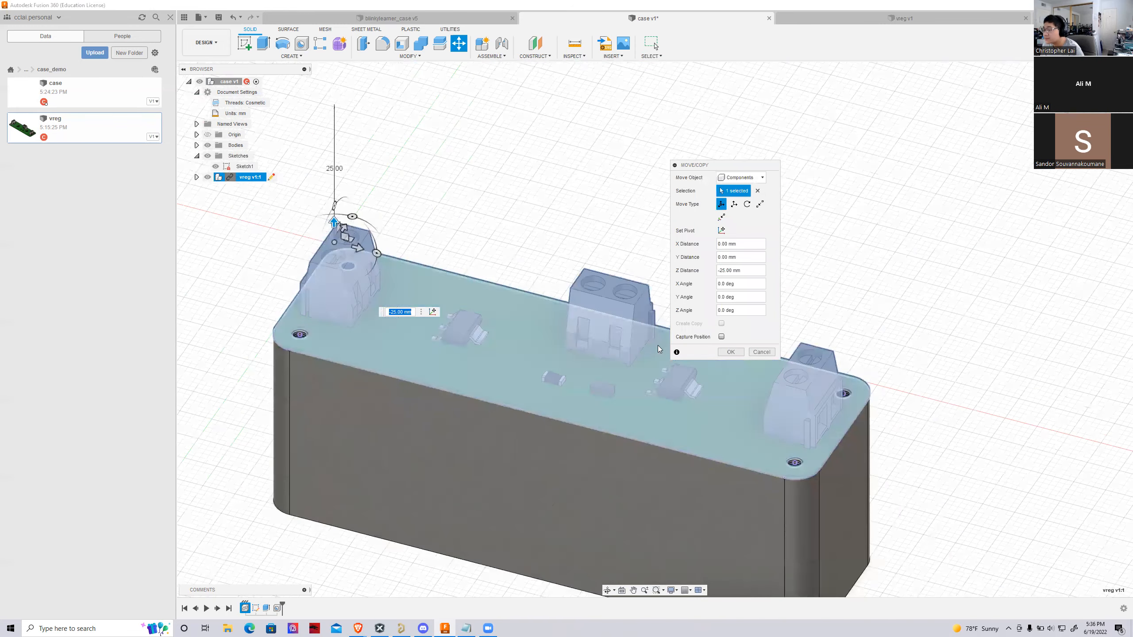
scroll(794, 473, up, 5)
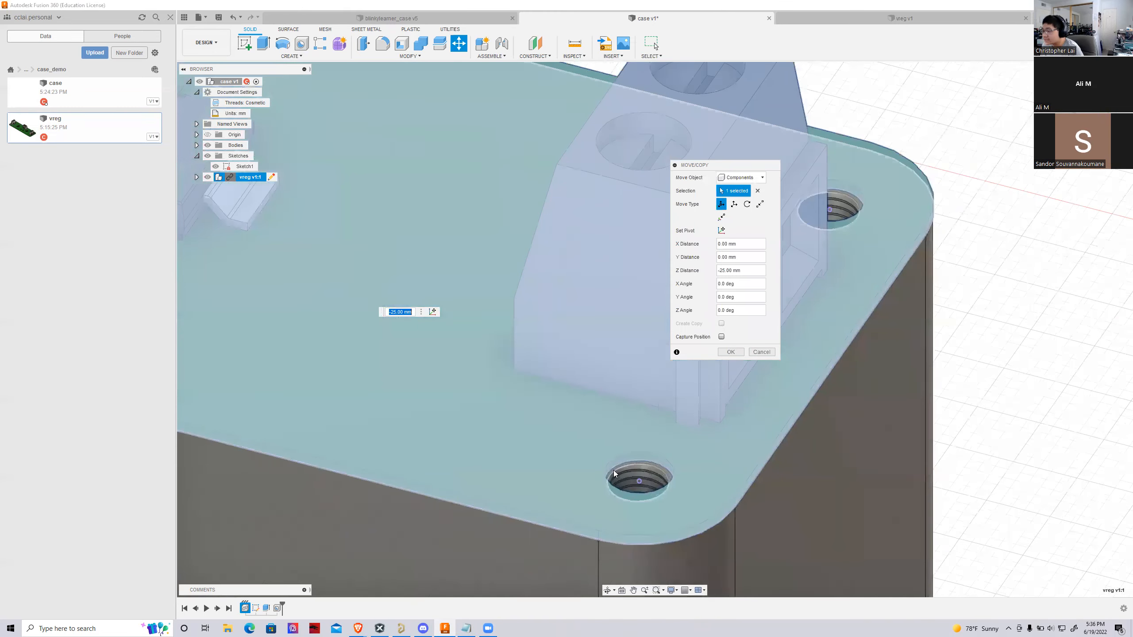
scroll(645, 462, down, 2)
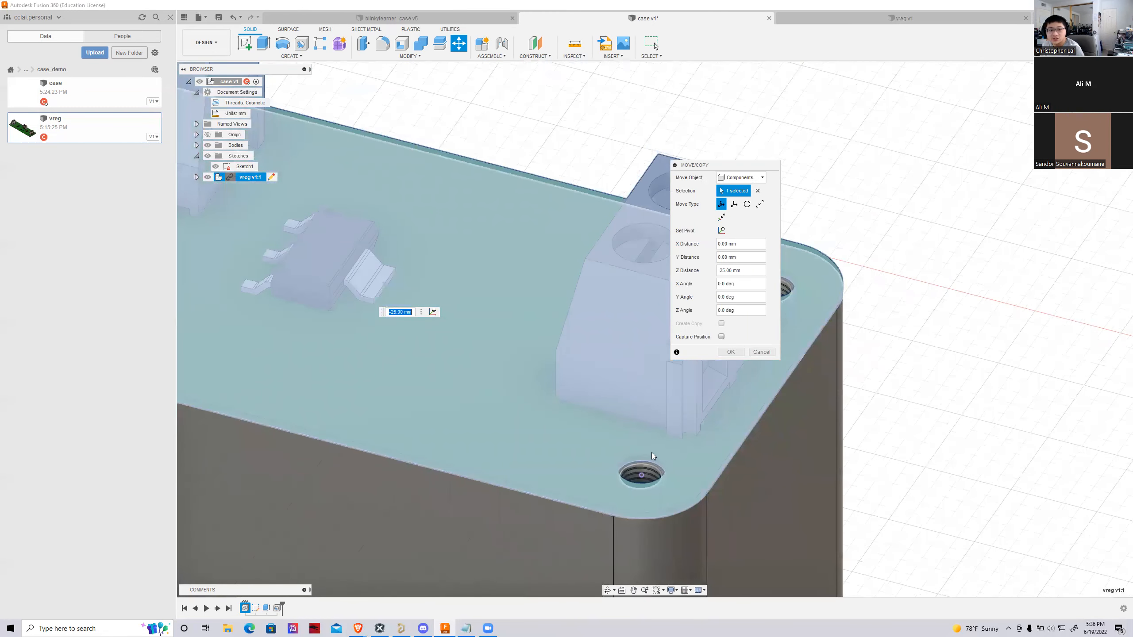
click(401, 312)
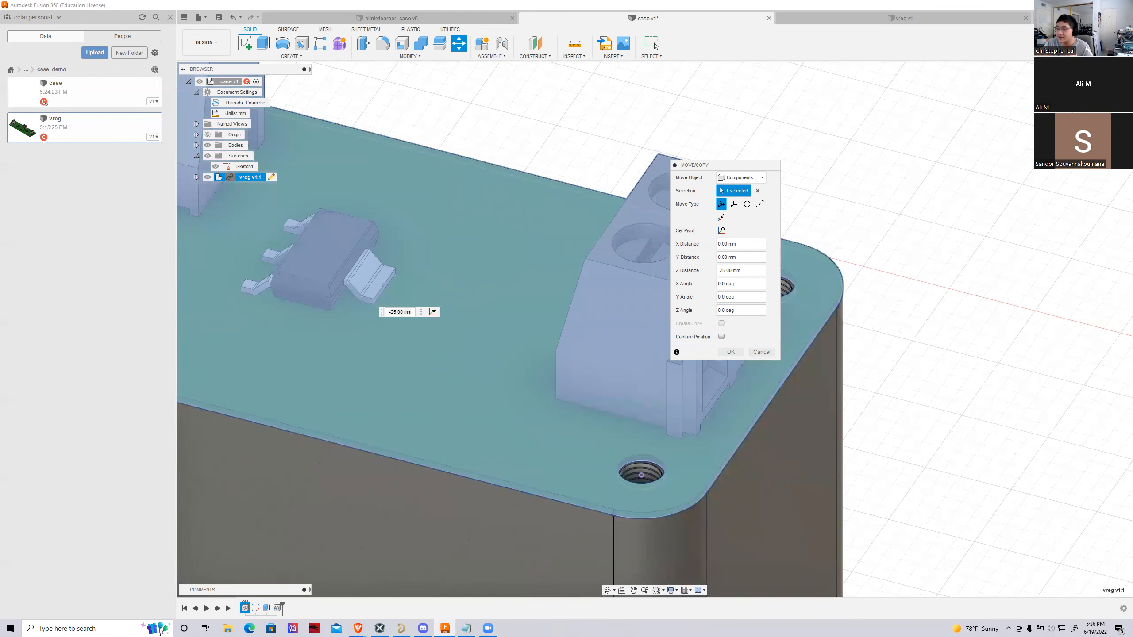
scroll(246, 386, down, 3)
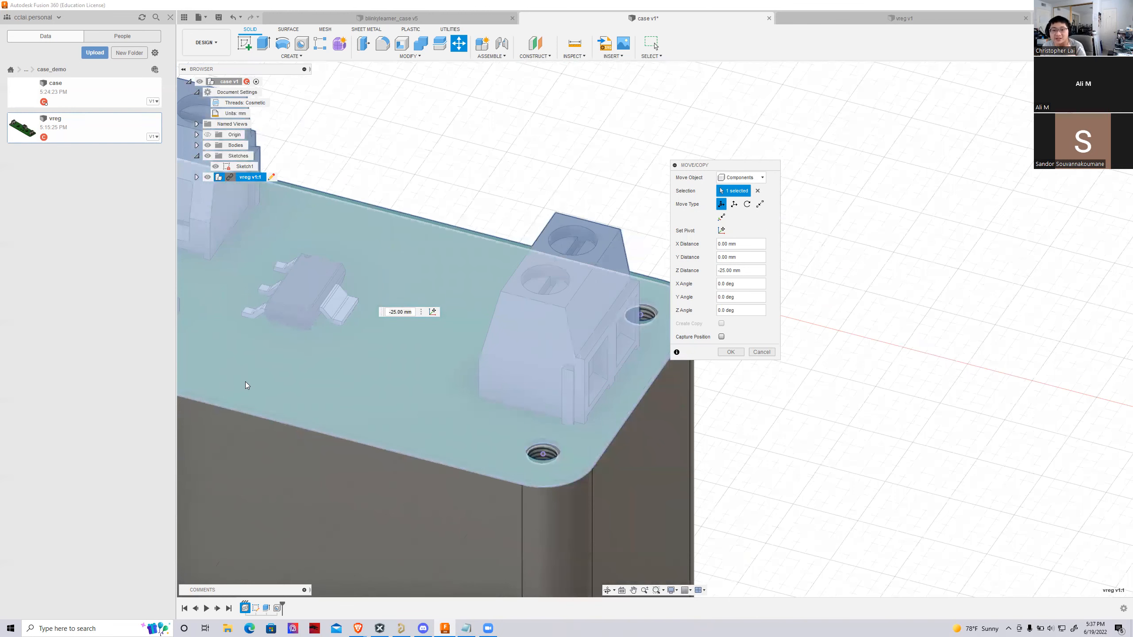
scroll(246, 381, down, 2)
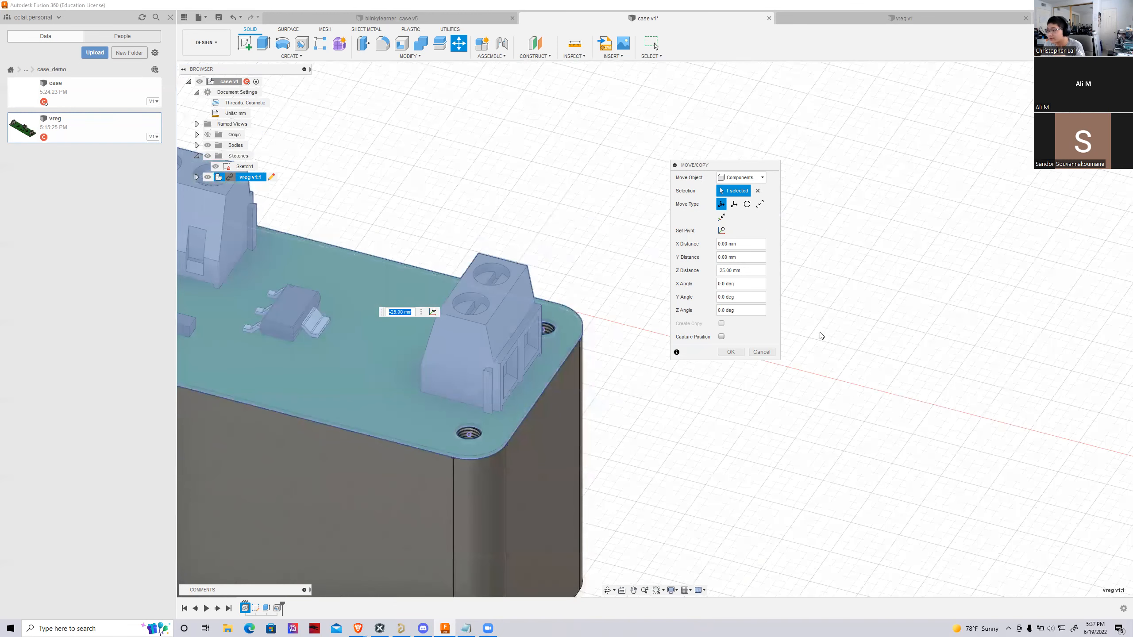
Confirm the vreg component's move and examine how the board sits on the block and over its corner holes
scroll(655, 318, down, 3)
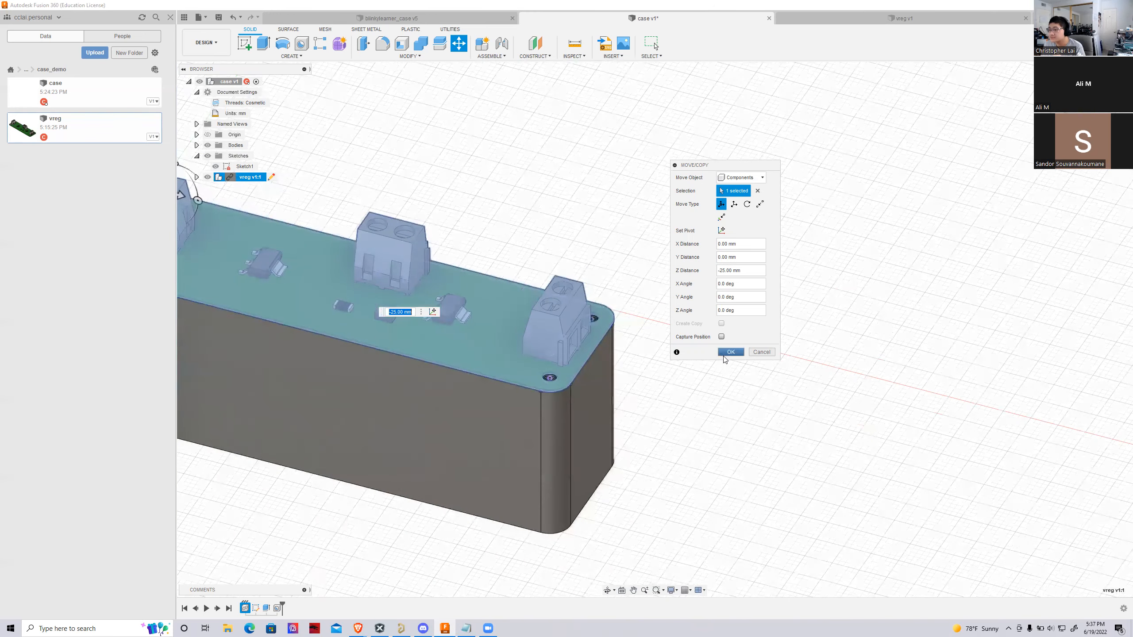
click(726, 355)
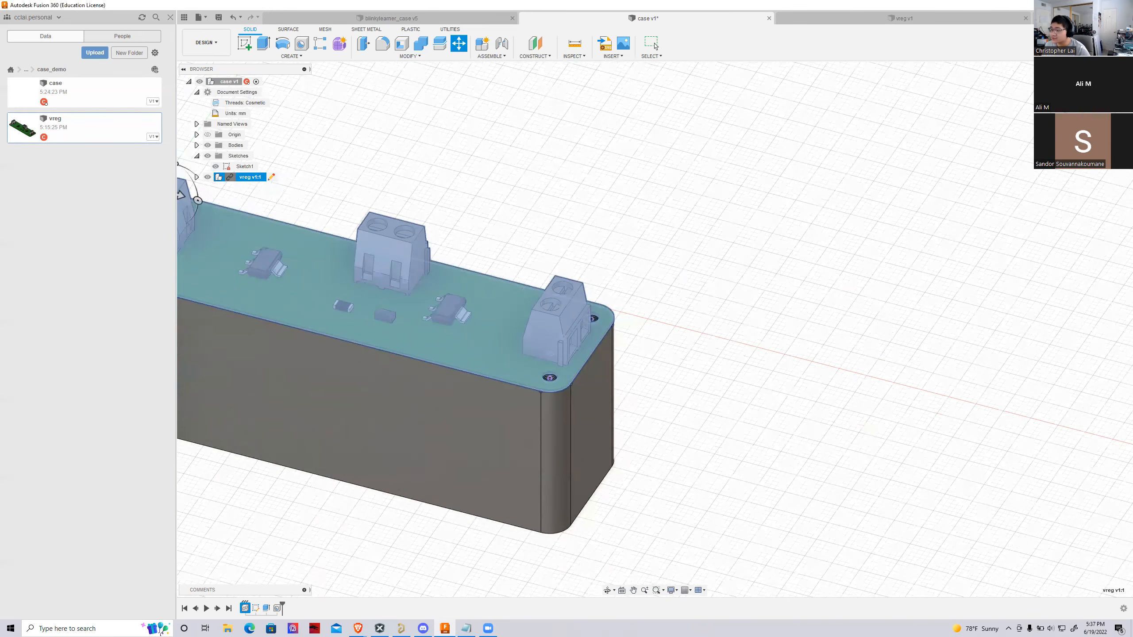
shift+middle_drag(653, 324, 526, 407)
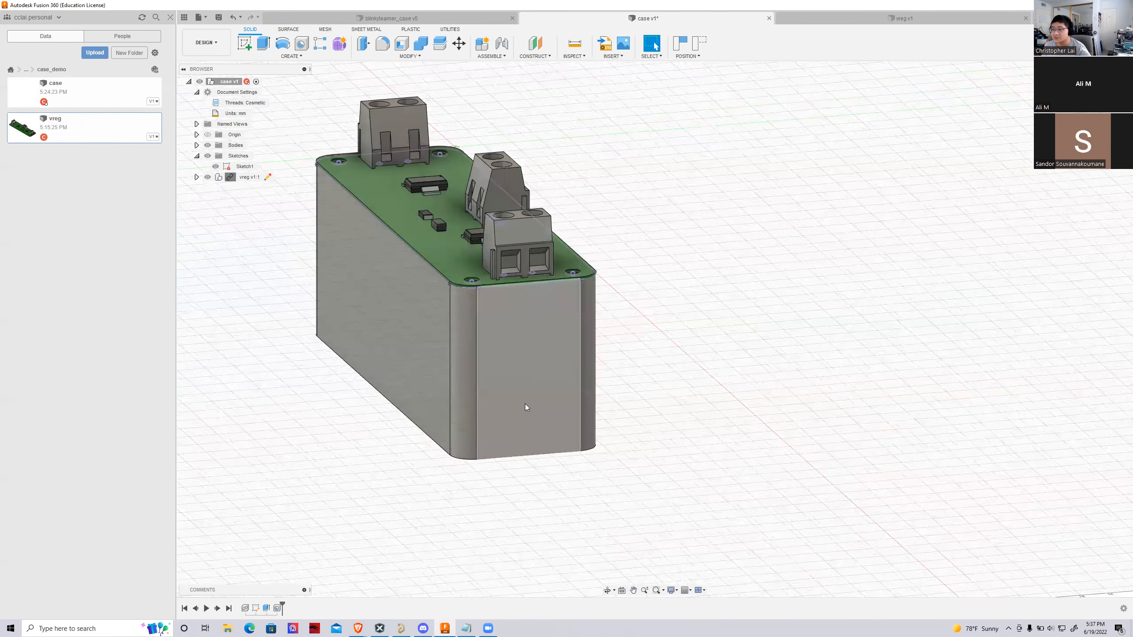
mouse_move(655, 329)
shift+middle_down()
mouse_move(535, 369)
mouse_move(689, 259)
shift+middle_up()
scroll(616, 337, up, 5)
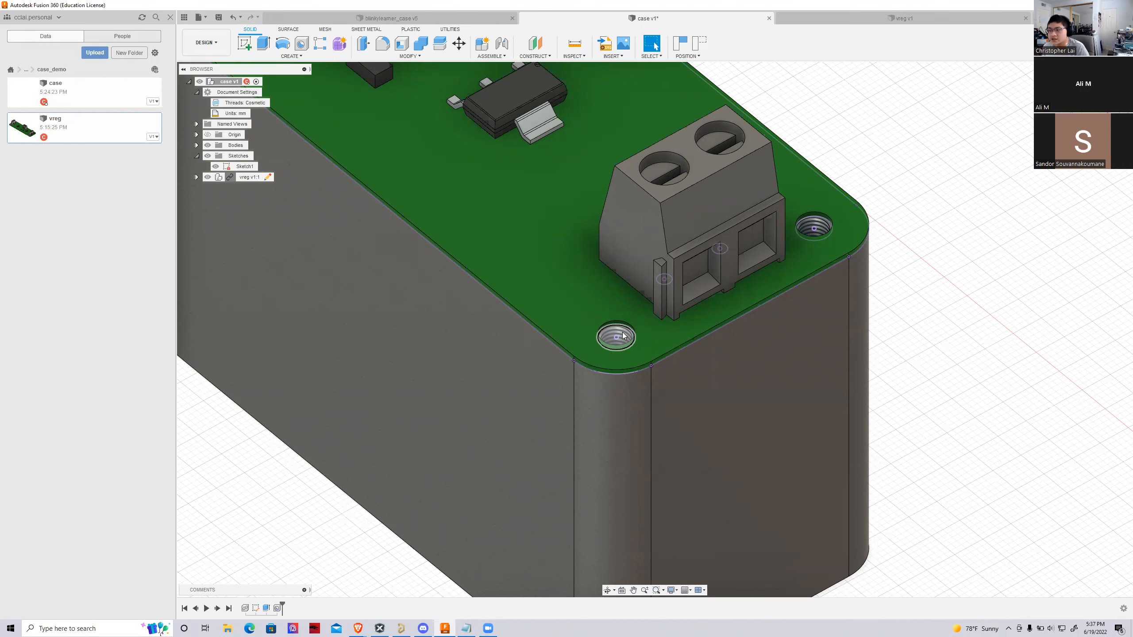
scroll(623, 336, down, 2)
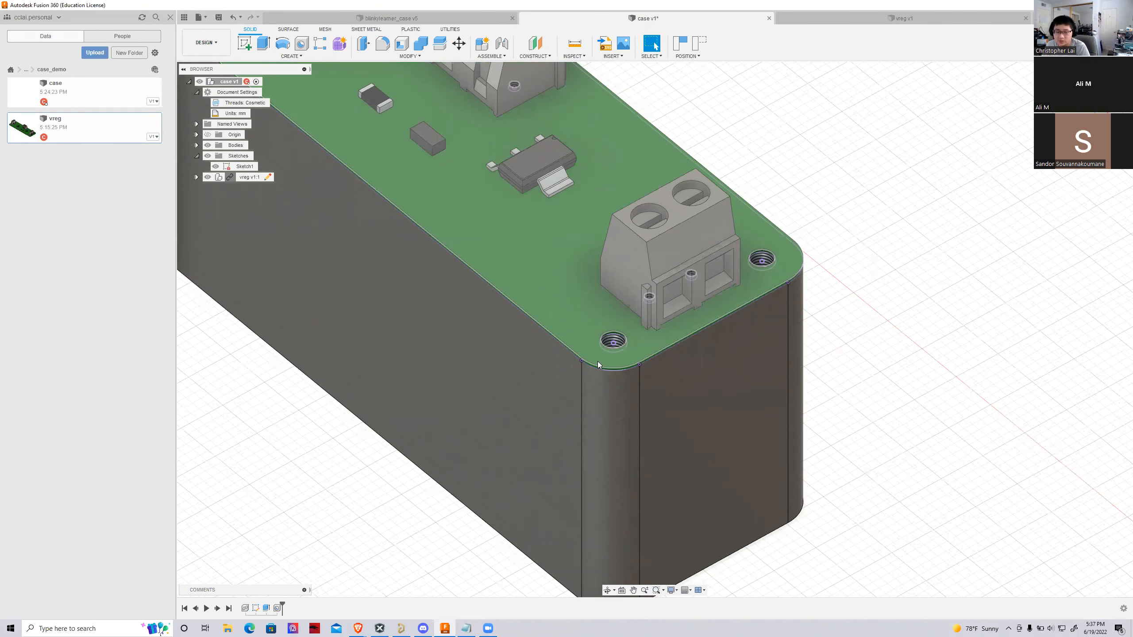
scroll(714, 404, down, 5)
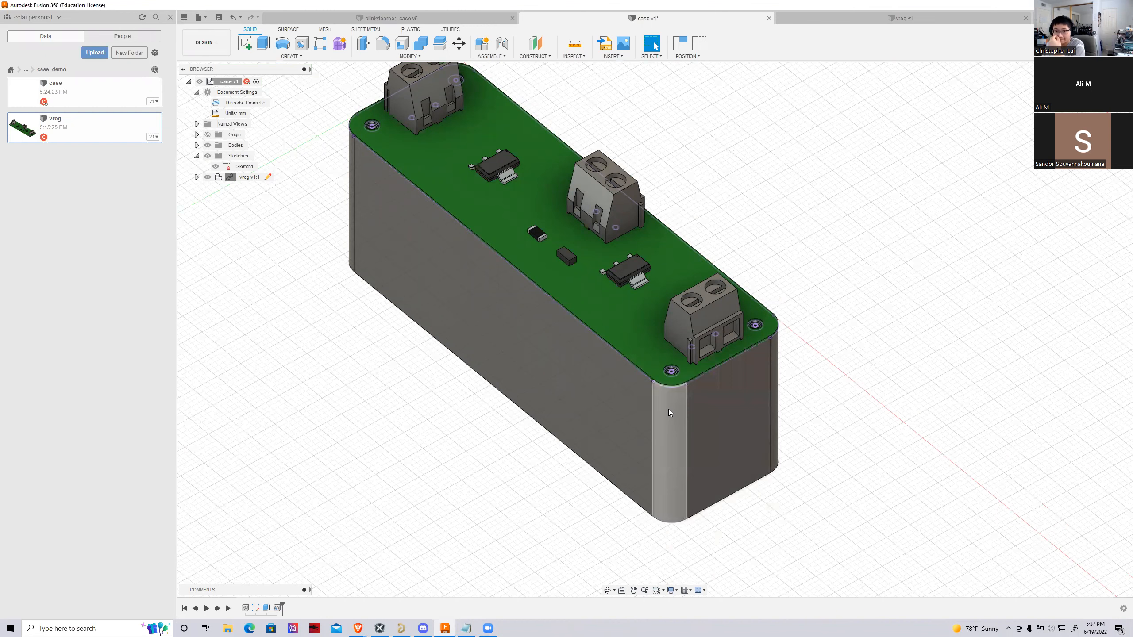
scroll(665, 412, up, 3)
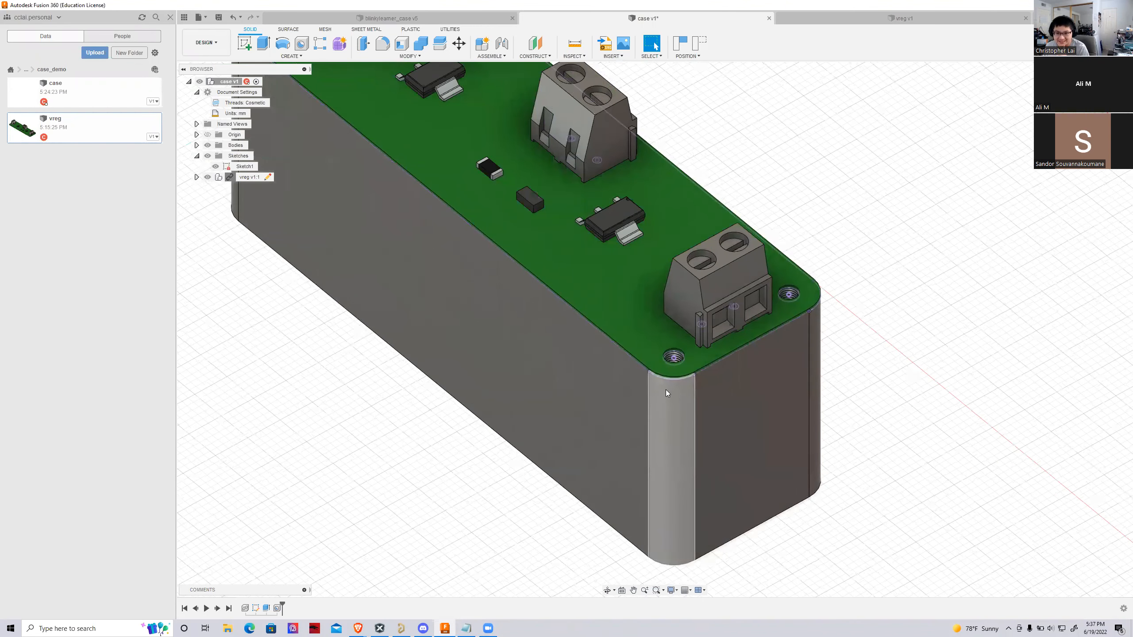
scroll(666, 392, down, 5)
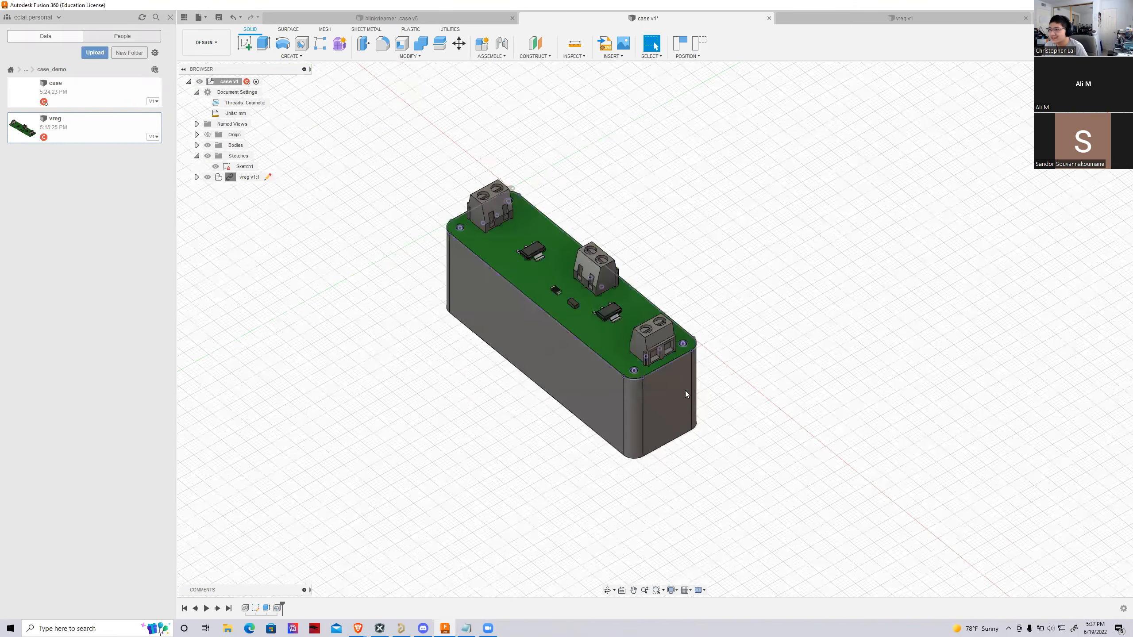
scroll(566, 277, up, 3)
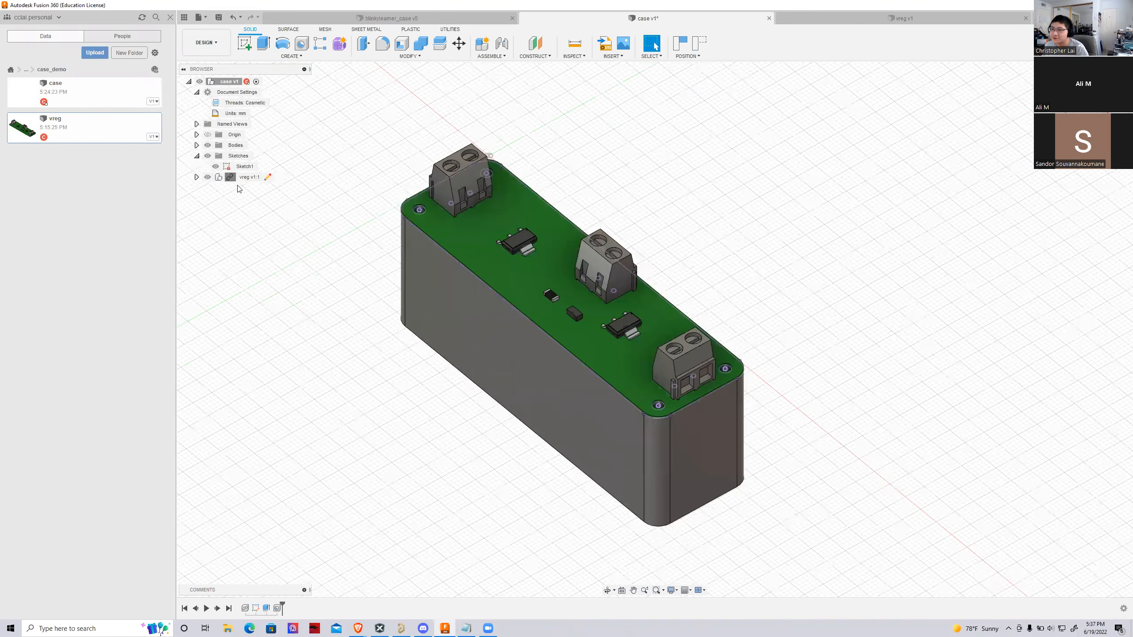
Move the vreg component 35 mm up along Z, clear of the block, and inspect the pins beneath the board
right_click(243, 178)
click(268, 207)
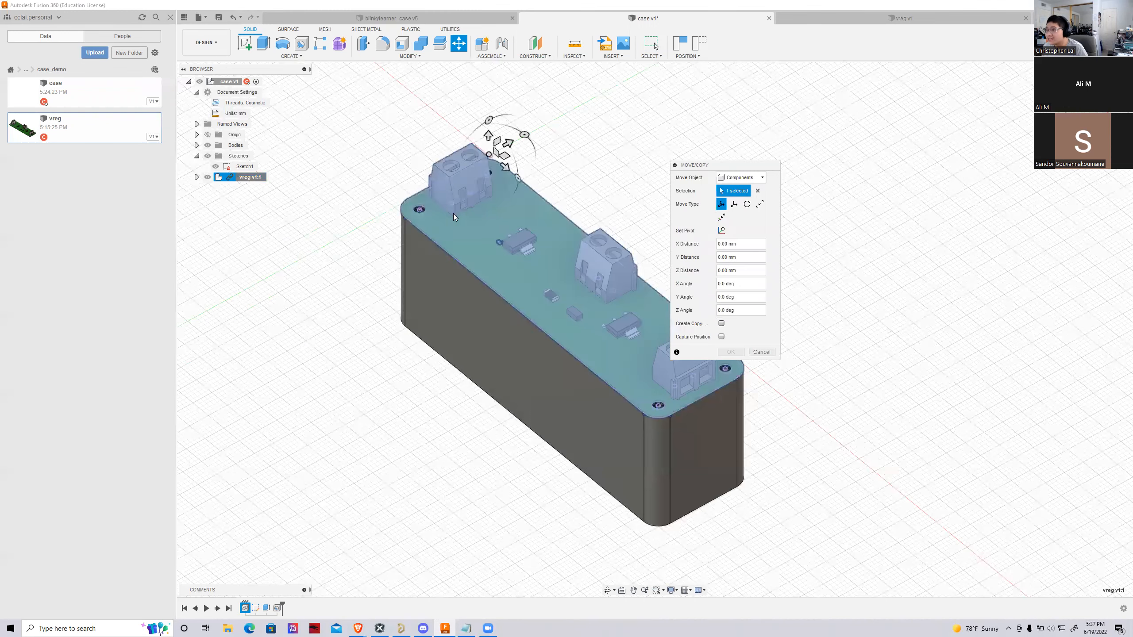
drag(489, 135, 489, 92)
scroll(433, 264, down, 2)
scroll(430, 286, down, 3)
scroll(470, 163, up, 2)
drag(463, 164, 462, 106)
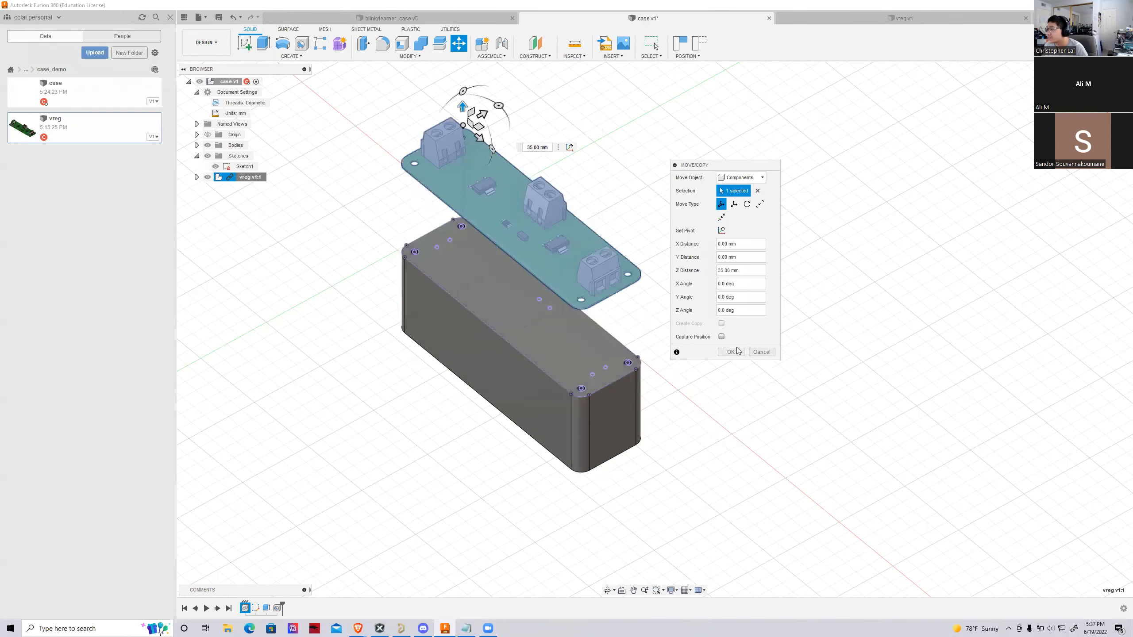
click(732, 352)
click(1023, 125)
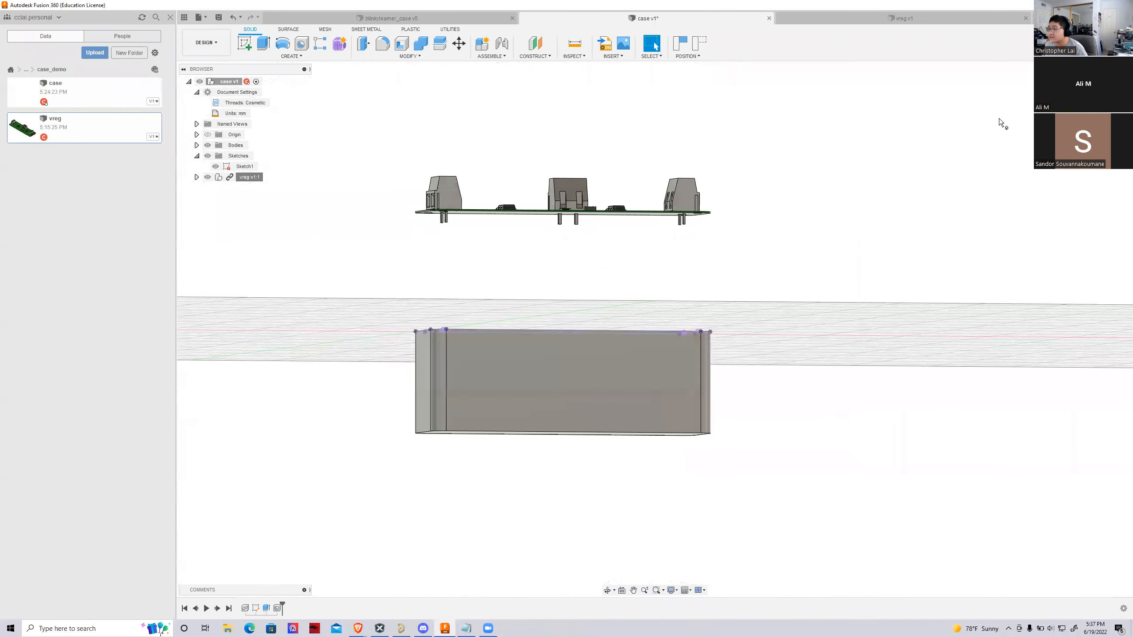
scroll(683, 223, up, 2)
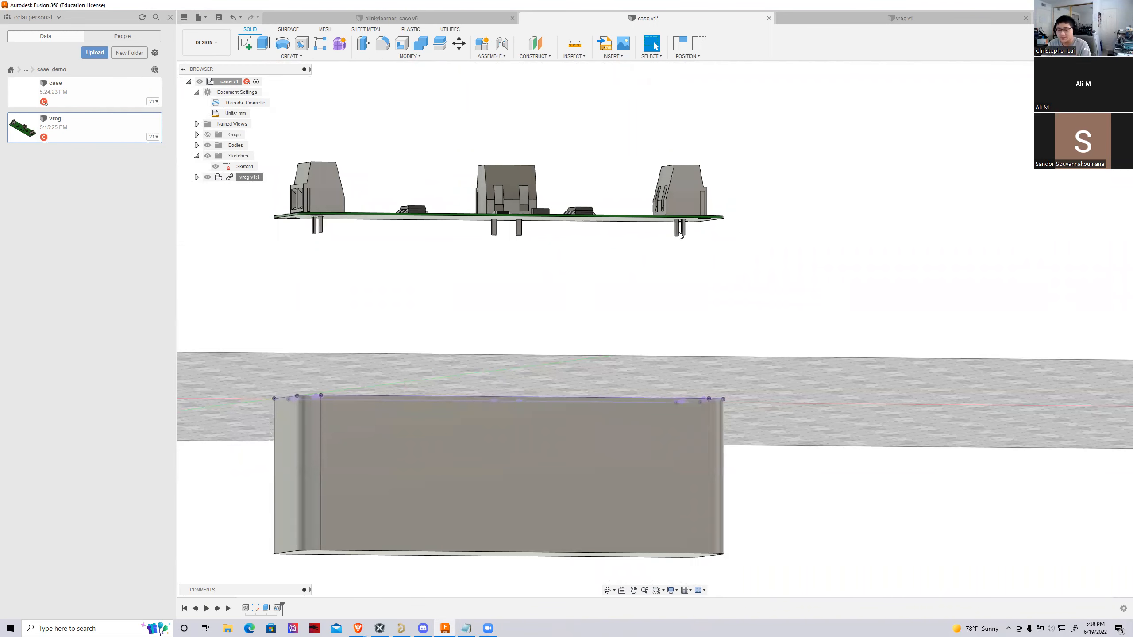
Hide the vreg component and start a new sketch on the block's top face, reverting the component positions
drag(1100, 92, 1100, 141)
shift+middle_drag(503, 442, 492, 475)
scroll(492, 475, down, 3)
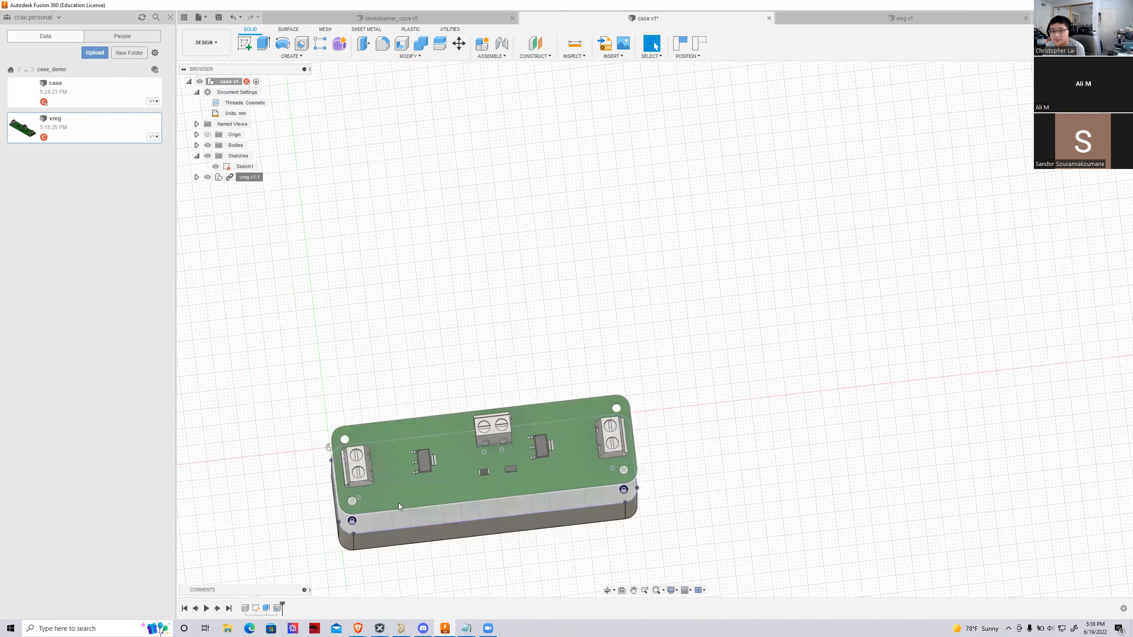
scroll(396, 507, up, 3)
click(367, 531)
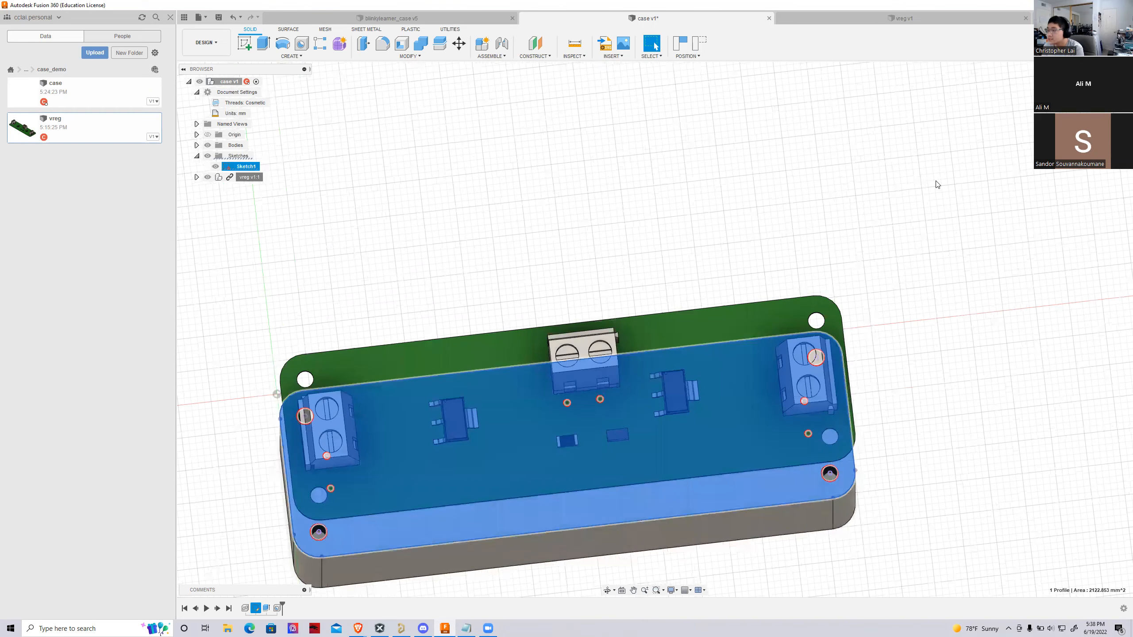
click(208, 177)
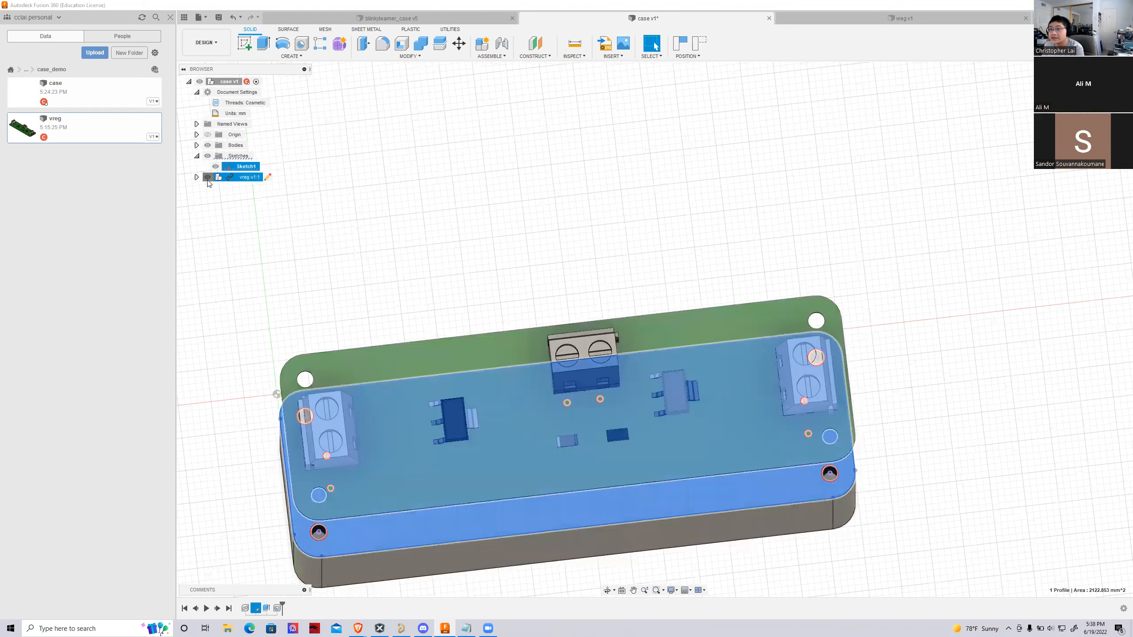
click(240, 52)
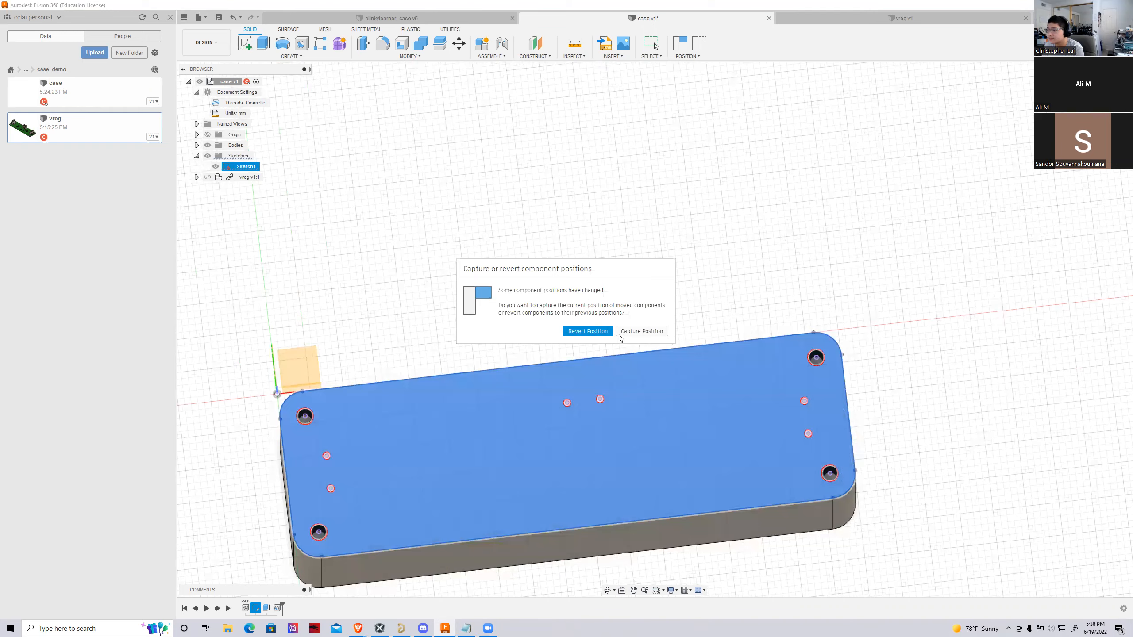
click(587, 331)
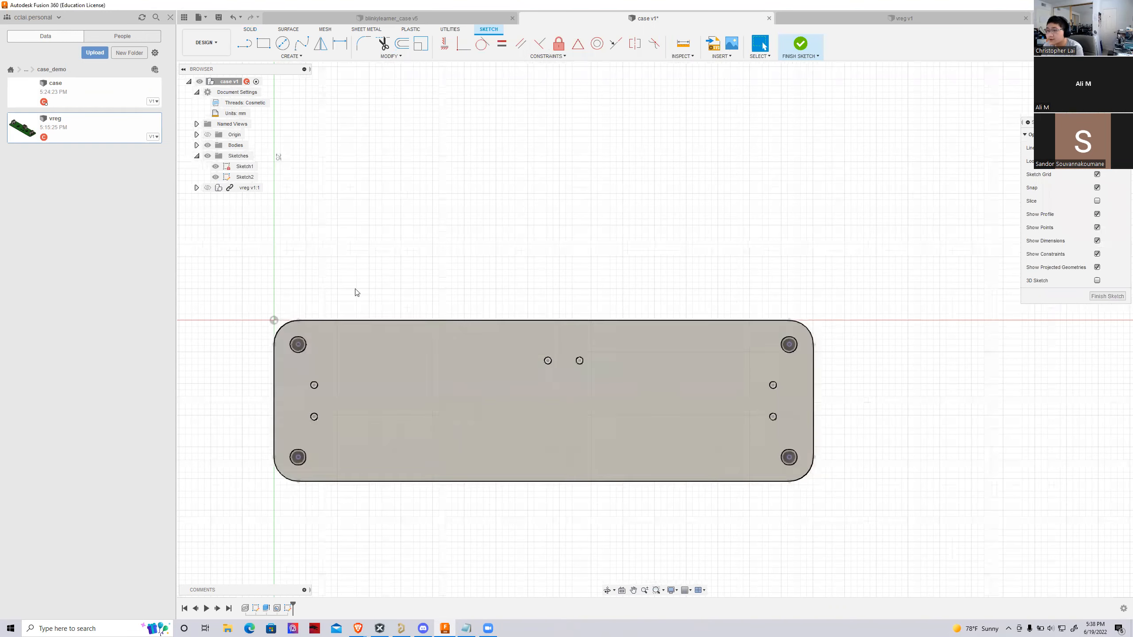
click(215, 166)
scroll(297, 239, down, 3)
scroll(461, 430, up, 3)
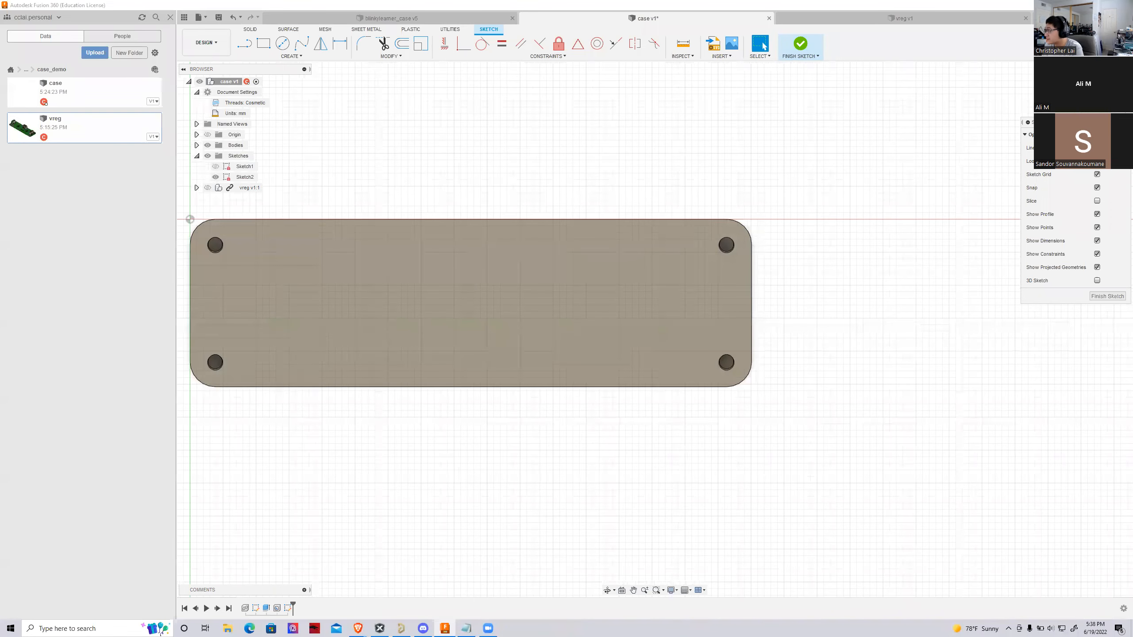
scroll(754, 375, down, 3)
scroll(483, 394, up, 2)
scroll(483, 395, up, 1)
scroll(485, 365, up, 2)
scroll(356, 366, down, 1)
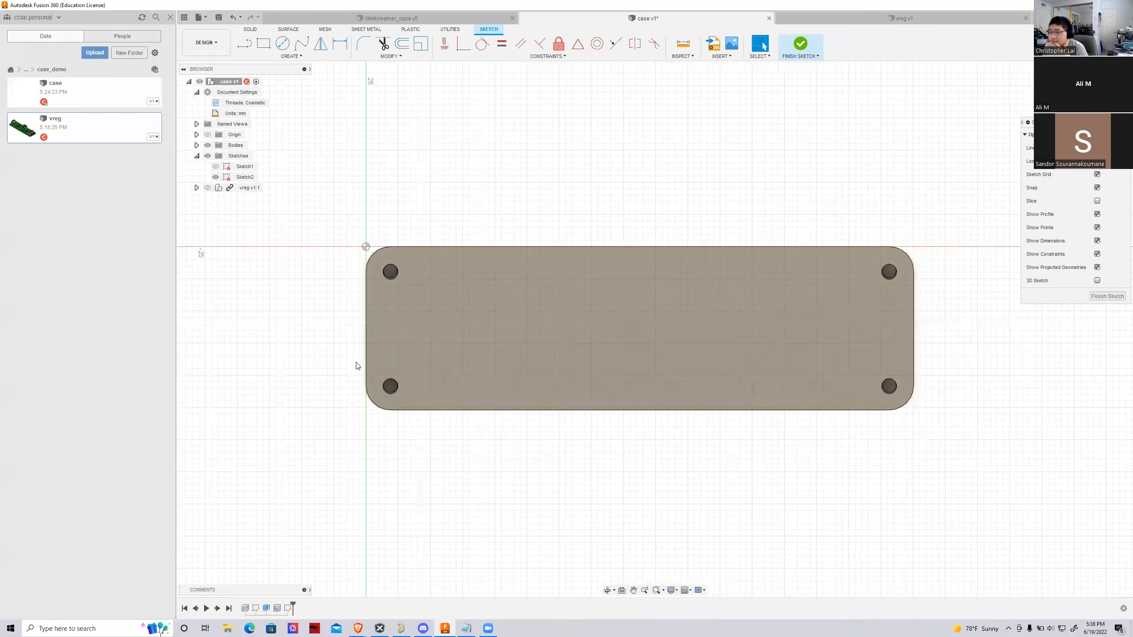
scroll(508, 331, up, 2)
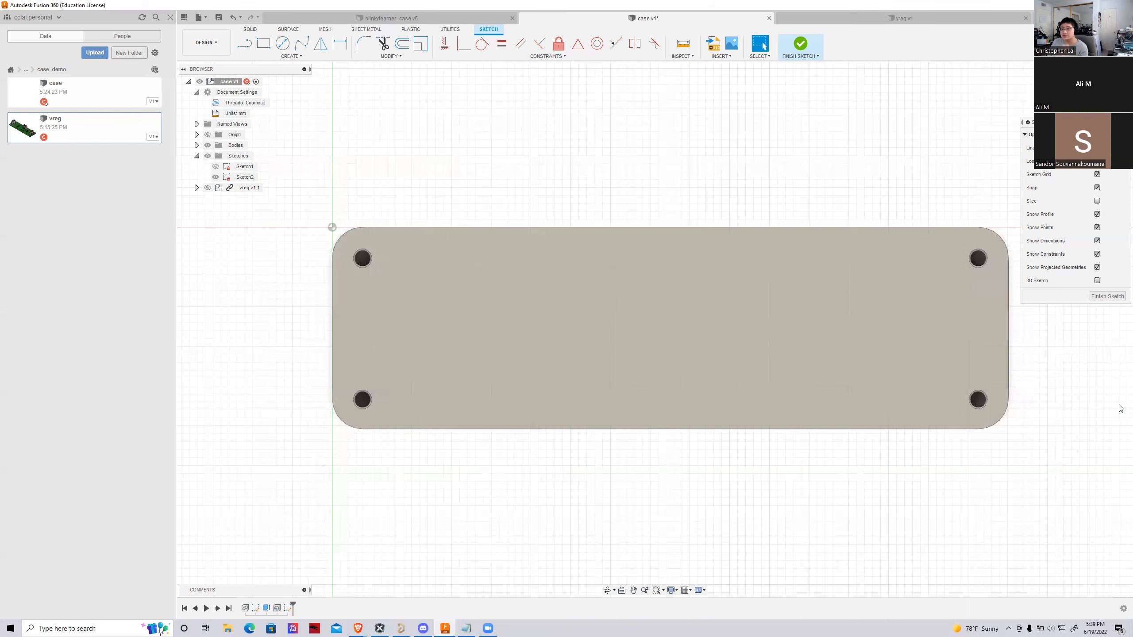
click(455, 302)
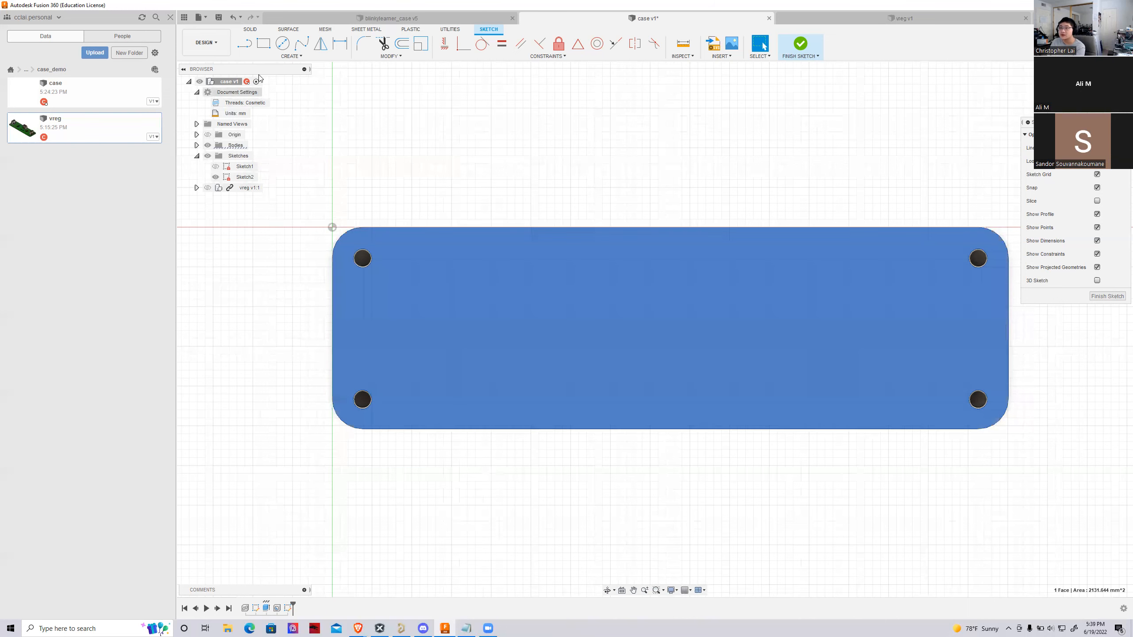
click(264, 44)
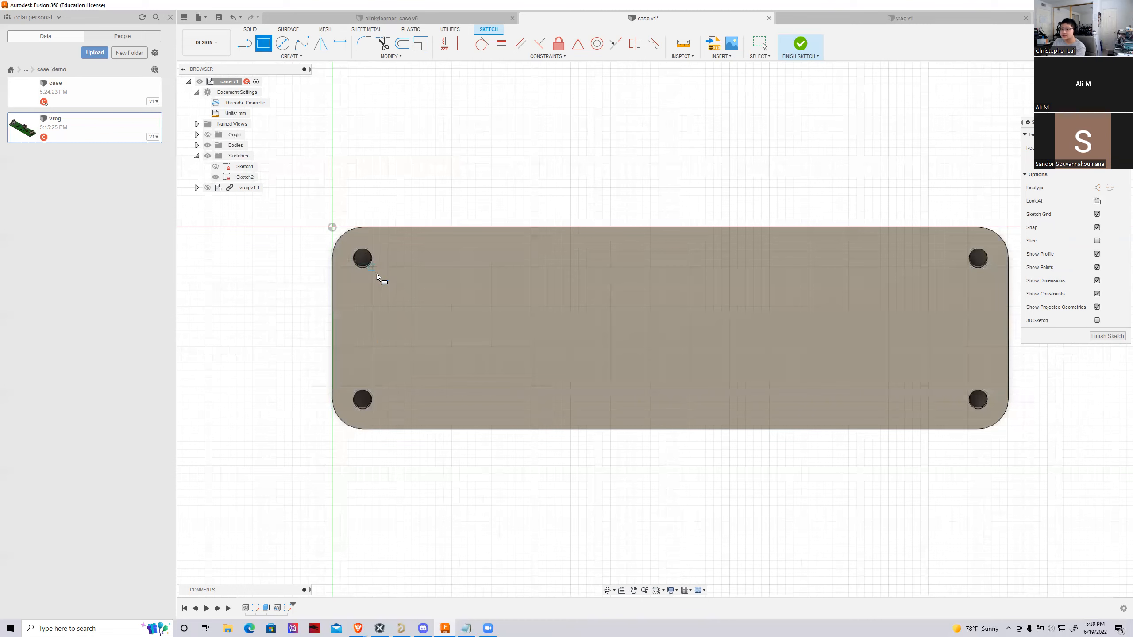
key(Escape)
scroll(273, 297, down, 2)
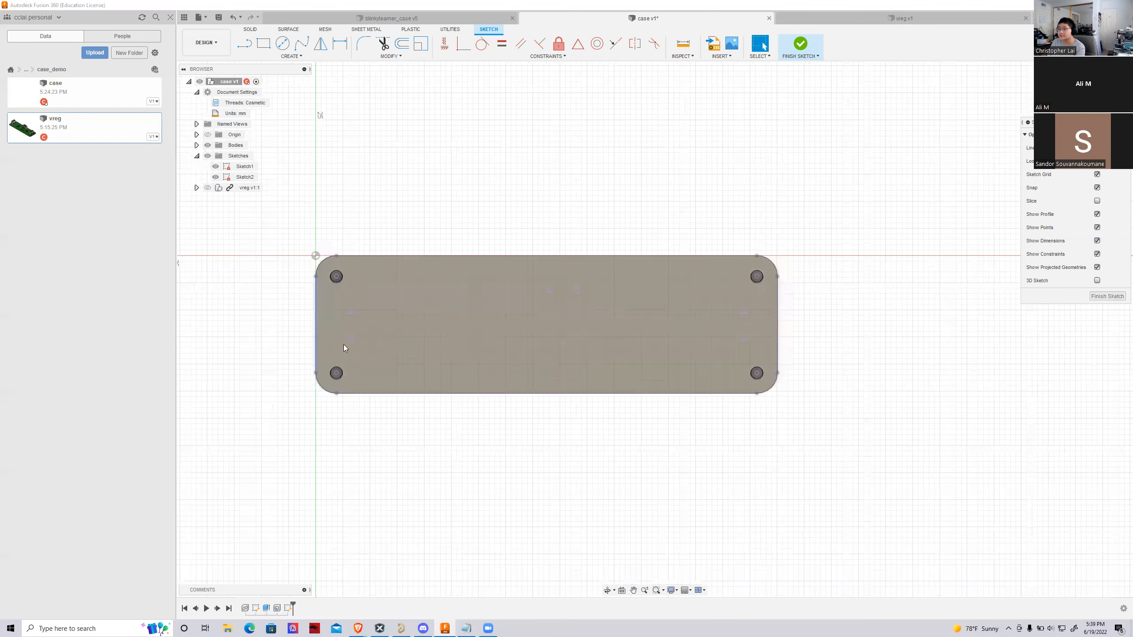
scroll(442, 406, up, 2)
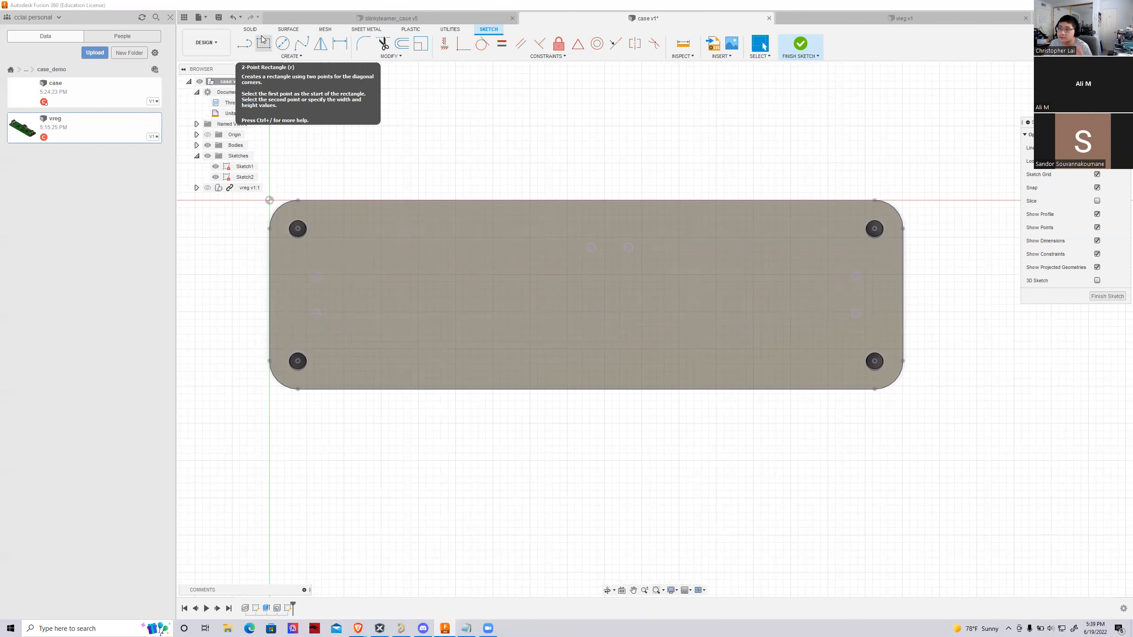
click(263, 42)
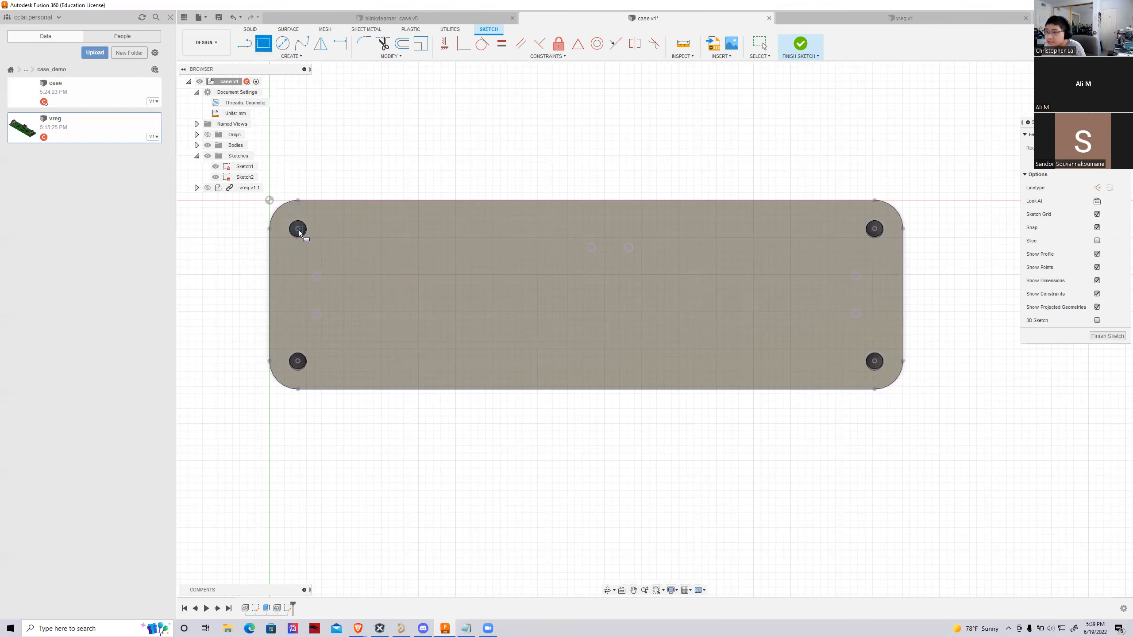
scroll(354, 249, up, 2)
key(Escape)
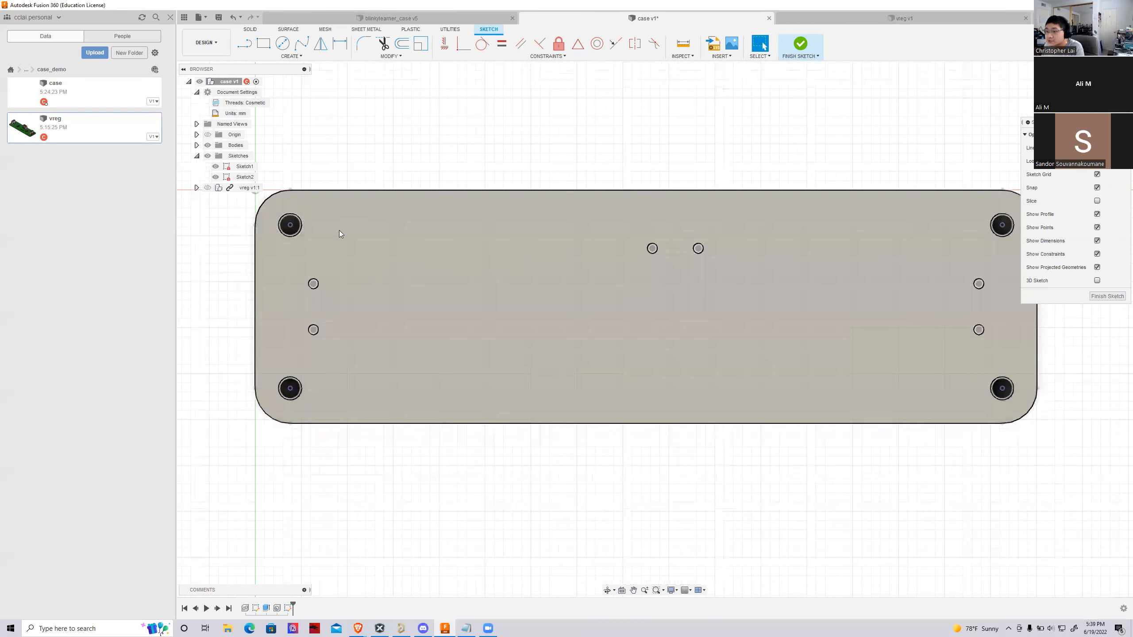
Show the vreg component, project its board face's outline and holes into Sketch2, and hide Sketch1 and the component
scroll(340, 256, down, 1)
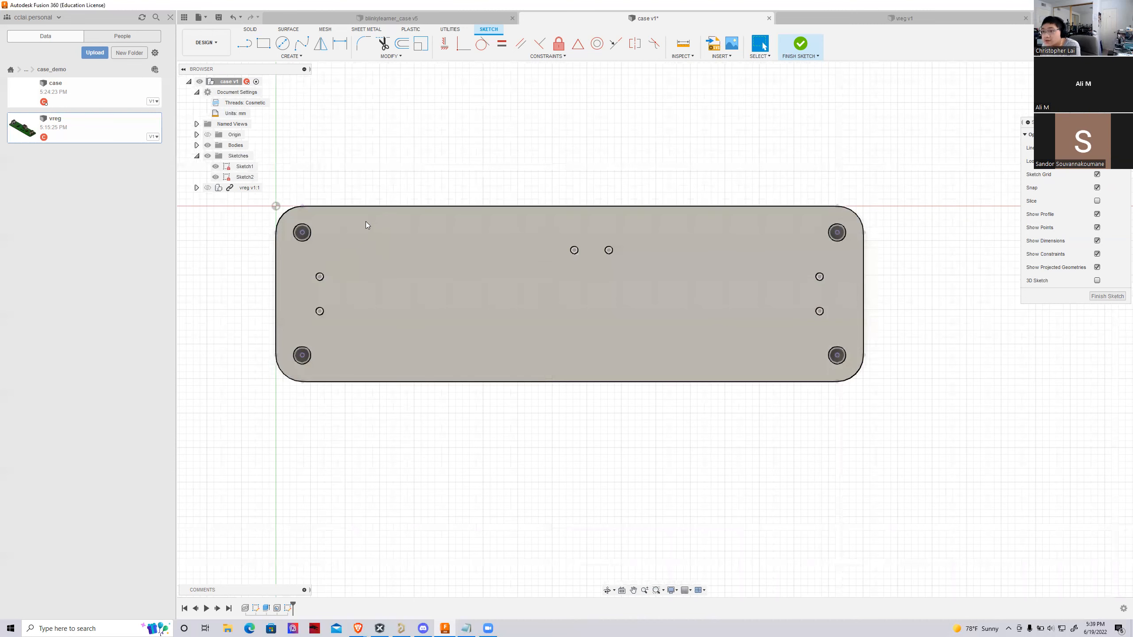
click(207, 188)
click(368, 250)
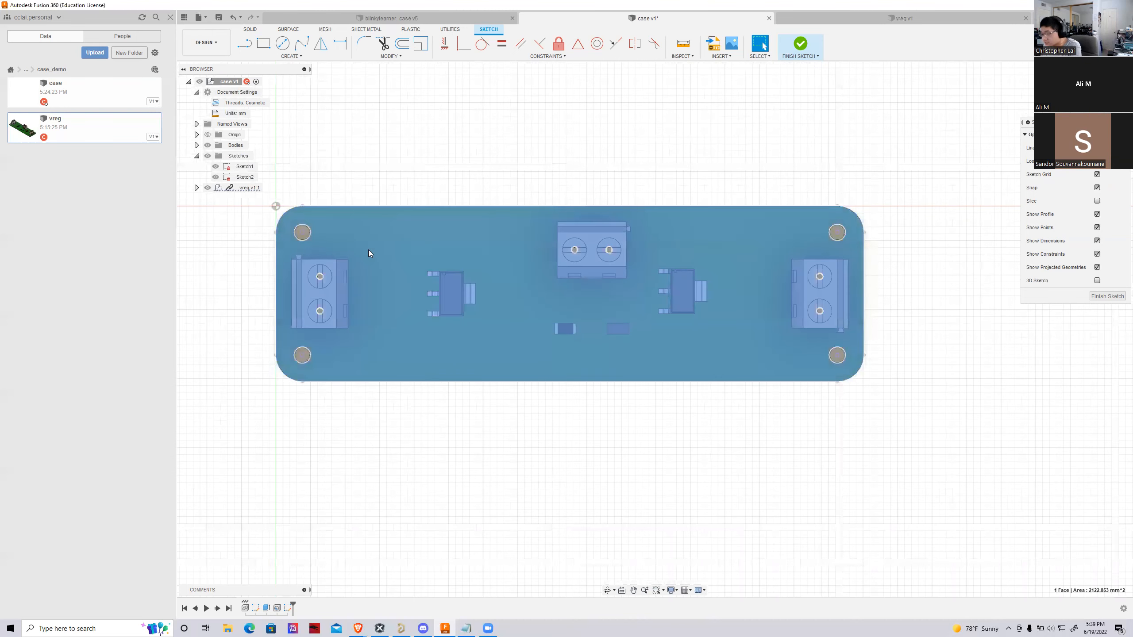
click(215, 166)
click(216, 176)
scroll(357, 294, up, 2)
click(207, 188)
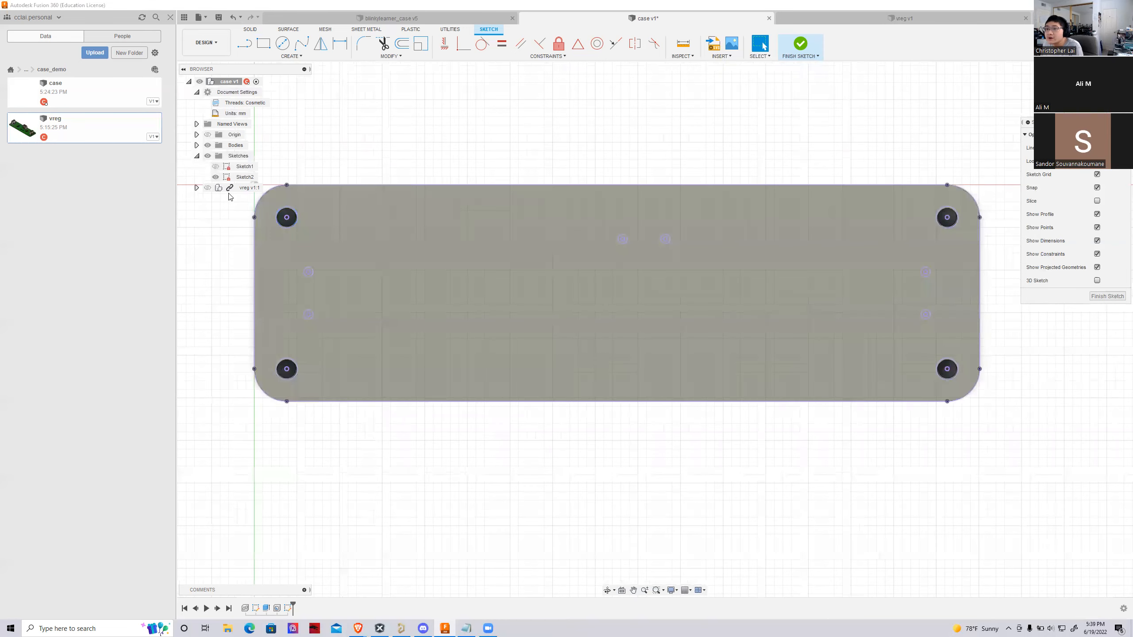
Sketch a two-point rectangle between the centres of two diagonally opposite corner holes on the block's top face
click(287, 217)
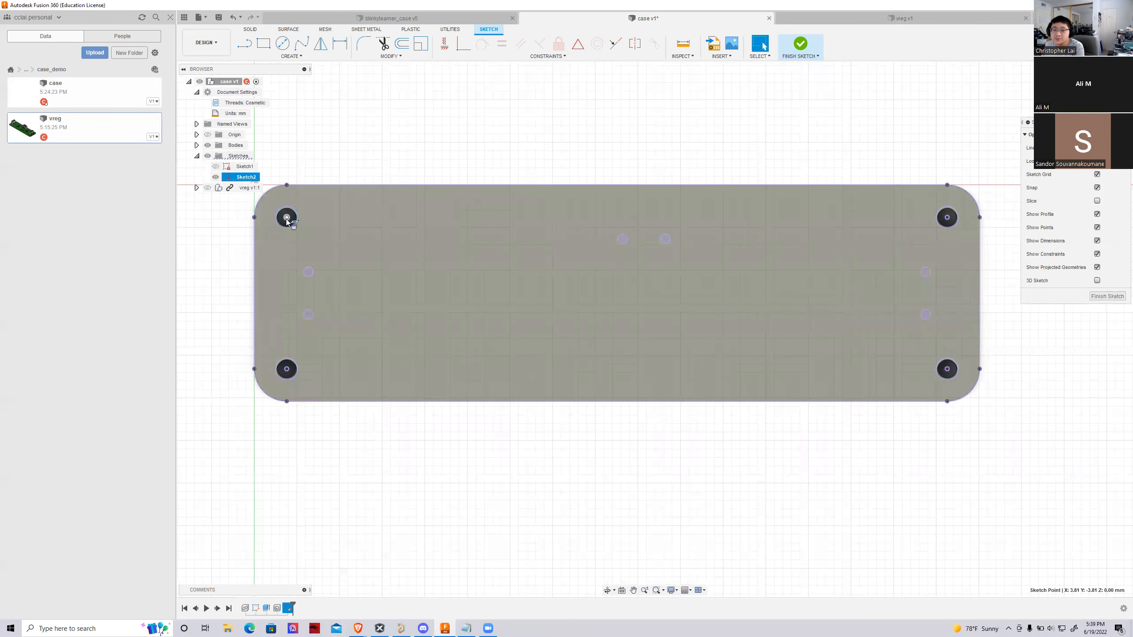
key(r)
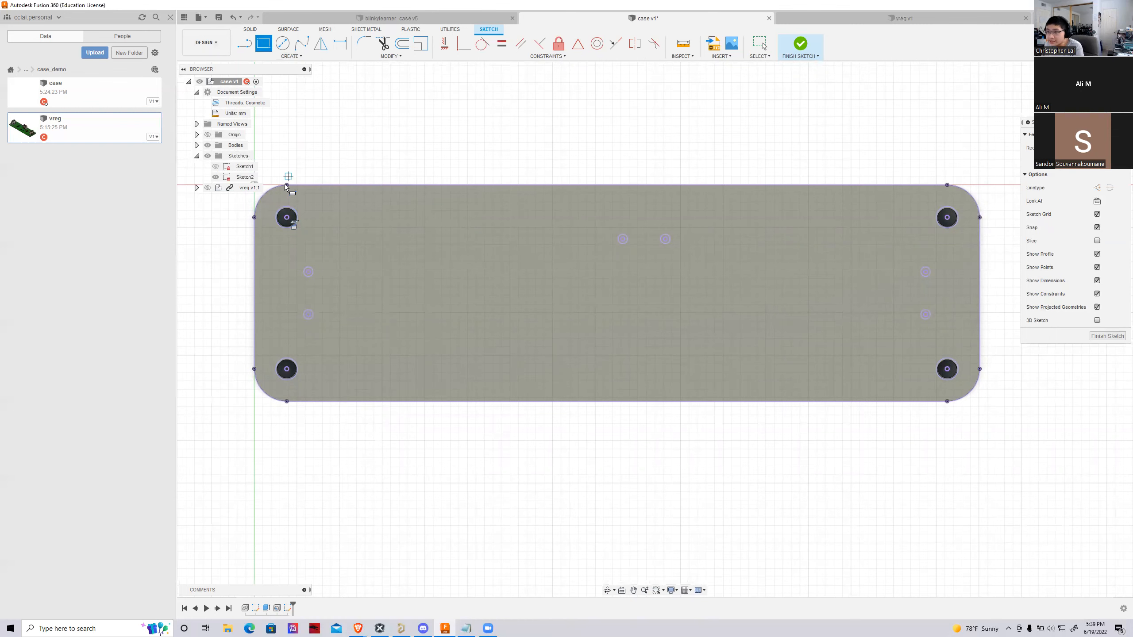
click(286, 217)
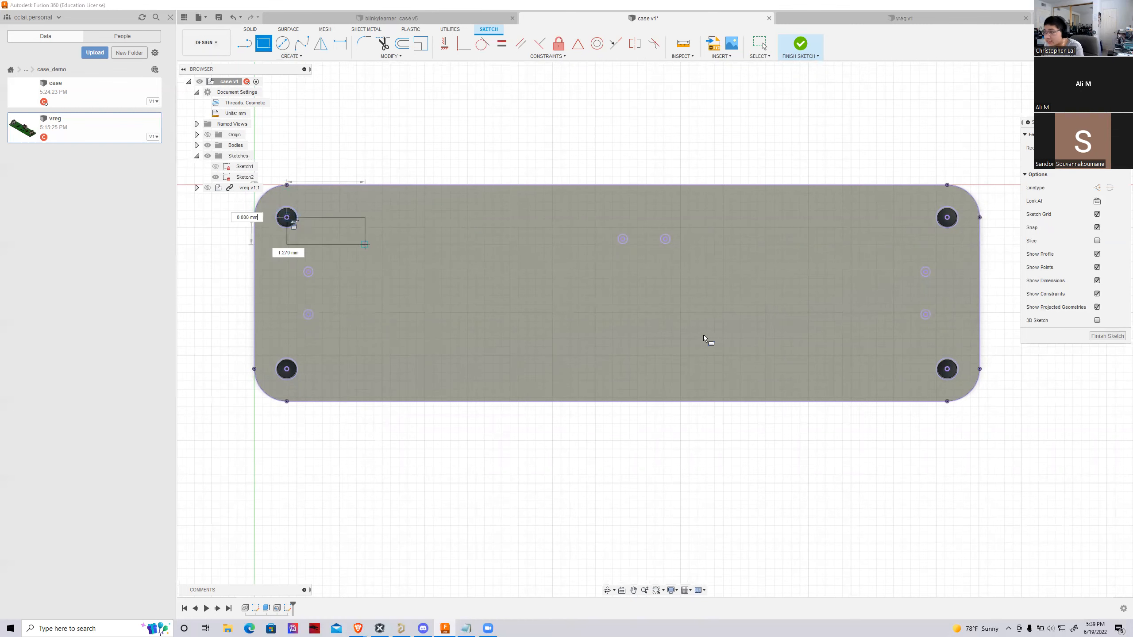
click(947, 370)
key(Escape)
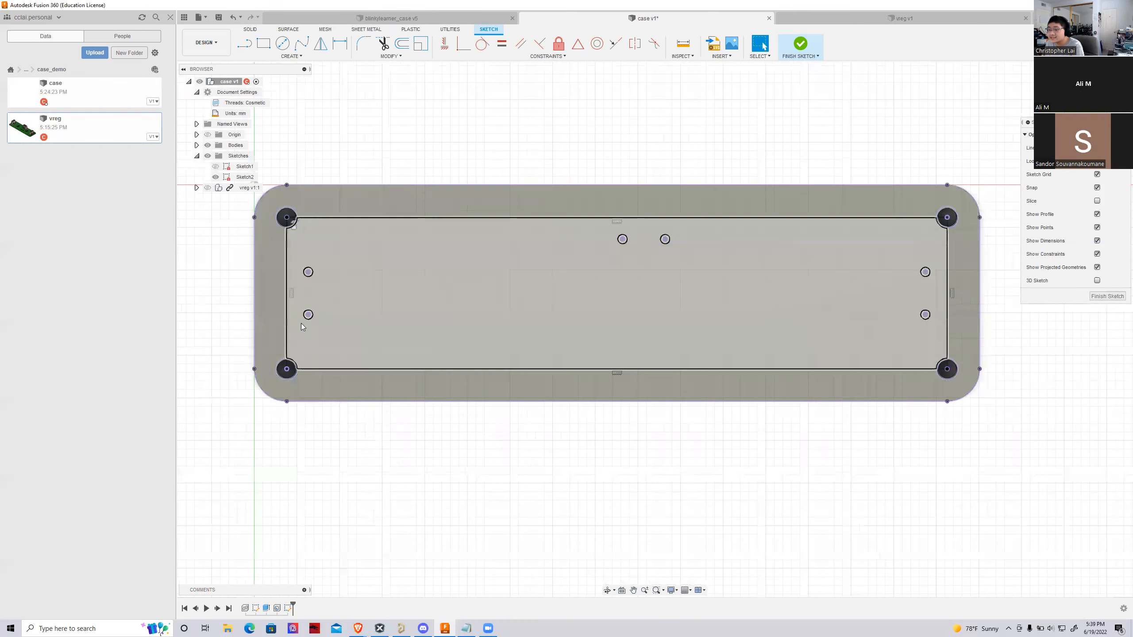
scroll(303, 321, up, 2)
scroll(311, 315, down, 2)
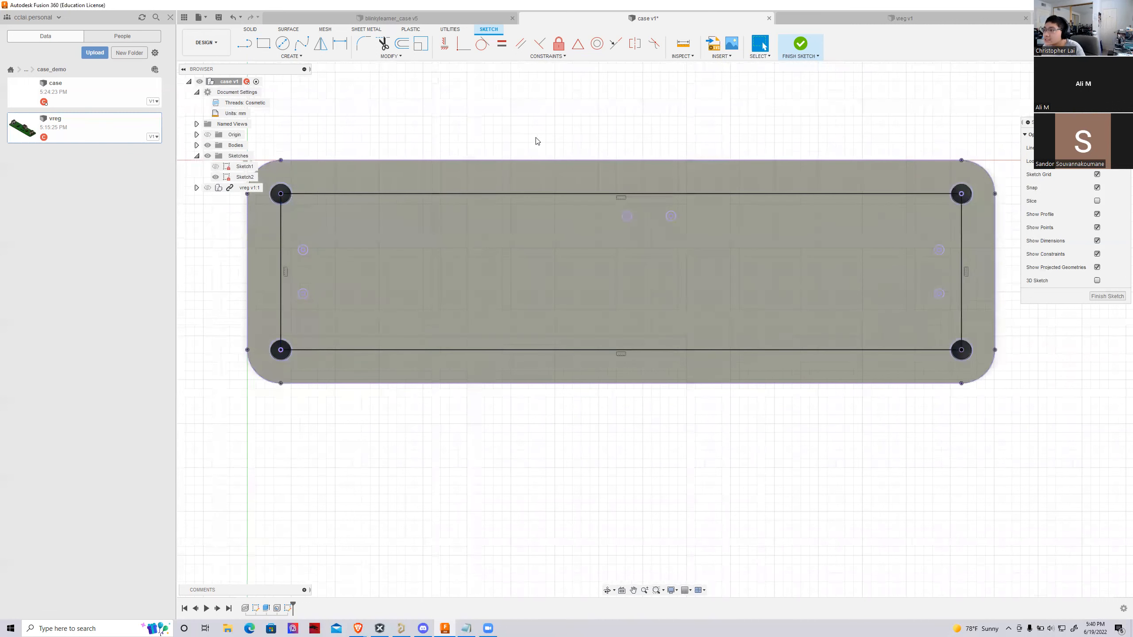
scroll(290, 200, up, 3)
scroll(296, 205, down, 1)
scroll(442, 256, down, 2)
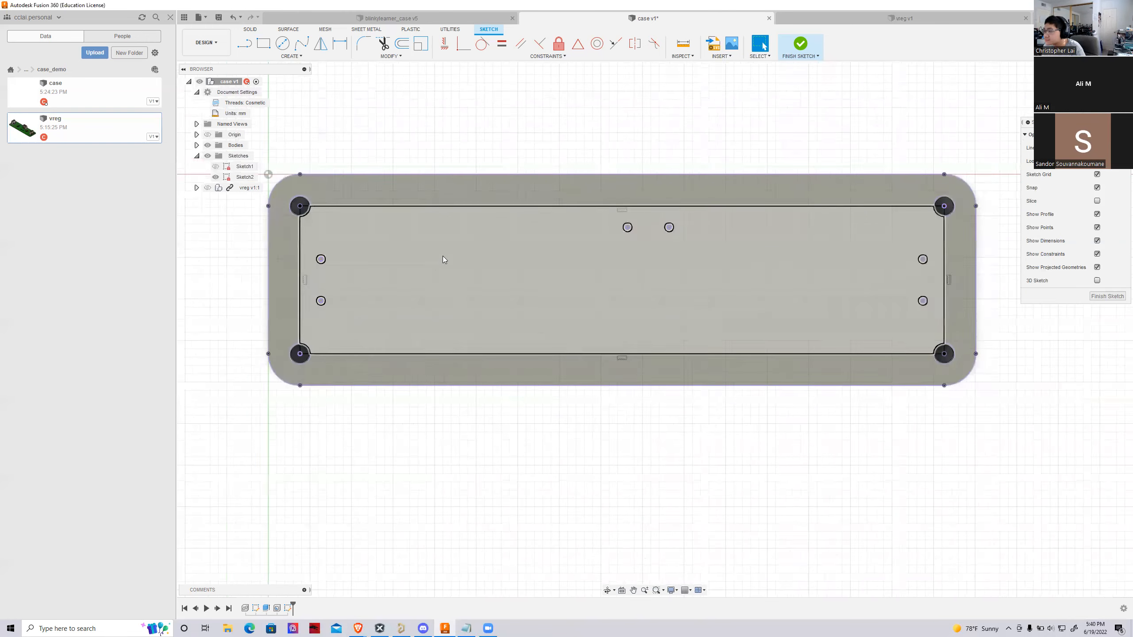
scroll(677, 277, up, 1)
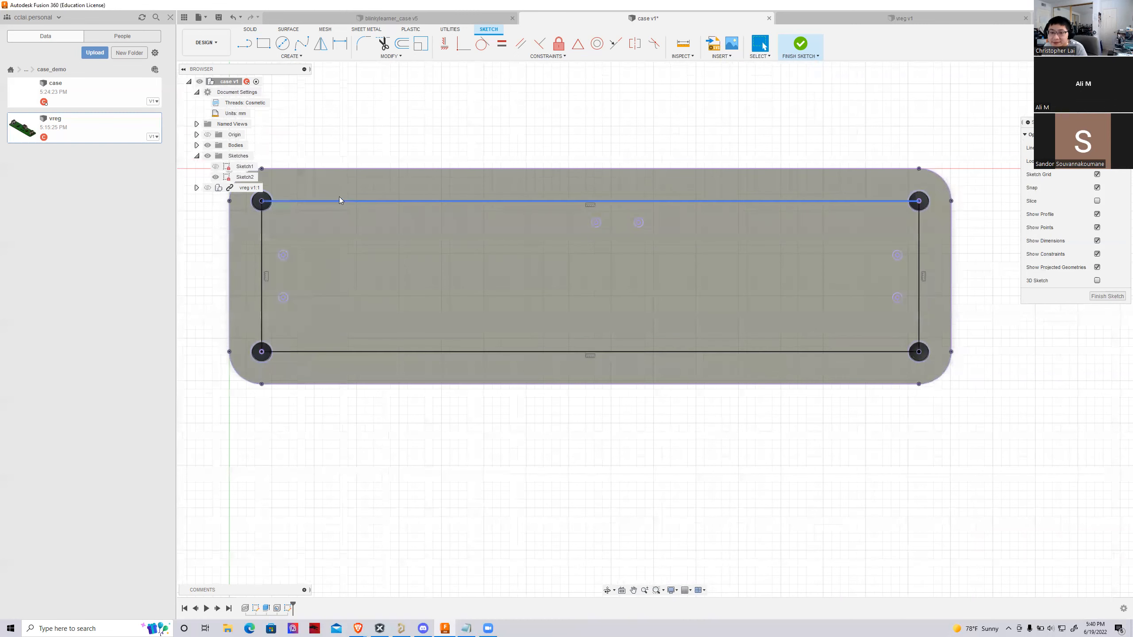
scroll(384, 261, down, 1)
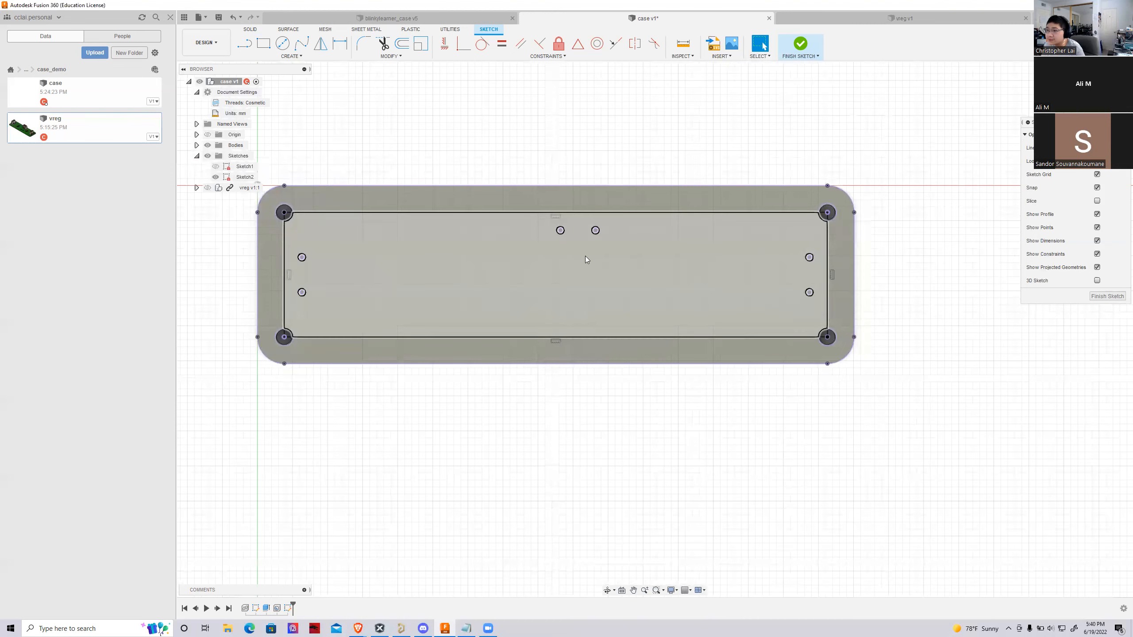
scroll(670, 206, up, 1)
scroll(670, 206, down, 2)
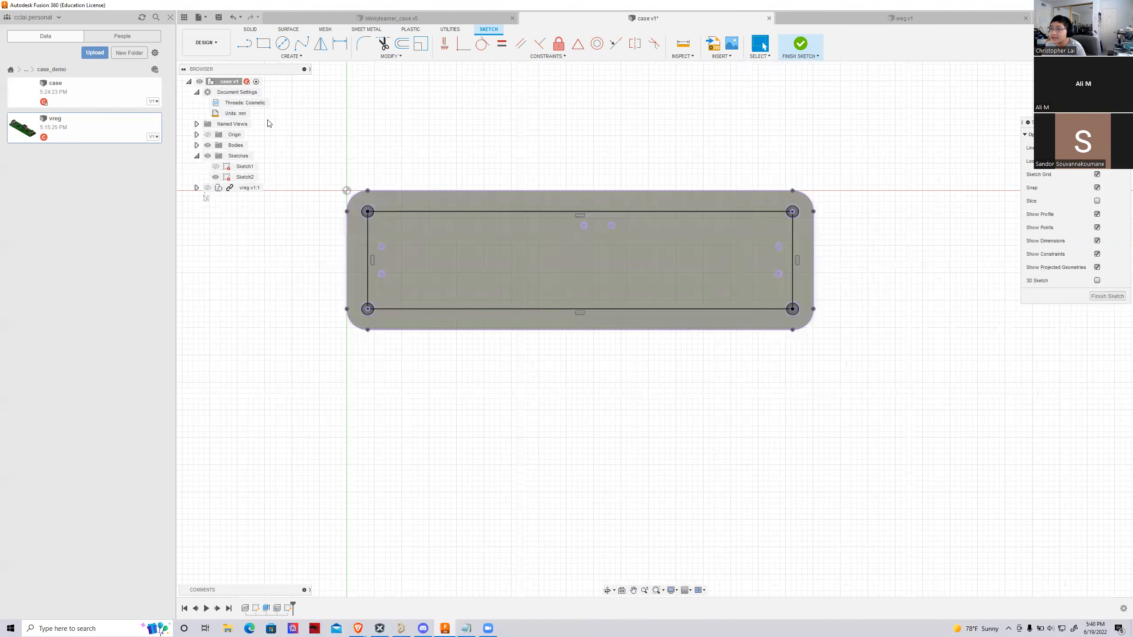
Sketch circles centred on the two corner holes at the block's origin end, each sized to meet the rounded corner's outer edge
click(283, 43)
scroll(346, 177, up, 2)
scroll(382, 255, up, 2)
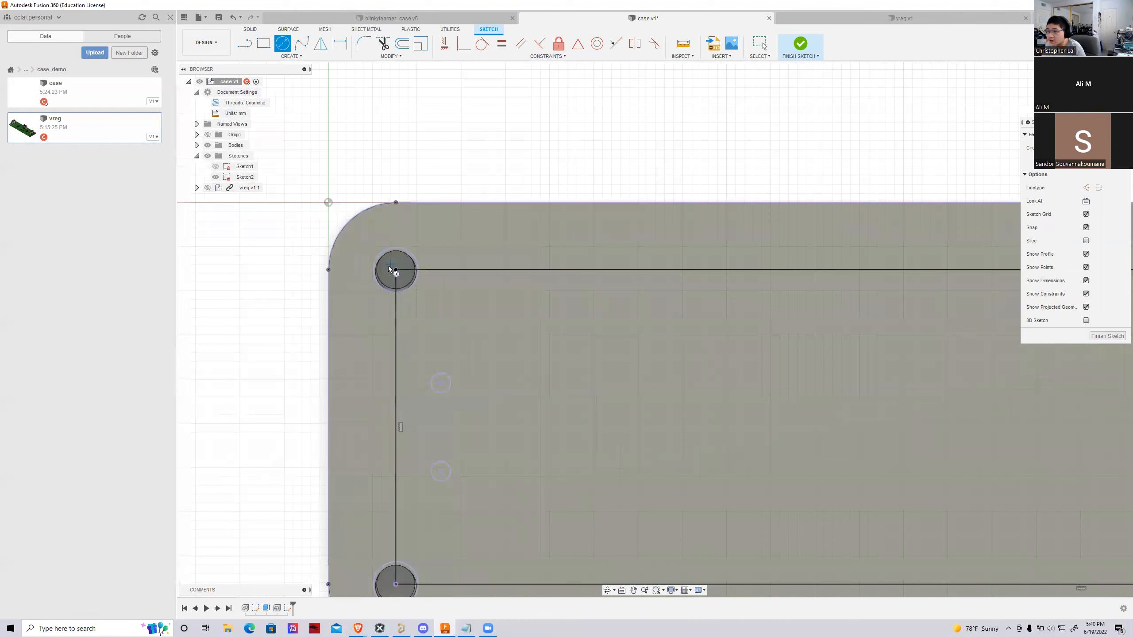
click(395, 271)
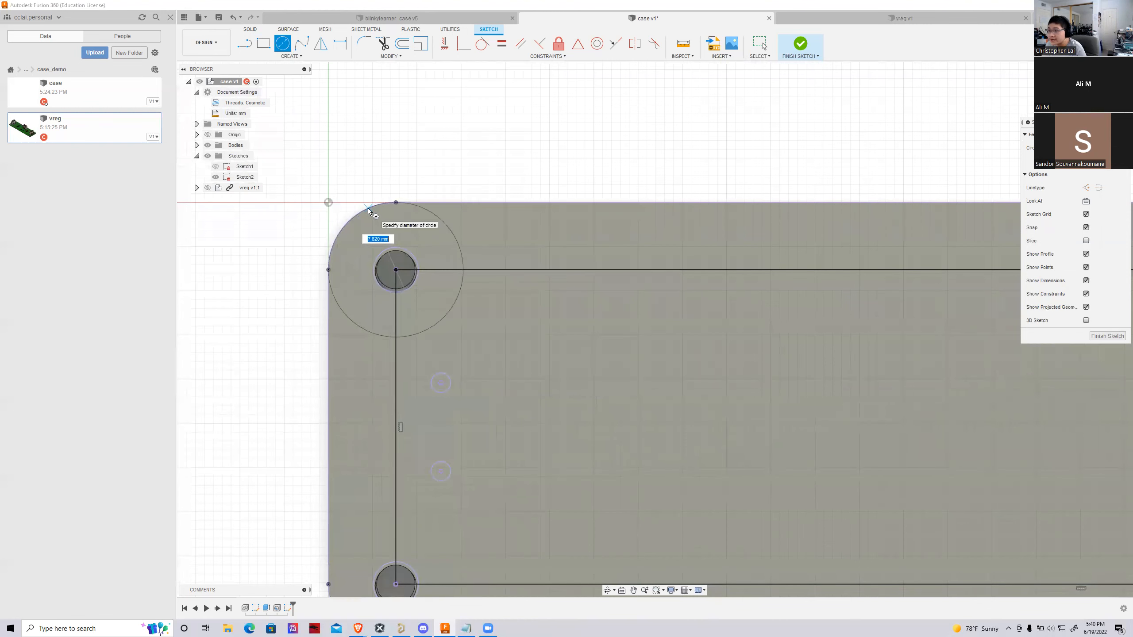
click(369, 212)
scroll(408, 290, down, 2)
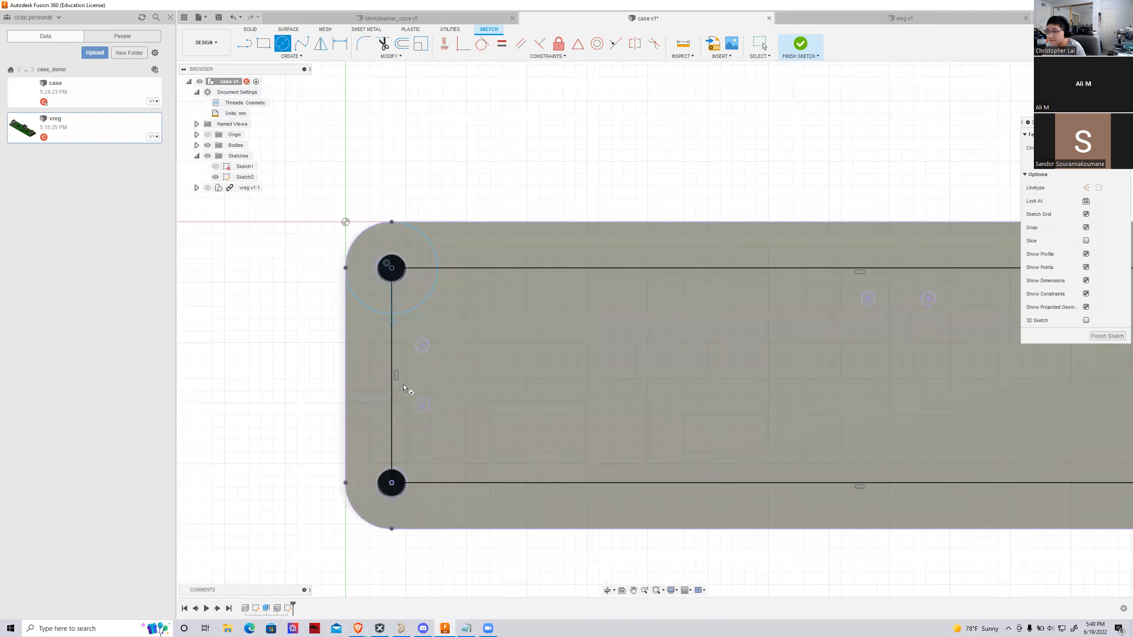
click(391, 483)
click(359, 516)
scroll(288, 467, up, 2)
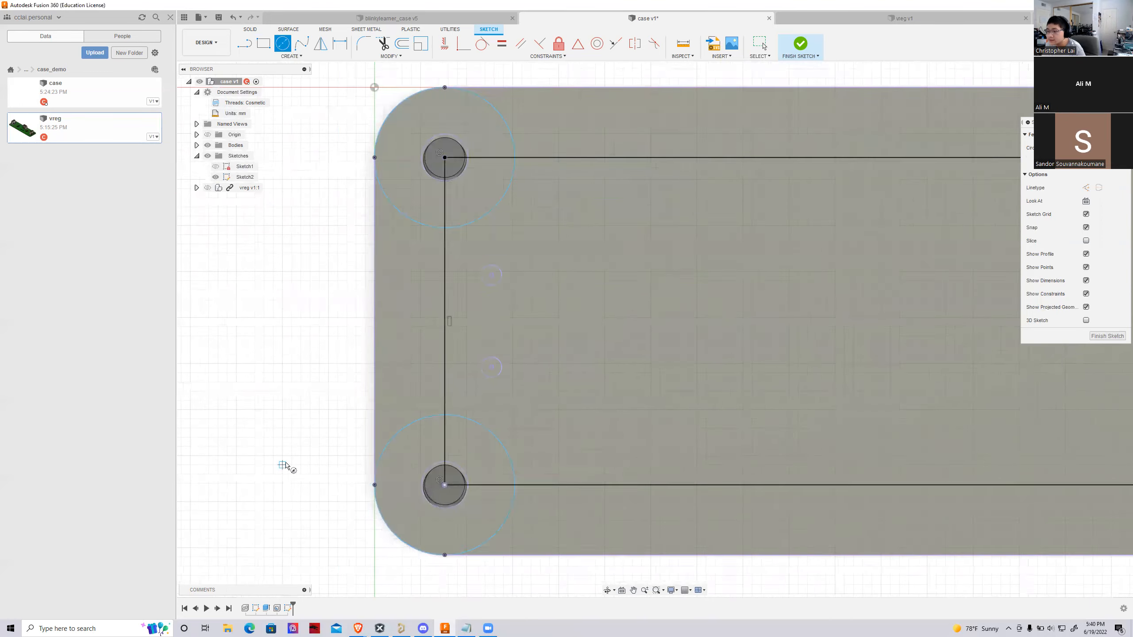
Sketch matching circles around the two corner holes at the block's opposite end, reaching the rounded outer edge, and end the circle command
scroll(313, 455, down, 4)
scroll(995, 339, up, 1)
scroll(890, 357, down, 2)
scroll(822, 319, up, 3)
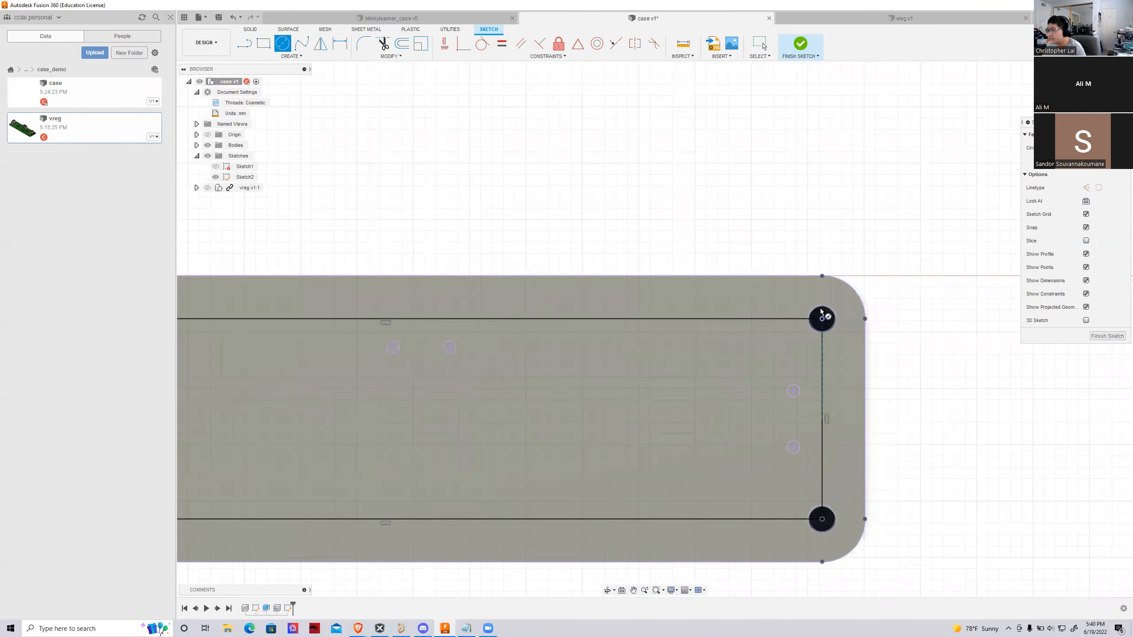
click(822, 319)
click(865, 318)
click(822, 519)
click(862, 545)
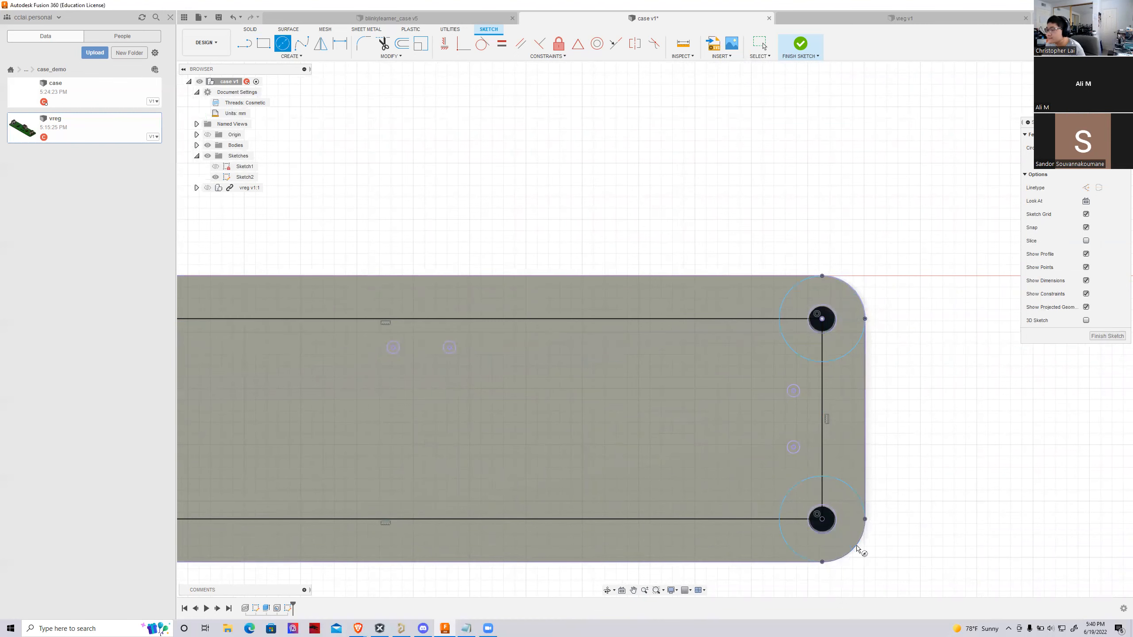
scroll(914, 422, down, 4)
key(Escape)
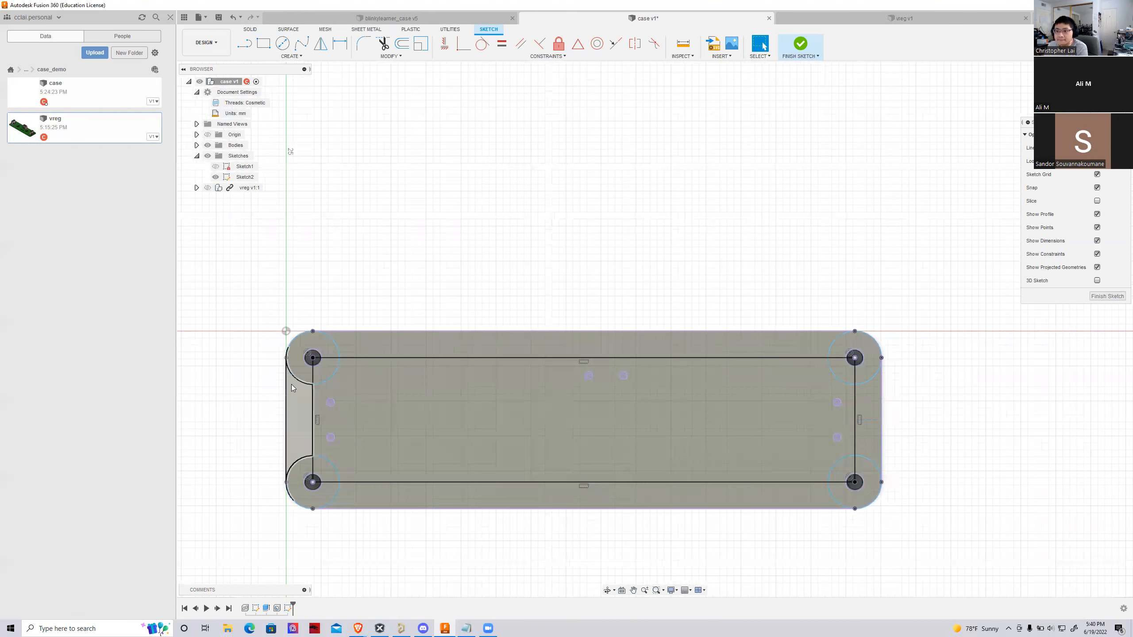
Select the inner profile bounded by the rectangle and the four corner circles, and finish the sketch
scroll(313, 360, up, 3)
scroll(313, 360, down, 2)
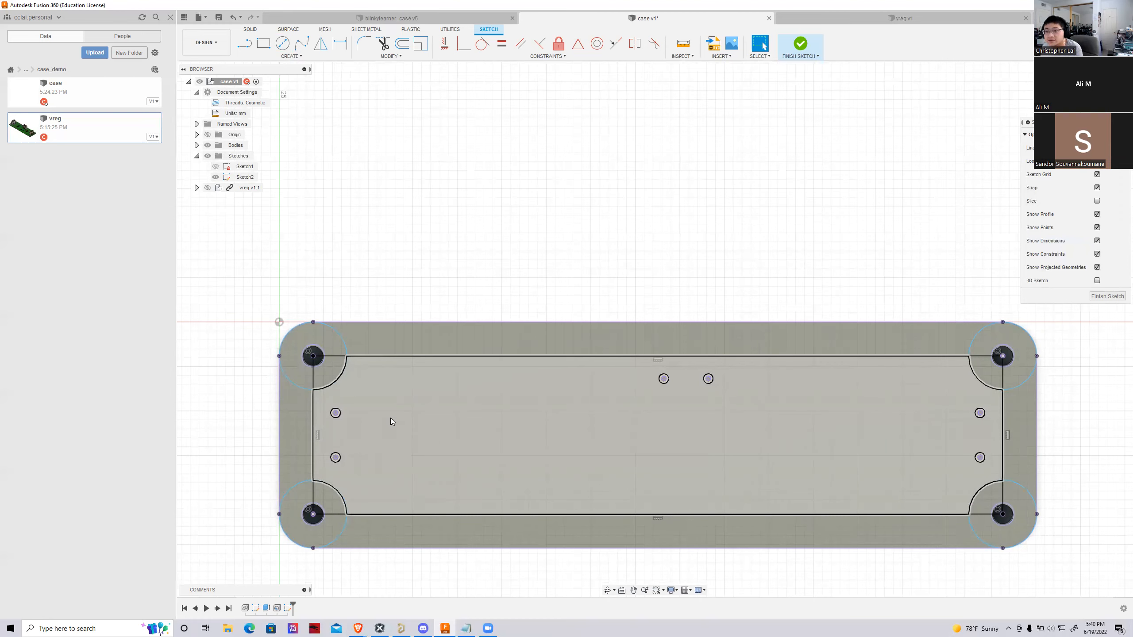
scroll(307, 361, up, 2)
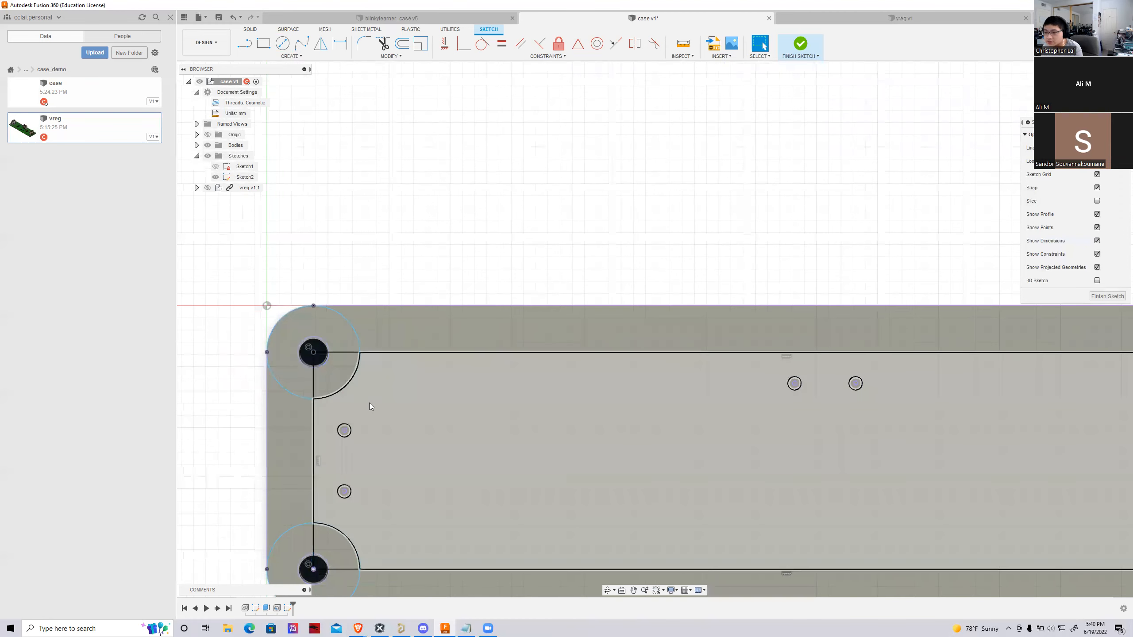
click(369, 403)
scroll(349, 404, down, 2)
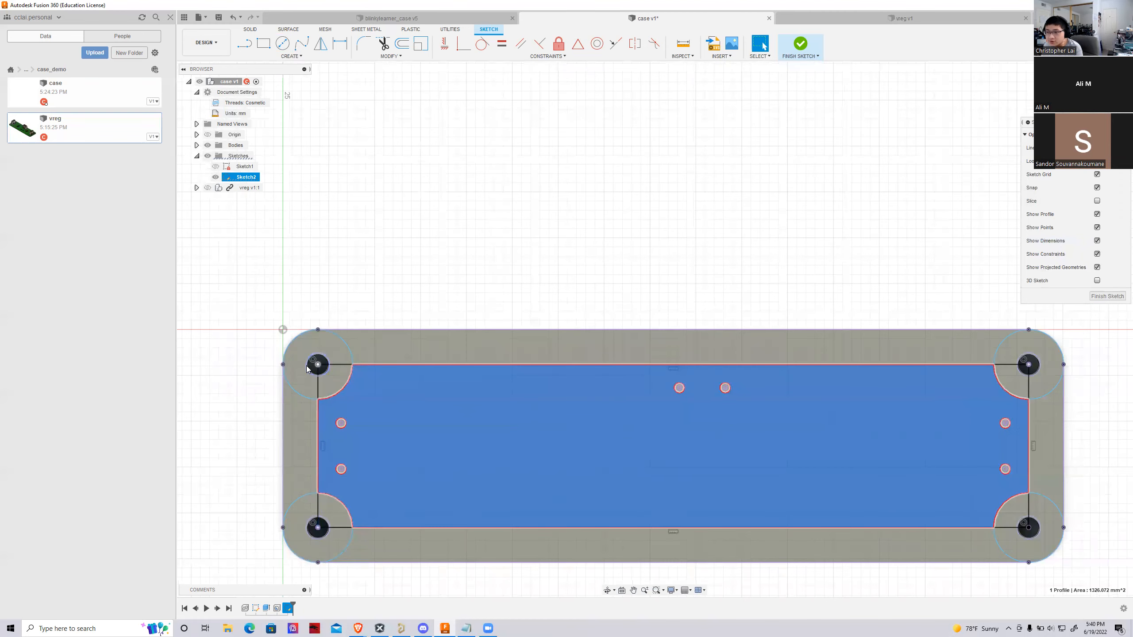
scroll(307, 375, up, 3)
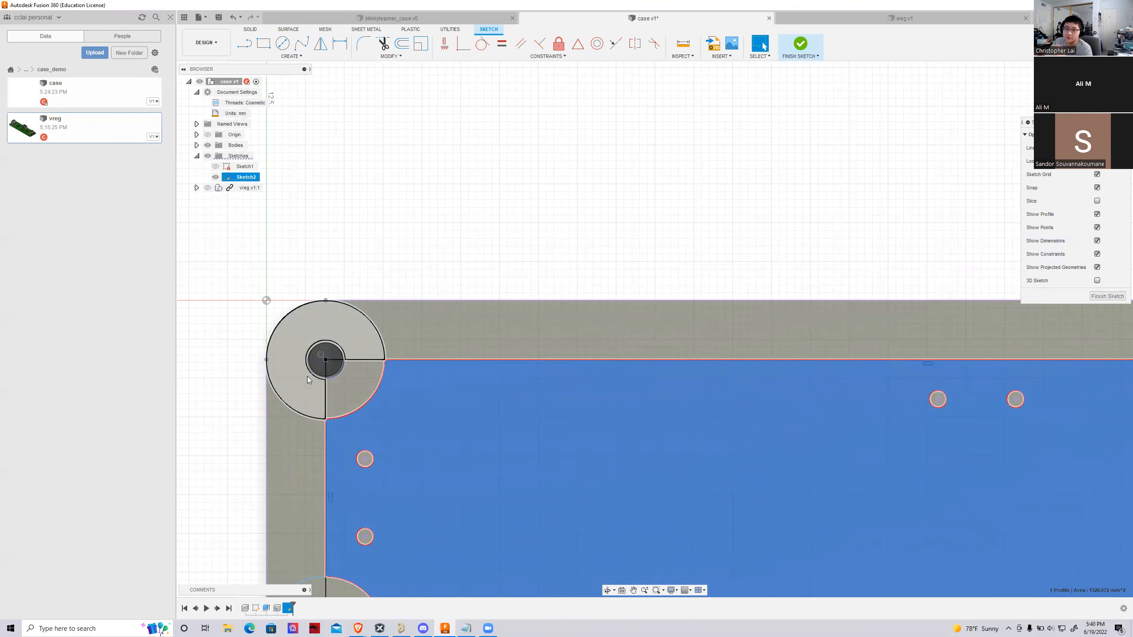
scroll(307, 376, down, 4)
scroll(634, 517, up, 1)
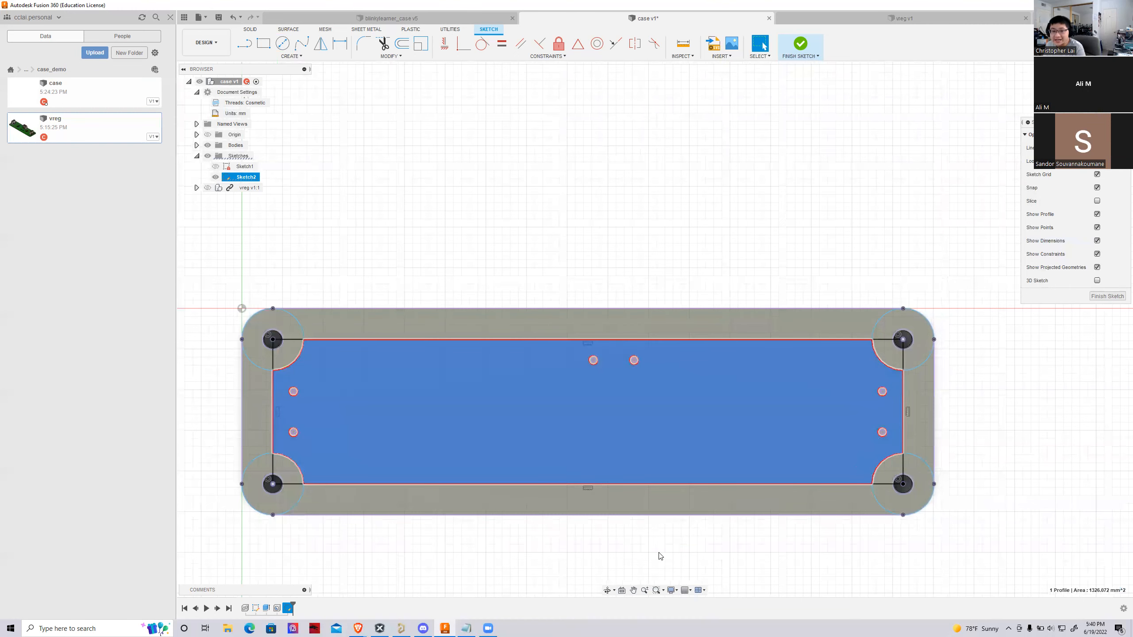
click(801, 44)
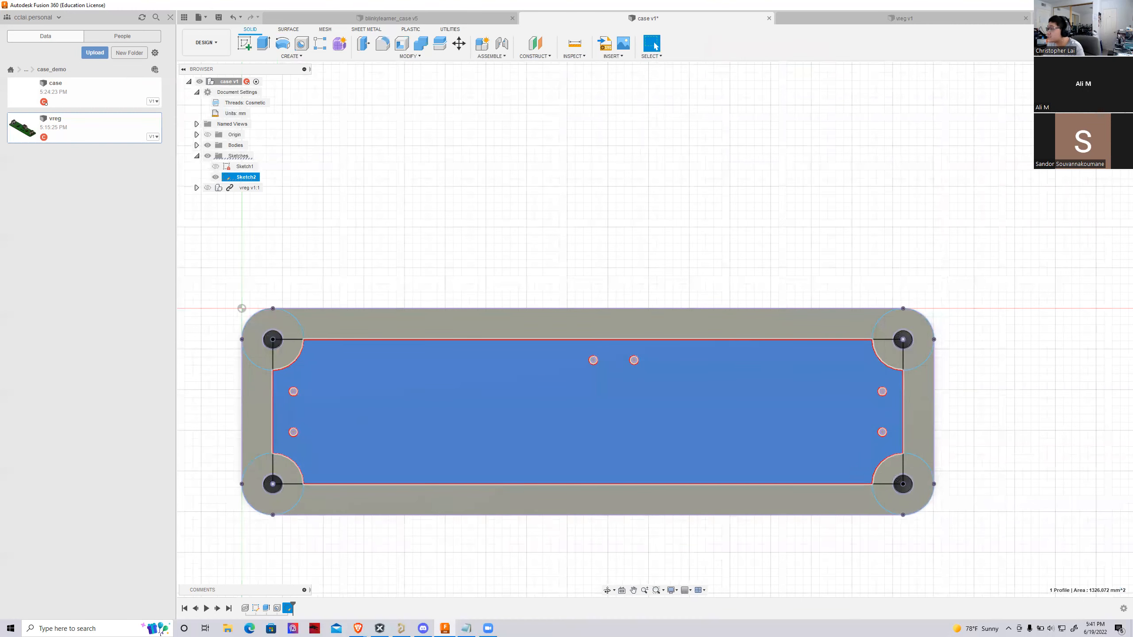
key(e)
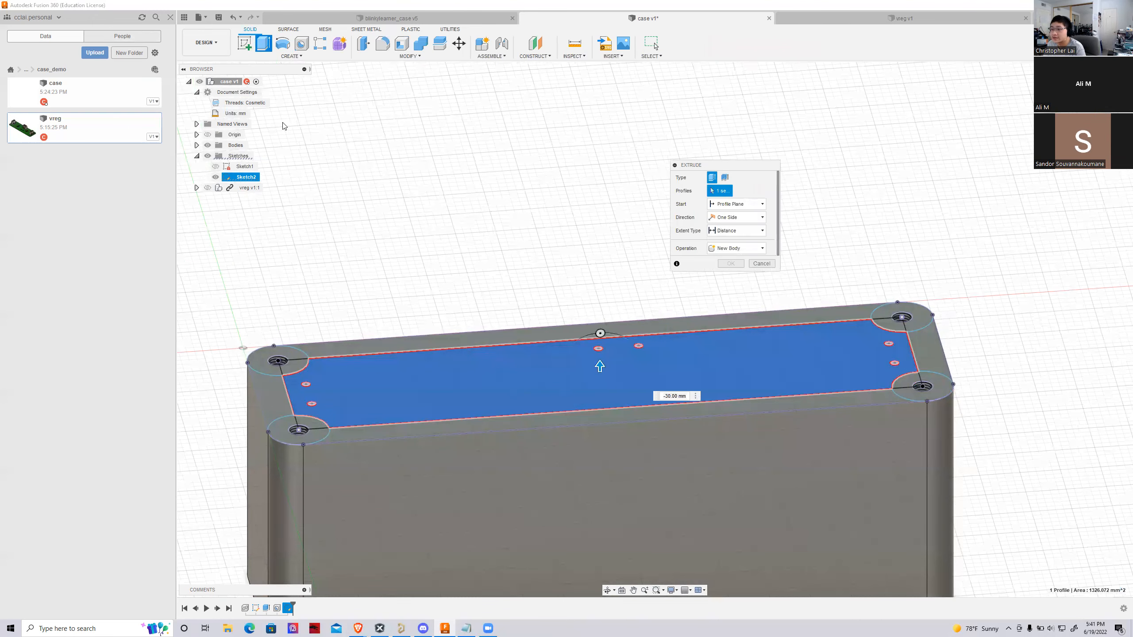
scroll(302, 322, up, 3)
click(308, 427)
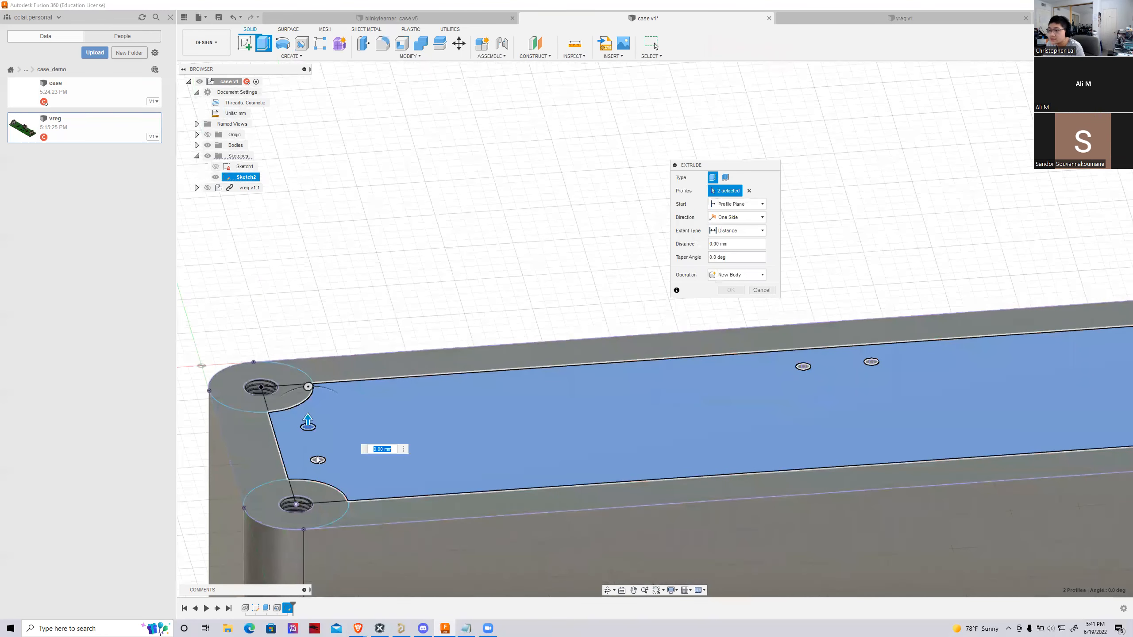
click(318, 460)
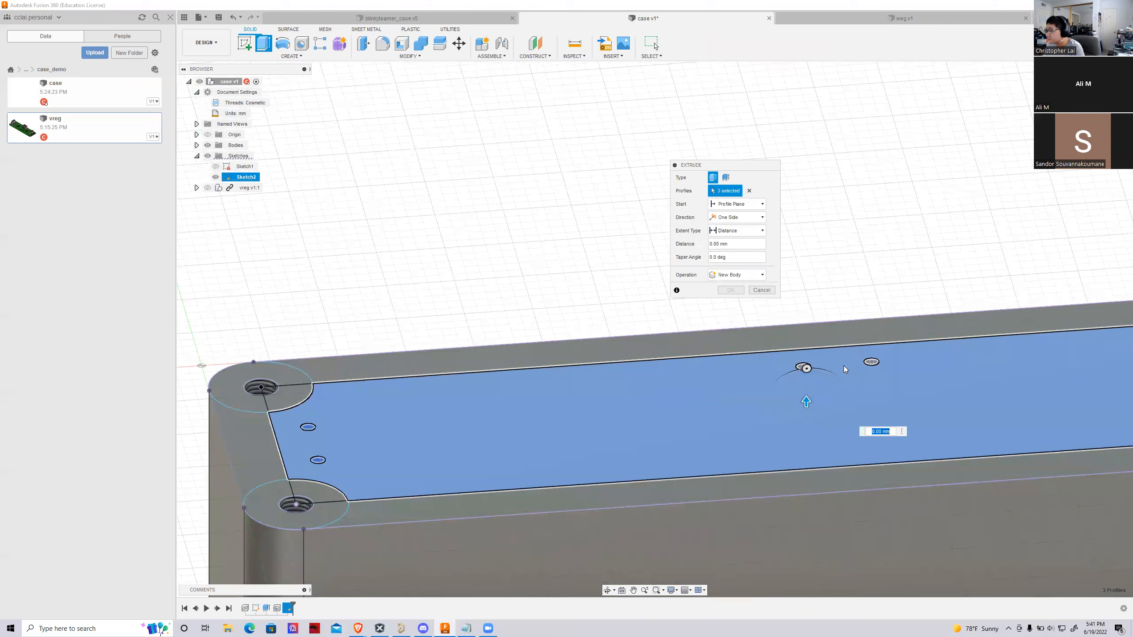
click(870, 362)
click(805, 367)
scroll(430, 435, down, 3)
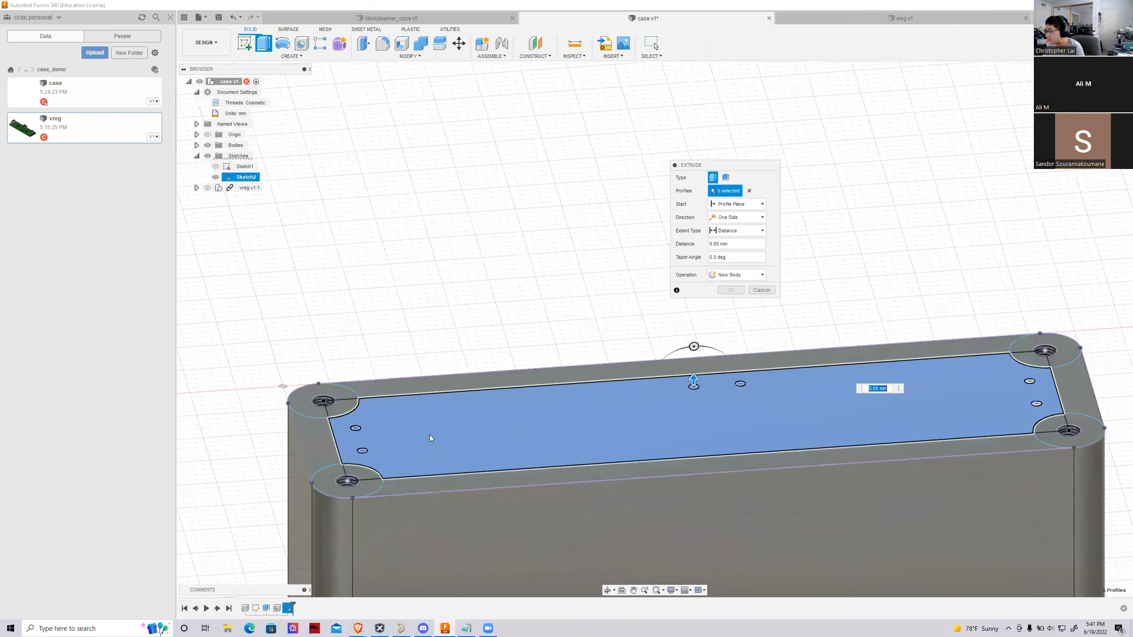
scroll(917, 455, up, 3)
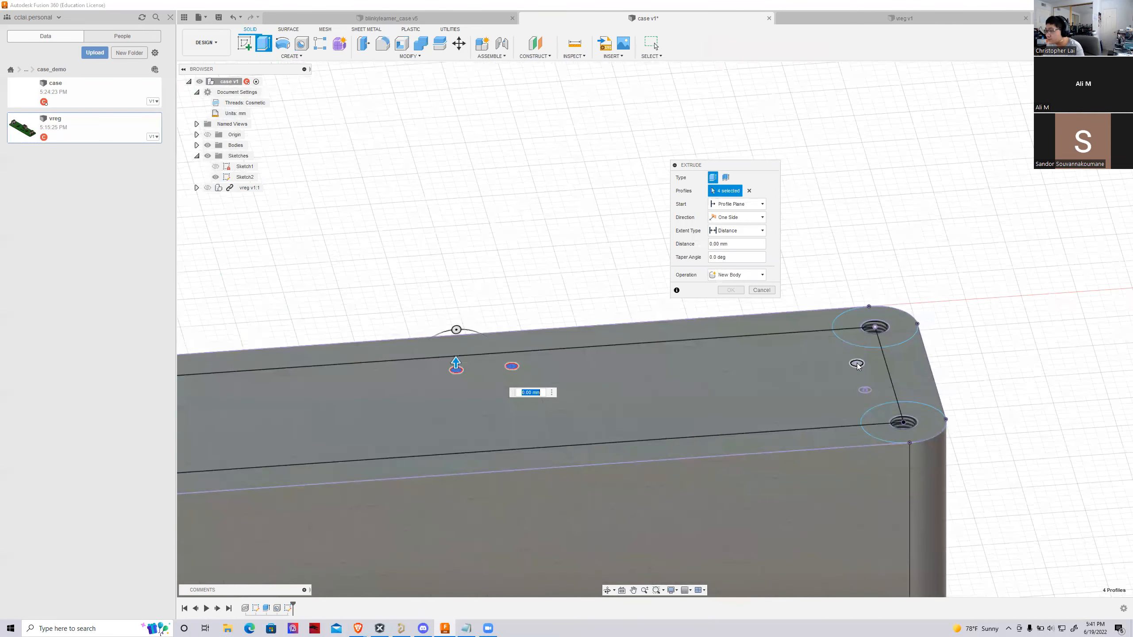
scroll(862, 390, down, 3)
click(758, 402)
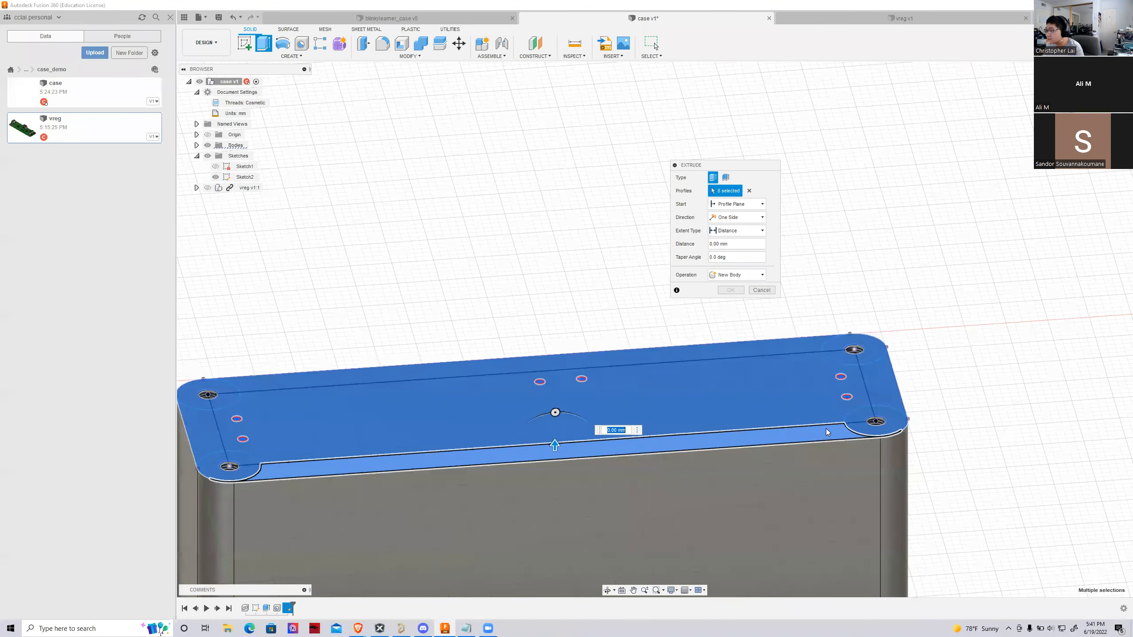
key(Escape)
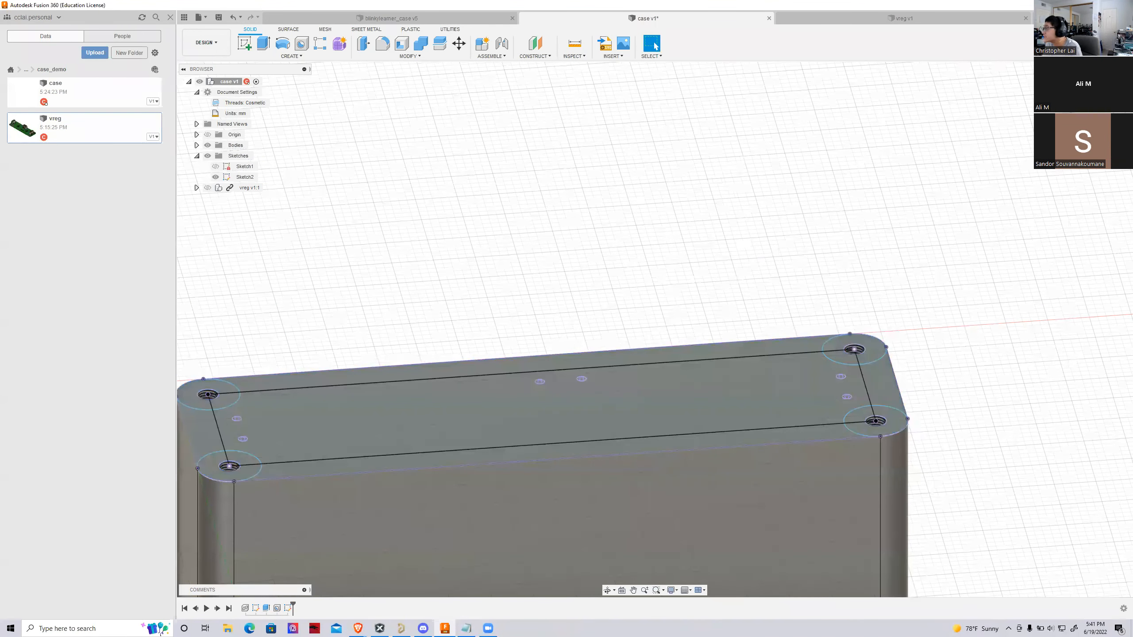
Extrude the inner profile together with its six small hole circles as a 4 mm deep cut into the block's top
shift+middle_drag(655, 339, 651, 420)
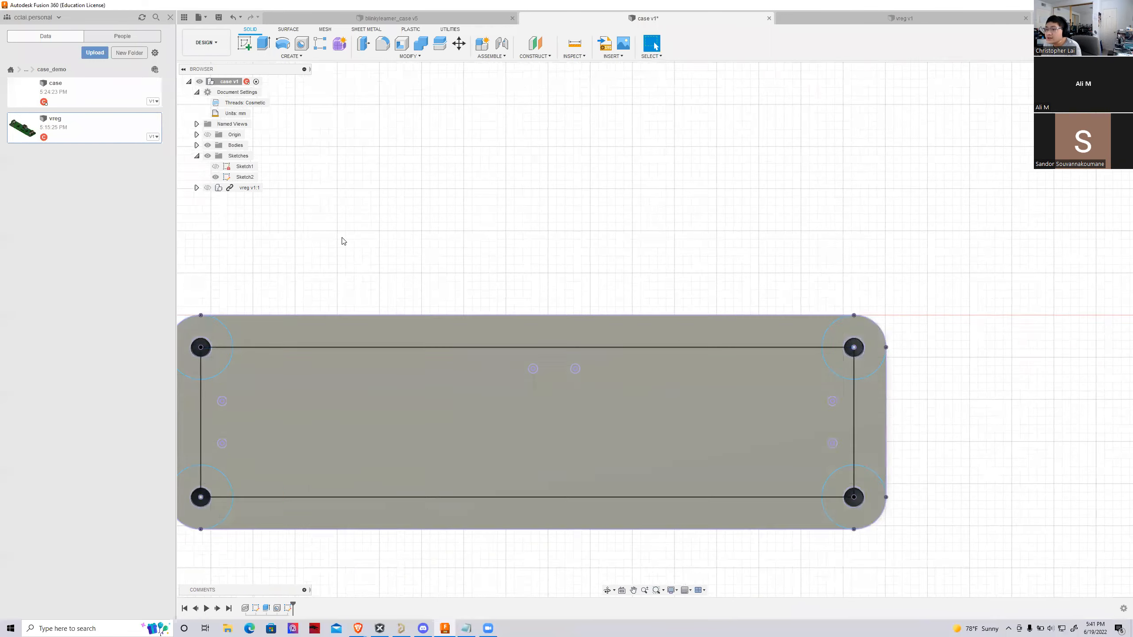
scroll(844, 254, down, 2)
click(260, 48)
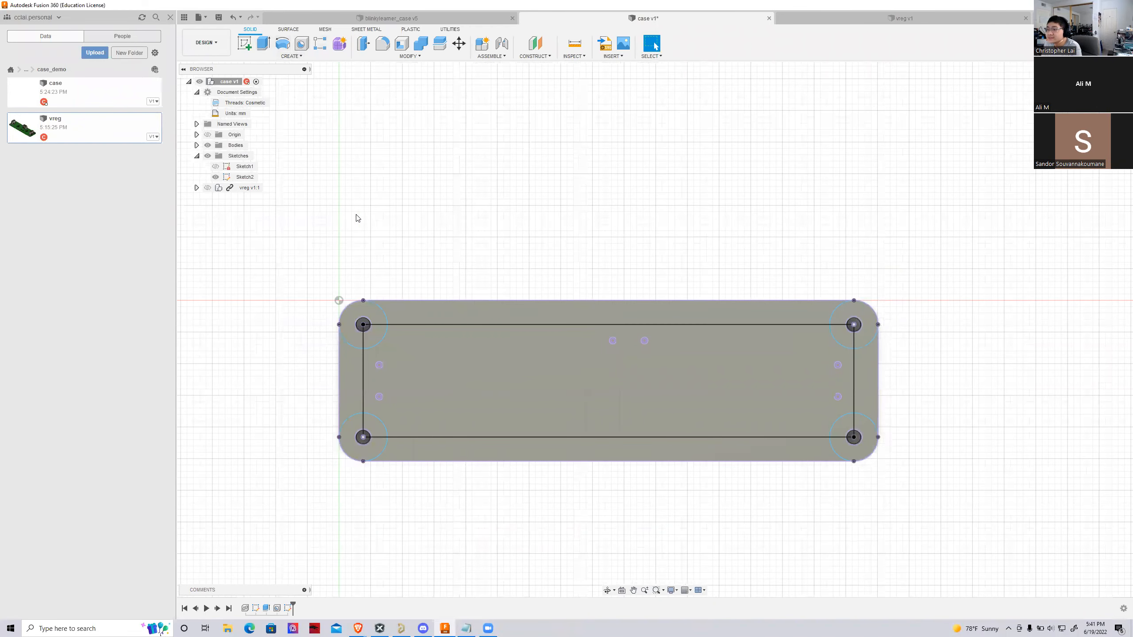
scroll(411, 340, up, 3)
click(360, 390)
click(360, 443)
click(755, 348)
click(808, 349)
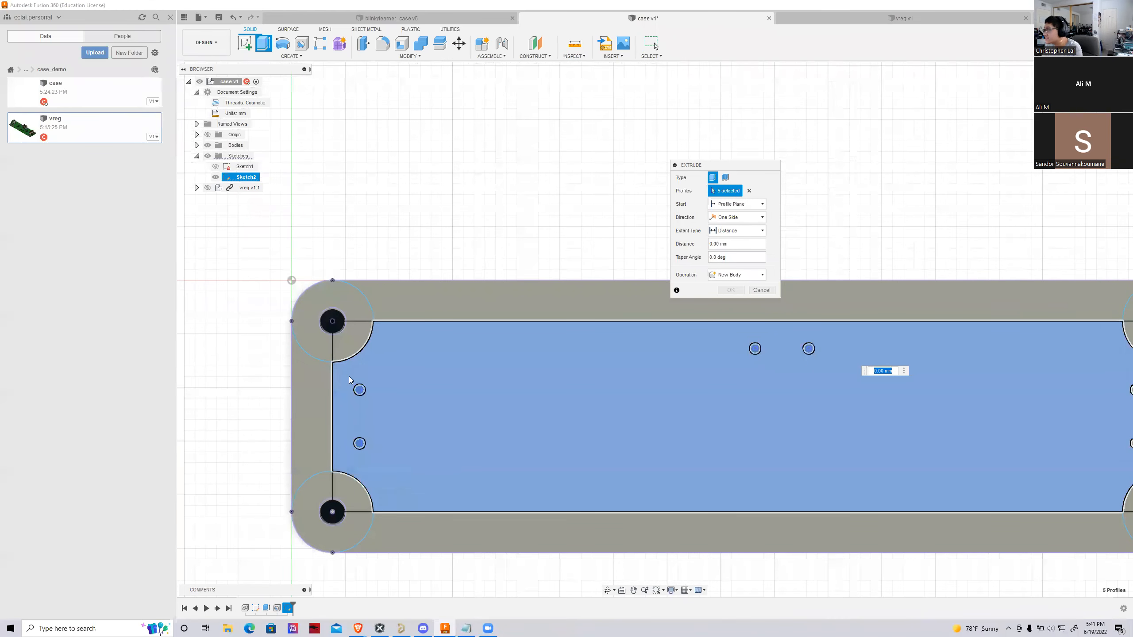
scroll(500, 360, down, 4)
scroll(769, 369, up, 3)
click(771, 364)
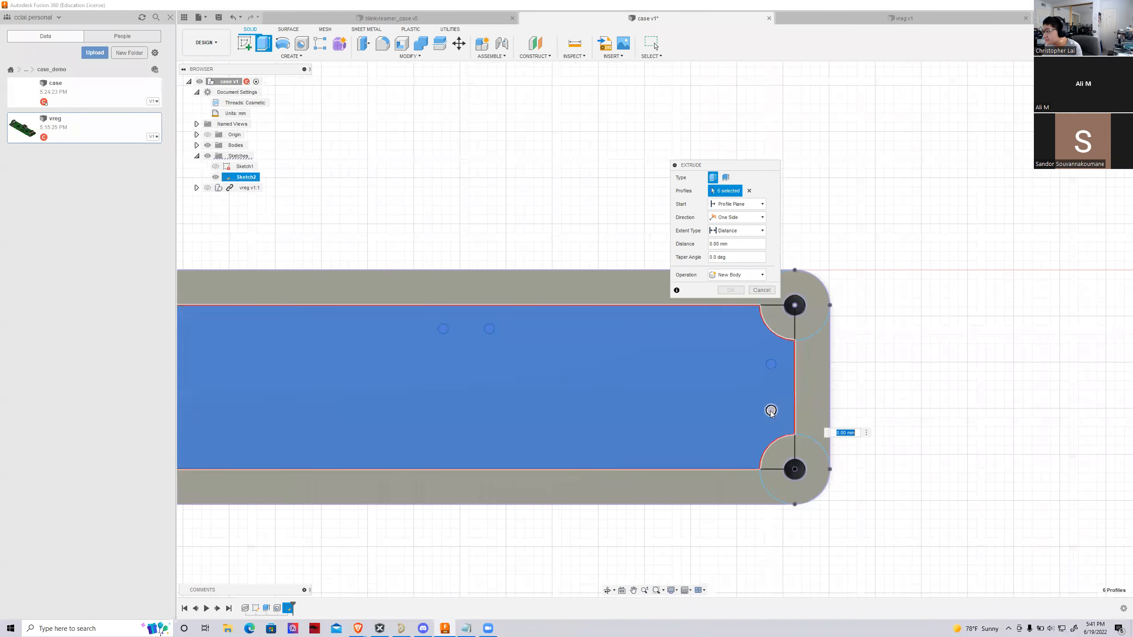
click(771, 410)
scroll(771, 410, down, 2)
shift+middle_drag(655, 329, 673, 286)
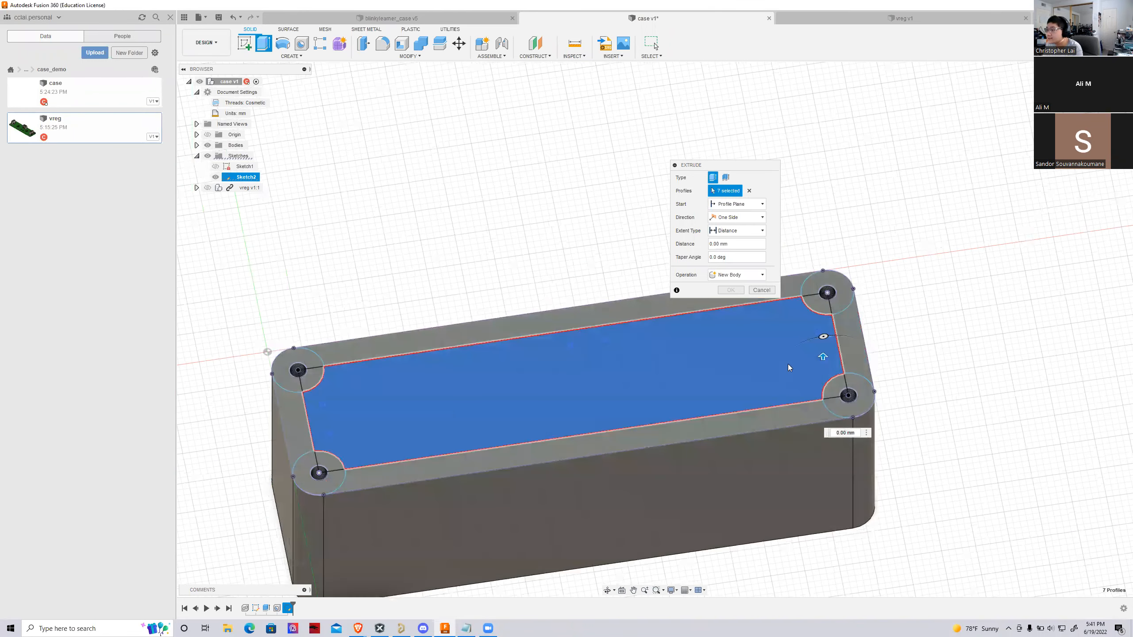
drag(822, 359, 823, 373)
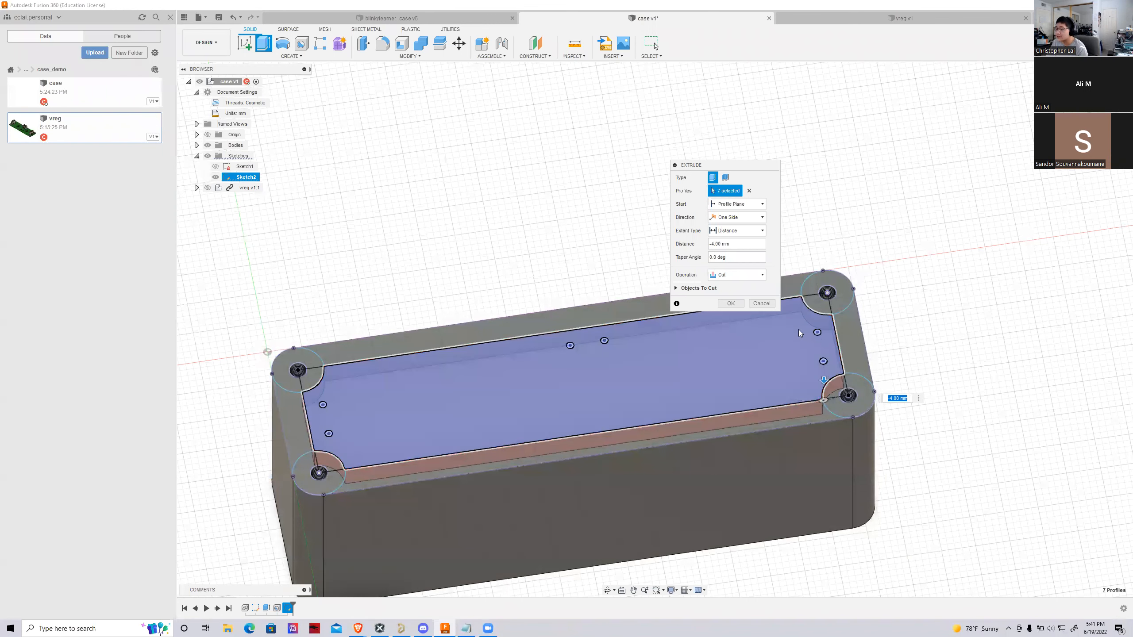
click(733, 303)
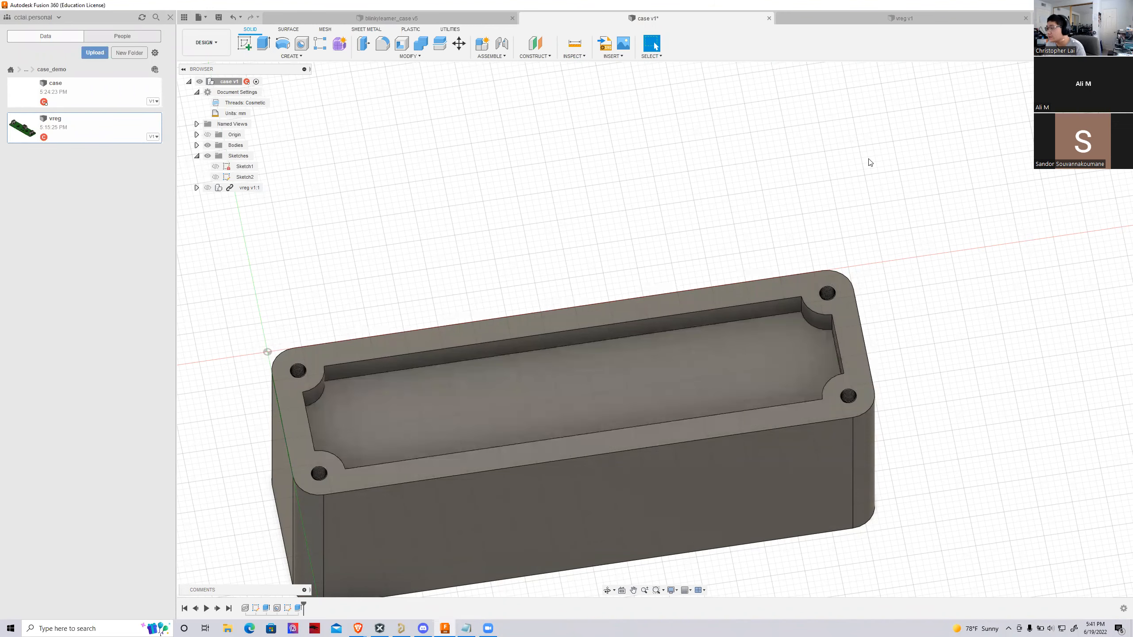
mouse_move(1086, 99)
mouse_down()
mouse_move(1043, 92)
mouse_move(1037, 103)
mouse_up()
scroll(608, 276, down, 2)
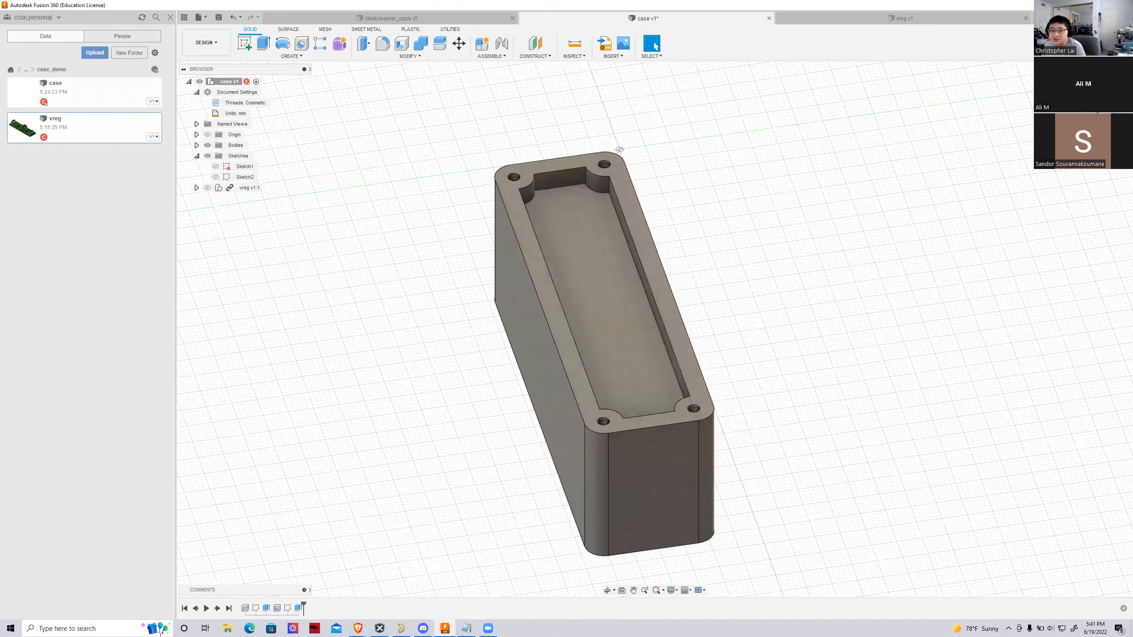
shift+middle_drag(653, 329, 493, 449)
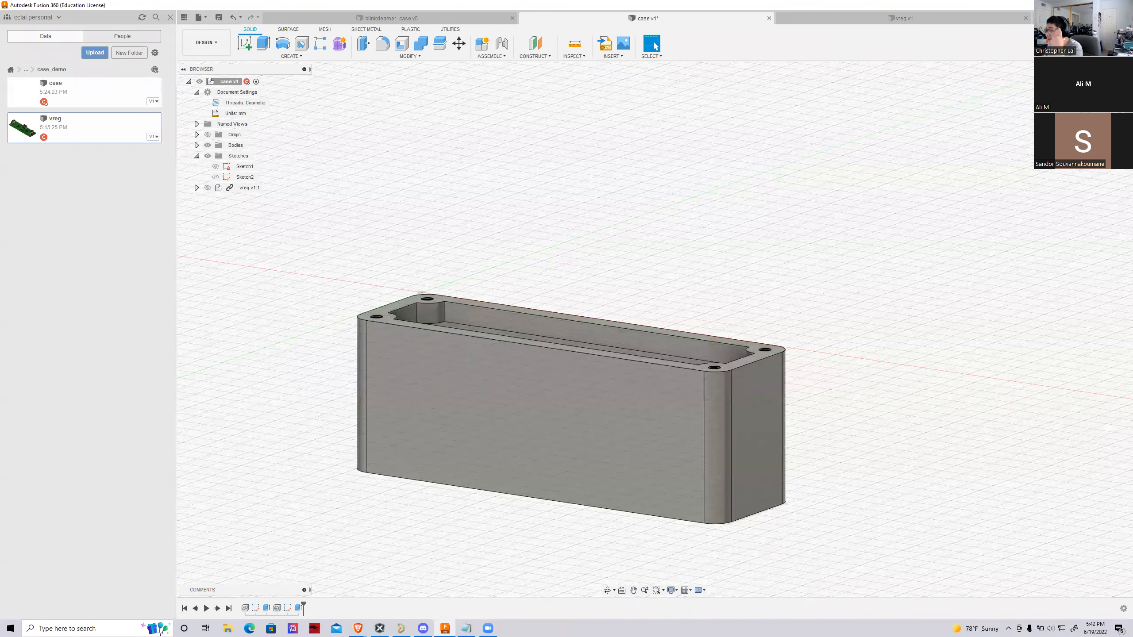
shift+middle_drag(361, 367, 361, 378)
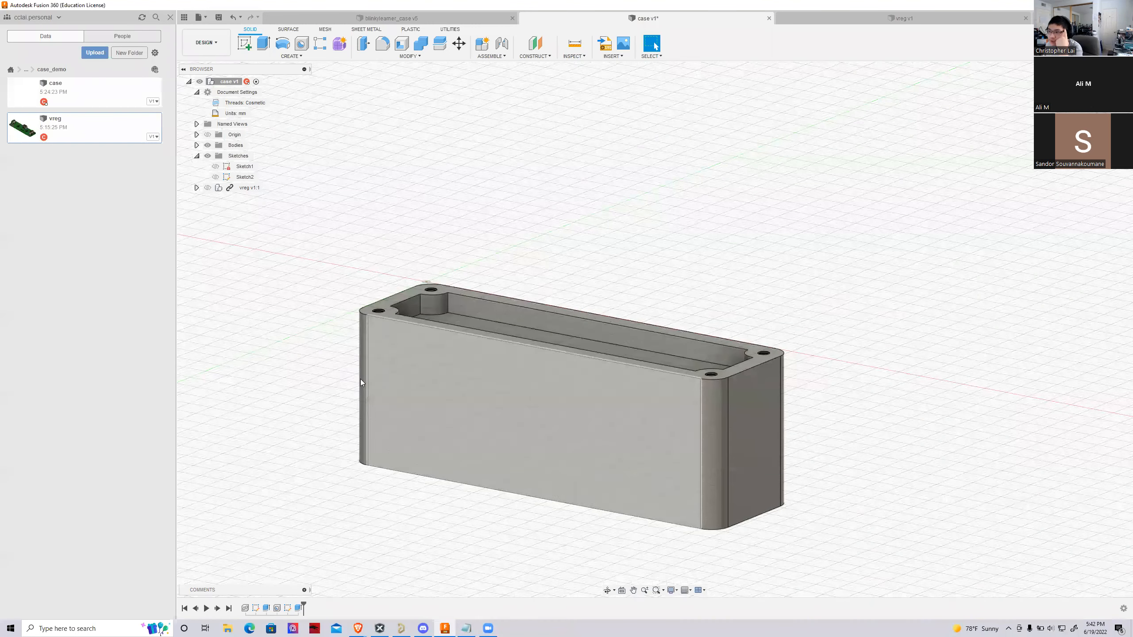
scroll(413, 353, down, 3)
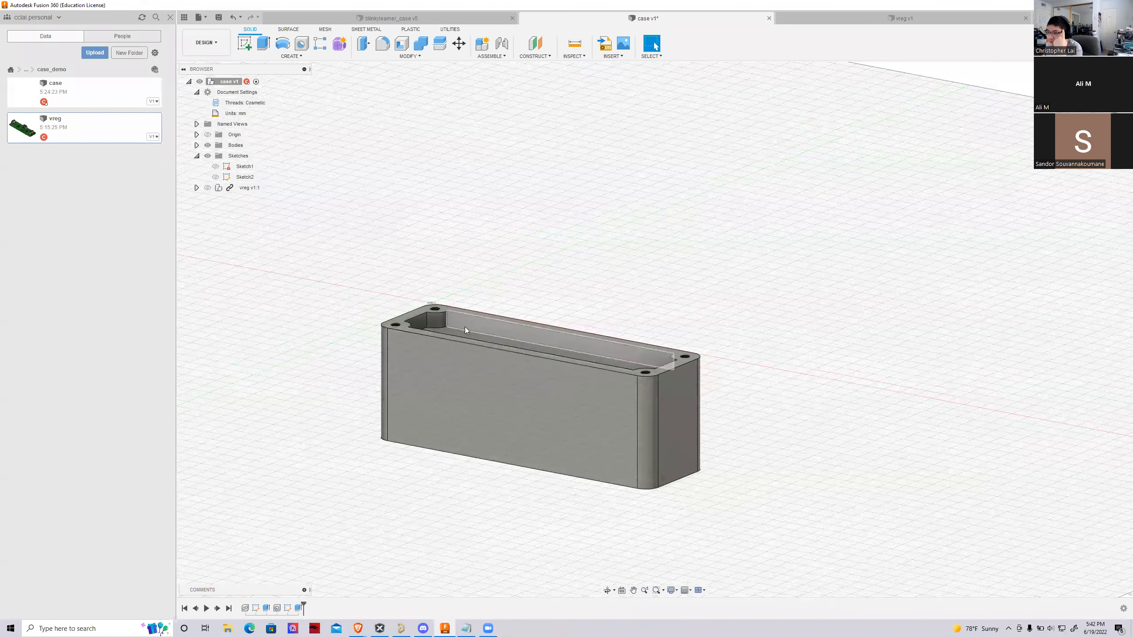
Inspect the pocket between the corner bosses and make the vreg board component visible above the block
scroll(464, 327, up, 3)
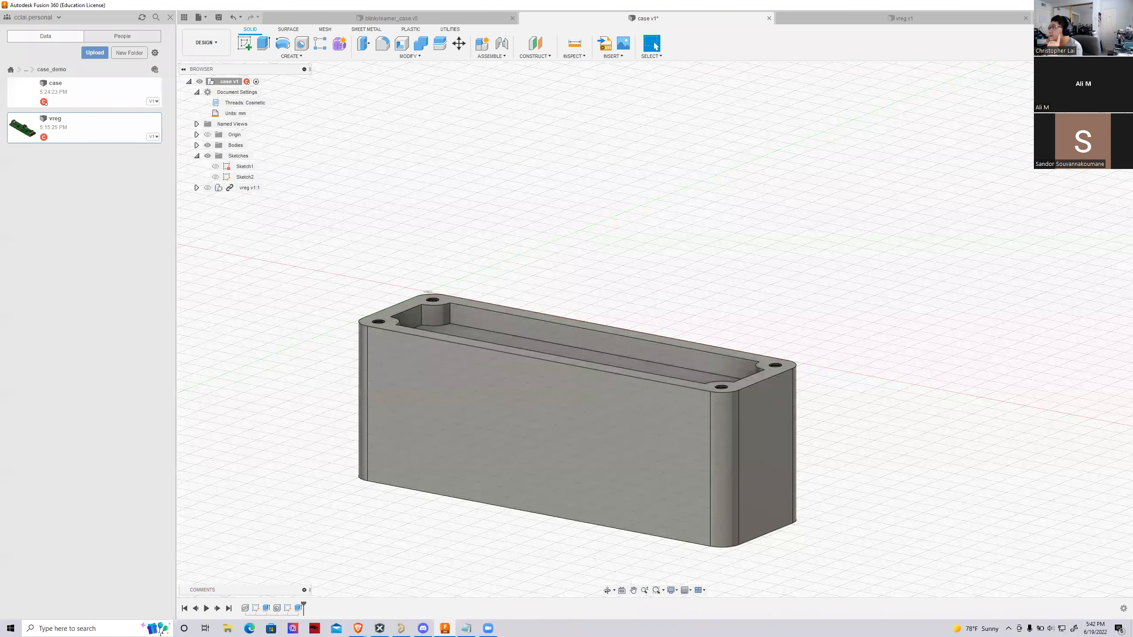
shift+middle_drag(655, 330, 665, 328)
shift+middle_drag(1037, 112, 1043, 177)
scroll(886, 491, down, 3)
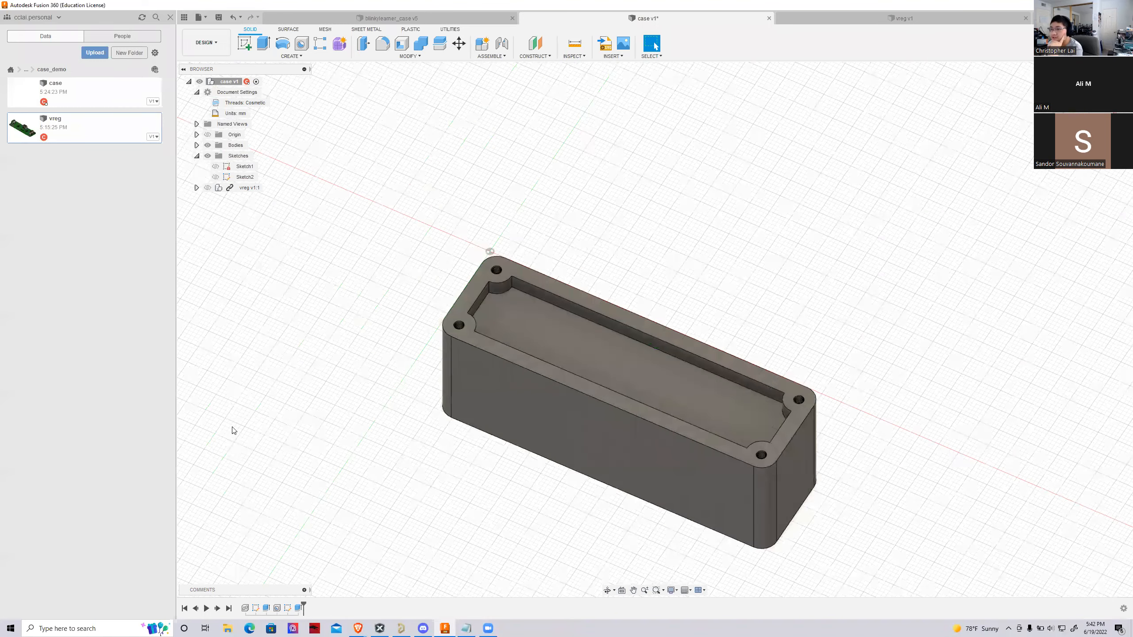
scroll(218, 294, down, 3)
click(208, 188)
shift+middle_drag(642, 330, 663, 341)
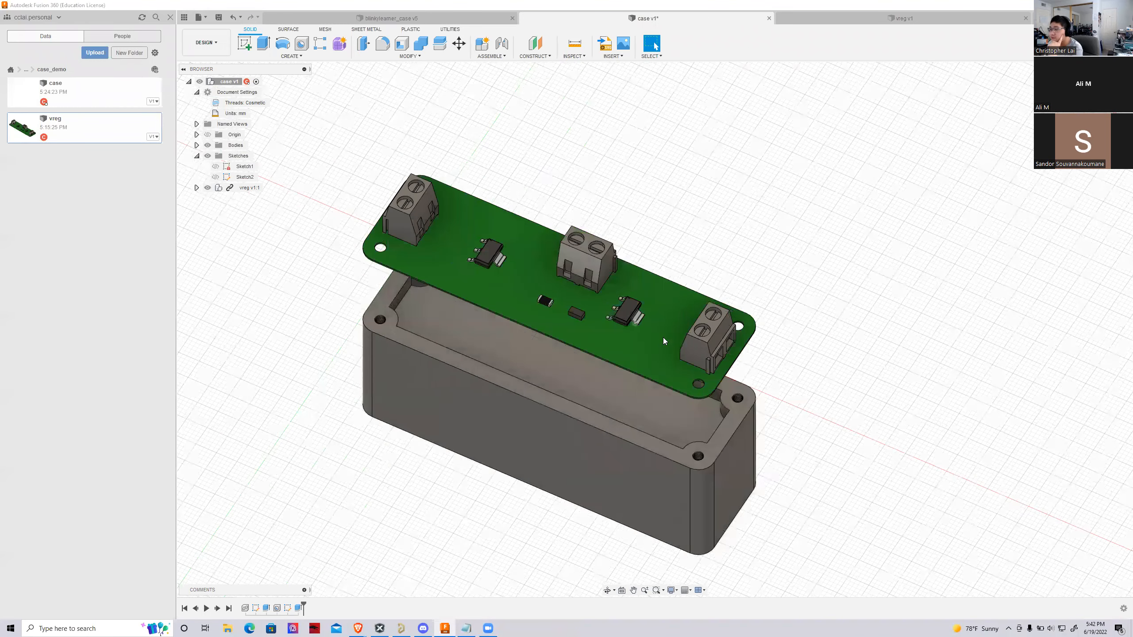
Move the vreg component straight down so the board rests on the block's top face
shift+middle_drag(299, 419, 292, 287)
scroll(395, 368, down, 1)
scroll(395, 368, up, 3)
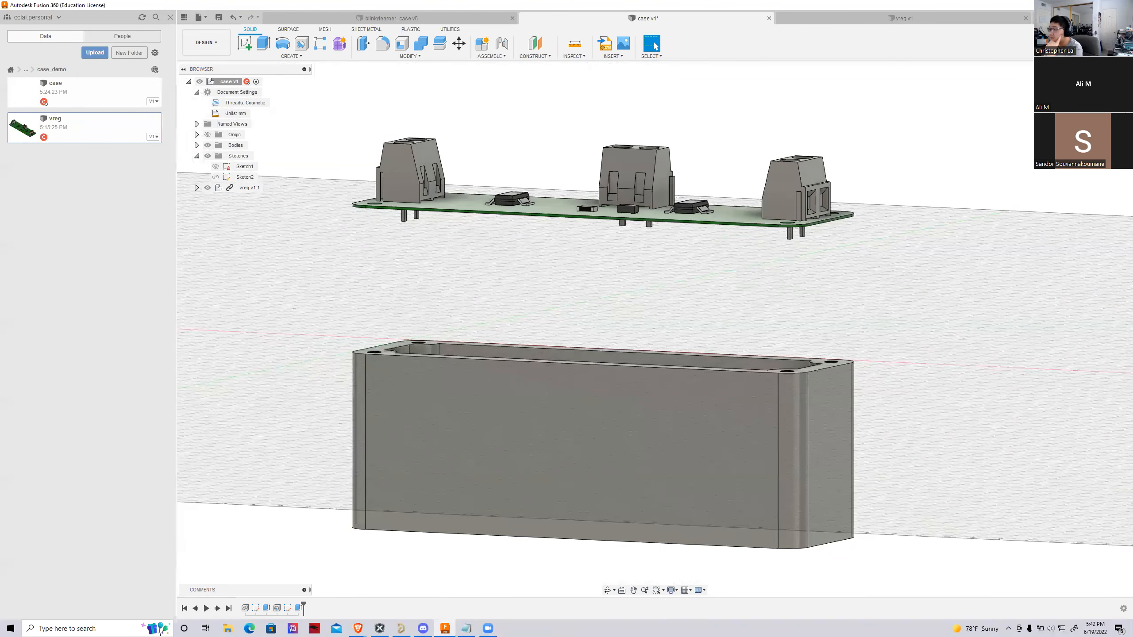
shift+middle_drag(877, 285, 871, 396)
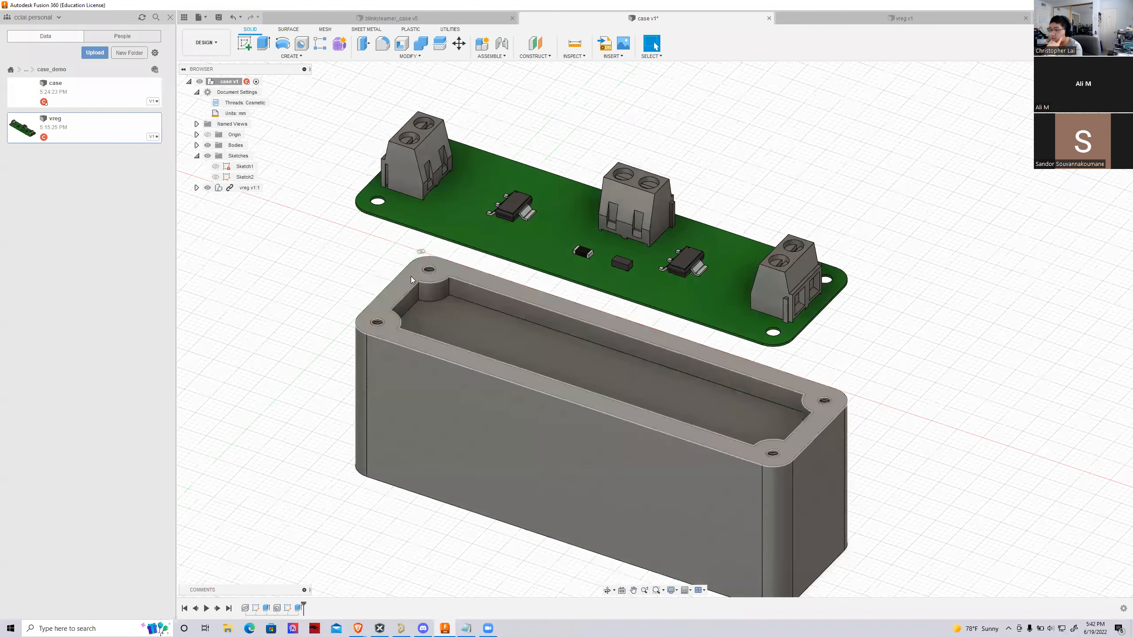
right_click(237, 189)
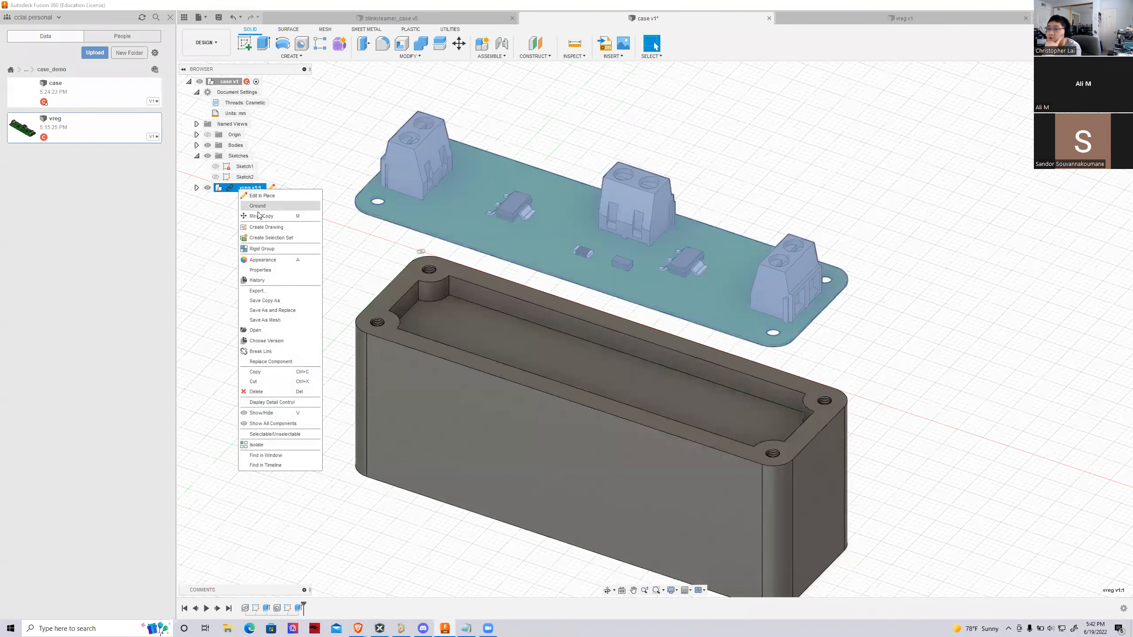
click(257, 216)
drag(413, 112, 411, 233)
click(731, 352)
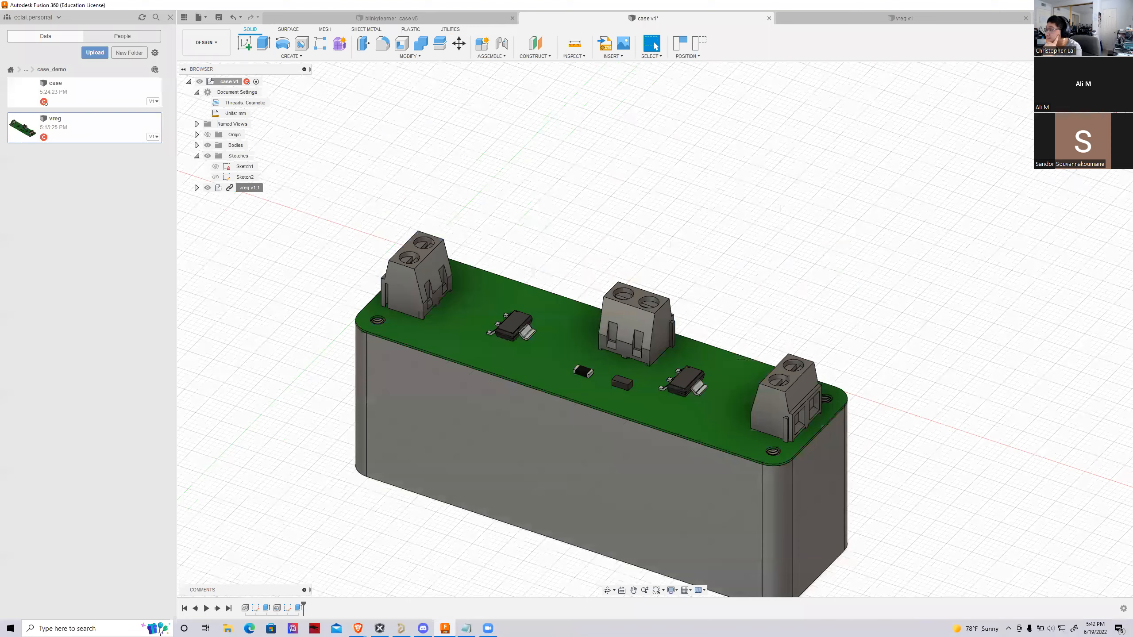
Examine how the seated board's connector pins and the threaded corner holes fit within the pocket and block depth
shift+middle_drag(634, 330, 654, 331)
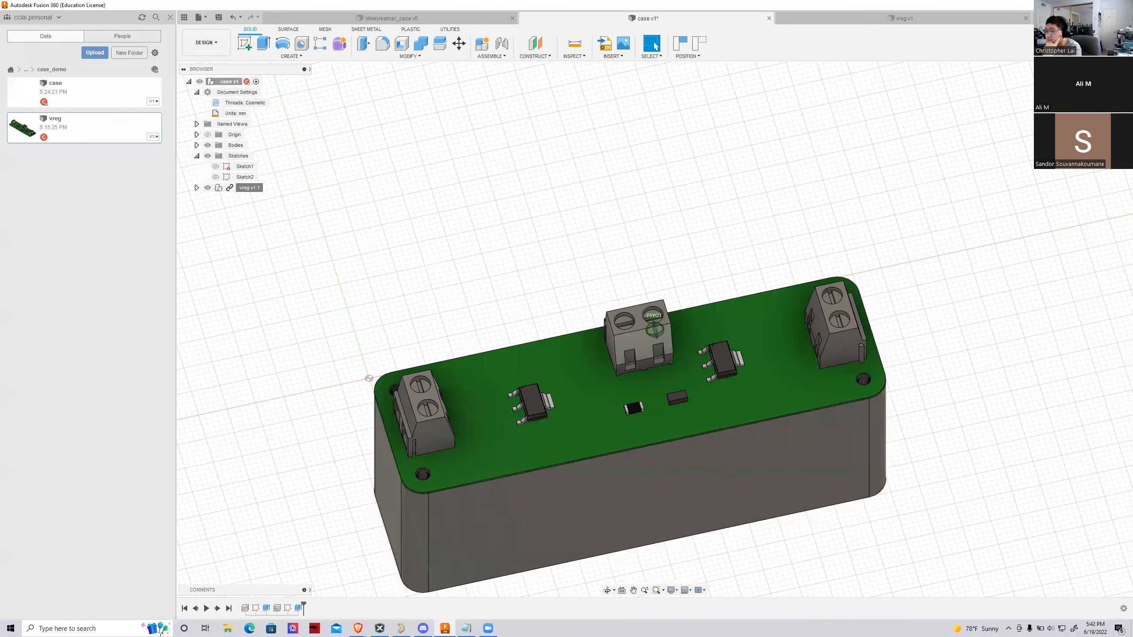
shift+middle_drag(646, 456, 717, 359)
scroll(709, 362, up, 3)
scroll(468, 410, down, 3)
scroll(334, 173, down, 2)
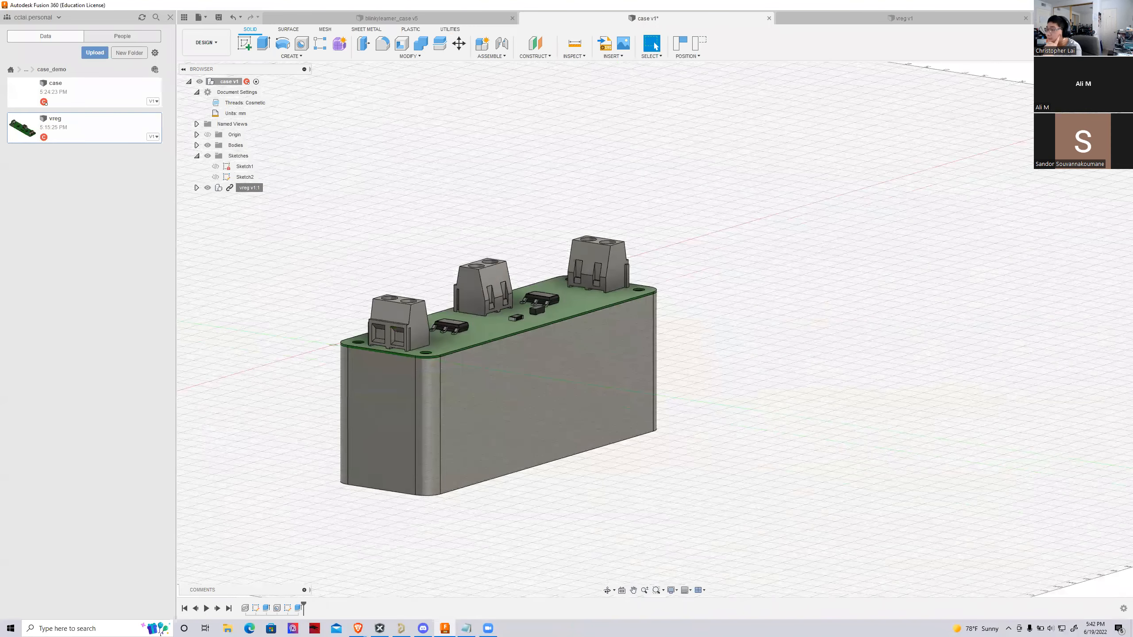
mouse_move(655, 329)
shift+middle_down()
mouse_move(609, 332)
mouse_move(575, 290)
mouse_move(618, 342)
shift+middle_up()
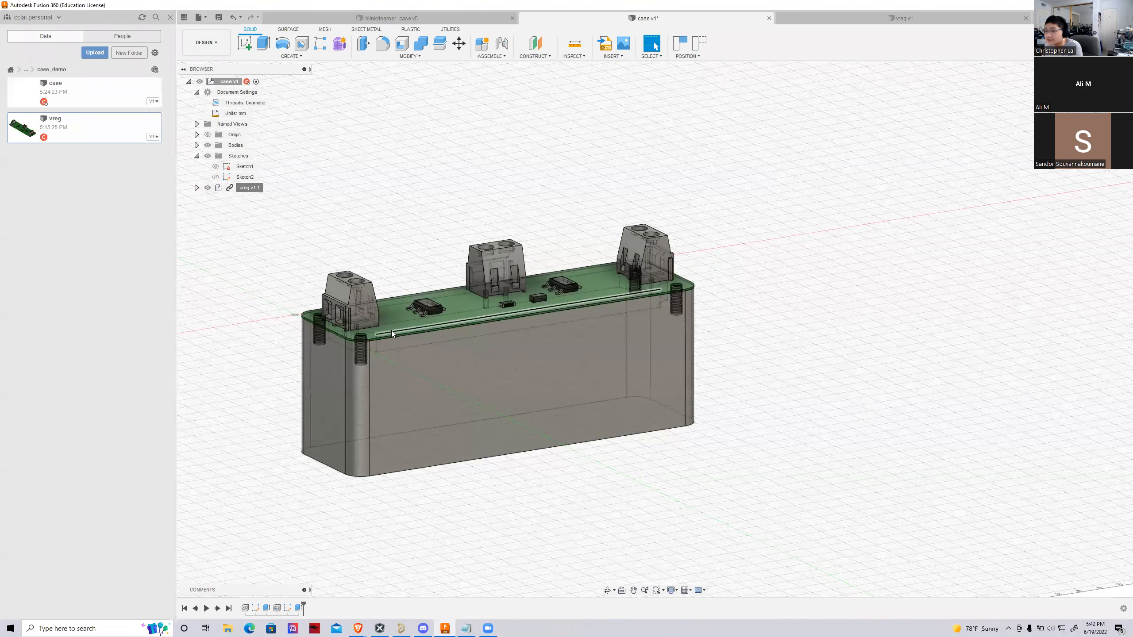
scroll(367, 330, up, 3)
scroll(366, 329, up, 3)
shift+middle_drag(655, 325, 805, 251)
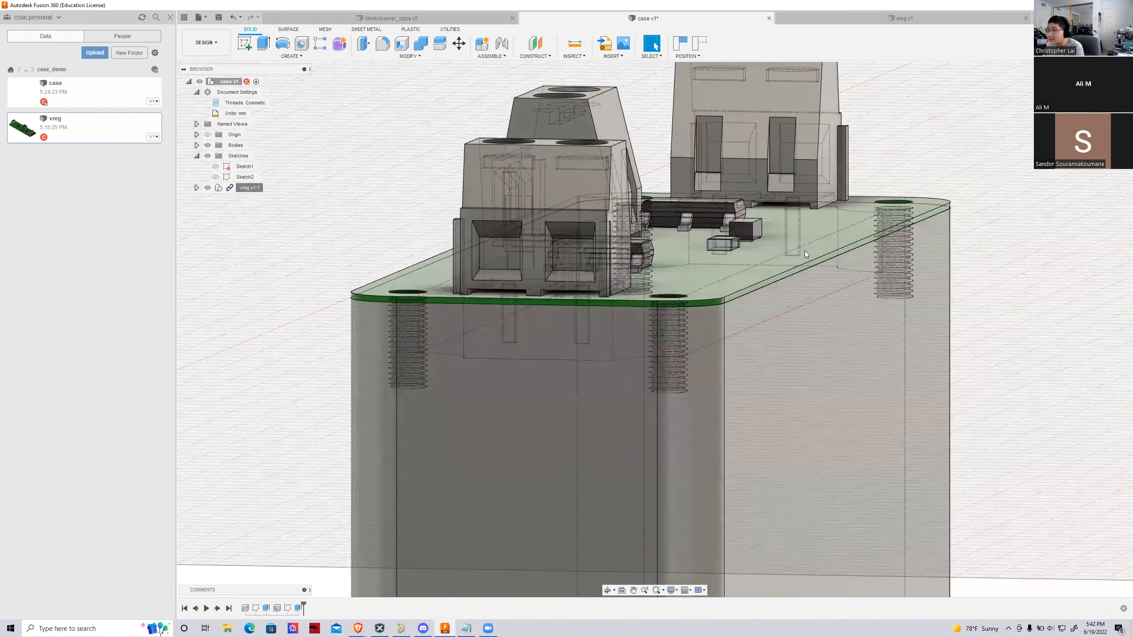
scroll(567, 405, up, 2)
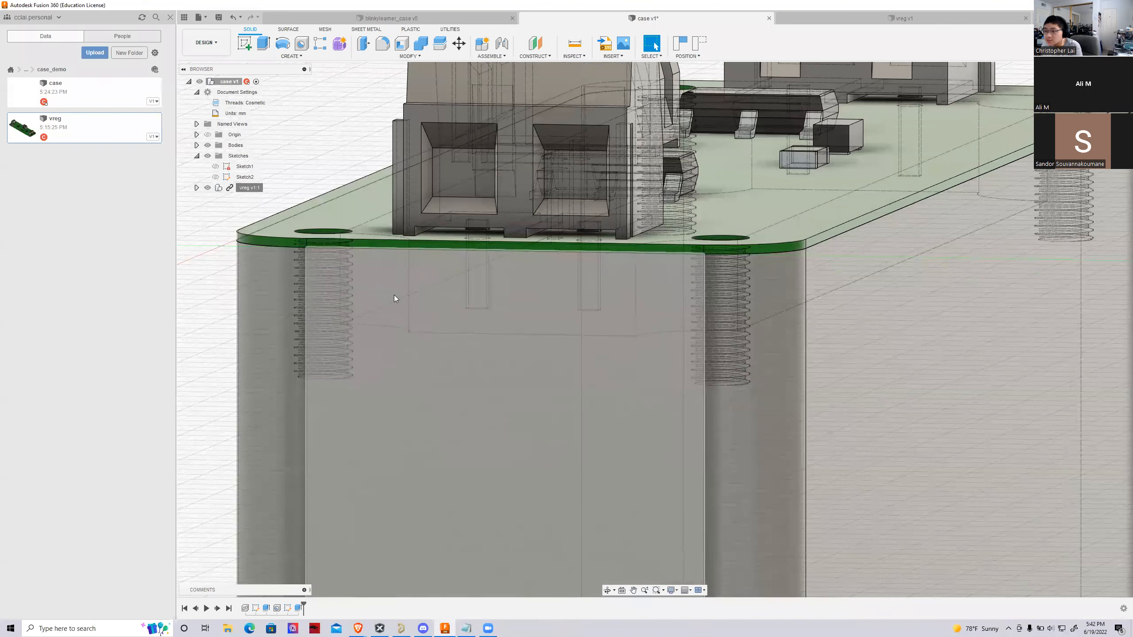
scroll(325, 375, down, 3)
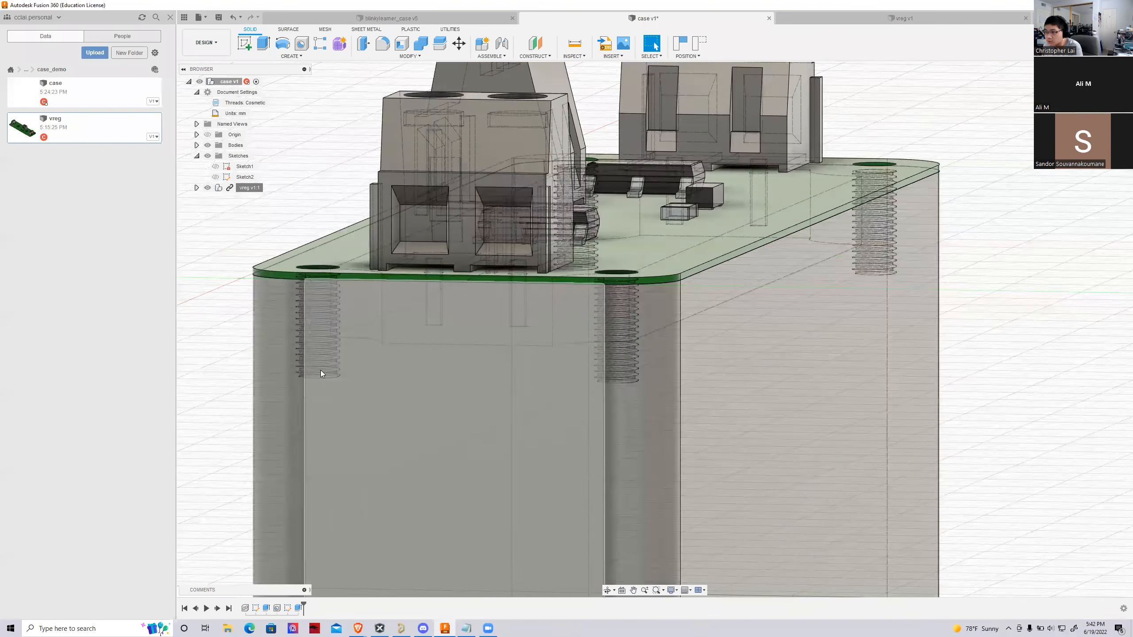
shift+middle_drag(325, 374, 259, 371)
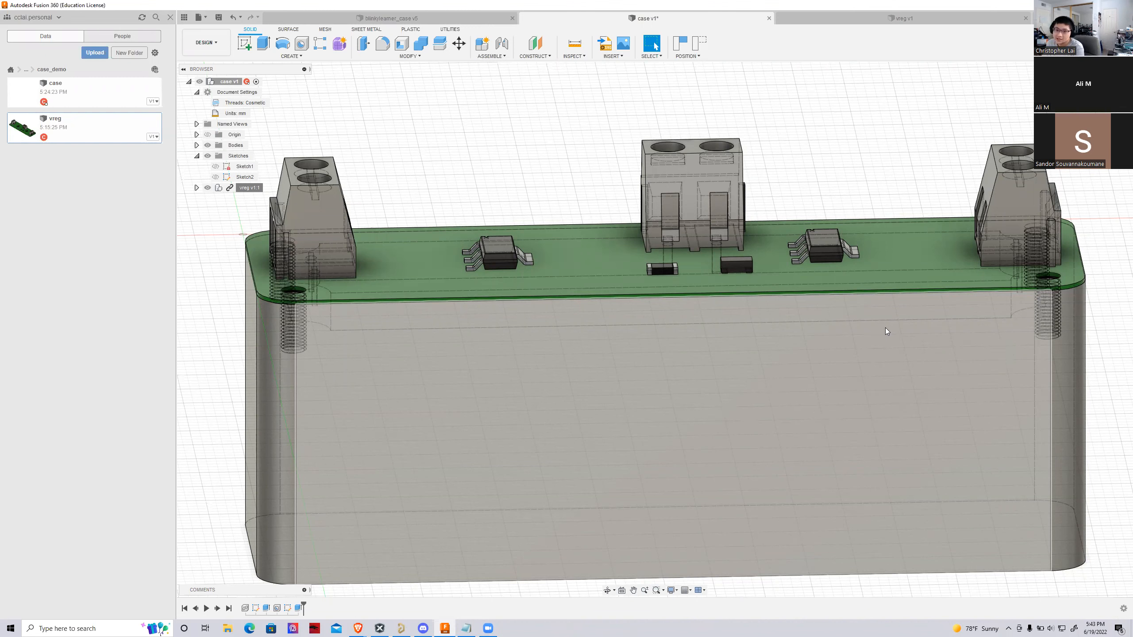
mouse_move(655, 330)
shift+middle_down()
mouse_move(549, 335)
mouse_move(455, 264)
mouse_move(460, 309)
shift+middle_up()
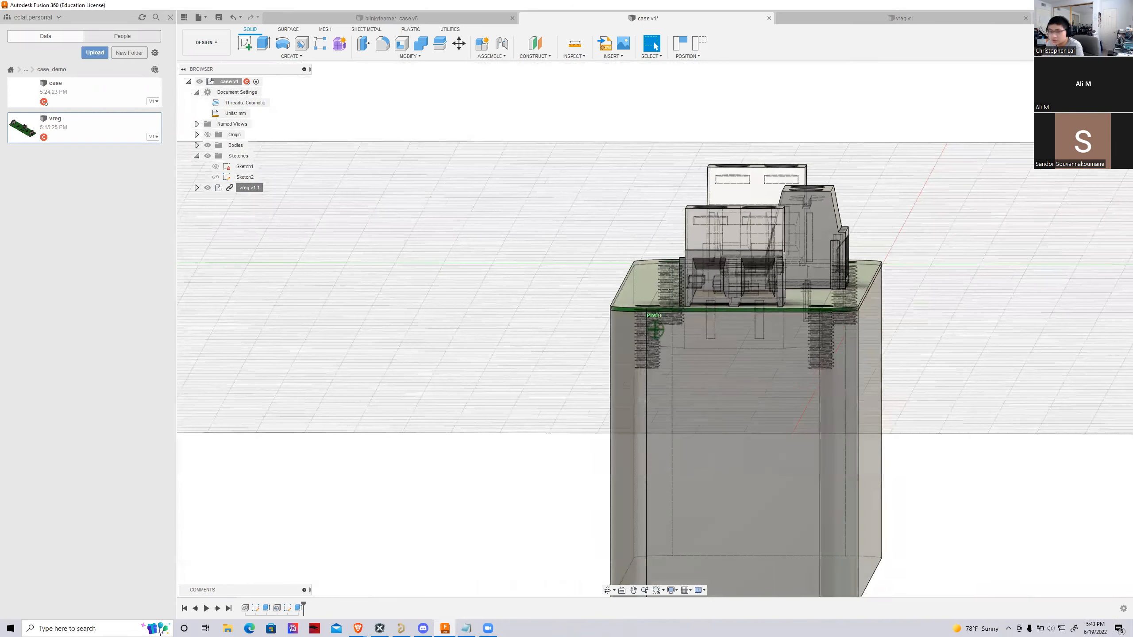
shift+middle_drag(655, 329, 768, 396)
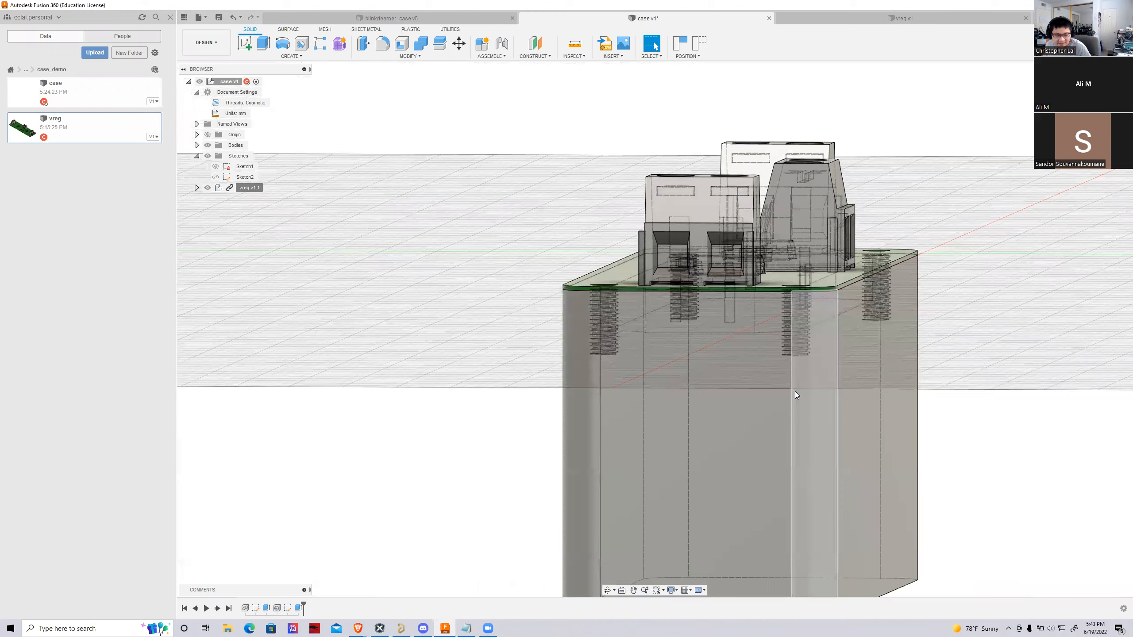
scroll(741, 366, up, 3)
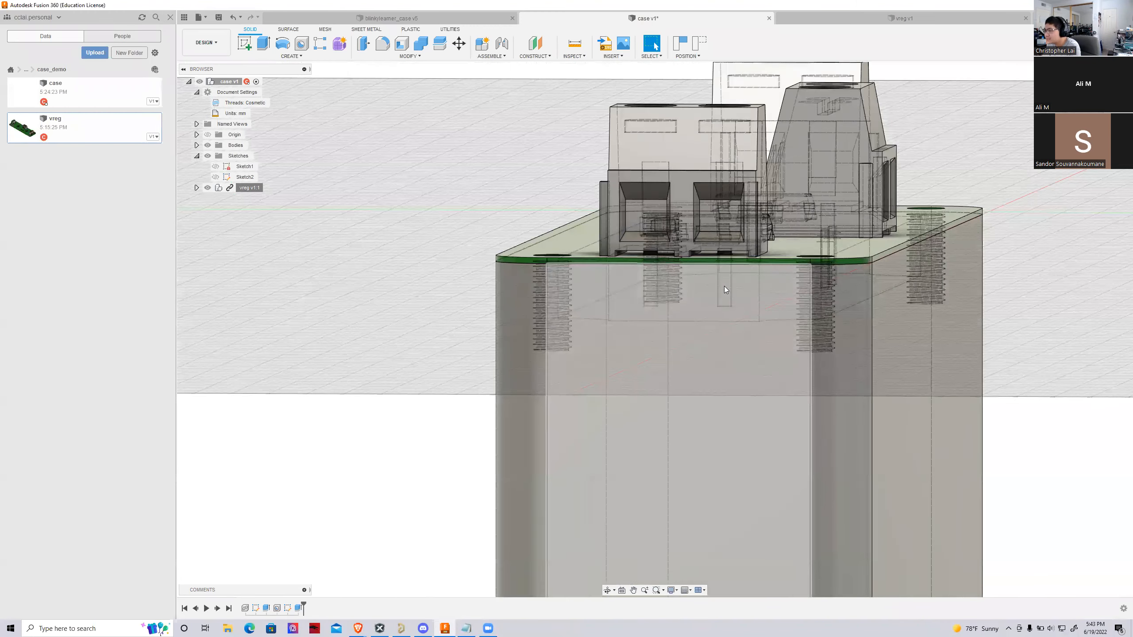
mouse_move(741, 366)
shift+middle_down()
mouse_move(651, 372)
mouse_move(565, 351)
mouse_move(560, 332)
mouse_move(482, 364)
mouse_move(410, 359)
mouse_move(406, 264)
mouse_move(249, 357)
shift+middle_up()
Examine the block's outer side walls and its height beneath the seated board
scroll(677, 167, down, 8)
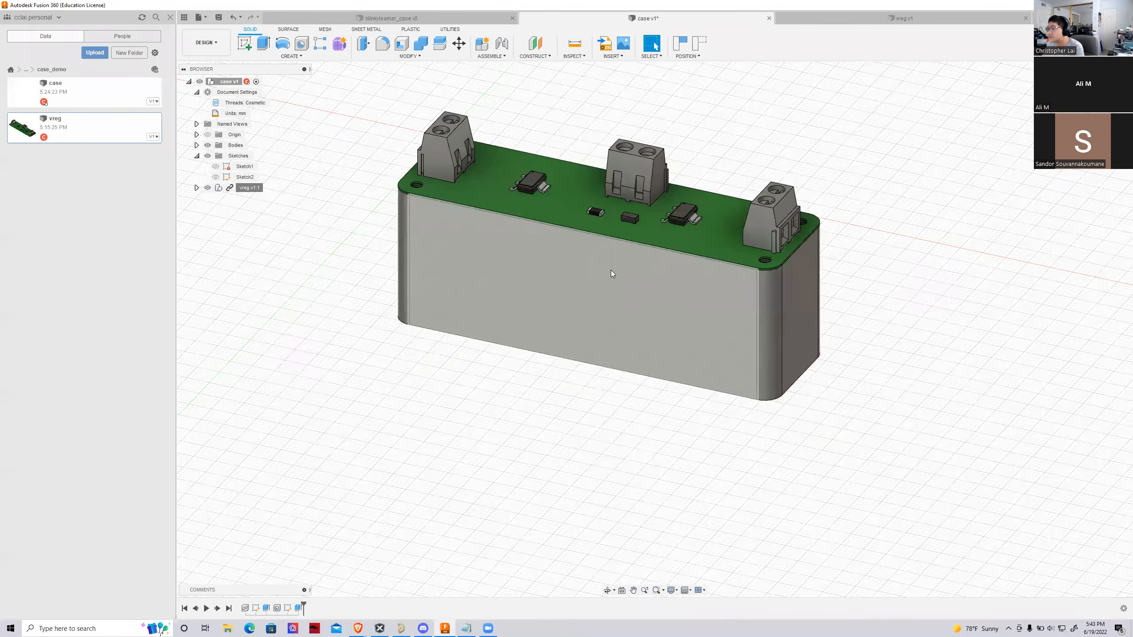
scroll(611, 270, up, 3)
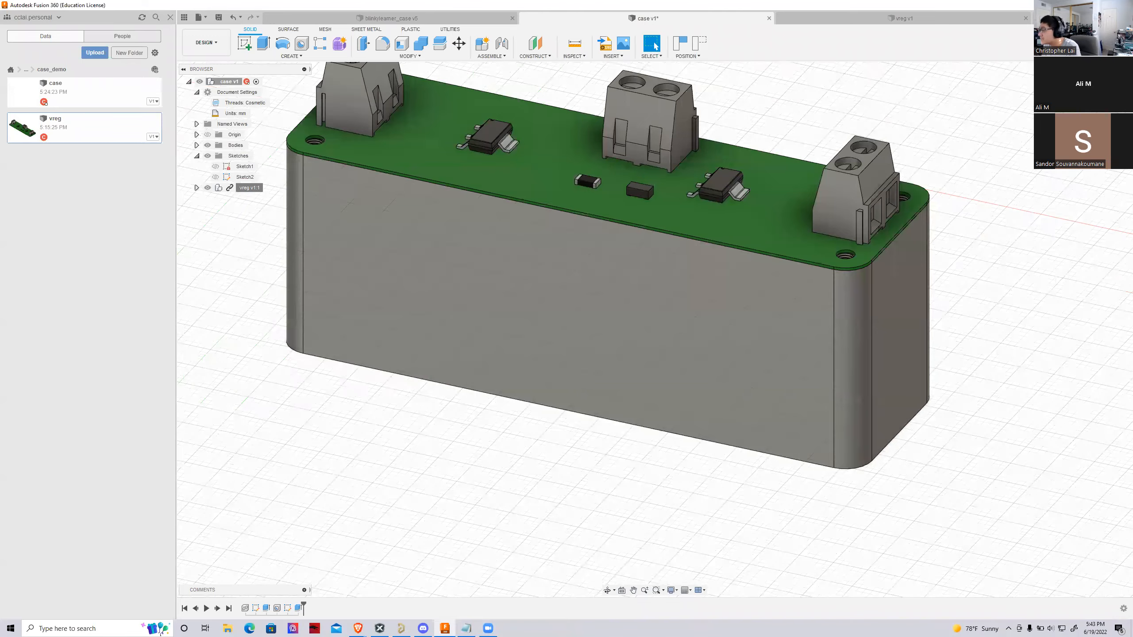
scroll(653, 329, down, 5)
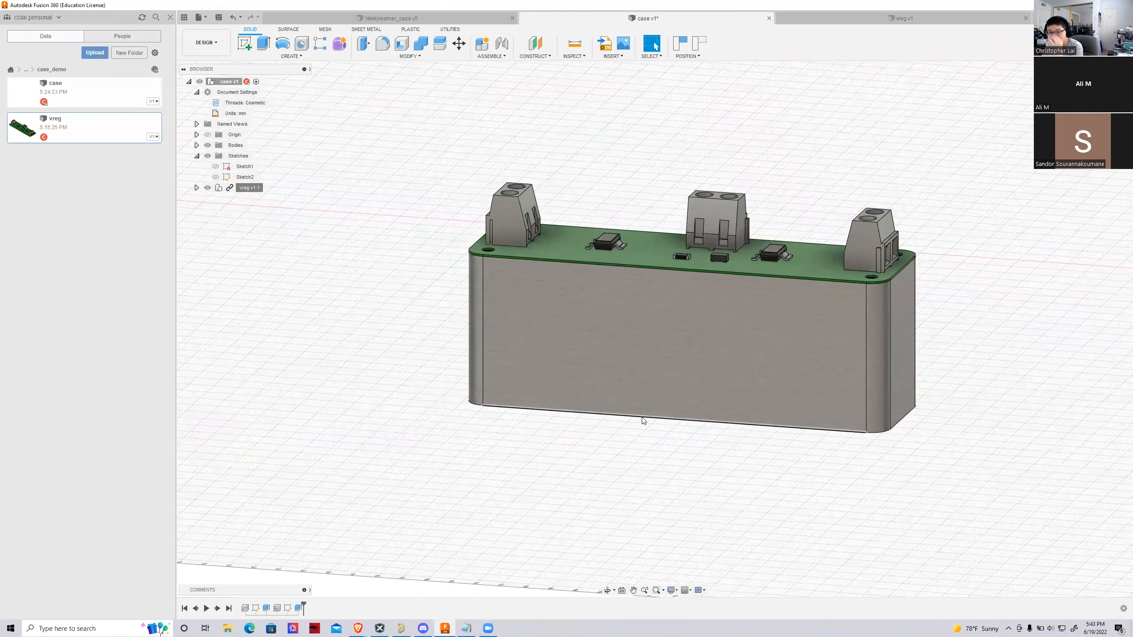
scroll(523, 404, up, 3)
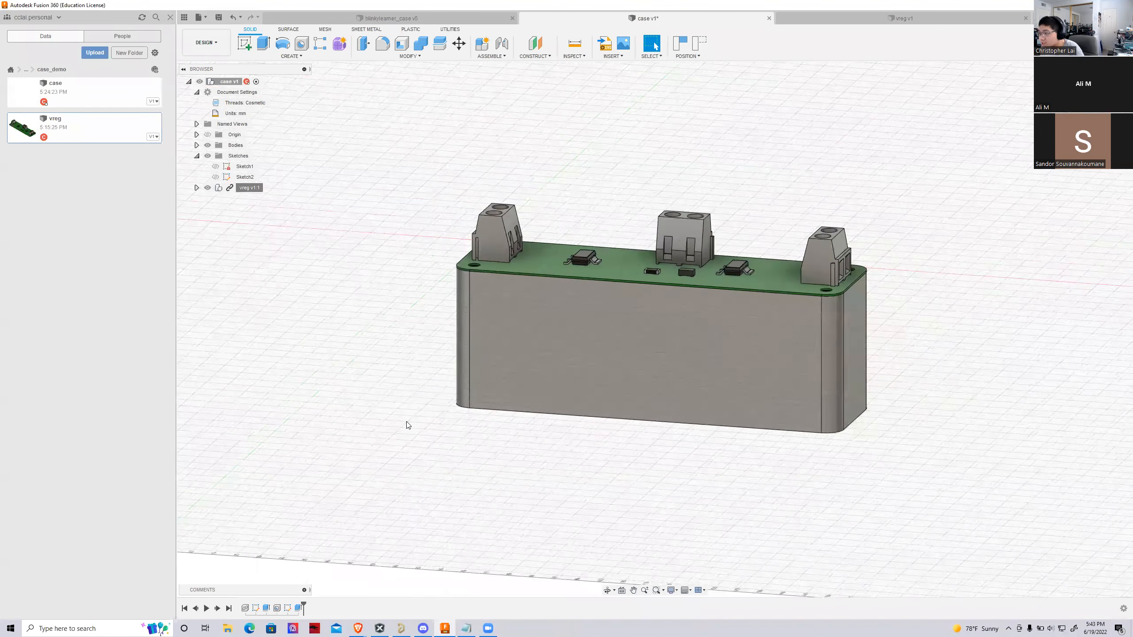
shift+middle_drag(674, 223, 562, 285)
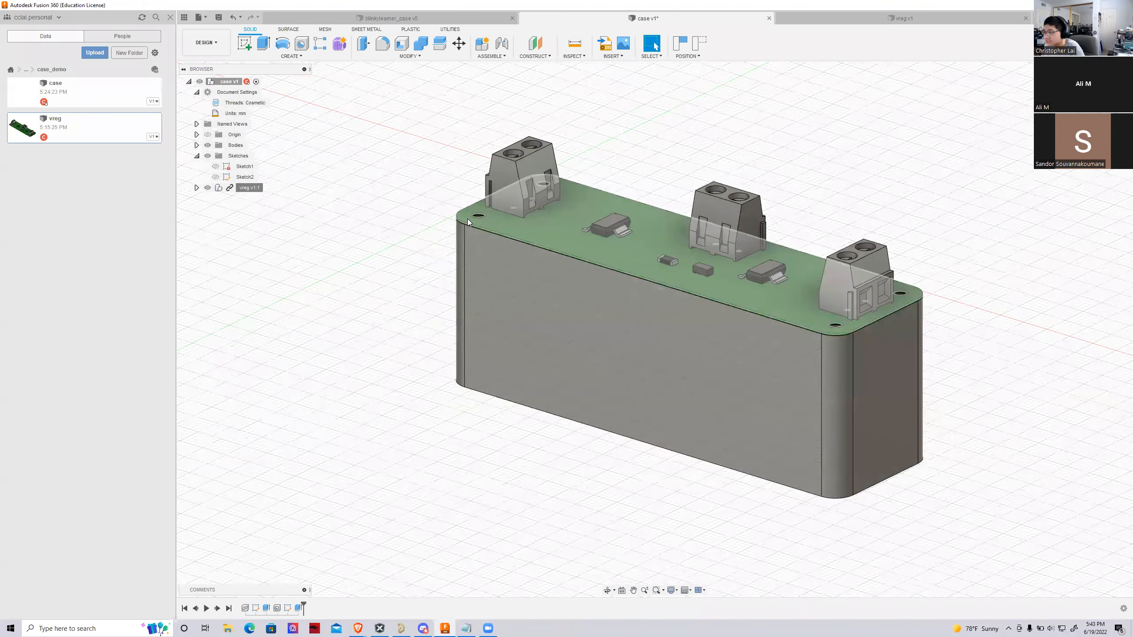
shift+middle_drag(655, 329, 655, 330)
mouse_move(655, 330)
shift+middle_down()
mouse_move(560, 346)
mouse_move(681, 343)
shift+middle_up()
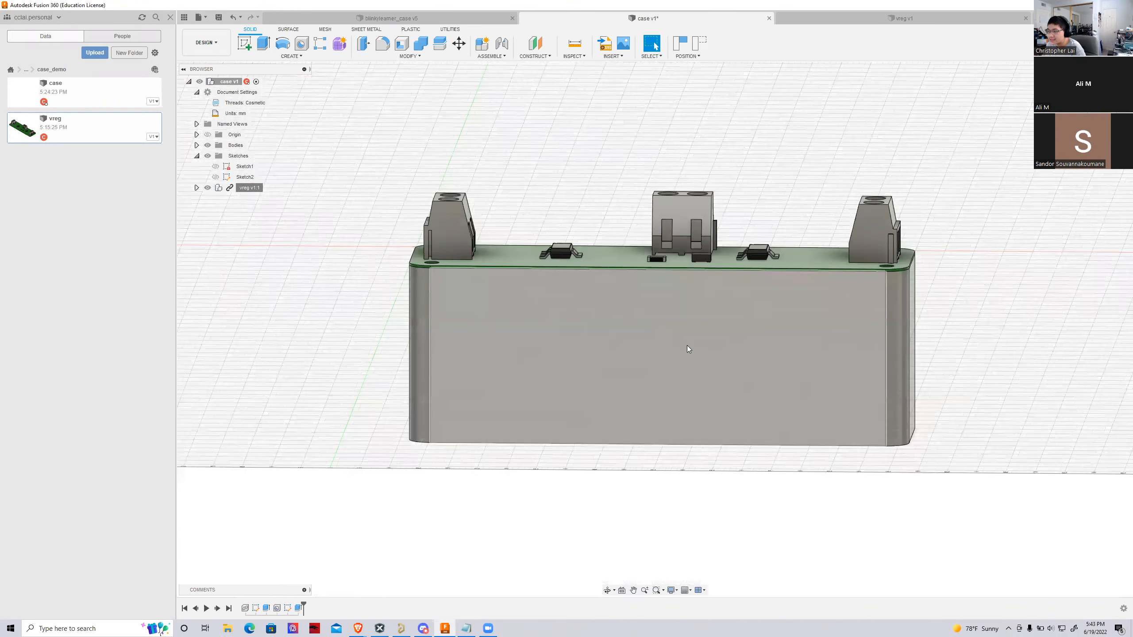
click(578, 285)
mouse_move(1076, 304)
shift+middle_down()
mouse_move(1076, 250)
mouse_move(1076, 302)
shift+middle_up()
click(1076, 305)
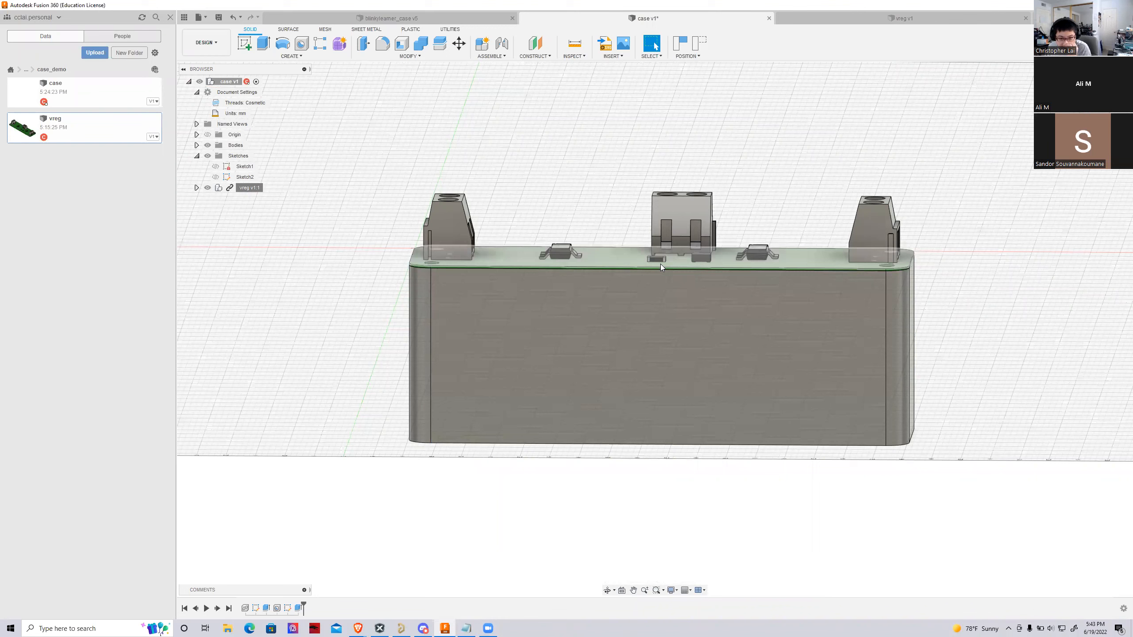
Measure the block's height between the upper and lower long edges of its front face
shift+middle_drag(687, 312, 600, 350)
click(574, 44)
scroll(588, 209, up, 3)
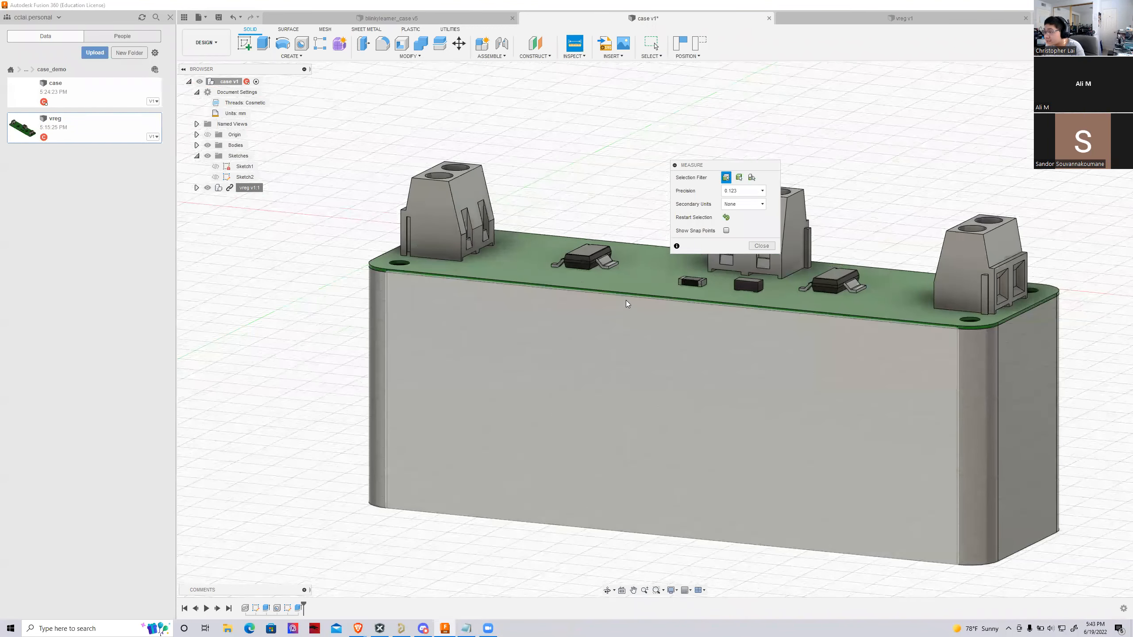
click(629, 299)
click(493, 524)
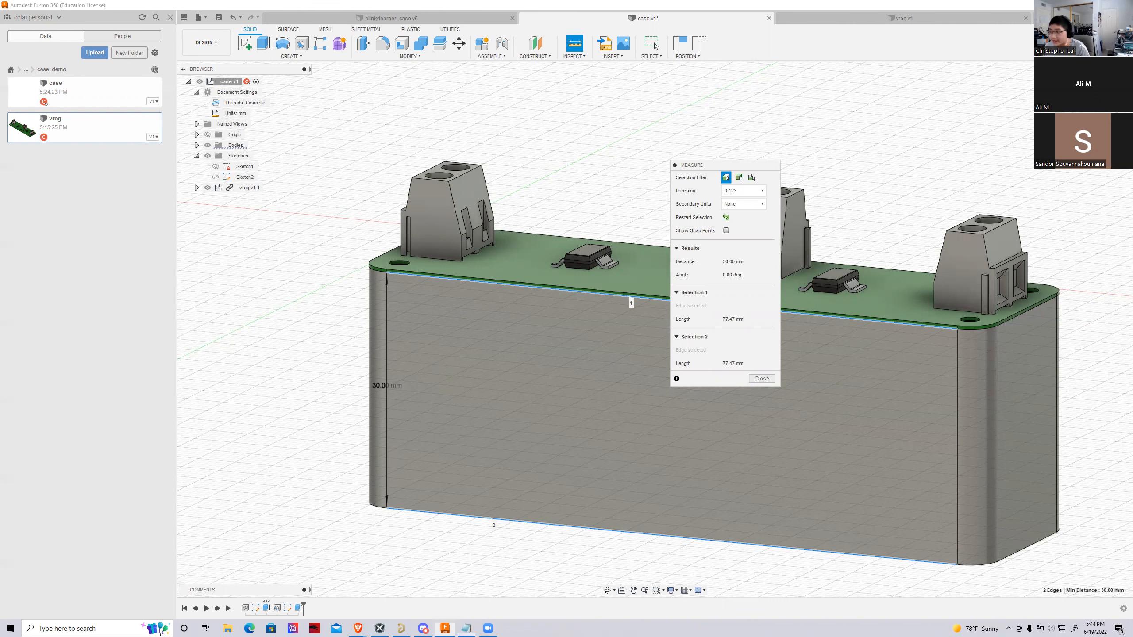
Switch to Notepad, move its window clear of the measurement results, and add the line "6mm (screw)" below the dimensions
key(alt+Tab)
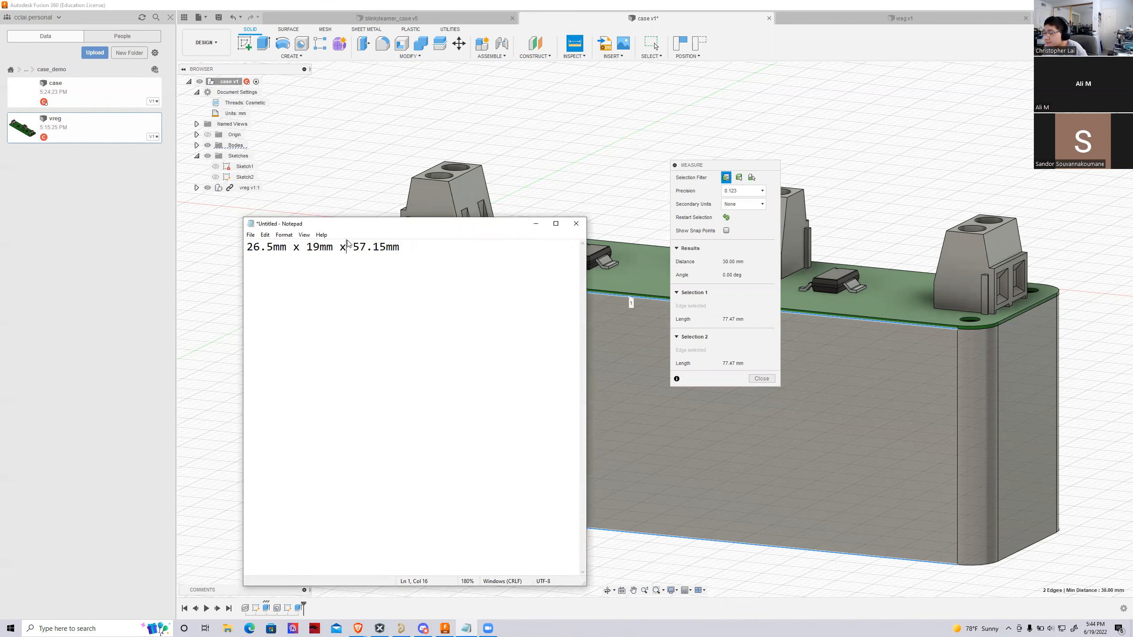
drag(348, 224, 582, 403)
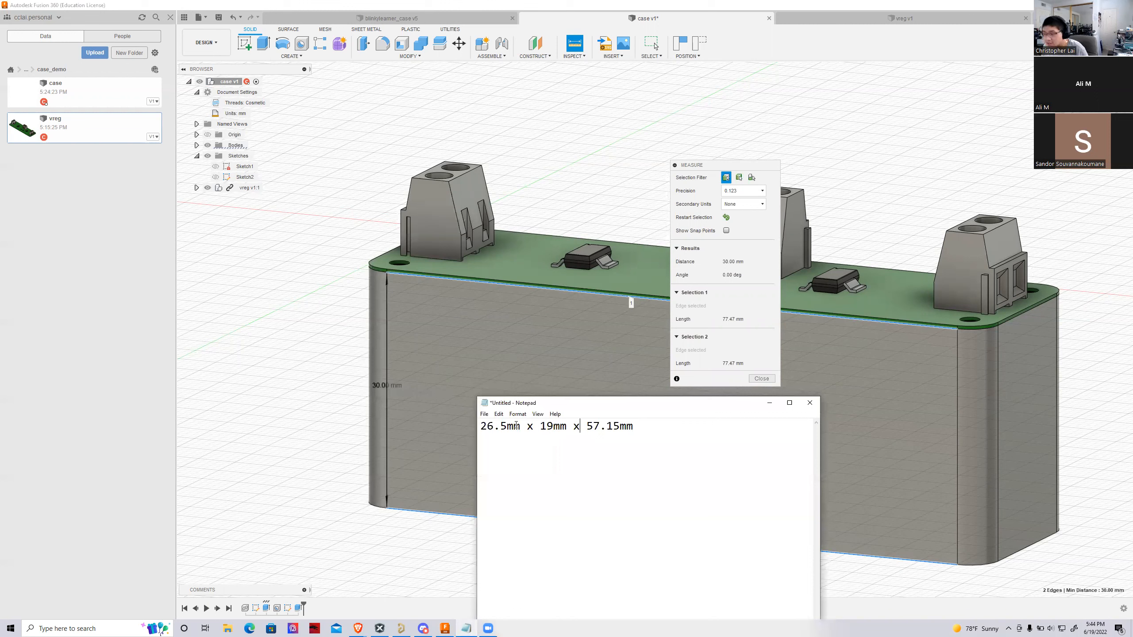
mouse_move(528, 428)
mouse_down()
mouse_move(473, 430)
mouse_move(464, 402)
mouse_up()
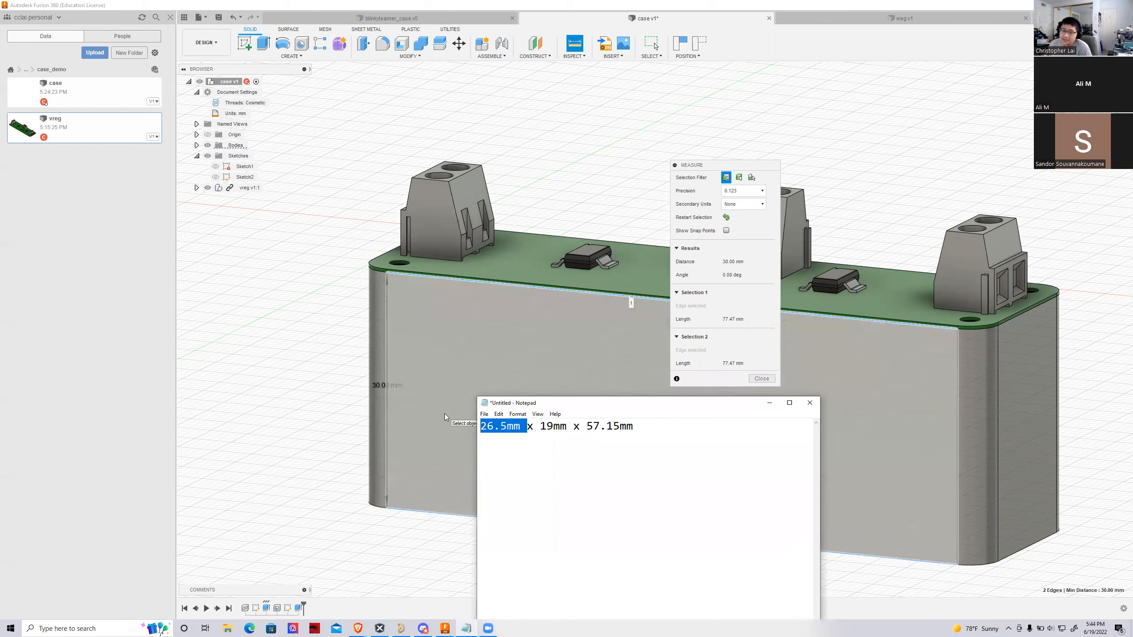
click(689, 449)
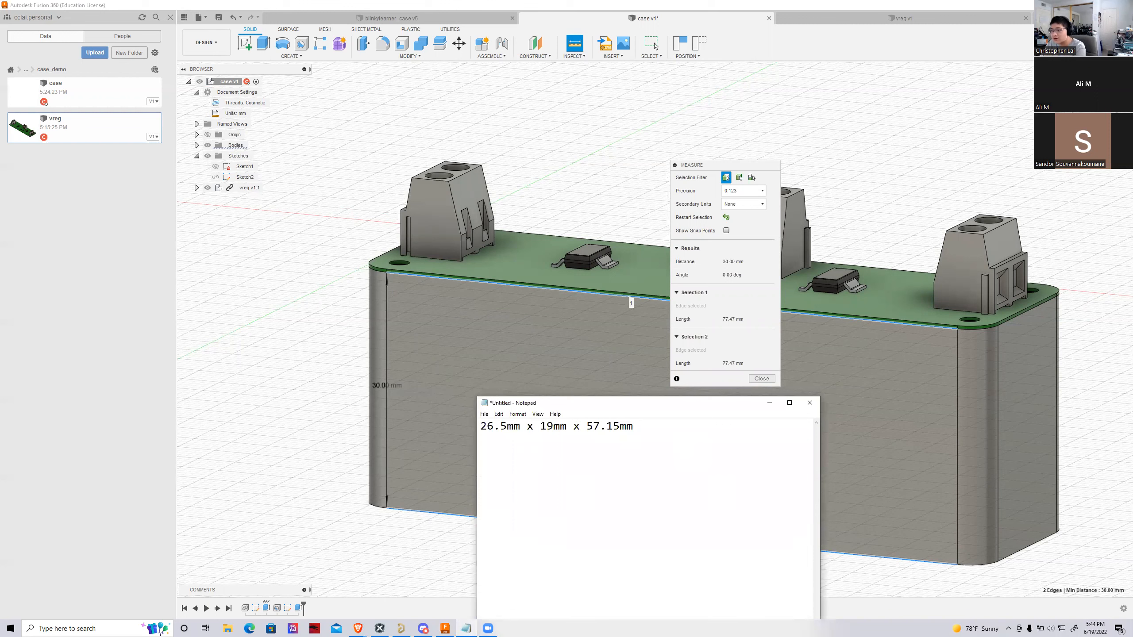
text(6mm)
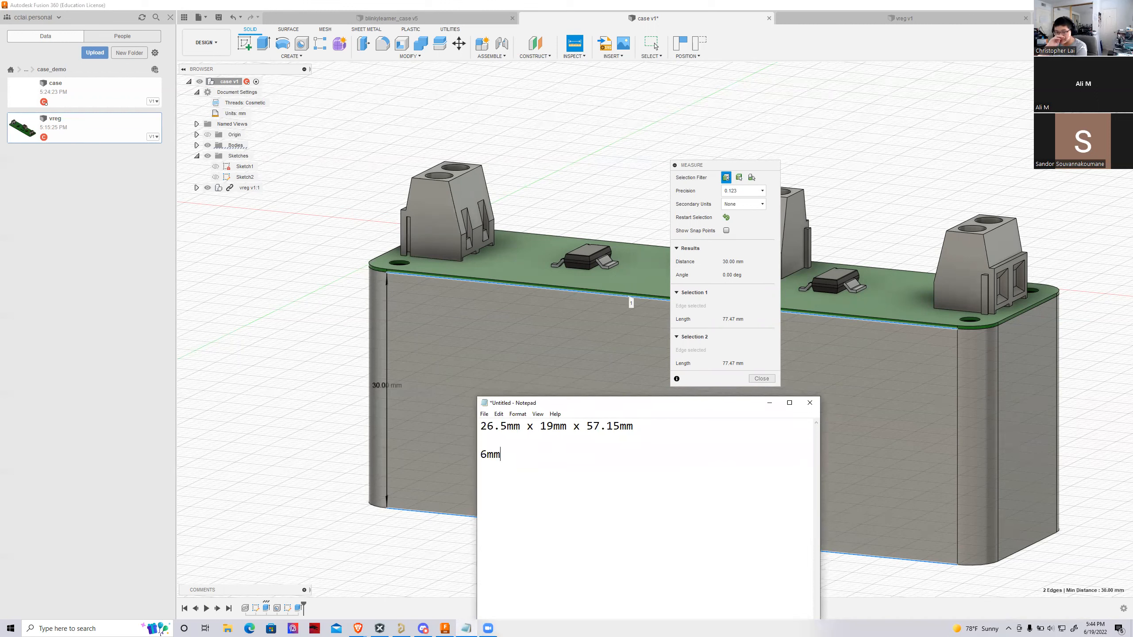
text( (screw))
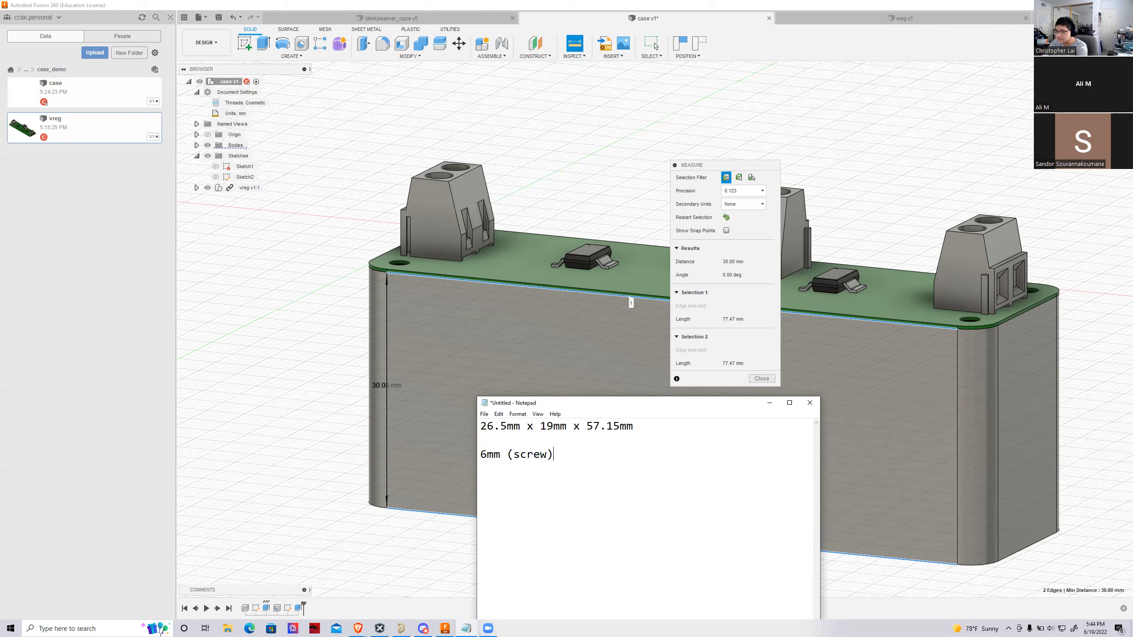
Insert the heading "Side" above the "6mm (screw)" line in the notes and add the line "2.5mm (wall)" below it
key(Up)
key(Return)
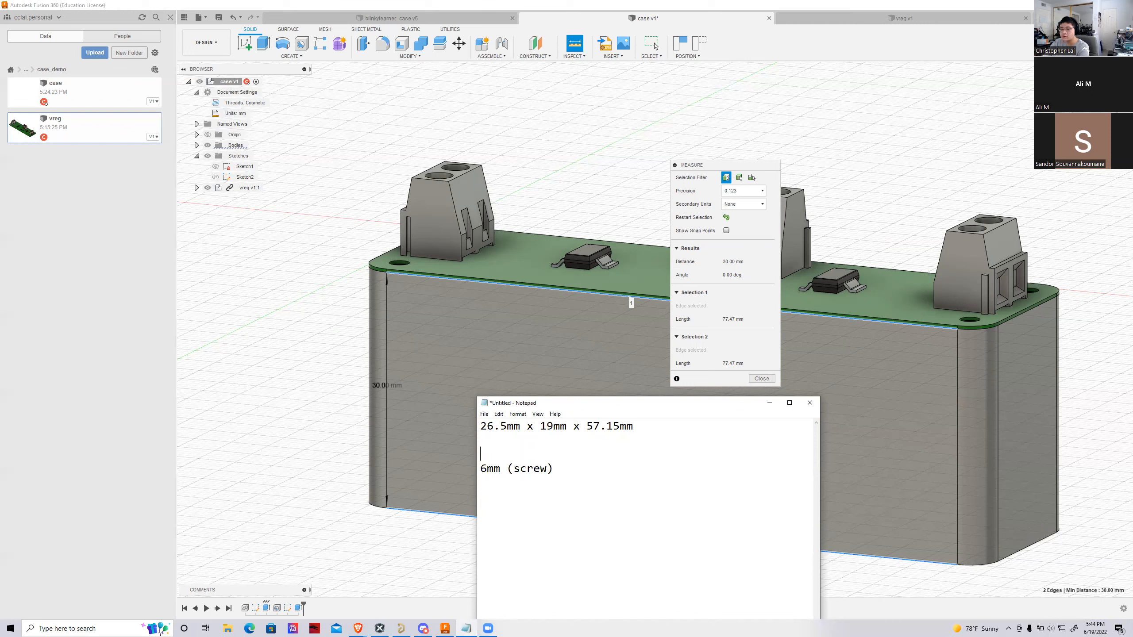
text(Side)
key(Down)
key(End)
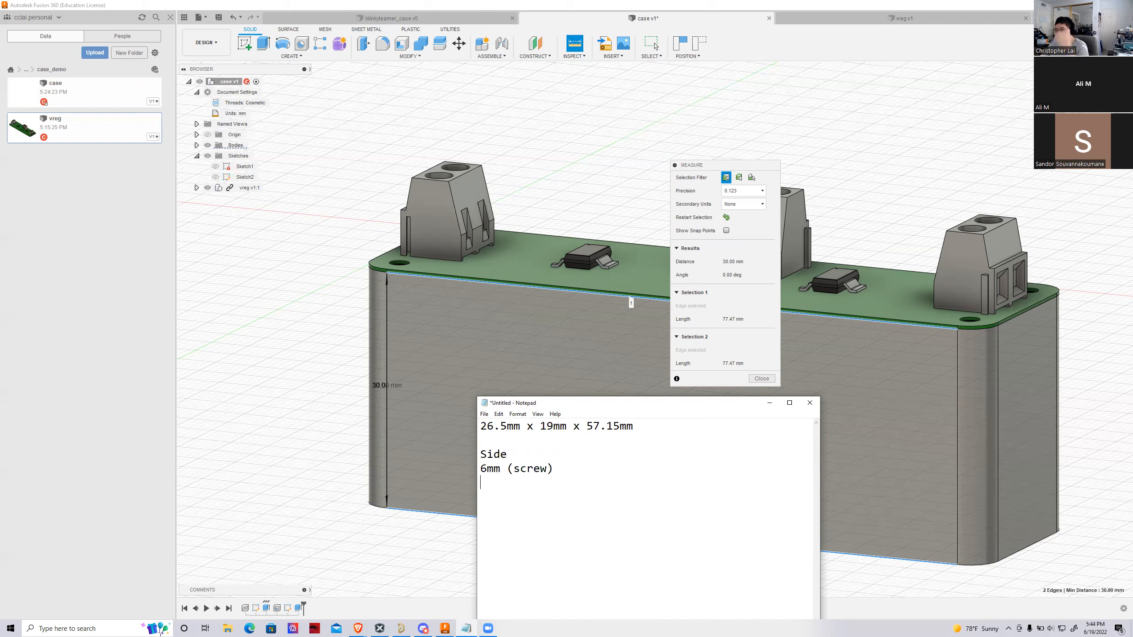
key(Return)
text(2.5mm ()
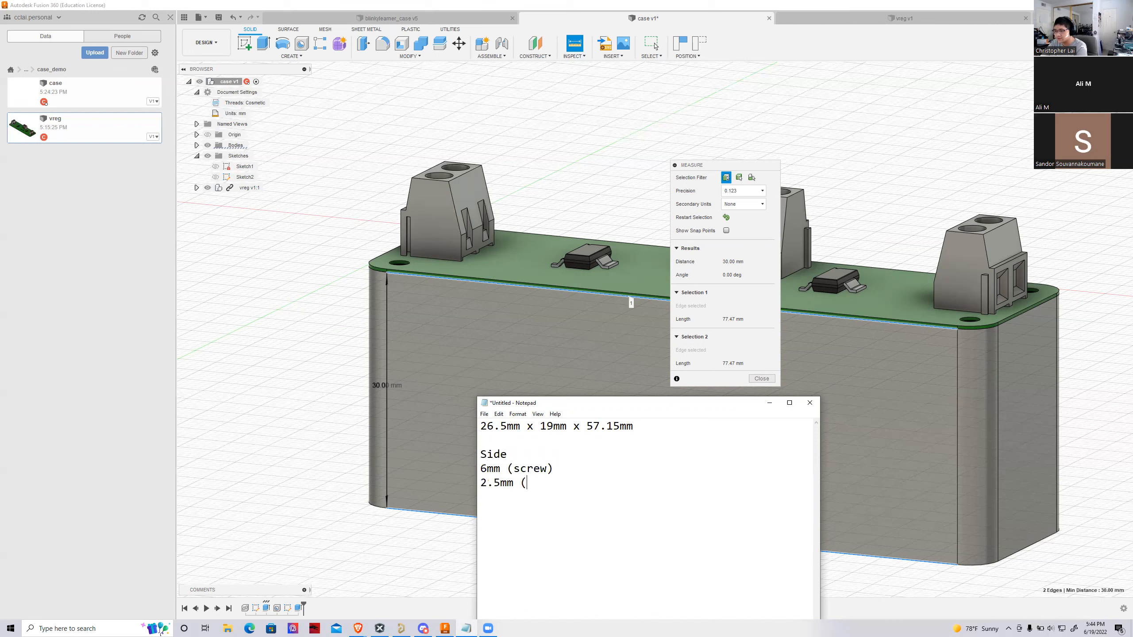
text(wall))
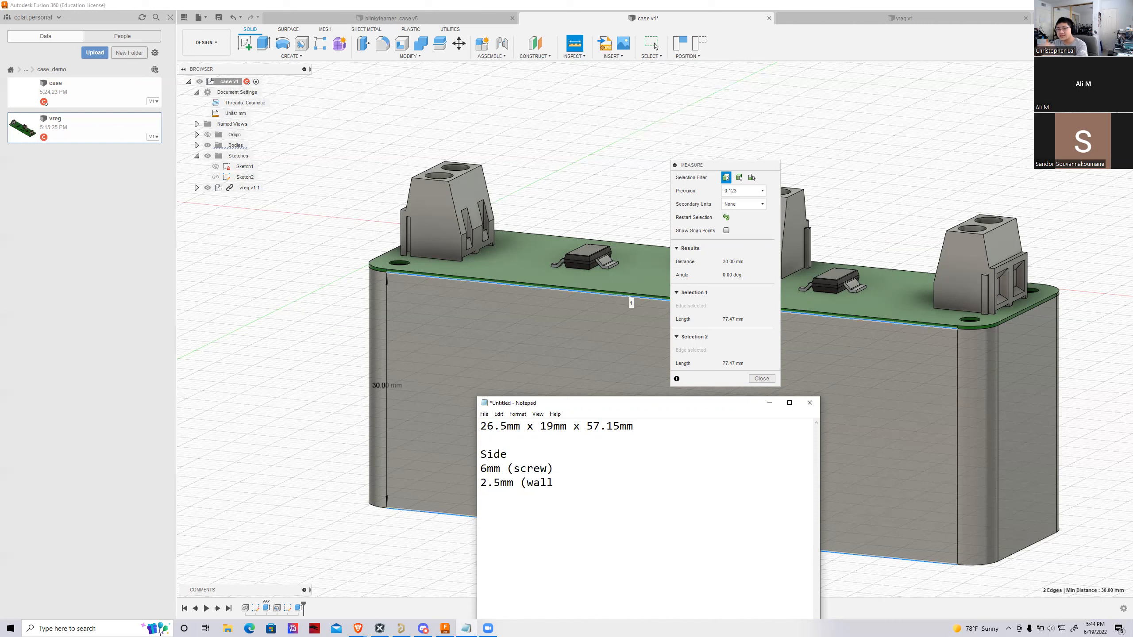
Add the lines "26.5mm (battery)" and "2.5mm (floor)" below the wall entry in the notes
key(Return)
text(26.5mm (b)
key(BackSpace)
key(BackSpace)
text(batter))
key(BackSpace)
text(y))
key(Return)
text(2.)
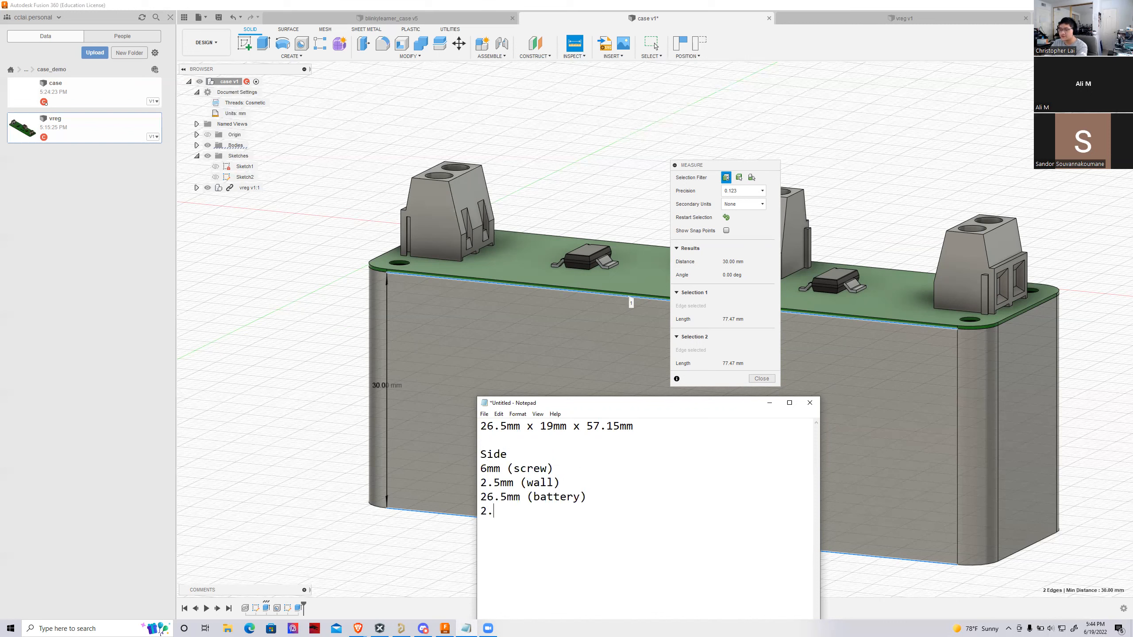
text(5mm (floor))
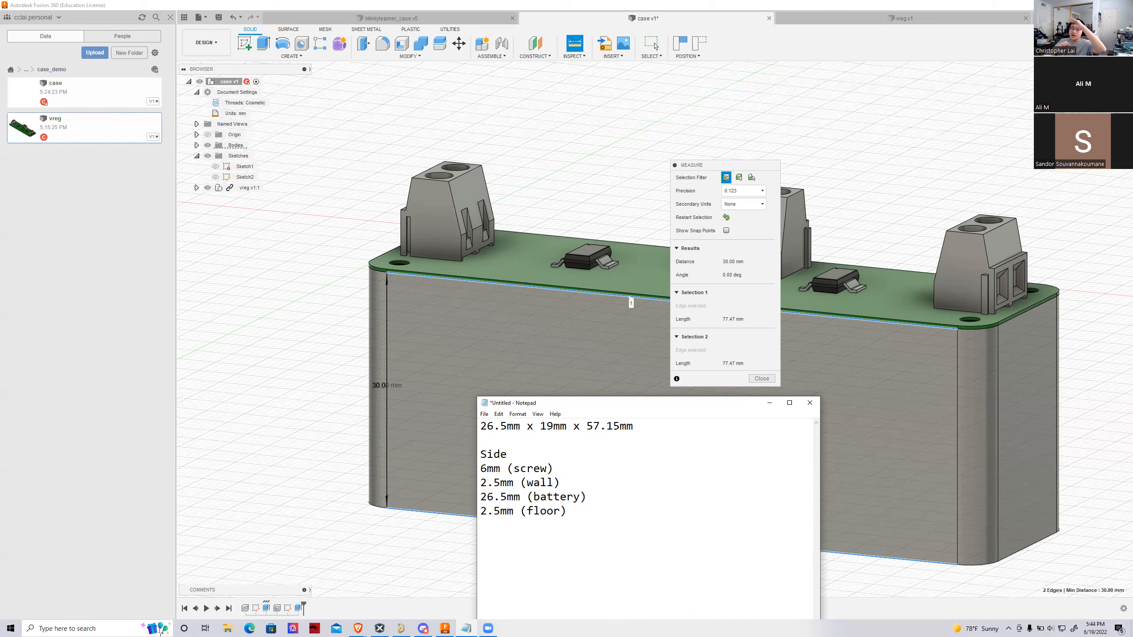
Add the line "total: 37.5mm" to the notes and move the Notepad window clear of the model
key(Return)
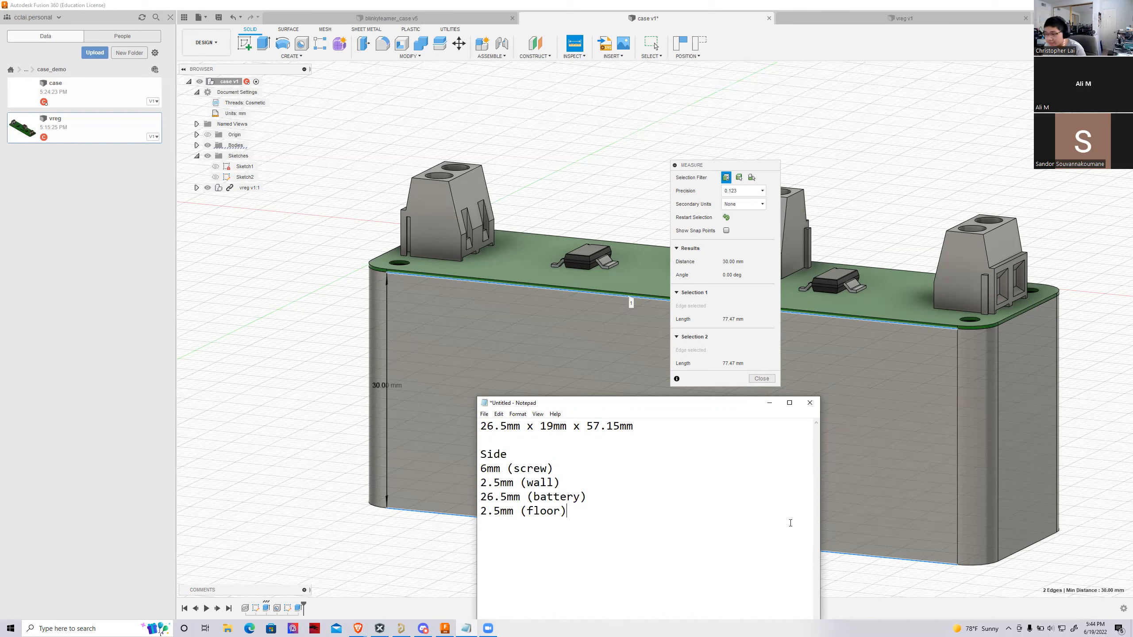
text(total:)
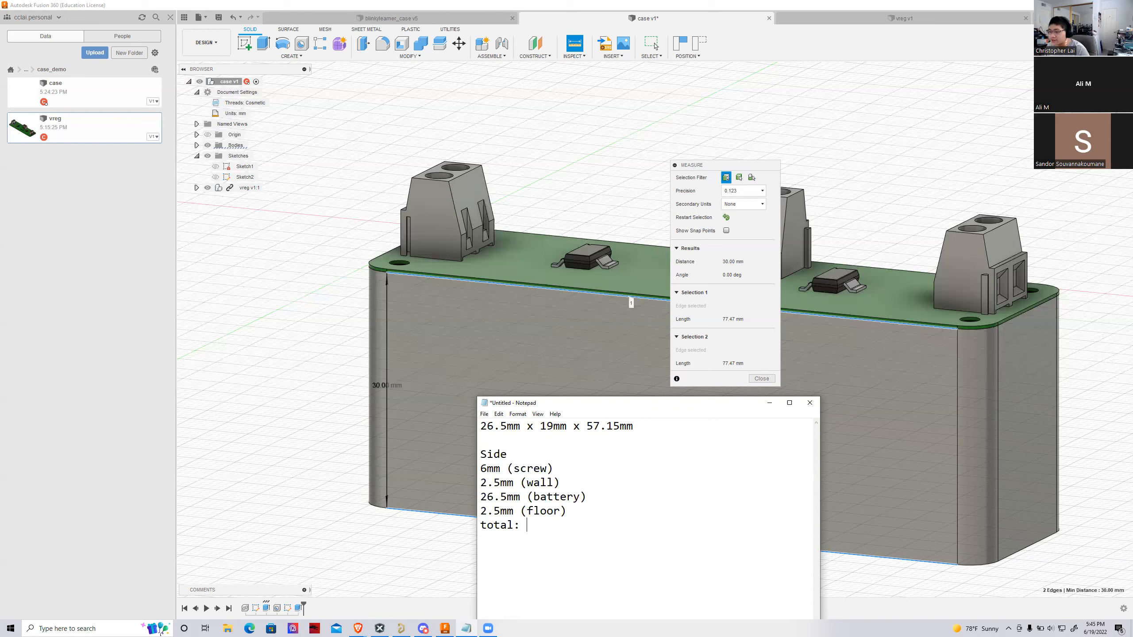
text(37.5mm)
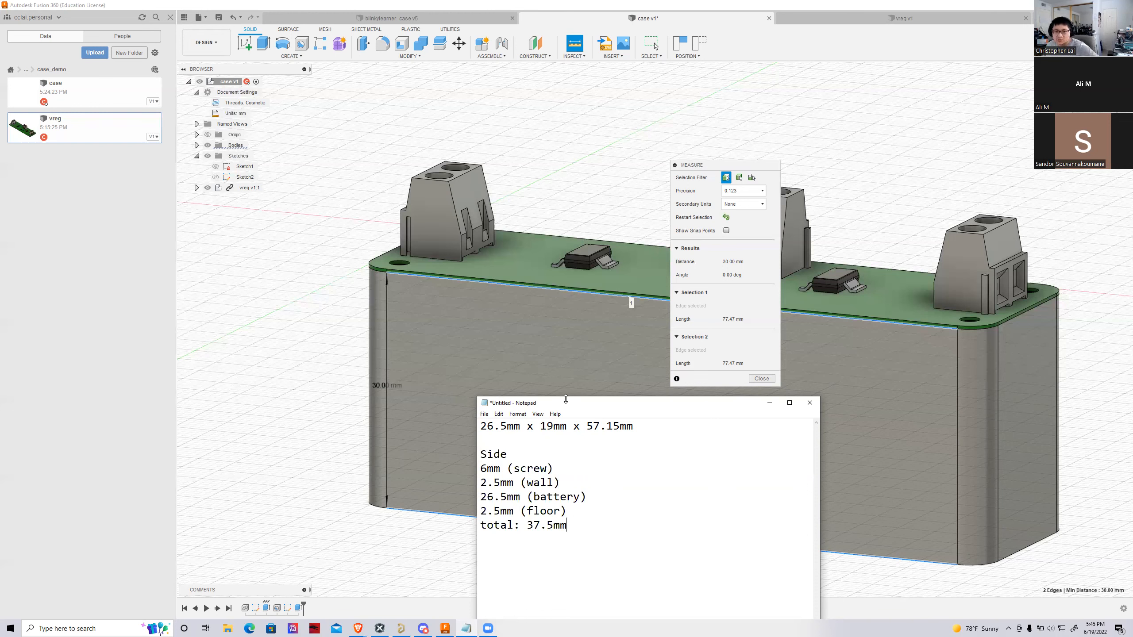
drag(566, 399, 511, 262)
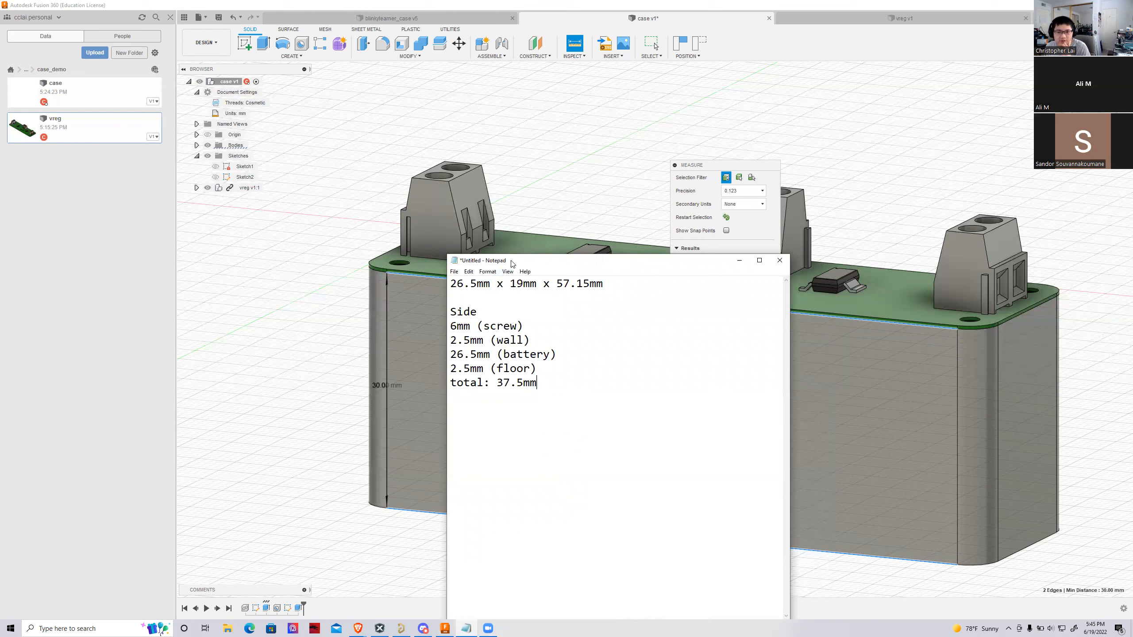
drag(511, 263, 499, 1)
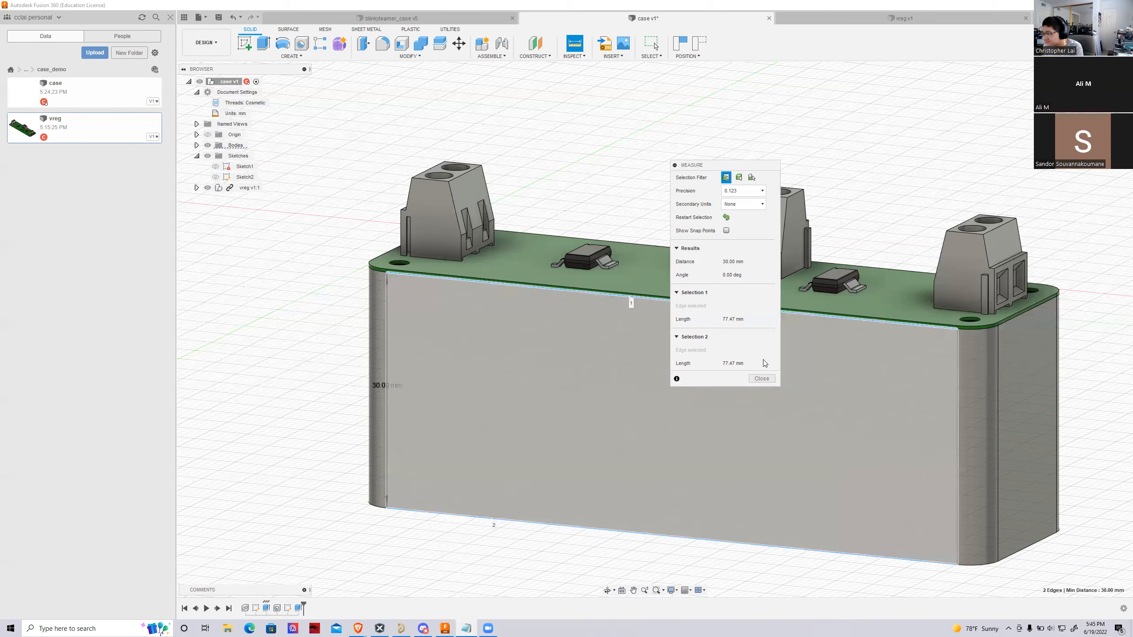
End the measurement and set the distance of the block's extrusion to -37.5 mm
click(761, 379)
mouse_move(758, 377)
shift+middle_down()
mouse_move(700, 281)
mouse_move(755, 297)
mouse_move(750, 328)
shift+middle_up()
mouse_move(754, 254)
shift+middle_down()
mouse_move(753, 279)
mouse_move(739, 250)
shift+middle_up()
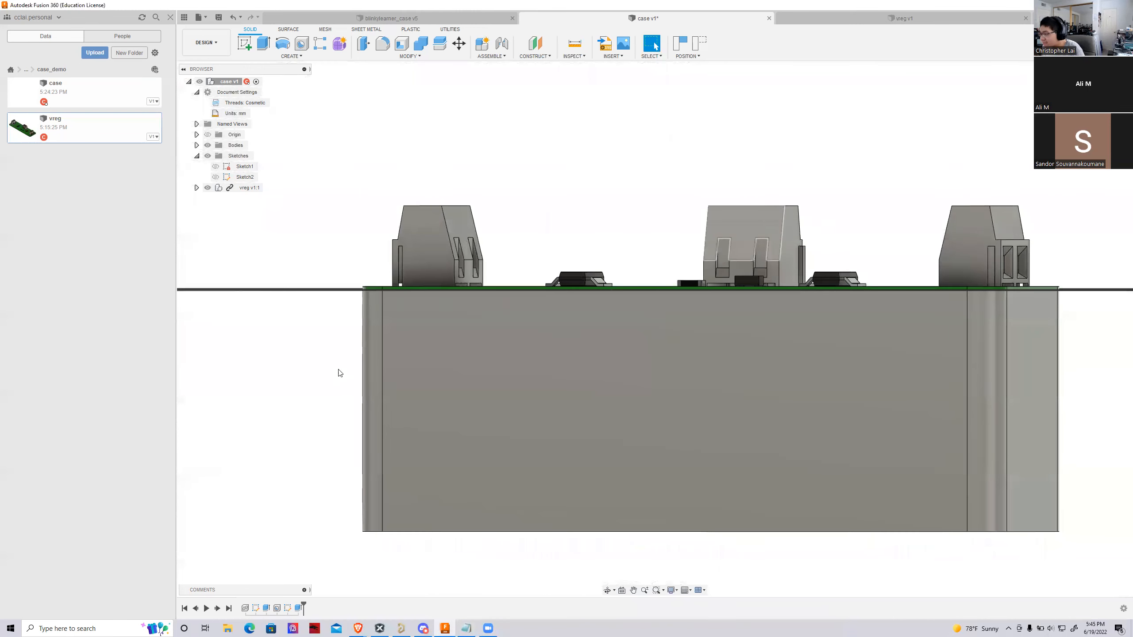
scroll(339, 373, down, 2)
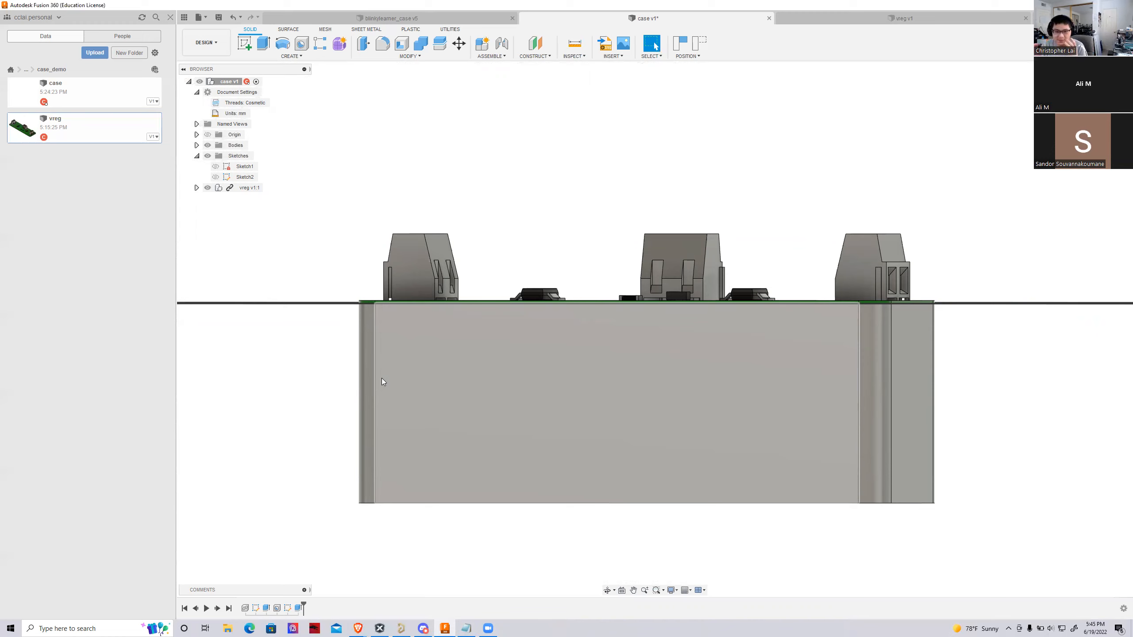
drag(1095, 103, 1093, 129)
scroll(420, 426, down, 3)
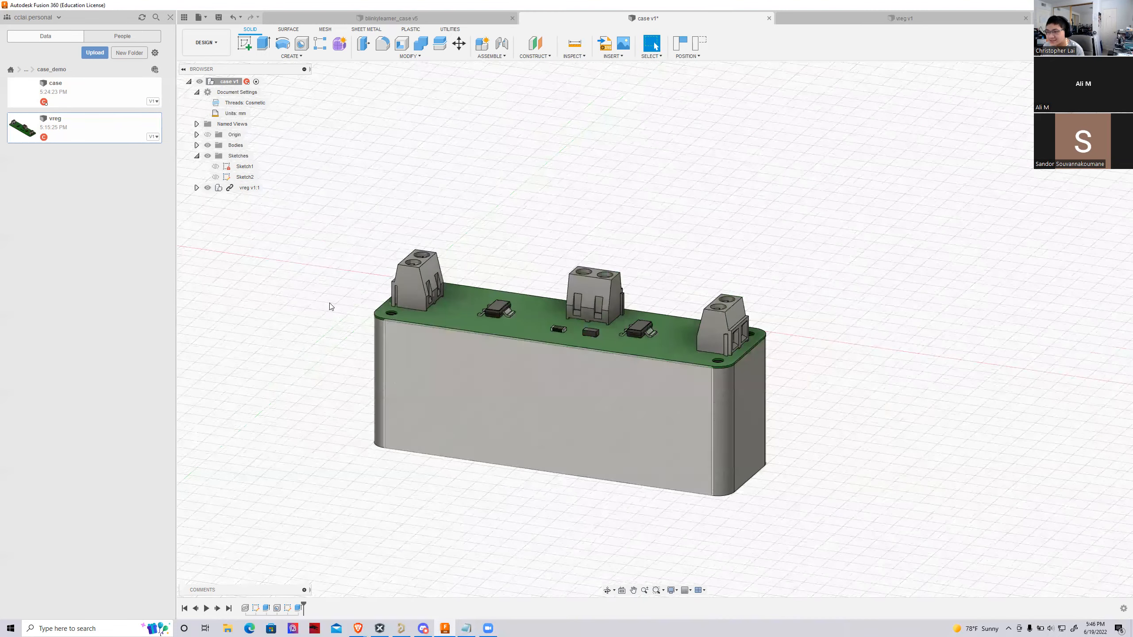
click(266, 608)
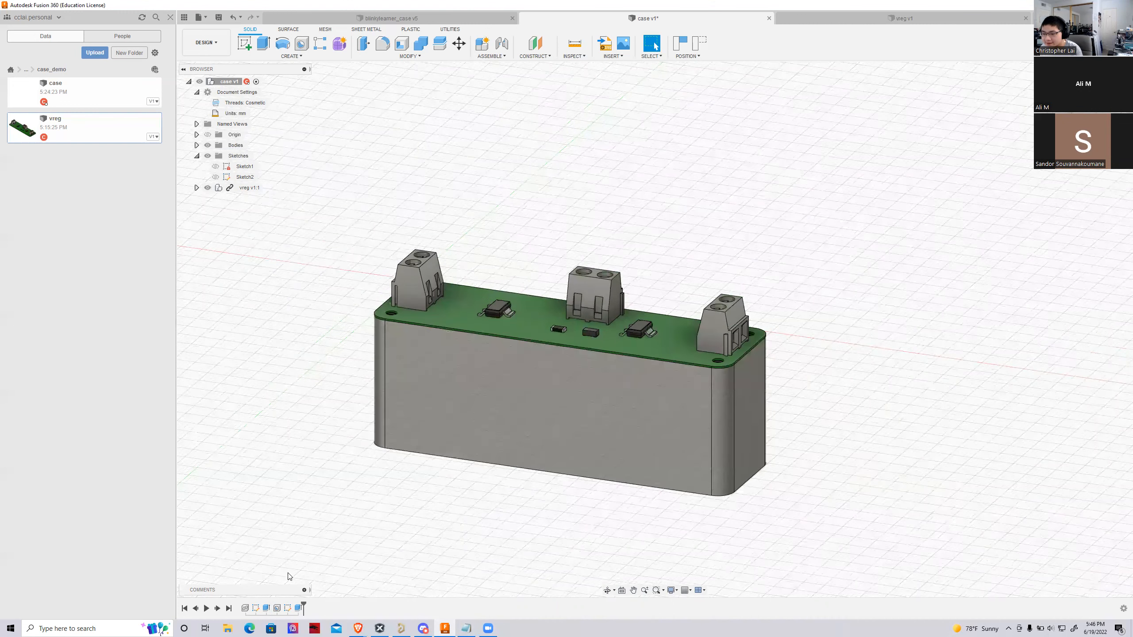
double_click(267, 611)
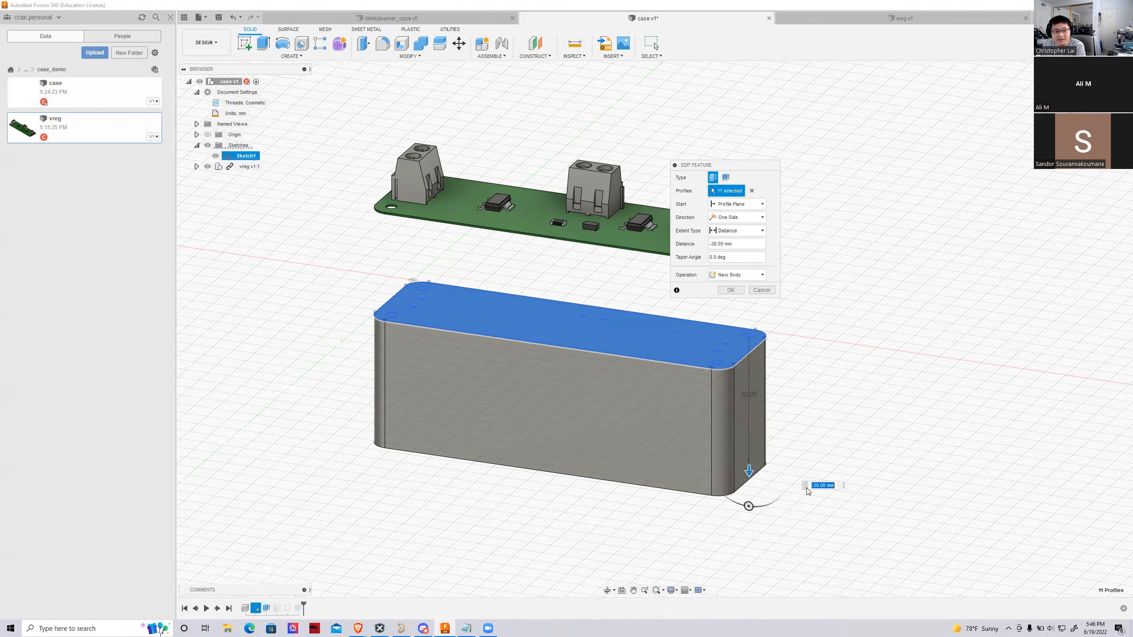
key(Return)
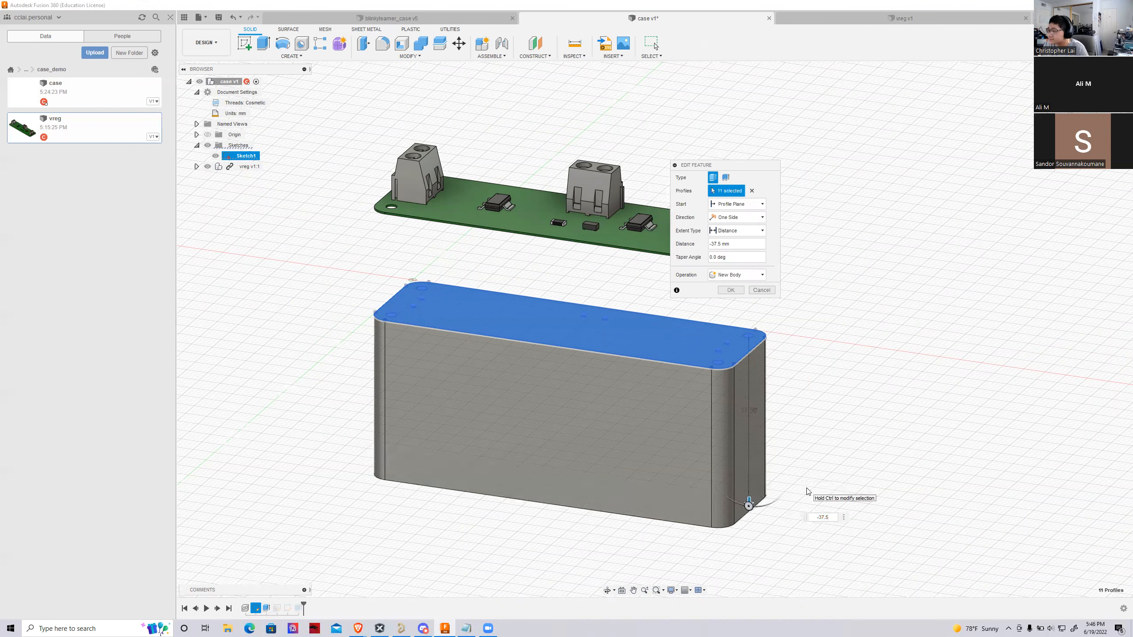
scroll(484, 380, up, 3)
scroll(885, 263, down, 2)
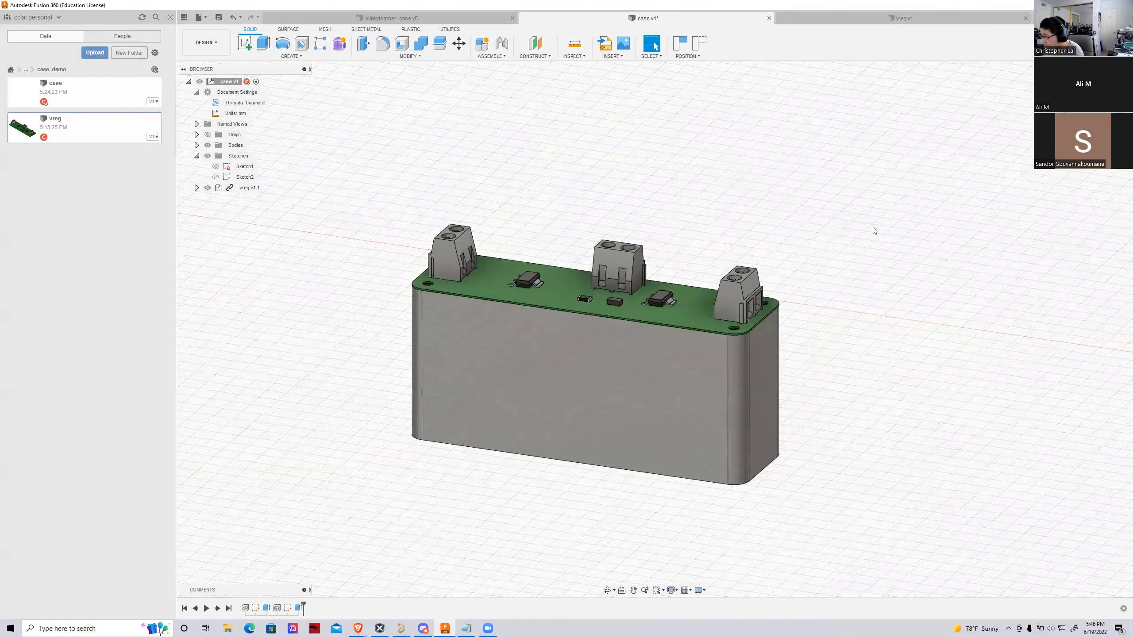
Create a new sketch on the long front face of the block
scroll(874, 230, up, 1)
click(1093, 88)
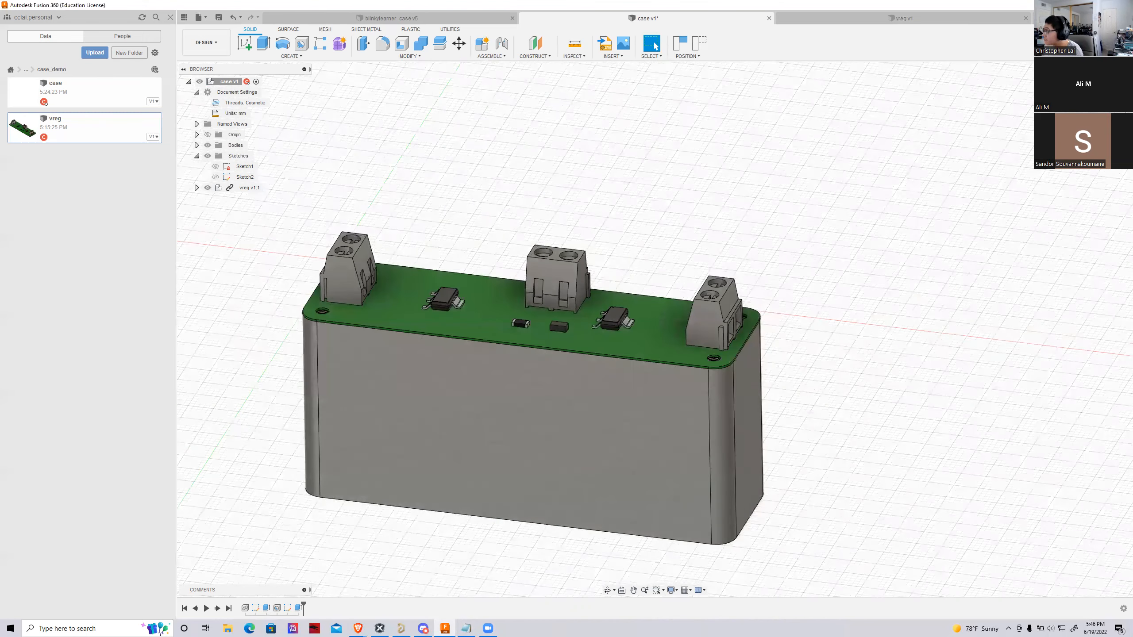
click(1094, 101)
click(435, 452)
click(245, 44)
click(588, 331)
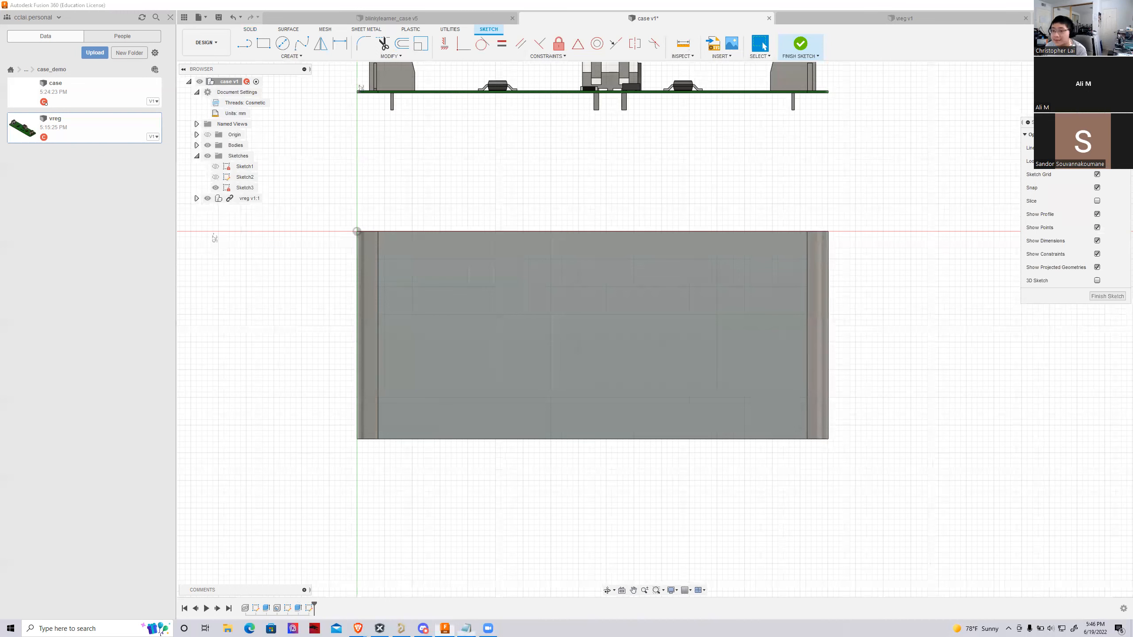
Check the side dimensions in the notes and sketch a horizontal line about 5 mm below the block's top edge, extending past both sides
key(alt+Tab)
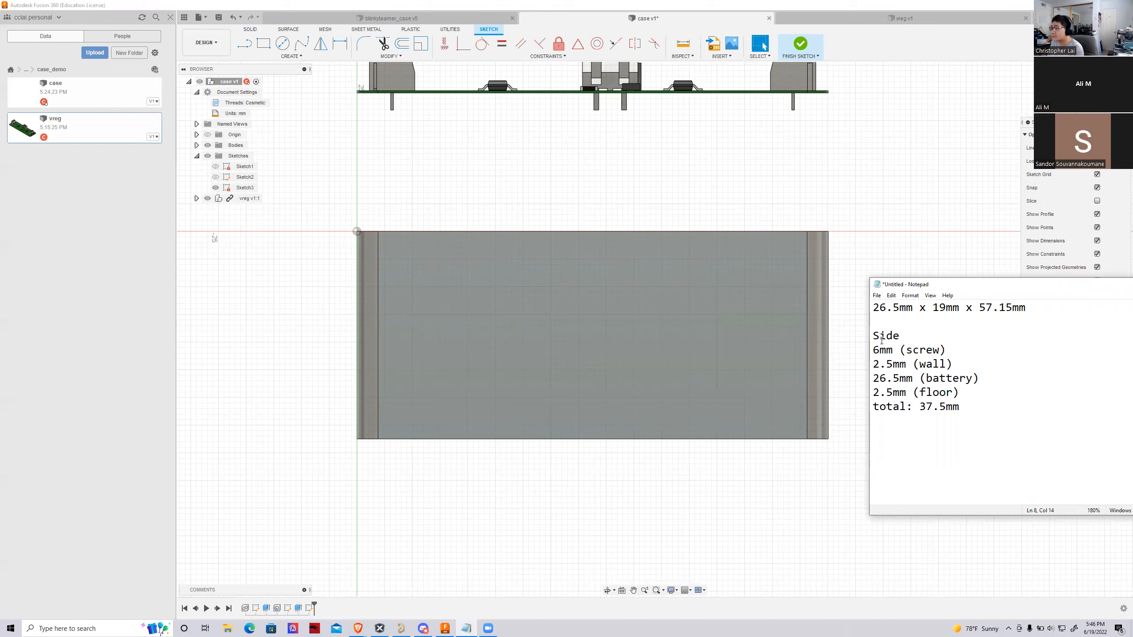
key(alt+Tab)
scroll(313, 285, up, 2)
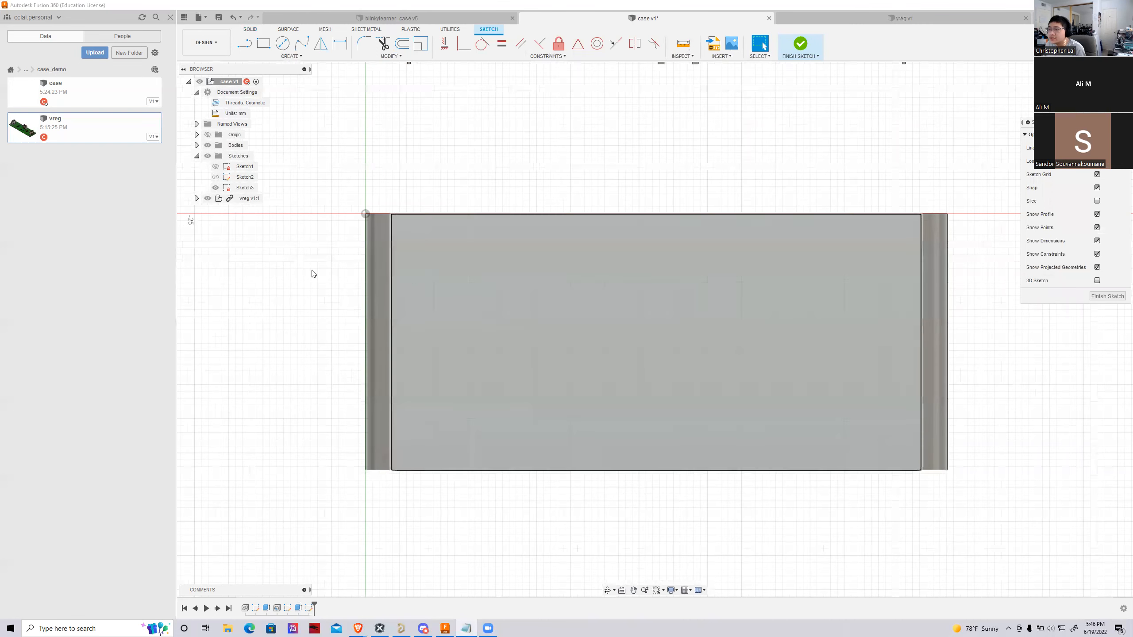
click(244, 43)
click(331, 248)
click(981, 248)
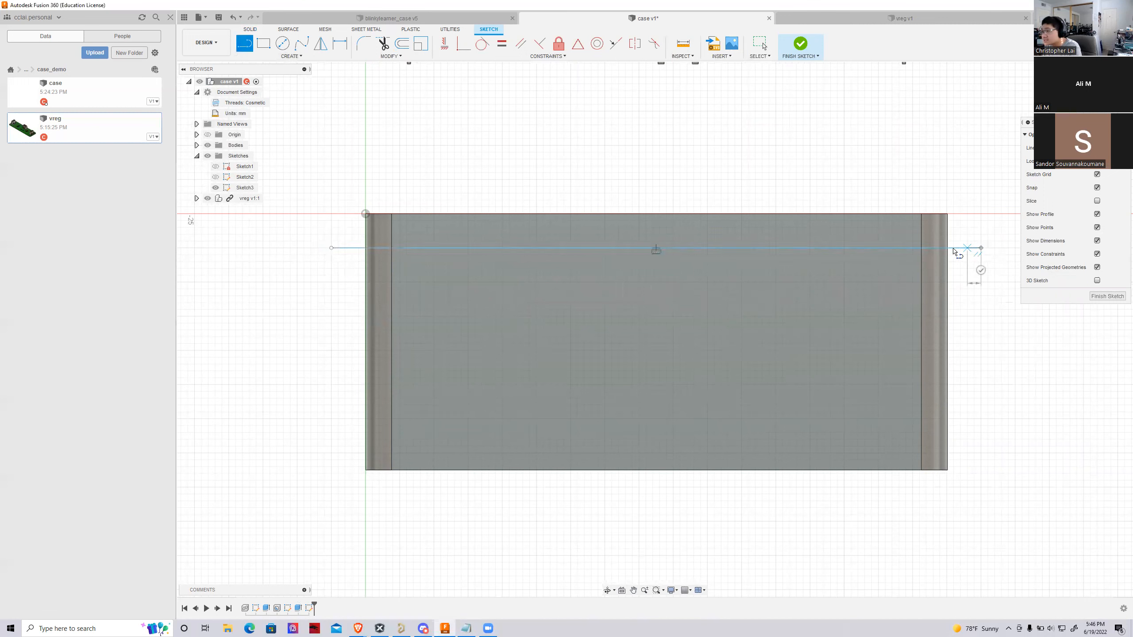
key(Escape)
Dimension the horizontal line 6 mm below the block's top edge
click(342, 51)
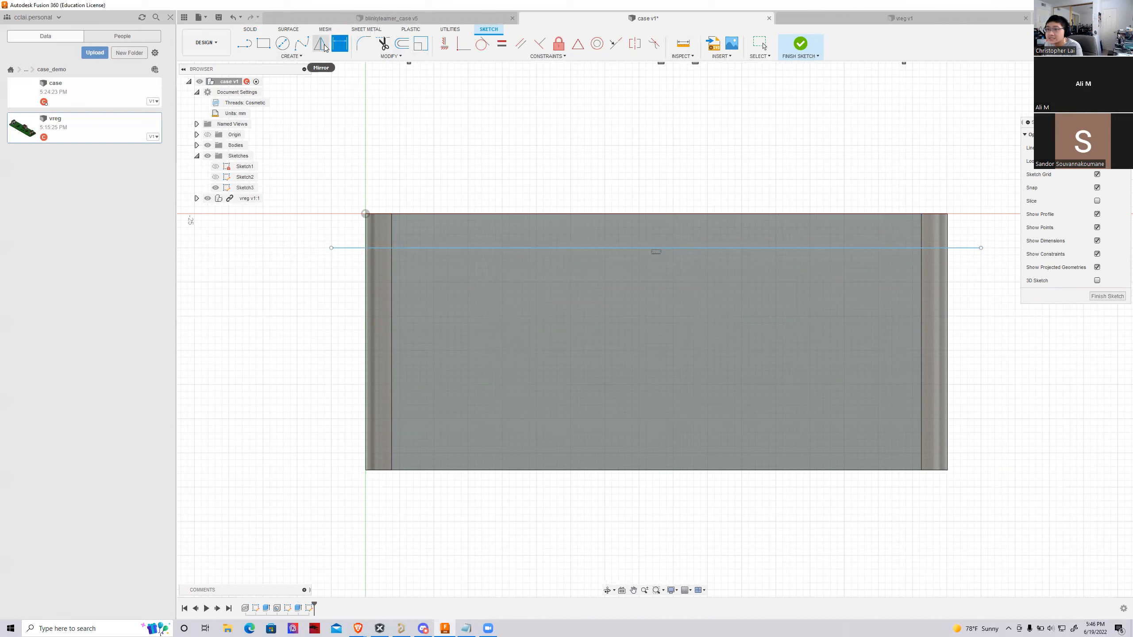
click(521, 248)
click(522, 215)
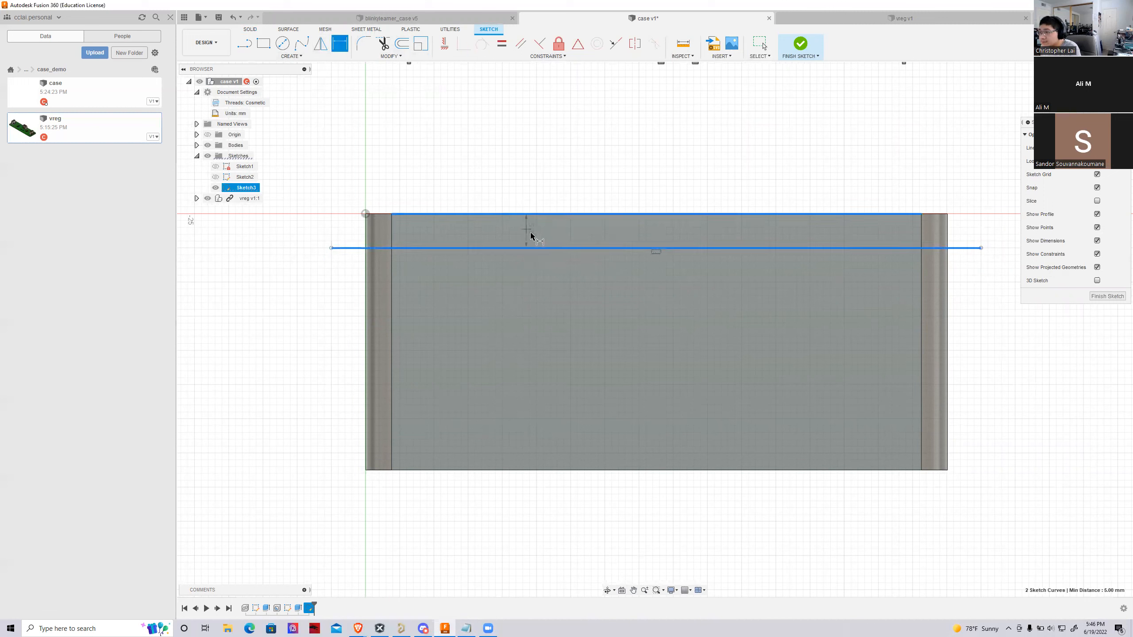
click(531, 233)
text(6)
key(Return)
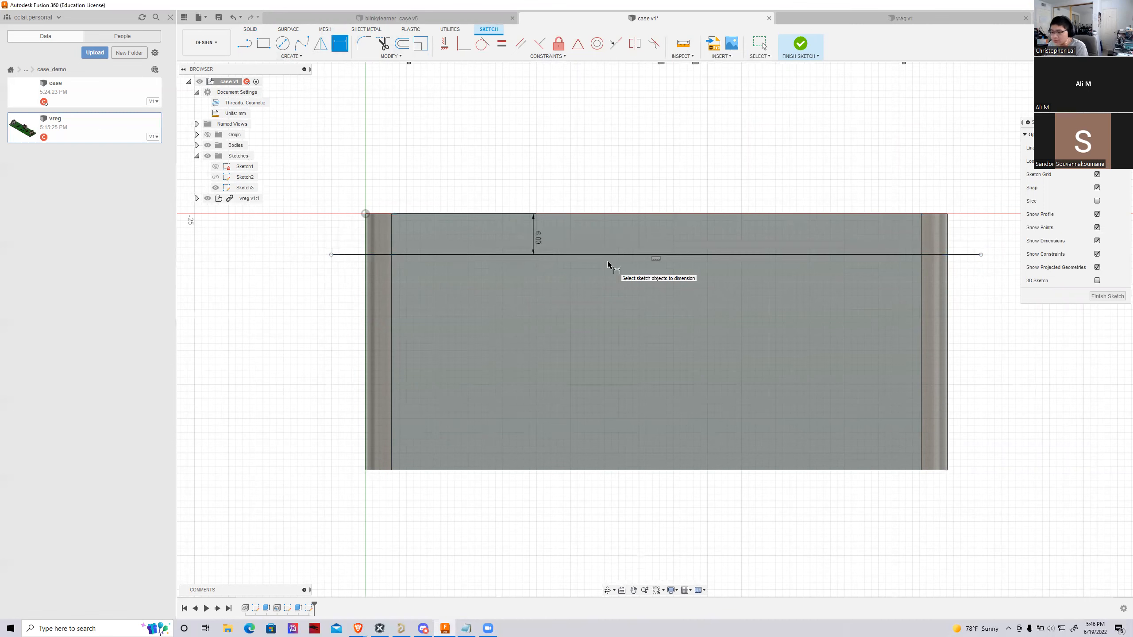
Examine how the dimensioned line aligns with the bottom of the threaded corner hole
scroll(382, 244, up, 2)
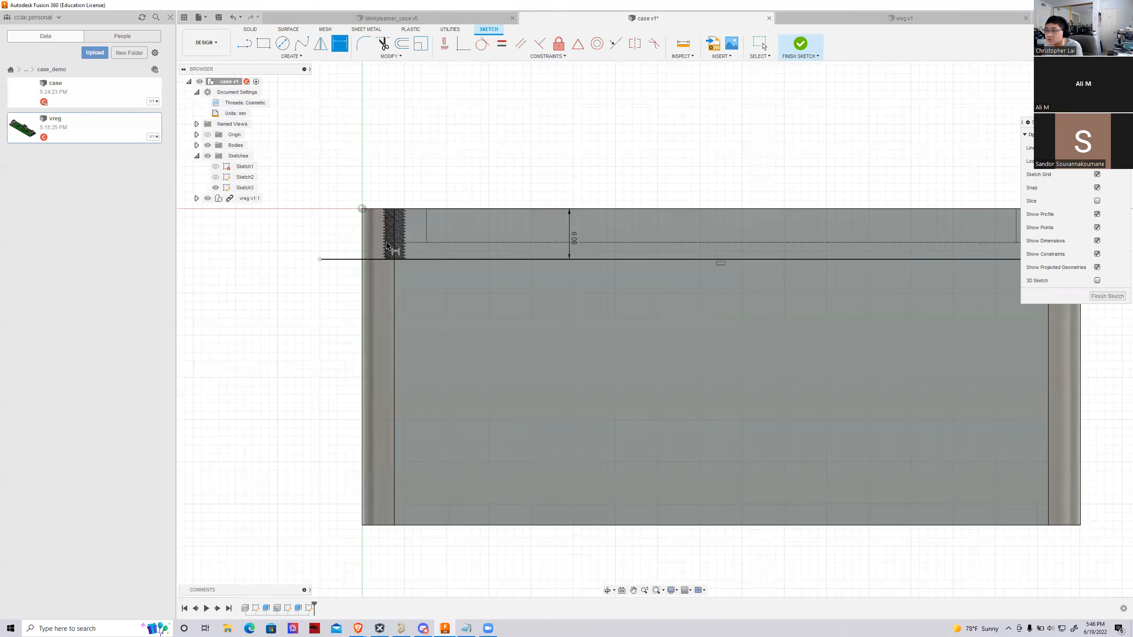
scroll(387, 245, up, 3)
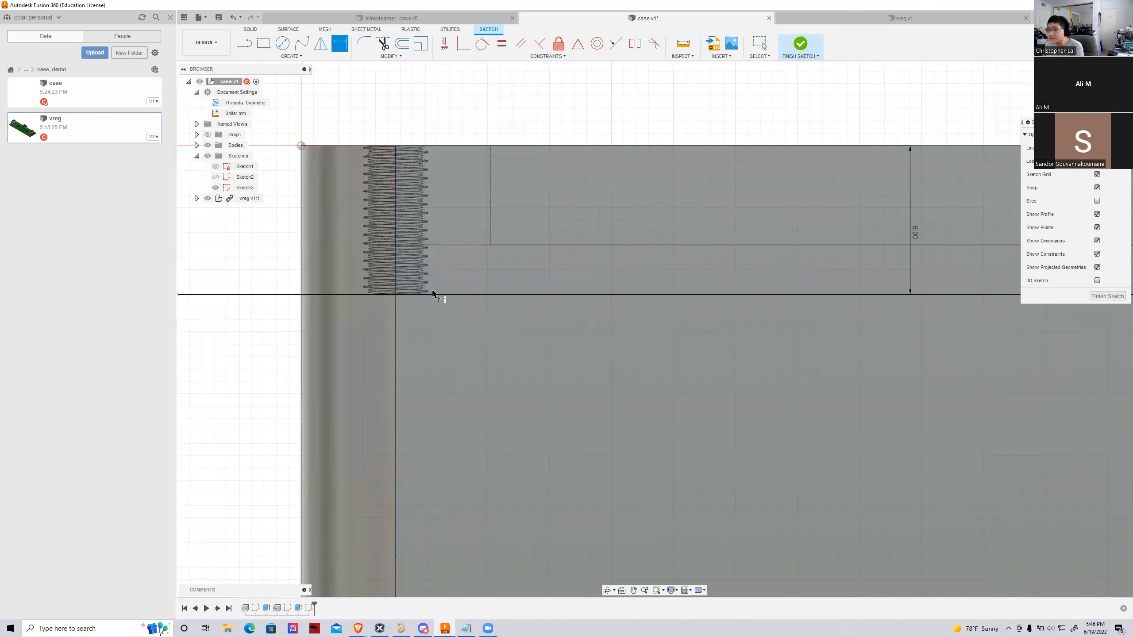
scroll(420, 301, down, 3)
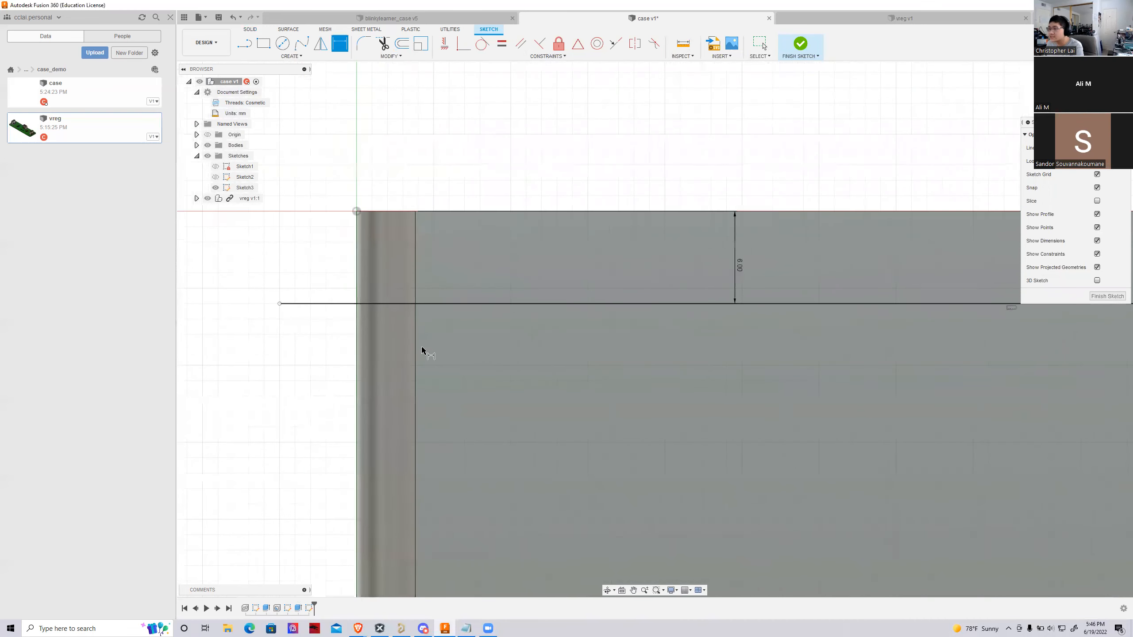
scroll(356, 311, down, 3)
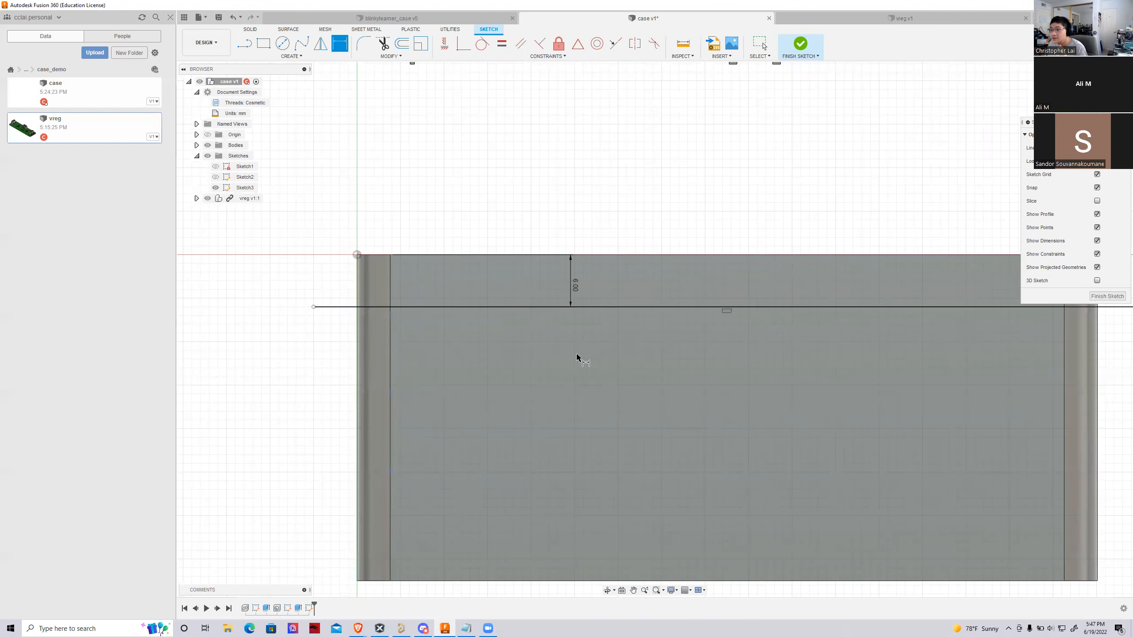
scroll(436, 364, down, 2)
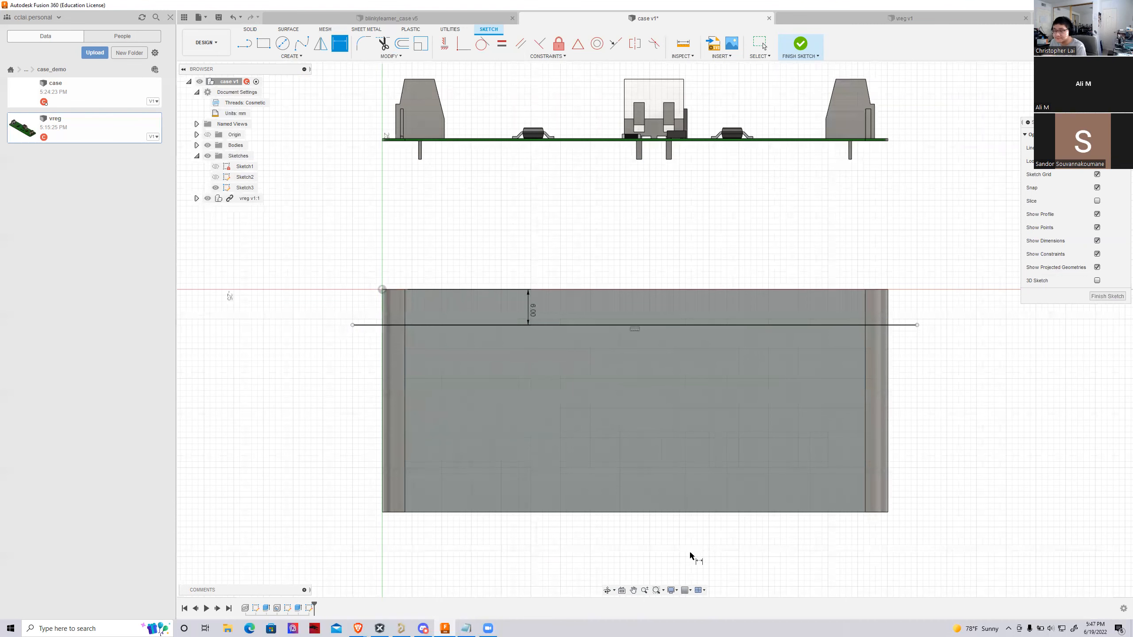
scroll(354, 491, down, 2)
scroll(701, 553, up, 2)
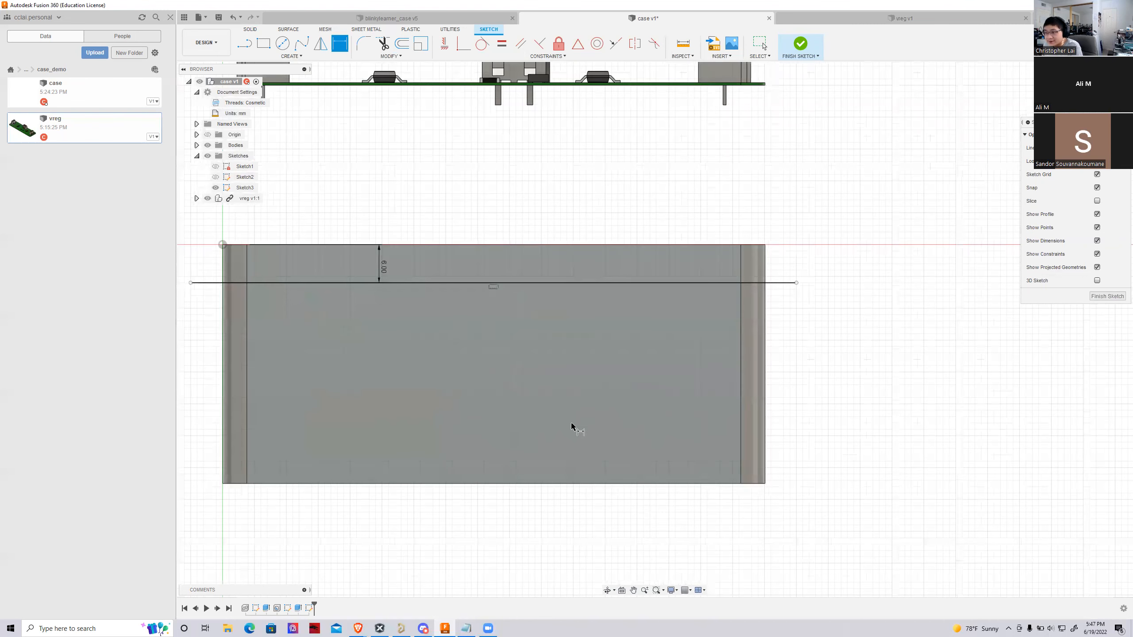
Sketch a second horizontal line across the block's front face, below and the same length as the first line
key(l)
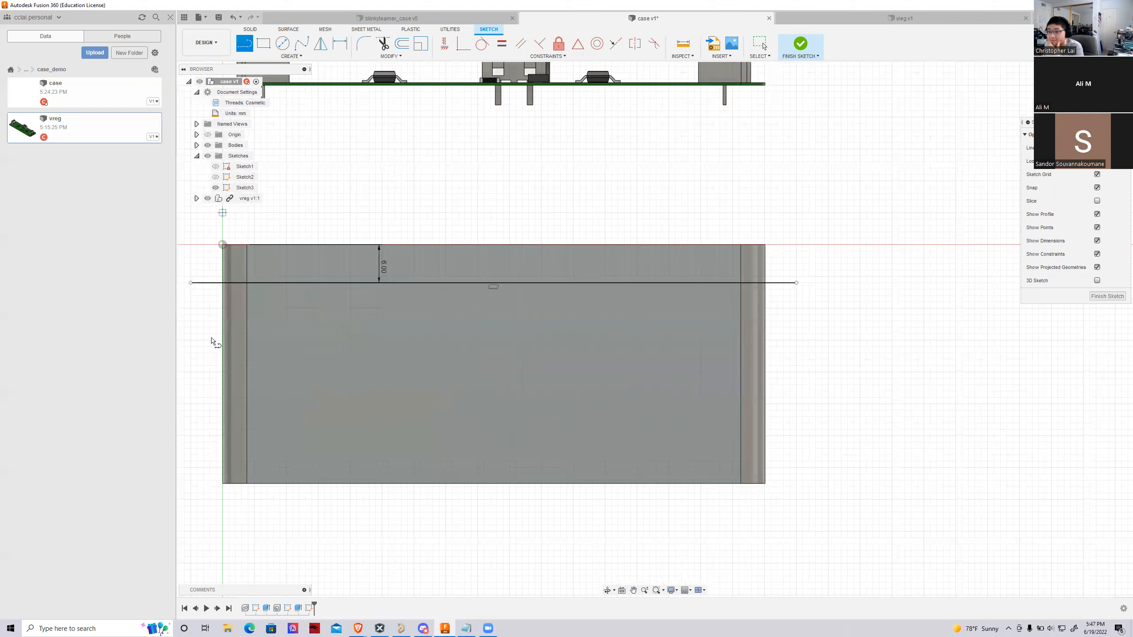
click(190, 372)
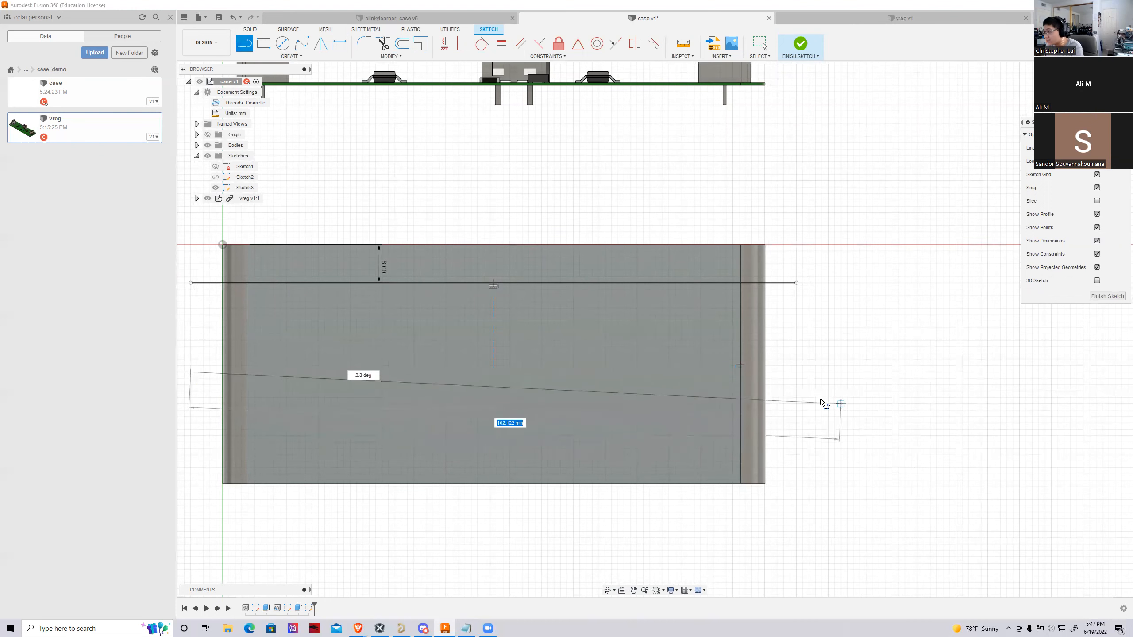
click(797, 371)
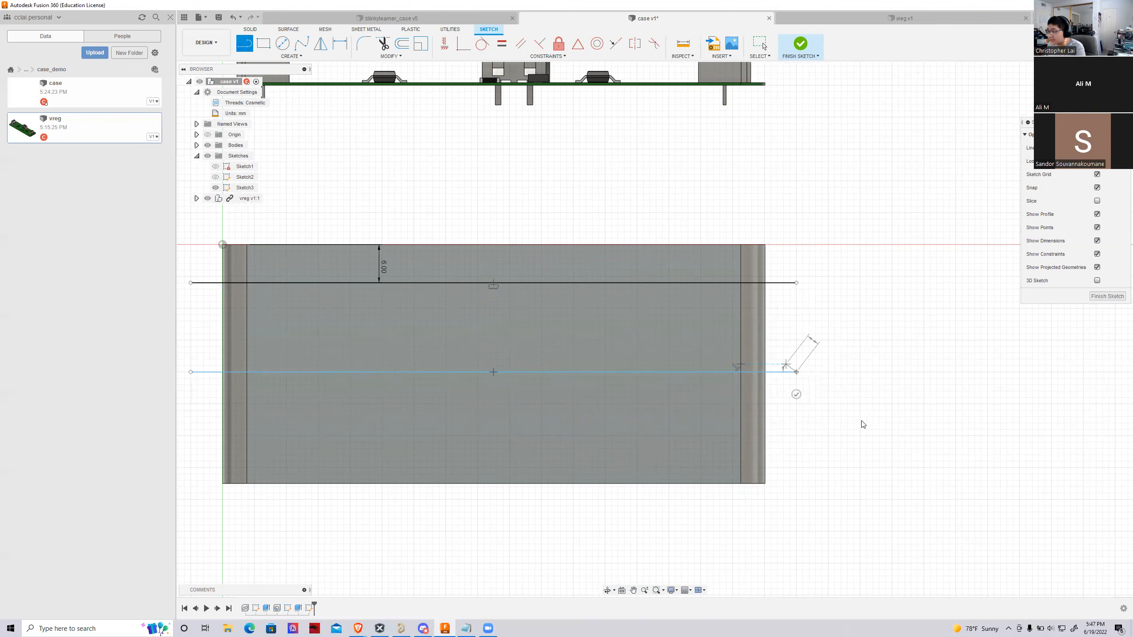
Dimension the second horizontal line 2.5 mm below the first horizontal line
key(Escape)
scroll(847, 400, up, 1)
scroll(847, 400, down, 2)
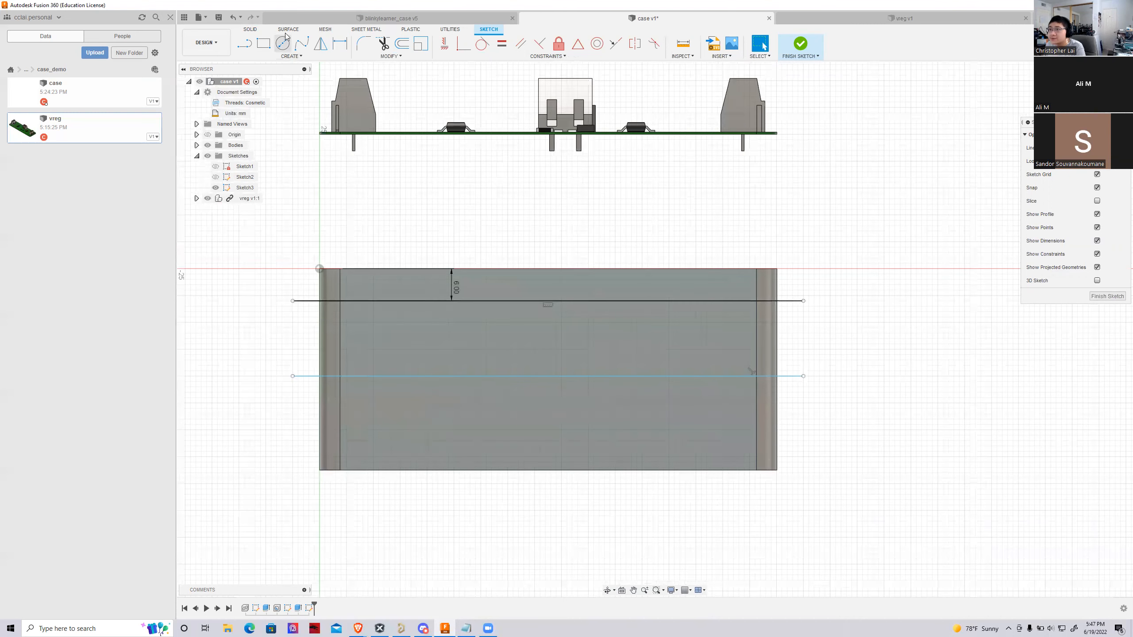
click(340, 43)
scroll(460, 392, up, 2)
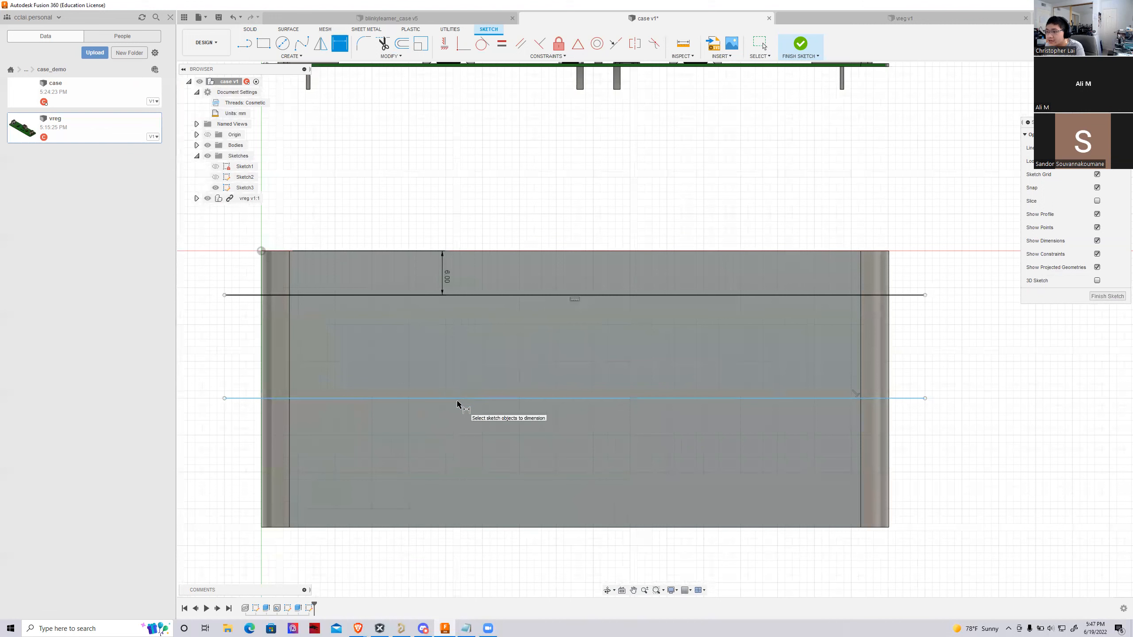
click(458, 398)
click(462, 295)
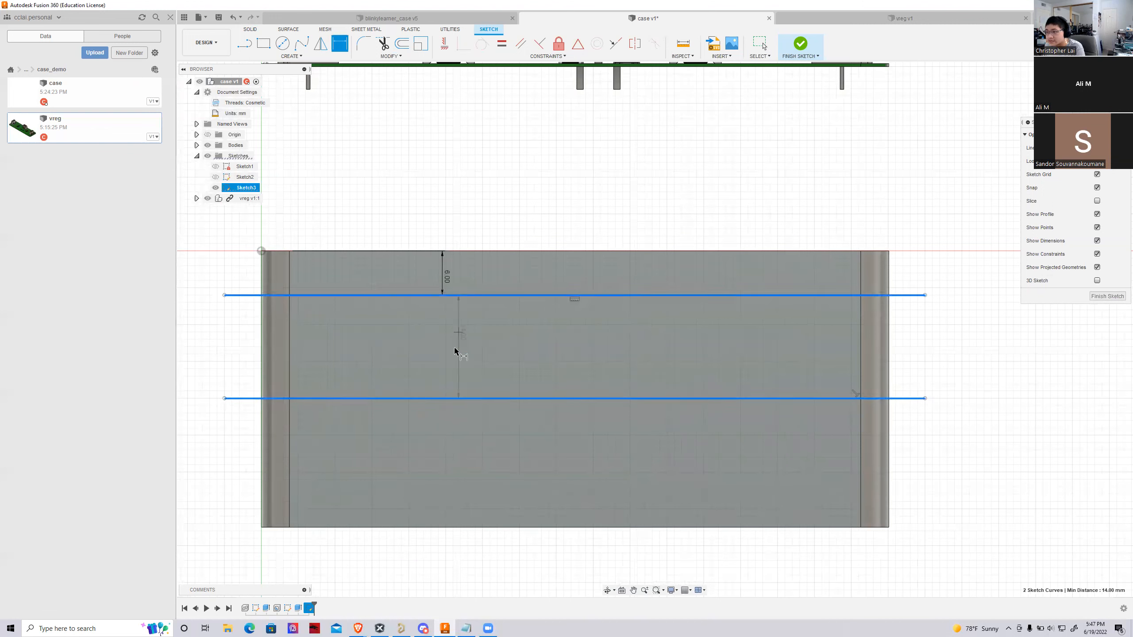
click(445, 349)
text(2.5)
key(Return)
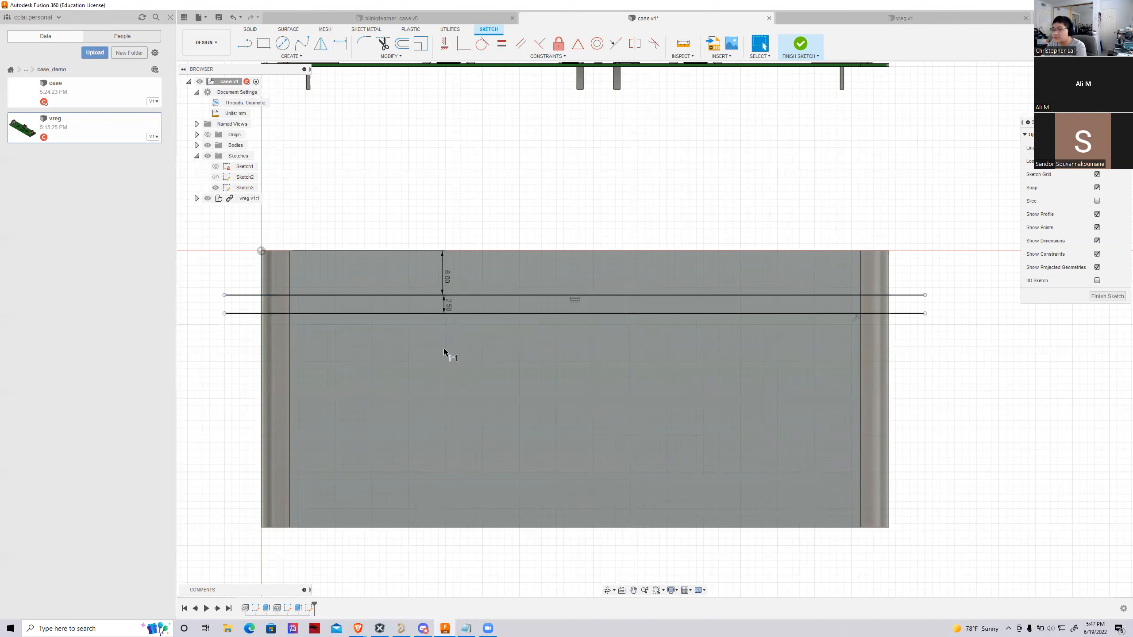
Sketch a third horizontal line about 95 mm long across the lower part of the block, extending past both sides
click(241, 44)
click(224, 472)
click(922, 474)
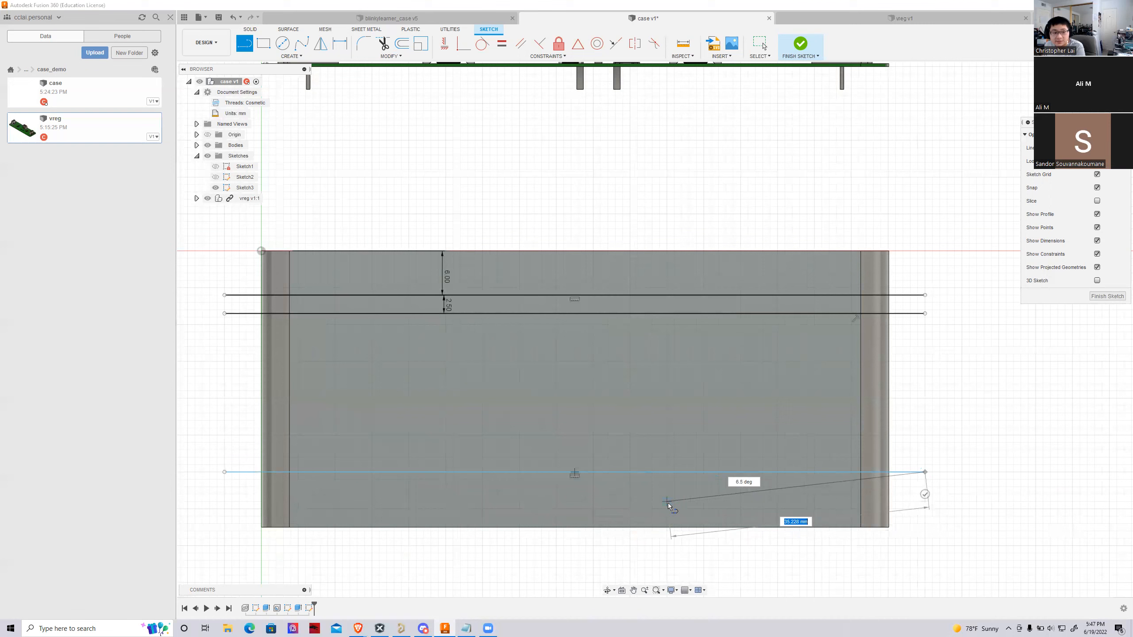
key(Escape)
Dimension the third horizontal line 26.5 mm below the second line
click(340, 44)
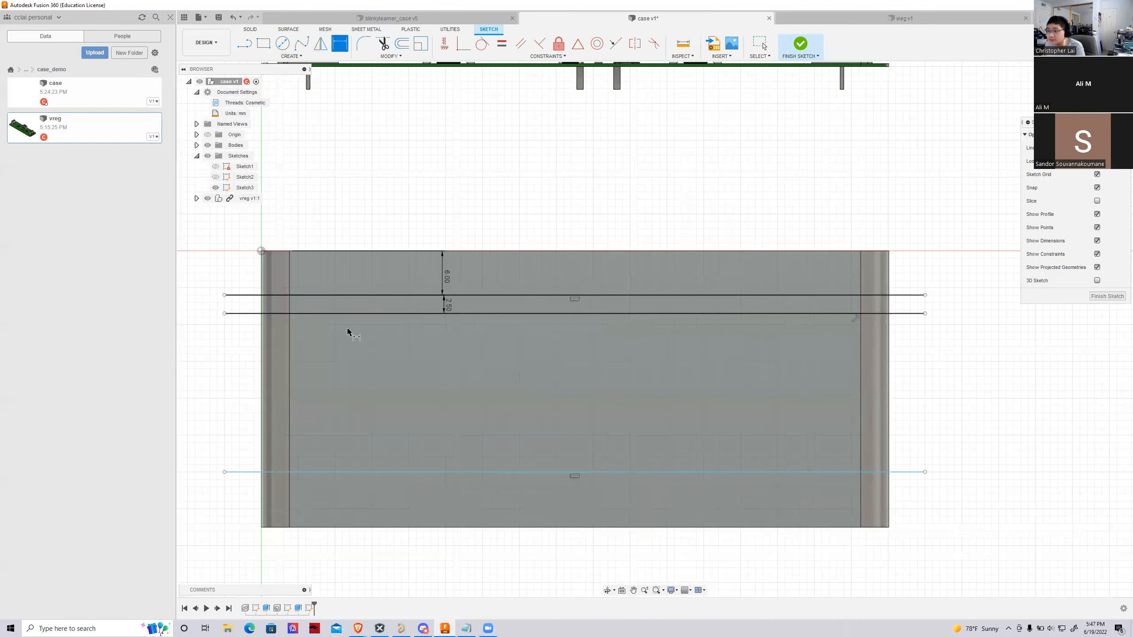
click(465, 472)
click(436, 315)
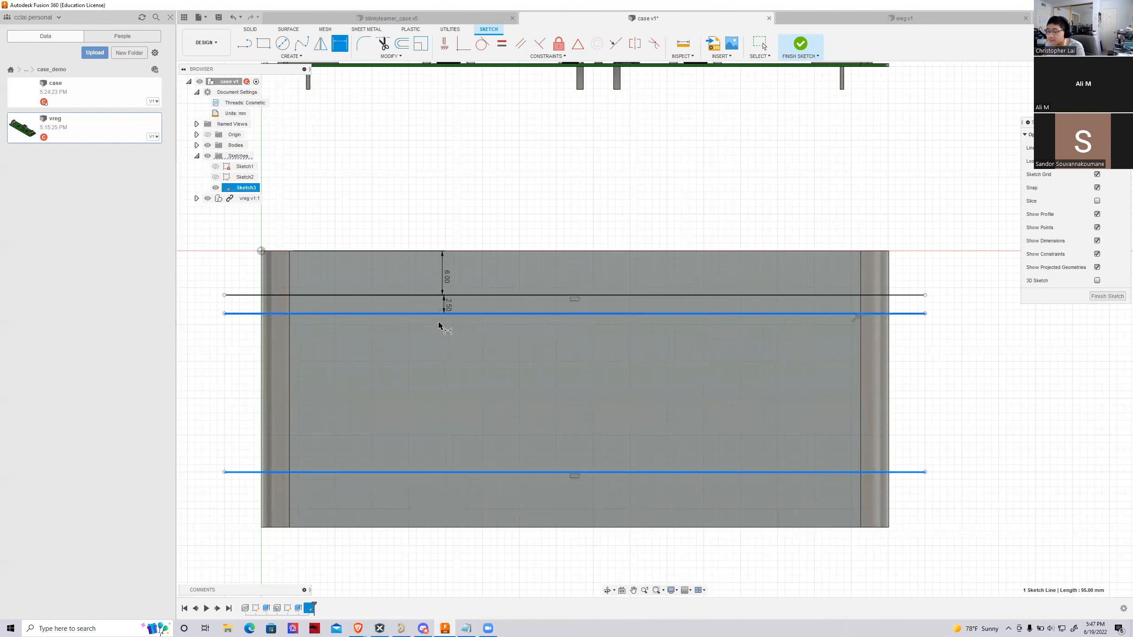
click(446, 386)
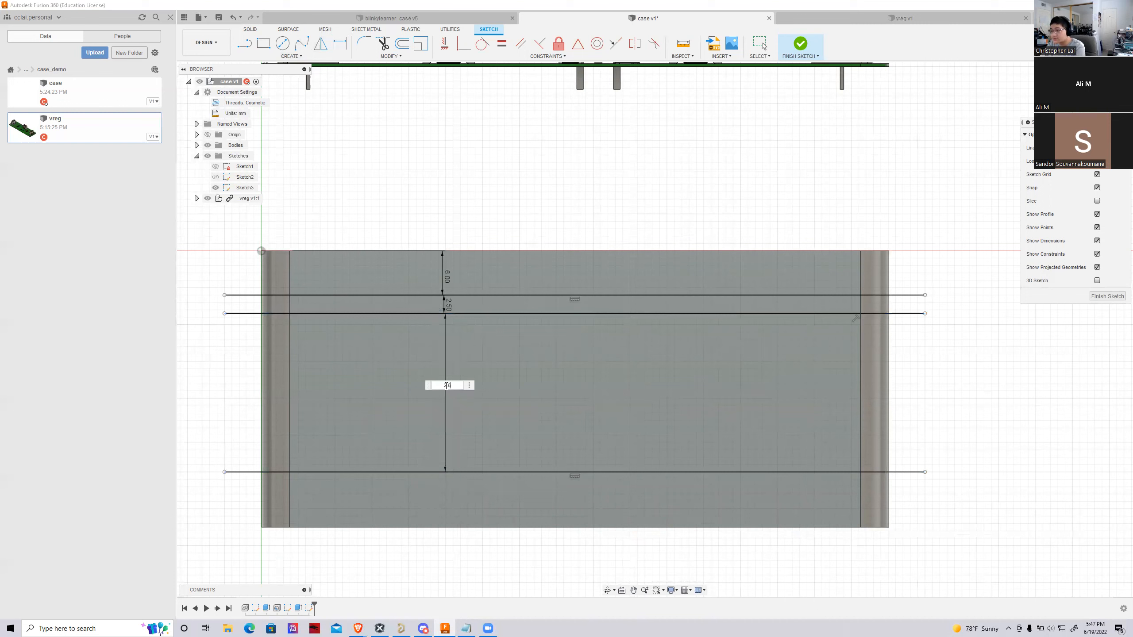
text(2)
key(Return)
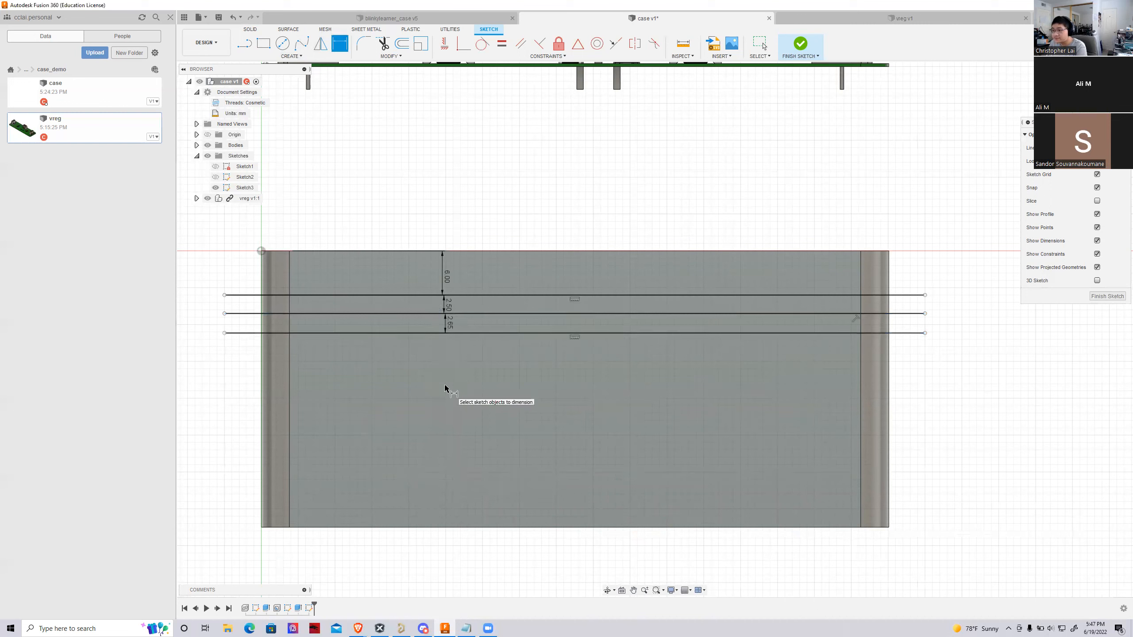
click(451, 330)
text(26.5)
key(Return)
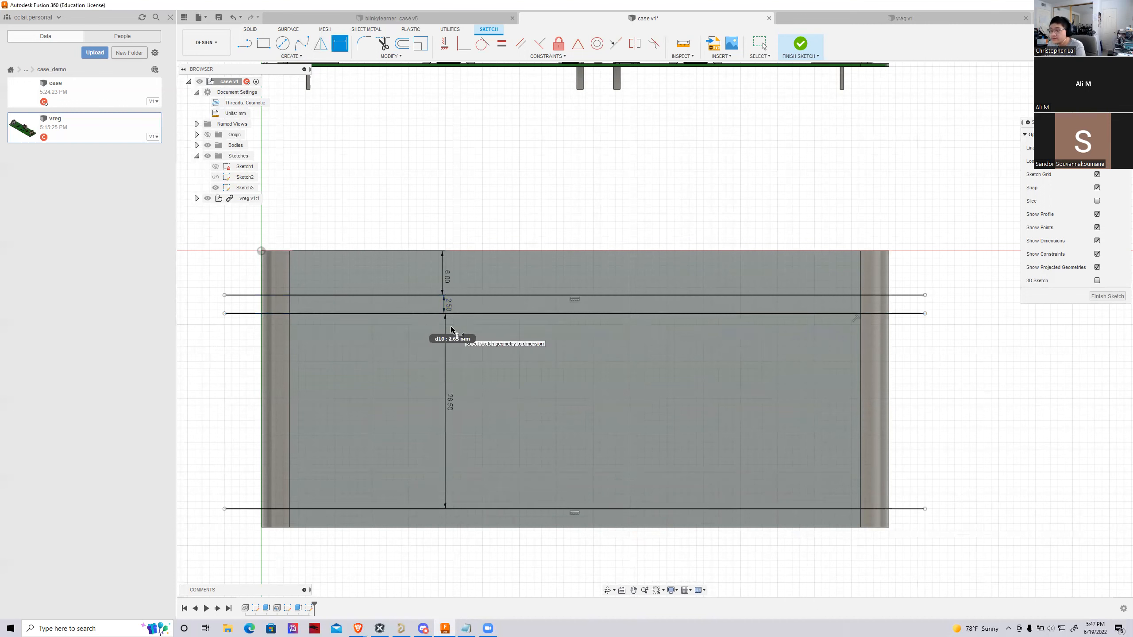
scroll(384, 518, down, 2)
scroll(377, 526, up, 2)
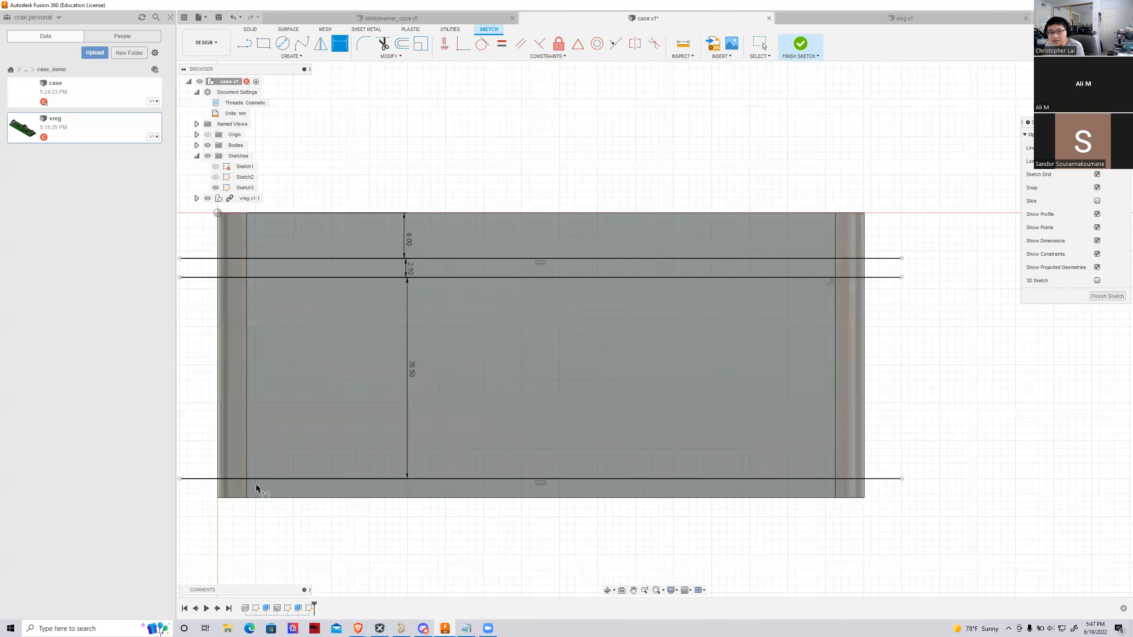
key(Escape)
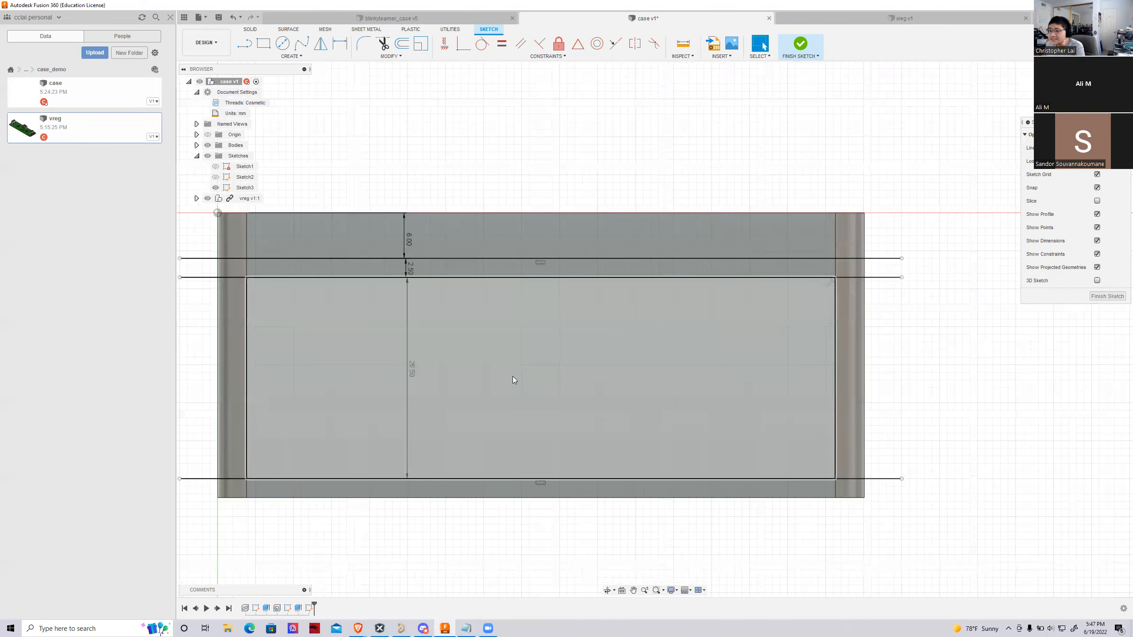
Measure the distance between the lowest sketched line and the block's bottom edge
click(682, 44)
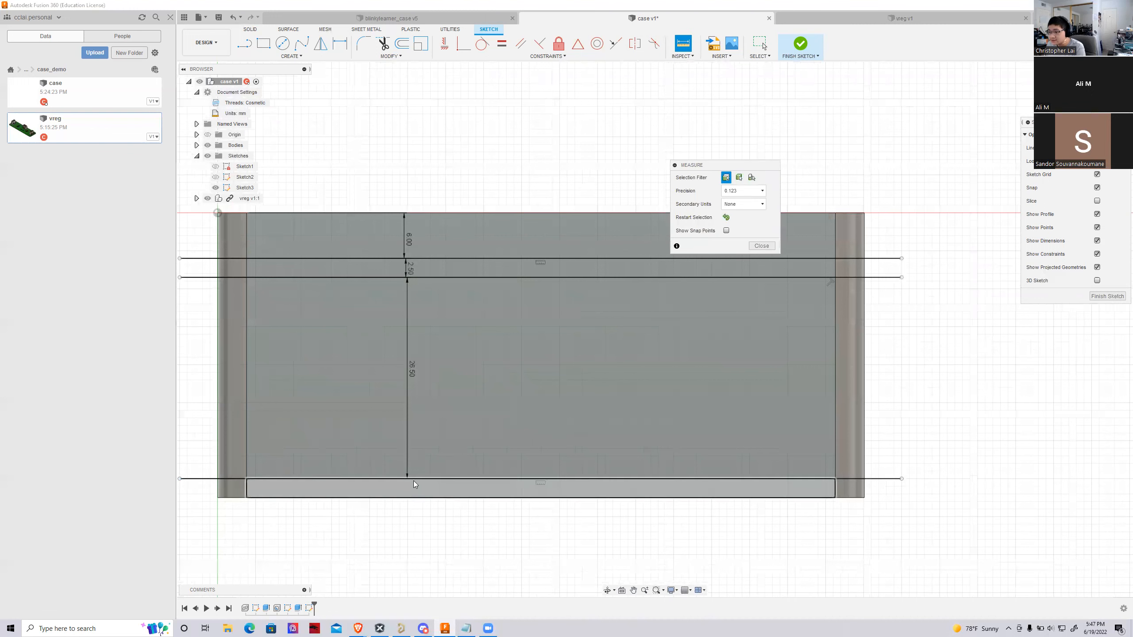
click(415, 479)
click(412, 498)
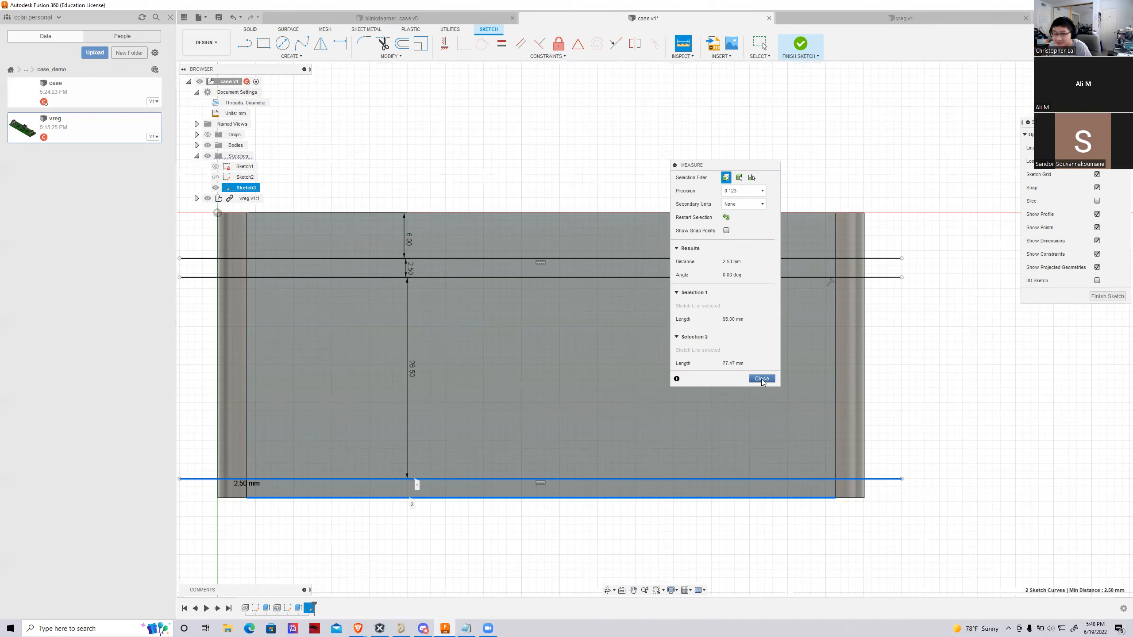
click(761, 378)
drag(600, 534, 640, 531)
right_drag(640, 531, 603, 541)
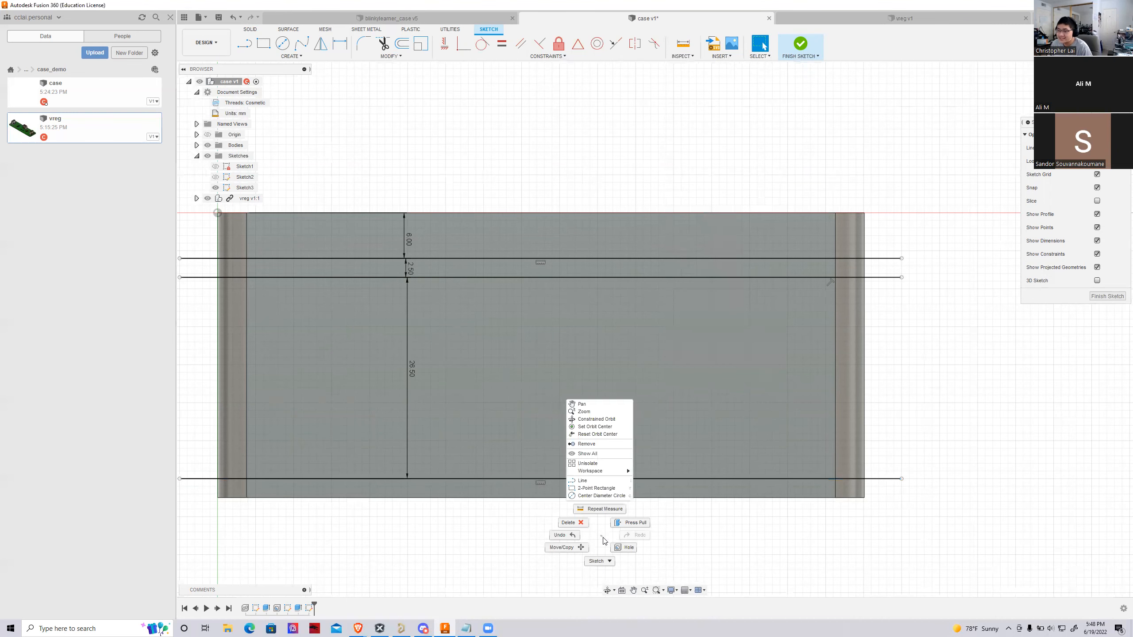
click(730, 560)
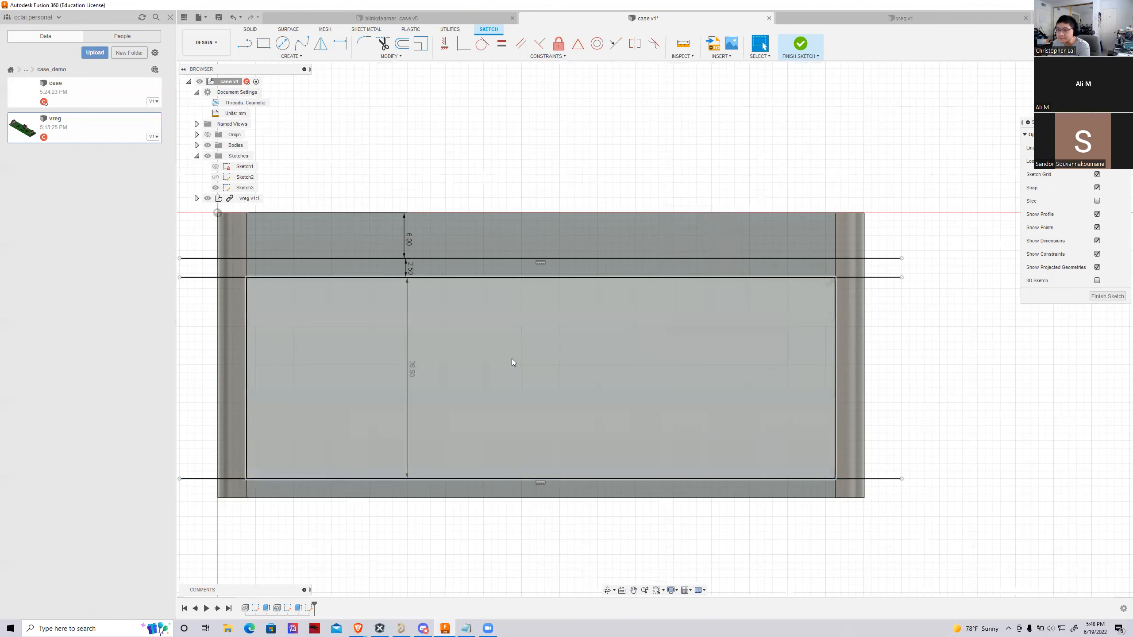
Measure the distance between the two vertical edges bounding the flat part of the block's front face
scroll(532, 355, down, 2)
scroll(500, 347, up, 1)
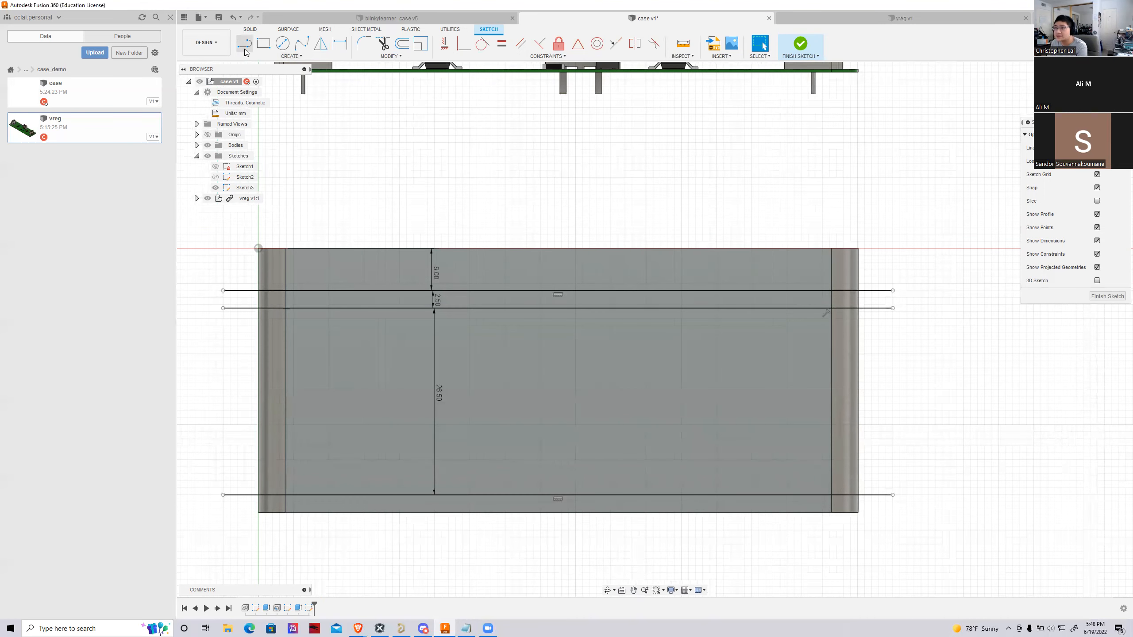
click(683, 44)
click(285, 321)
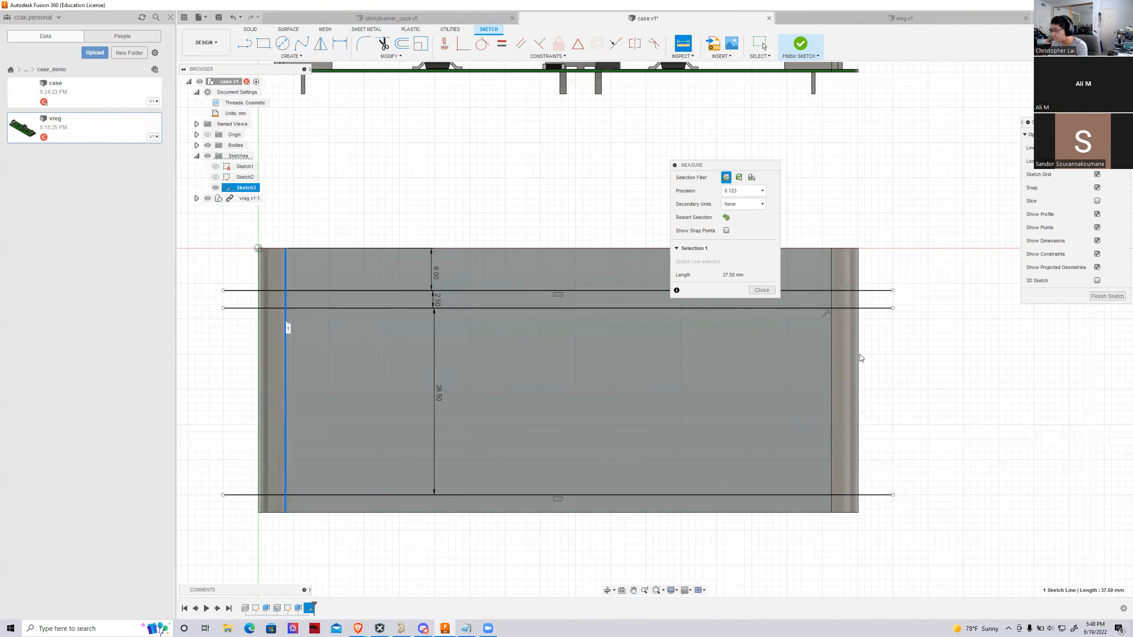
click(830, 358)
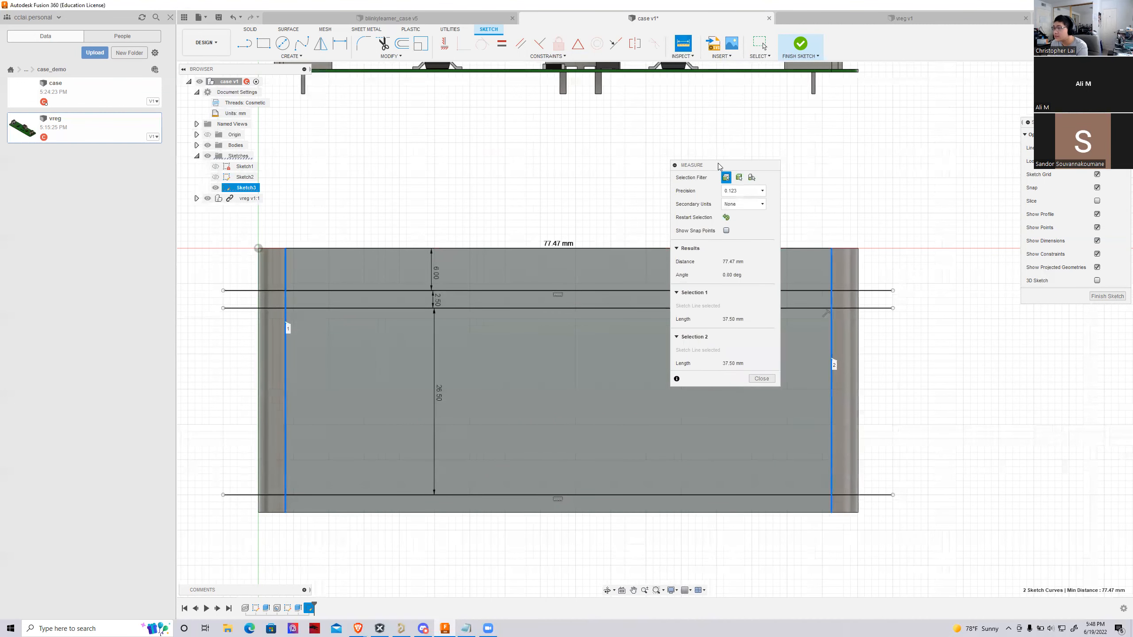
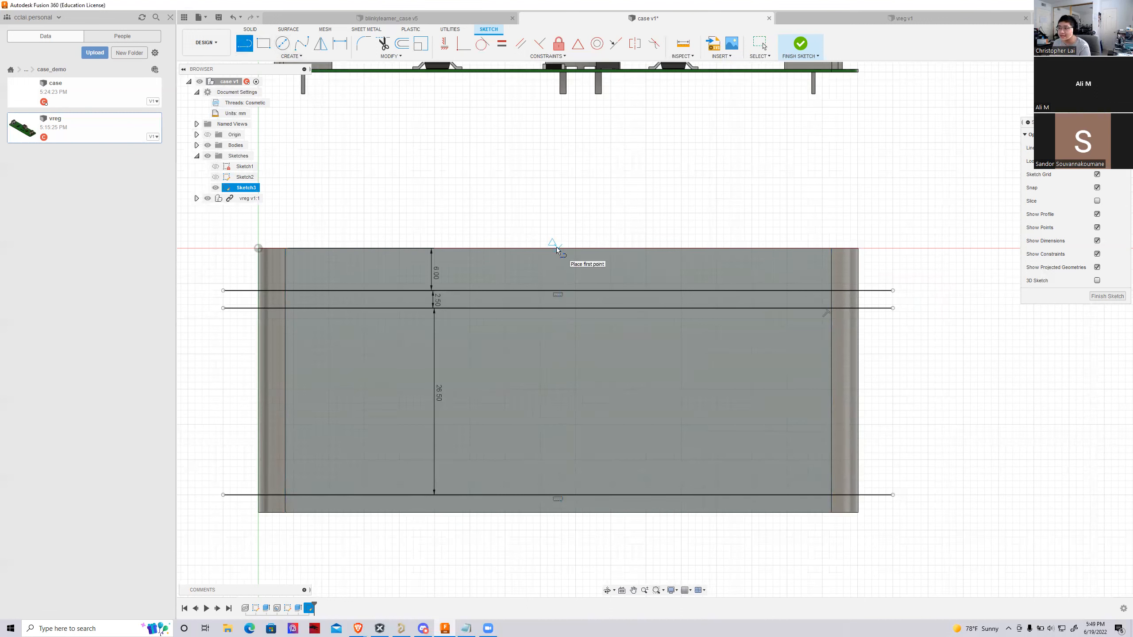
Sketch a vertical centre line from the midpoint of the front face's top edge down to its bottom edge
scroll(556, 247, down, 2)
scroll(556, 248, up, 4)
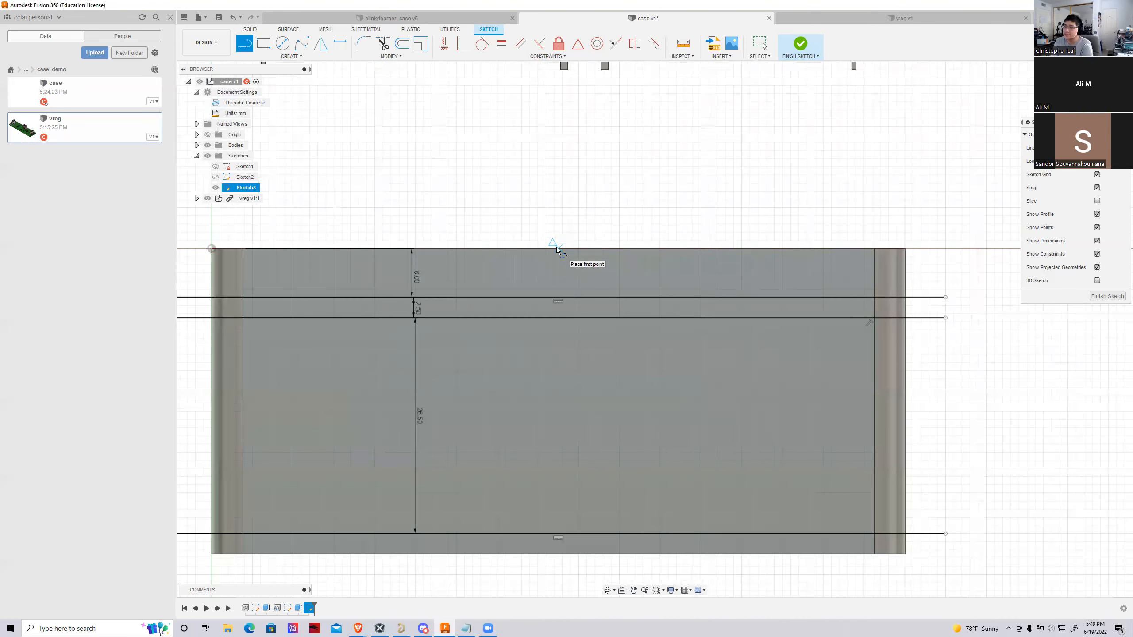
click(557, 248)
click(558, 554)
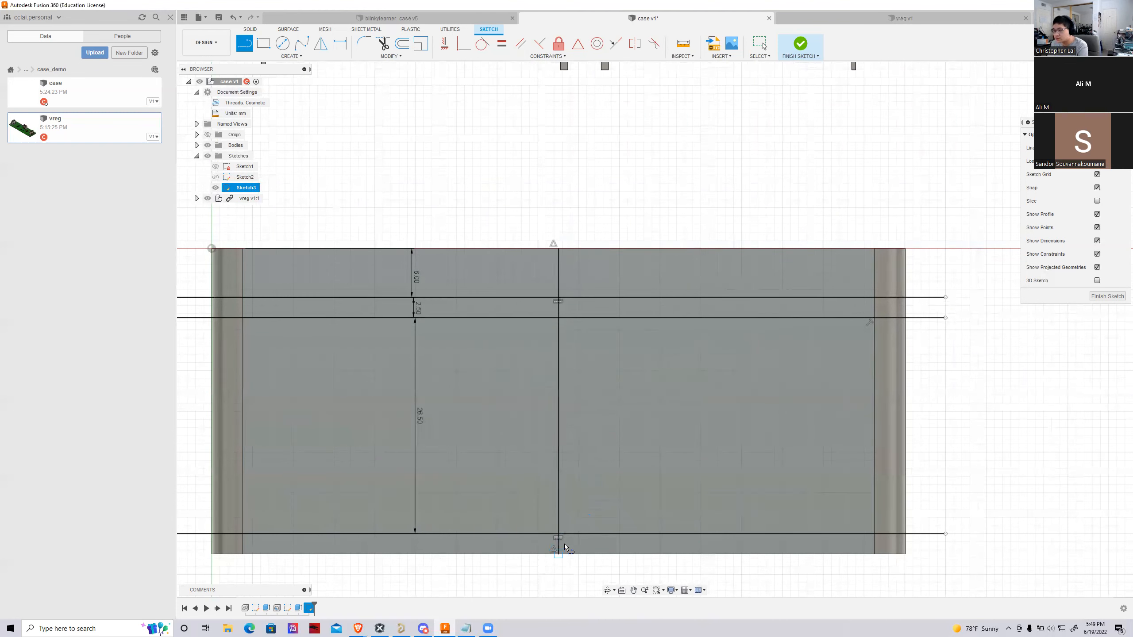
key(Escape)
Measure the distance between the vertical centre line and the left vertical edge of the flat front face
key(i)
click(557, 277)
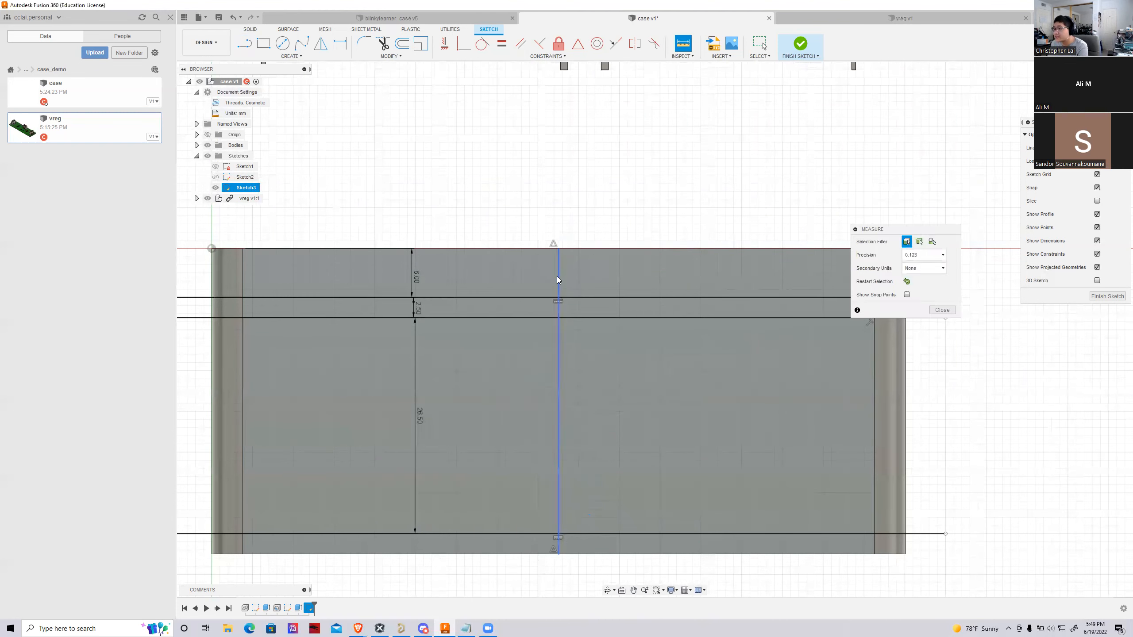
click(243, 268)
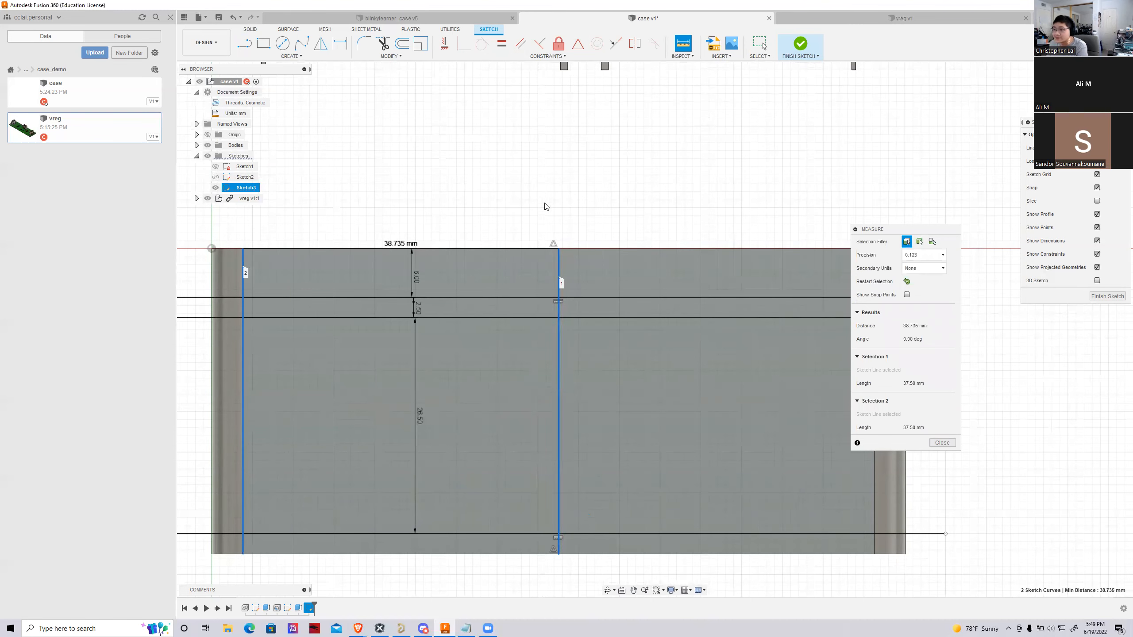
scroll(480, 329, down, 3)
scroll(548, 488, up, 2)
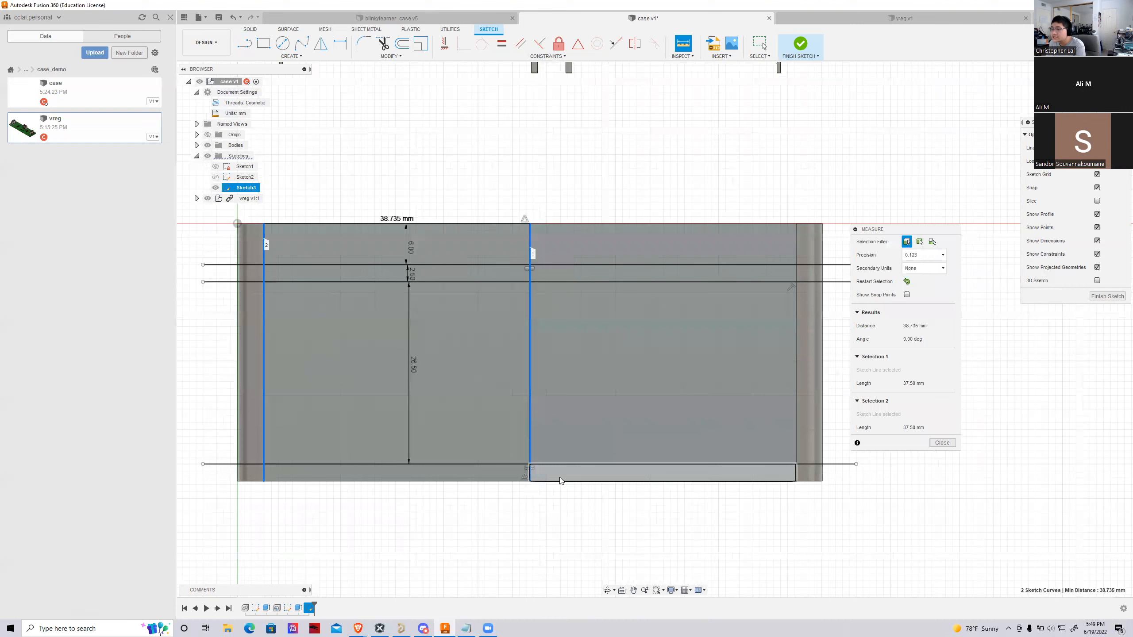
key(Escape)
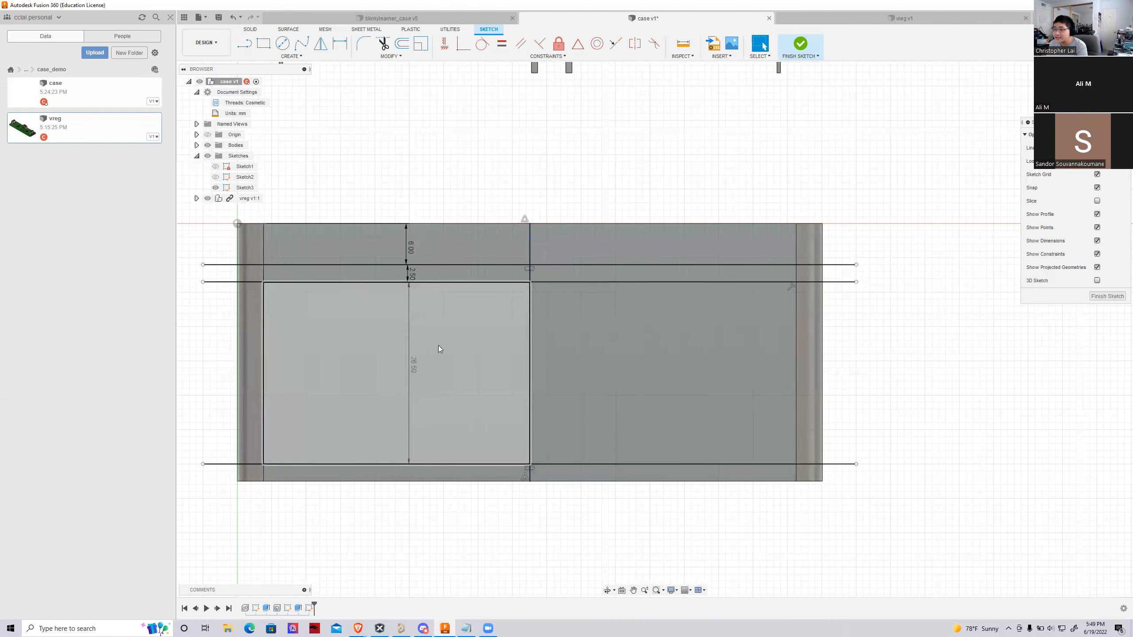
click(487, 341)
click(564, 340)
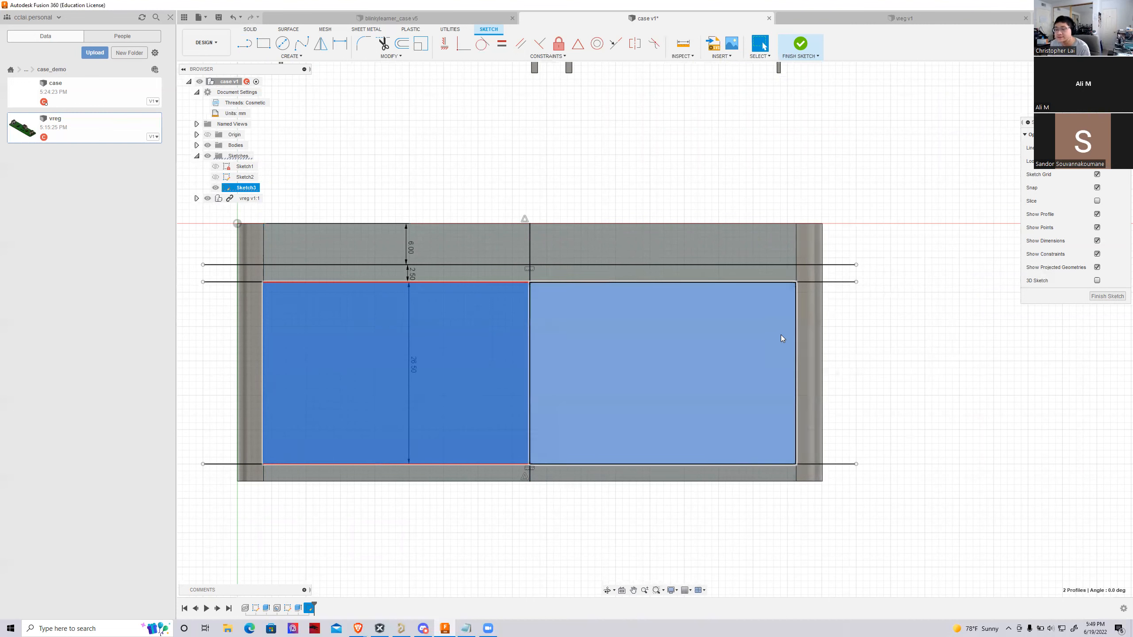
scroll(700, 335, down, 1)
scroll(624, 388, up, 2)
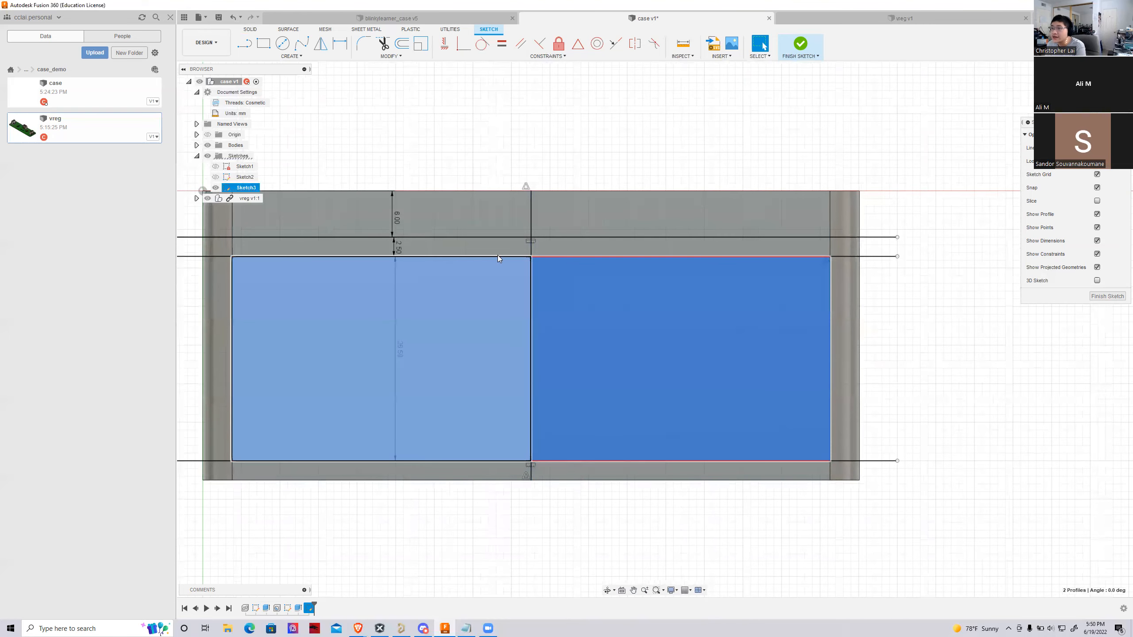
key(Escape)
key(l)
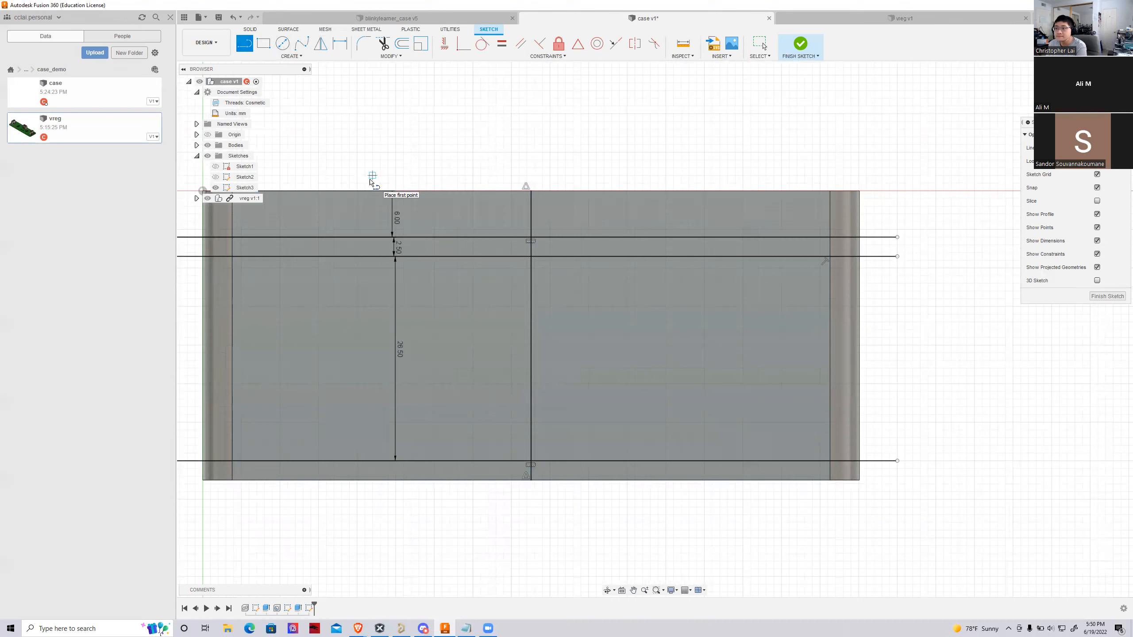
key(Escape)
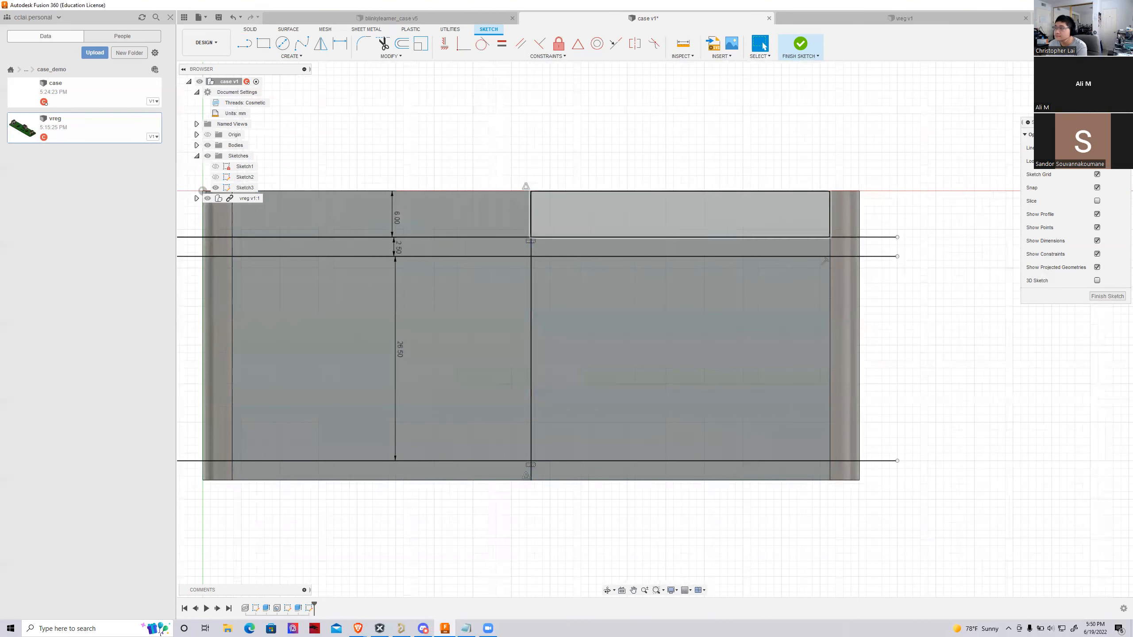
Measure the case's width between the outer top edges of its front and rear long sides
mouse_move(653, 326)
shift+middle_down()
mouse_move(457, 302)
mouse_move(499, 268)
shift+middle_up()
scroll(509, 268, up, 3)
scroll(429, 270, down, 1)
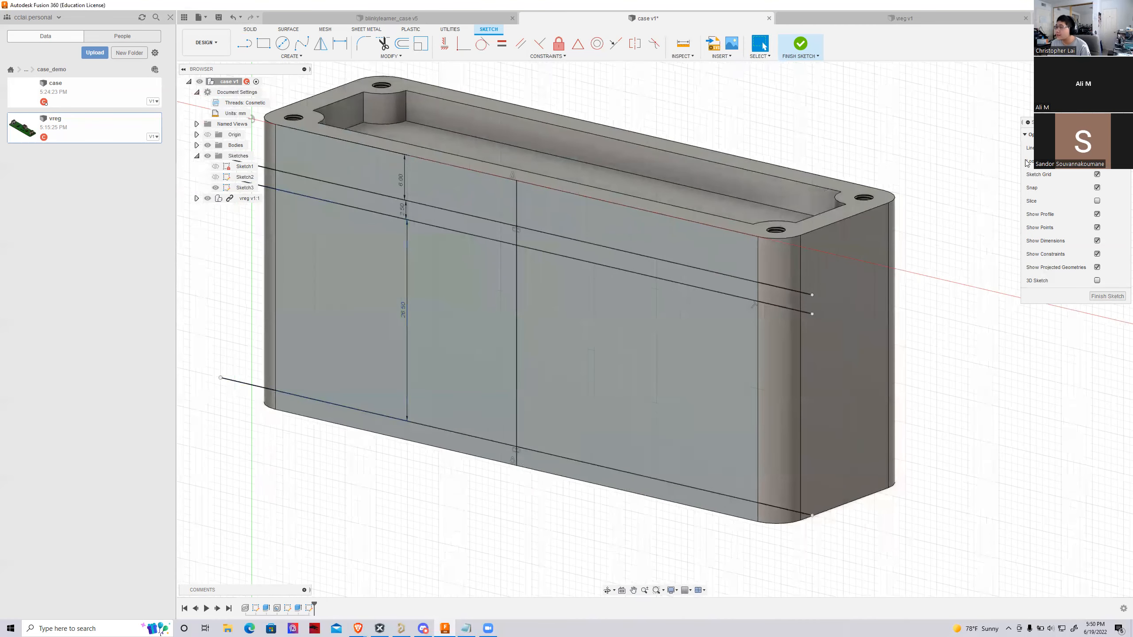
mouse_move(655, 330)
shift+middle_down()
mouse_move(659, 388)
mouse_move(665, 304)
shift+middle_up()
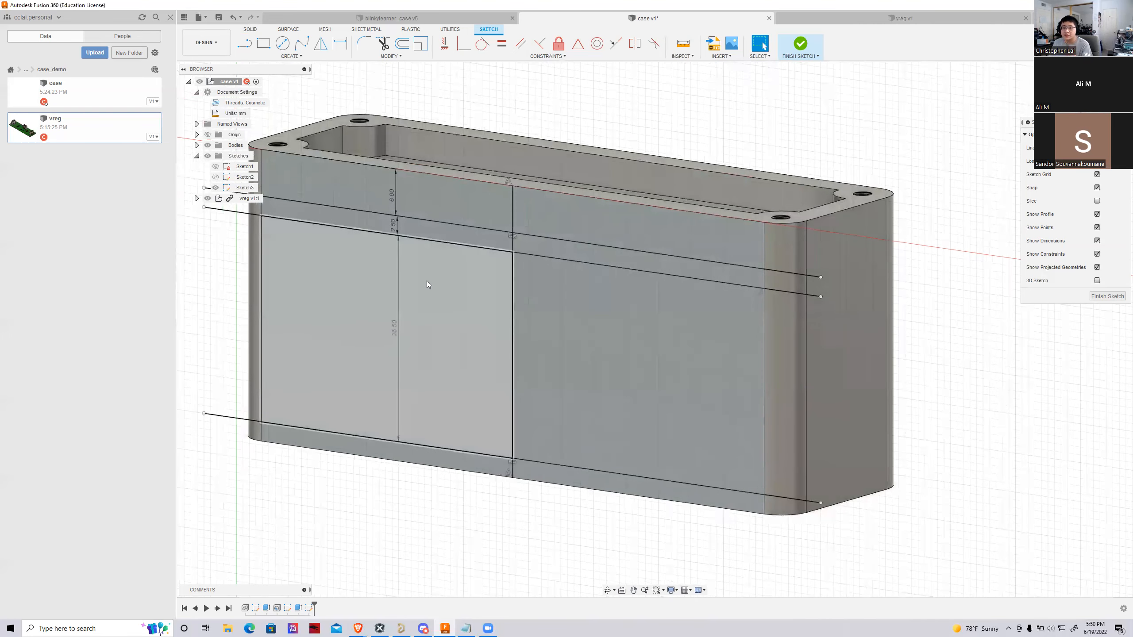
shift+middle_drag(655, 330, 598, 353)
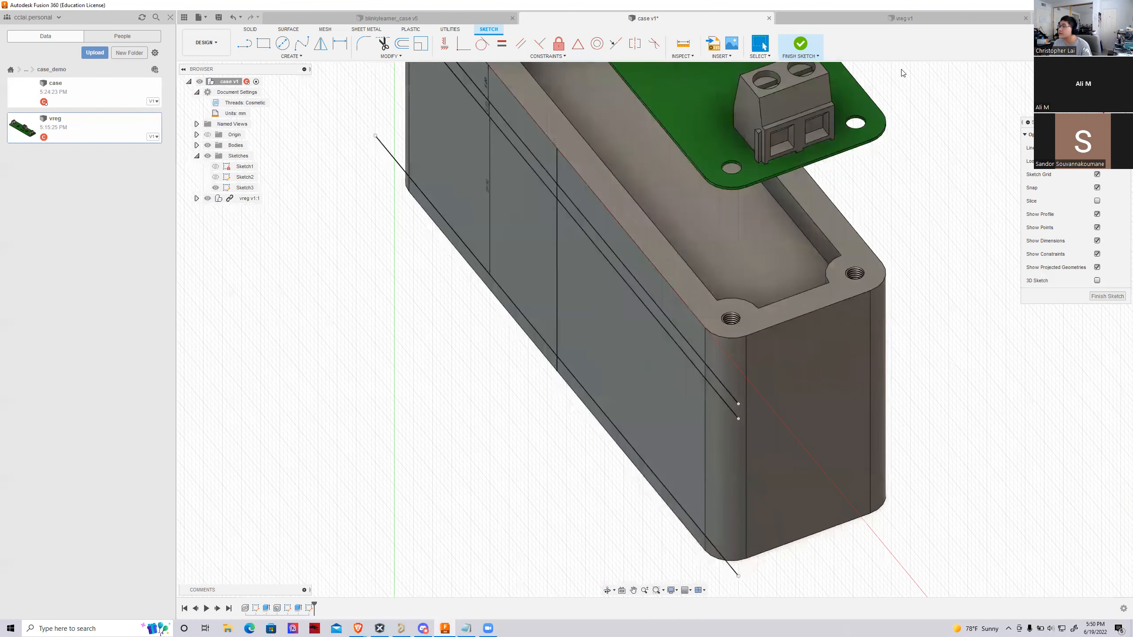
click(684, 44)
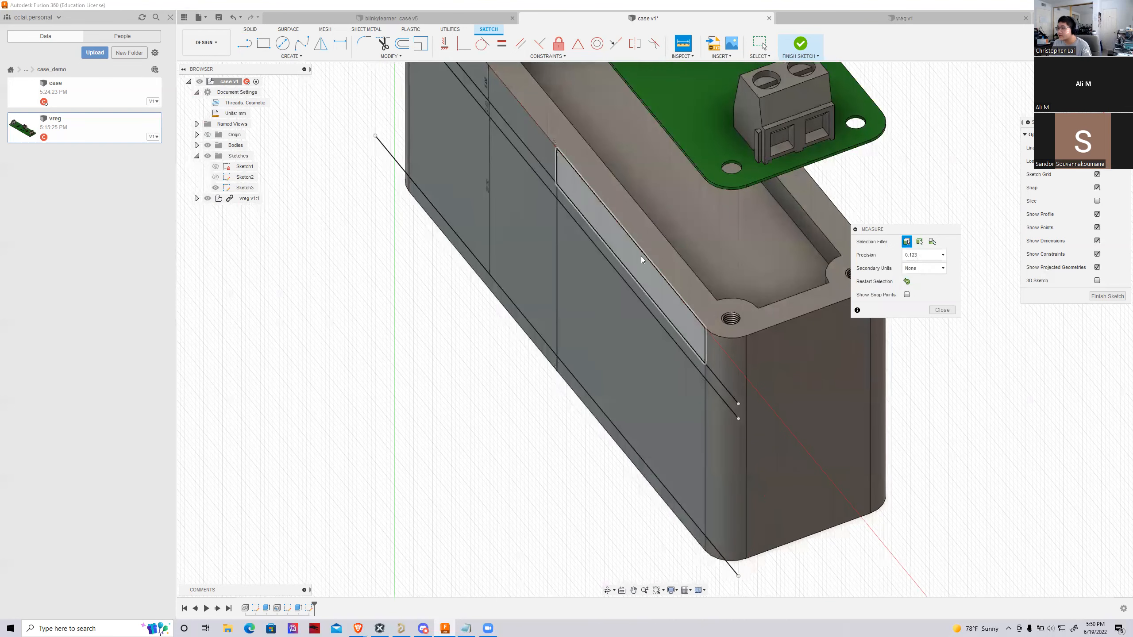
click(645, 258)
click(830, 201)
scroll(491, 290, down, 5)
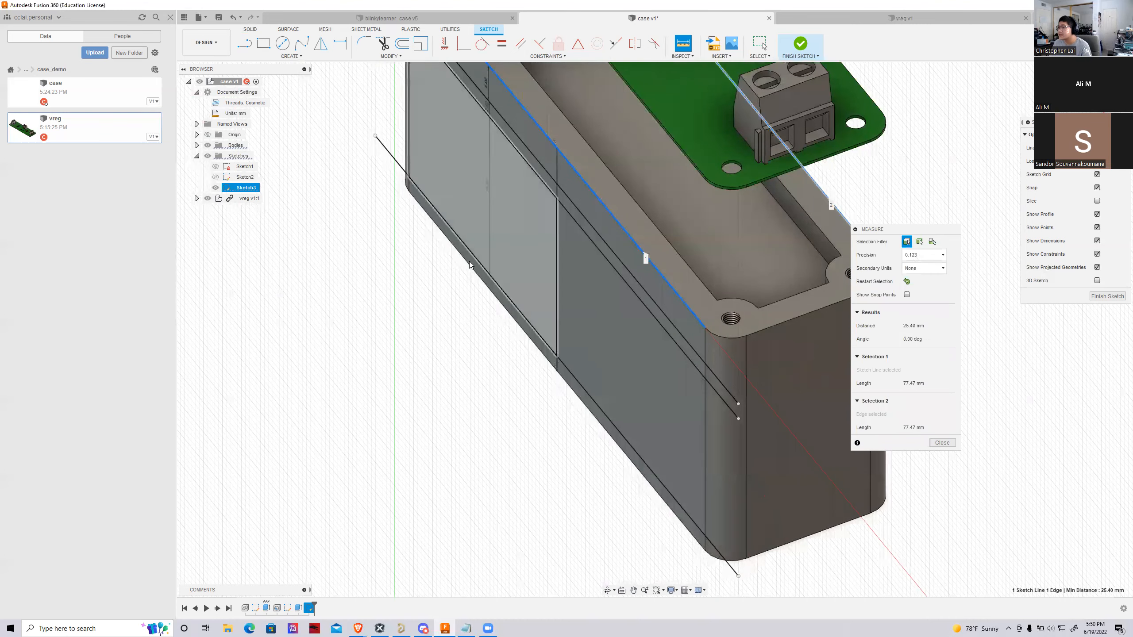
scroll(477, 103, up, 5)
scroll(463, 87, up, 3)
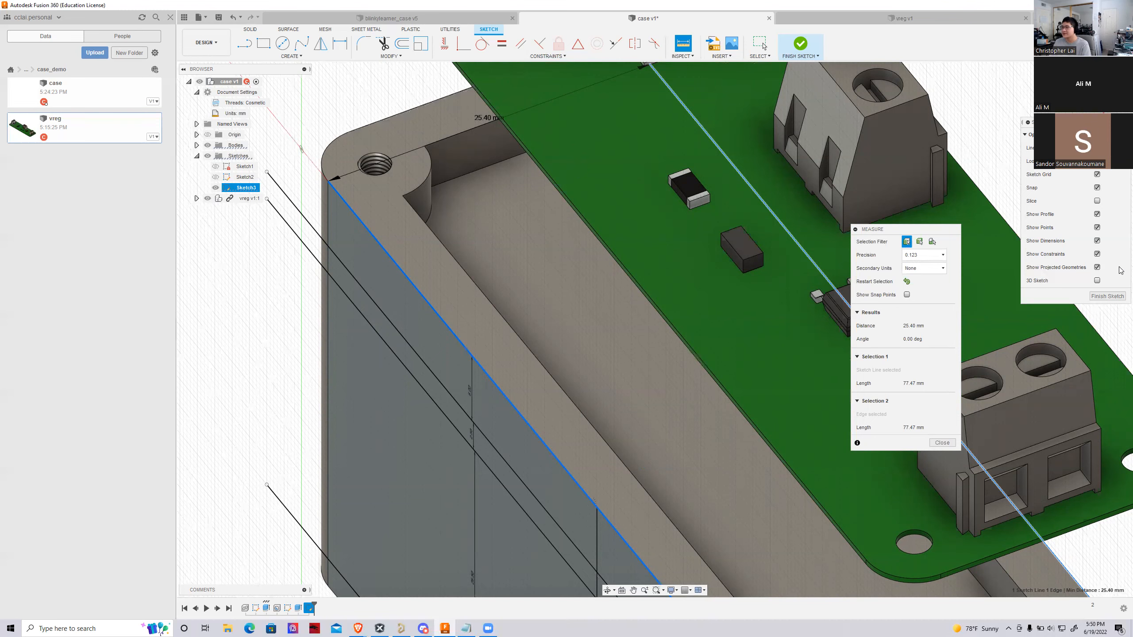
click(942, 443)
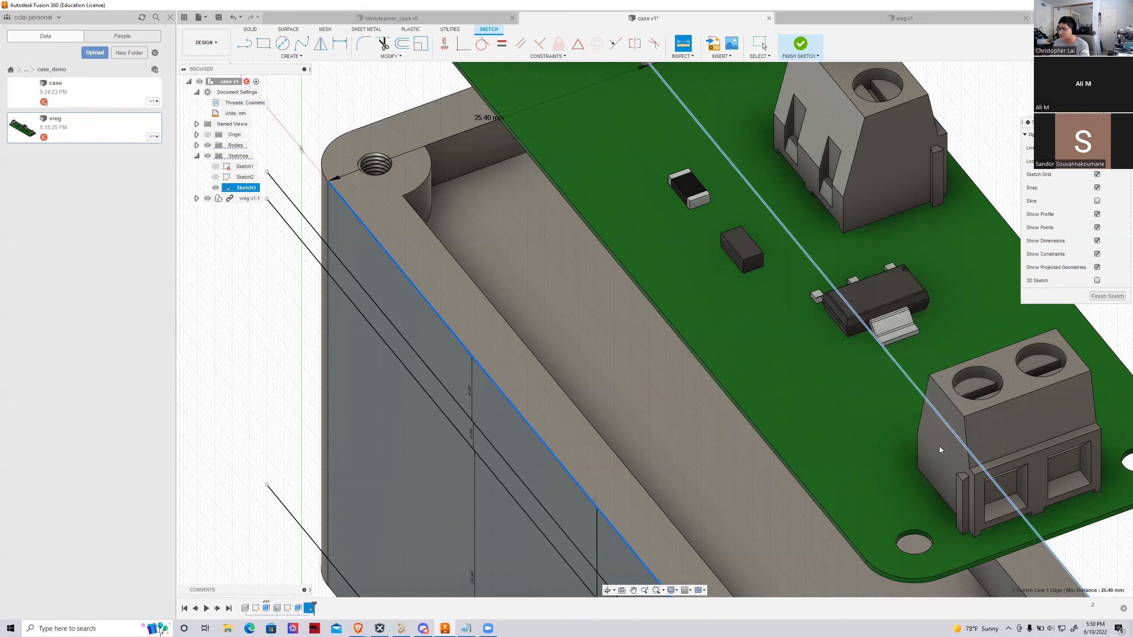
Sketch a vertical line about 45 mm long to the left of the centre line, extending past the block's top and bottom edges
scroll(637, 309, down, 5)
shift+middle_drag(655, 330, 749, 263)
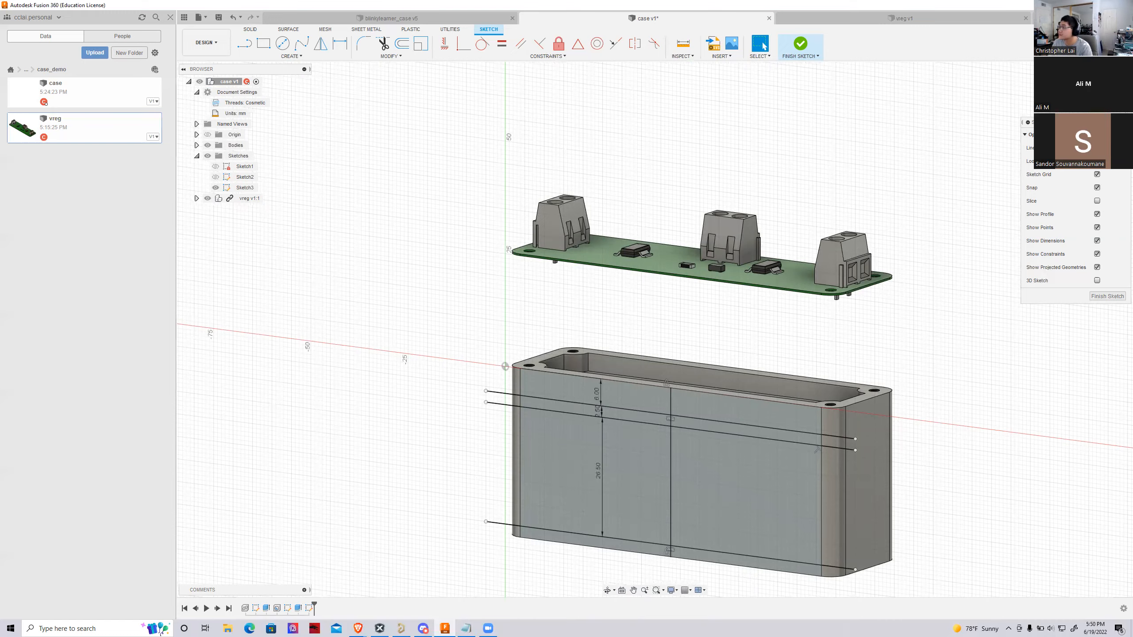
shift+middle_drag(576, 507, 600, 469)
click(621, 591)
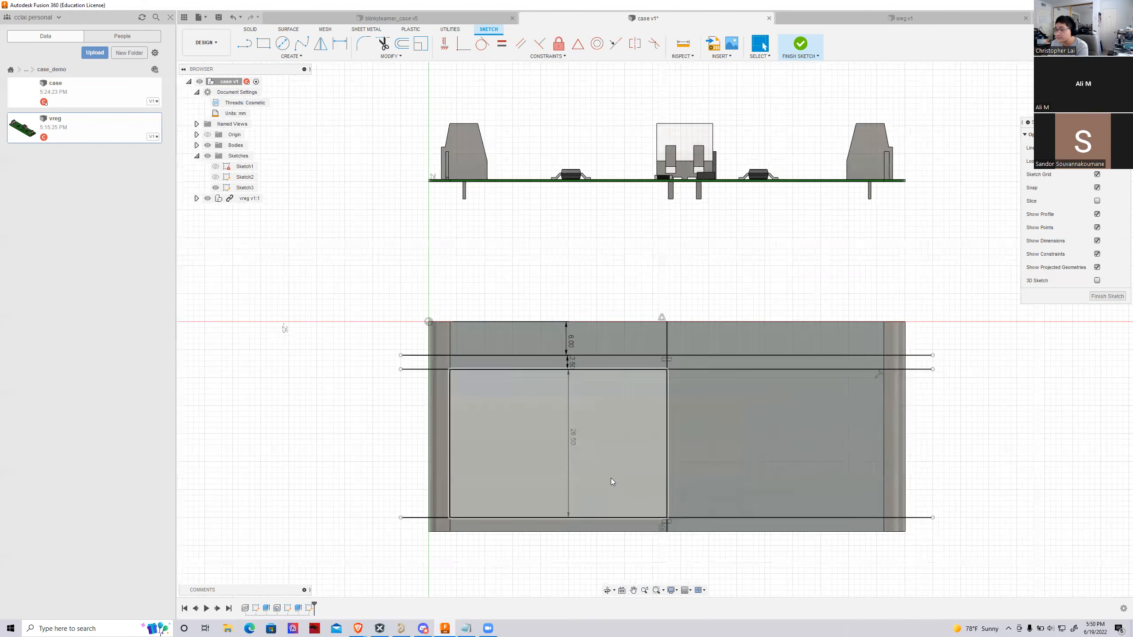
key(l)
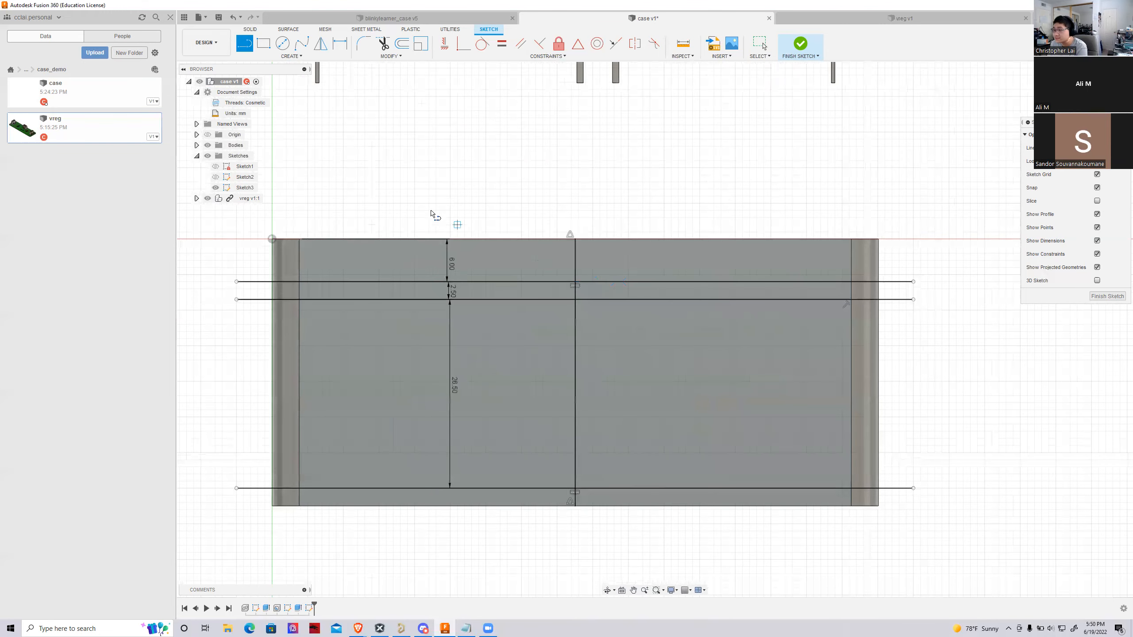
click(436, 218)
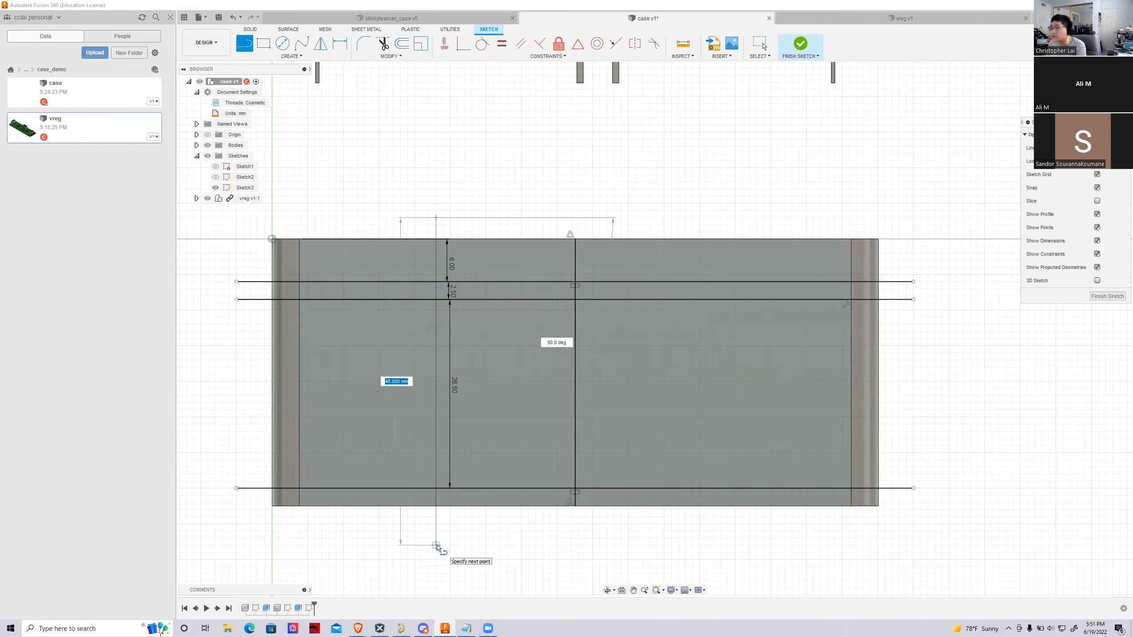
click(436, 538)
key(Escape)
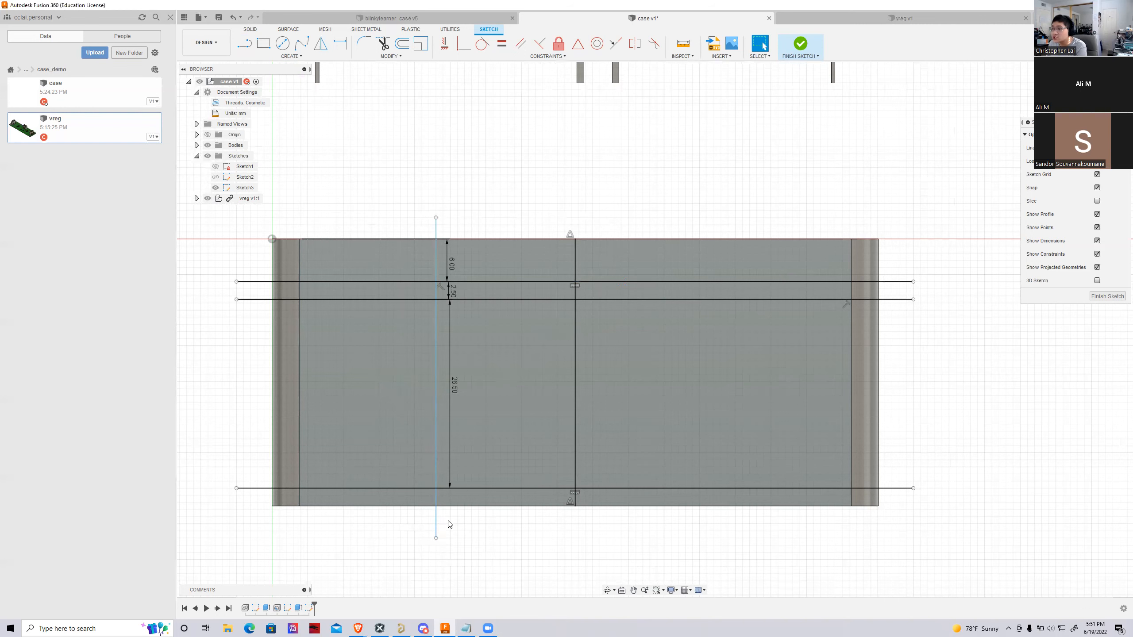
Dimension the left vertical line 28.575 mm from the centre line
click(339, 44)
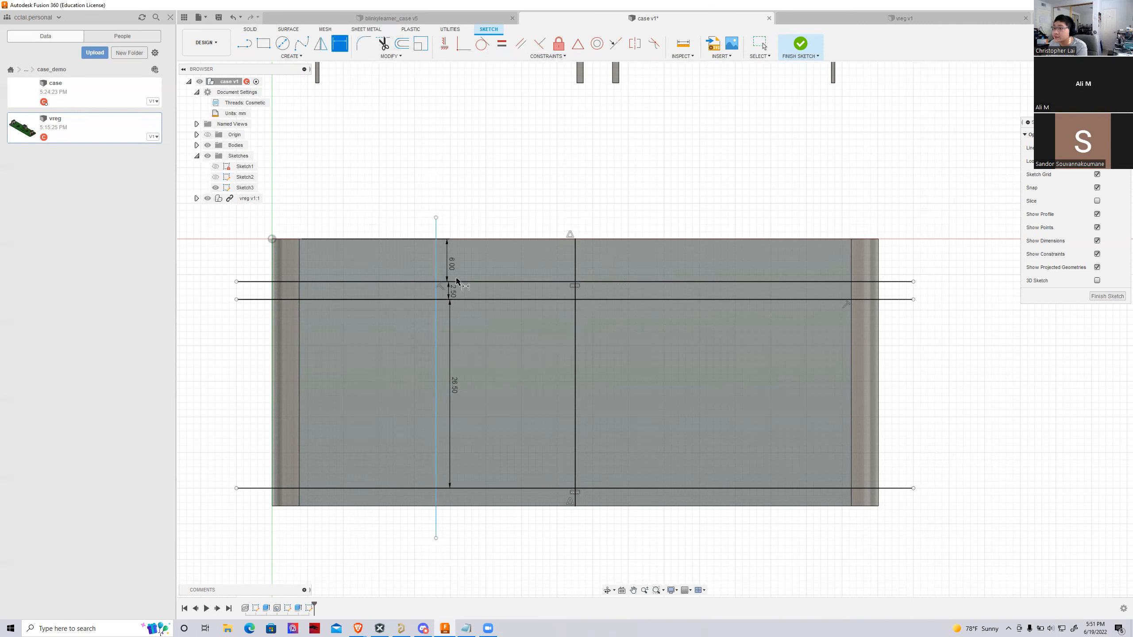
click(434, 264)
click(575, 273)
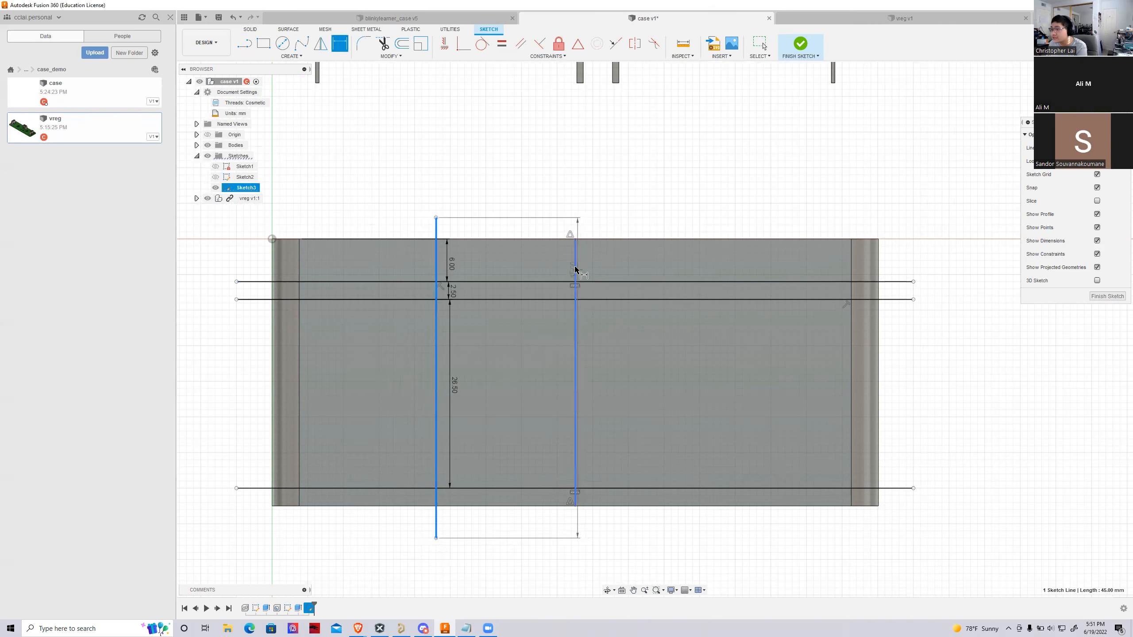
click(501, 220)
key(BackSpace)
text(22.57)
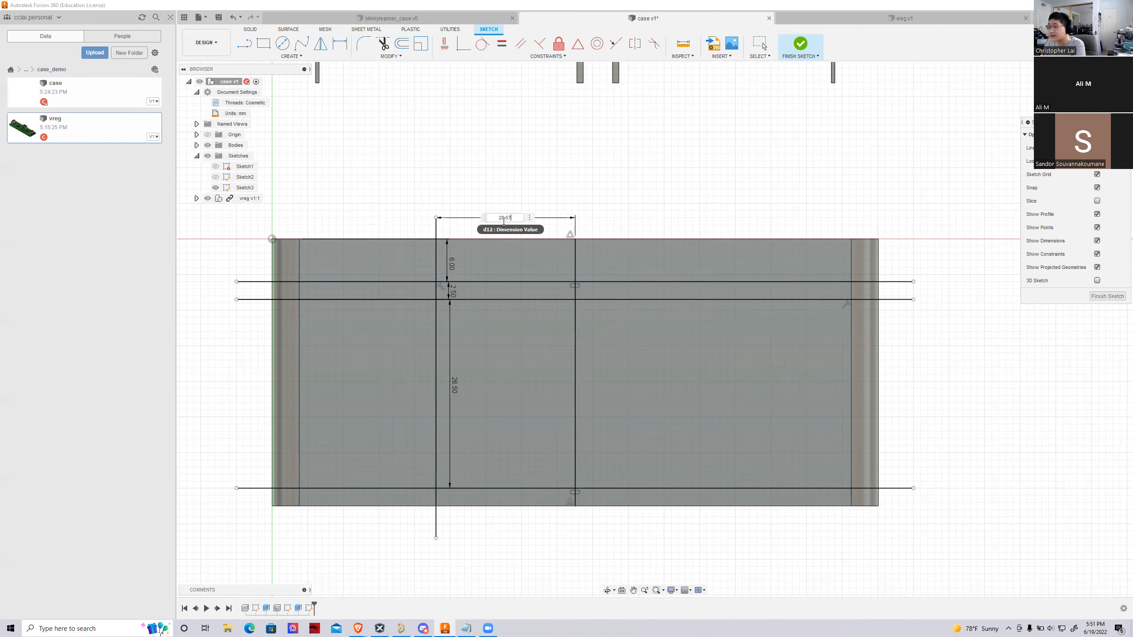
key(Return)
Mirror the left vertical line about the vertical centre line
scroll(544, 412, up, 3)
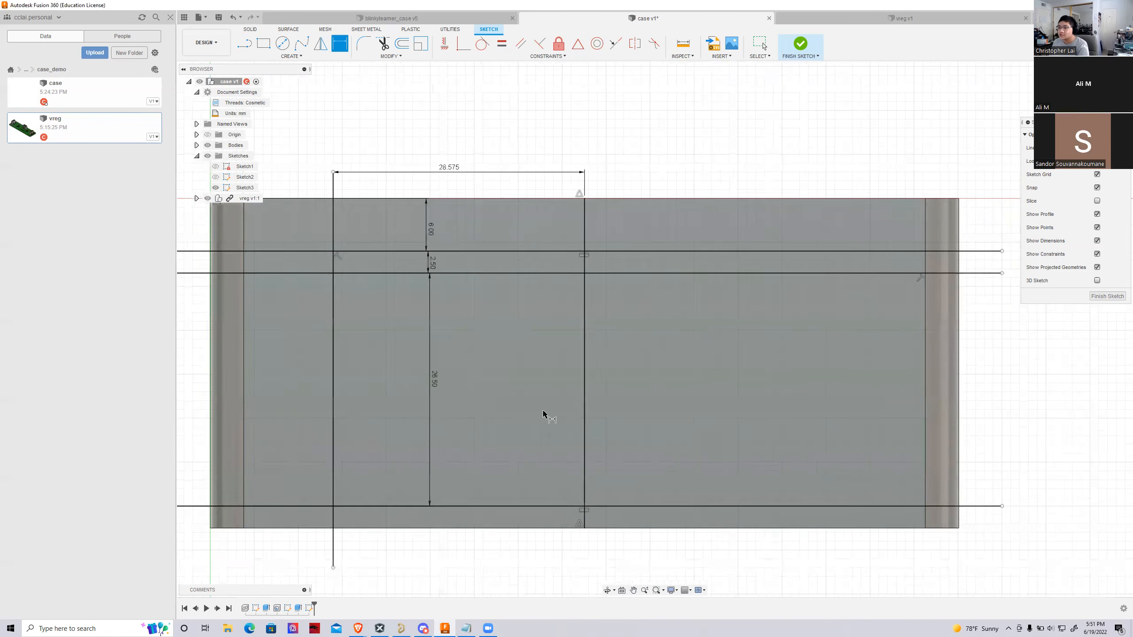
scroll(220, 448, down, 1)
scroll(338, 440, down, 1)
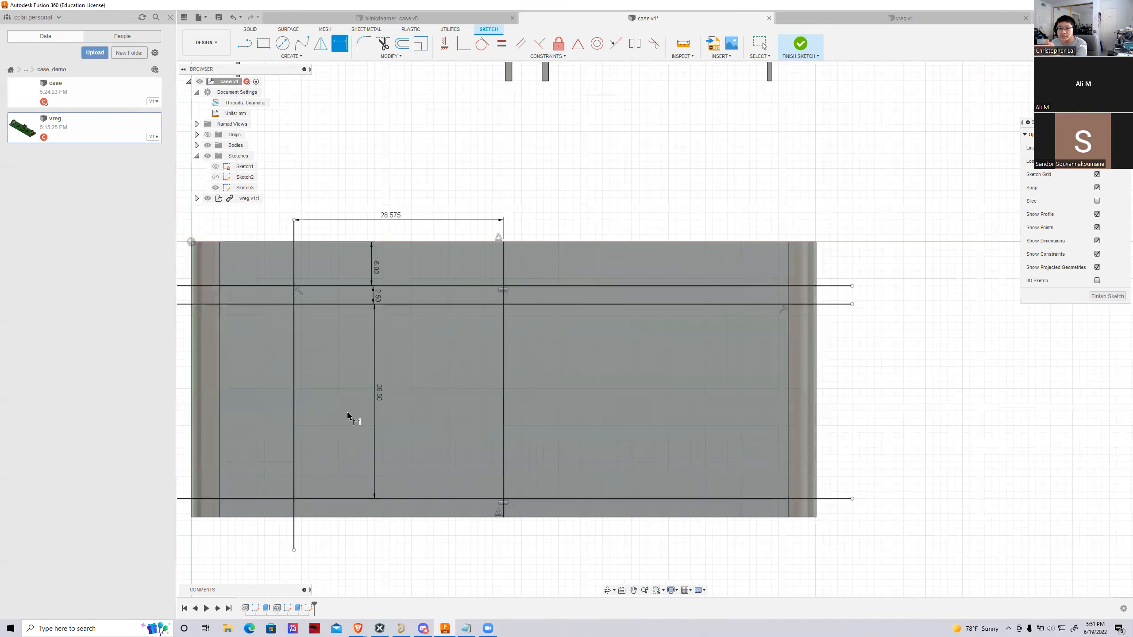
click(317, 44)
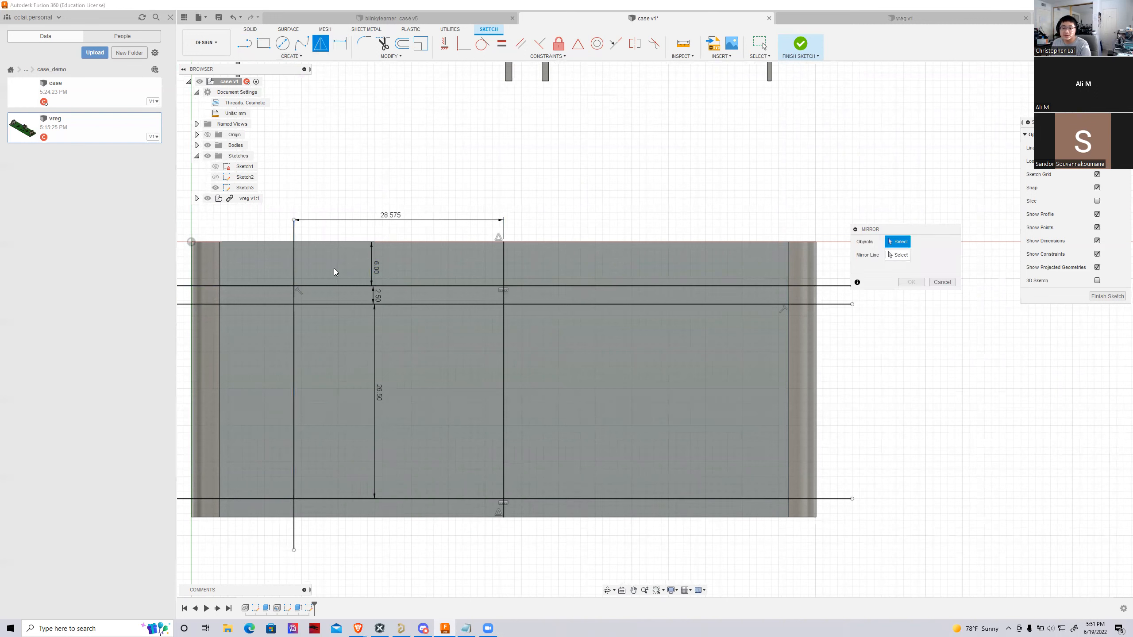
click(294, 261)
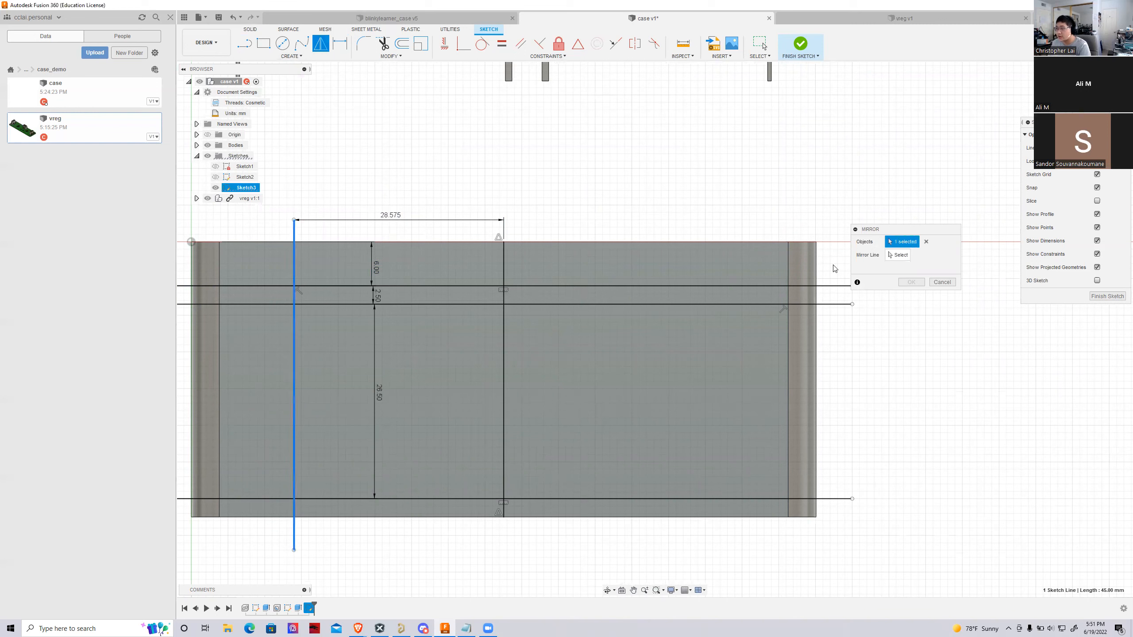
click(899, 253)
click(504, 262)
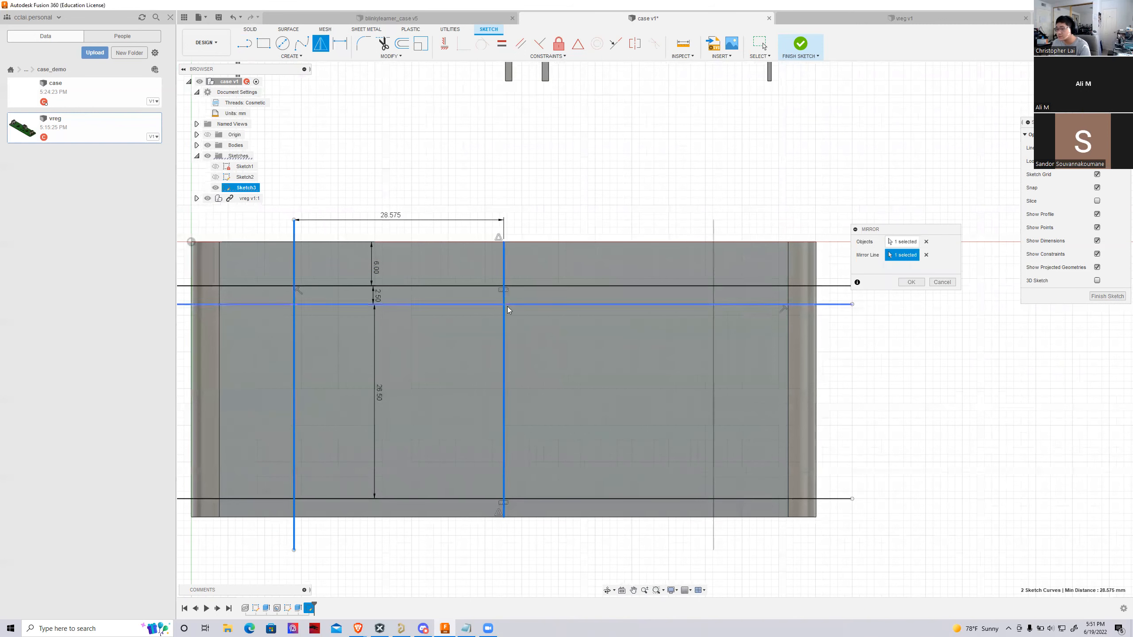
click(911, 282)
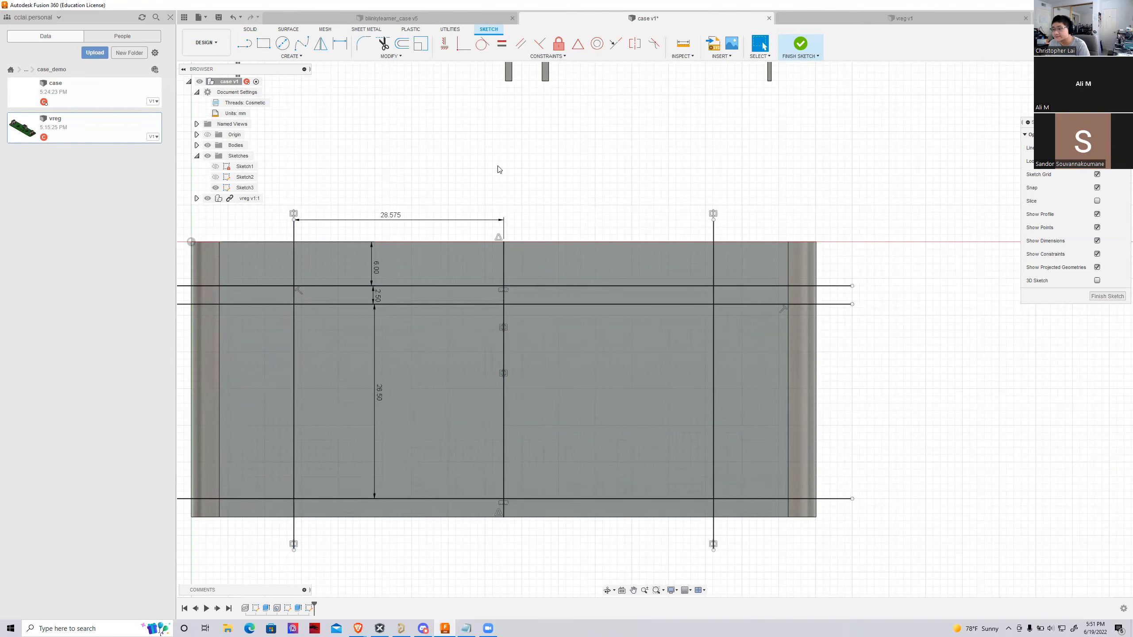
Finish the side sketch and extrude-cut its two central rectangles 21 mm into the case to form the battery compartment
scroll(499, 170, down, 2)
scroll(591, 508, up, 2)
click(408, 335)
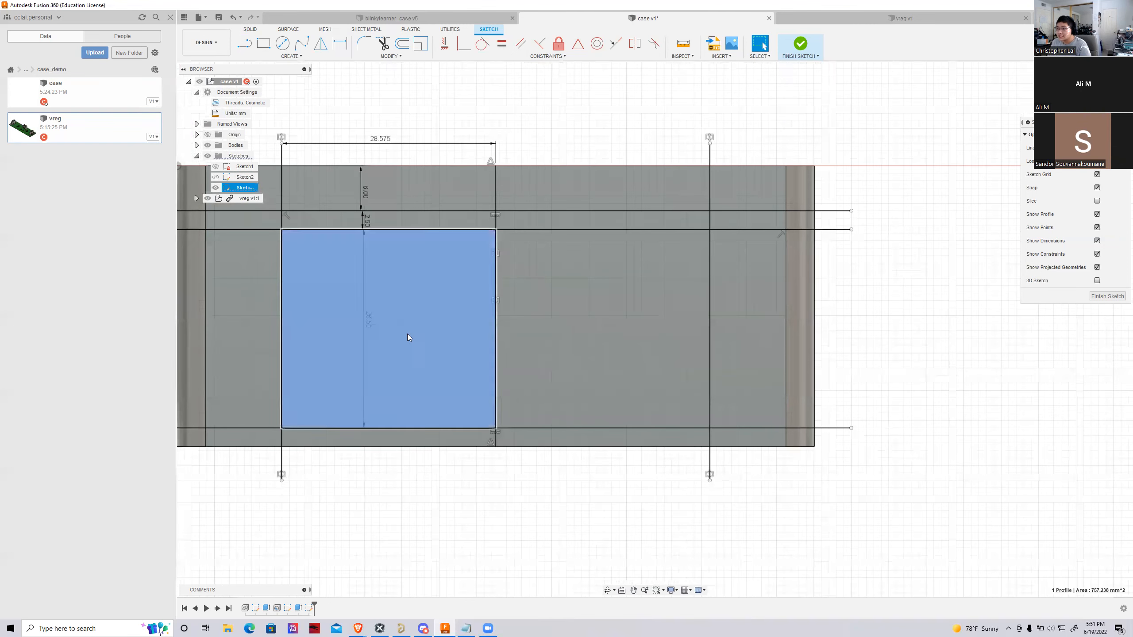
shift+click(560, 321)
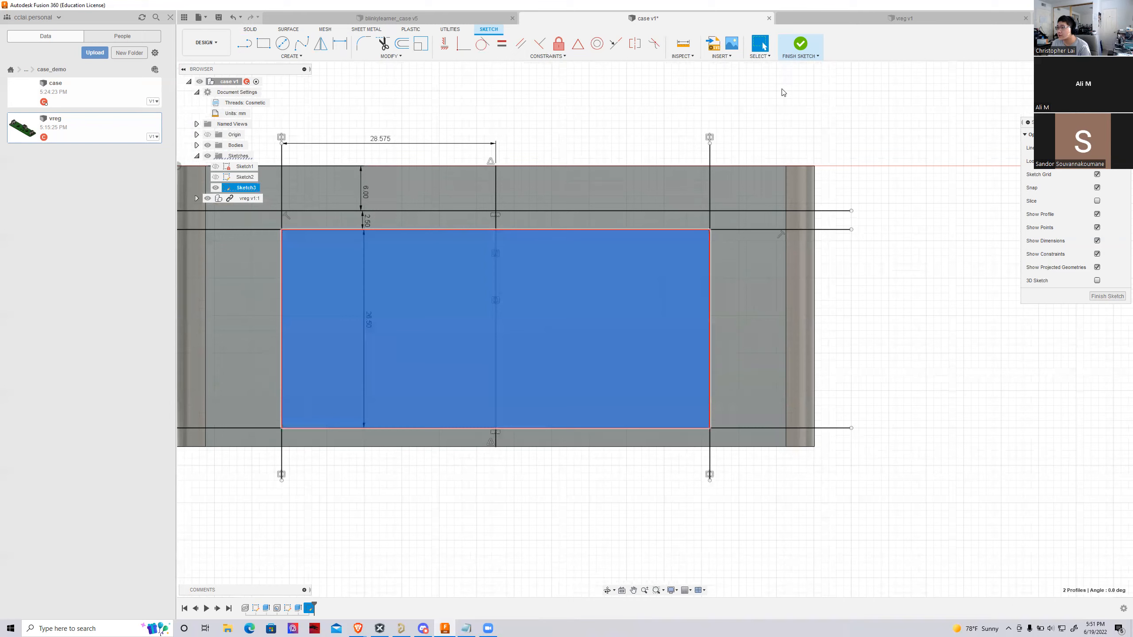
click(801, 45)
shift+middle_drag(1064, 385, 946, 423)
scroll(946, 424, down, 2)
scroll(603, 183, up, 2)
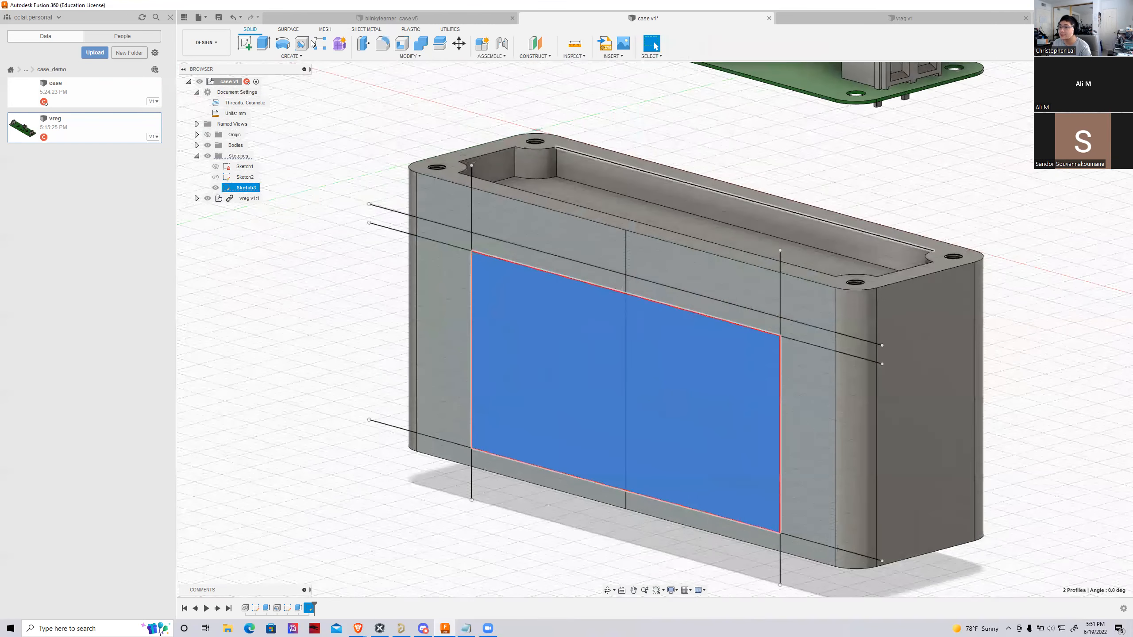
click(263, 43)
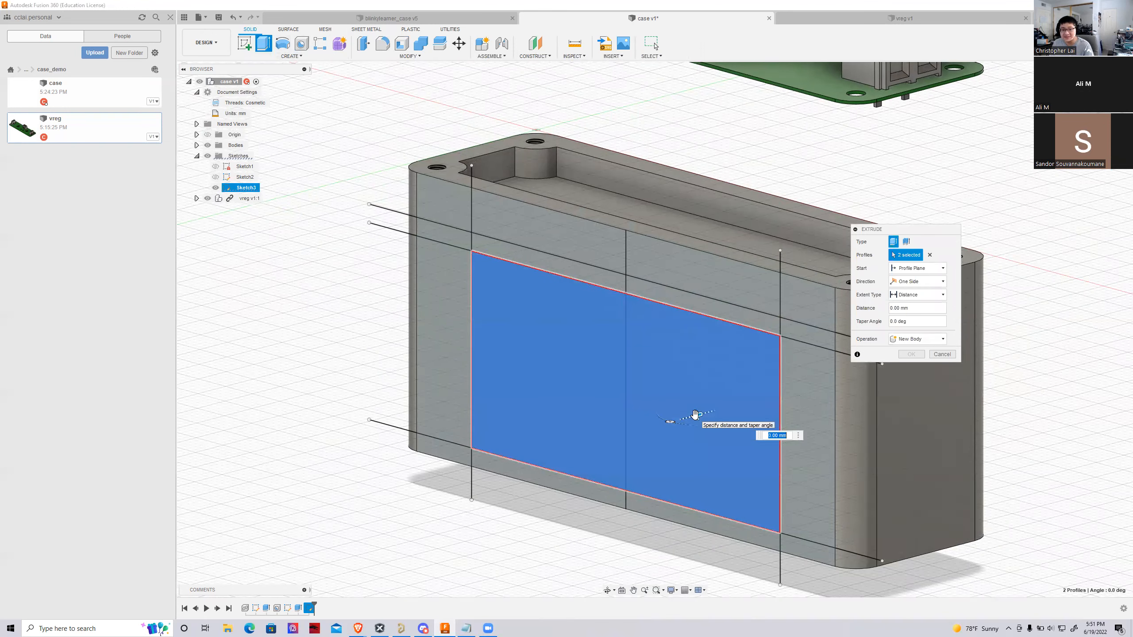
drag(695, 415, 804, 381)
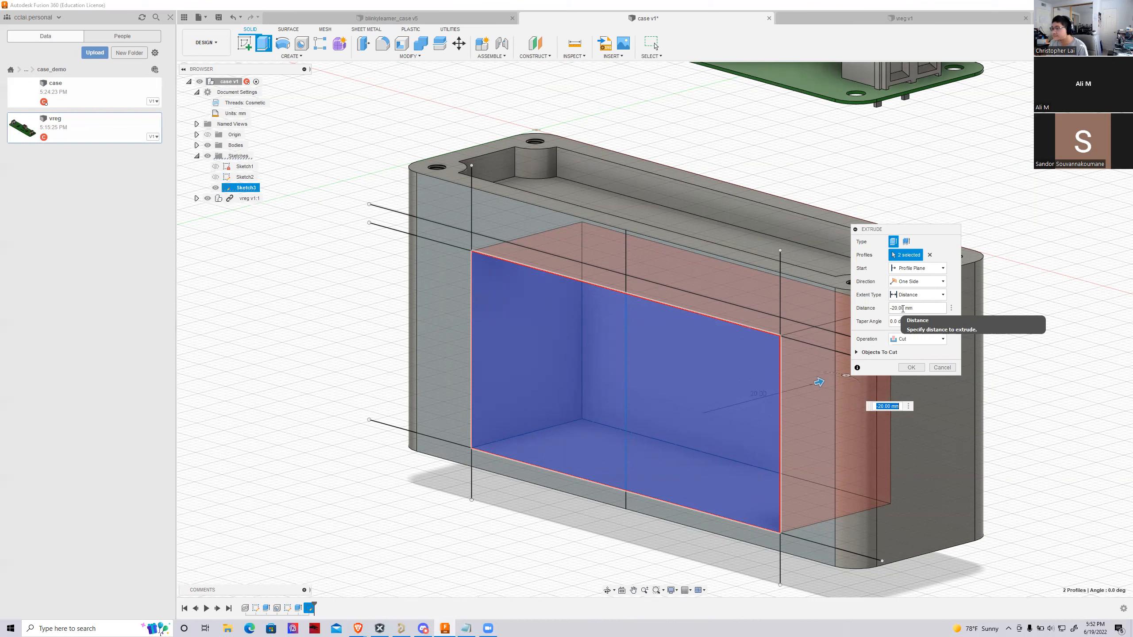
drag(820, 383, 824, 382)
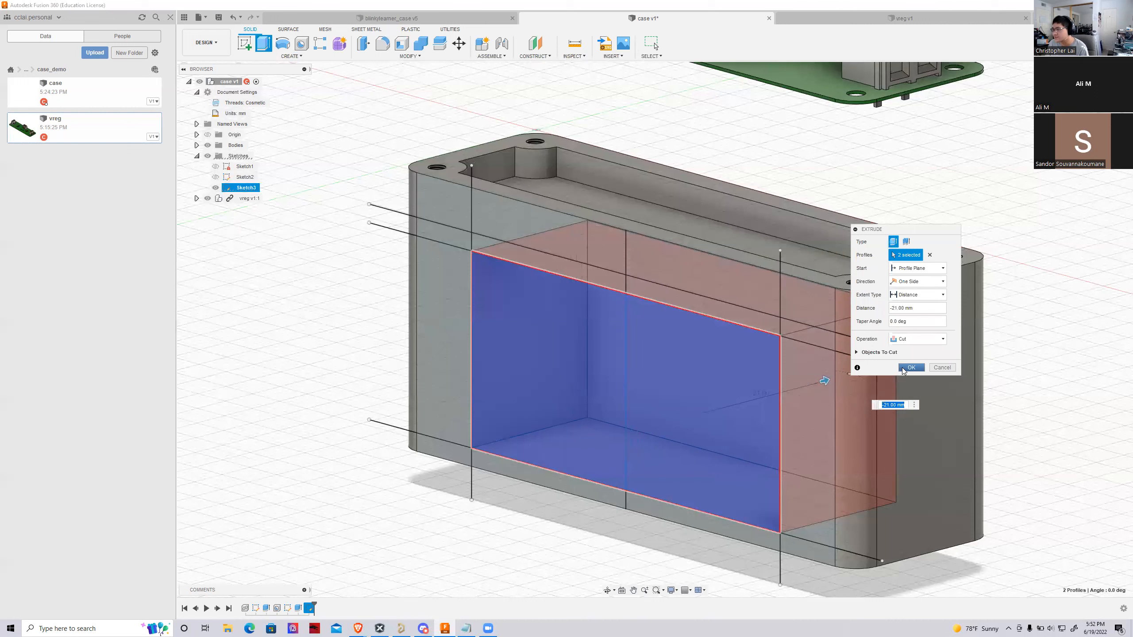
click(910, 368)
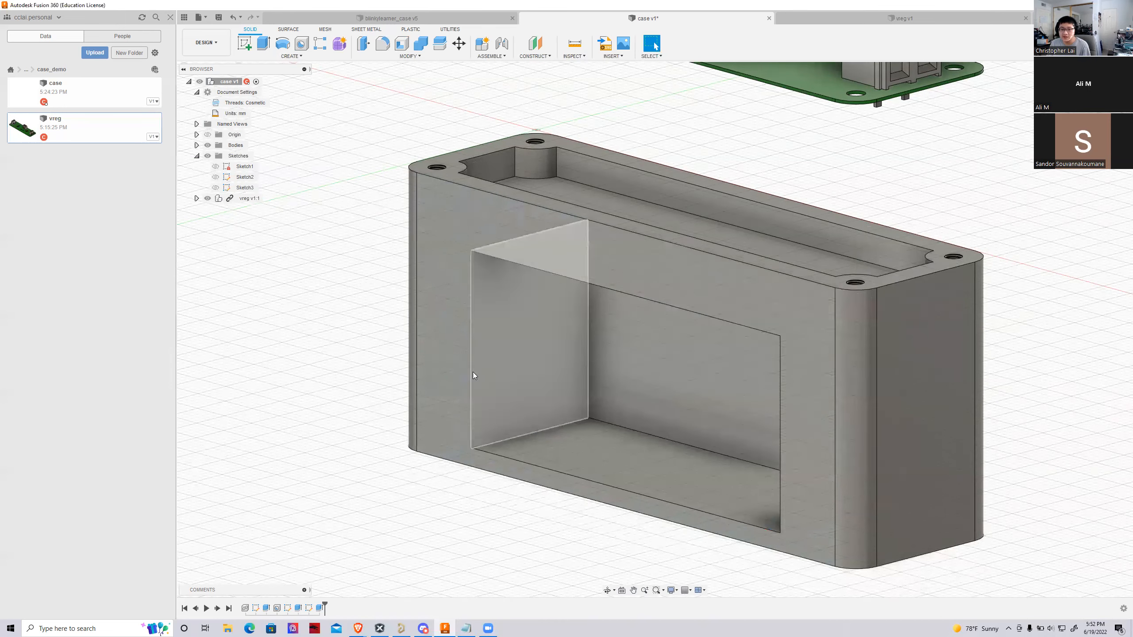
Measure the wall thickness between the battery compartment's back face and the case's opposite outer face
scroll(426, 362, down, 3)
scroll(697, 397, up, 5)
shift+middle_drag(655, 331, 620, 308)
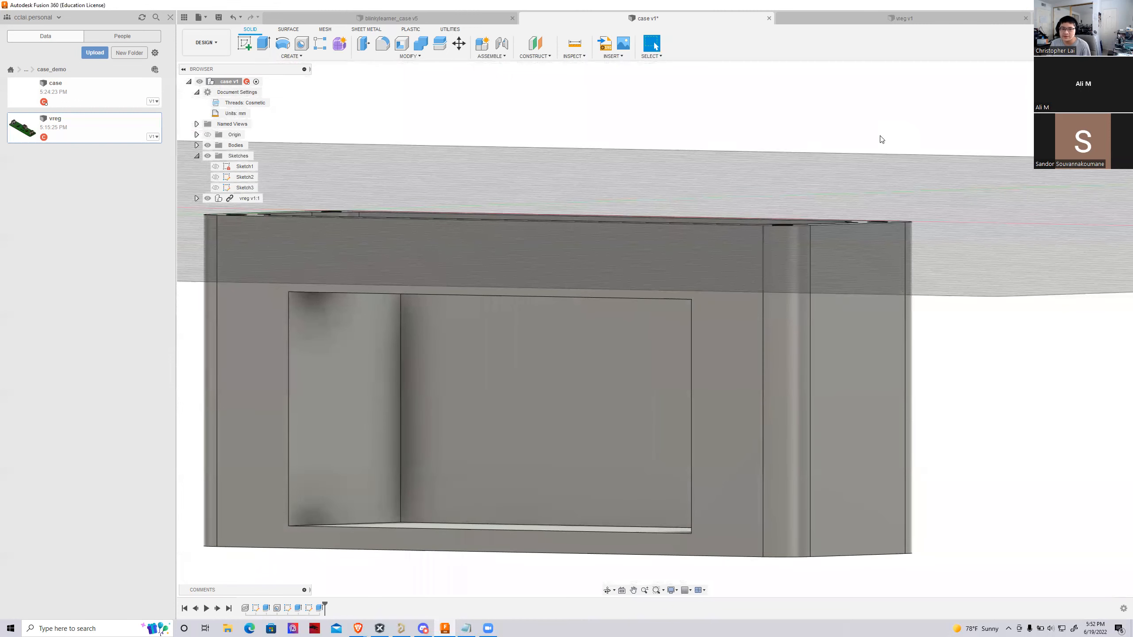
click(575, 43)
click(571, 367)
shift+middle_drag(572, 370, 858, 377)
click(837, 403)
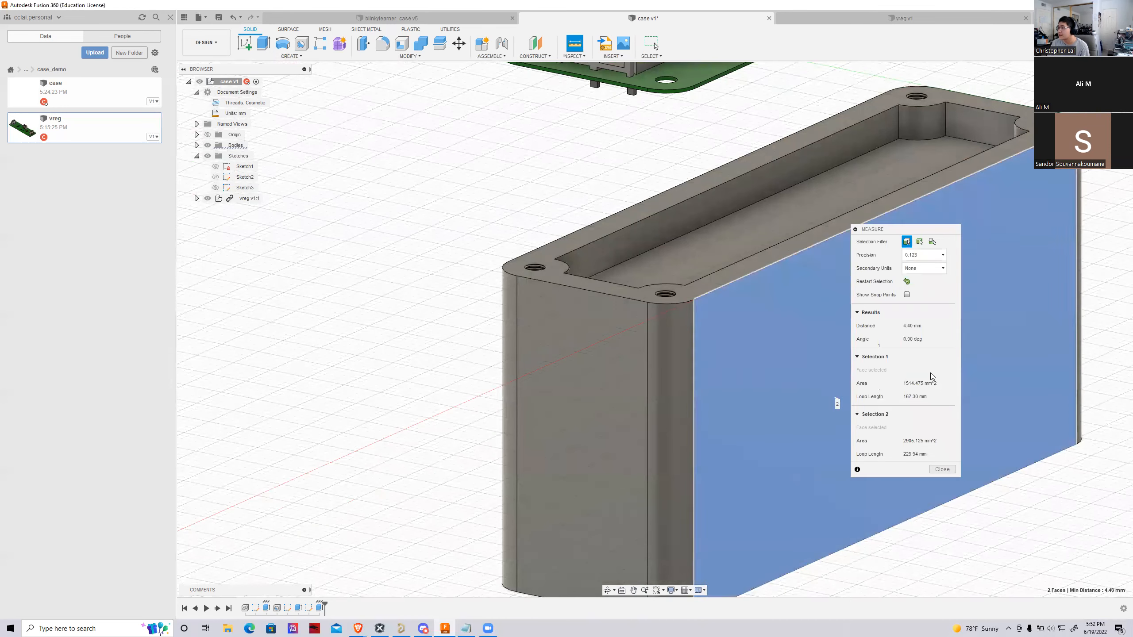
shift+middle_drag(655, 330, 513, 343)
click(942, 469)
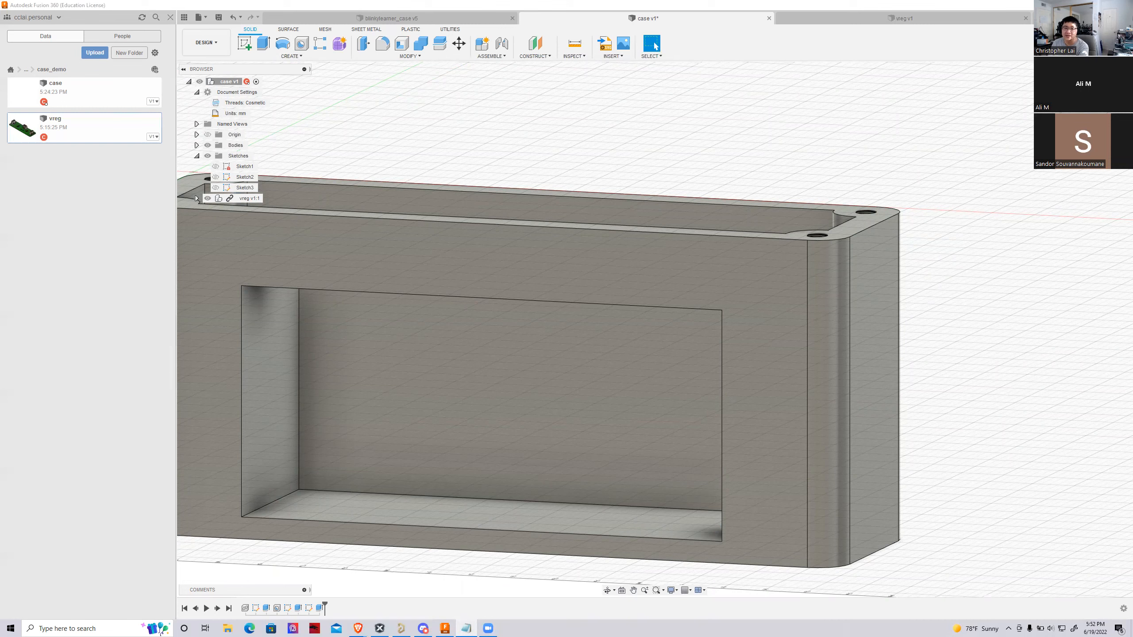
Switch to the Notepad dimension notes and set the floor to 5 mm and the total to 40 mm
text(5mm (floor)
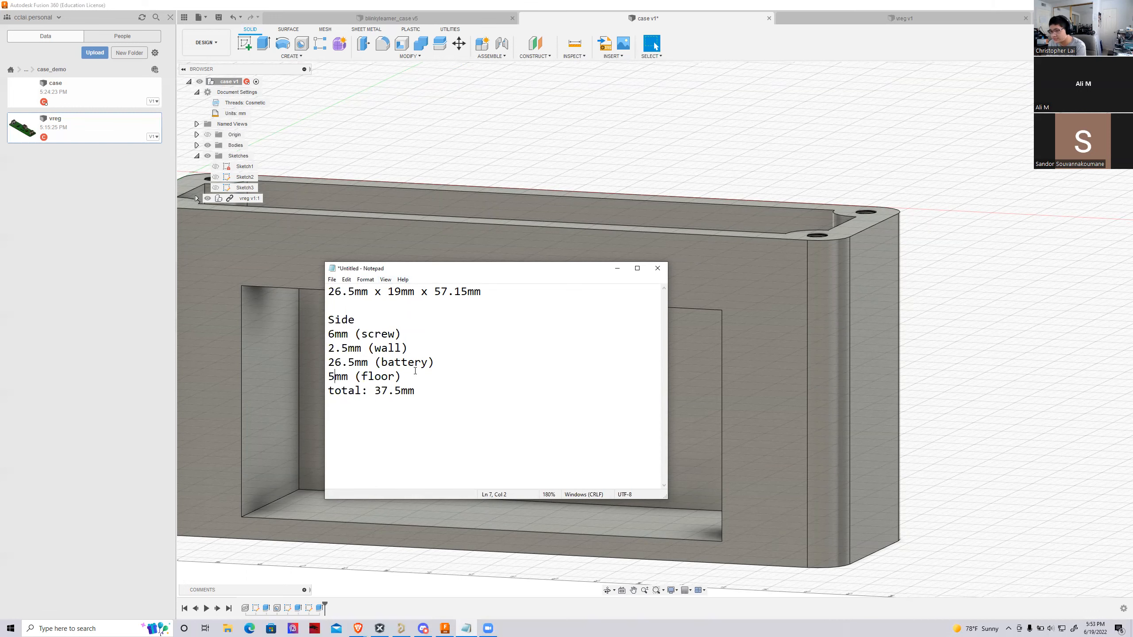
drag(375, 392, 401, 392)
text(40)
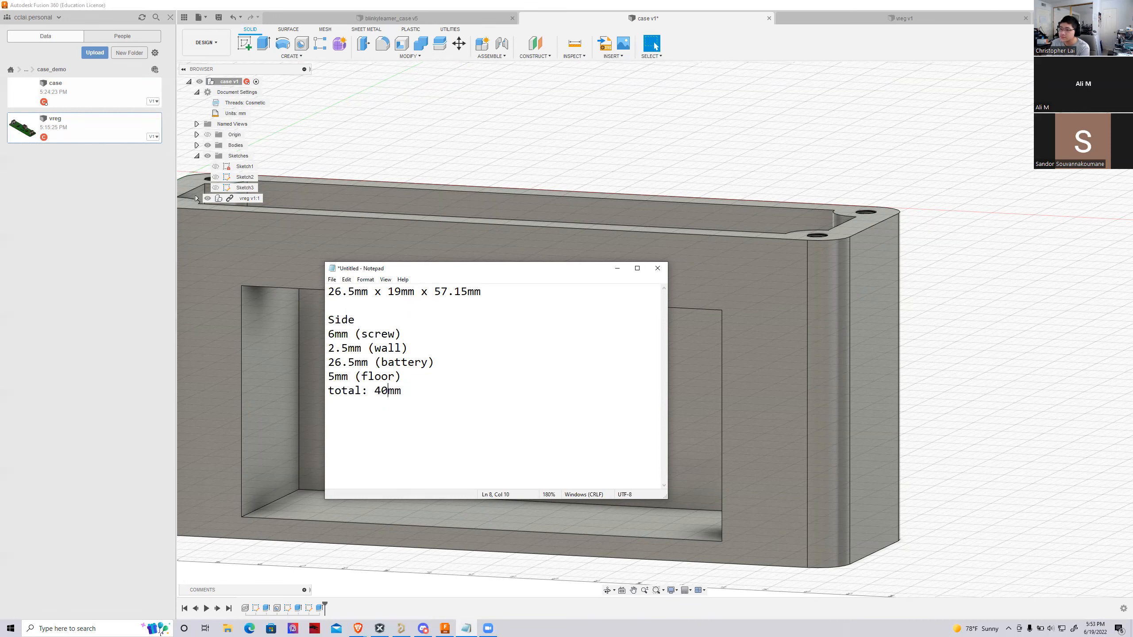
click(617, 268)
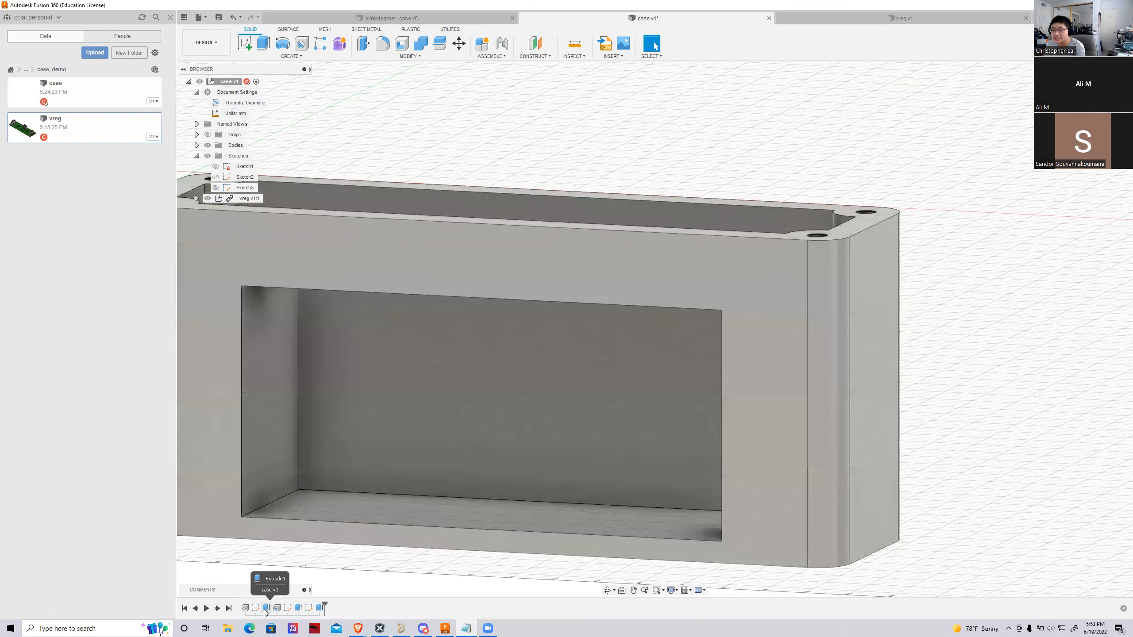
Edit the case's base extrusion in Fusion 360 so that its downward distance is 40 mm
double_click(266, 608)
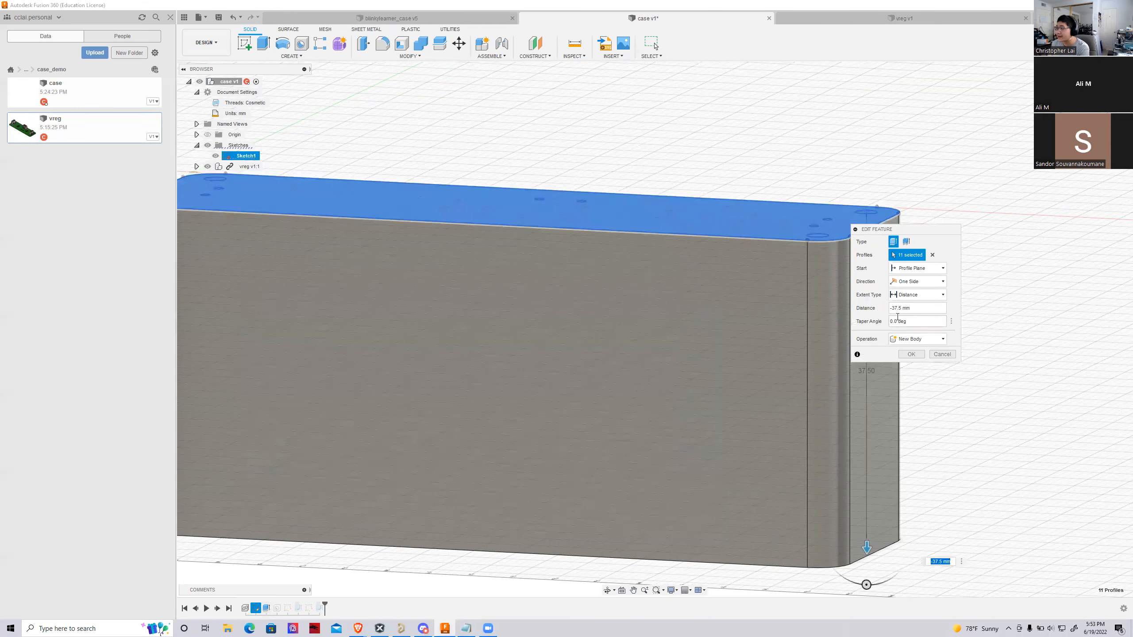
key(BackSpace)
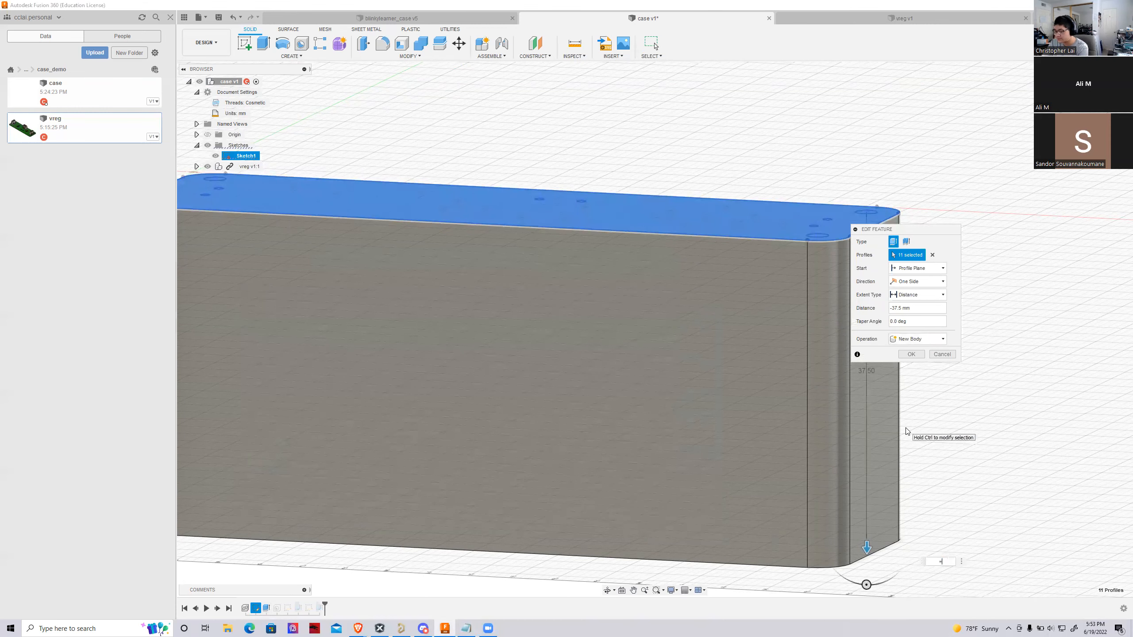
key(Return)
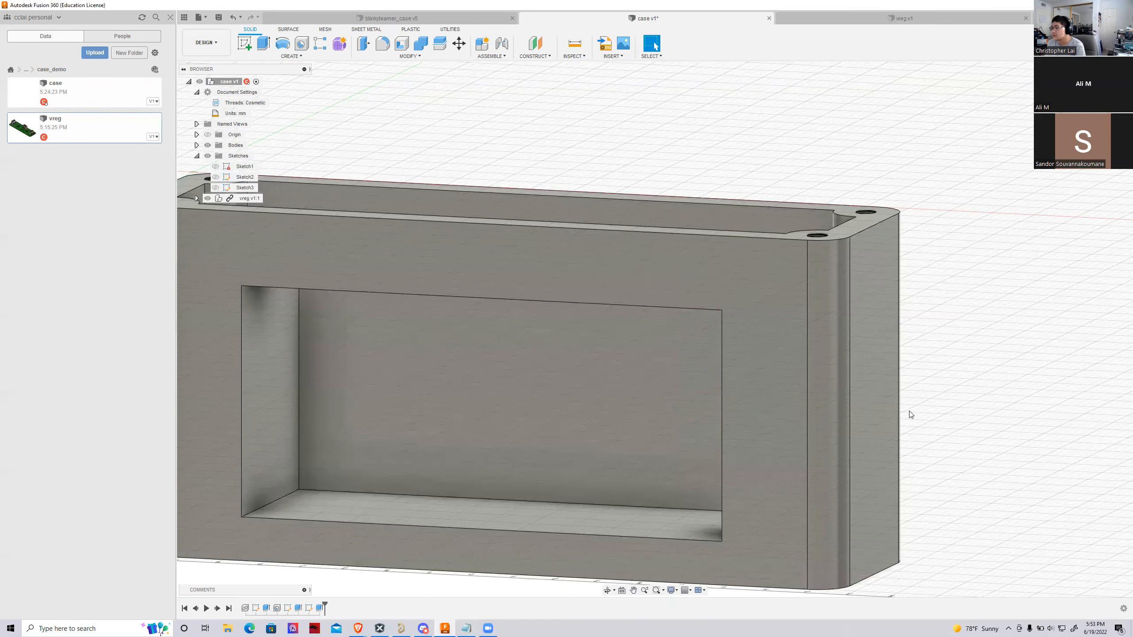
Measure the battery compartment's depth from its back face to the vertical edge of the opening
scroll(462, 468, down, 2)
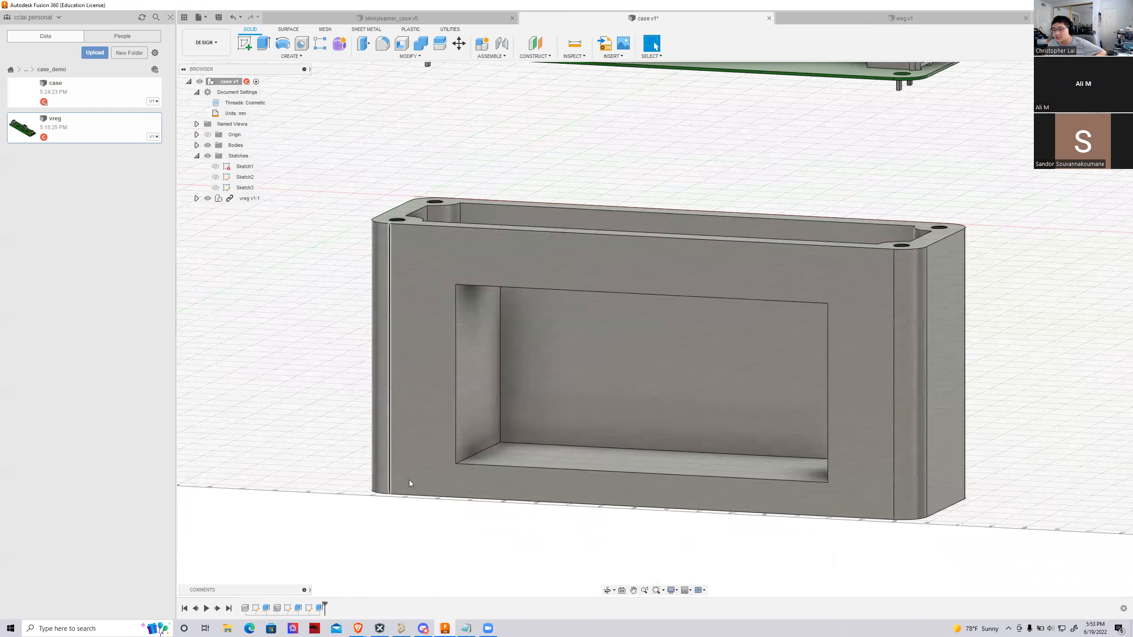
scroll(409, 473, down, 2)
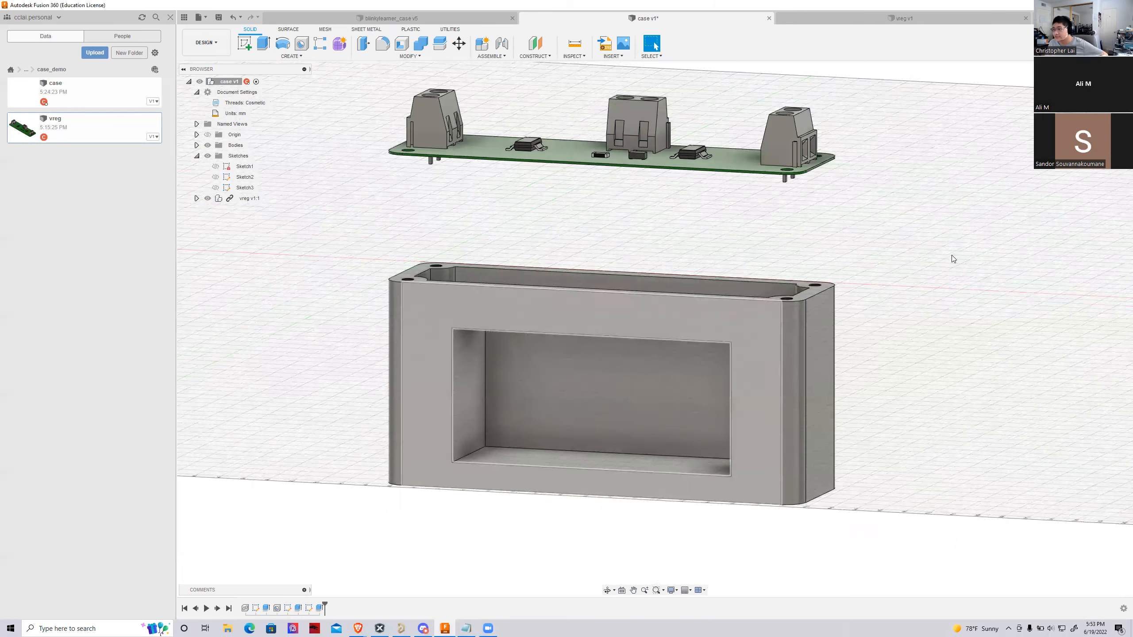
shift+middle_drag(830, 96, 763, 33)
click(575, 44)
scroll(600, 420, up, 2)
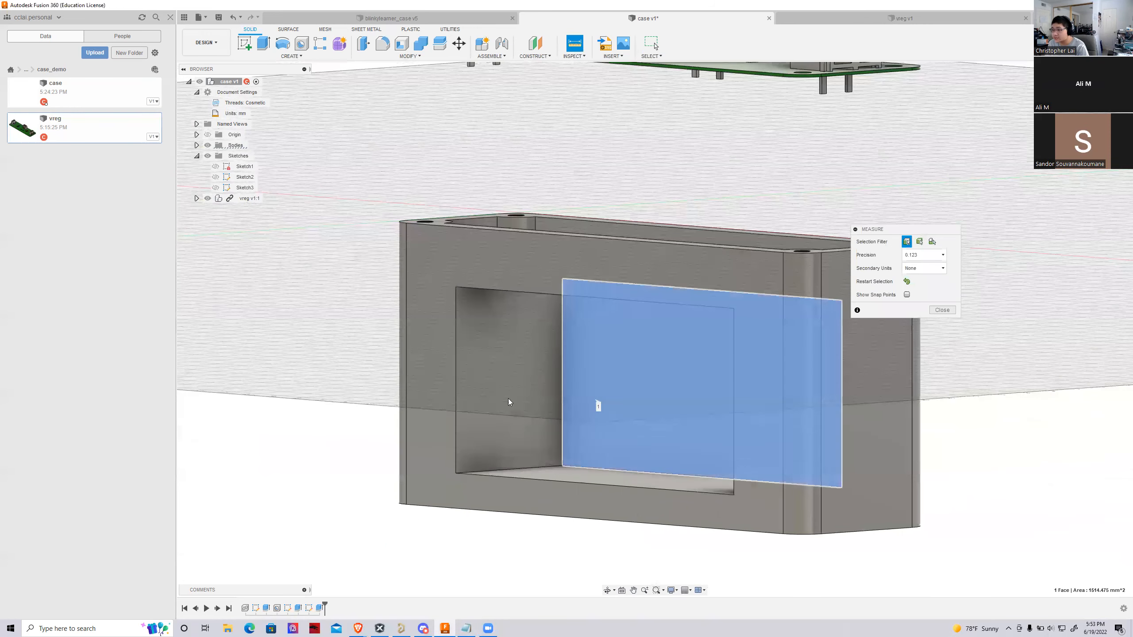
click(598, 405)
click(455, 393)
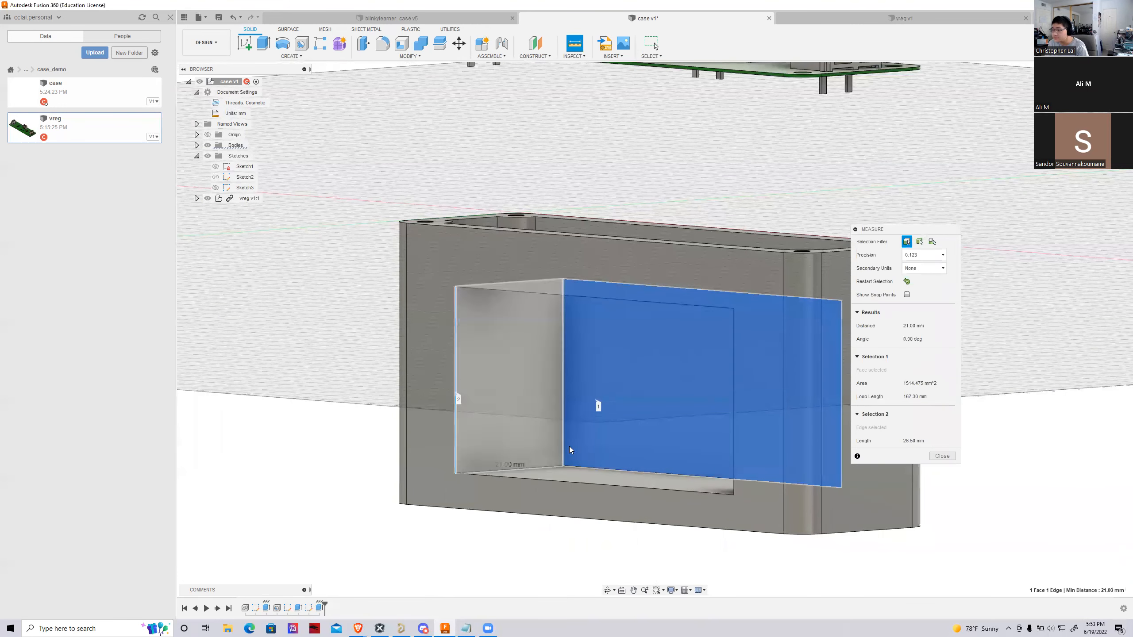
scroll(500, 478, up, 2)
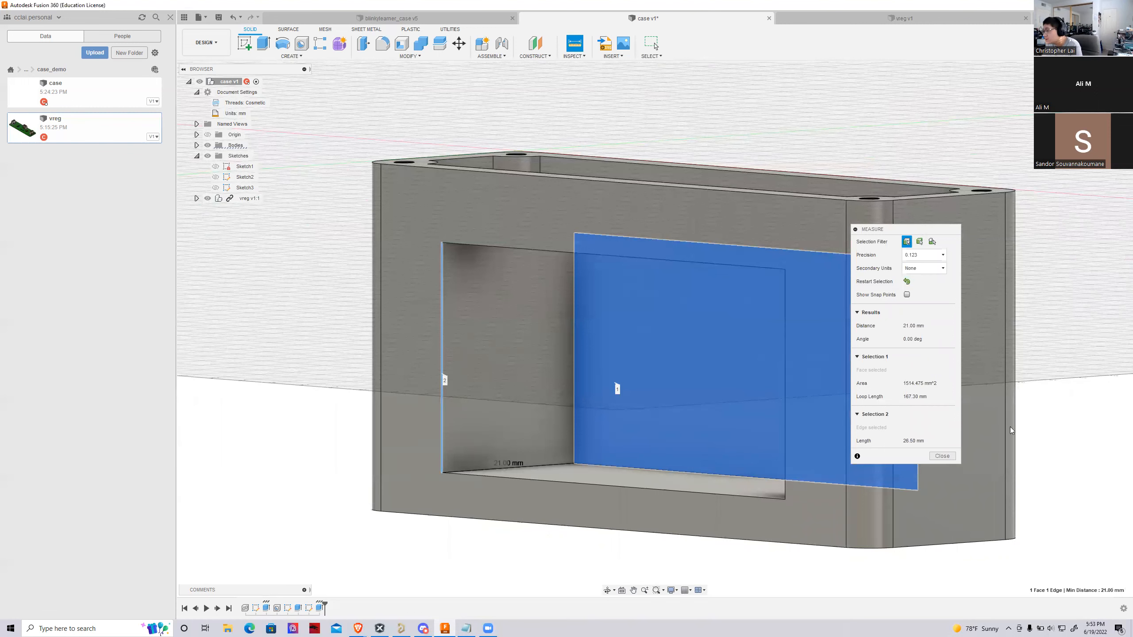
click(941, 458)
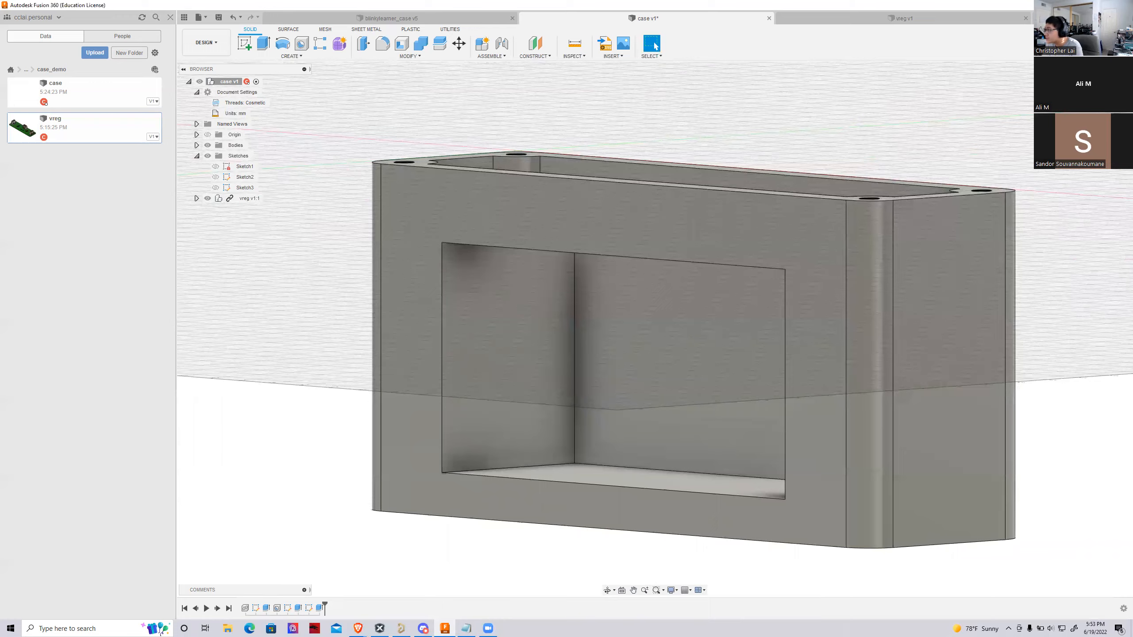
Examine how the circuit board's outline, terminals and corner holes line up with the case from above and from the side
mouse_move(655, 330)
shift+middle_down()
mouse_move(616, 268)
mouse_move(613, 353)
mouse_move(330, 402)
mouse_move(836, 337)
shift+middle_up()
scroll(836, 338, down, 4)
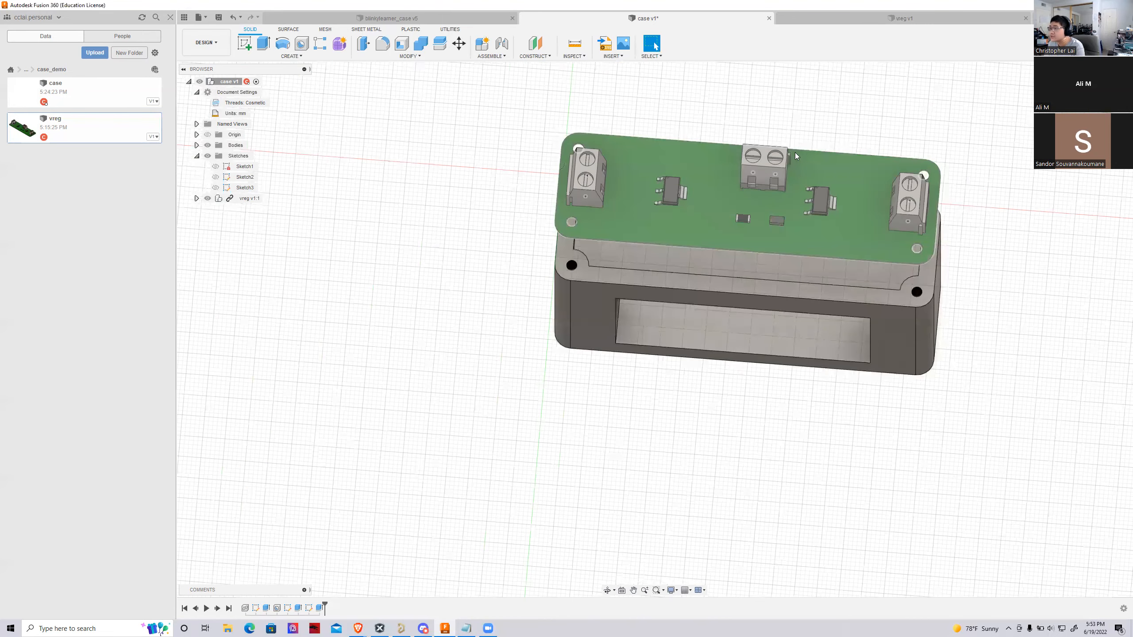
scroll(795, 154, up, 3)
scroll(415, 205, down, 1)
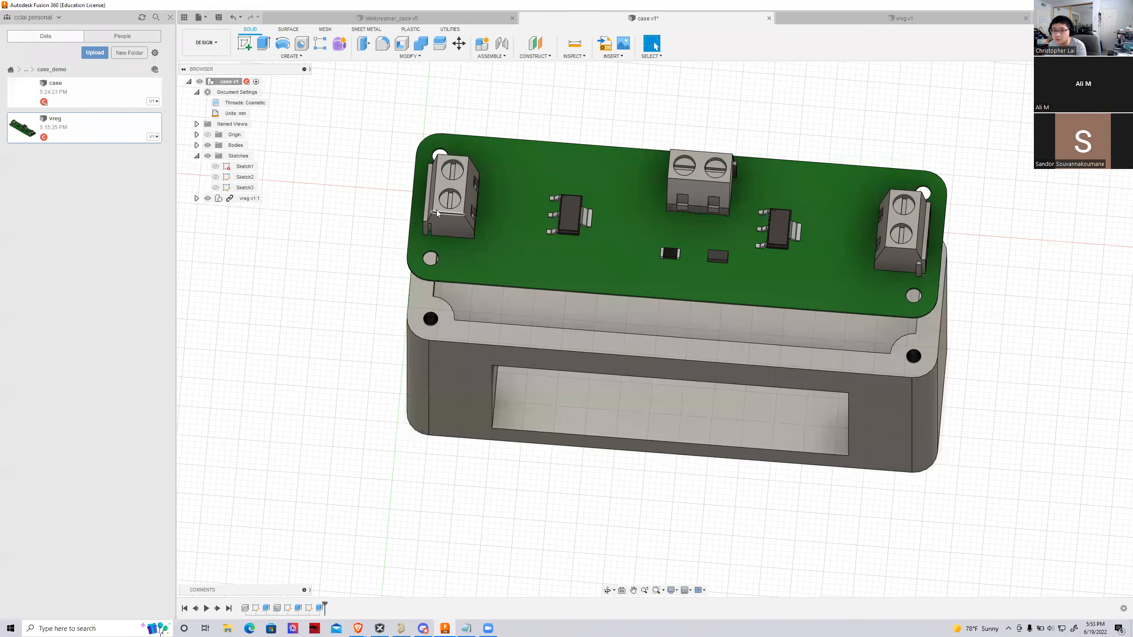
scroll(567, 218, up, 1)
scroll(410, 239, down, 1)
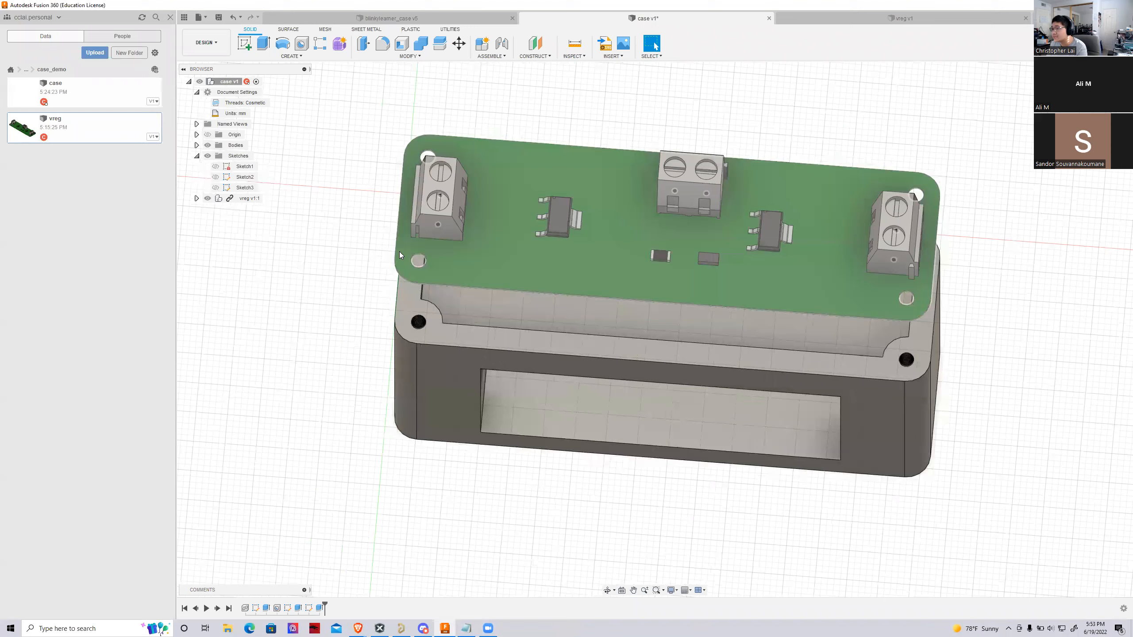
scroll(399, 252, down, 1)
scroll(442, 200, up, 1)
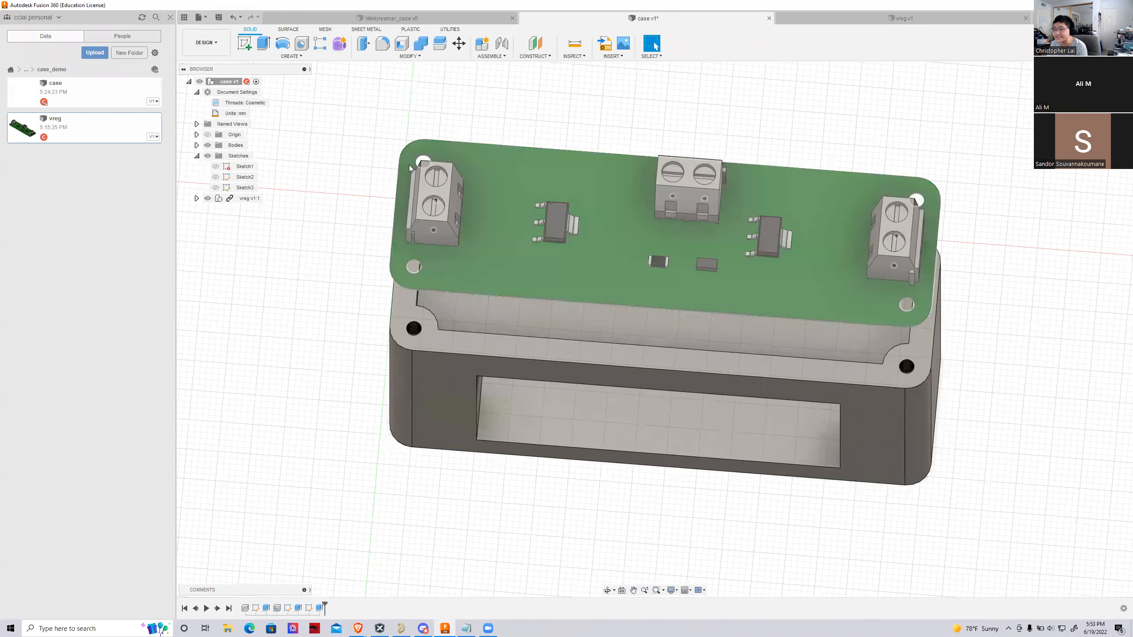
scroll(377, 225, down, 1)
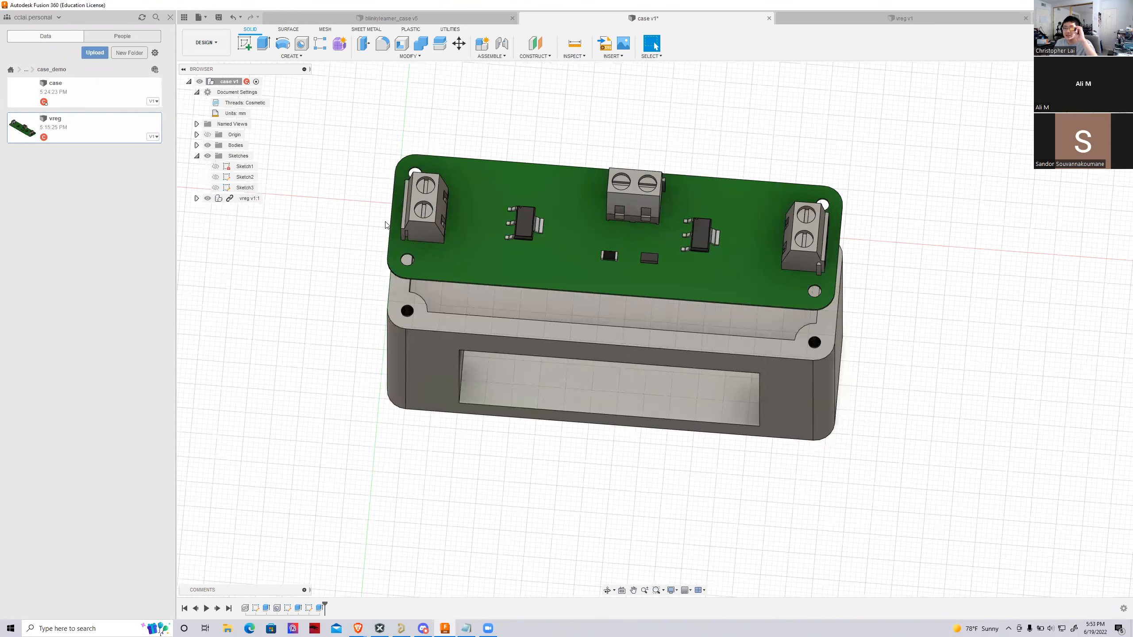
shift+middle_drag(377, 225, 377, 117)
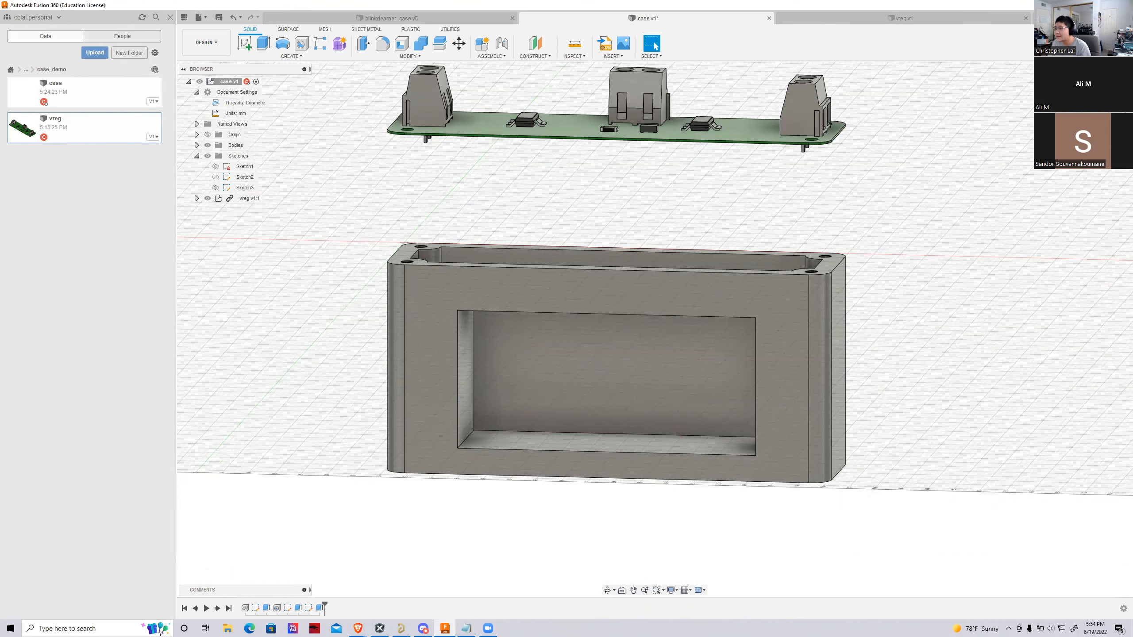
mouse_move(655, 330)
shift+middle_down()
mouse_move(620, 285)
mouse_move(553, 353)
mouse_move(638, 330)
mouse_move(634, 289)
mouse_move(657, 214)
shift+middle_up()
Start a sketch on the battery compartment's left inner end wall and view the sketch plane straight on
click(512, 339)
scroll(902, 230, up, 2)
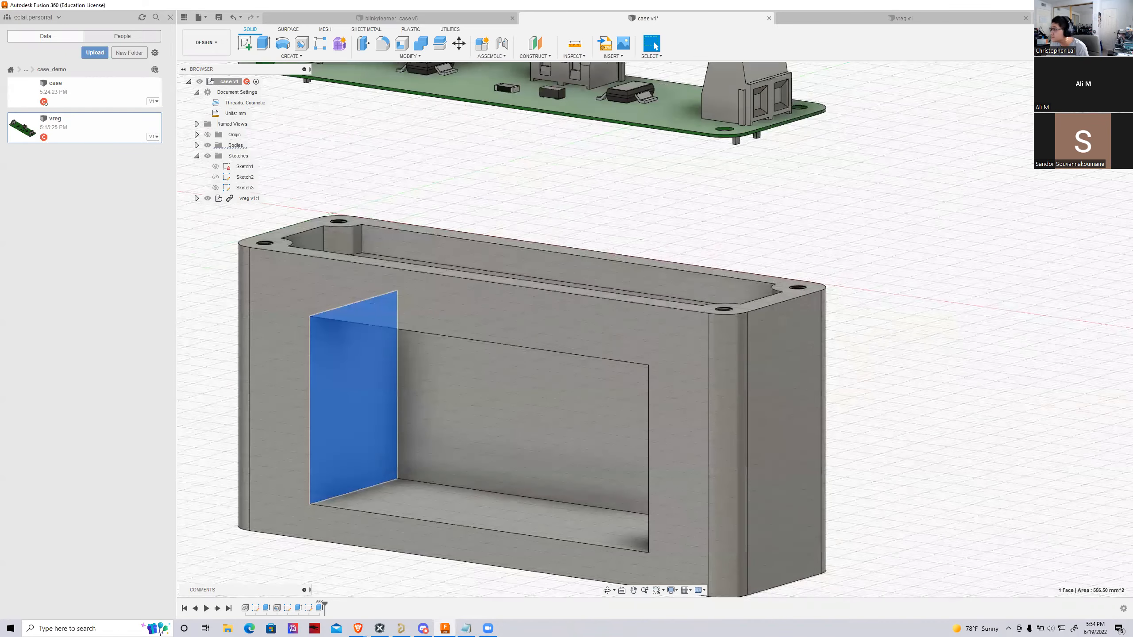
shift+middle_drag(658, 329, 515, 466)
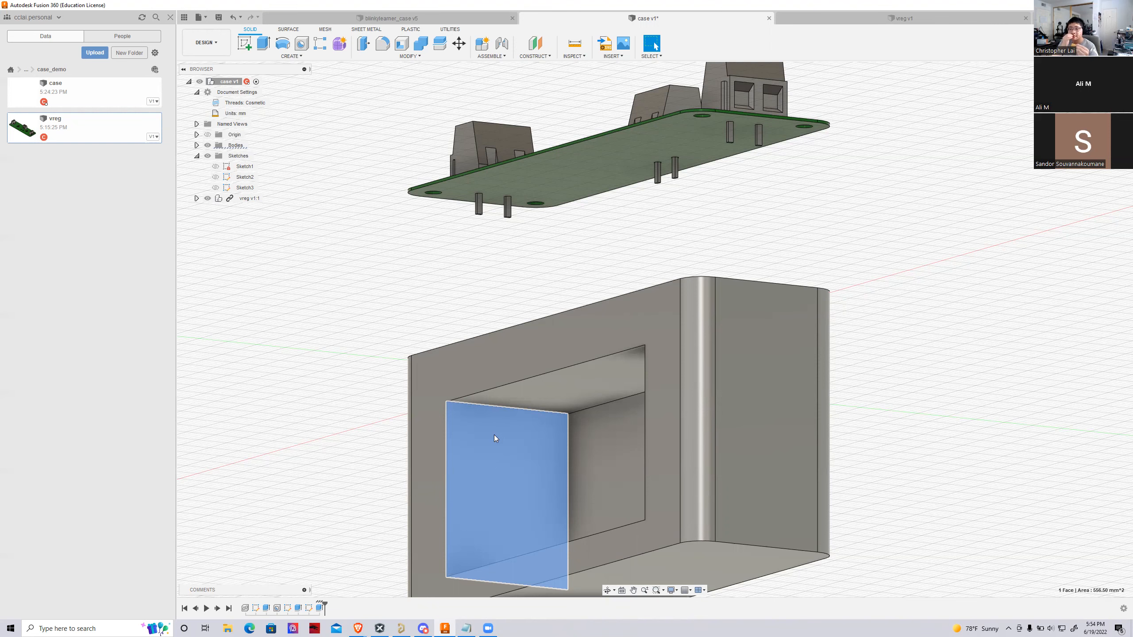
shift+middle_drag(653, 326, 552, 355)
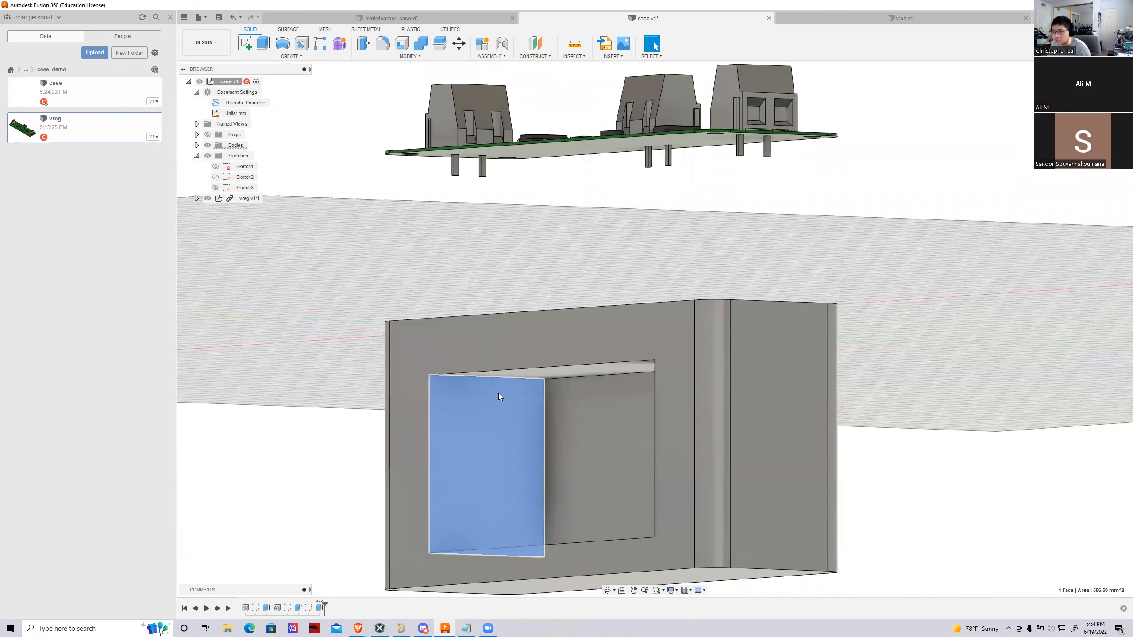
shift+middle_drag(655, 330, 611, 333)
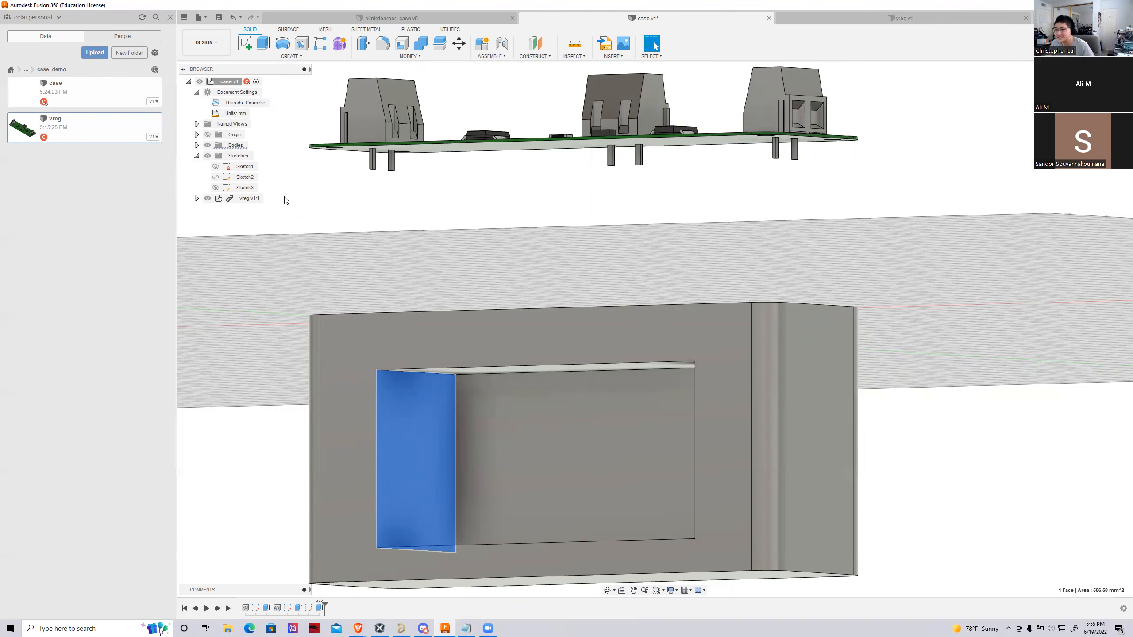
click(248, 44)
mouse_move(655, 330)
shift+middle_down()
mouse_move(622, 279)
mouse_move(874, 243)
mouse_move(834, 265)
shift+middle_up()
scroll(811, 275, up, 4)
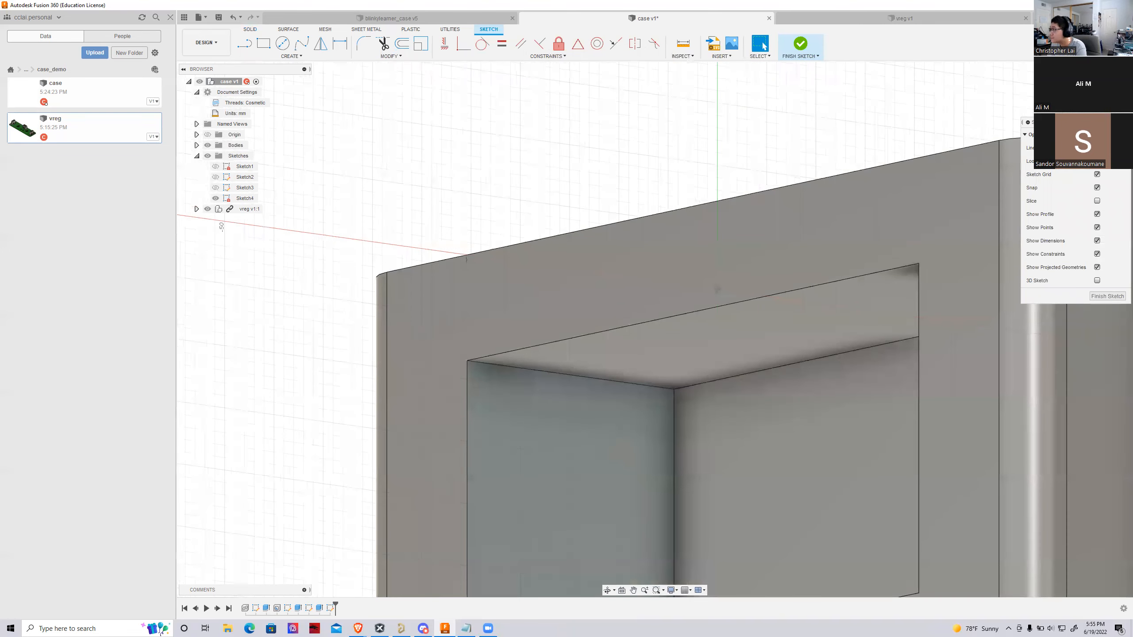
click(1028, 160)
shift+middle_drag(535, 393, 678, 368)
scroll(485, 416, down, 3)
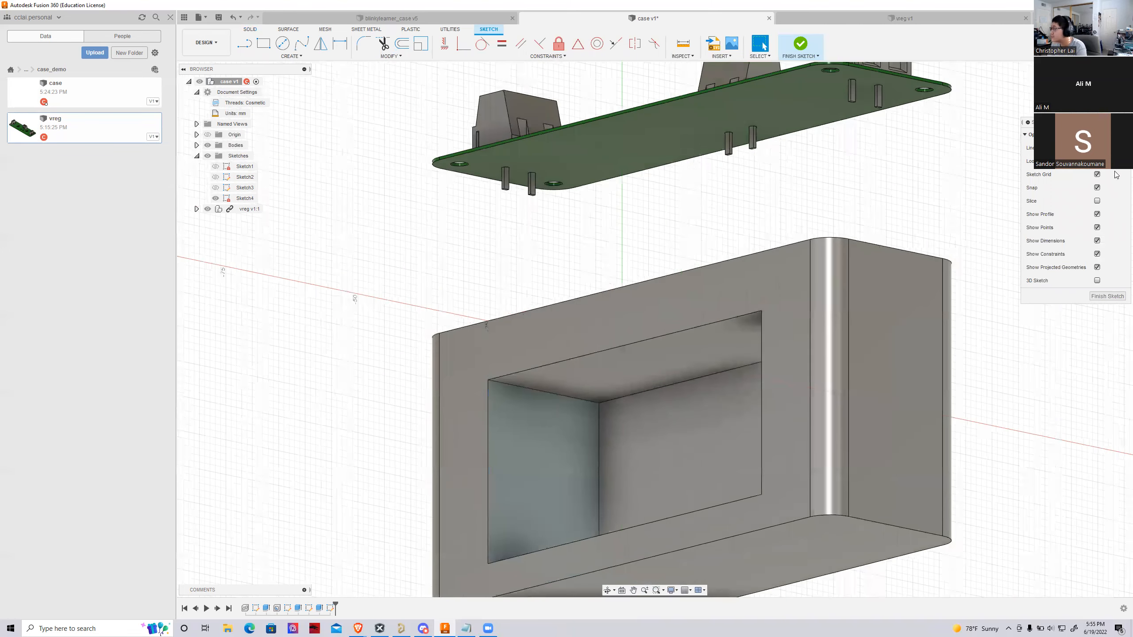
click(1097, 161)
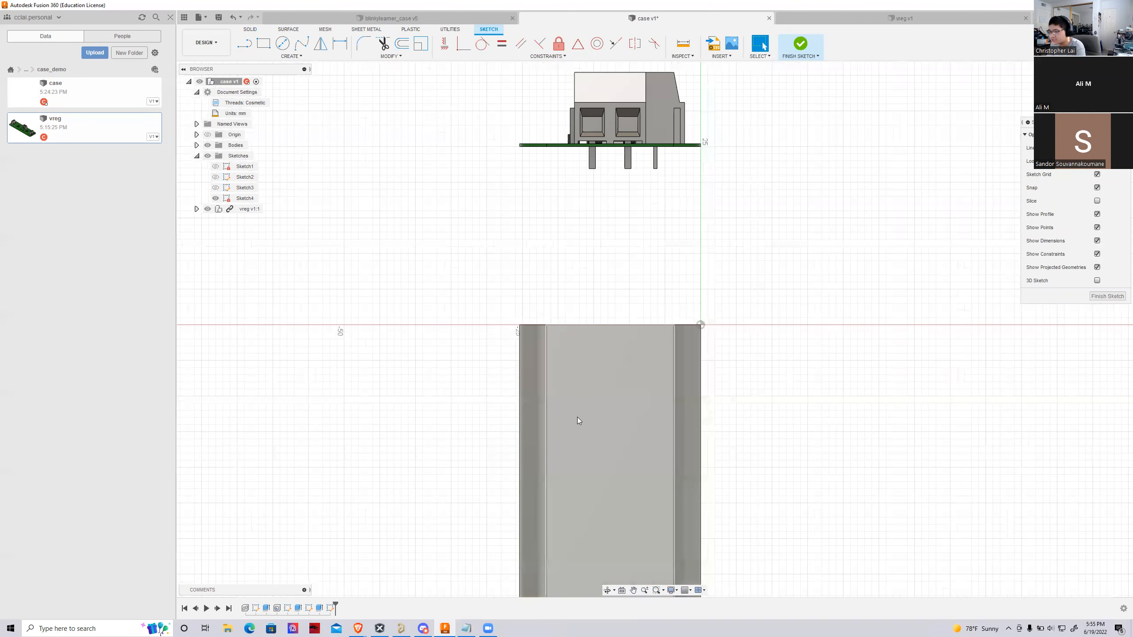
Measure the distance between the two vertical edges of the battery compartment's end wall
shift+middle_drag(477, 439, 603, 409)
scroll(603, 408, up, 3)
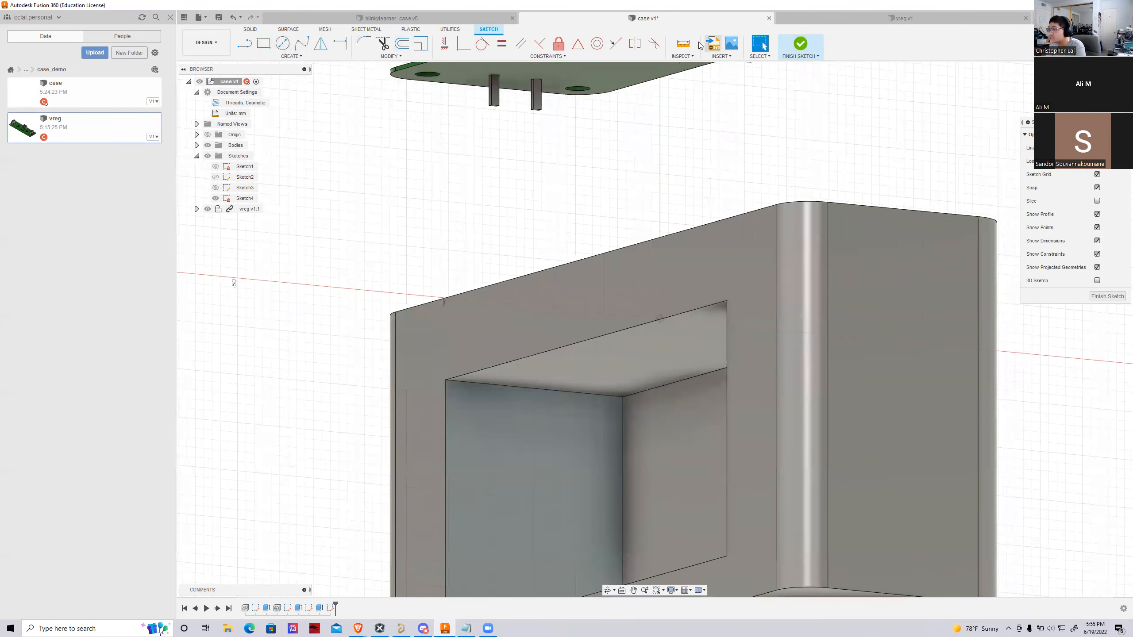
click(683, 43)
click(622, 459)
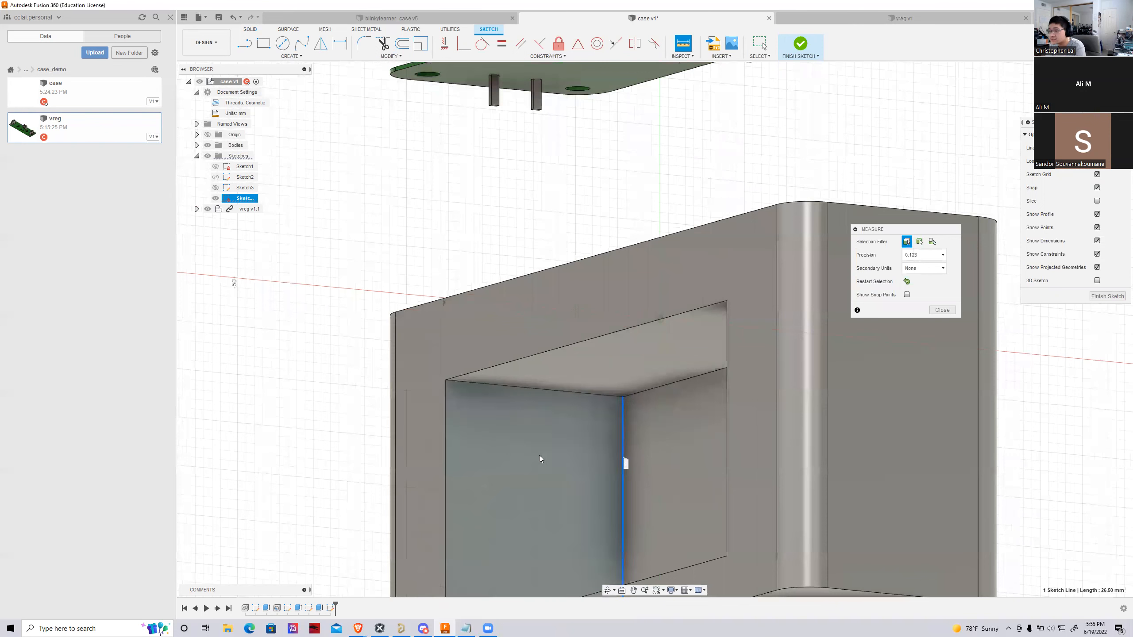
click(447, 448)
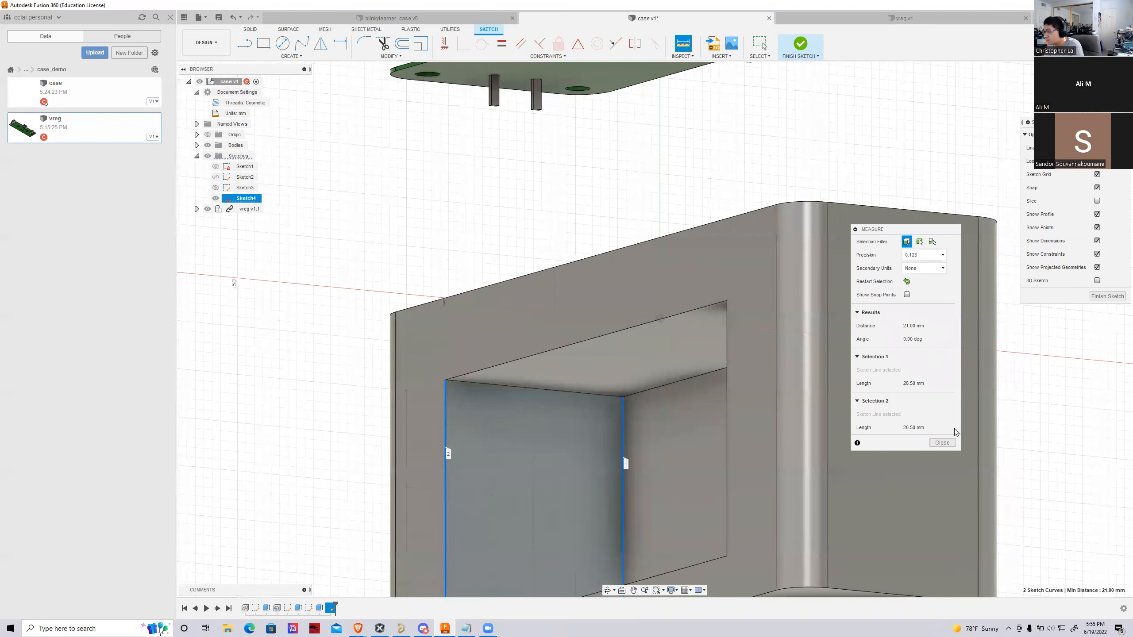
click(941, 442)
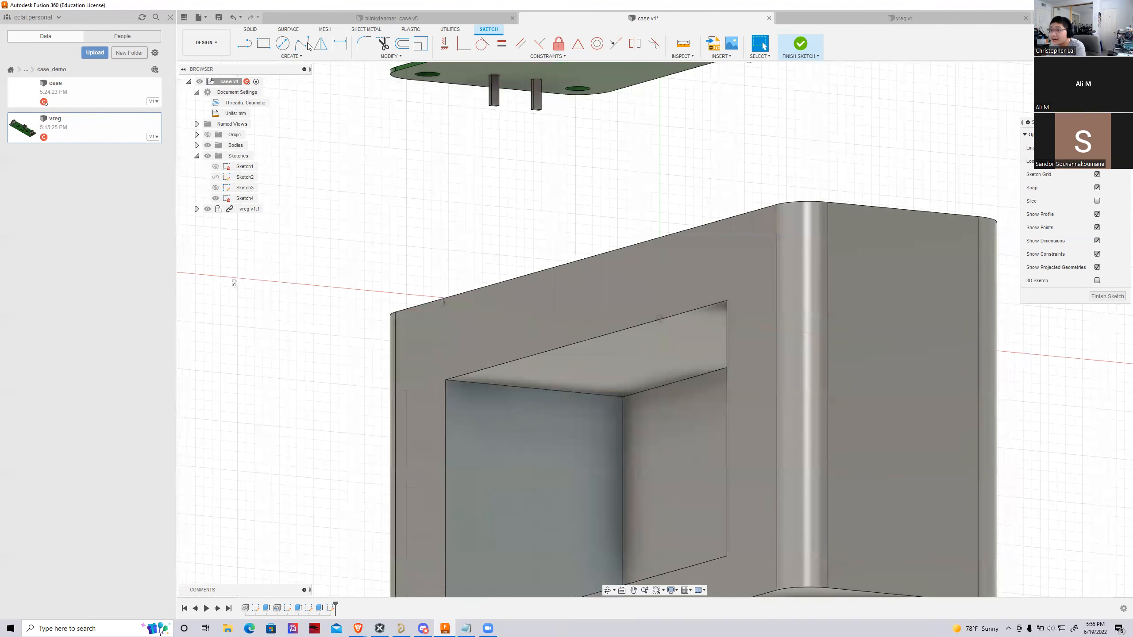
Sketch a vertical line down the middle of the end wall, from the midpoint of its upper edge to the lower edge
click(245, 44)
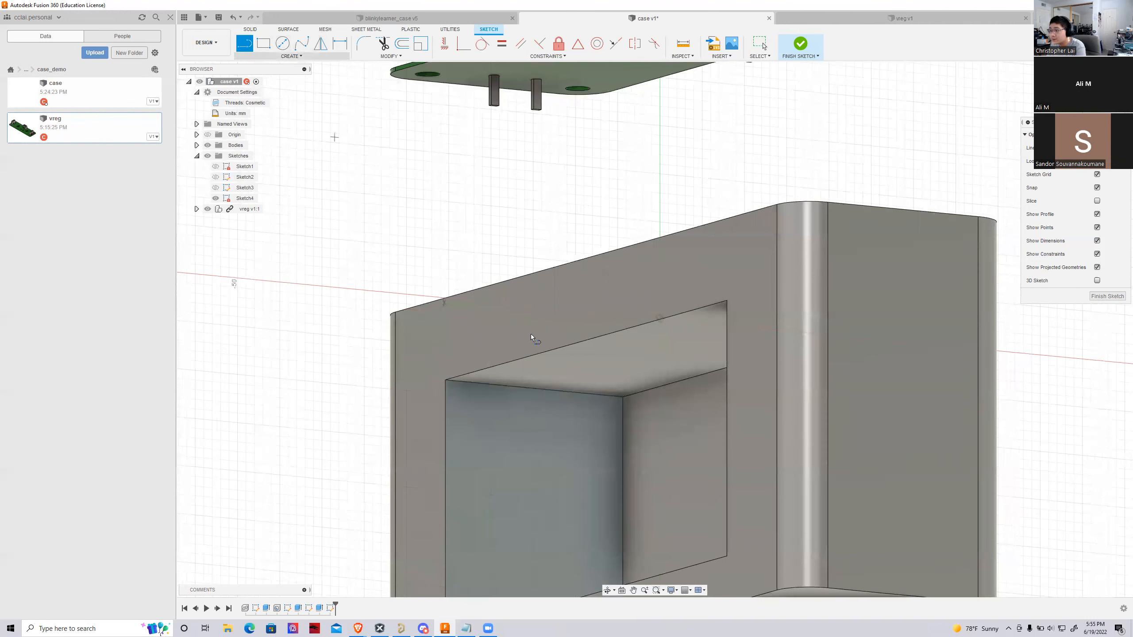
click(534, 388)
scroll(534, 389, down, 5)
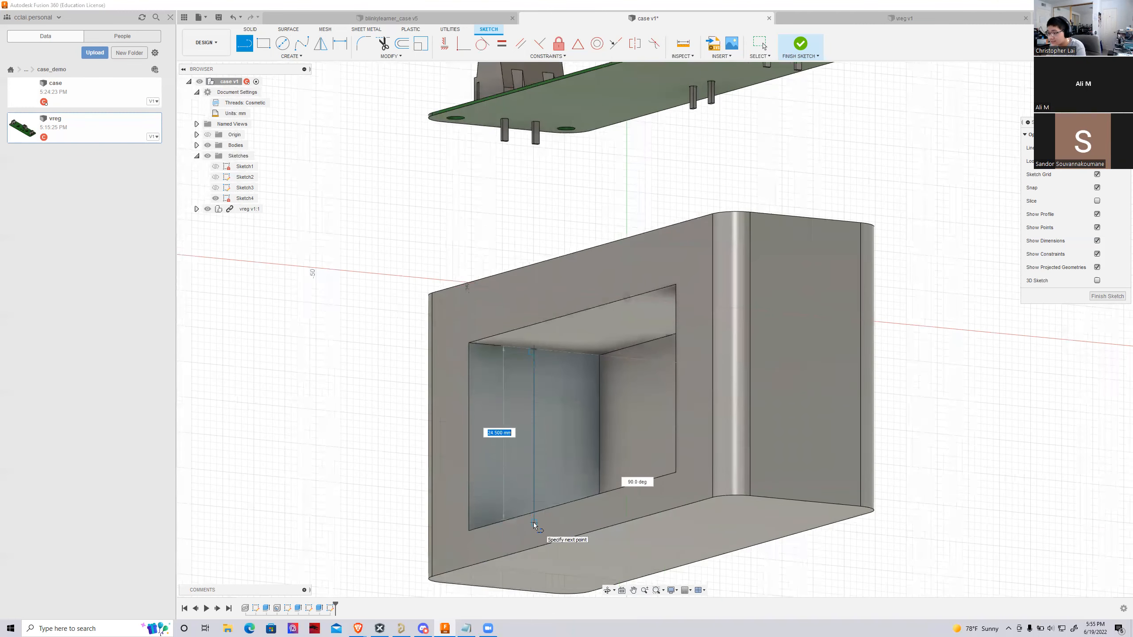
click(532, 538)
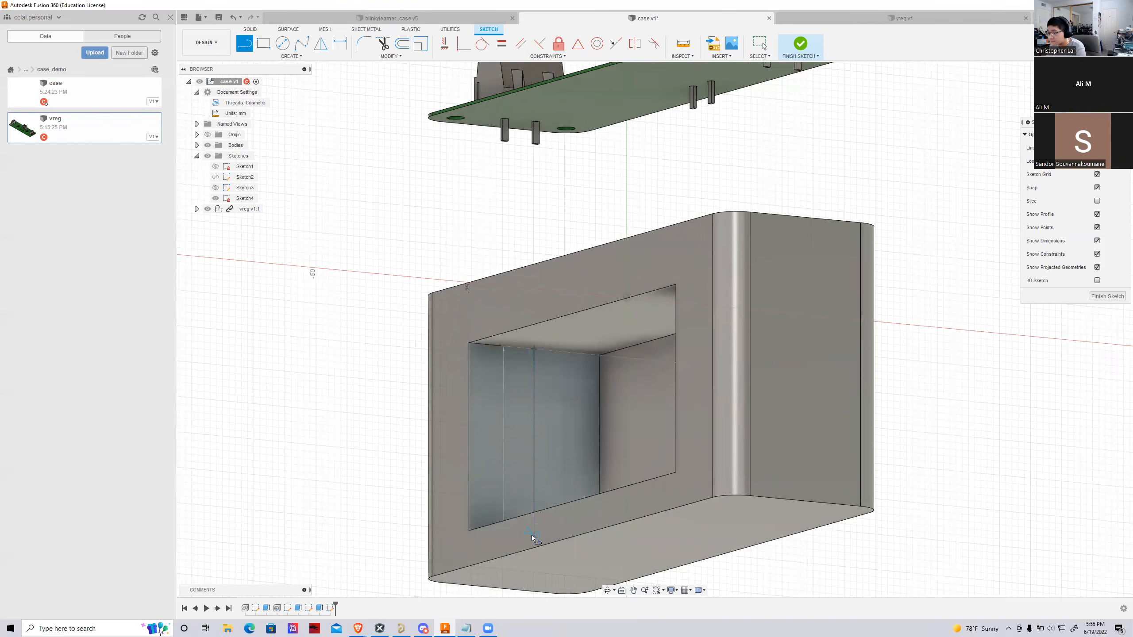
scroll(559, 408, up, 3)
key(Escape)
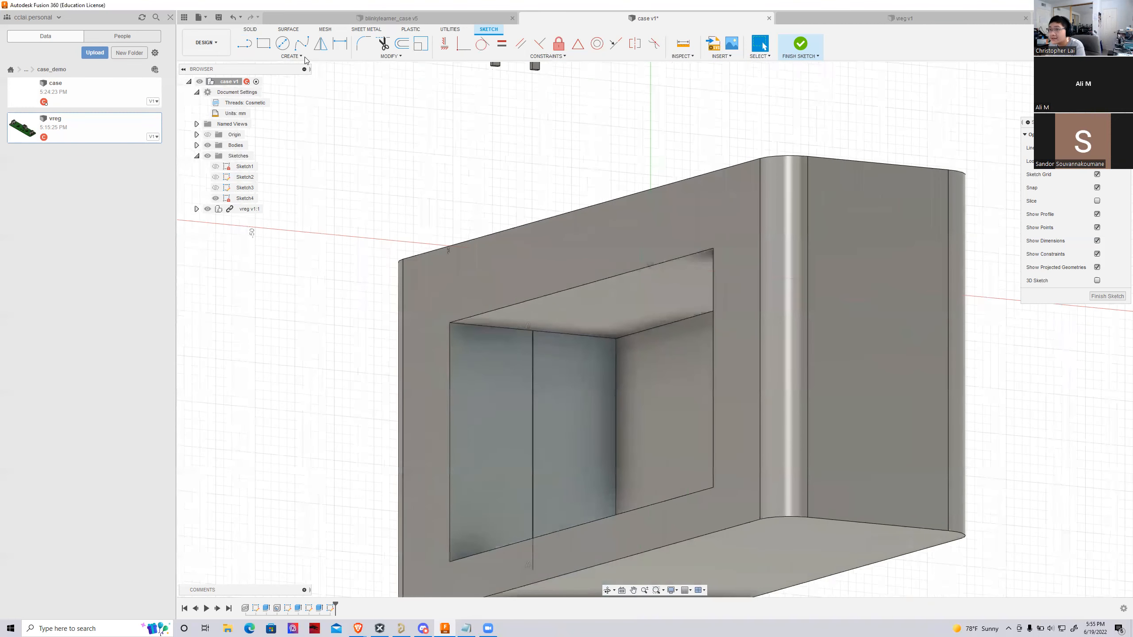
Sketch a 7.5 mm diameter circle centred on the upper end of the end wall's vertical centre line
click(282, 44)
scroll(494, 288, up, 4)
click(569, 364)
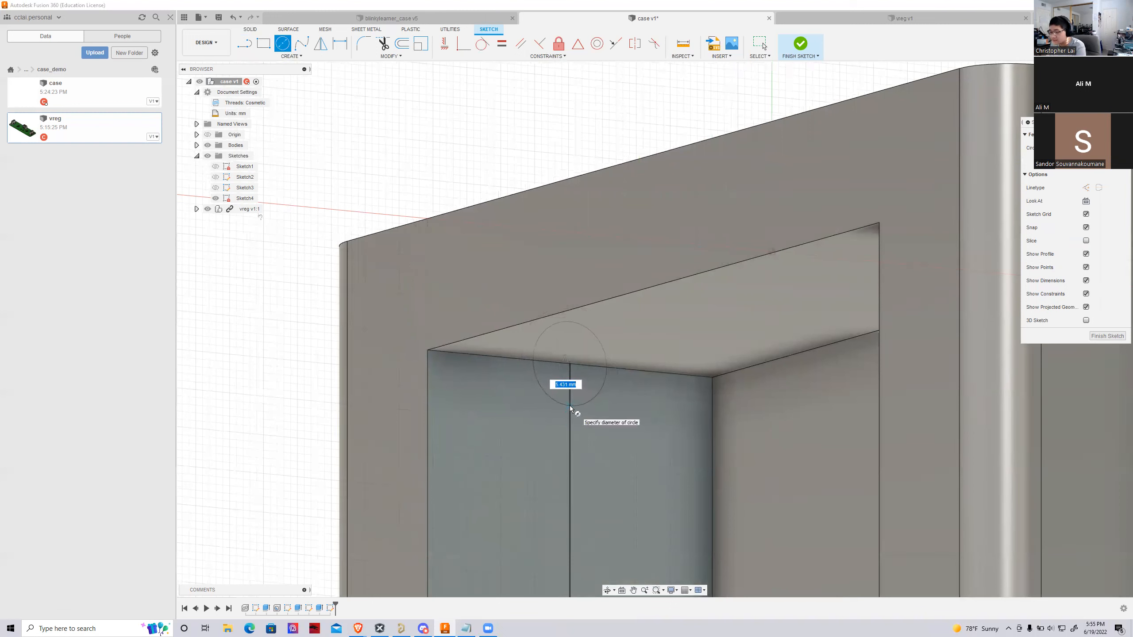
text(7.5)
key(Return)
key(Escape)
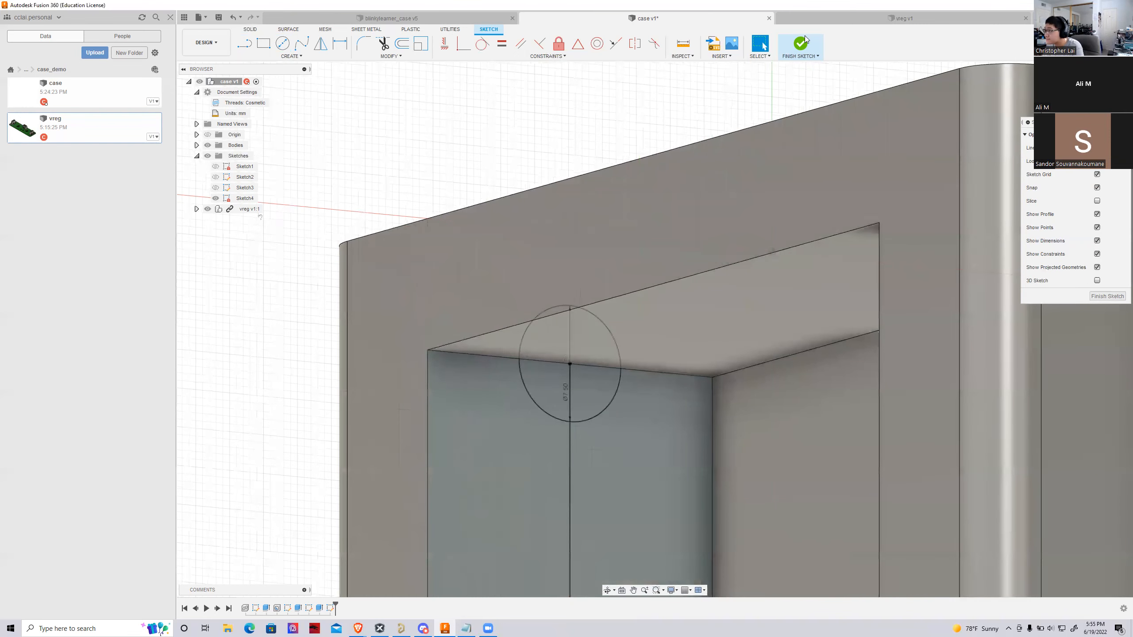
Finish the sketch and extrude the circle's two lower quarter profiles -14 mm as a cut through the case's end wall
click(804, 39)
mouse_move(660, 232)
shift+middle_down()
mouse_move(705, 303)
mouse_move(591, 378)
shift+middle_up()
key(e)
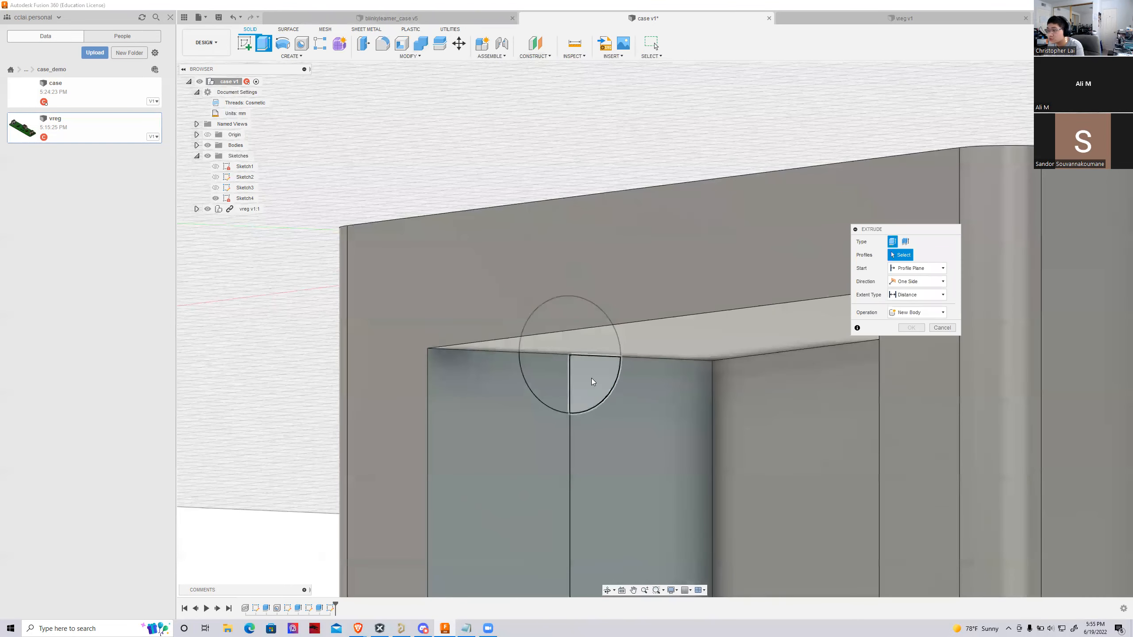
click(591, 382)
click(554, 388)
drag(520, 384, 372, 382)
shift+middle_drag(655, 331, 424, 374)
drag(389, 366, 469, 369)
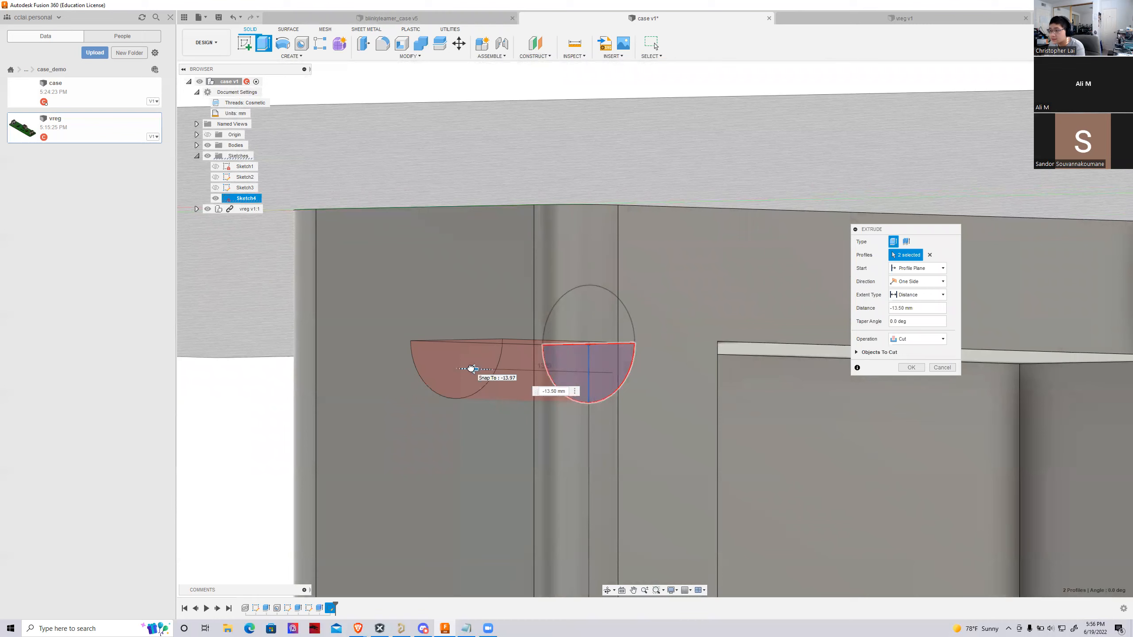
click(909, 371)
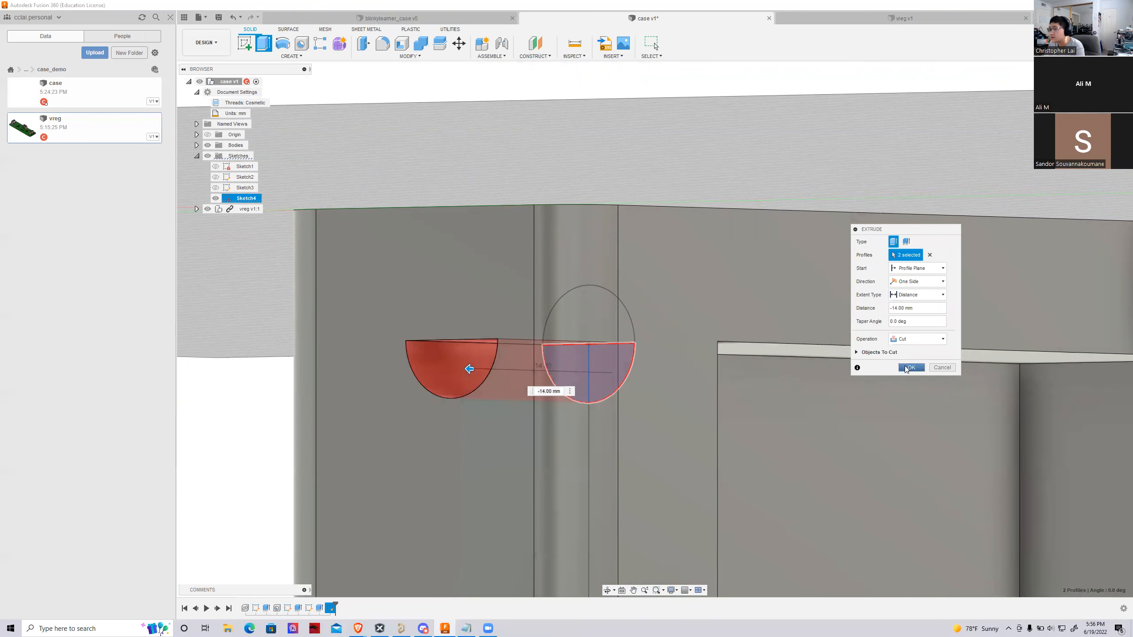
Examine the case and its half-round end-wall hole from the front, above, below and the end side
scroll(291, 379, down, 5)
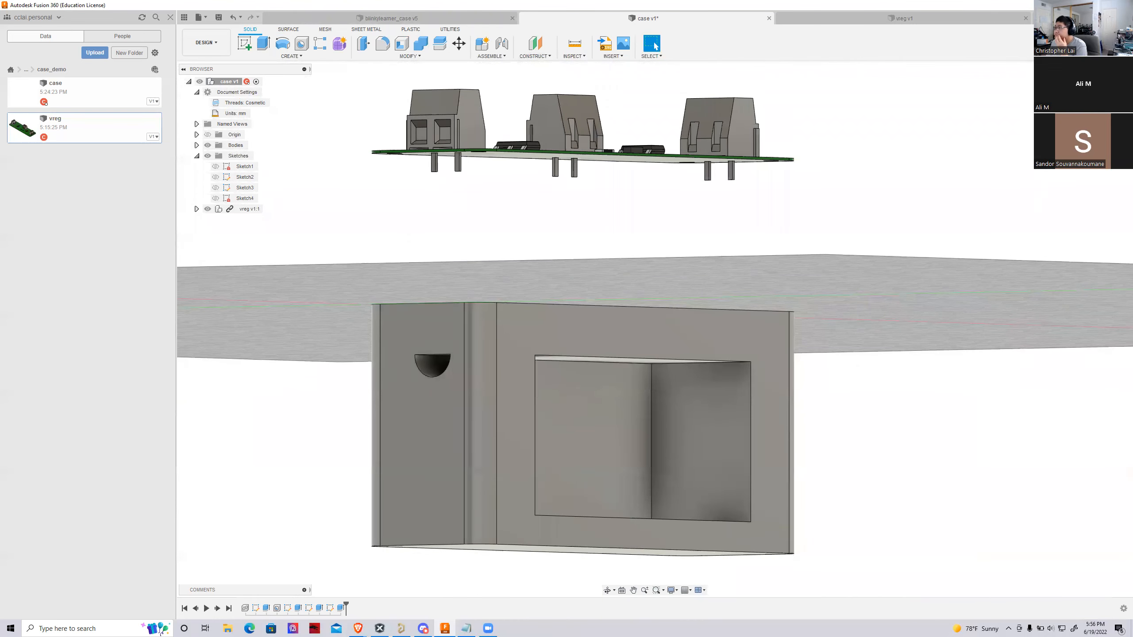
mouse_move(654, 329)
shift+middle_down()
mouse_move(607, 379)
mouse_move(468, 304)
mouse_move(428, 384)
mouse_move(401, 315)
mouse_move(423, 301)
mouse_move(484, 326)
mouse_move(508, 375)
shift+middle_up()
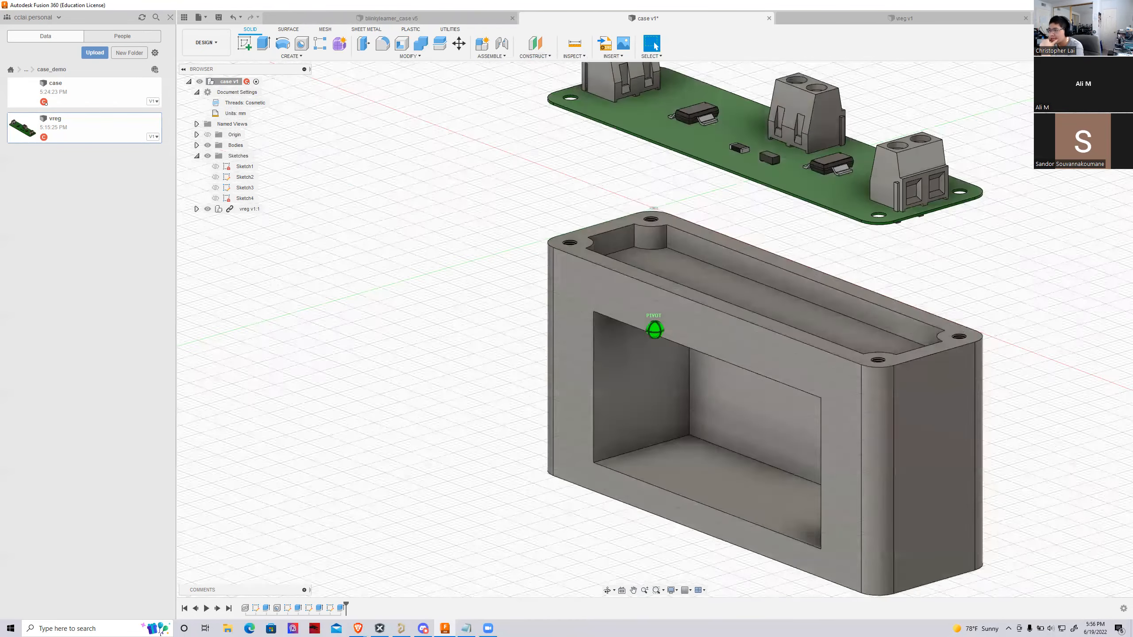
scroll(255, 330, down, 3)
scroll(563, 497, up, 2)
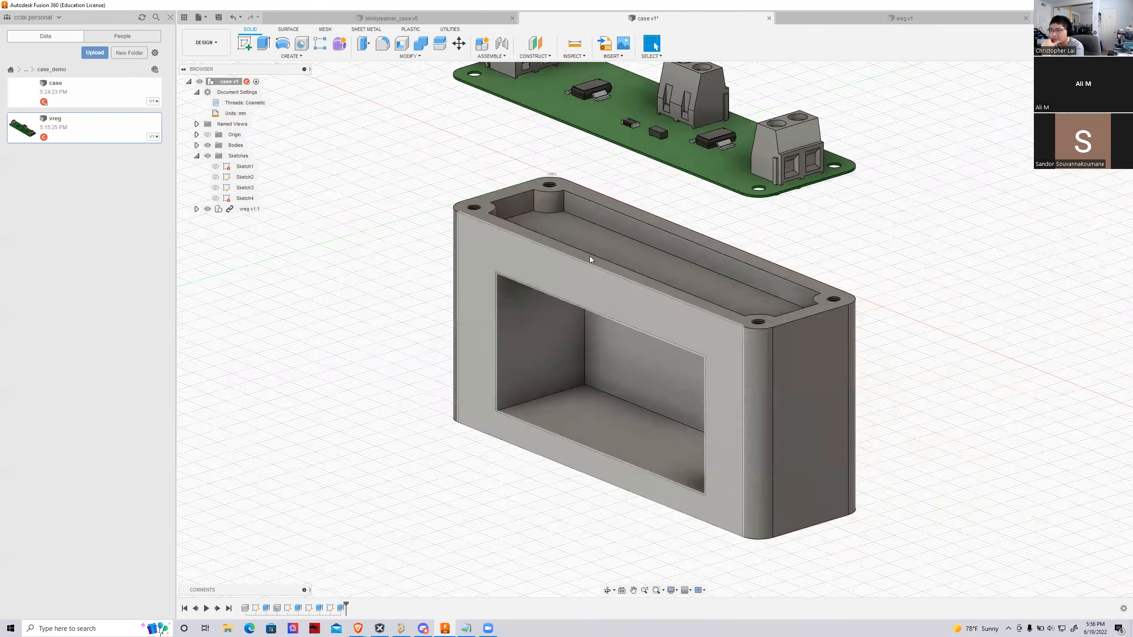
scroll(569, 442, up, 3)
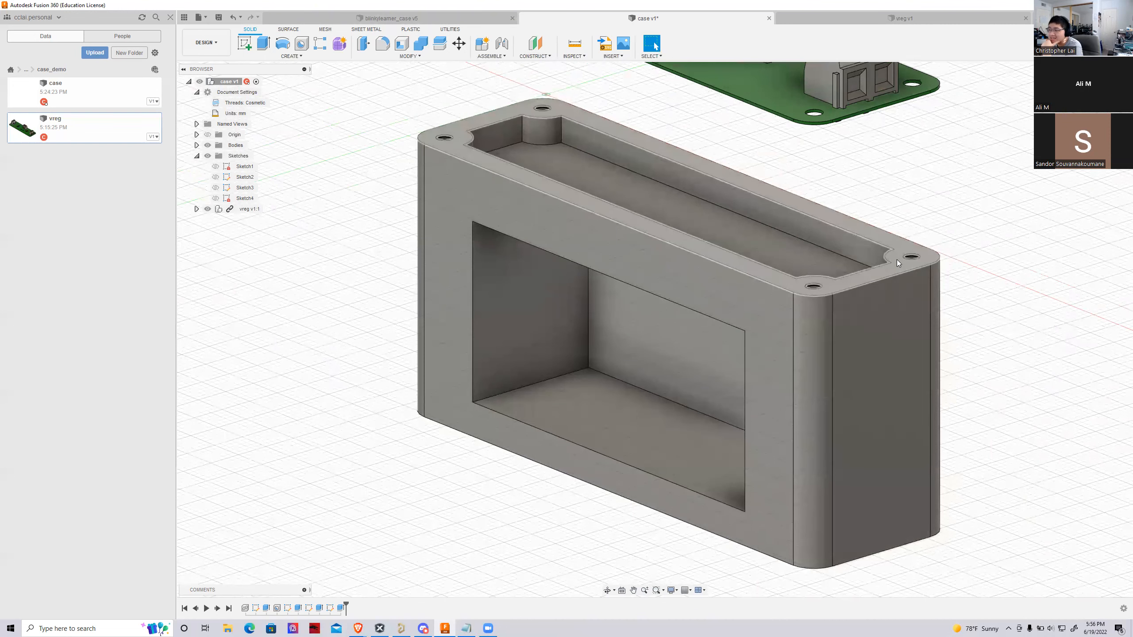
mouse_move(647, 384)
shift+middle_down()
mouse_move(649, 286)
mouse_move(723, 188)
mouse_move(642, 232)
mouse_move(714, 304)
mouse_move(741, 259)
mouse_move(732, 223)
mouse_move(716, 405)
shift+middle_up()
mouse_move(326, 580)
shift+middle_down()
mouse_move(299, 518)
mouse_move(254, 318)
mouse_move(284, 446)
mouse_move(276, 164)
shift+middle_up()
click(1093, 92)
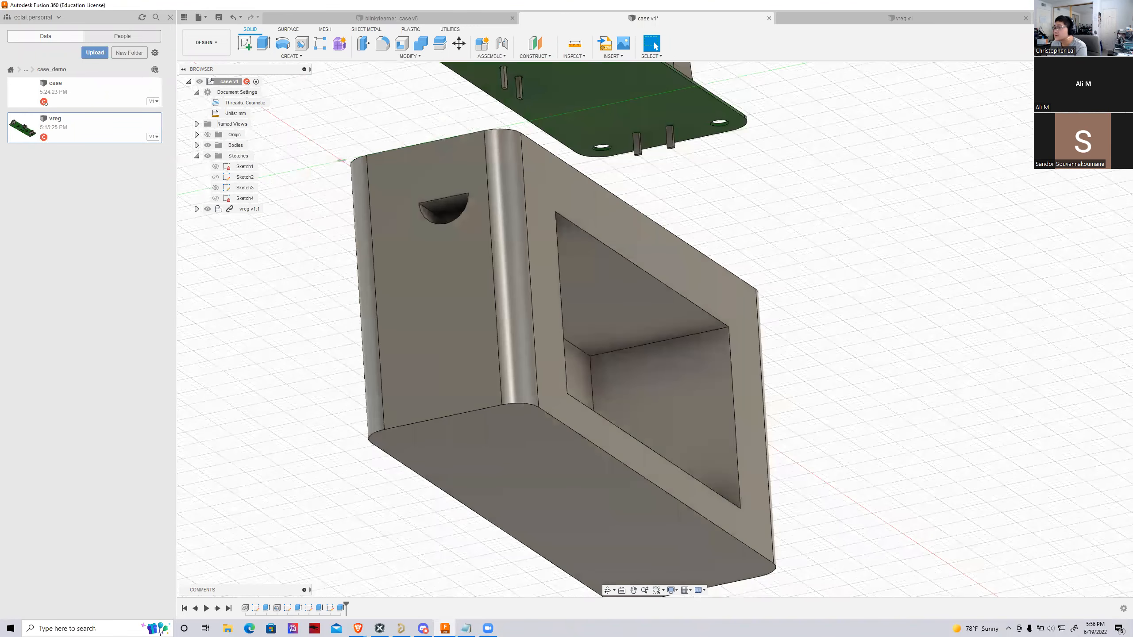
click(1111, 74)
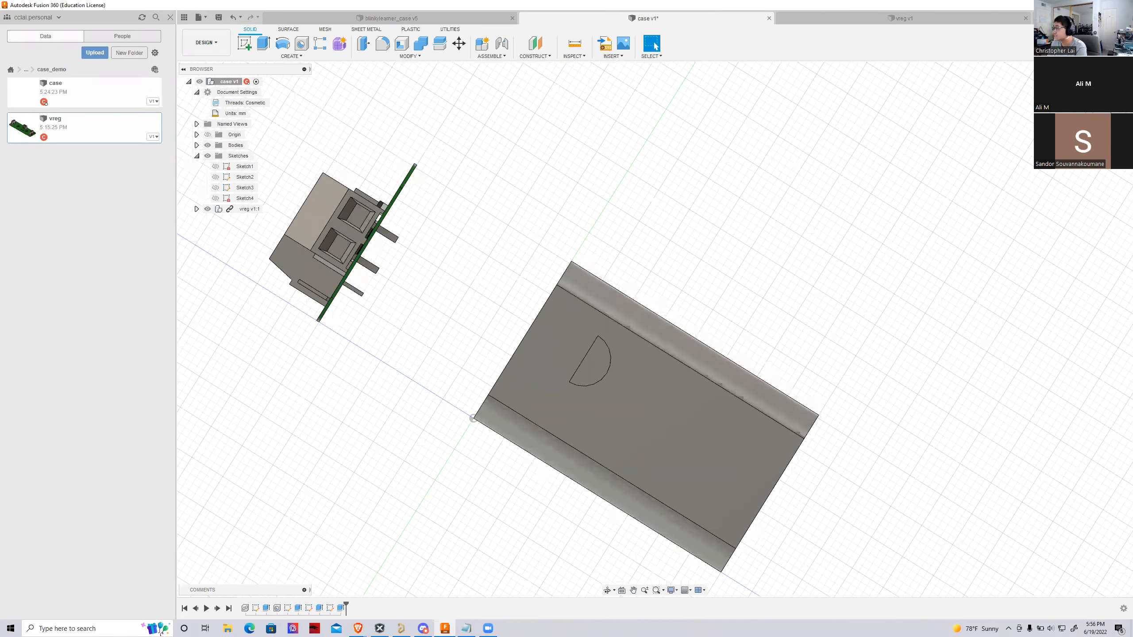
shift+middle_drag(655, 329, 655, 384)
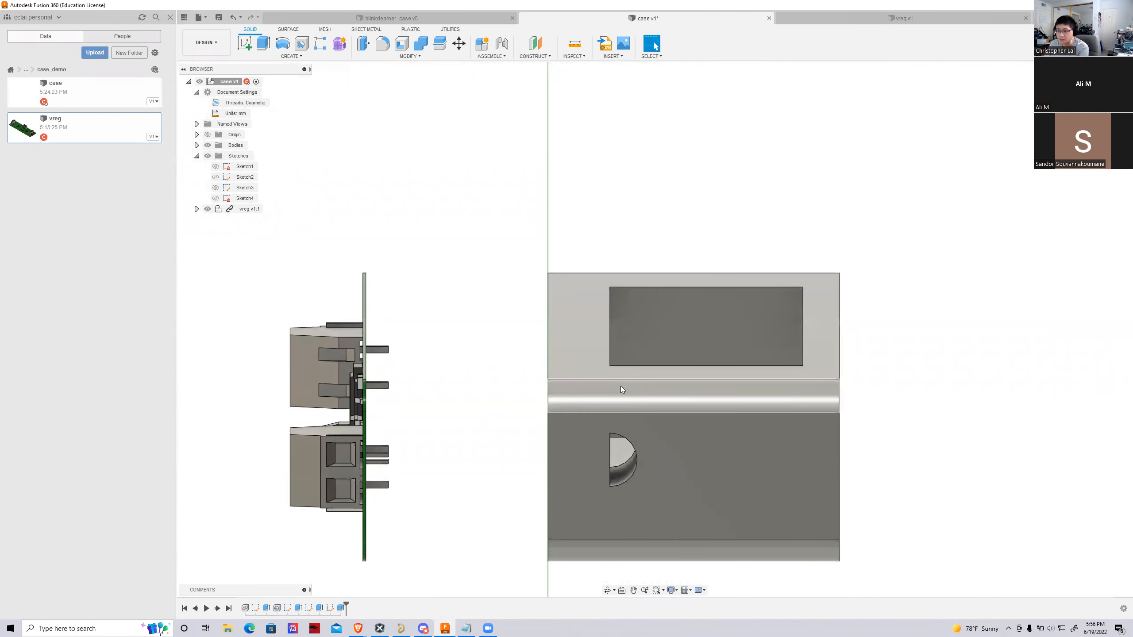
shift+middle_drag(653, 326, 639, 265)
click(585, 327)
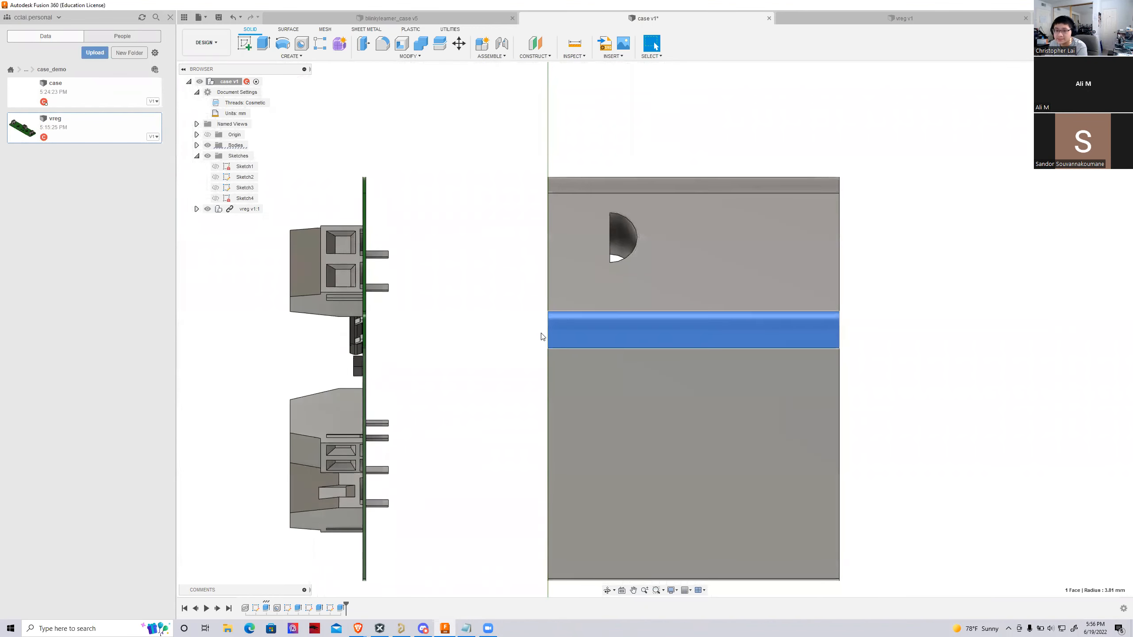
click(869, 309)
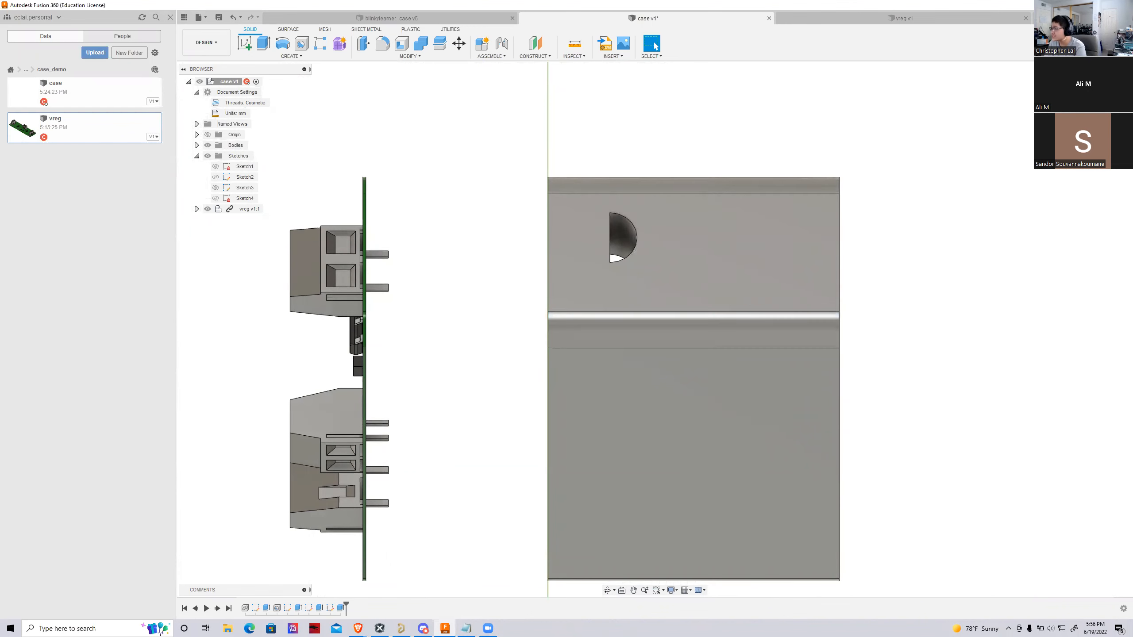
Examine where the half-round hole enters the battery compartment, comparing the inside with the case's outer end wall
click(1068, 75)
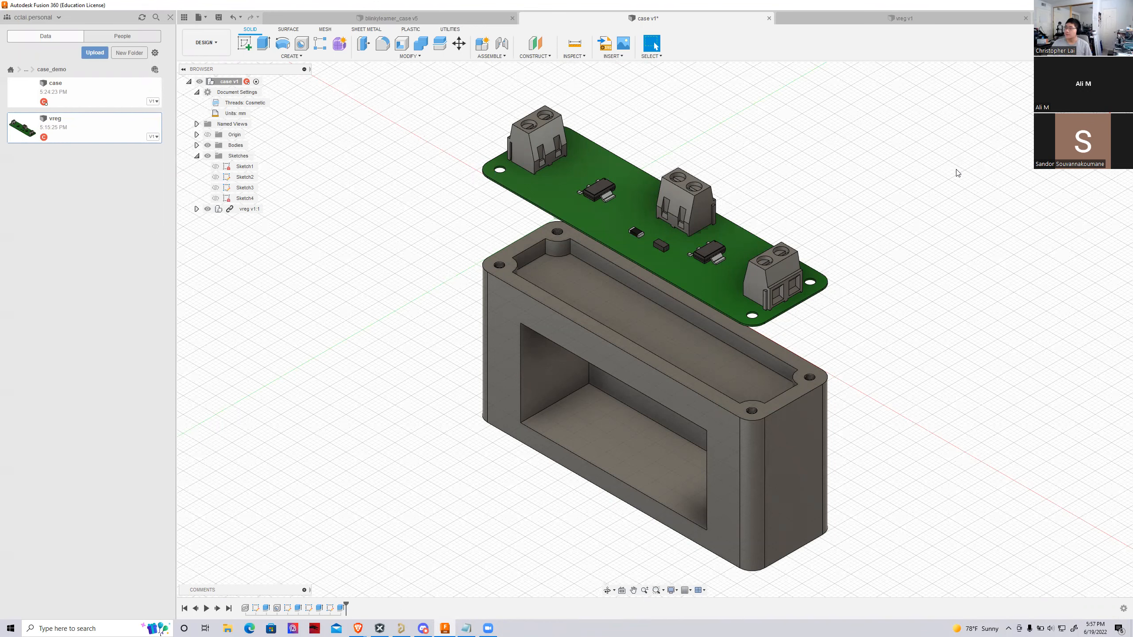
shift+middle_drag(652, 329, 549, 625)
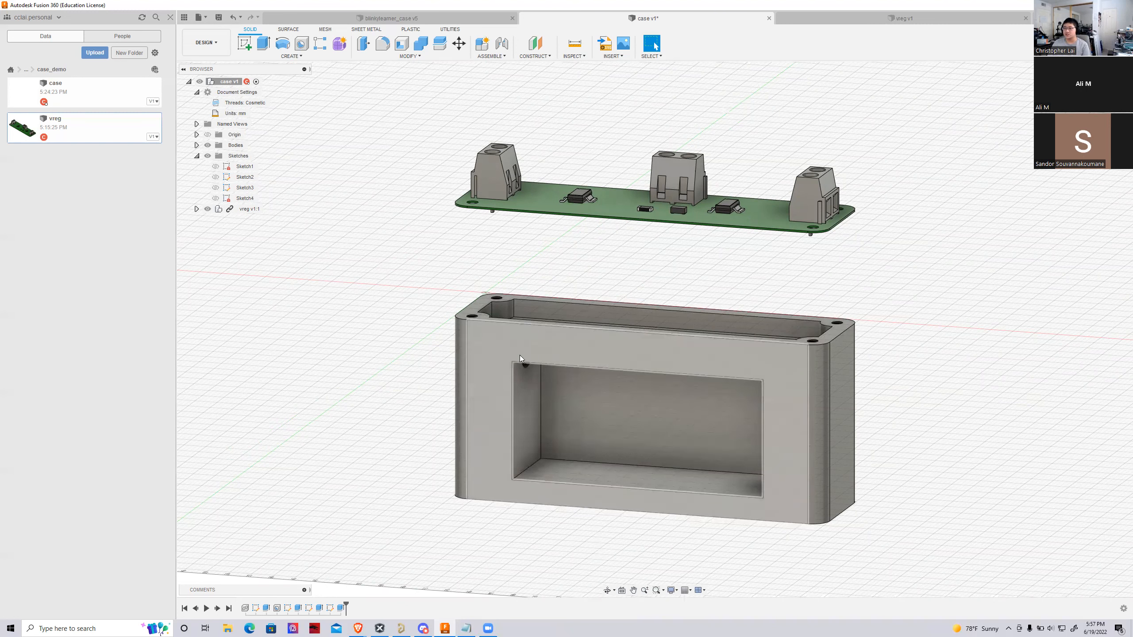
mouse_move(654, 329)
shift+middle_down()
mouse_move(660, 298)
mouse_move(646, 282)
mouse_move(631, 273)
mouse_move(644, 298)
mouse_move(601, 266)
shift+middle_up()
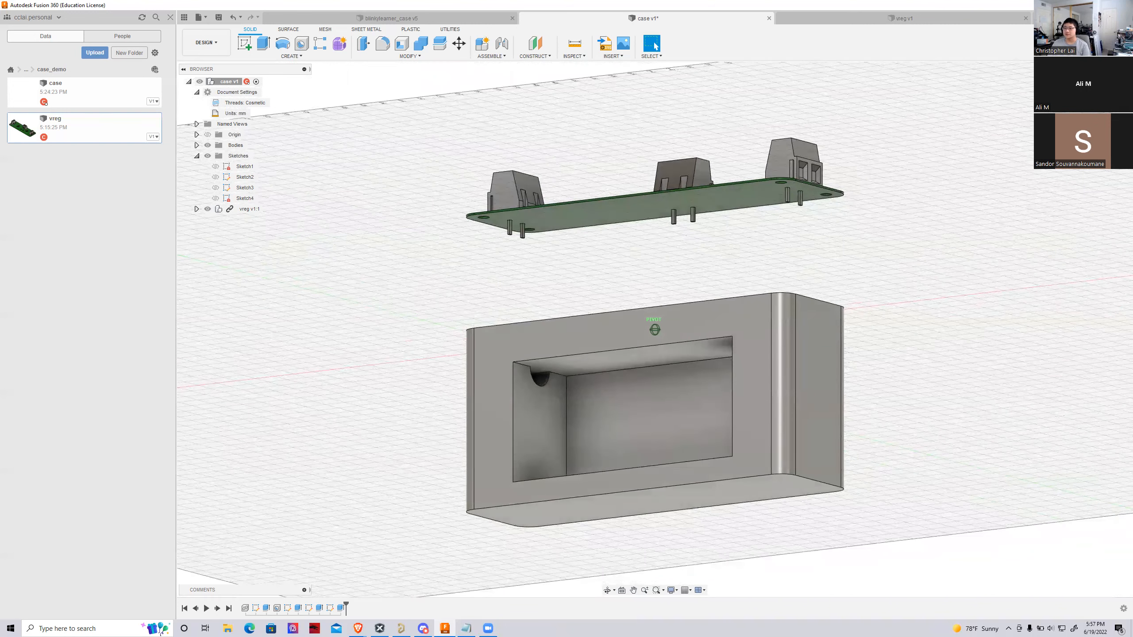
scroll(618, 414, up, 6)
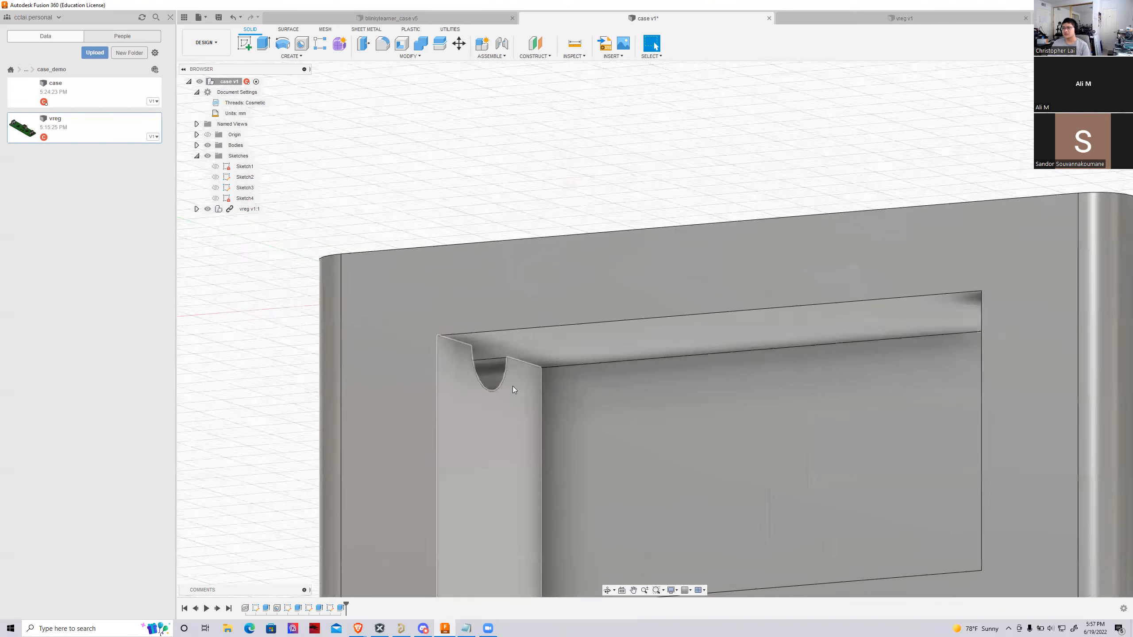
scroll(513, 385, up, 4)
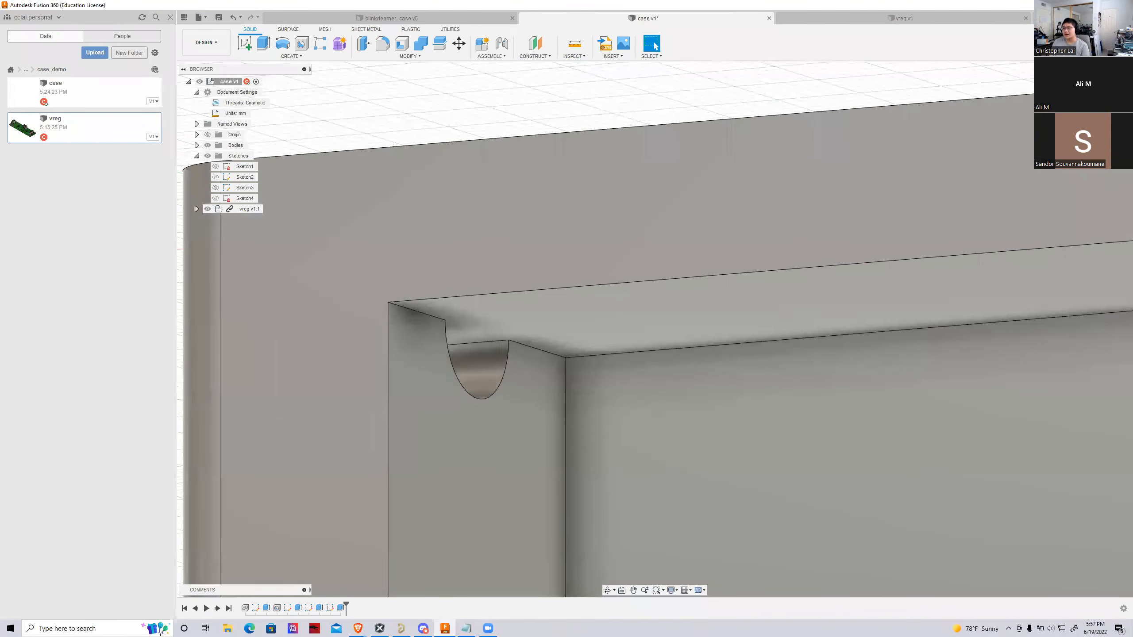
scroll(896, 215, down, 10)
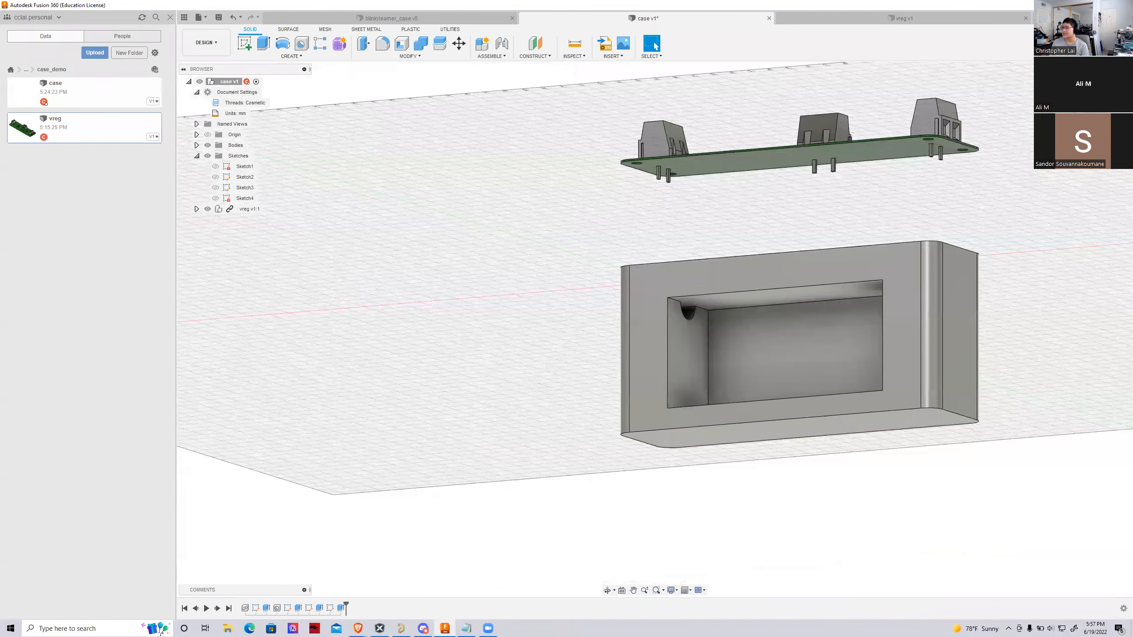
shift+middle_drag(961, 165, 423, 375)
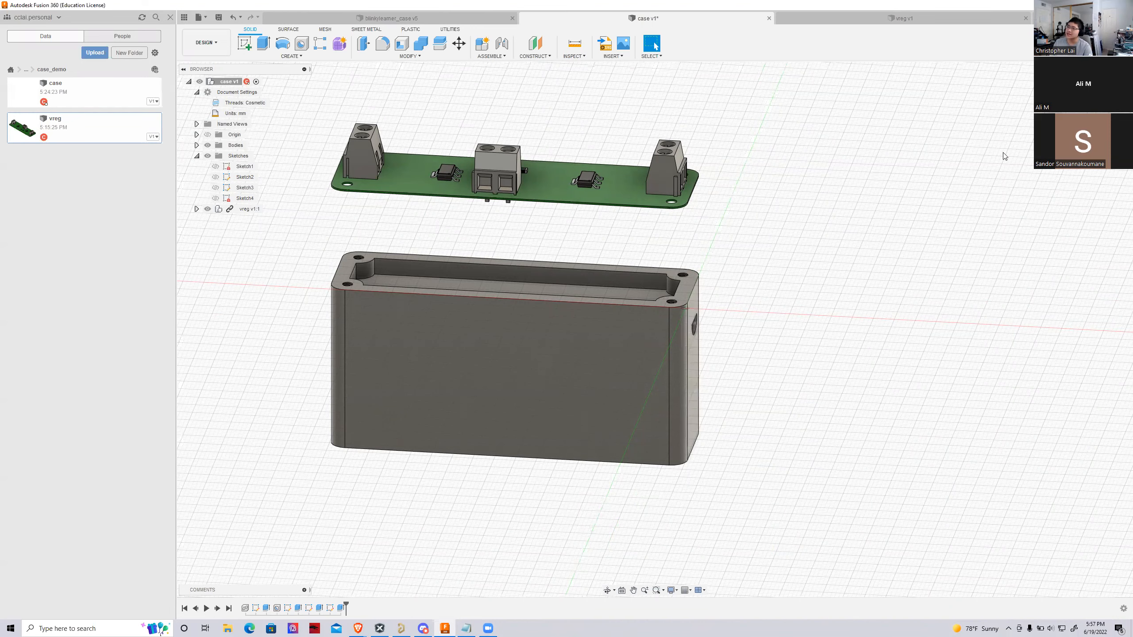
shift+middle_drag(655, 329, 472, 352)
mouse_move(837, 262)
shift+middle_down()
mouse_move(690, 372)
mouse_move(698, 385)
shift+middle_up()
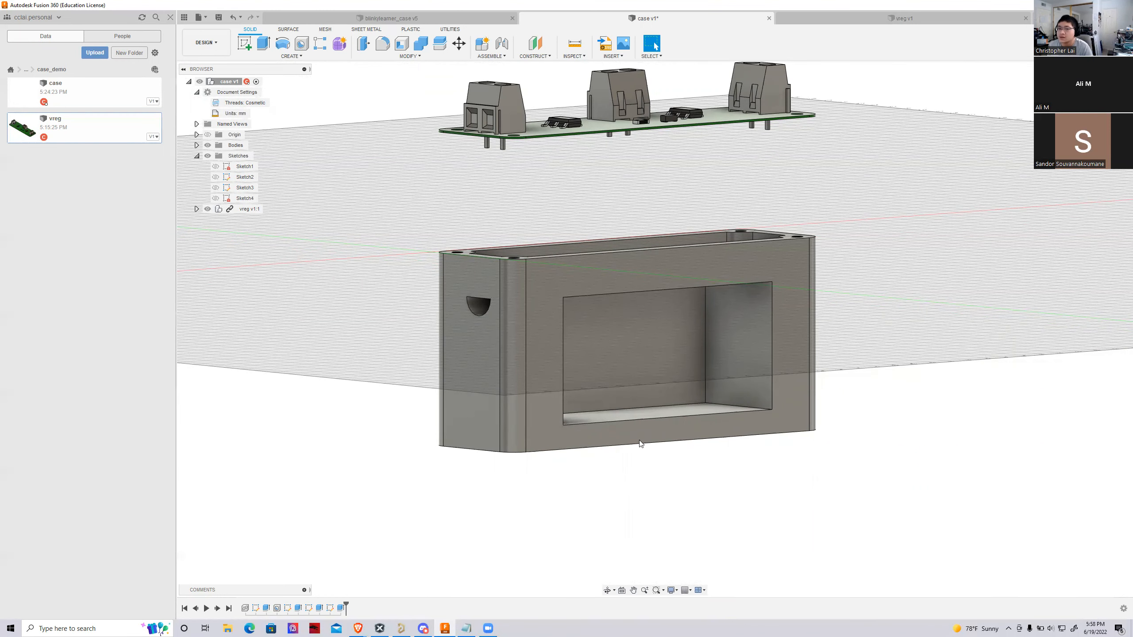
scroll(640, 441, down, 1)
mouse_move(655, 329)
shift+middle_down()
mouse_move(637, 379)
mouse_move(589, 304)
mouse_move(605, 328)
mouse_move(603, 312)
shift+middle_up()
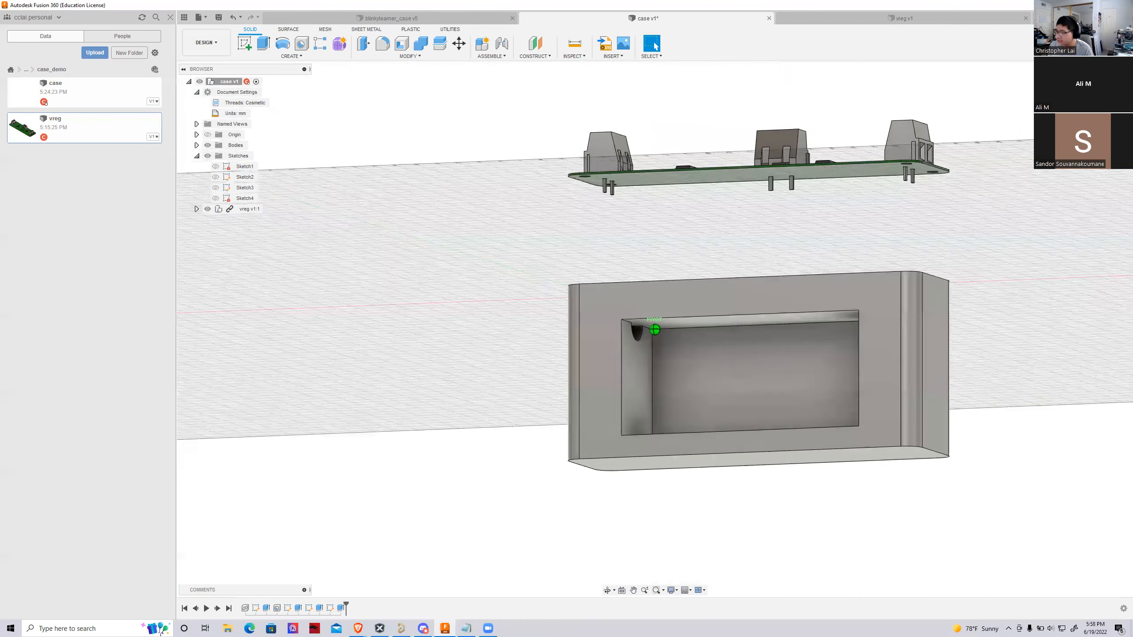
scroll(614, 337, up, 5)
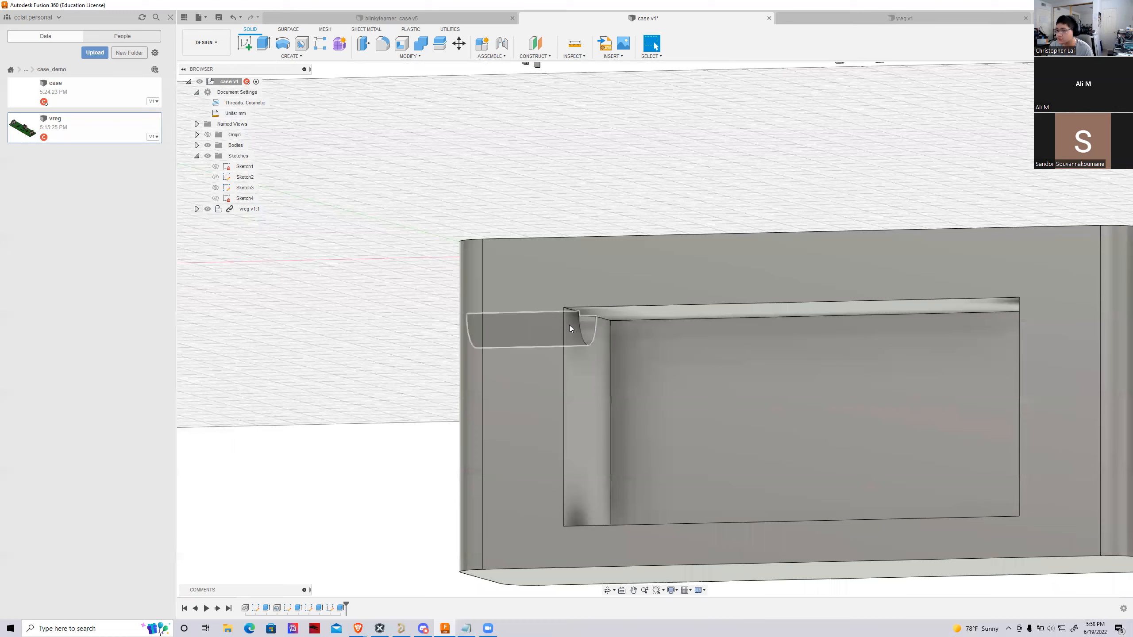
Examine the case's top recess and corner screw holes, and view the case and circuit board straight on from the compartment side
shift+middle_drag(613, 334, 665, 433)
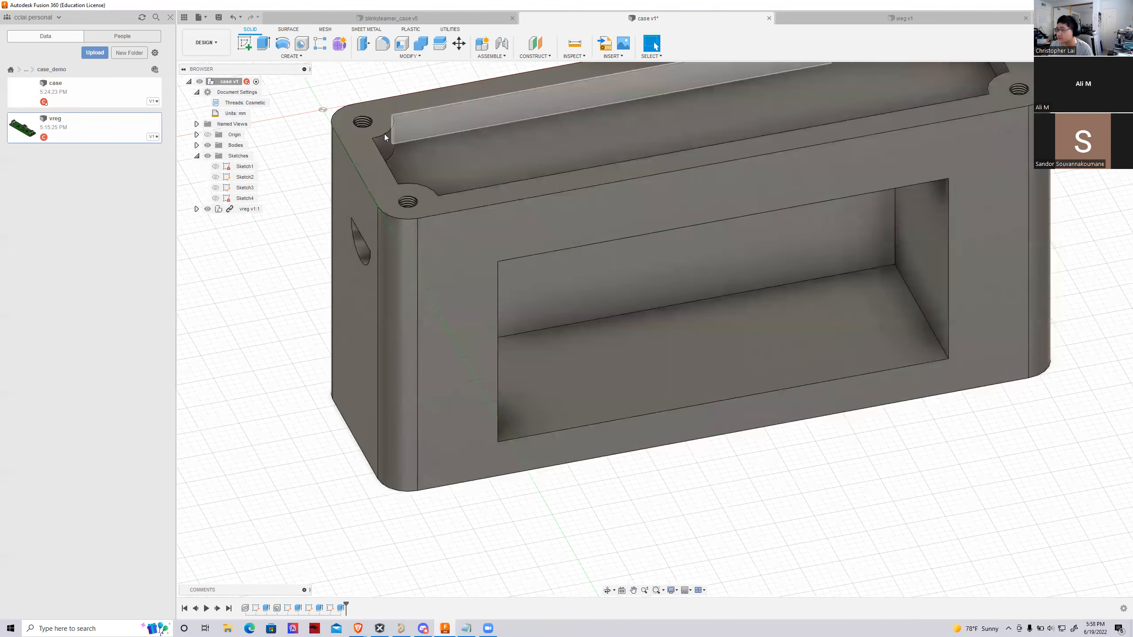
scroll(384, 134, down, 2)
scroll(485, 411, down, 2)
scroll(755, 232, up, 3)
scroll(983, 215, down, 4)
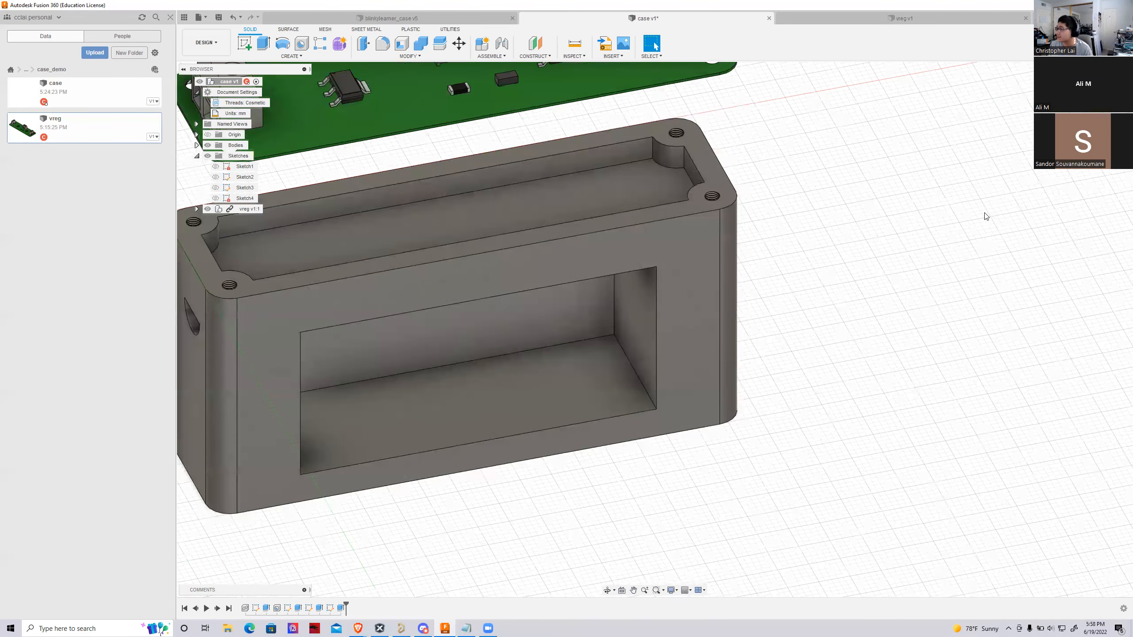
shift+middle_drag(654, 329, 712, 312)
click(1093, 99)
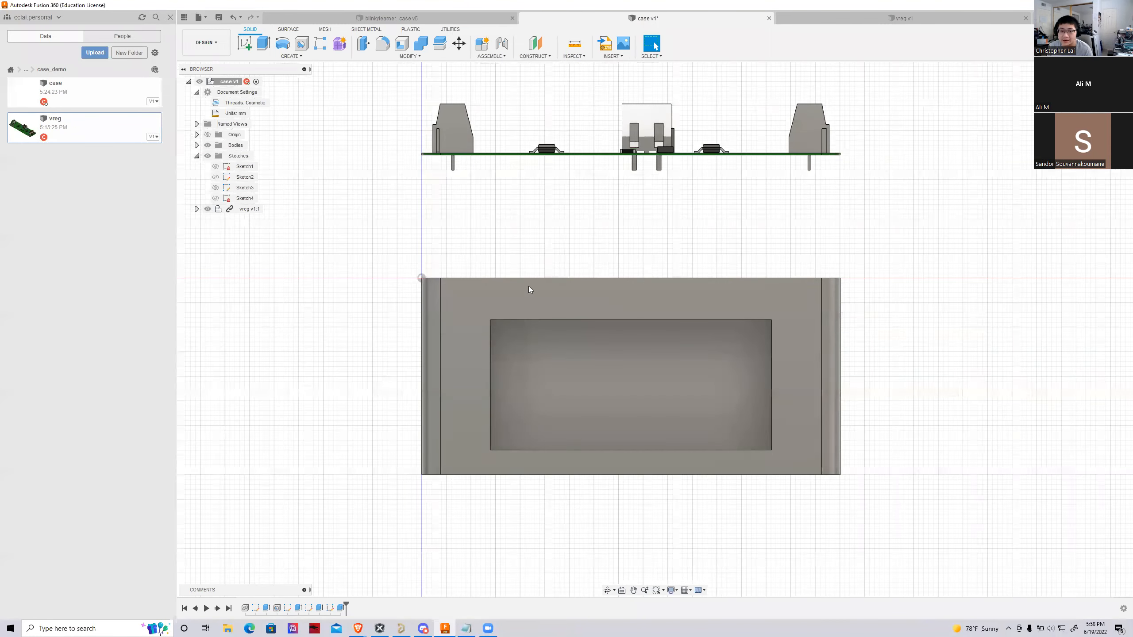
Start a sketch on the case's compartment-side face and draw a 5 mm wide rectangle along the opening's end opposite the wire hole, matching its full height
scroll(327, 320, down, 1)
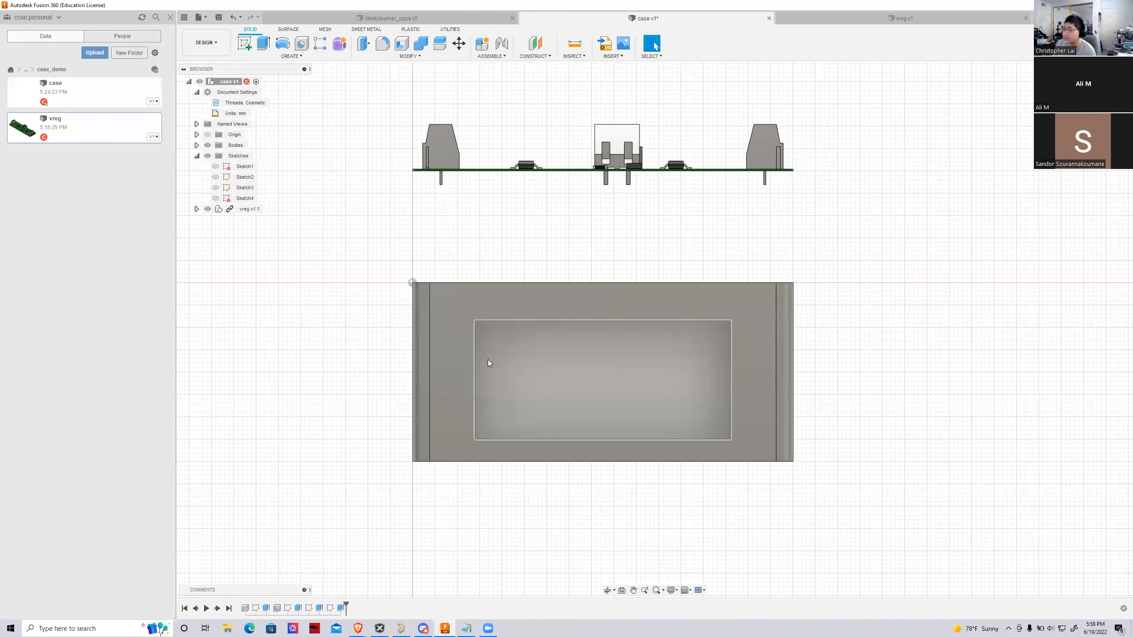
click(472, 360)
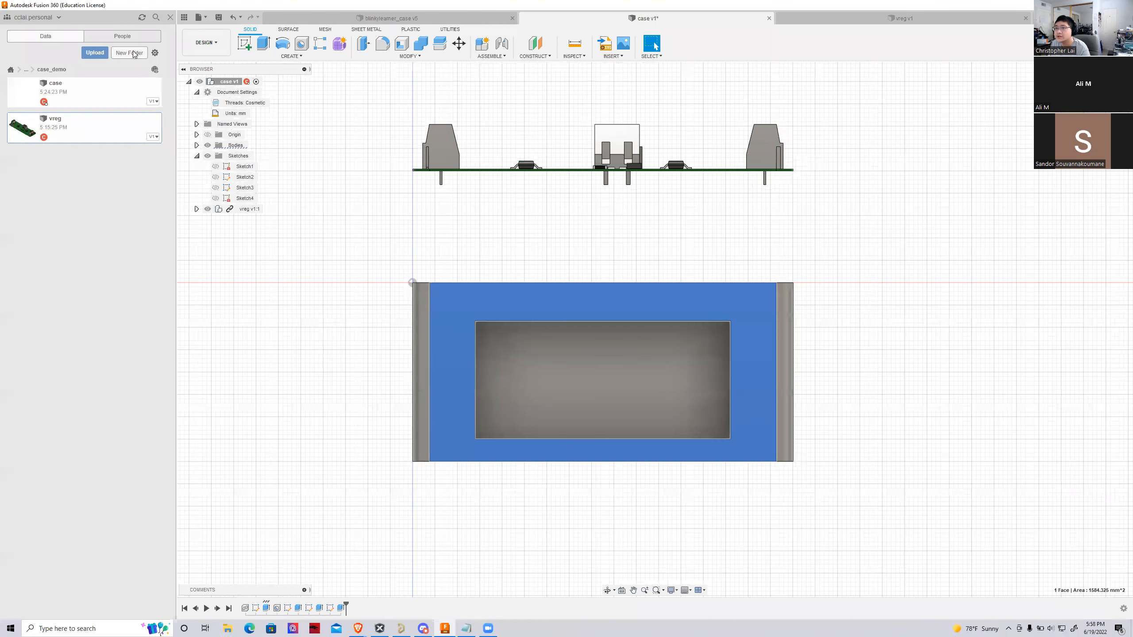
click(245, 45)
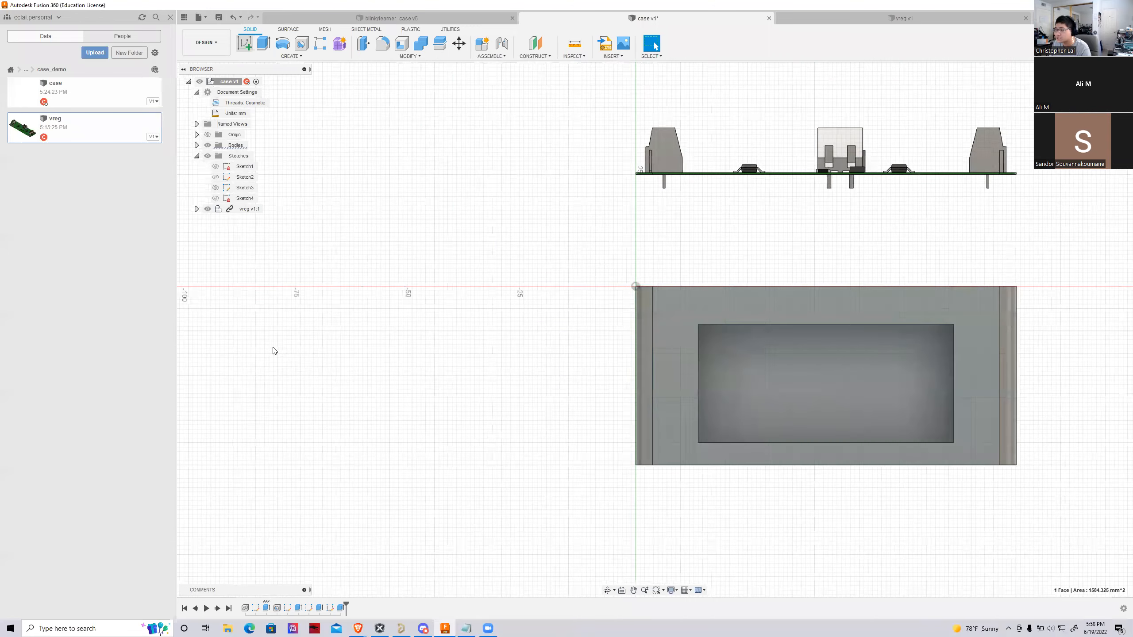
click(264, 44)
scroll(788, 272, up, 3)
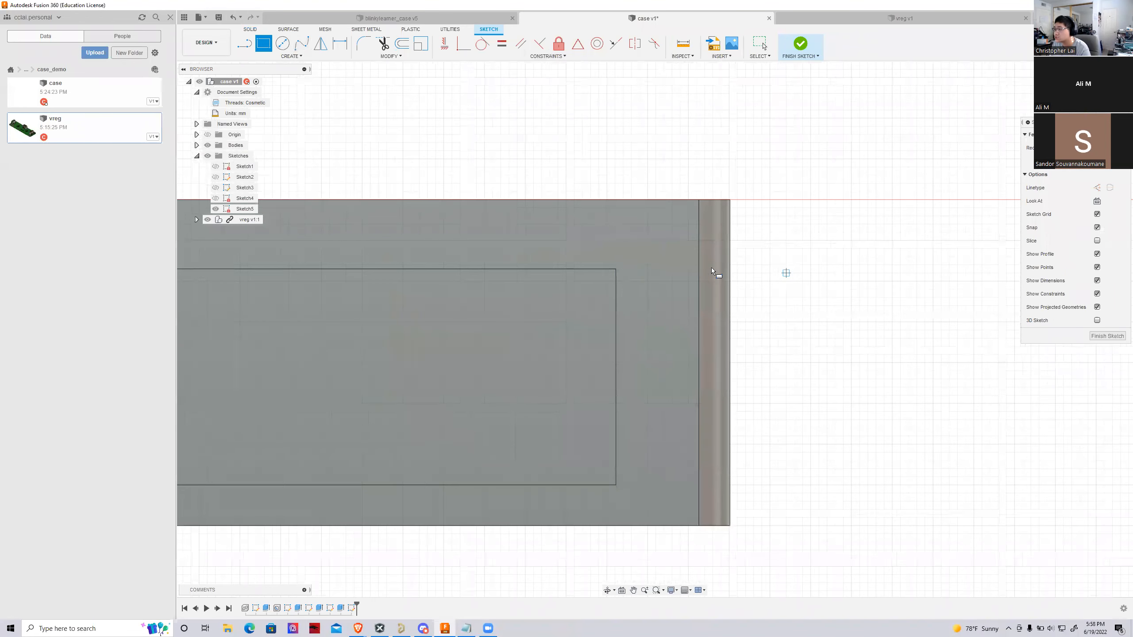
click(616, 269)
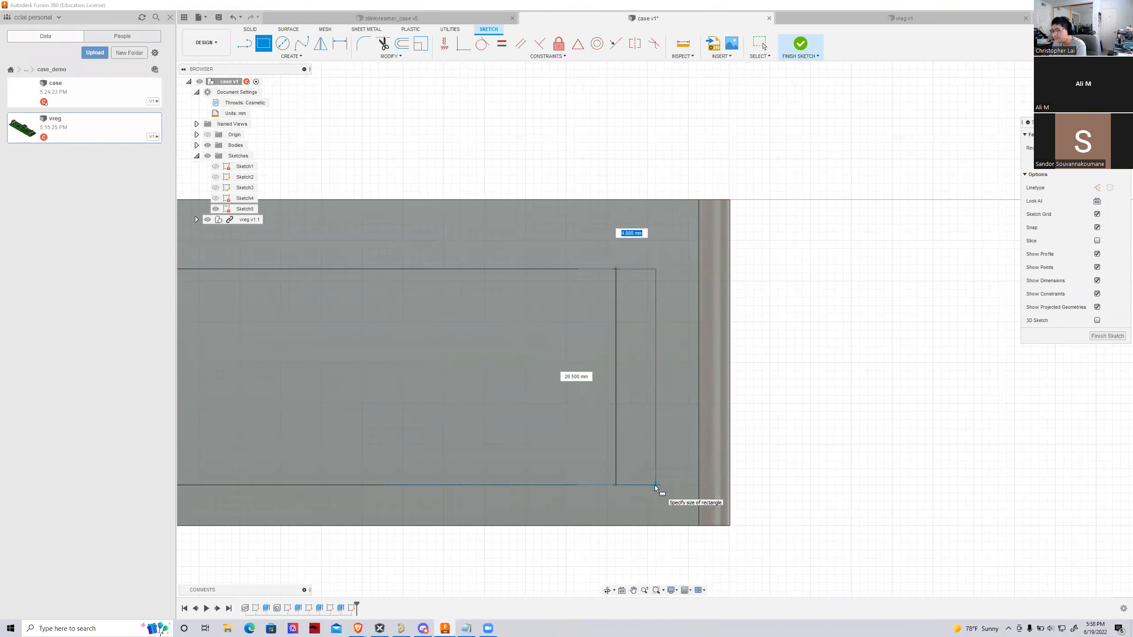
text(5)
key(Return)
scroll(775, 480, down, 2)
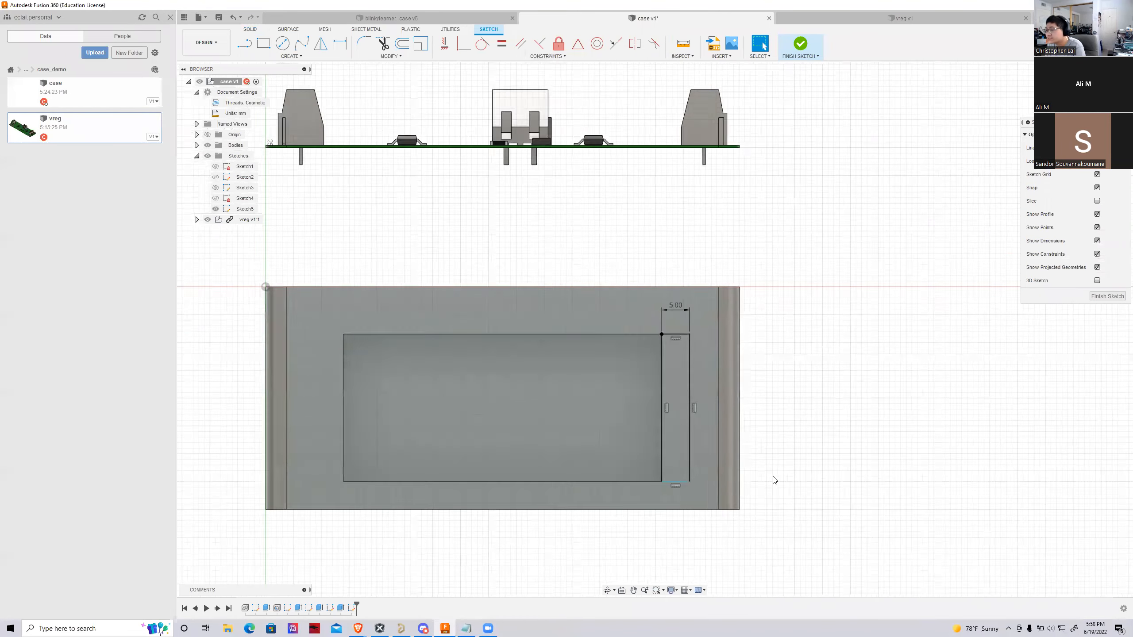
Draw a matching 5 mm wide, full-height rectangle outside the battery opening's edge at the wire-hole end
scroll(475, 395, down, 2)
scroll(475, 395, up, 4)
key(r)
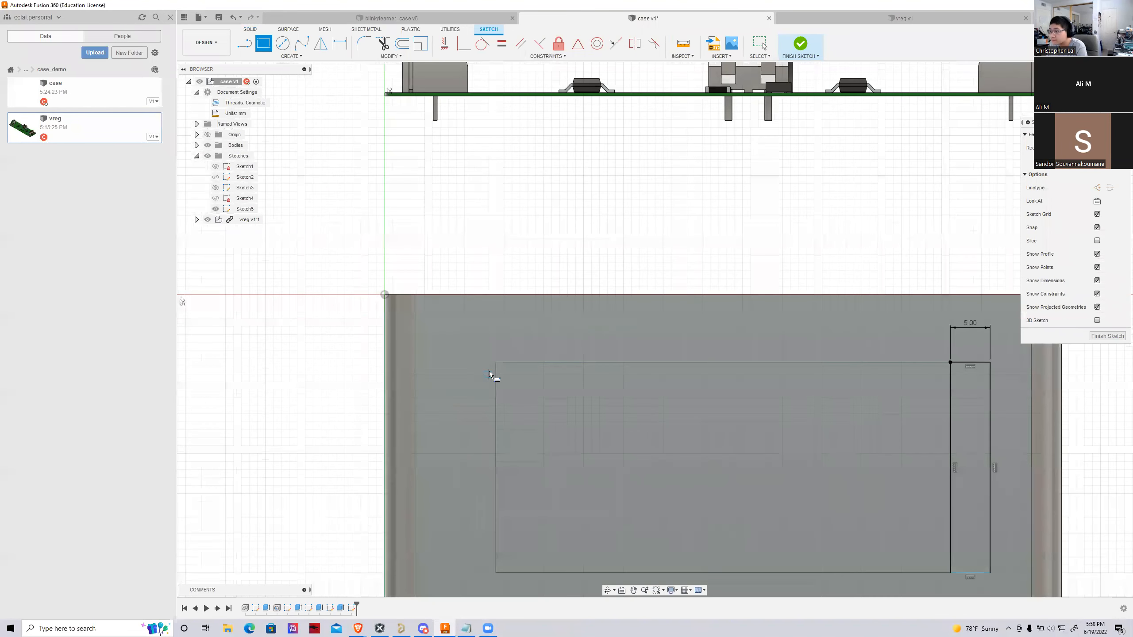
click(493, 362)
key(Tab)
text(5)
key(Tab)
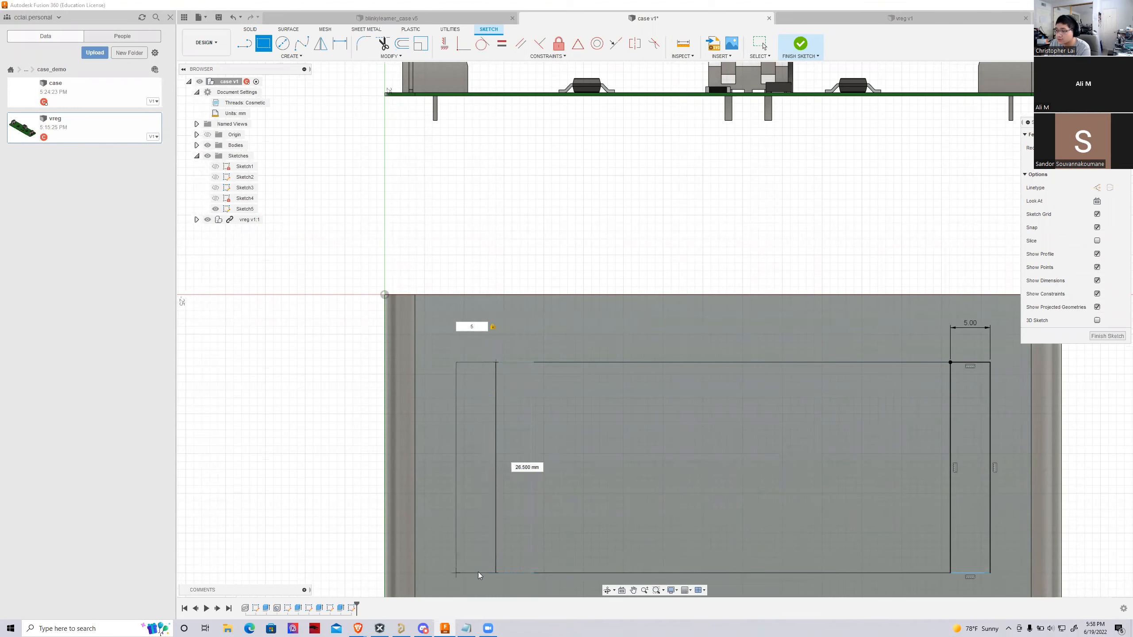
key(Return)
scroll(476, 552, down, 2)
key(Escape)
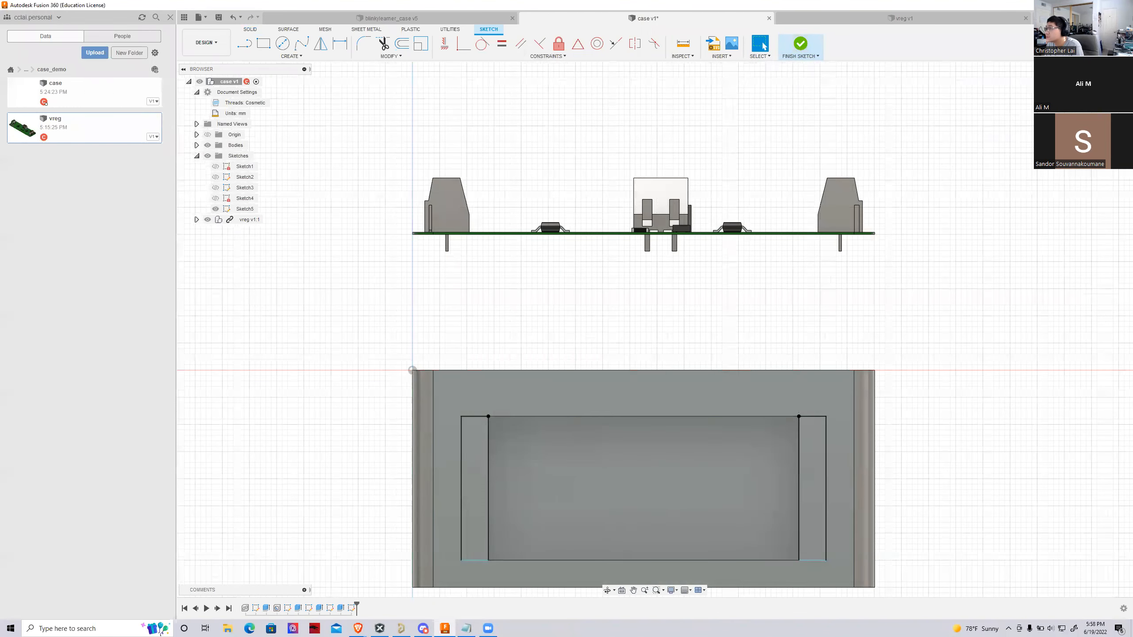
Finish the sketch and extrude both 5 mm wide rectangles -2 mm as a cut to form recessed ledges
click(801, 44)
click(268, 47)
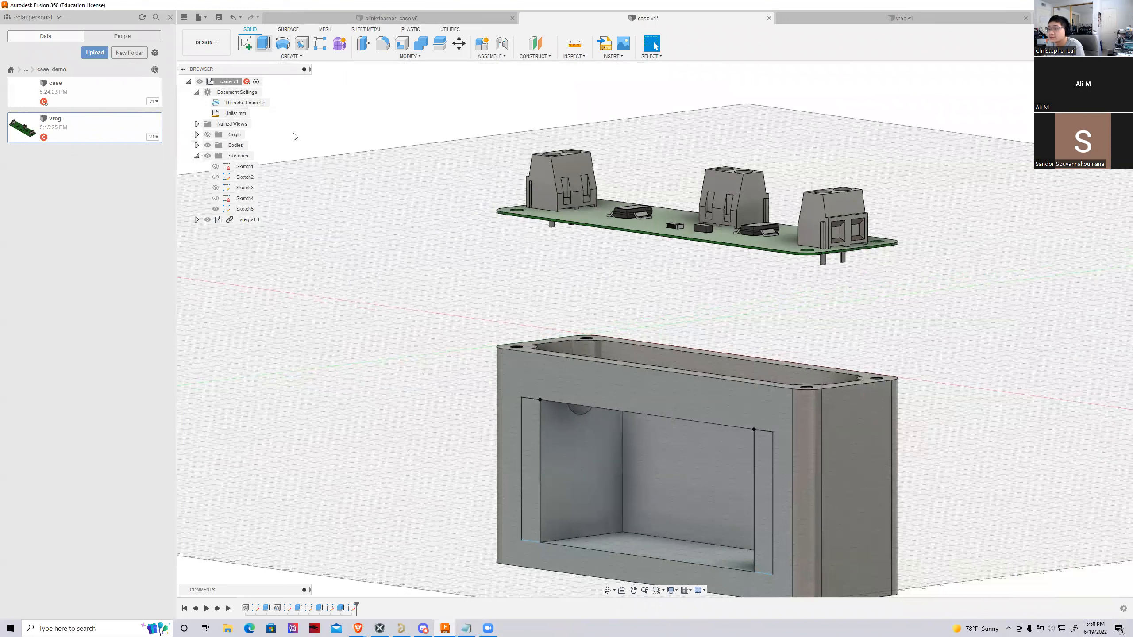
click(532, 444)
drag(526, 472, 544, 469)
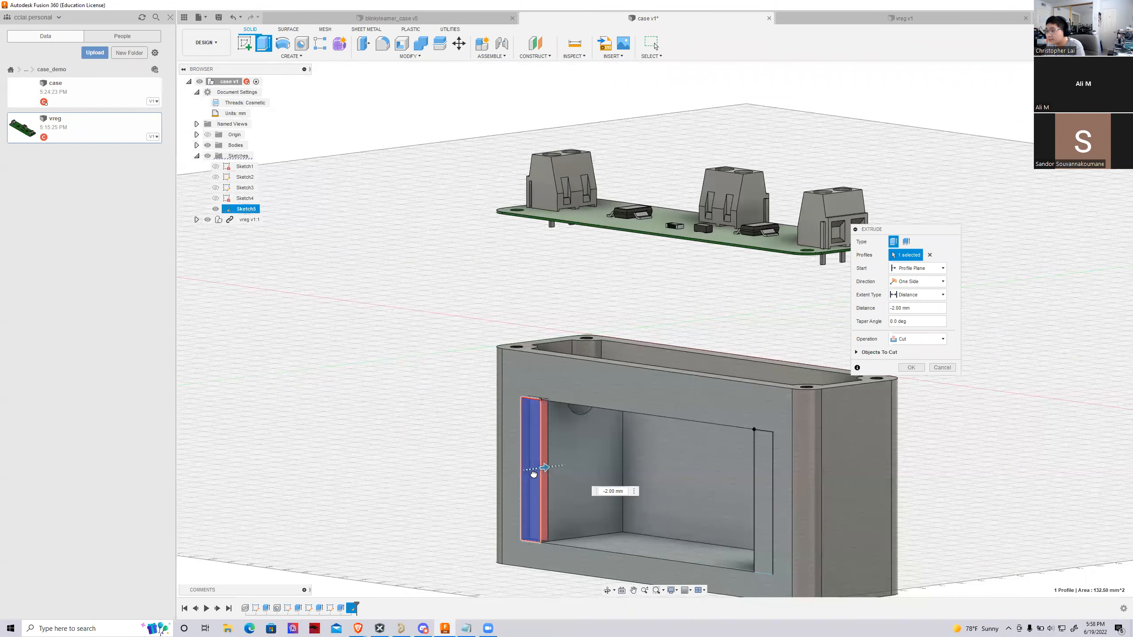
click(766, 474)
click(911, 367)
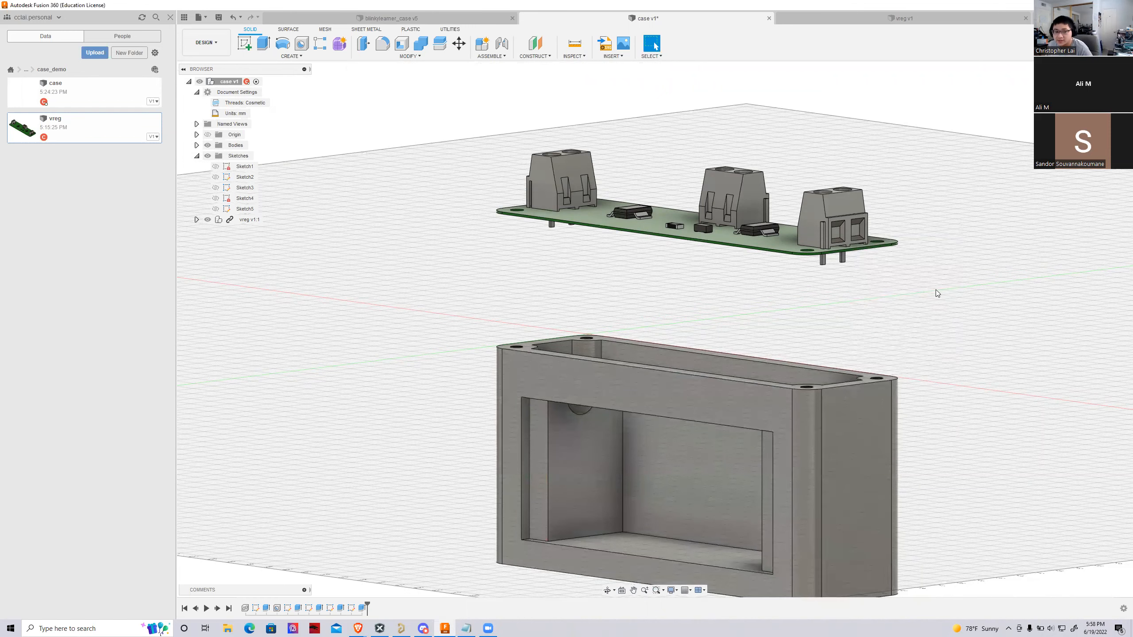
Examine the new ledges beside the battery opening and compare them with the screw-hole ledges in the blinkylearner_case design
click(1093, 100)
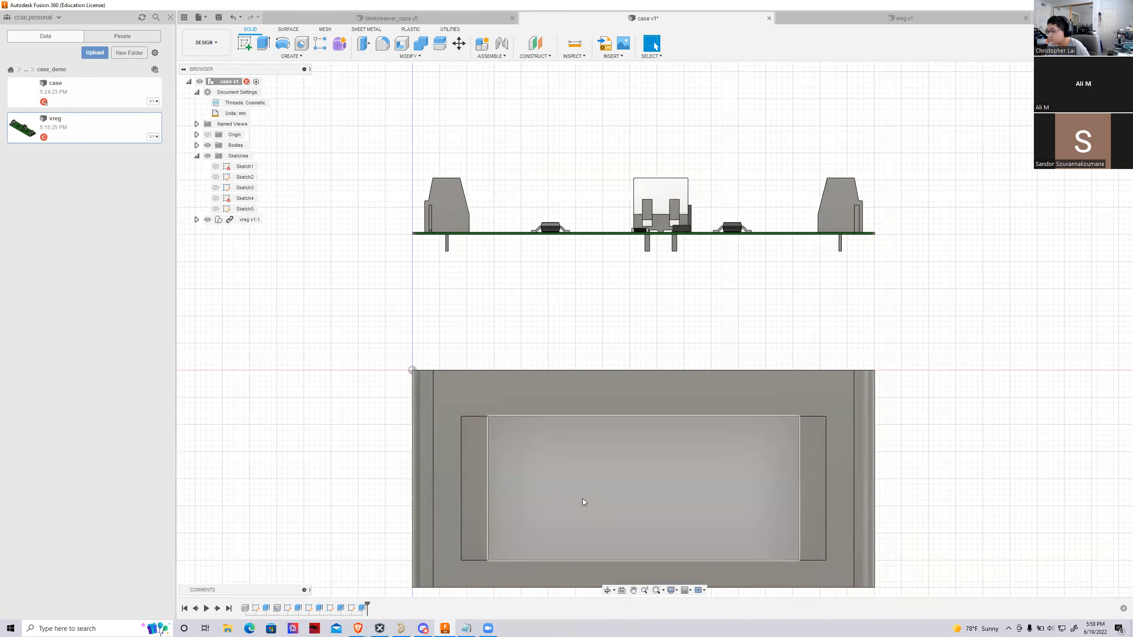
scroll(582, 499, down, 4)
scroll(759, 552, up, 2)
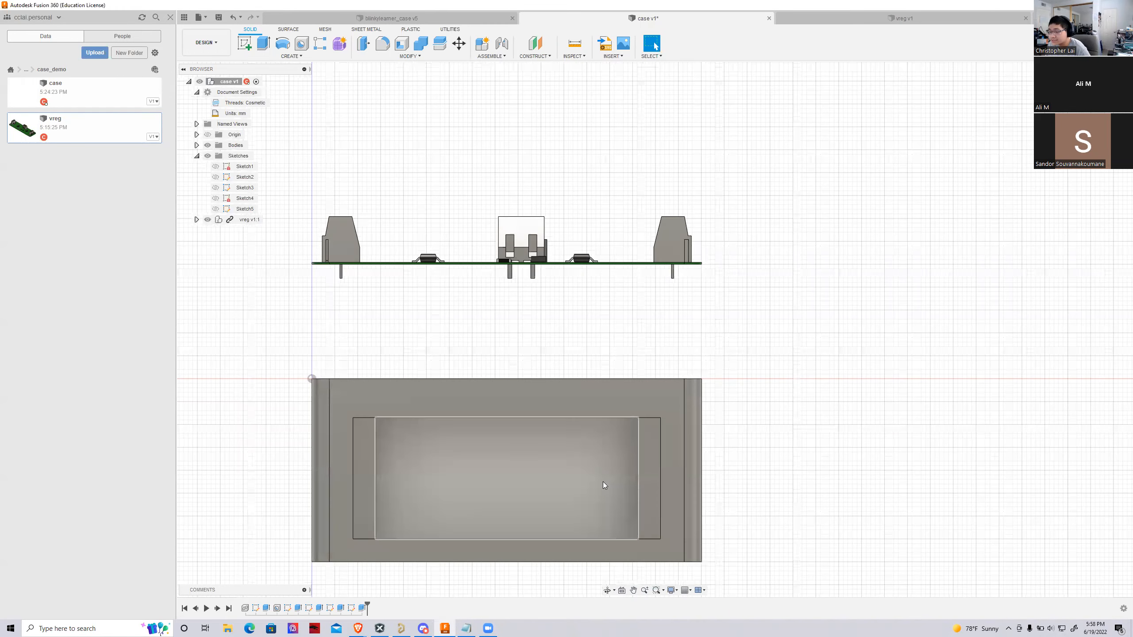
shift+middle_drag(731, 313, 646, 375)
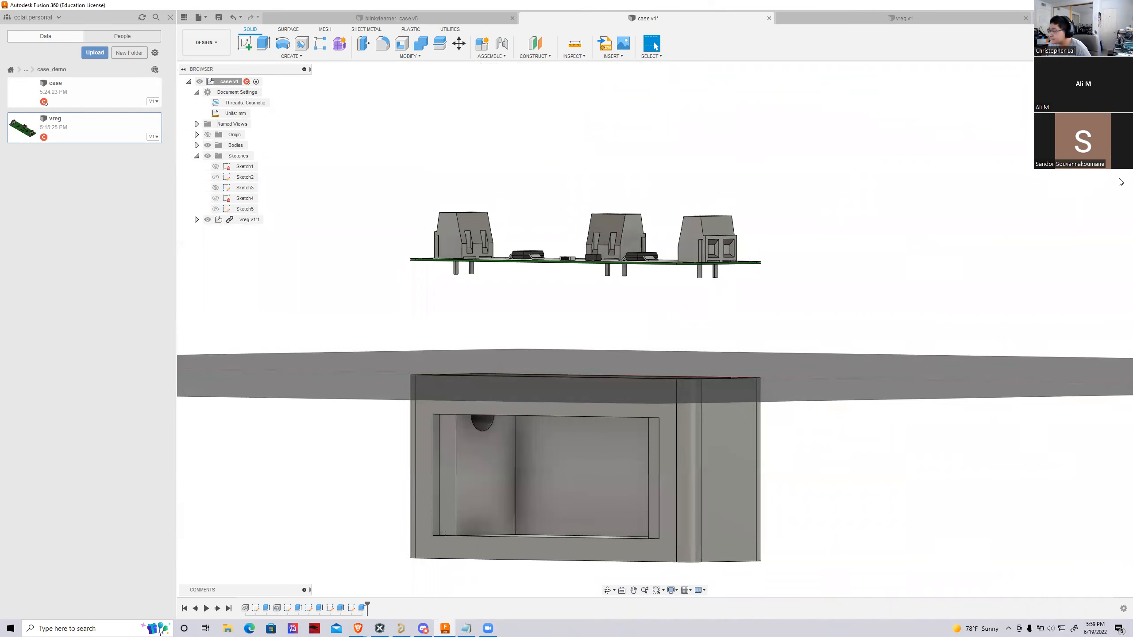
mouse_move(655, 330)
shift+middle_down()
mouse_move(634, 331)
mouse_move(730, 344)
shift+middle_up()
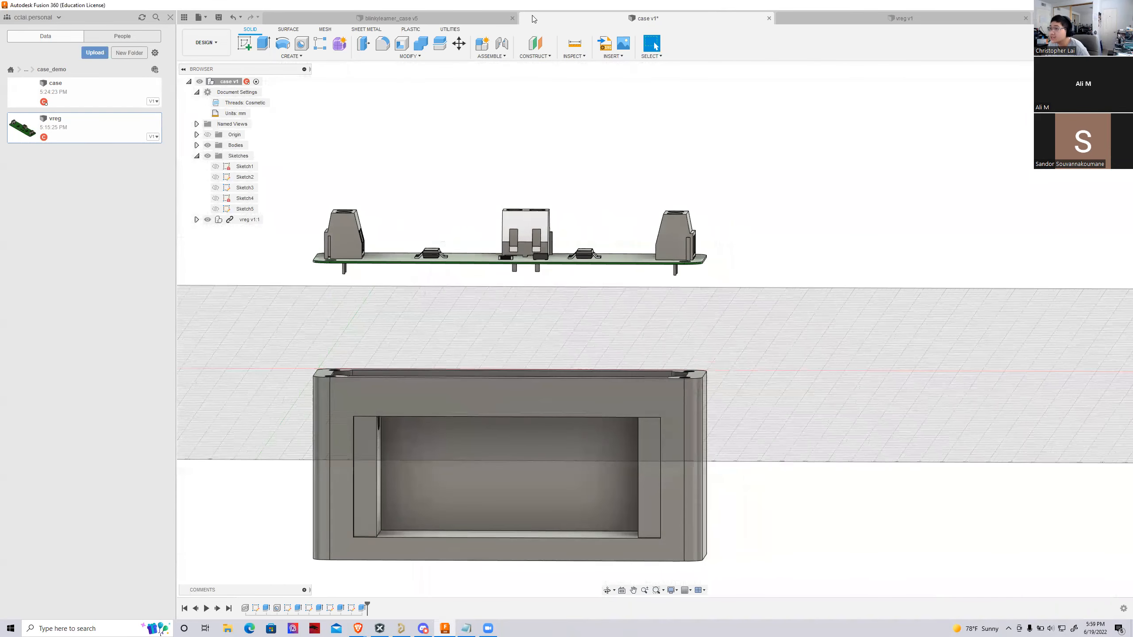
click(456, 23)
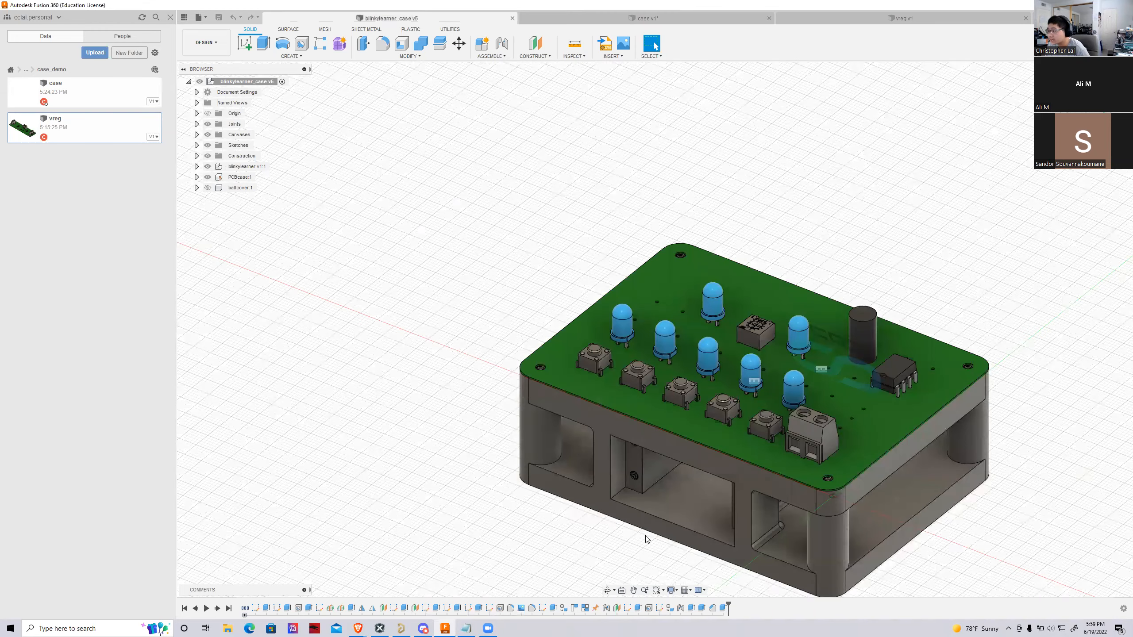
scroll(646, 539, up, 4)
shift+middle_drag(825, 259, 900, 131)
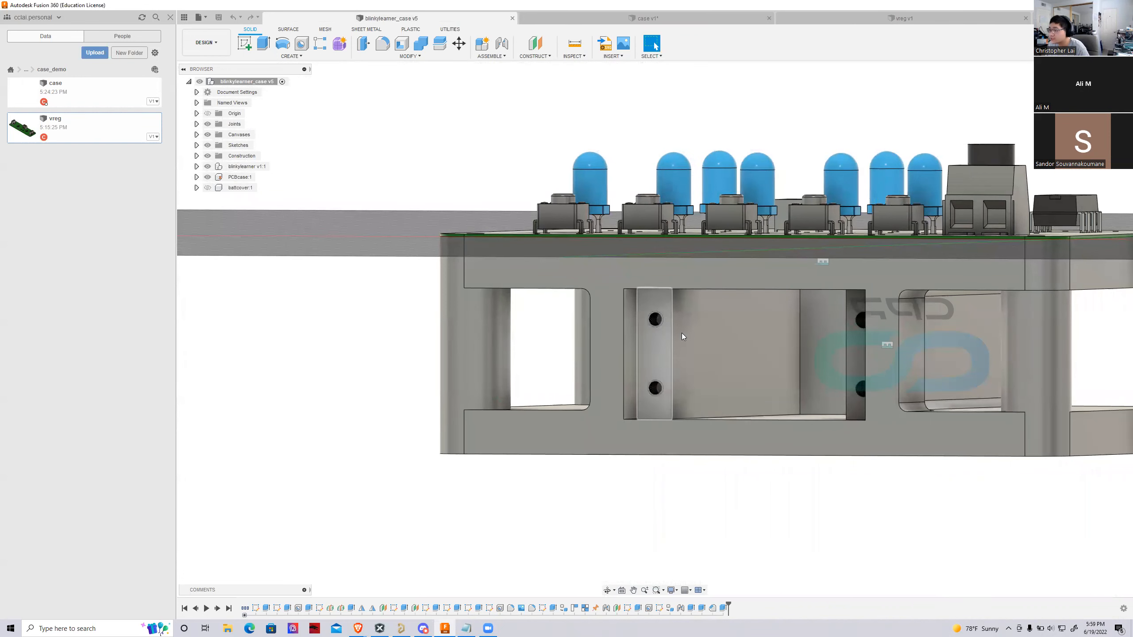
scroll(673, 348, down, 3)
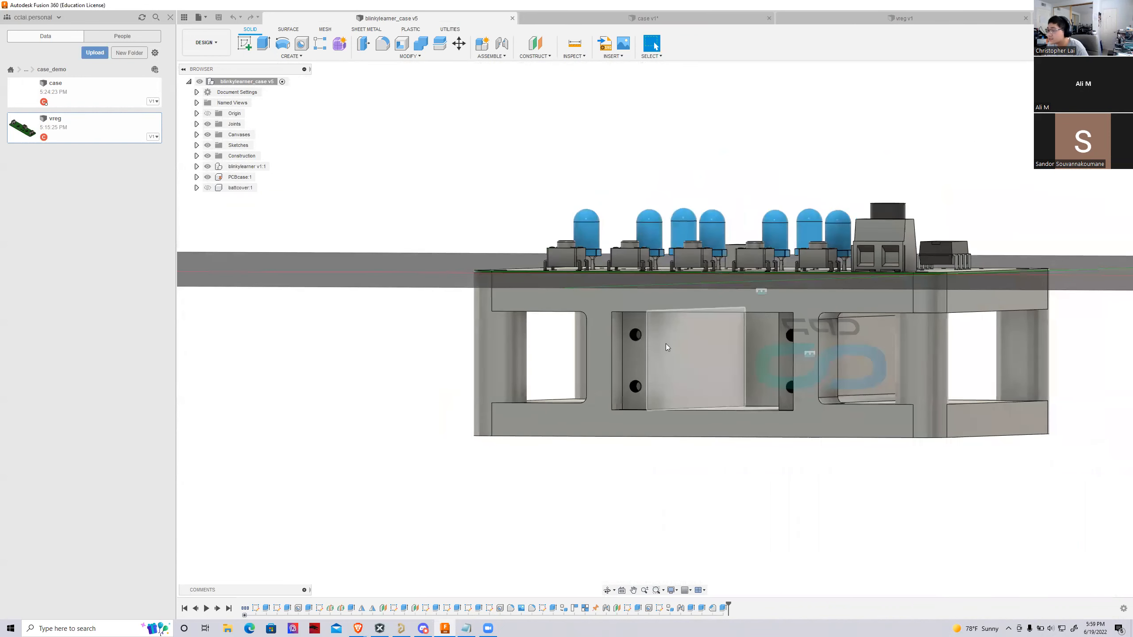
scroll(666, 343, up, 2)
scroll(663, 292, down, 2)
Return to the case design and start a sketch on the recessed ledge face opposite the wire-hole end
click(563, 19)
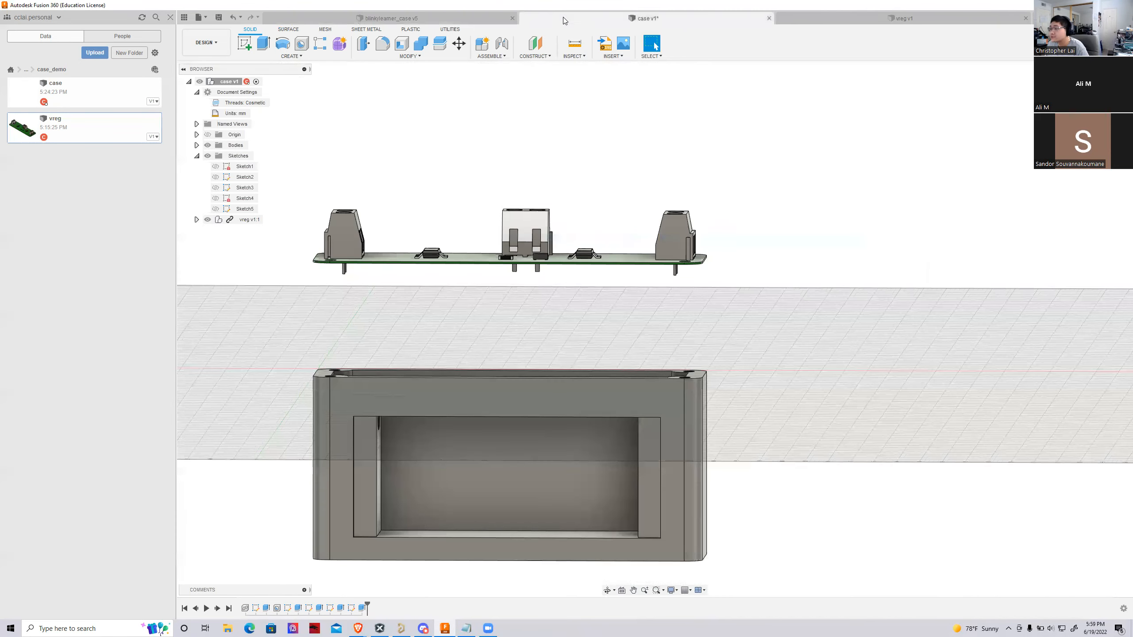
shift+middle_drag(653, 329, 526, 451)
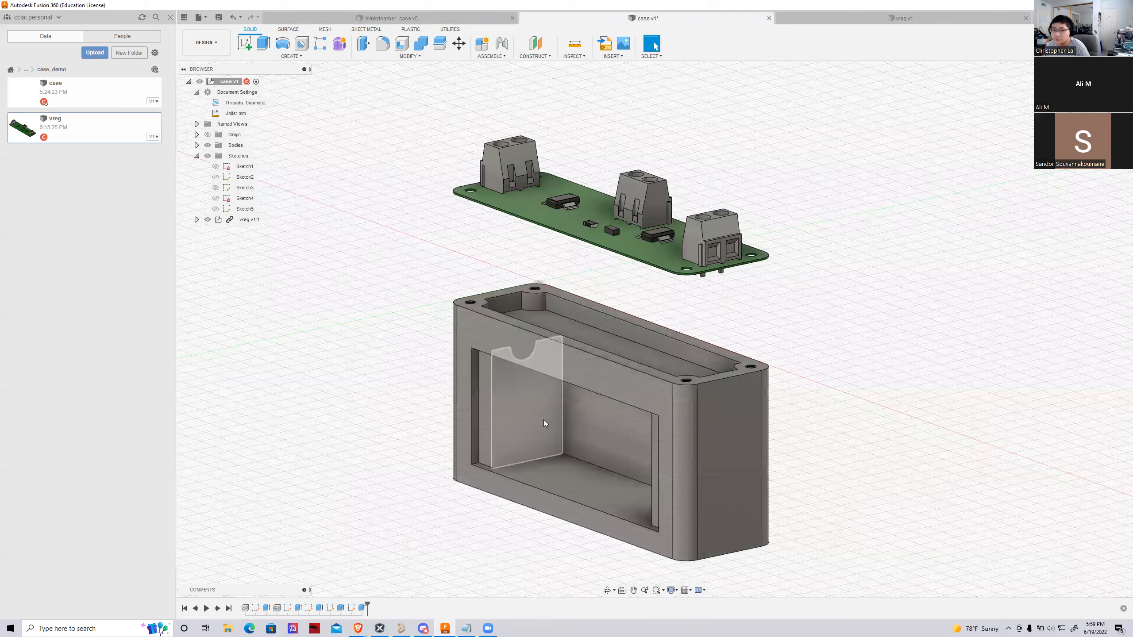
scroll(496, 467, up, 5)
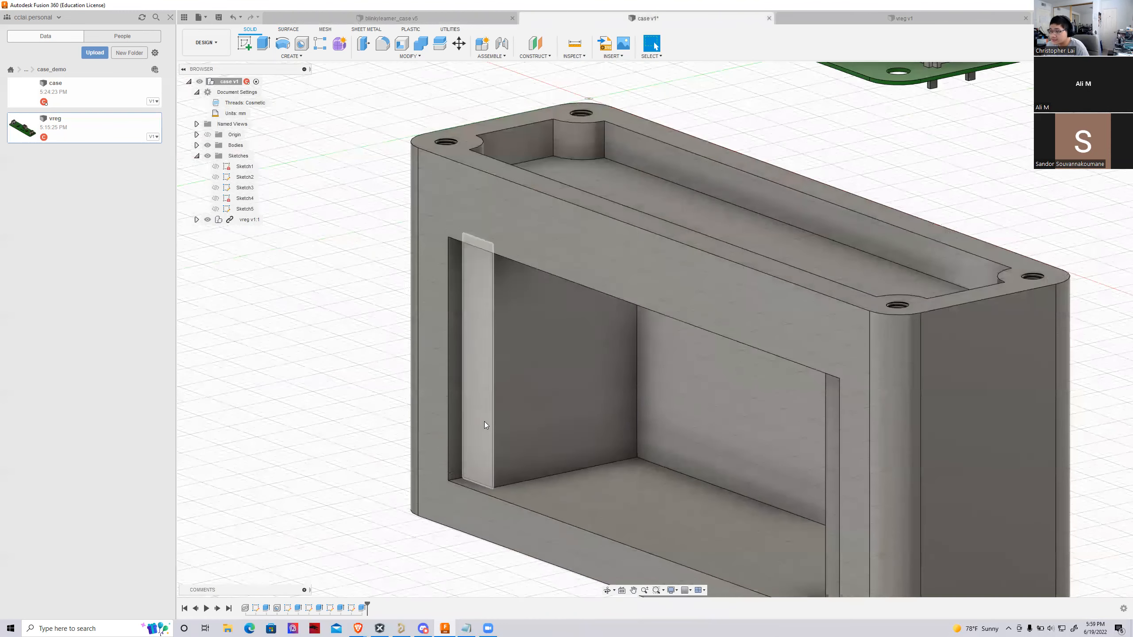
shift+middle_drag(653, 328, 770, 317)
scroll(769, 317, down, 3)
click(734, 400)
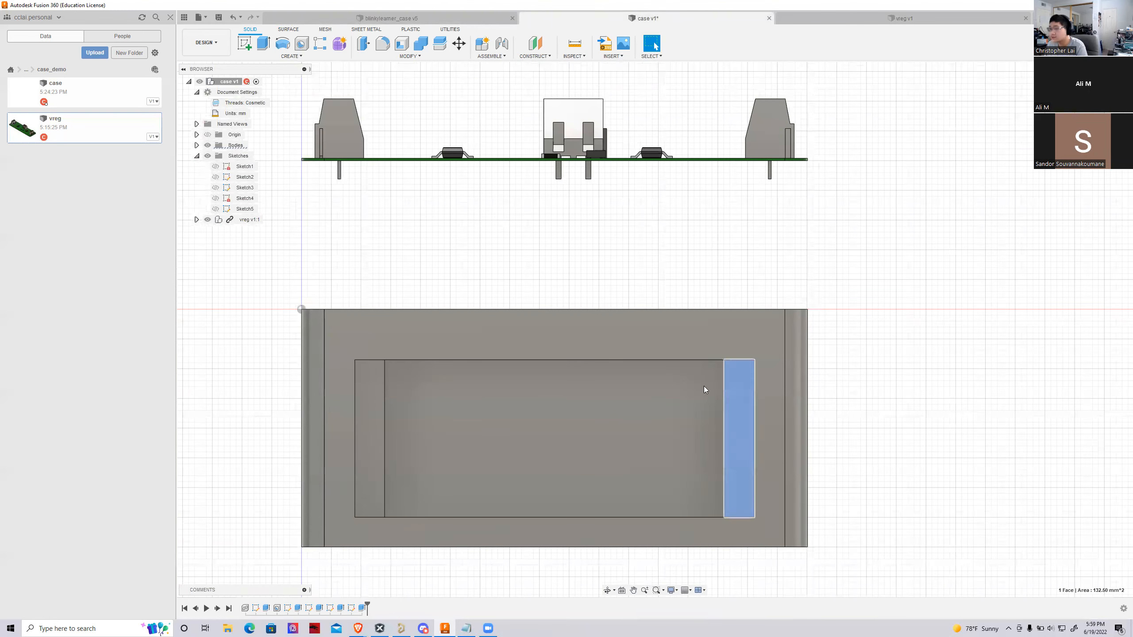
click(249, 43)
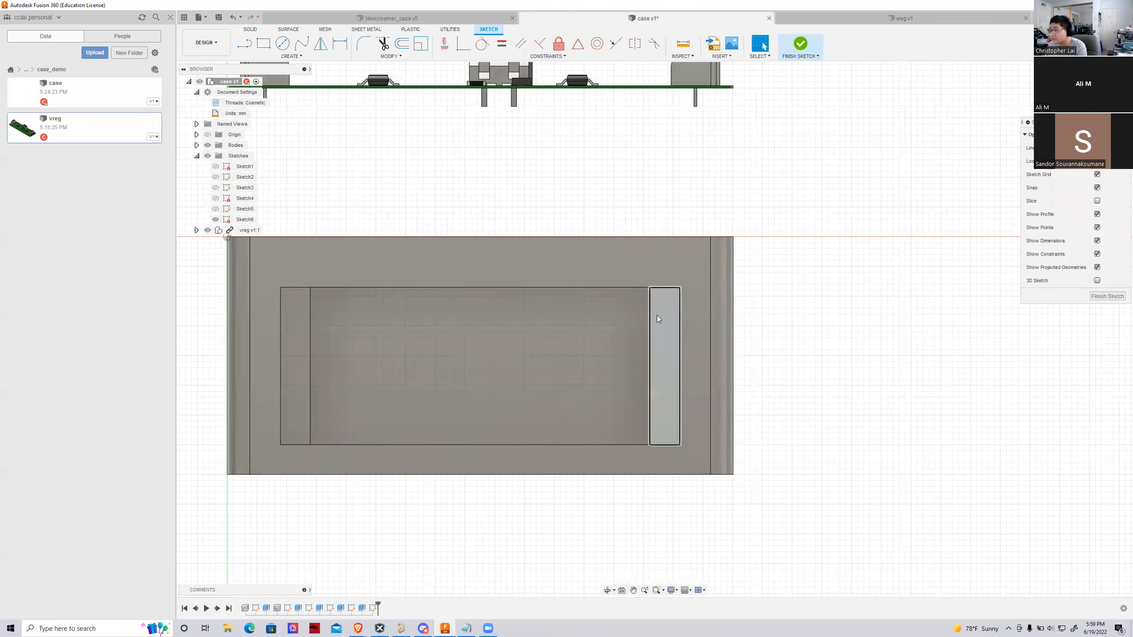
Examine the ledge chosen as the sketch plane at an angle, and view the sketch straight on
shift+middle_drag(655, 329, 669, 328)
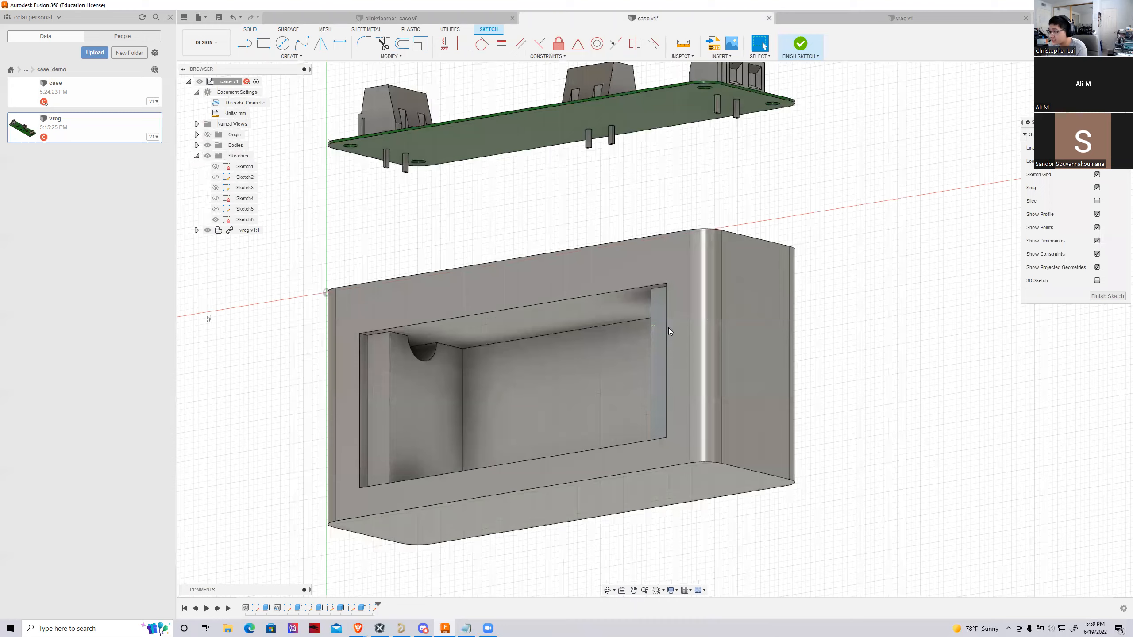
scroll(660, 321, up, 3)
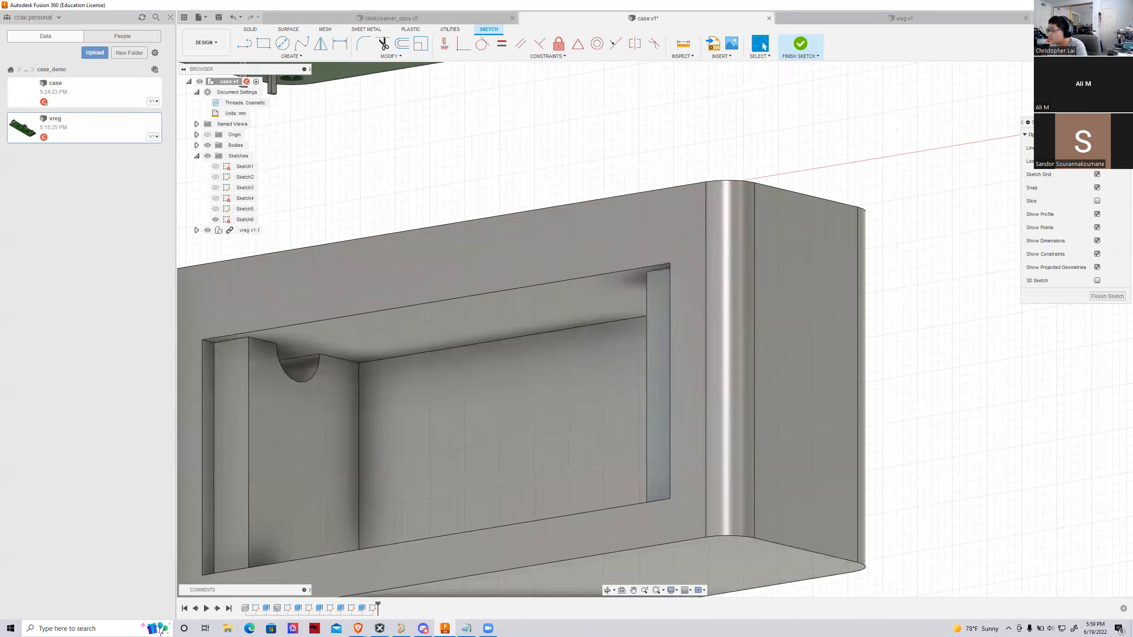
click(1096, 162)
scroll(1002, 374, down, 3)
click(777, 392)
mouse_move(655, 329)
shift+middle_down()
mouse_move(620, 306)
mouse_move(591, 323)
mouse_move(566, 306)
mouse_move(623, 331)
shift+middle_up()
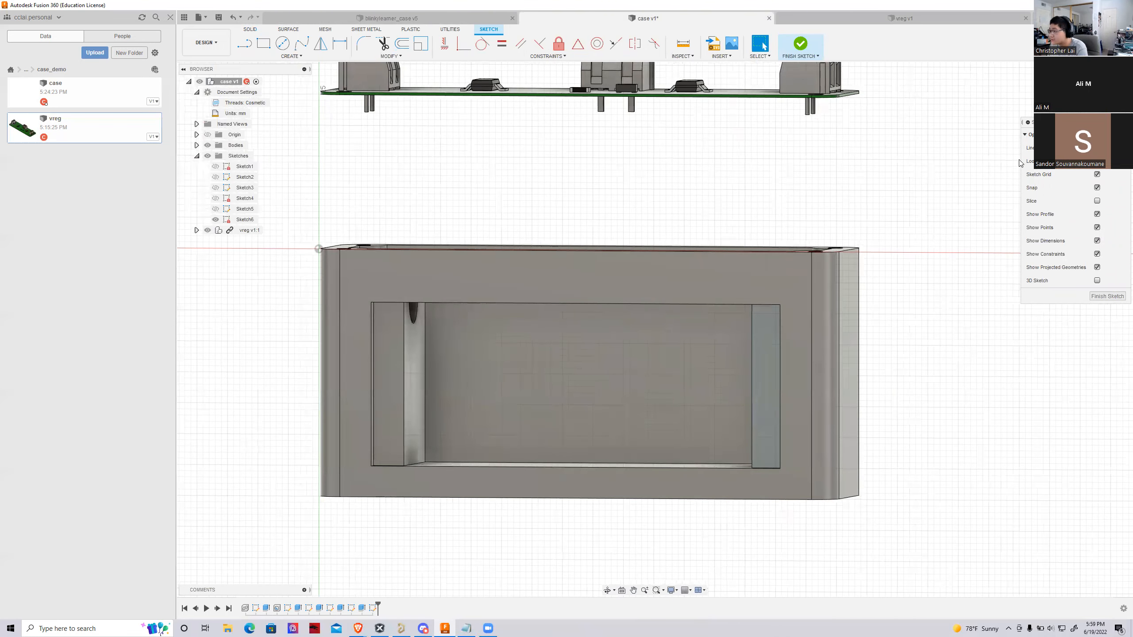
click(622, 590)
scroll(638, 482, up, 4)
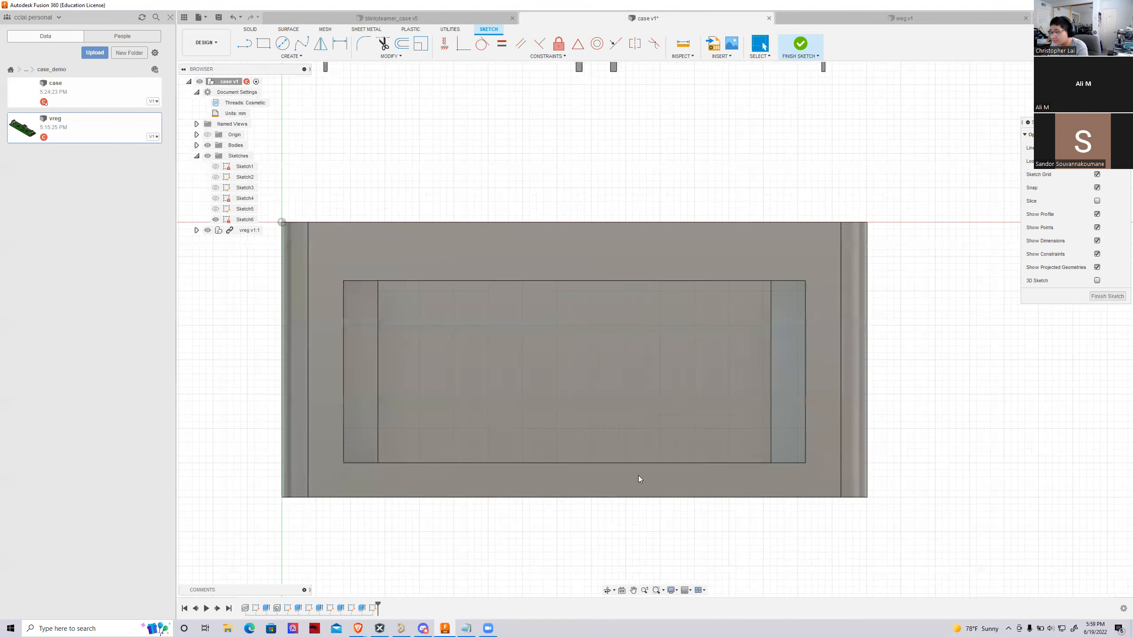
scroll(714, 450, down, 3)
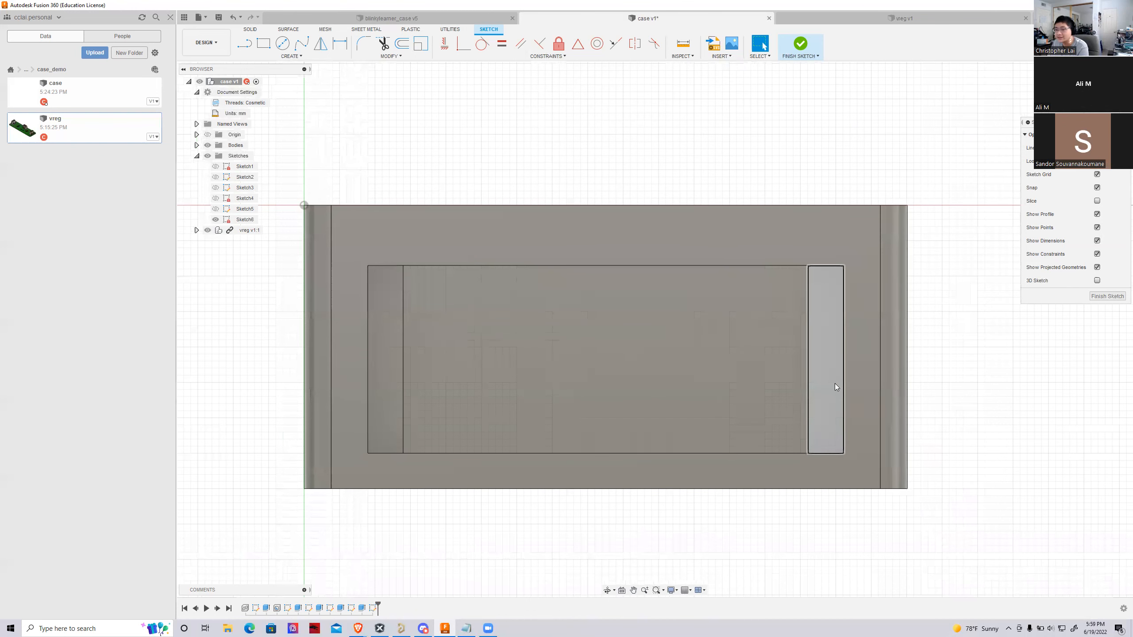
Measure the distance between the two long edges of the battery opening
click(687, 51)
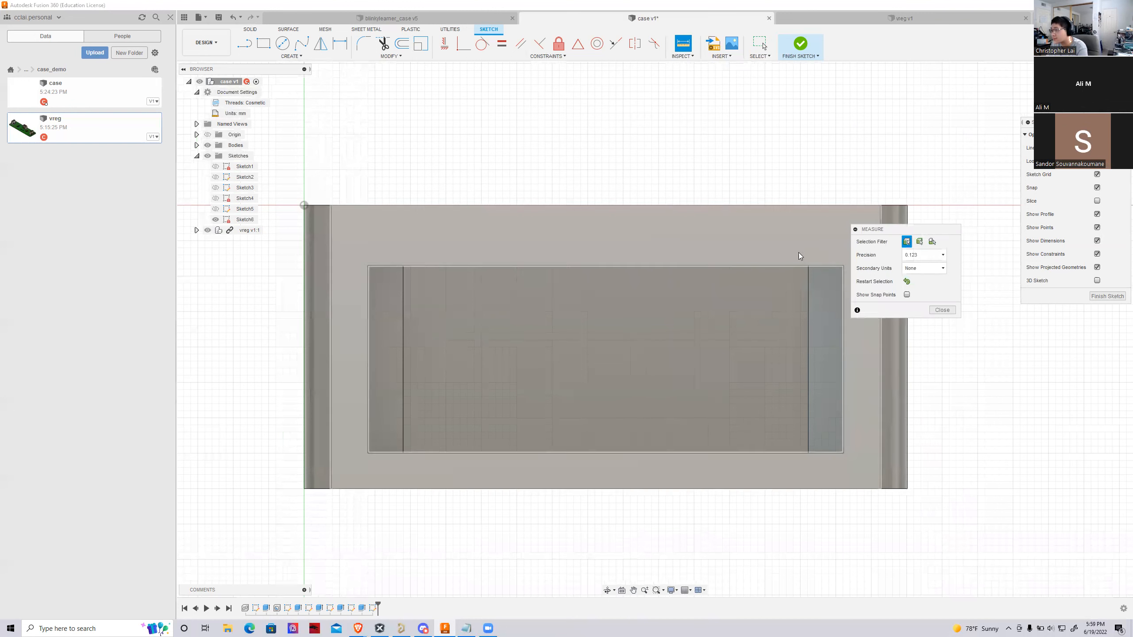
click(796, 266)
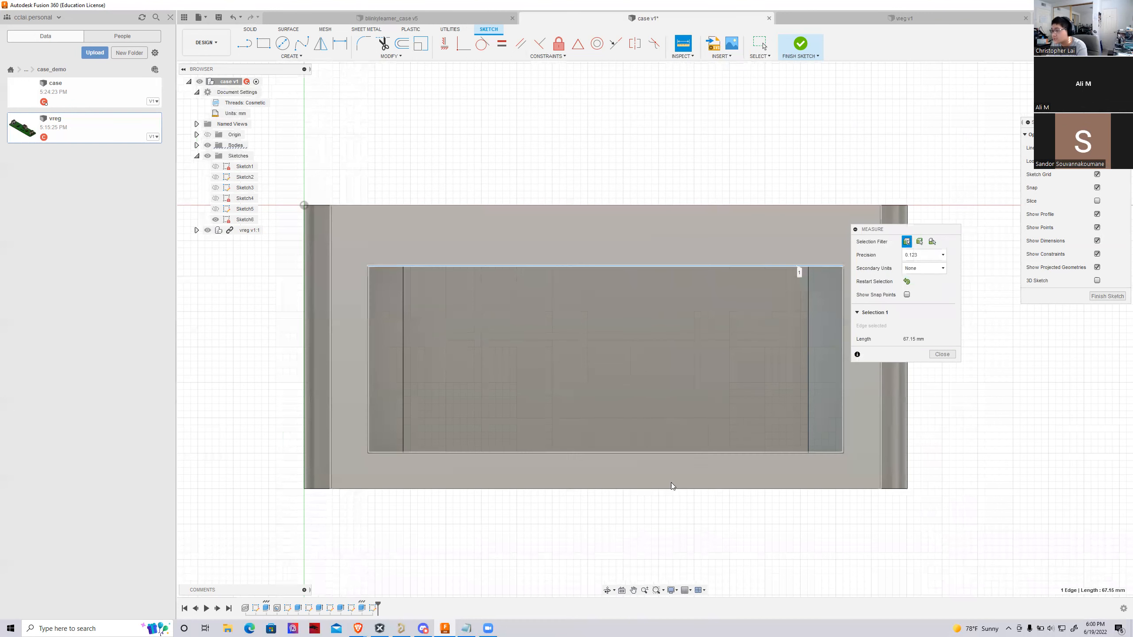
click(687, 453)
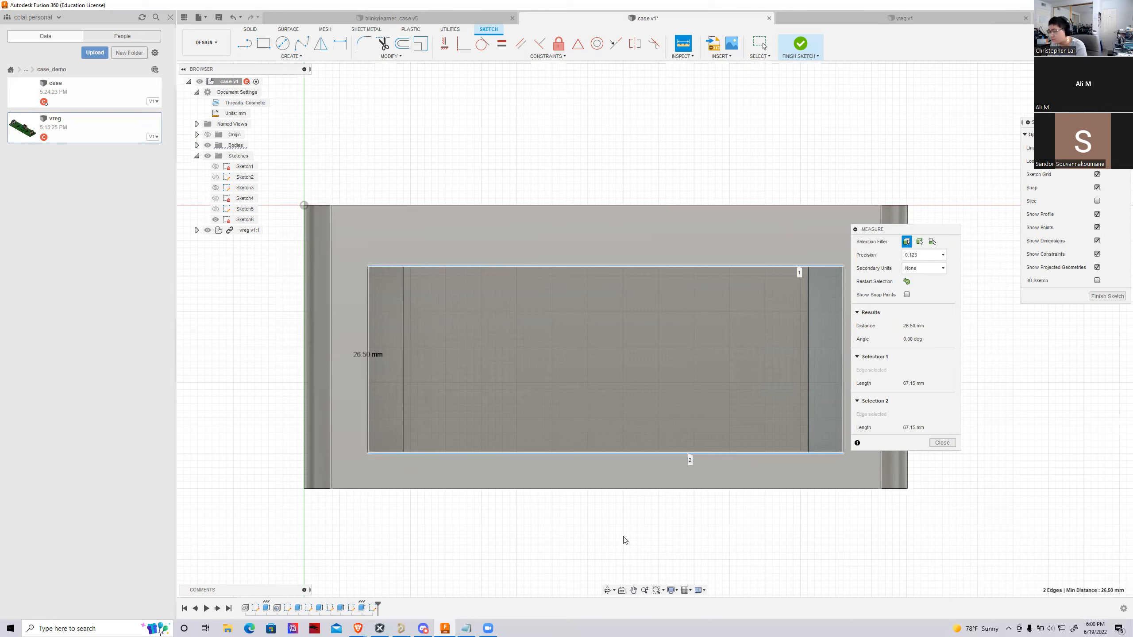
scroll(277, 401, down, 2)
scroll(525, 339, up, 2)
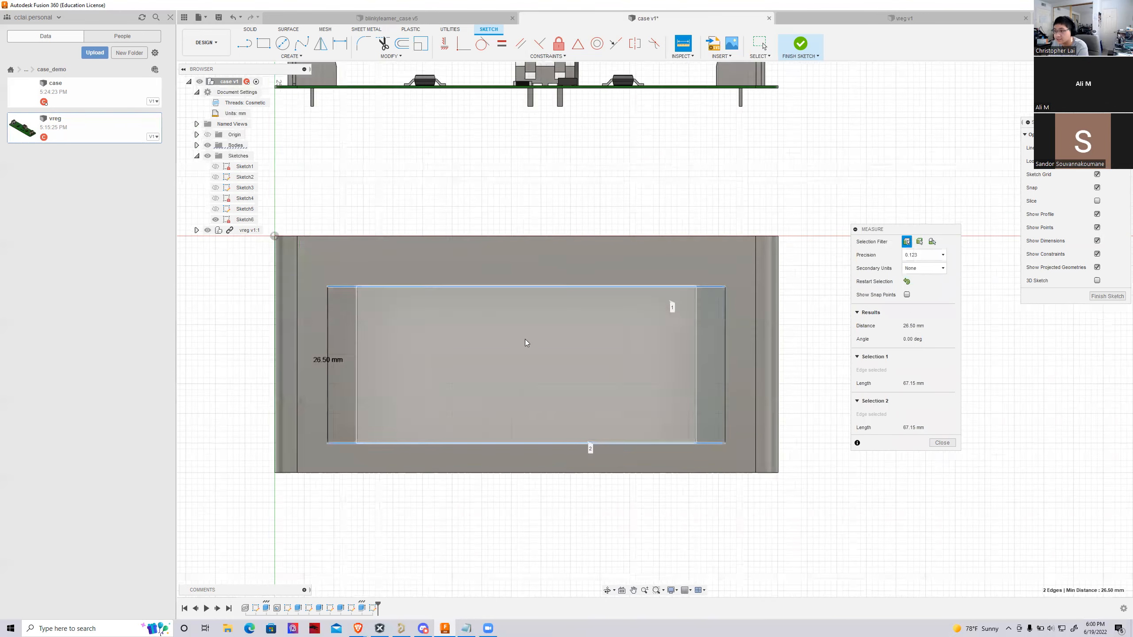
Place two sketch points one above the other on the ledge opposite the wire-hole end, one near each end
click(291, 55)
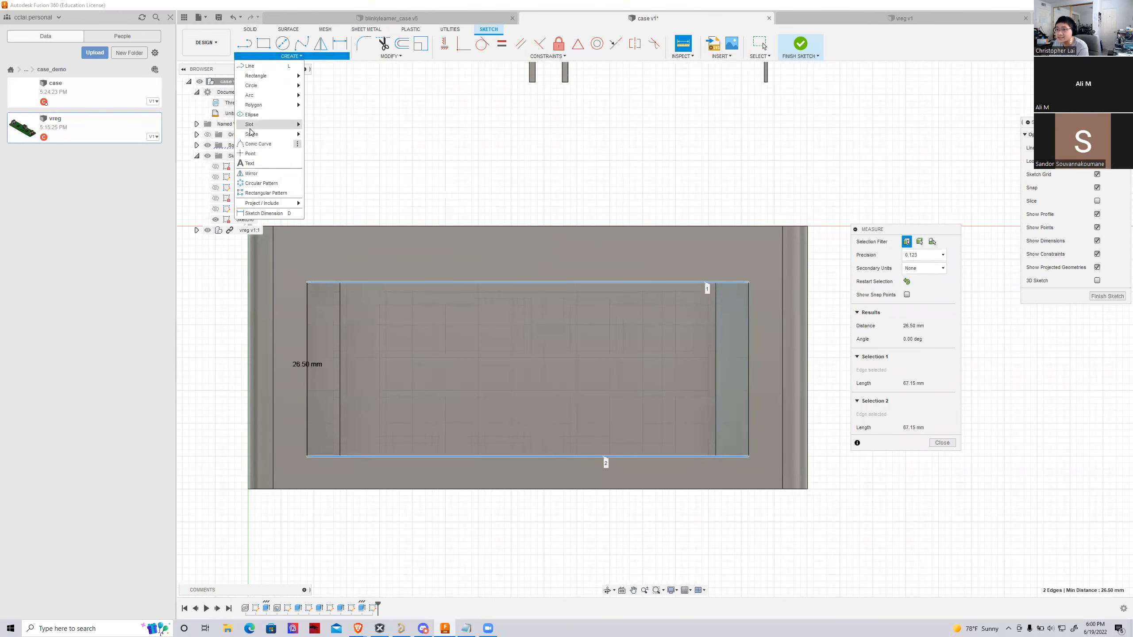
click(251, 154)
scroll(761, 320, up, 2)
click(724, 316)
click(725, 436)
key(Escape)
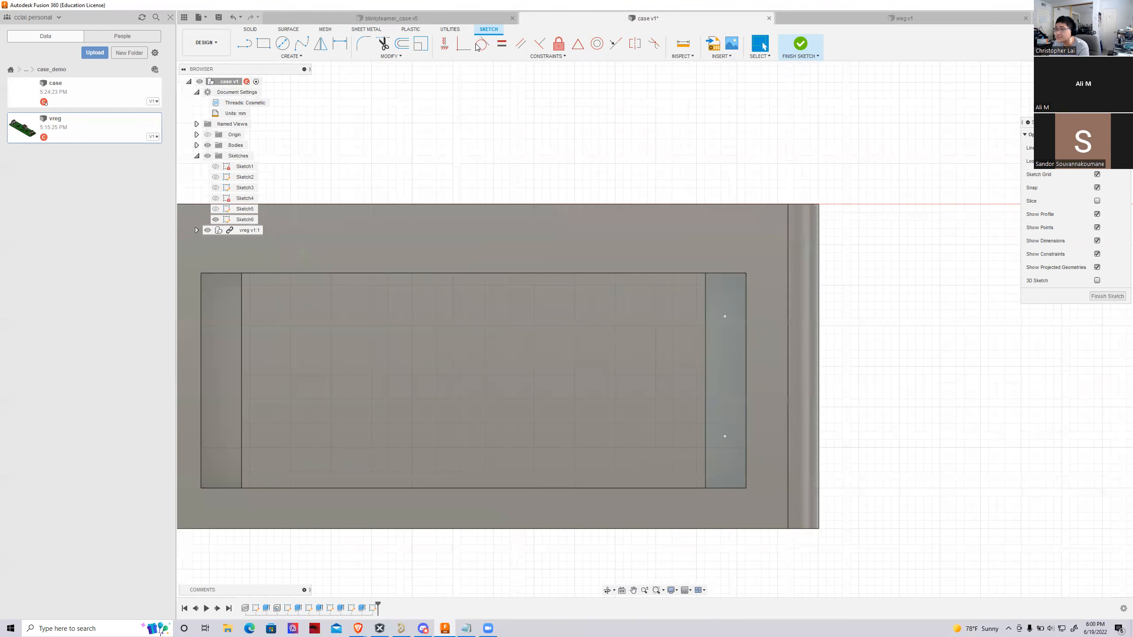
Dimension the upper sketch point from the ledge's upper short edge
click(340, 44)
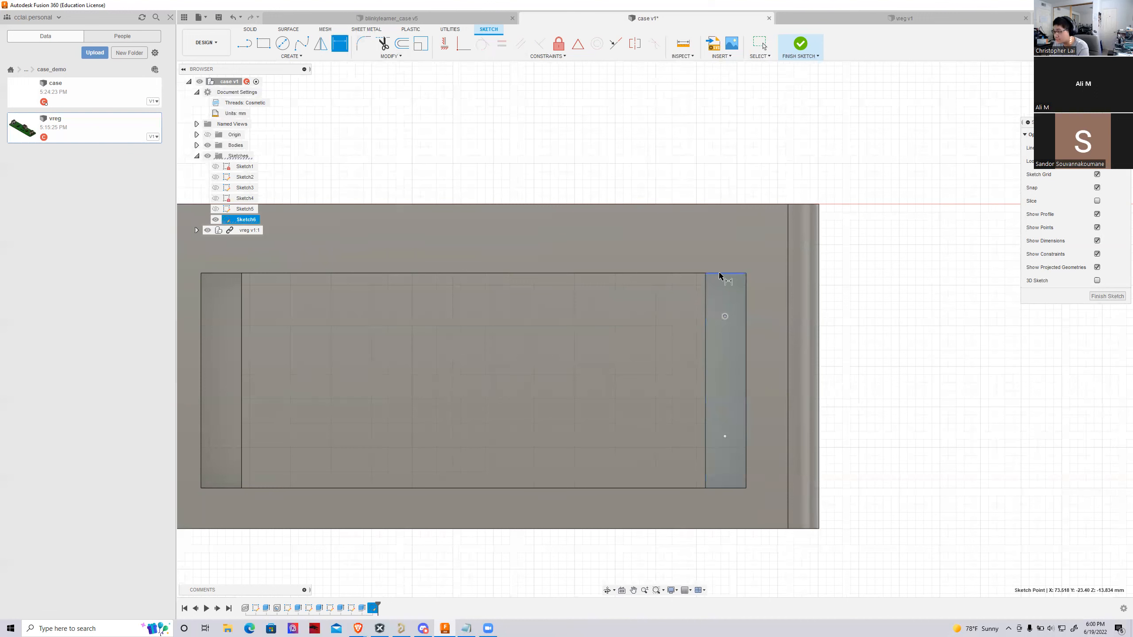
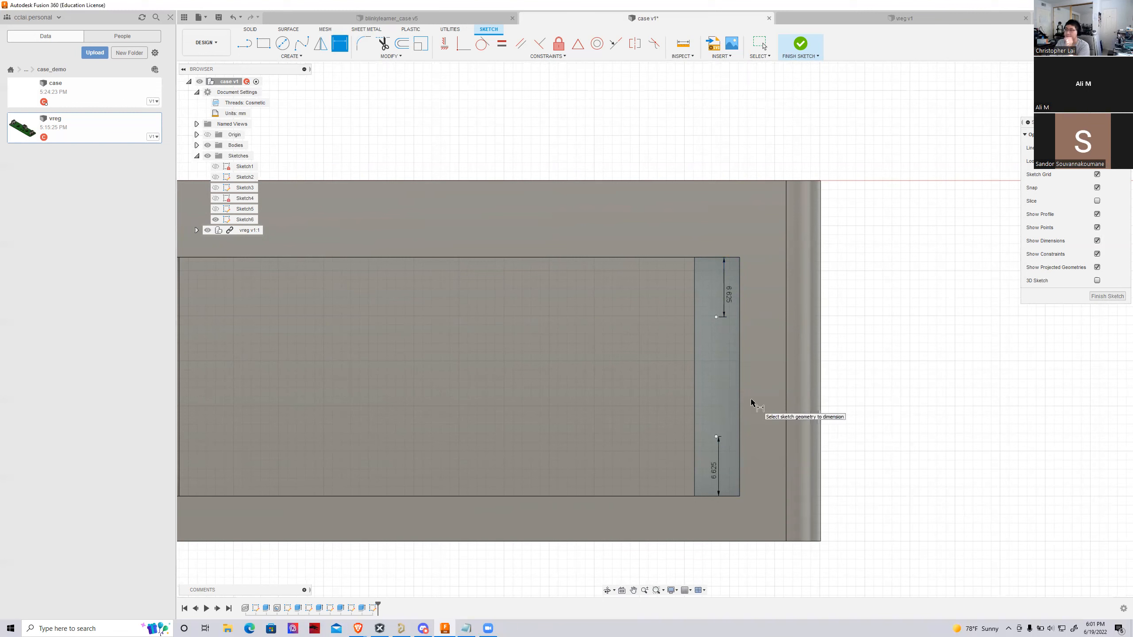
Finish the sketch and create modeled M2.5x0.35 tapped holes, 5 mm deep, at both sketch points on the ledge
click(800, 44)
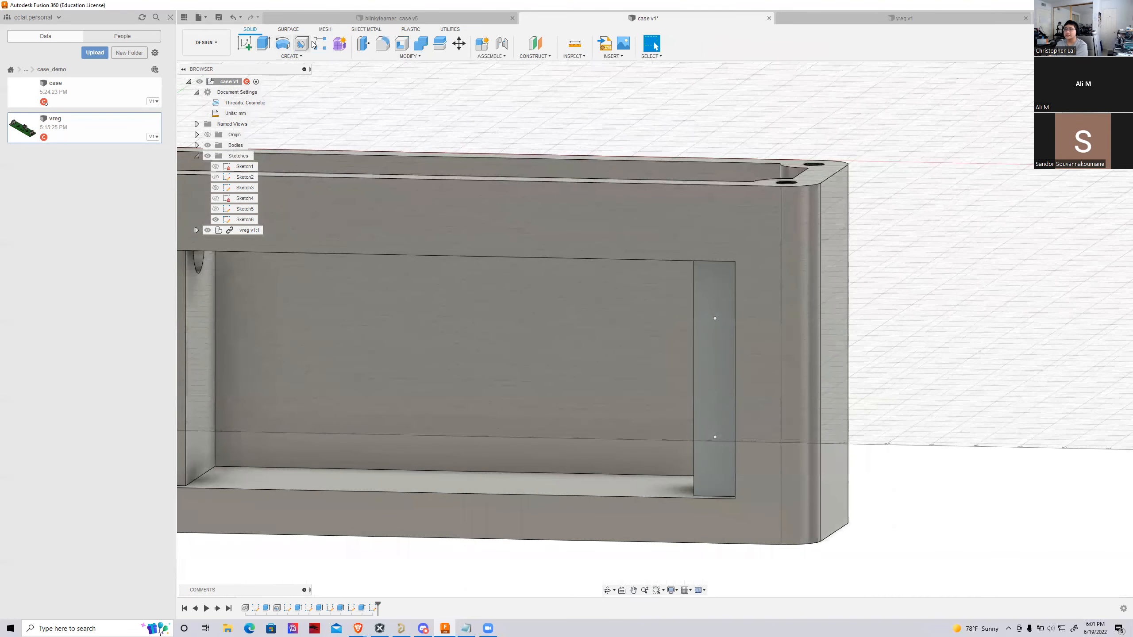
click(319, 43)
click(301, 43)
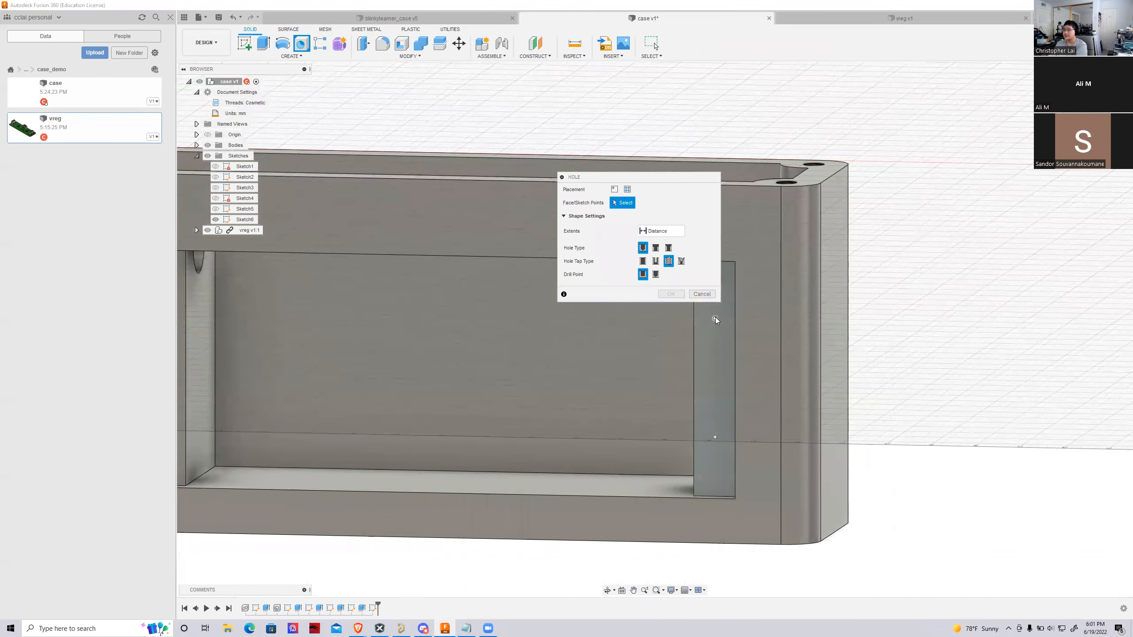
click(715, 317)
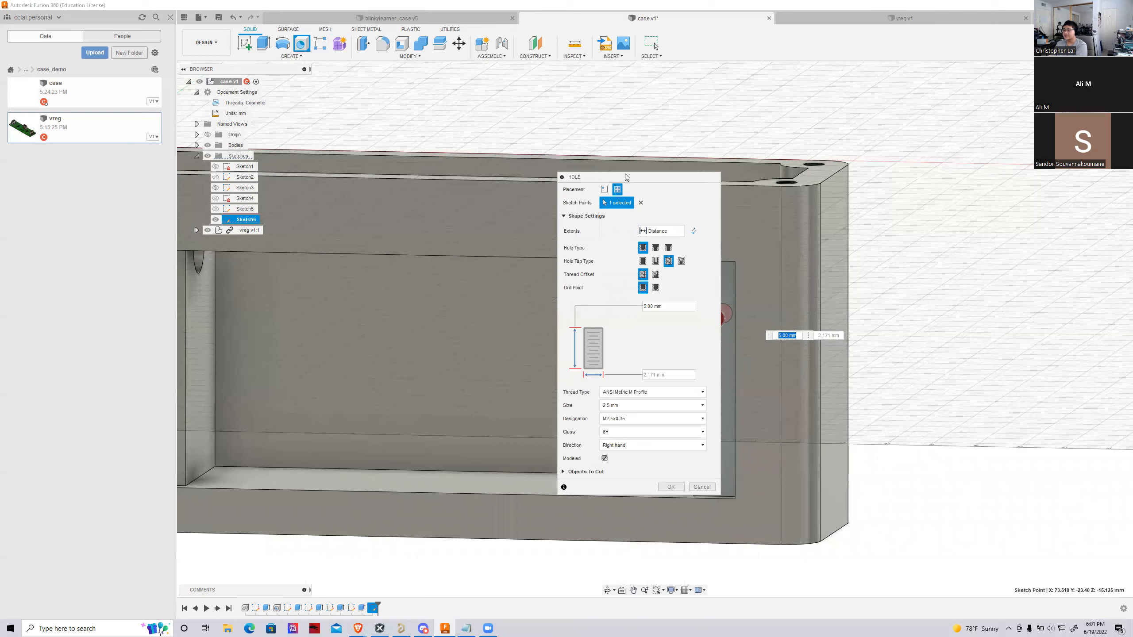
drag(626, 177, 529, 186)
click(714, 437)
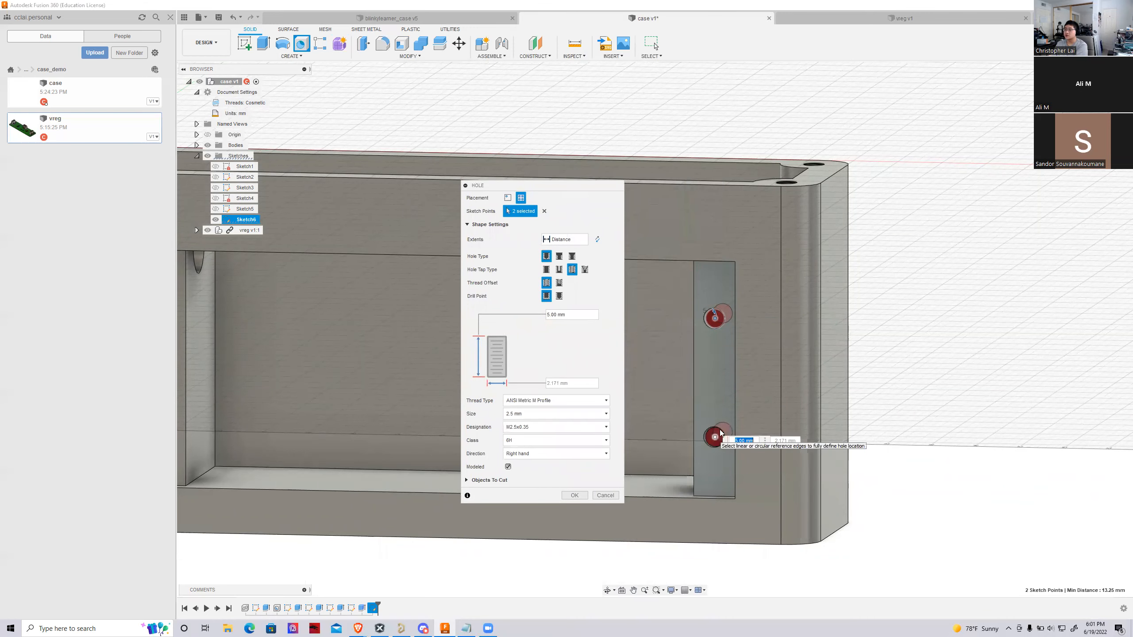
shift+middle_drag(714, 313, 712, 296)
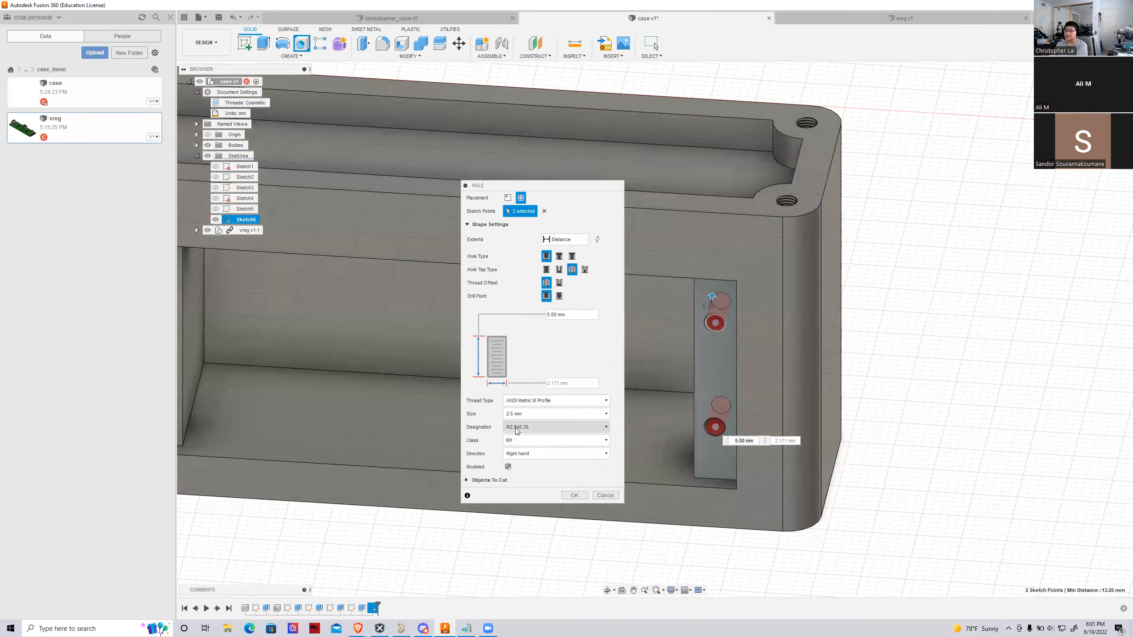
click(568, 494)
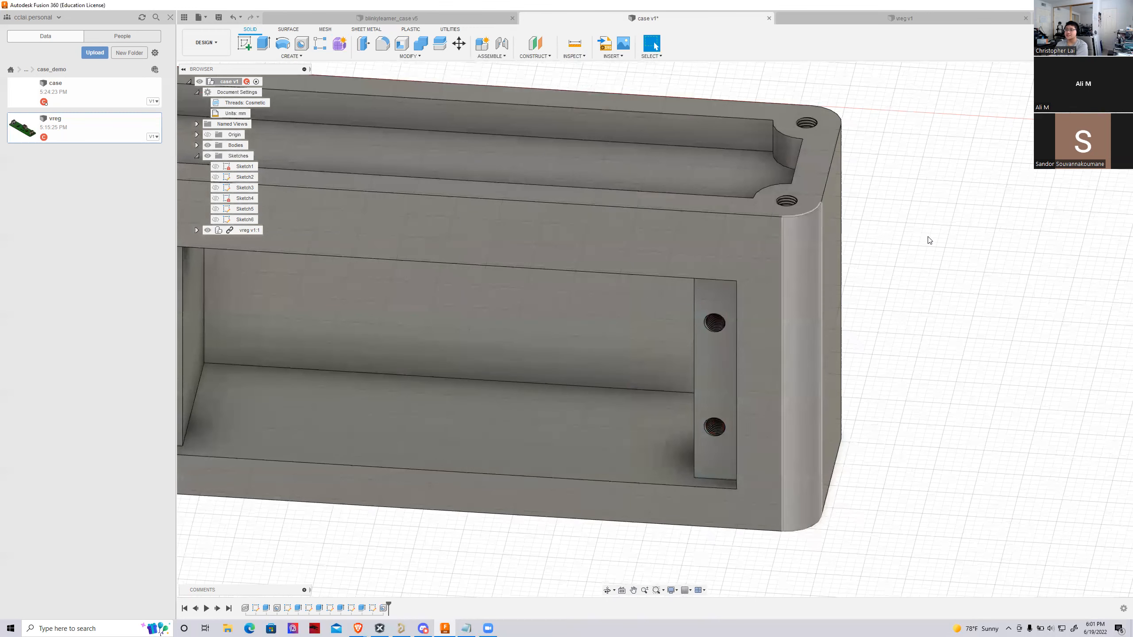
Examine the threaded holes in the ledge and the battery compartment from several angles
shift+middle_drag(655, 328, 746, 262)
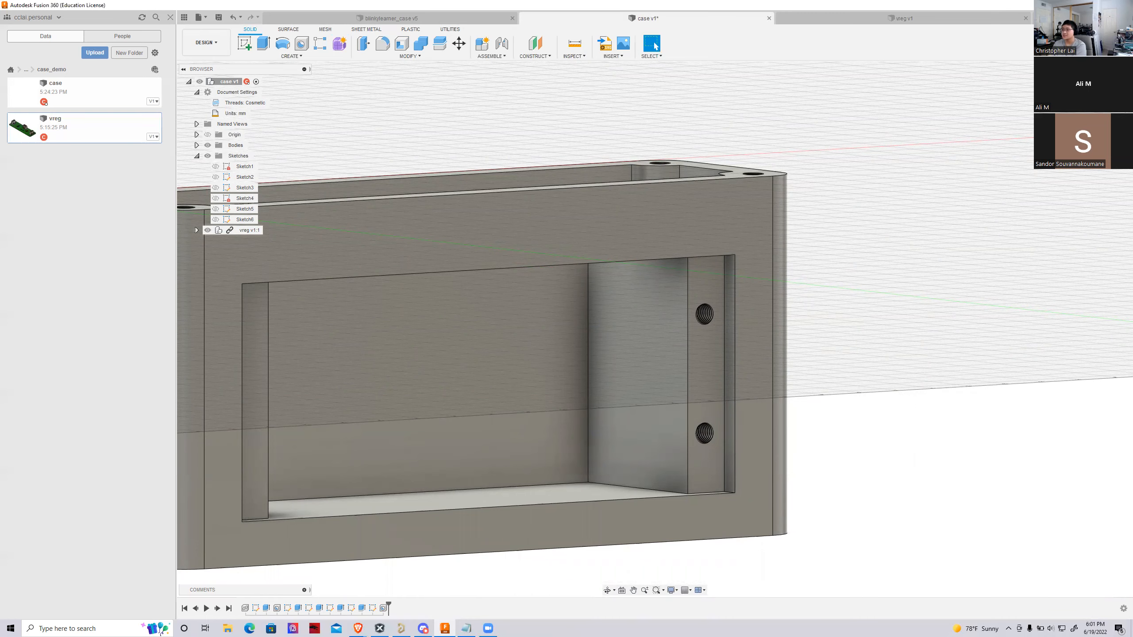
shift+middle_drag(826, 175, 819, 227)
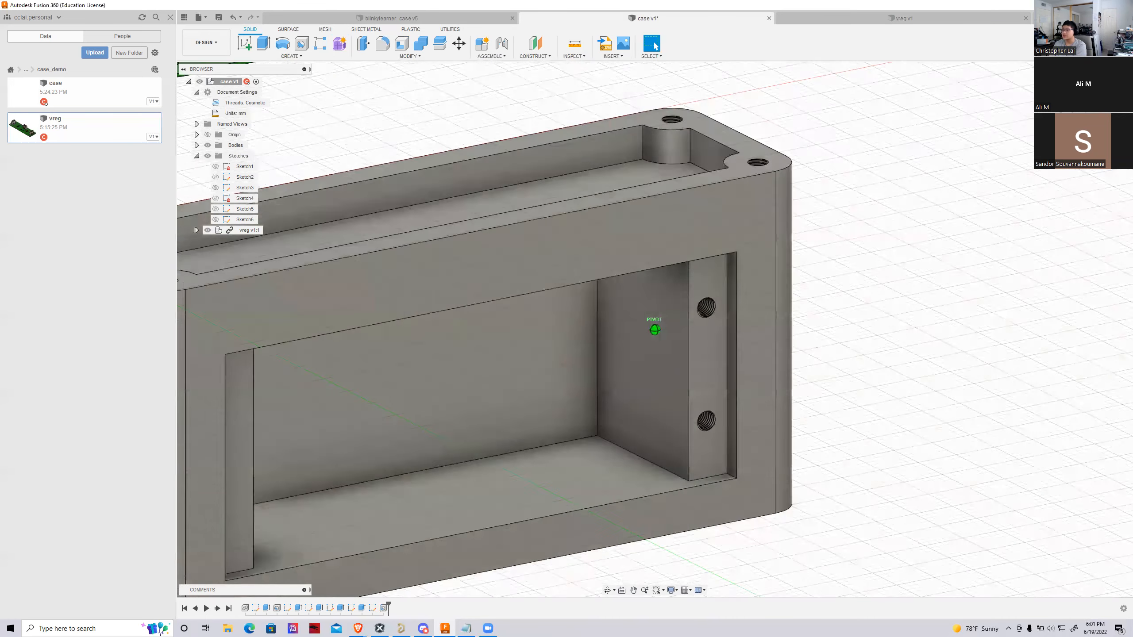
scroll(767, 151, up, 3)
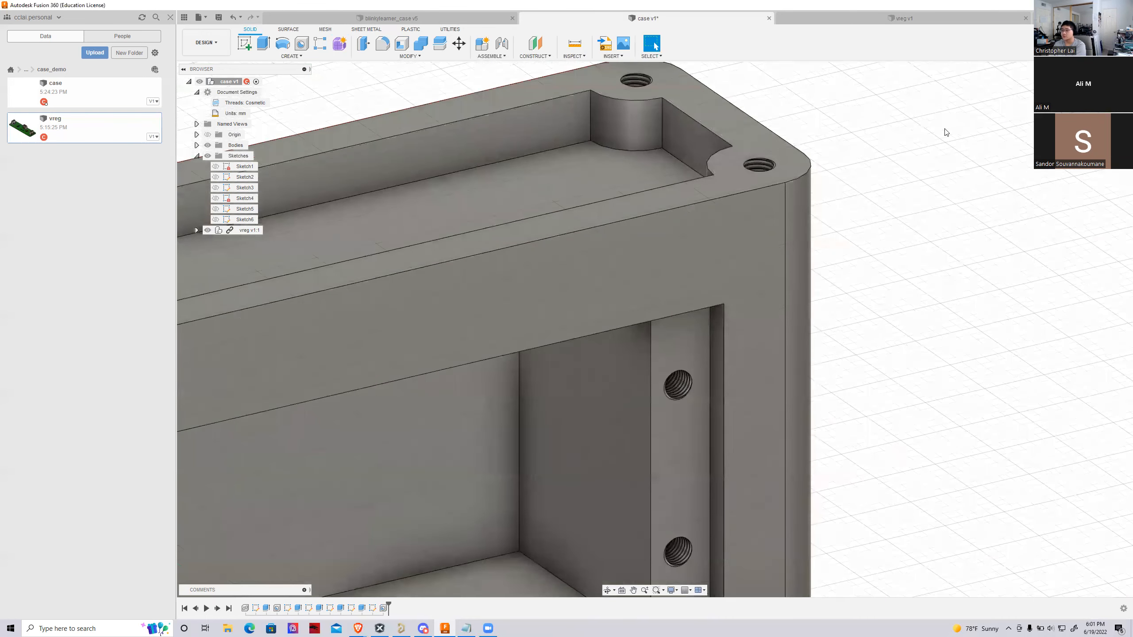
scroll(888, 219, down, 5)
shift+middle_drag(655, 329, 615, 269)
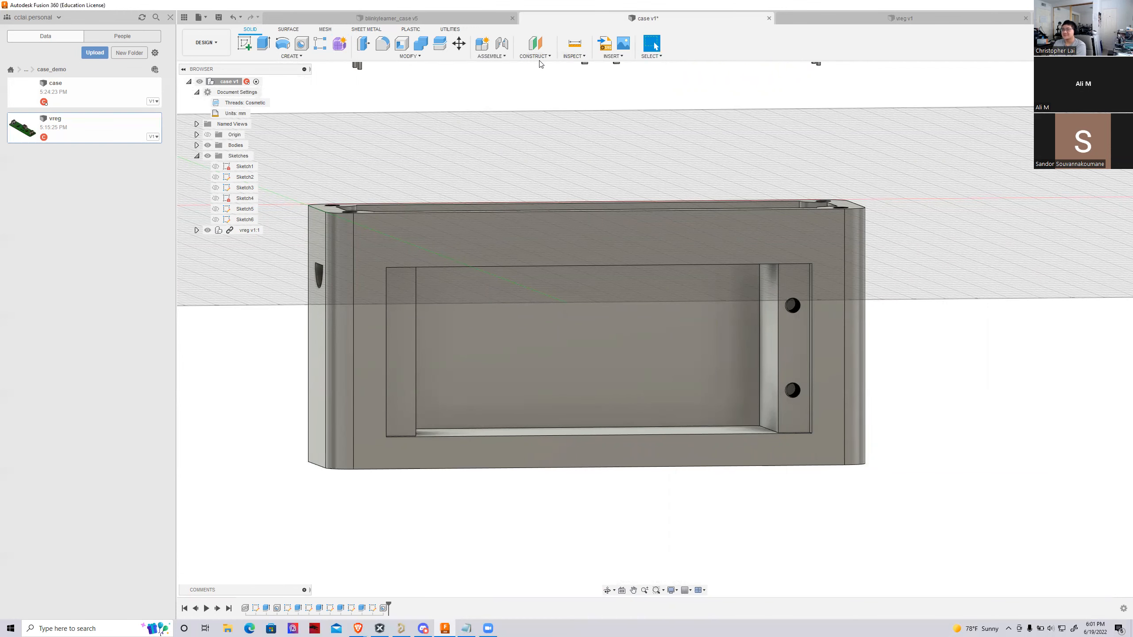
scroll(622, 246, down, 2)
scroll(648, 225, down, 2)
scroll(694, 345, up, 3)
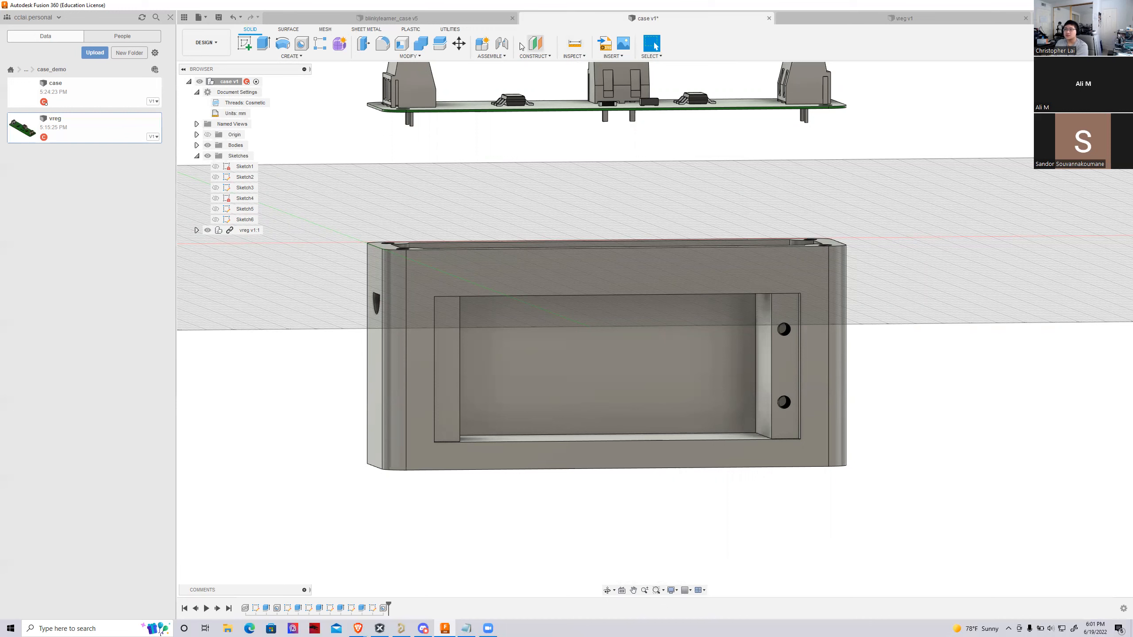
Construct a midplane between the two outer short end faces of the case
click(535, 56)
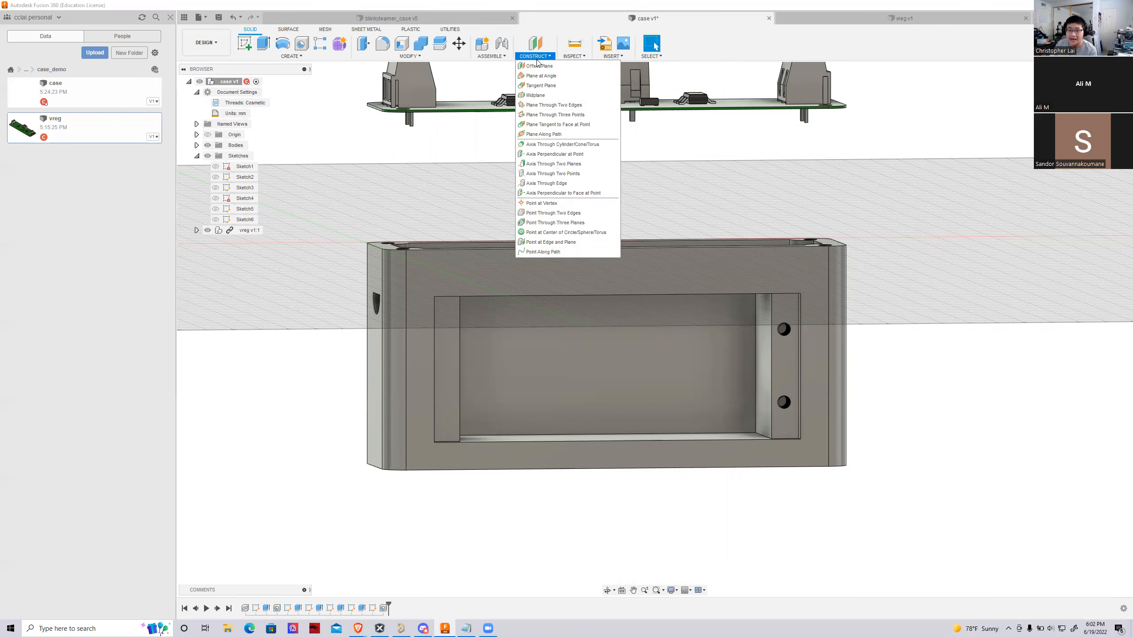
click(536, 95)
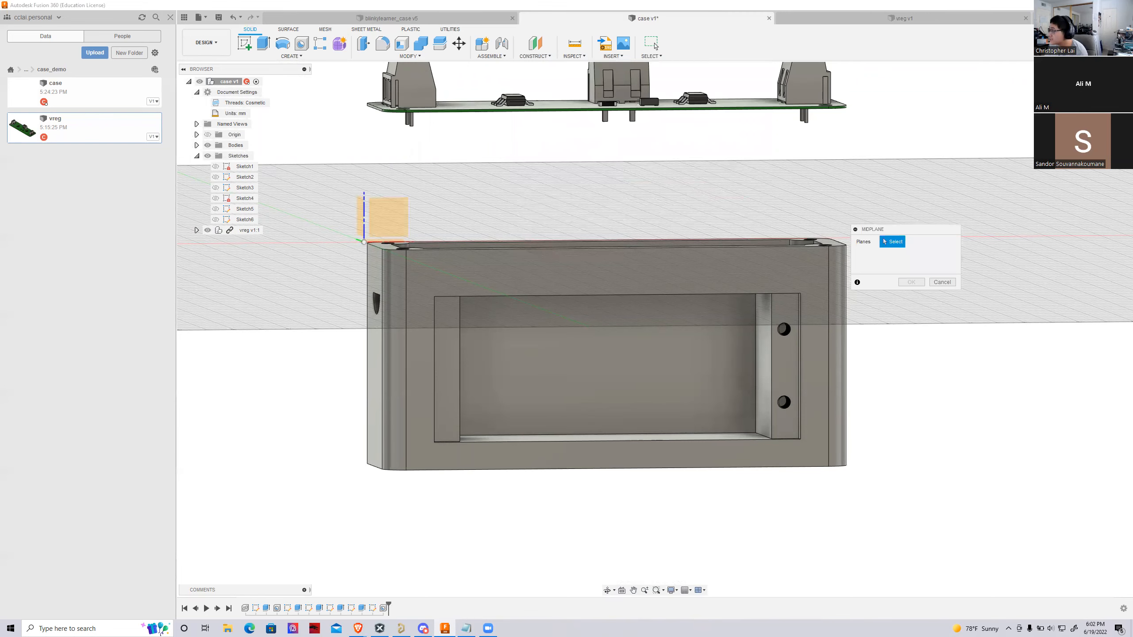
shift+middle_drag(655, 330, 438, 384)
click(401, 392)
shift+middle_drag(653, 325, 767, 350)
click(765, 352)
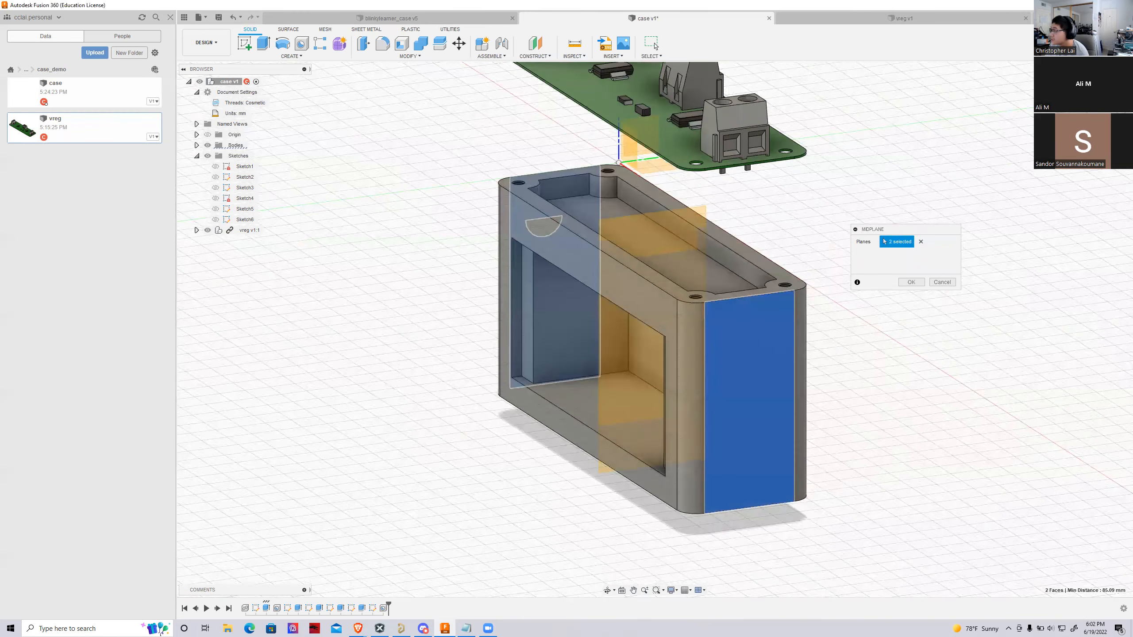
shift+middle_drag(495, 353, 599, 311)
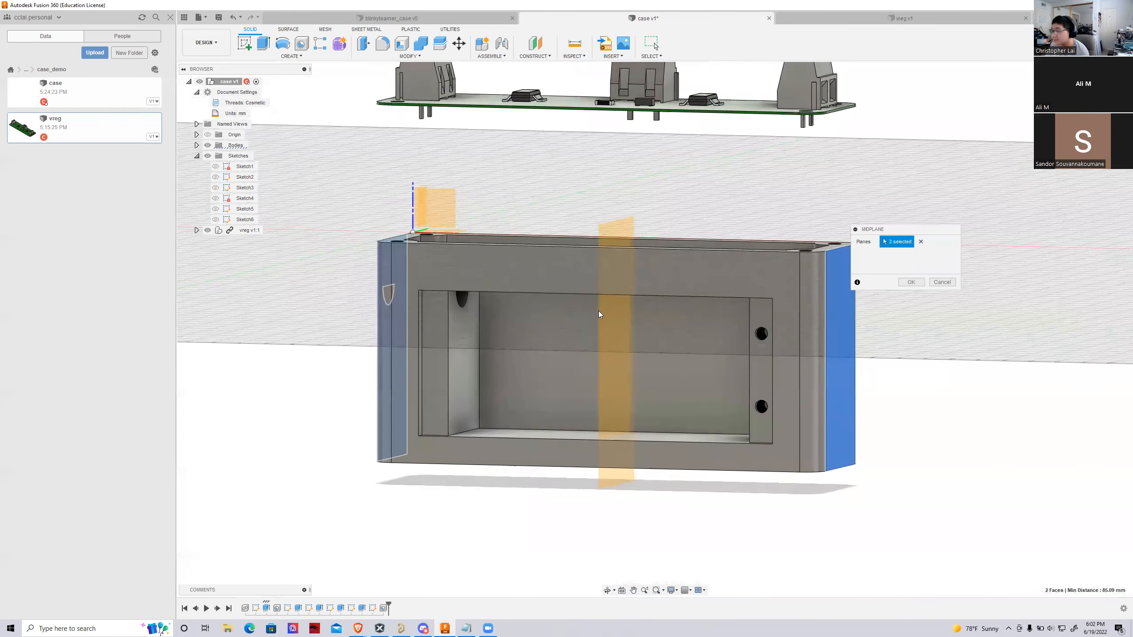
click(918, 282)
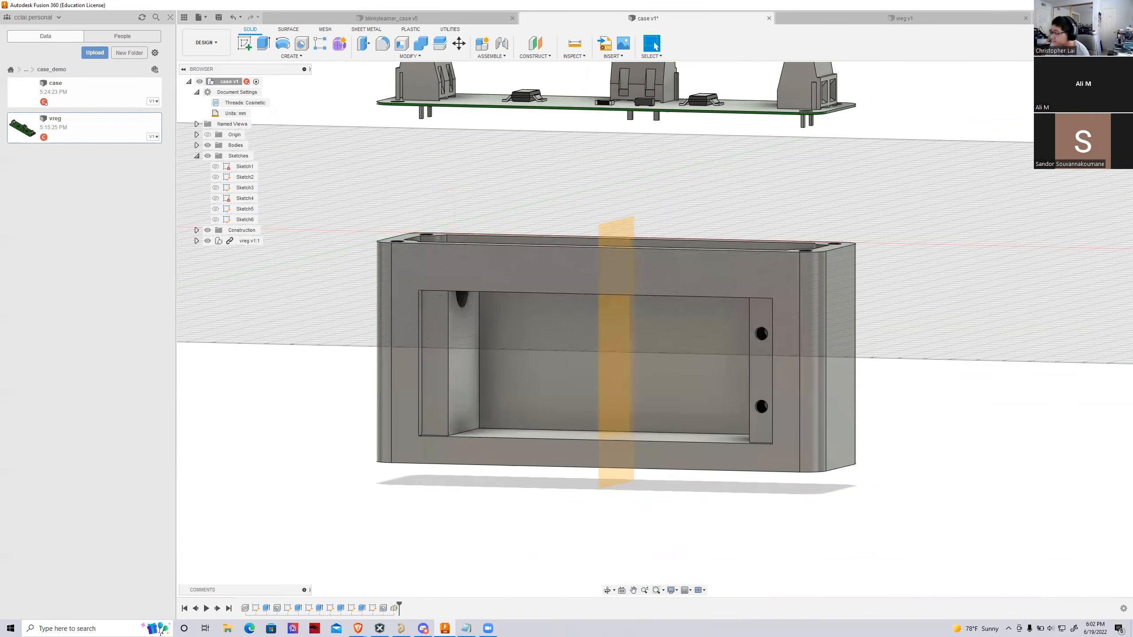
shift+middle_drag(658, 323, 819, 347)
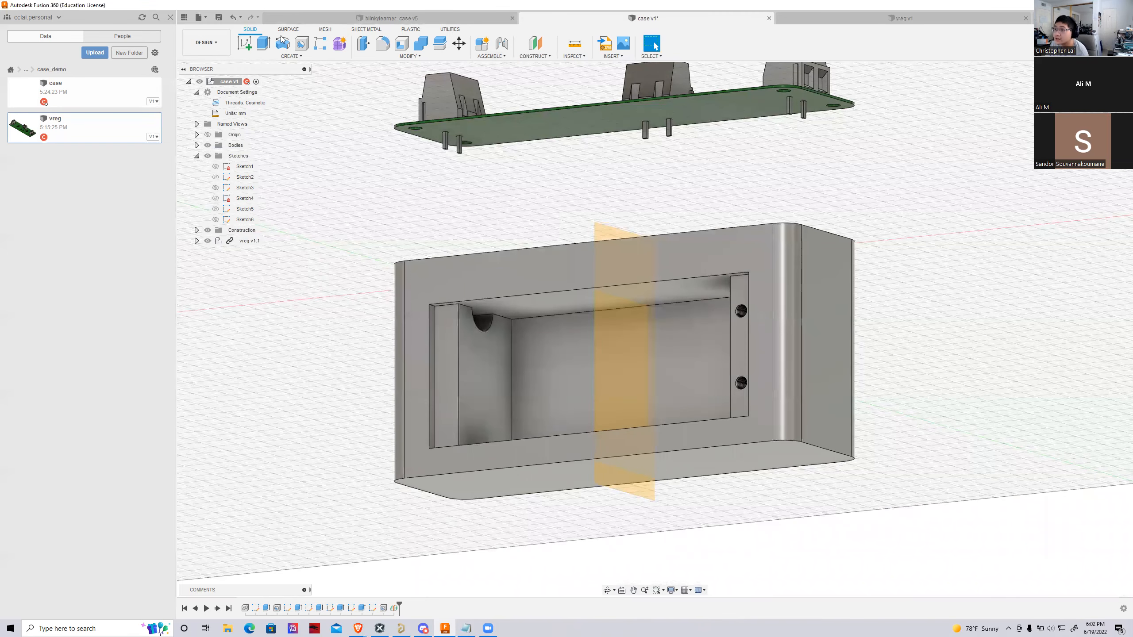
click(292, 56)
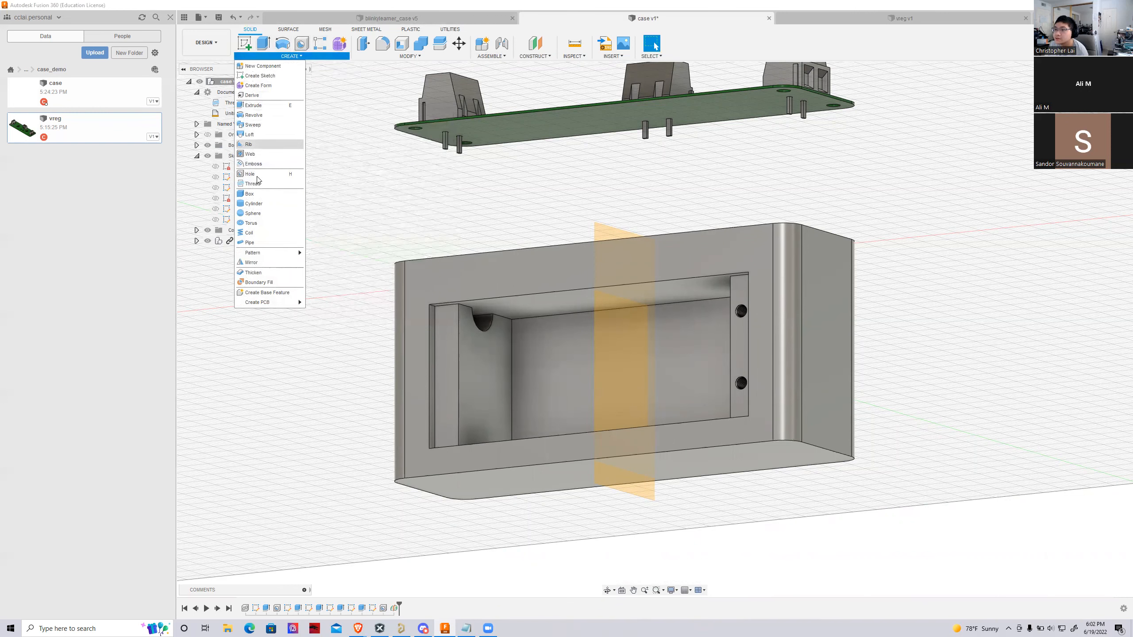
click(252, 262)
click(916, 246)
click(908, 274)
scroll(816, 289, up, 2)
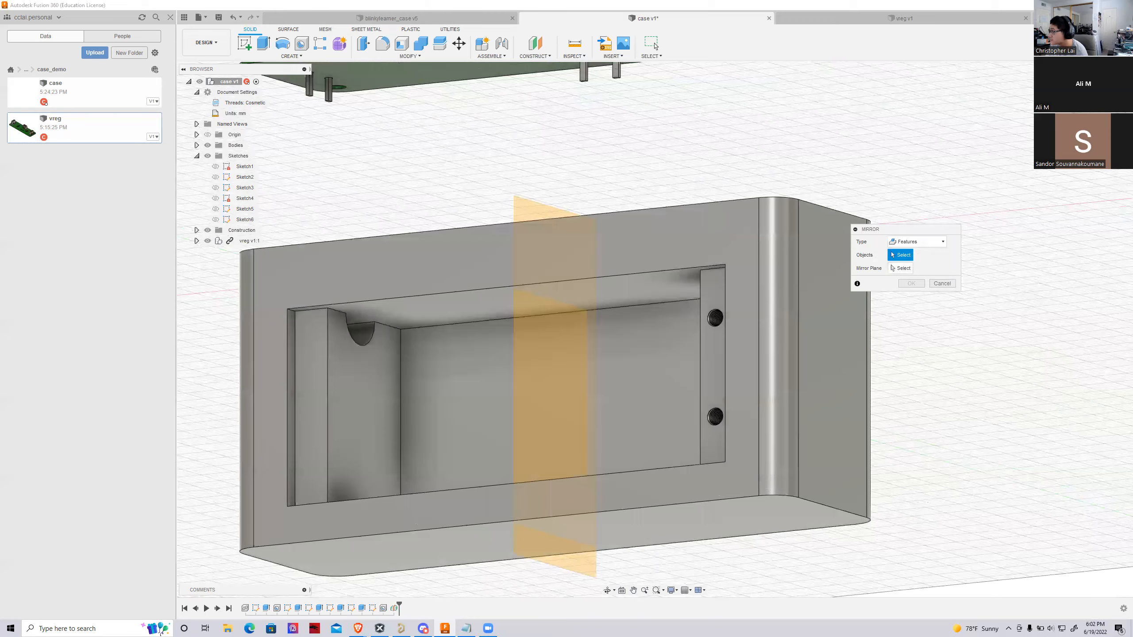
shift+middle_drag(729, 323, 748, 331)
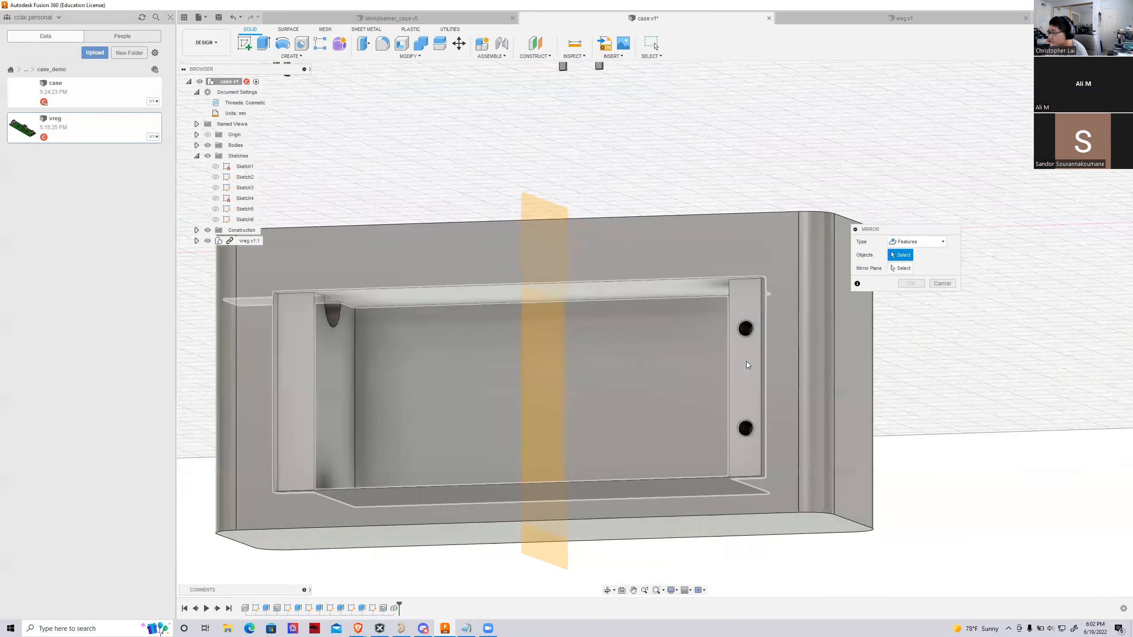
click(753, 384)
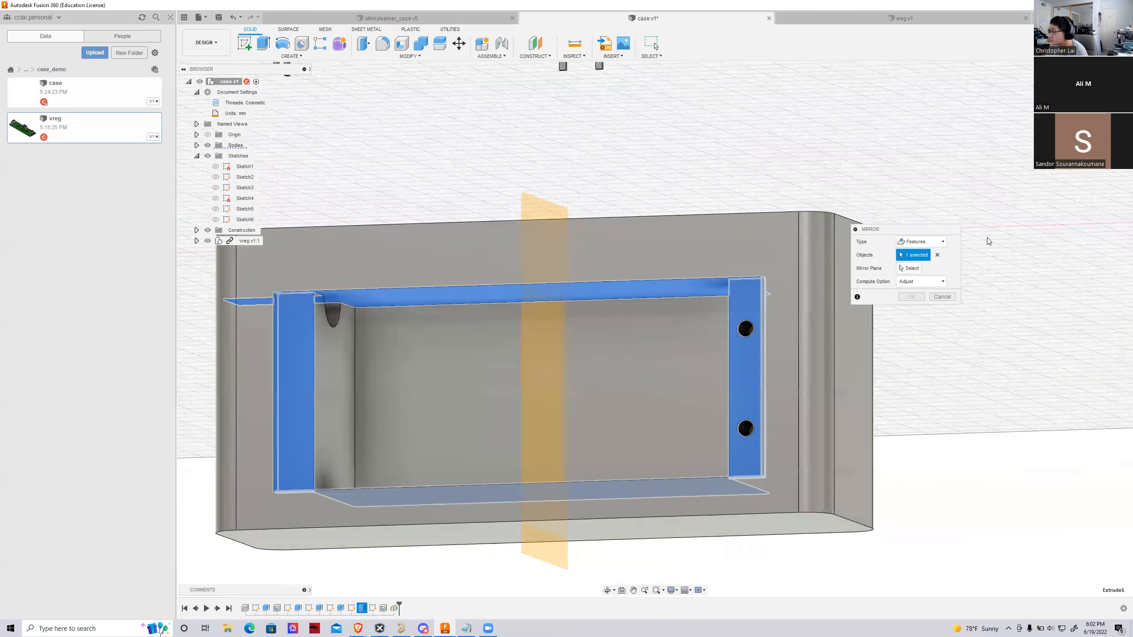
click(909, 268)
click(527, 364)
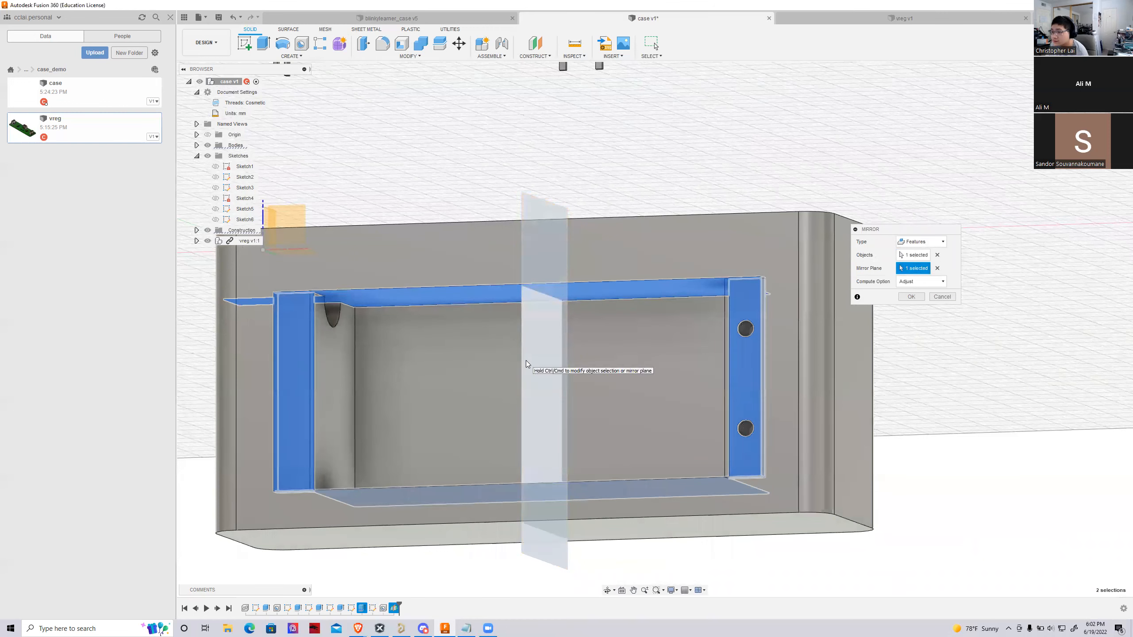
click(943, 298)
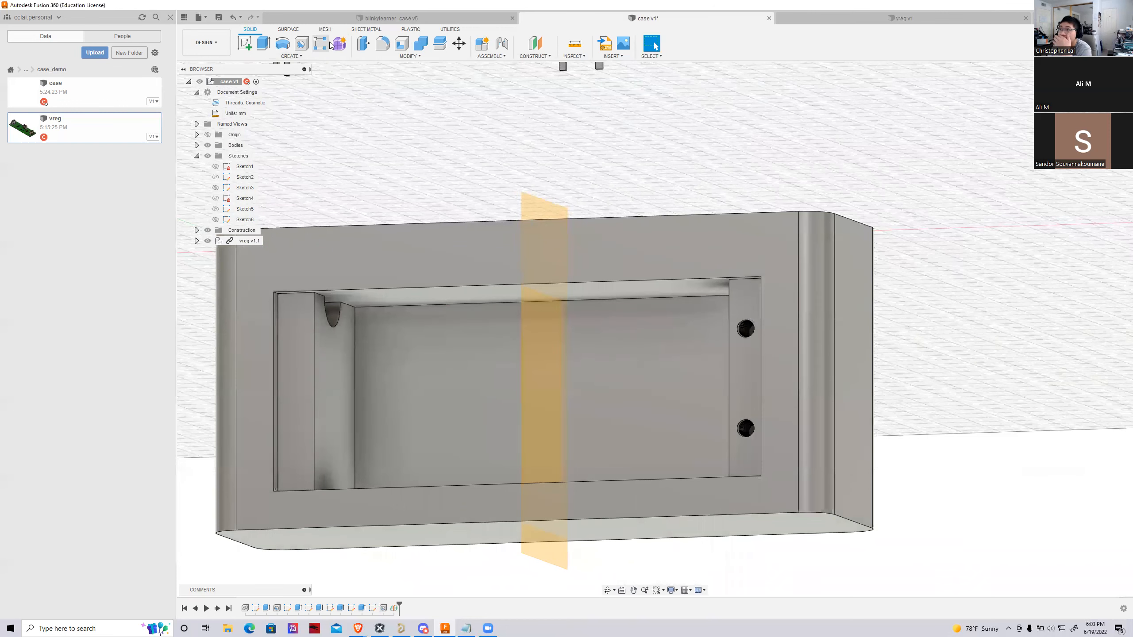
Mirror the two-hole feature across the midplane onto the ledge at the wire-hole end, with the mirror type set to Features
click(291, 56)
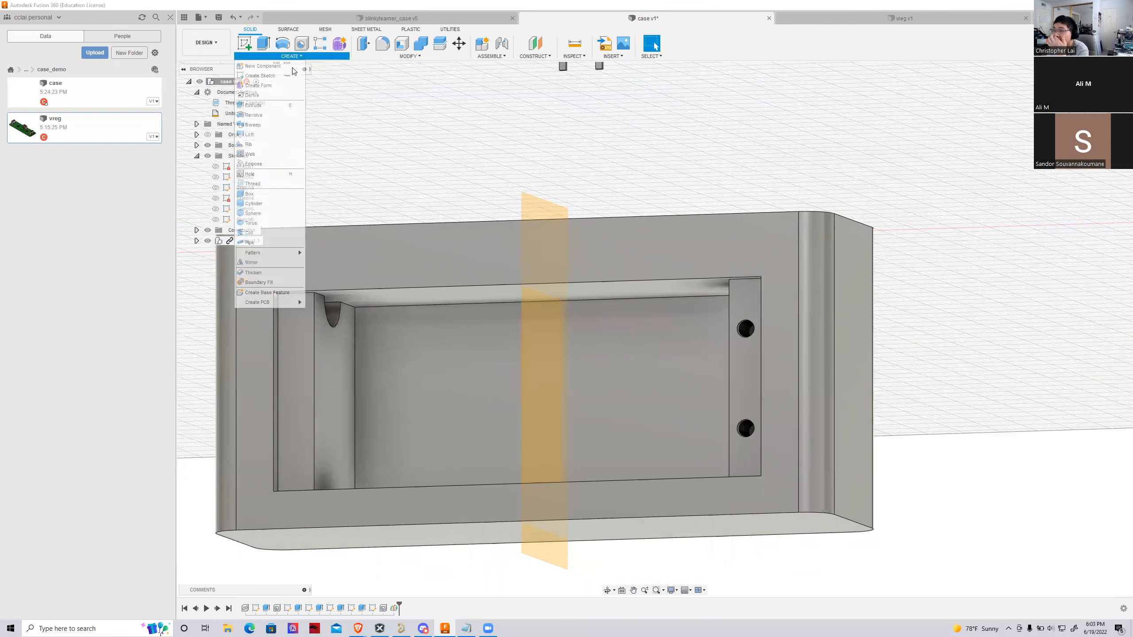
click(251, 262)
scroll(803, 335, up, 3)
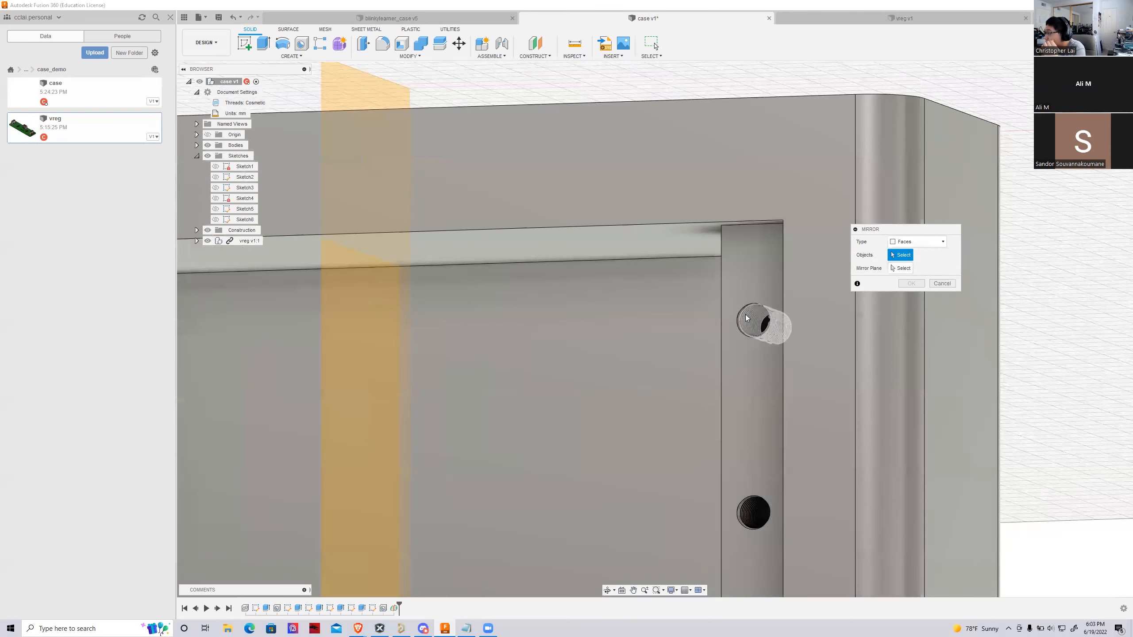
click(910, 242)
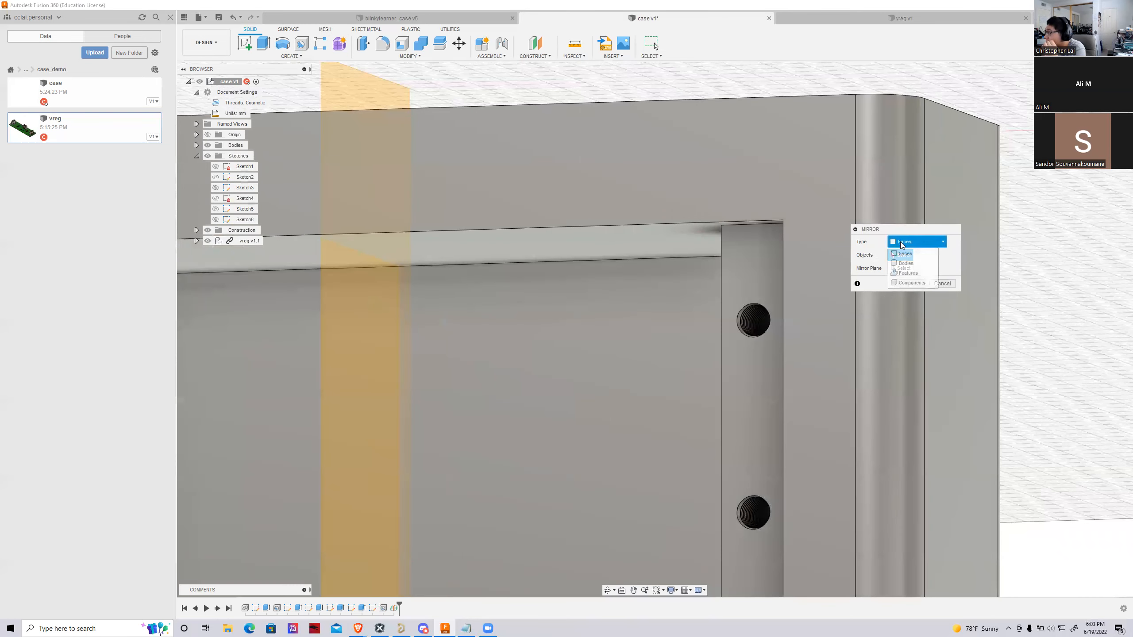
click(908, 273)
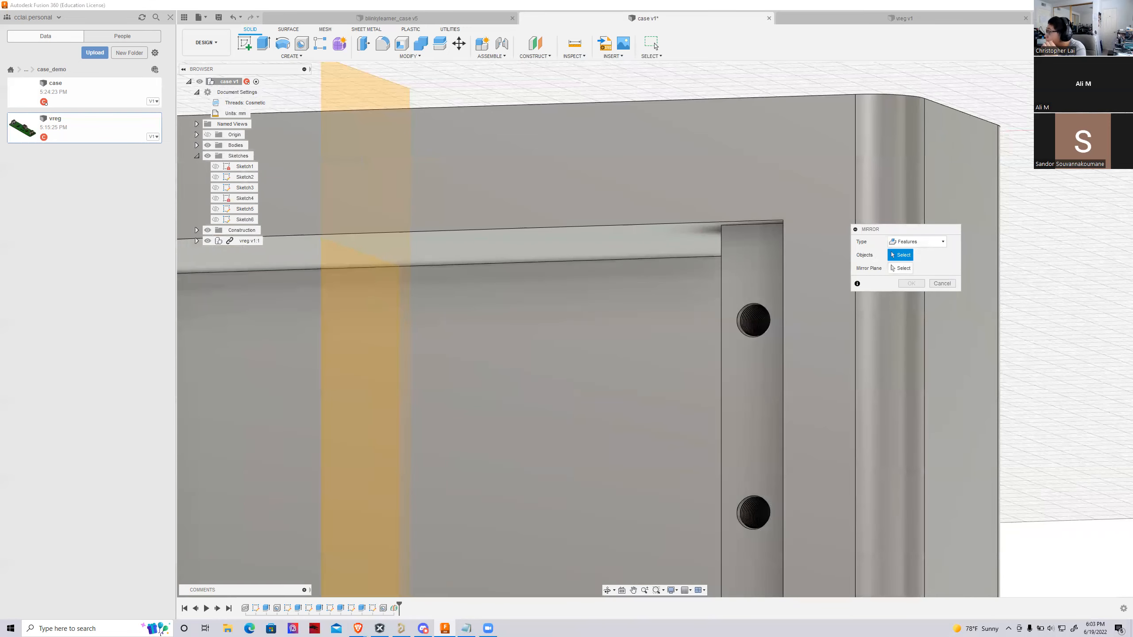
shift+middle_drag(655, 330, 861, 380)
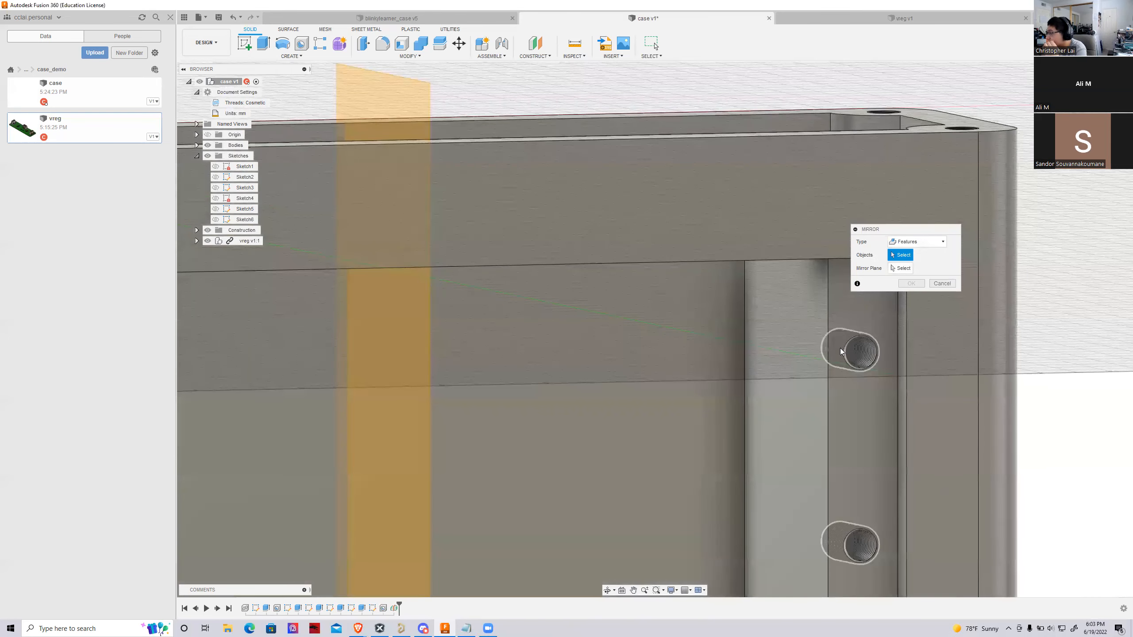
click(847, 351)
scroll(724, 322, down, 3)
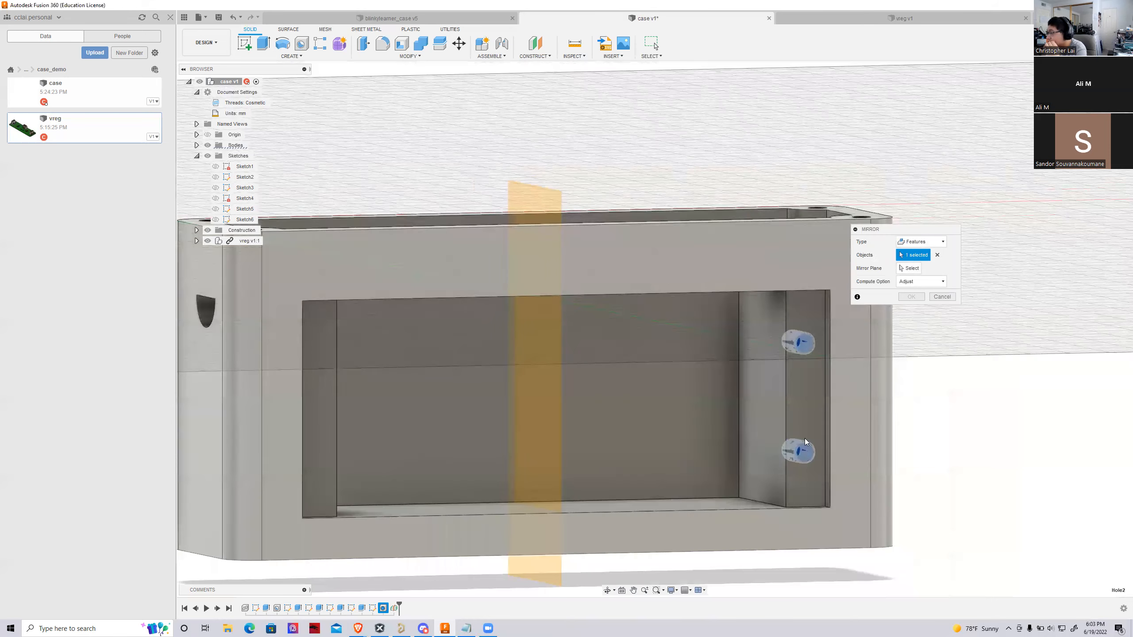
scroll(827, 366, down, 1)
click(909, 269)
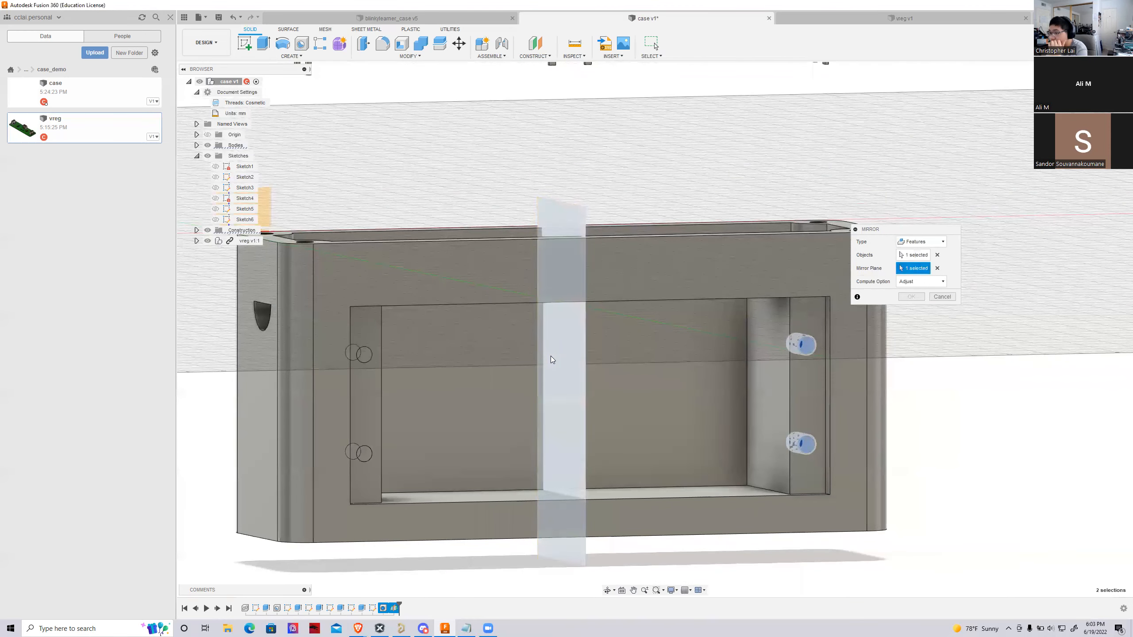
click(551, 359)
click(906, 297)
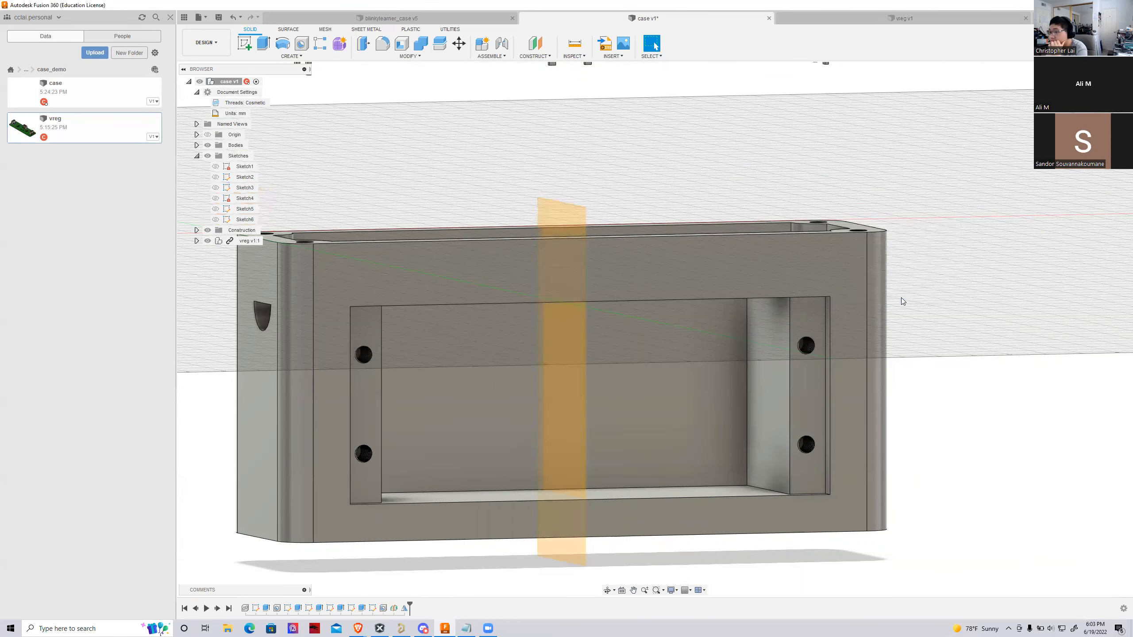
Inspect the screw holes on both ledges and select the construction midplane
scroll(361, 387, up, 5)
scroll(377, 311, down, 6)
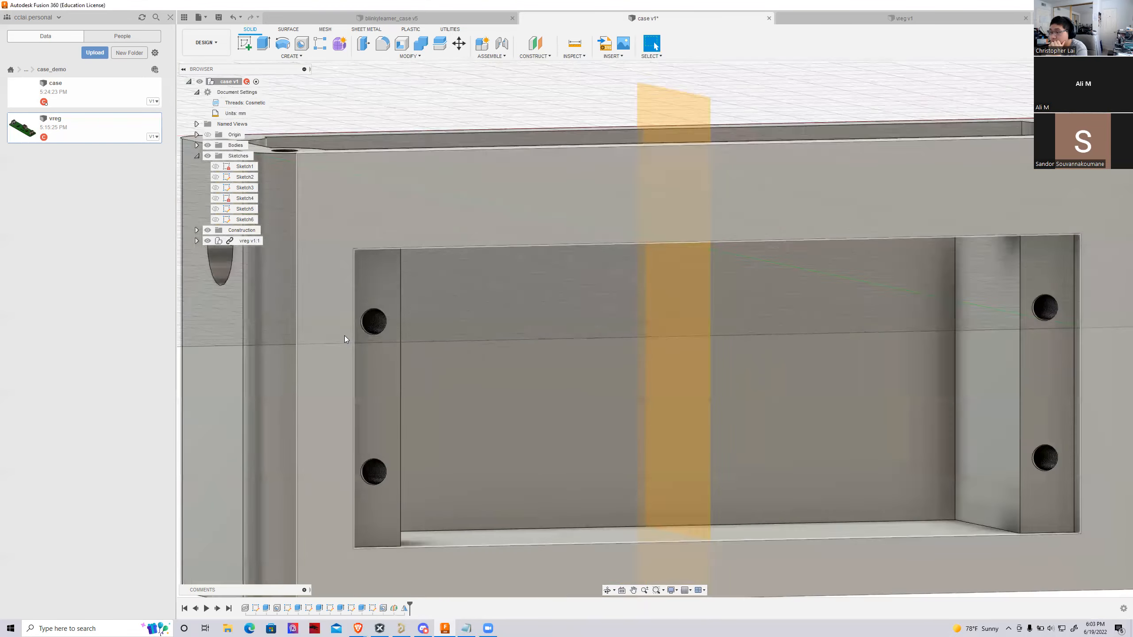
mouse_move(655, 329)
shift+middle_down()
mouse_move(620, 330)
mouse_move(655, 330)
mouse_move(851, 257)
shift+middle_up()
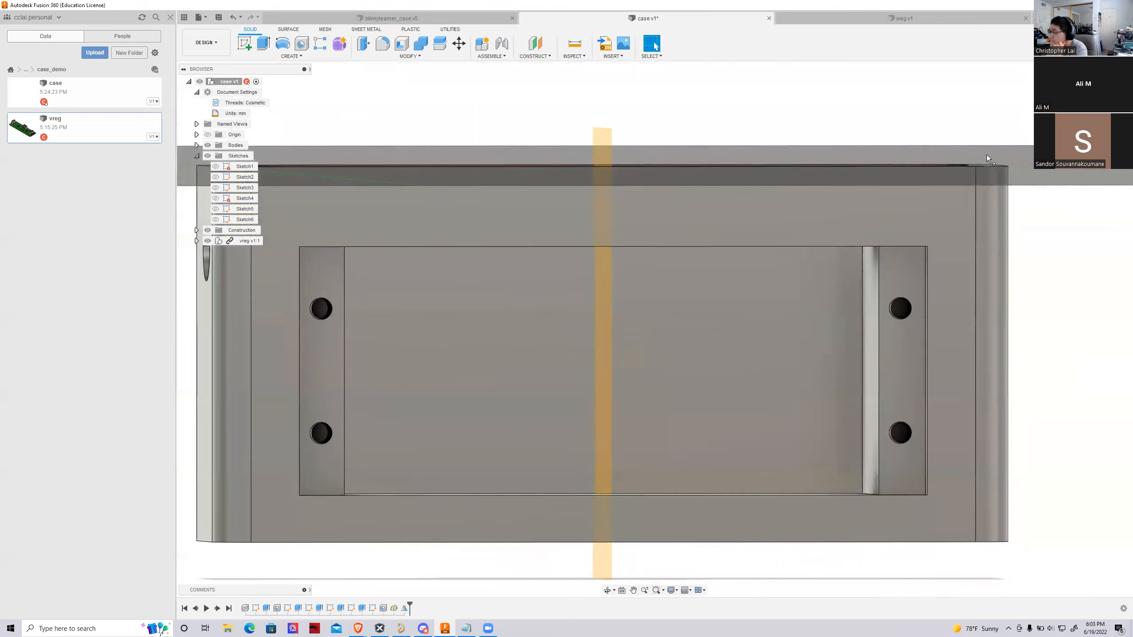
scroll(852, 257, down, 3)
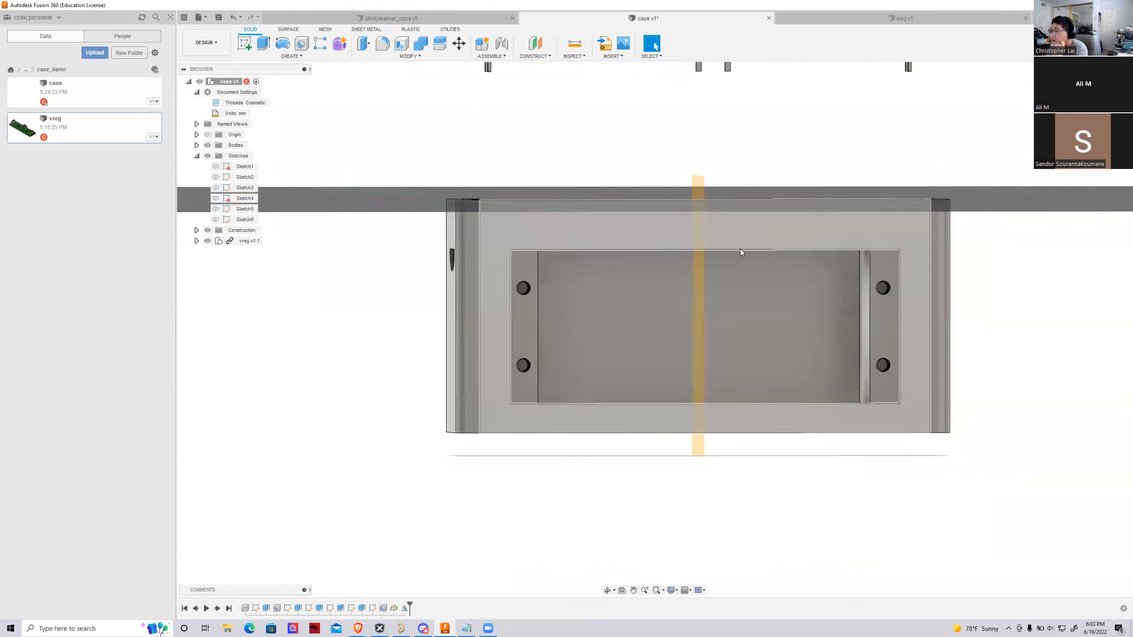
click(699, 319)
shift+middle_drag(698, 318, 731, 343)
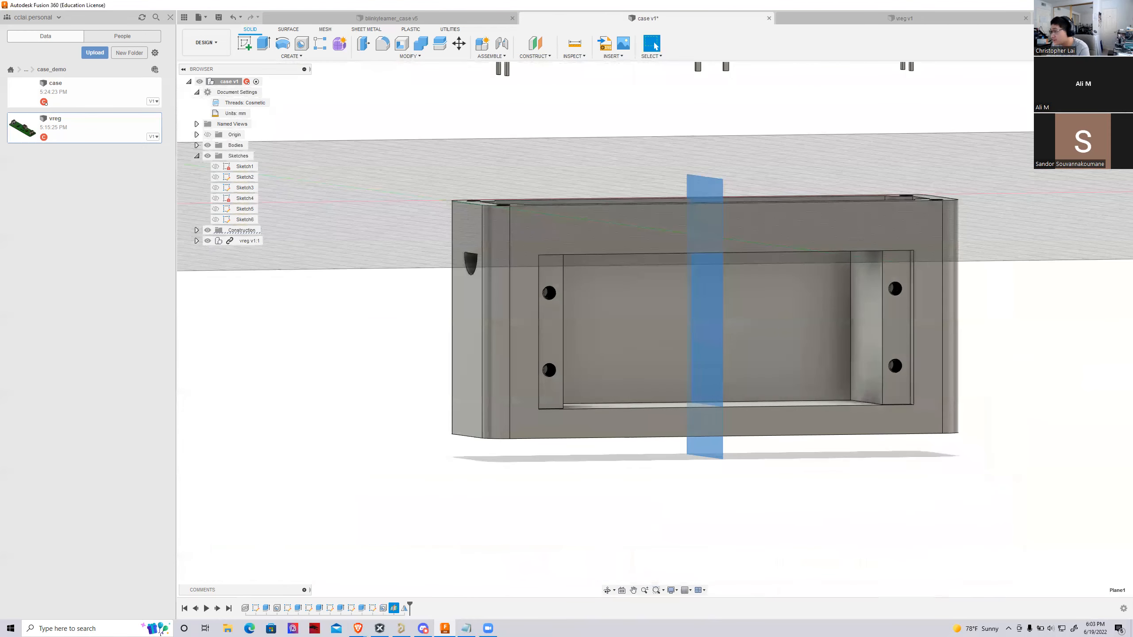
Hide the construction midplane that cuts through the middle of the case
key(v)
scroll(729, 297, down, 3)
scroll(729, 297, up, 4)
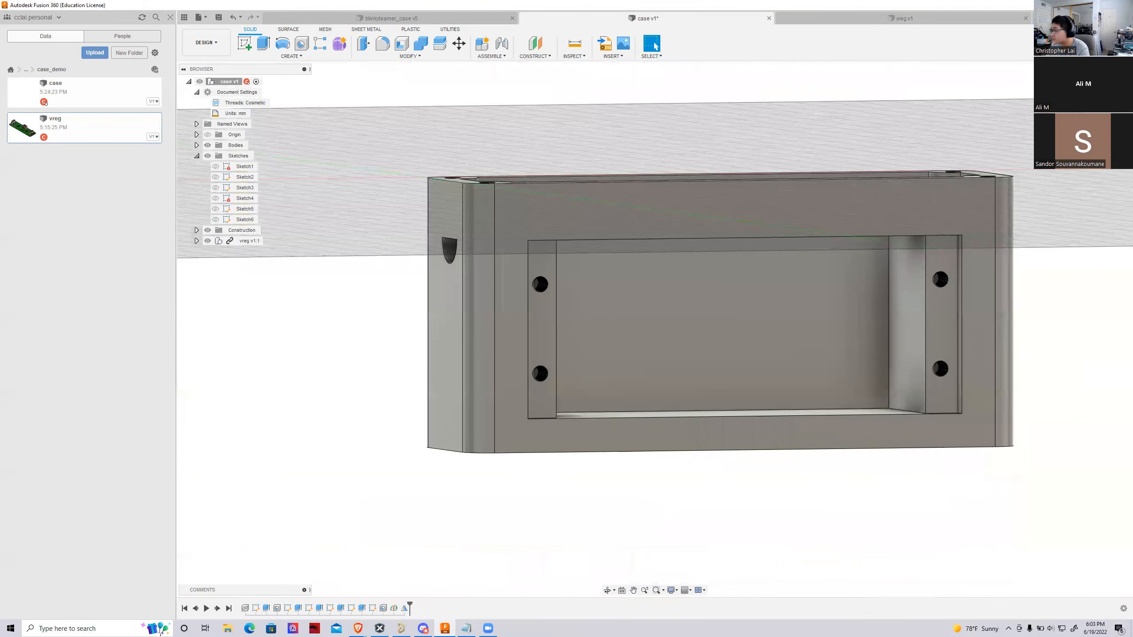
Examine the wire hole's placement in the end wall and the ledge screw holes from several angles
shift+middle_drag(1088, 218, 1019, 244)
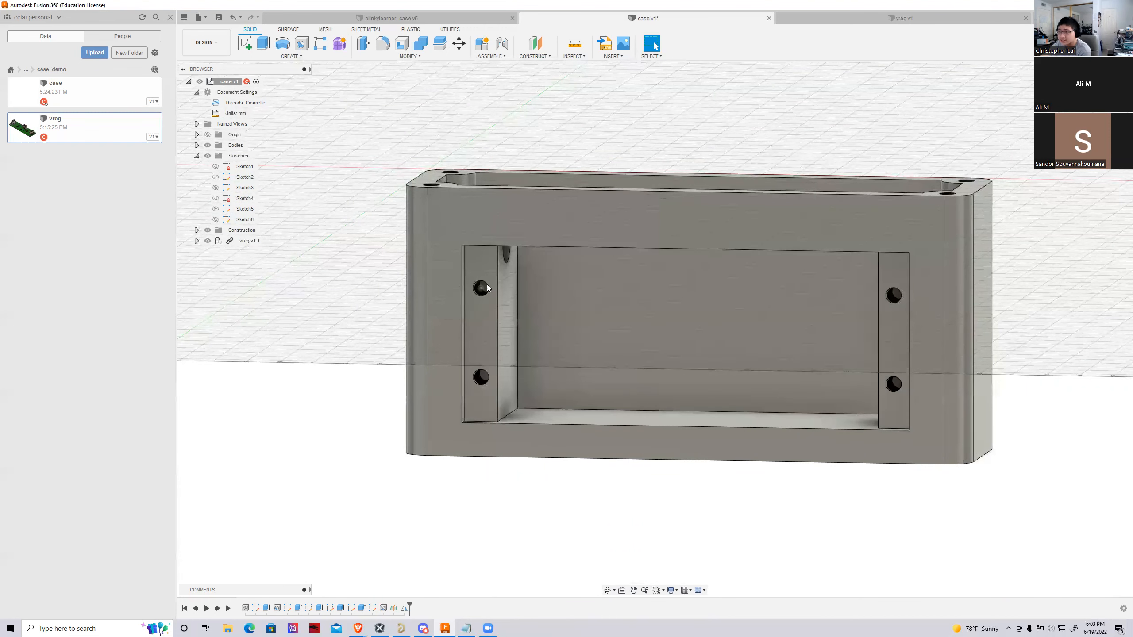
mouse_move(655, 329)
shift+middle_down()
mouse_move(637, 308)
mouse_move(585, 288)
mouse_move(515, 286)
mouse_move(614, 288)
mouse_move(608, 315)
mouse_move(575, 154)
shift+middle_up()
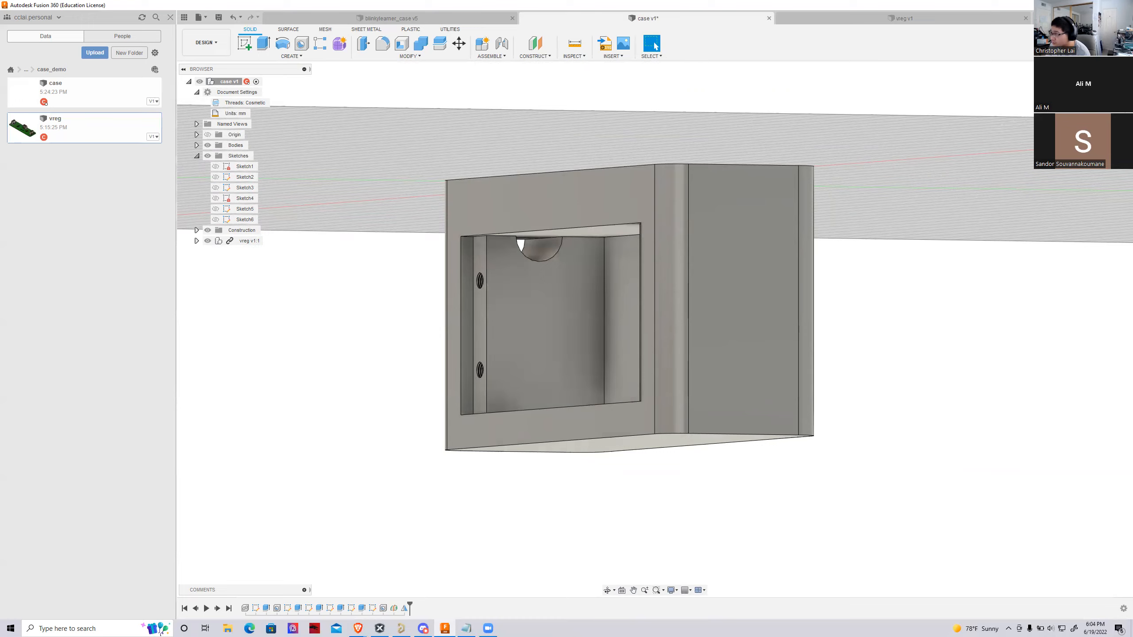
shift+middle_drag(655, 329, 905, 384)
shift+middle_drag(888, 258, 768, 236)
click(1097, 97)
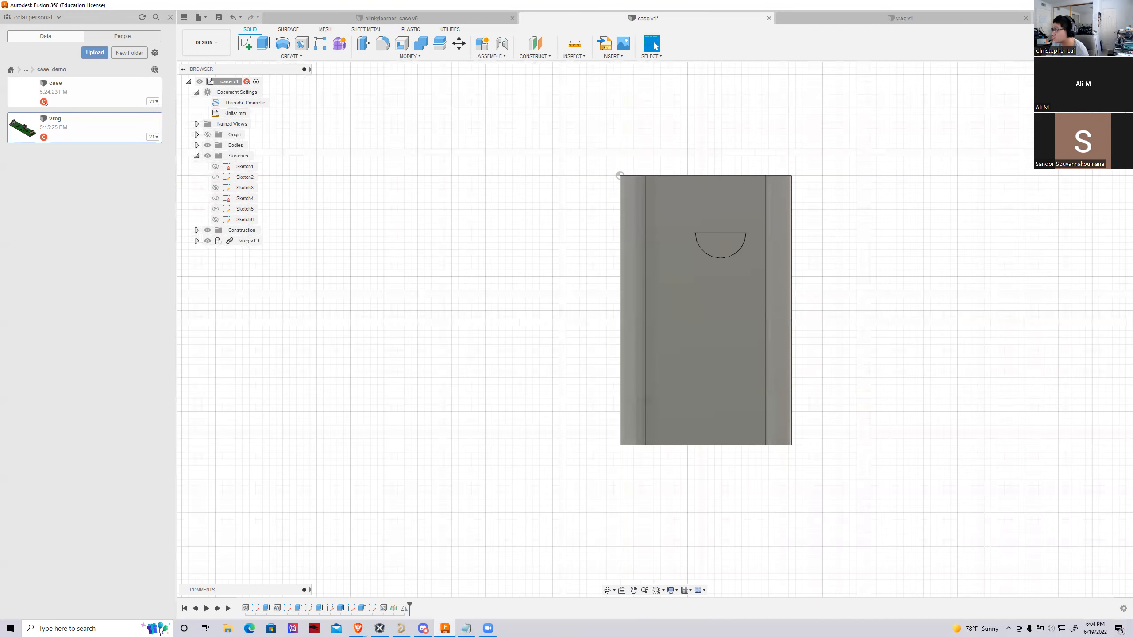
mouse_move(959, 223)
shift+middle_down()
mouse_move(768, 215)
mouse_move(645, 287)
mouse_move(640, 263)
mouse_move(799, 270)
shift+middle_up()
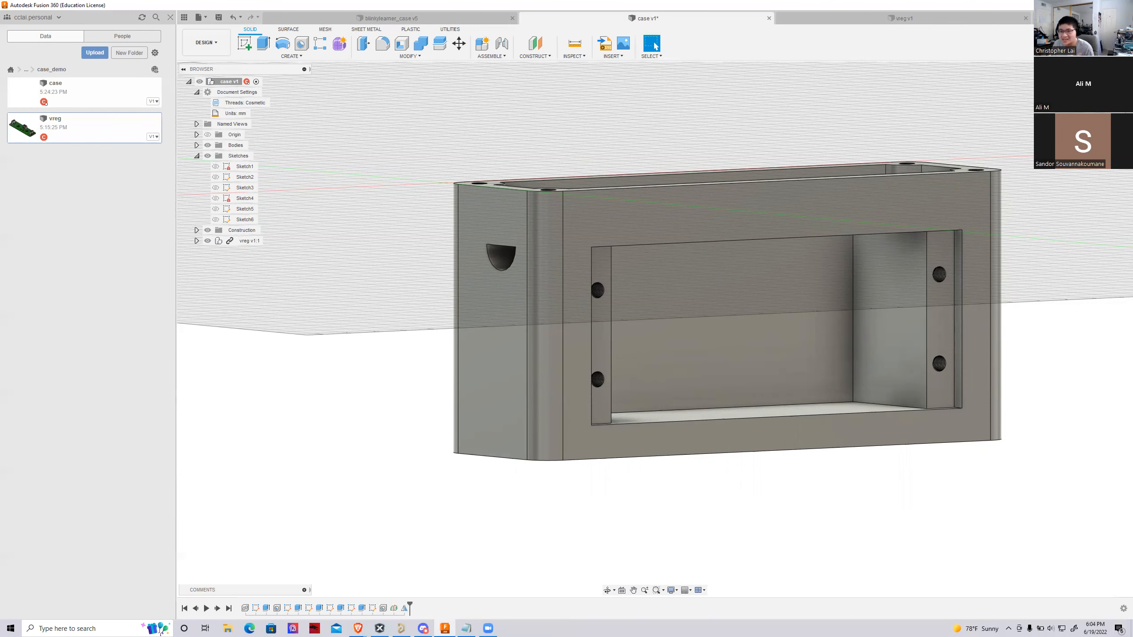
shift+middle_drag(723, 330, 526, 332)
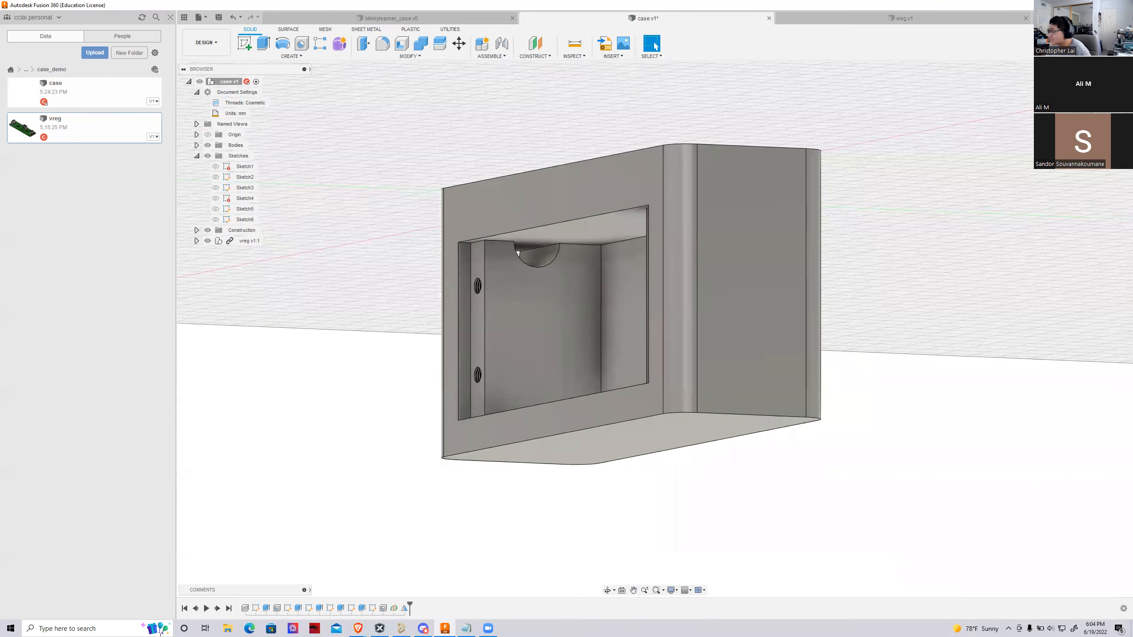
click(1101, 96)
shift+middle_drag(655, 330, 896, 234)
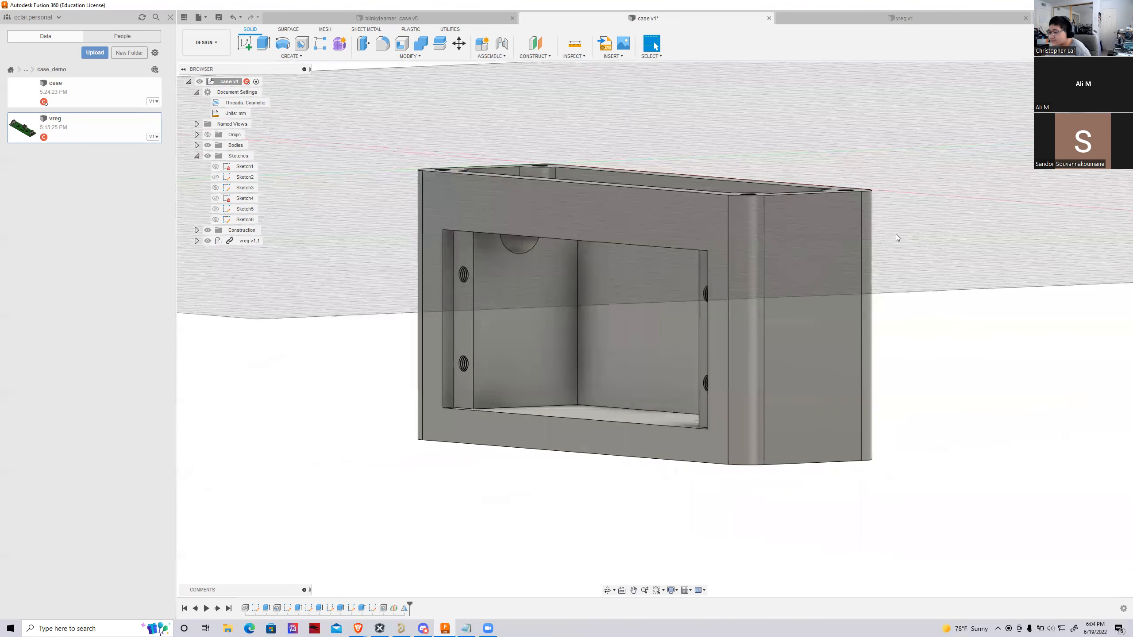
Open the wire-hole circle sketch for editing
click(340, 609)
click(350, 612)
click(332, 613)
double_click(333, 613)
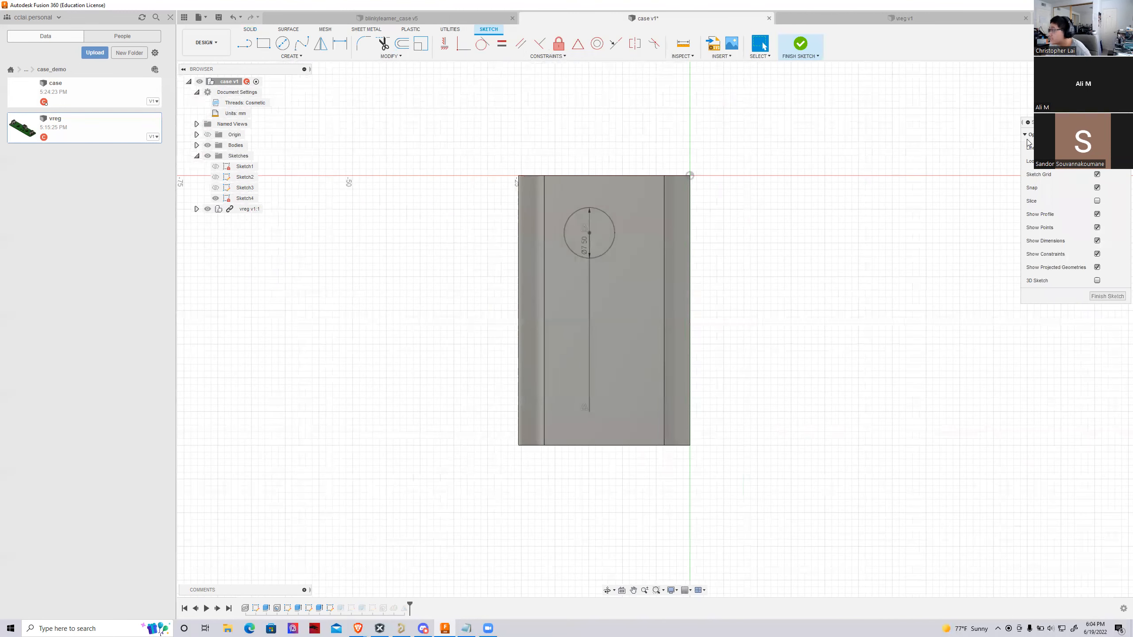
Measure the distance between the two long outer edges on the upper rim of the case
mouse_move(655, 329)
shift+middle_down()
mouse_move(758, 328)
mouse_move(778, 357)
shift+middle_up()
mouse_move(655, 329)
shift+middle_down()
mouse_move(633, 303)
mouse_move(606, 218)
shift+middle_up()
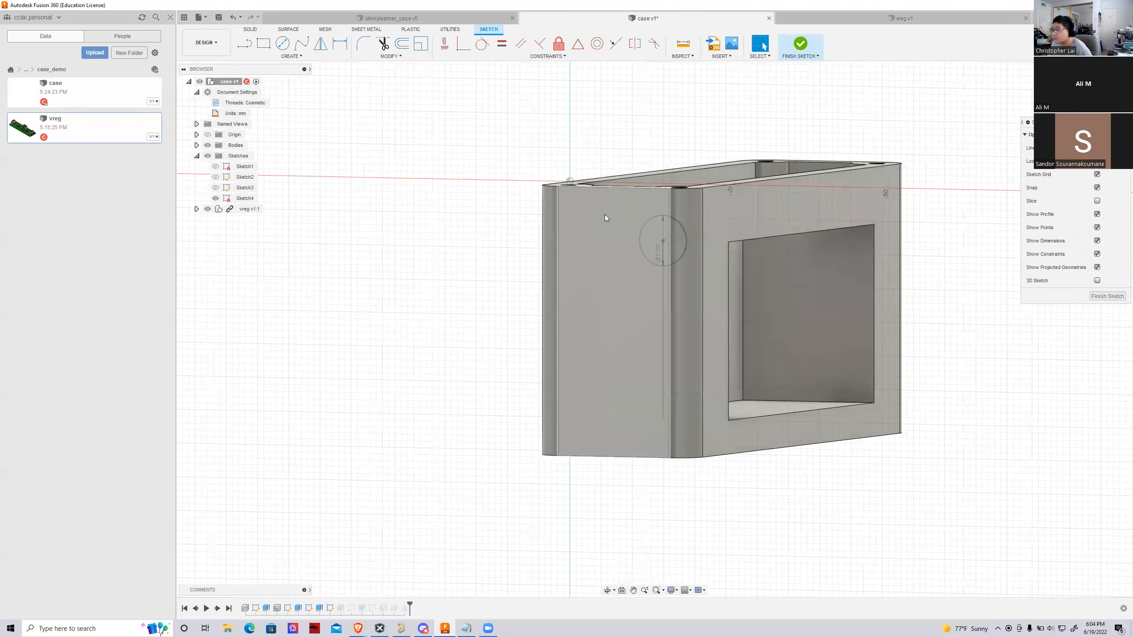
mouse_move(655, 330)
shift+middle_down()
mouse_move(759, 321)
mouse_move(767, 304)
mouse_move(696, 312)
mouse_move(730, 287)
shift+middle_up()
key(i)
click(733, 280)
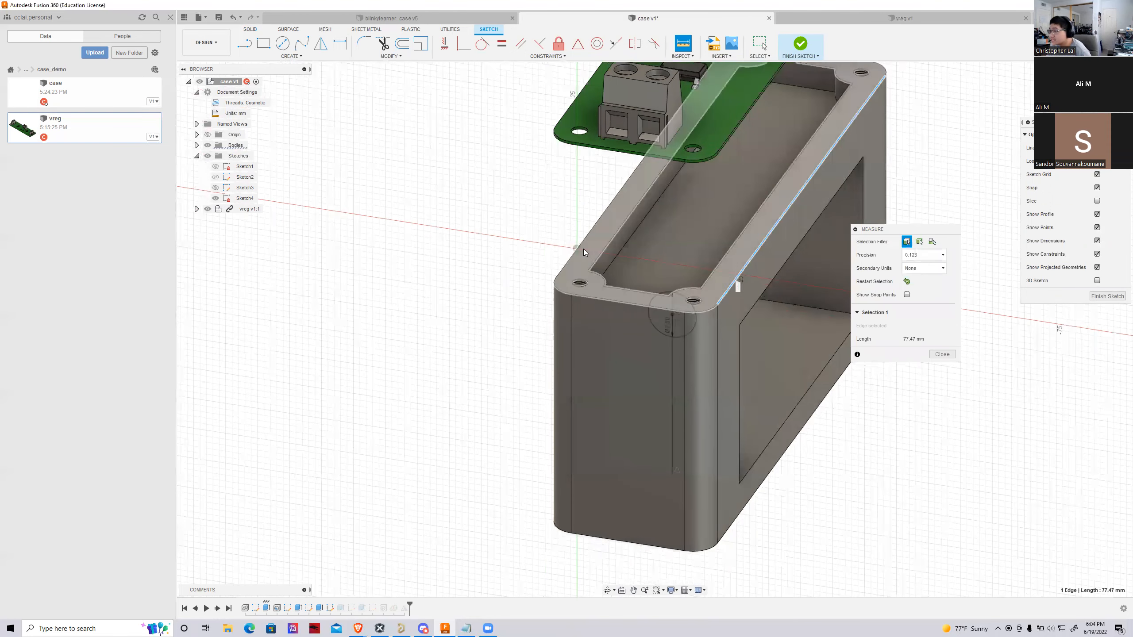
click(578, 244)
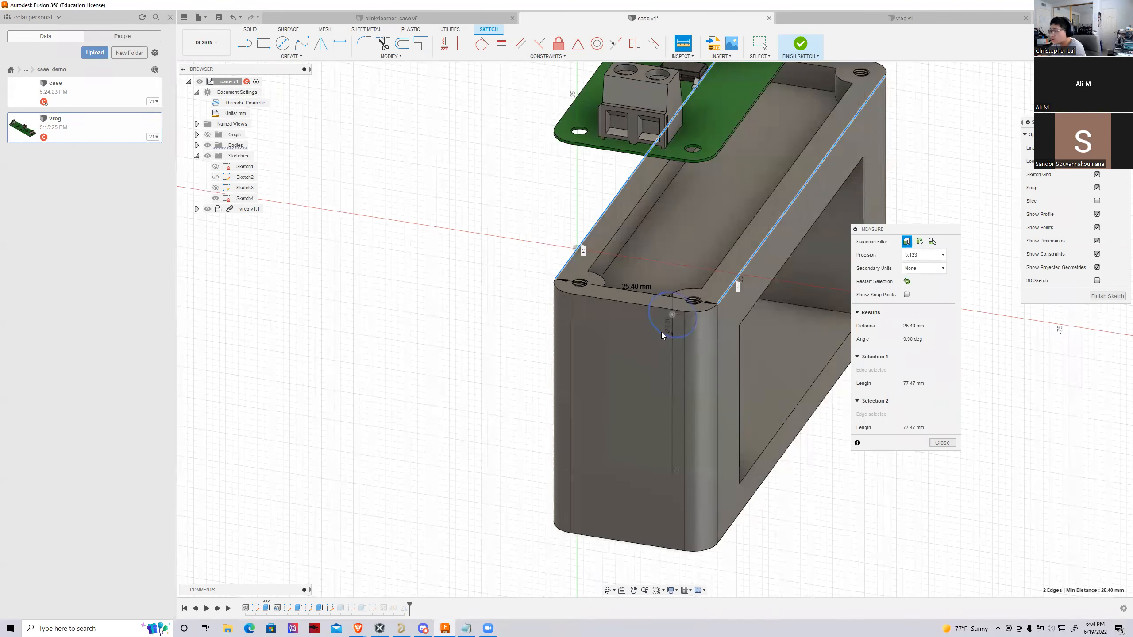
Try to dimension the wire-hole circle's centre from the vertical edge of the battery compartment opening
shift+middle_drag(694, 308, 459, 228)
scroll(460, 228, up, 3)
scroll(558, 262, up, 2)
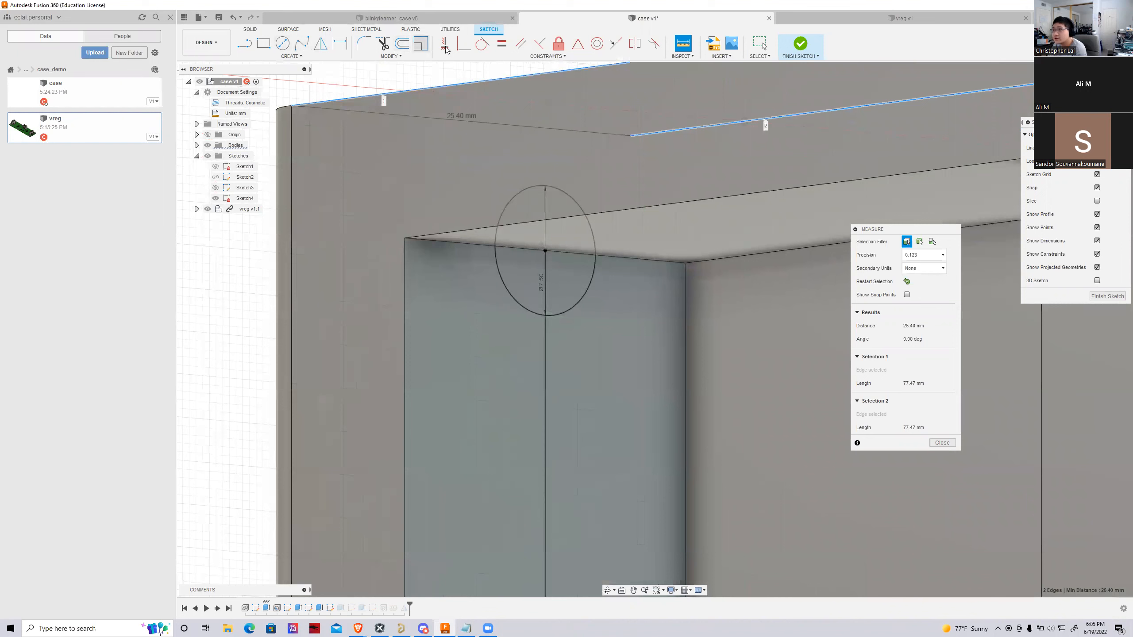
click(341, 45)
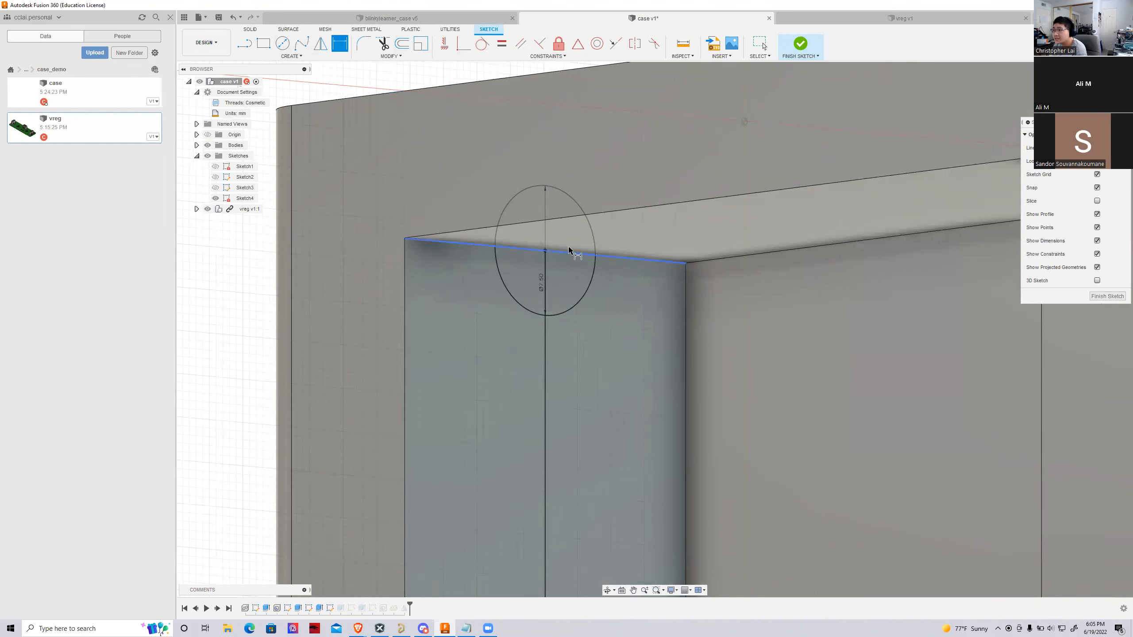
click(544, 252)
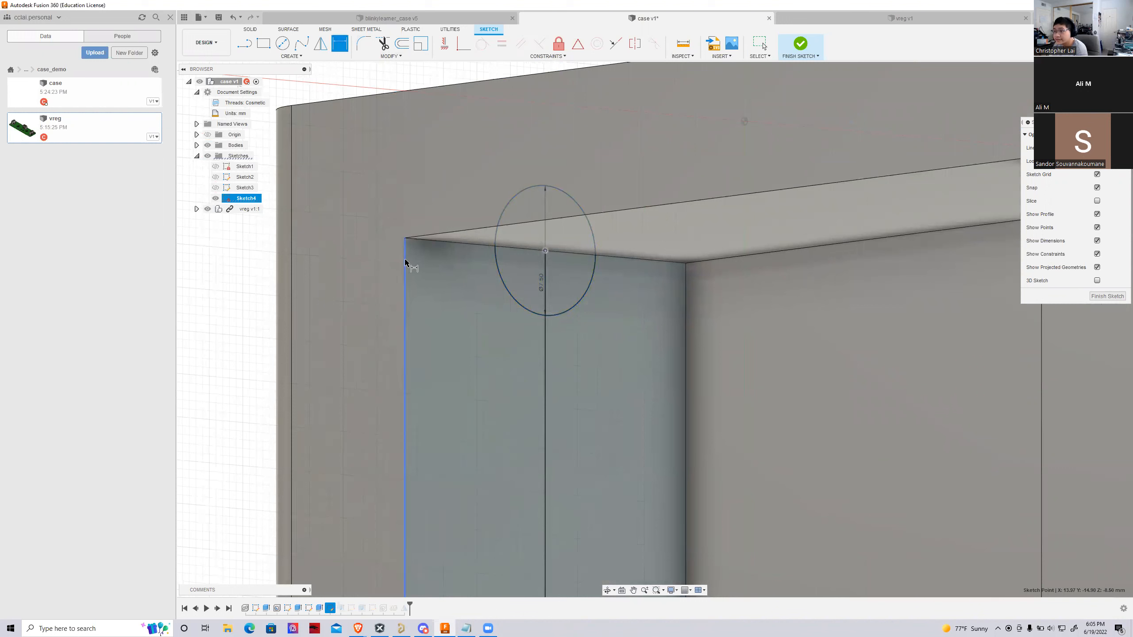
click(456, 288)
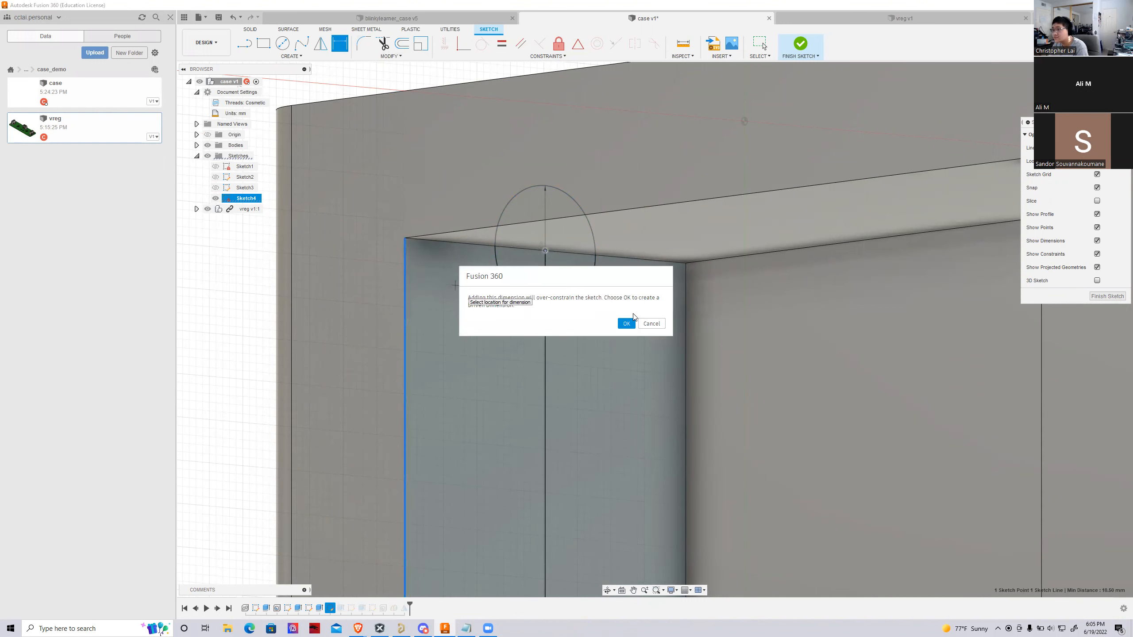
click(650, 324)
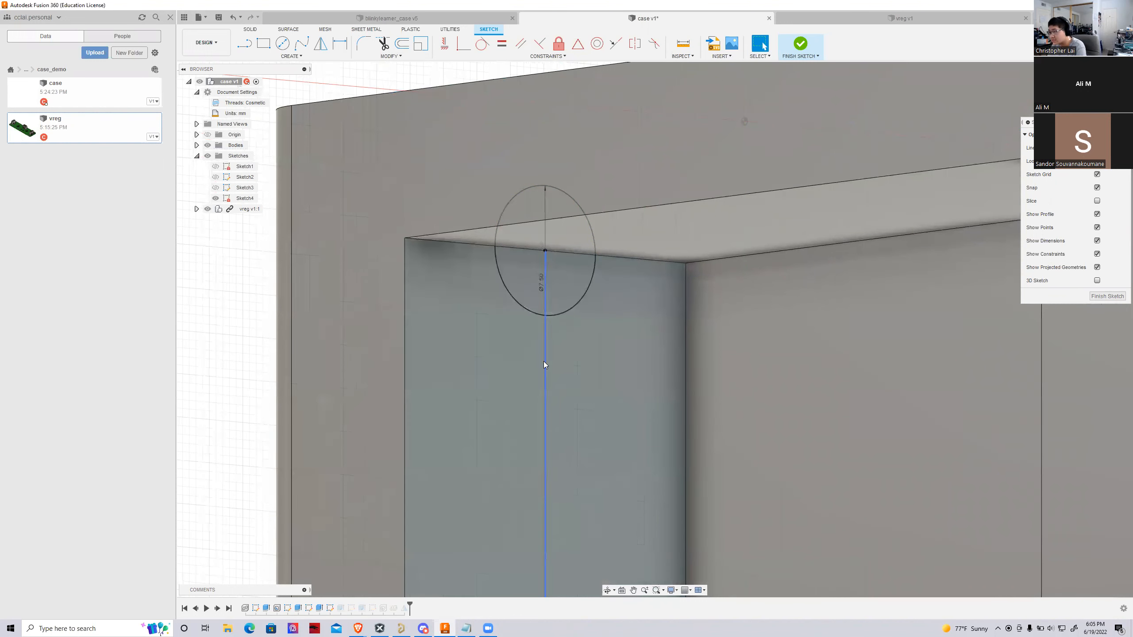
Delete the vertical line from the circle's centre, dimension the centre 12.7 mm from the compartment opening's vertical edge, and finish the sketch
click(543, 362)
key(Delete)
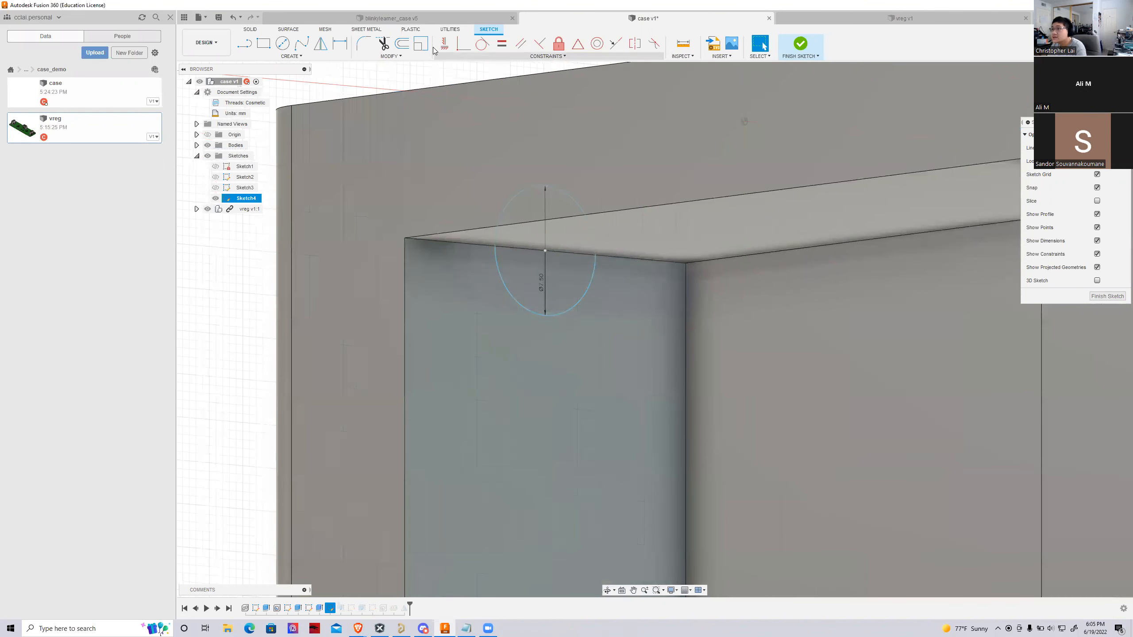
click(340, 43)
click(545, 252)
click(404, 252)
click(468, 300)
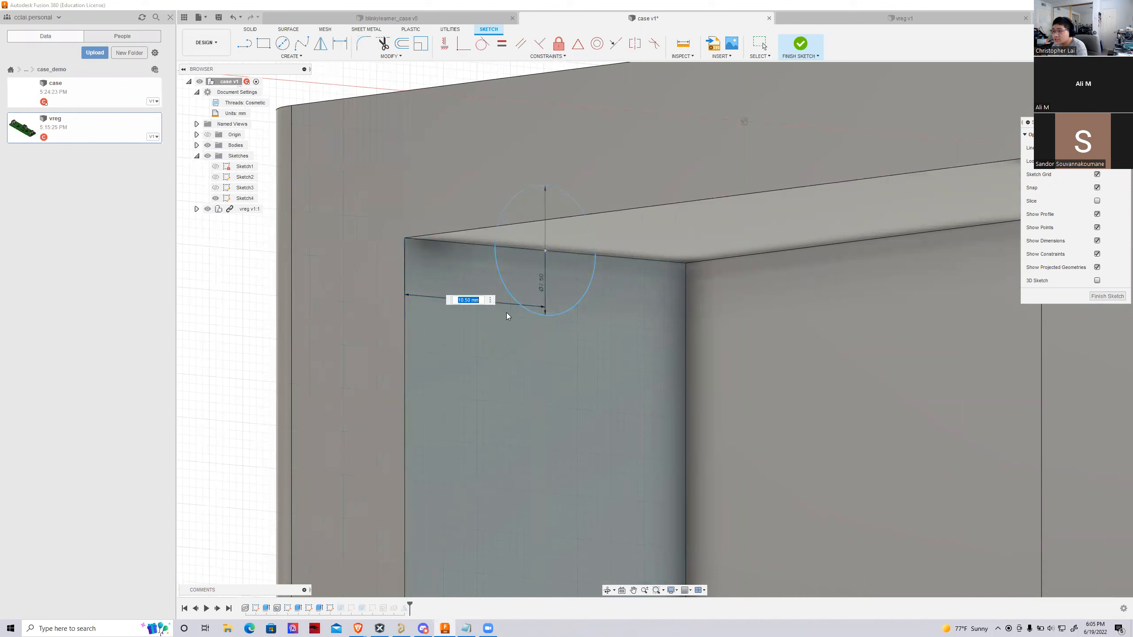
text(12.7)
key(Return)
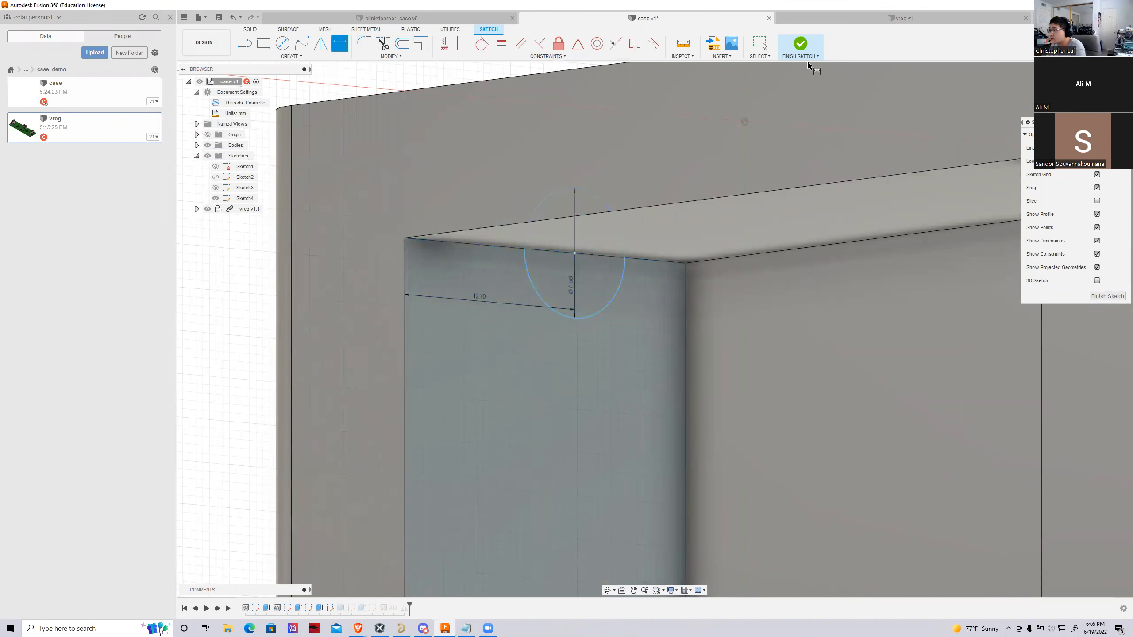
click(801, 43)
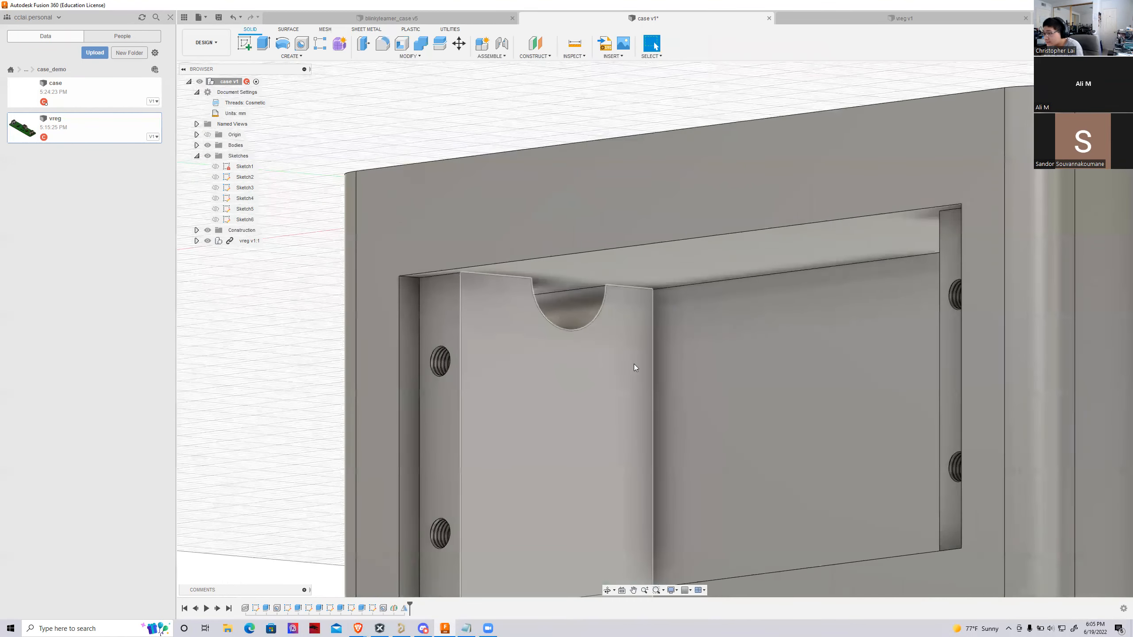
Inspect the repositioned wire hole from inside and outside, and view the battery compartment opening straight on
scroll(629, 355, down, 3)
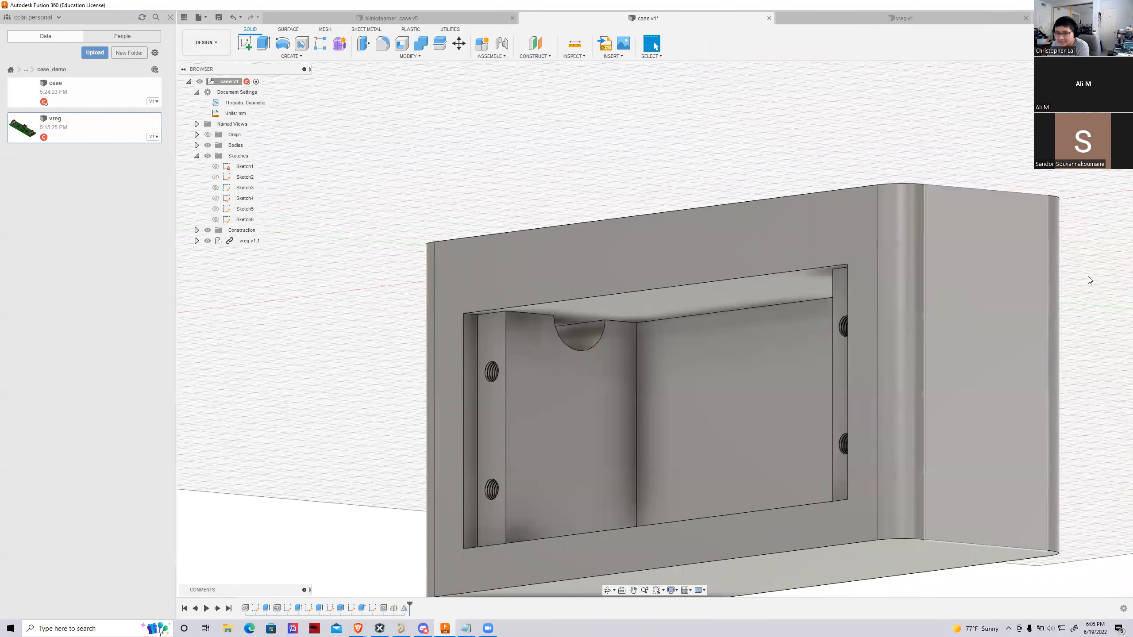
mouse_move(655, 329)
shift+middle_down()
mouse_move(776, 393)
mouse_move(892, 415)
mouse_move(960, 353)
mouse_move(915, 317)
mouse_move(861, 395)
shift+middle_up()
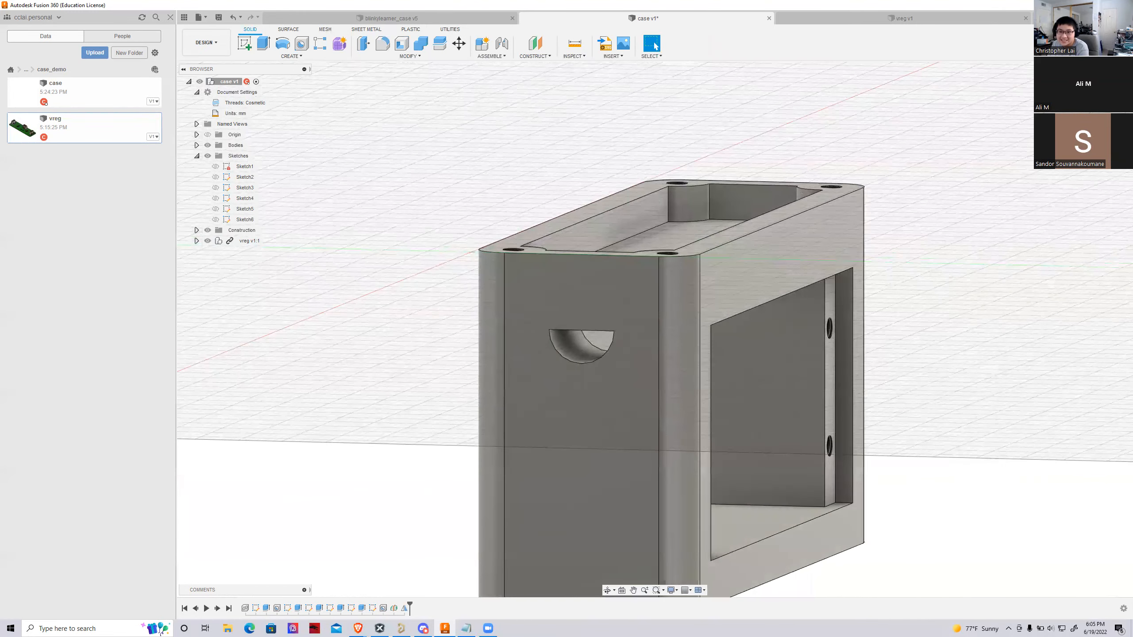
scroll(477, 279, down, 3)
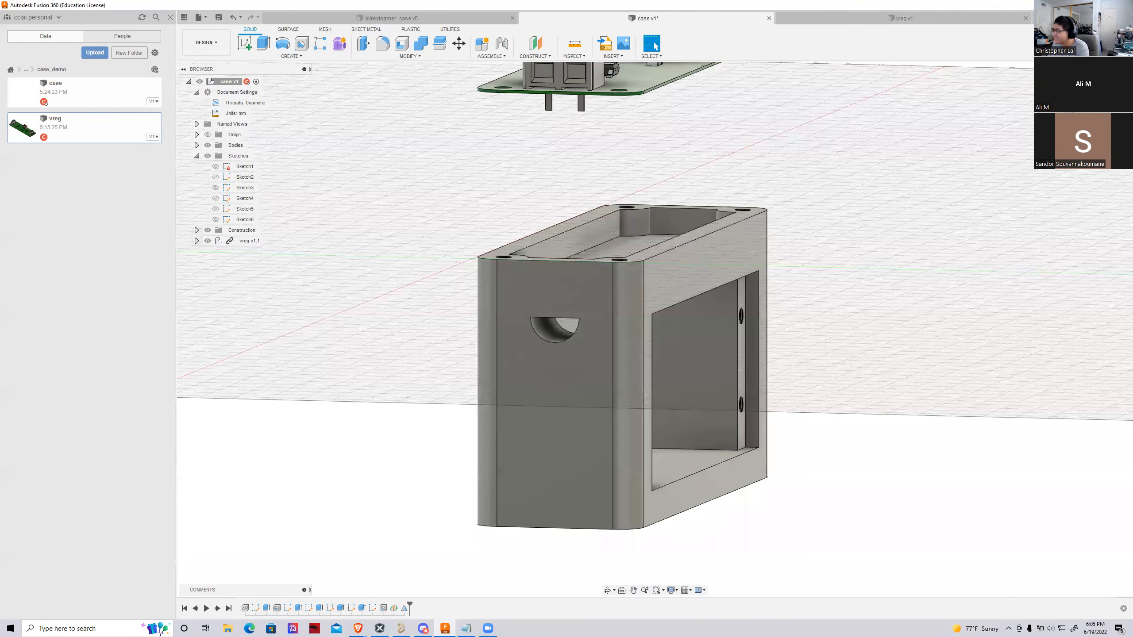
mouse_move(654, 329)
shift+middle_down()
mouse_move(731, 324)
mouse_move(753, 281)
mouse_move(758, 393)
shift+middle_up()
scroll(476, 361, down, 3)
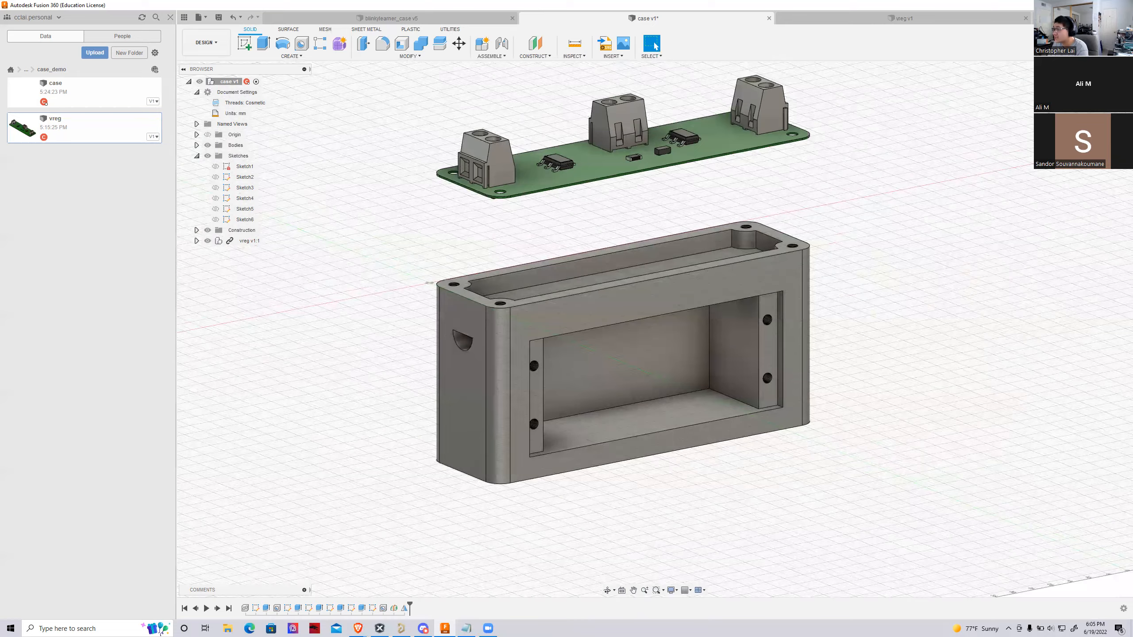
click(1099, 99)
scroll(535, 341, up, 2)
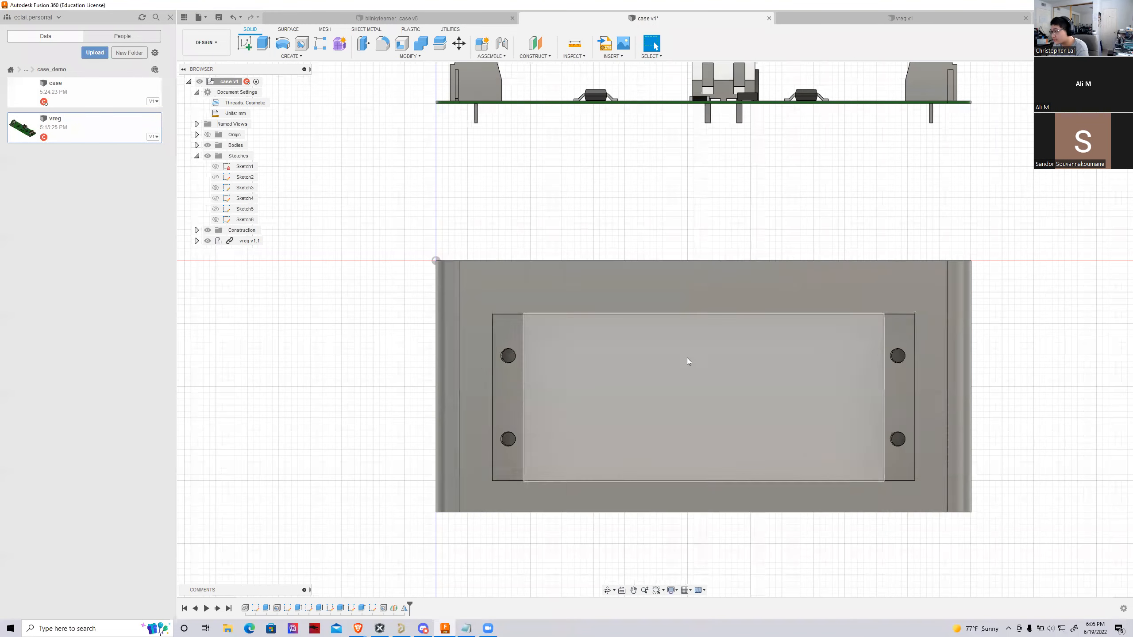
scroll(687, 359, down, 2)
Construct an offset plane 5 mm outward from the case face that surrounds the battery compartment opening
shift+middle_drag(655, 329, 590, 355)
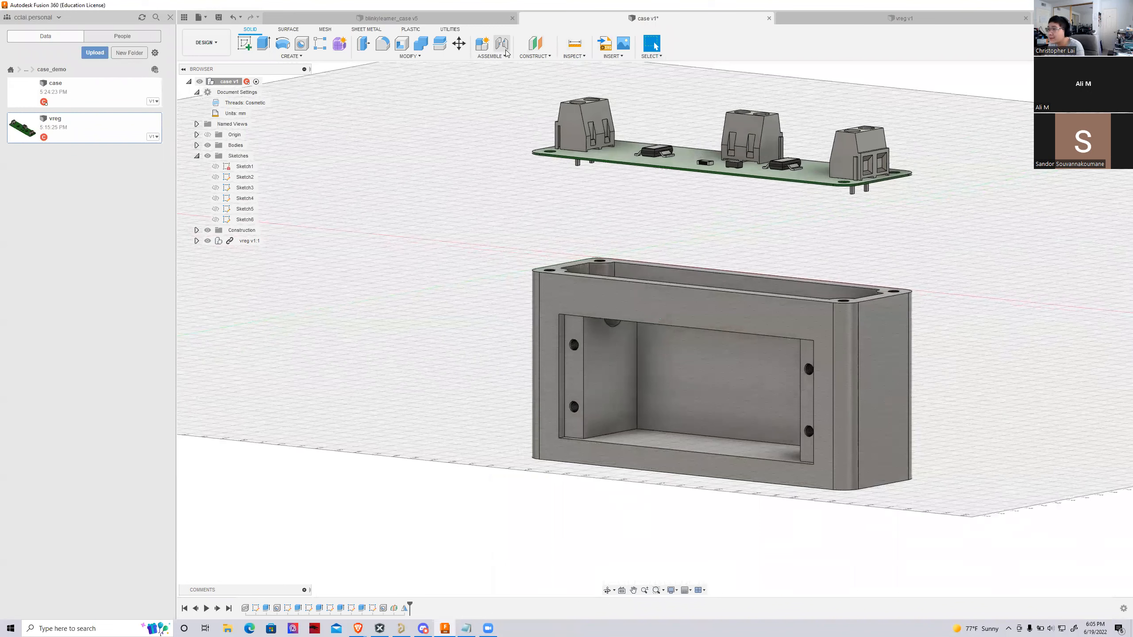
click(535, 43)
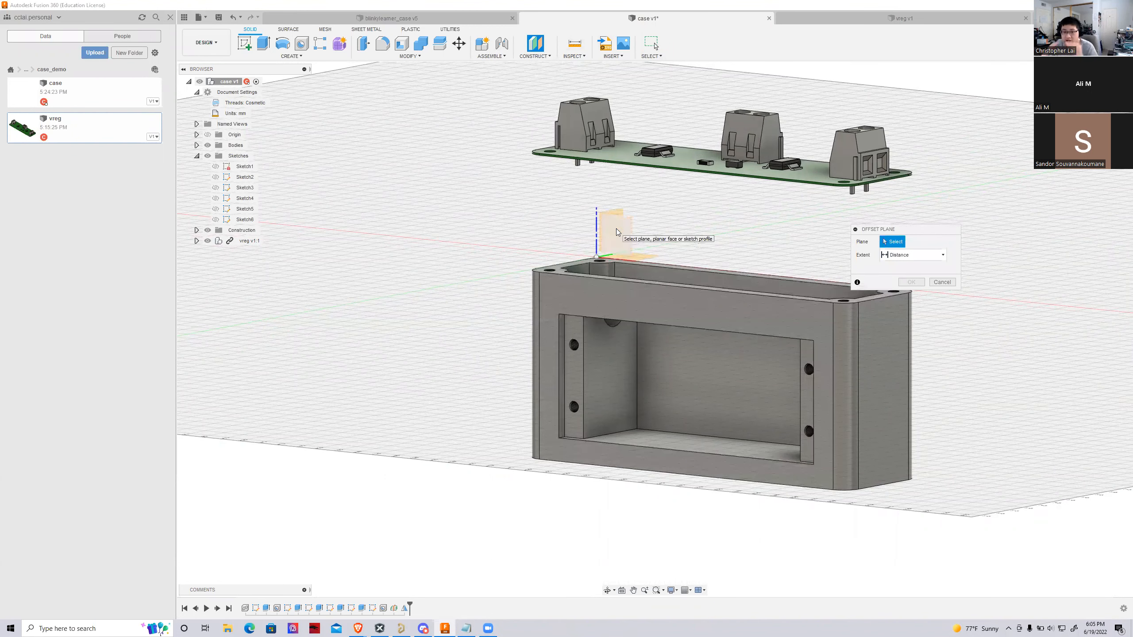
click(571, 290)
drag(679, 328, 667, 331)
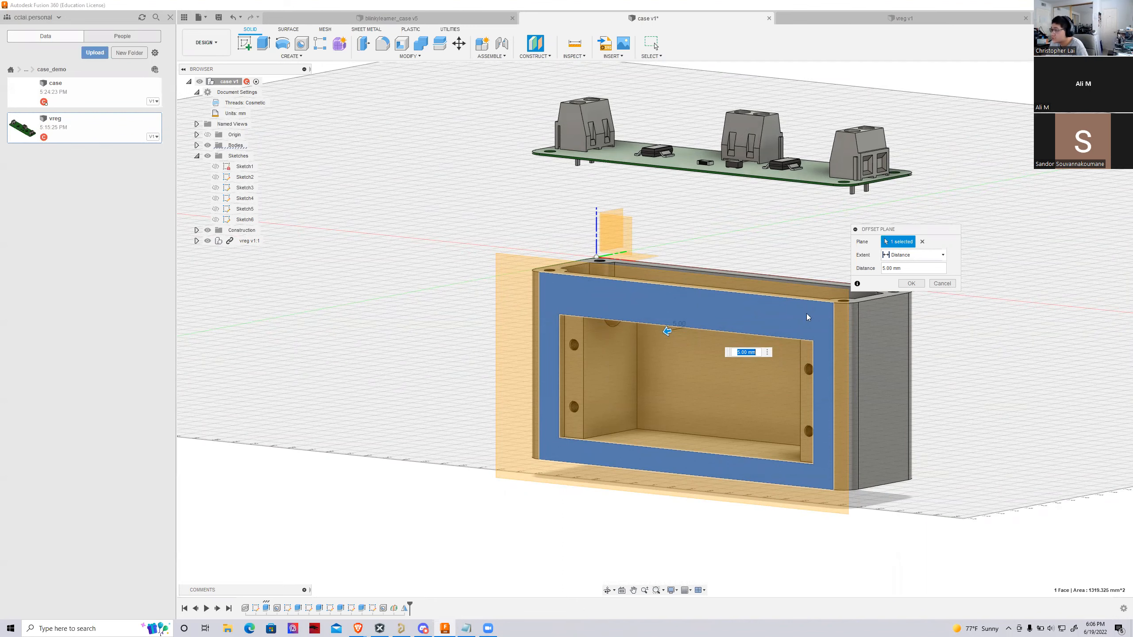
mouse_move(806, 314)
shift+middle_down()
mouse_move(732, 336)
mouse_move(669, 326)
mouse_move(643, 296)
shift+middle_up()
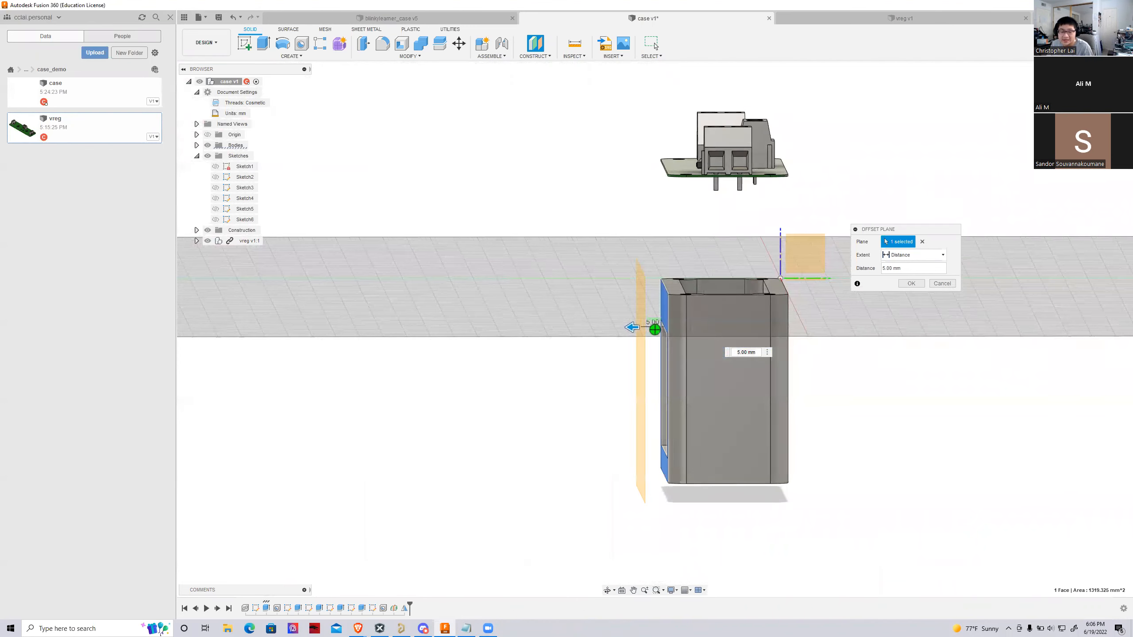
shift+middle_drag(914, 192, 999, 277)
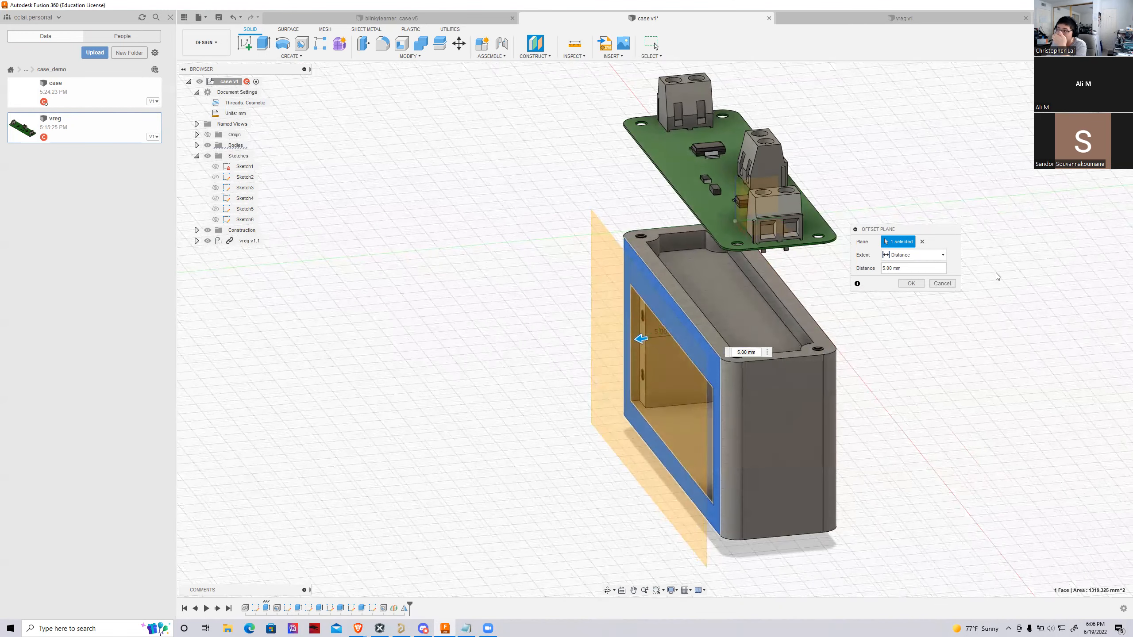
click(913, 284)
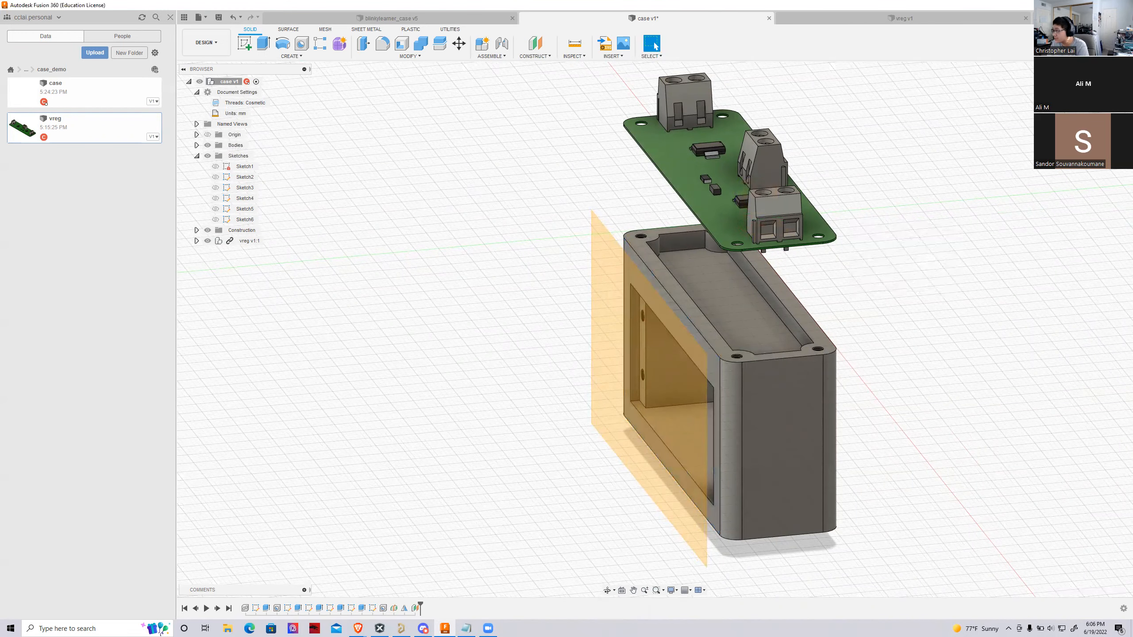
Start a sketch on the offset plane and project the case face around the battery opening into it, with the projection linked
shift+middle_drag(655, 330, 693, 325)
click(686, 324)
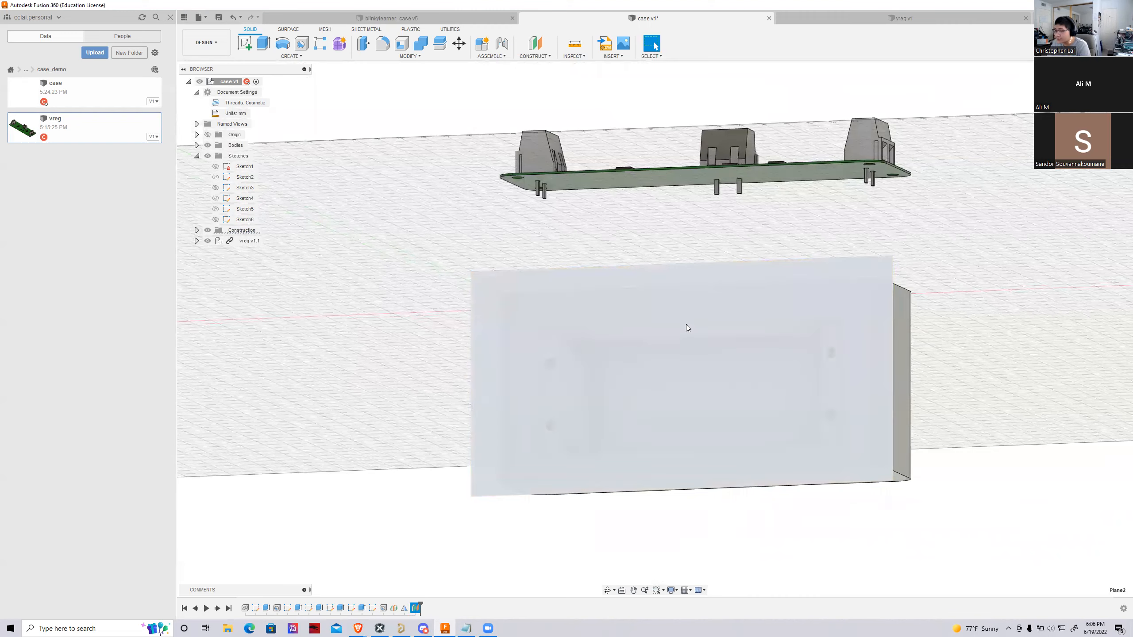
key(p)
scroll(651, 414, up, 1)
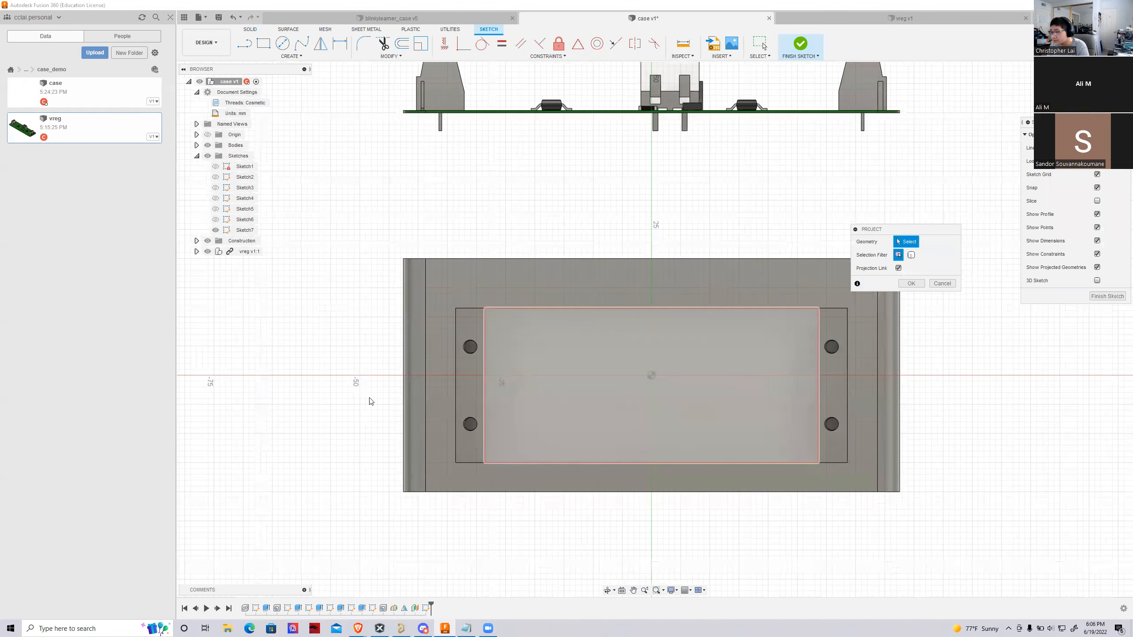
drag(885, 234, 919, 246)
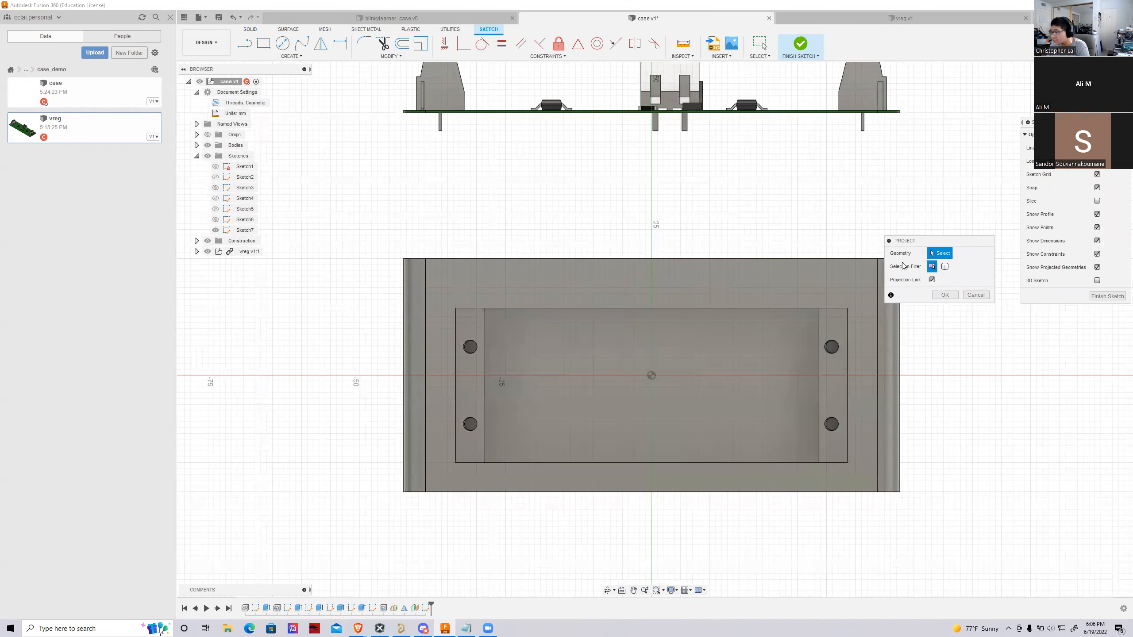
click(858, 312)
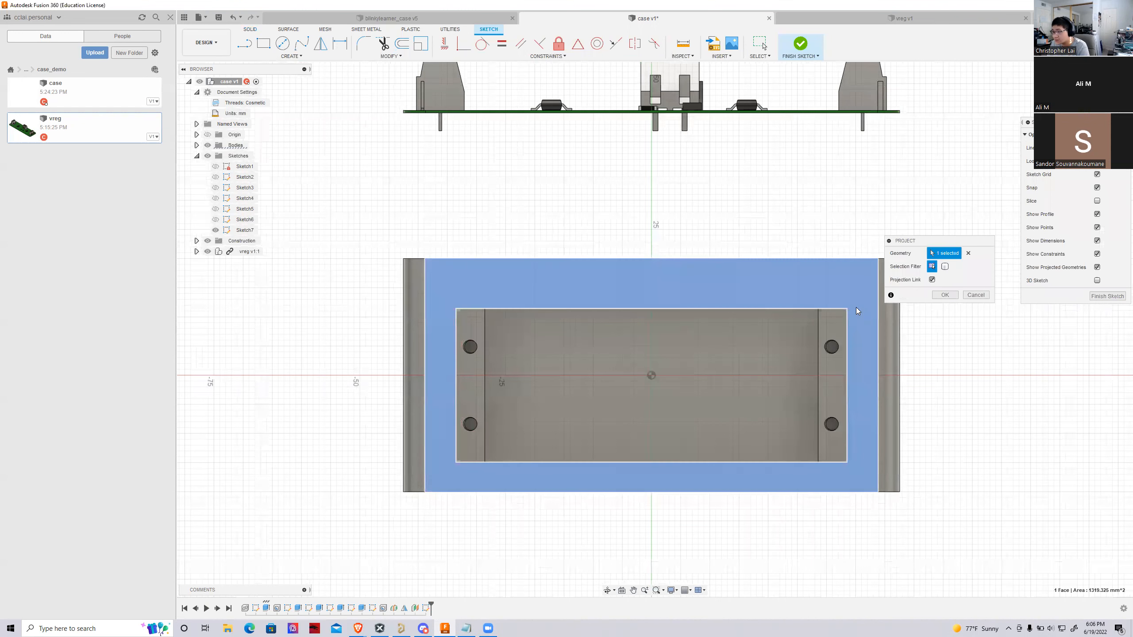
click(945, 295)
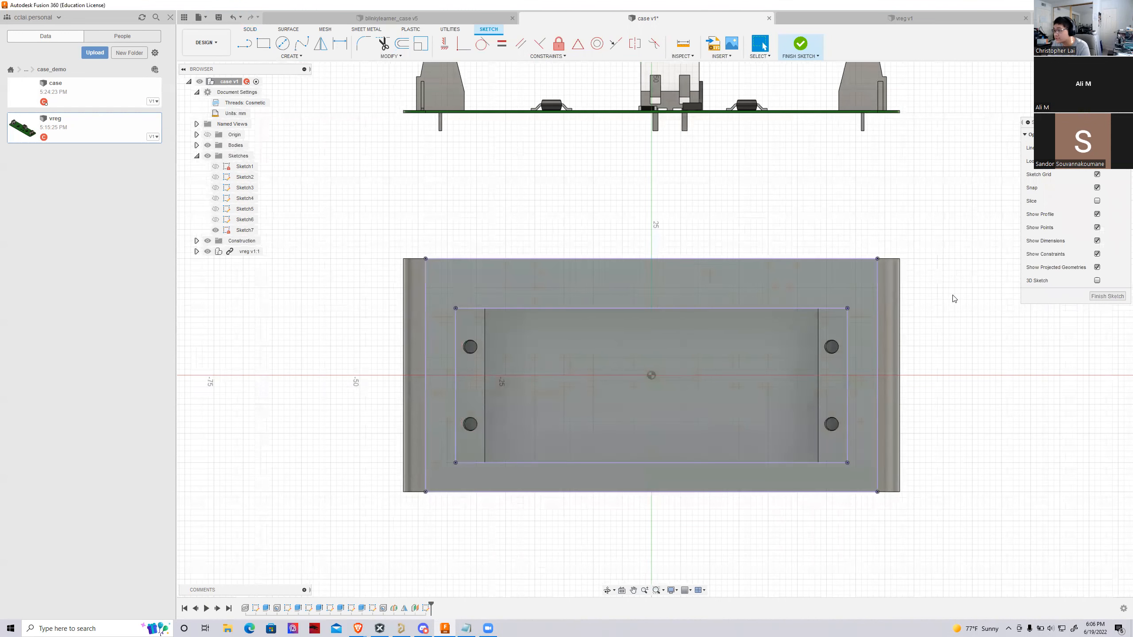
scroll(885, 304, up, 2)
scroll(816, 324, down, 2)
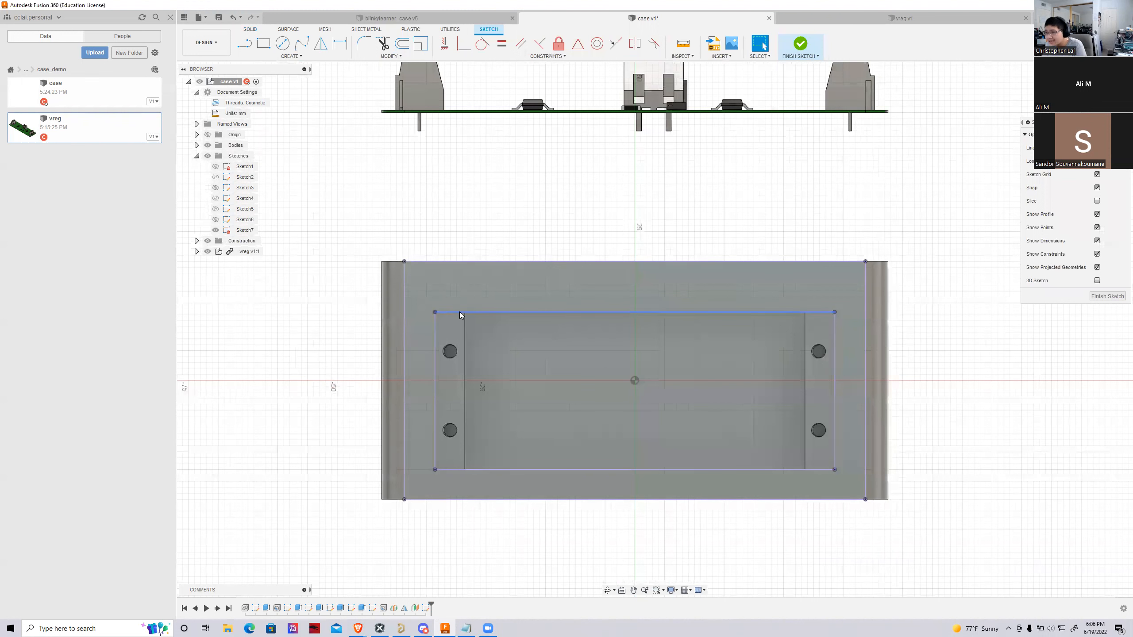
click(481, 335)
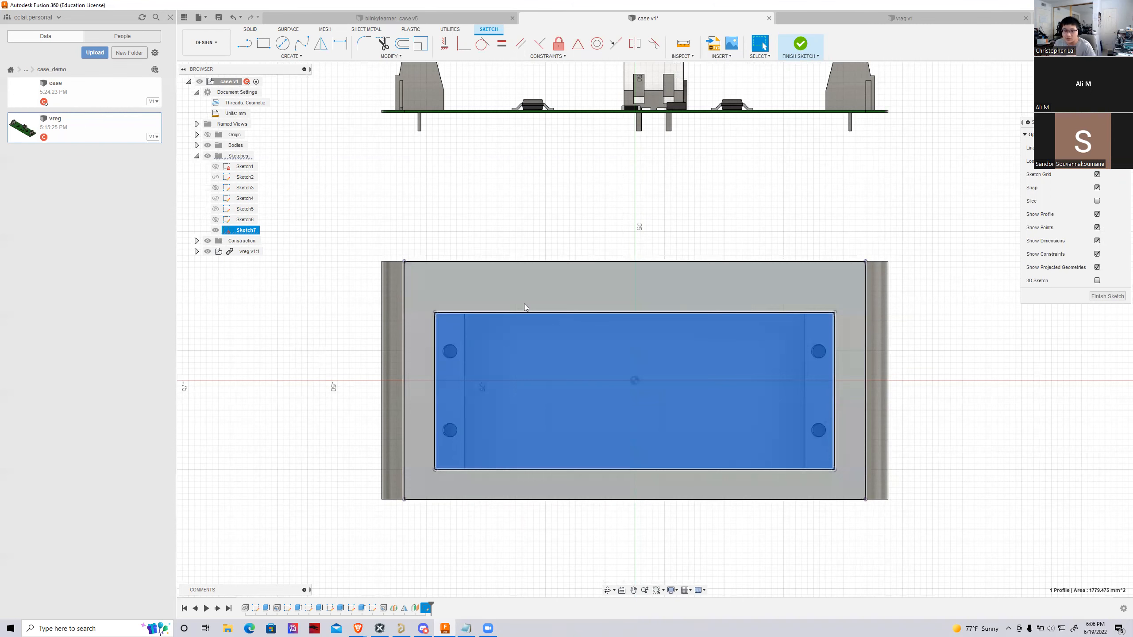
click(361, 172)
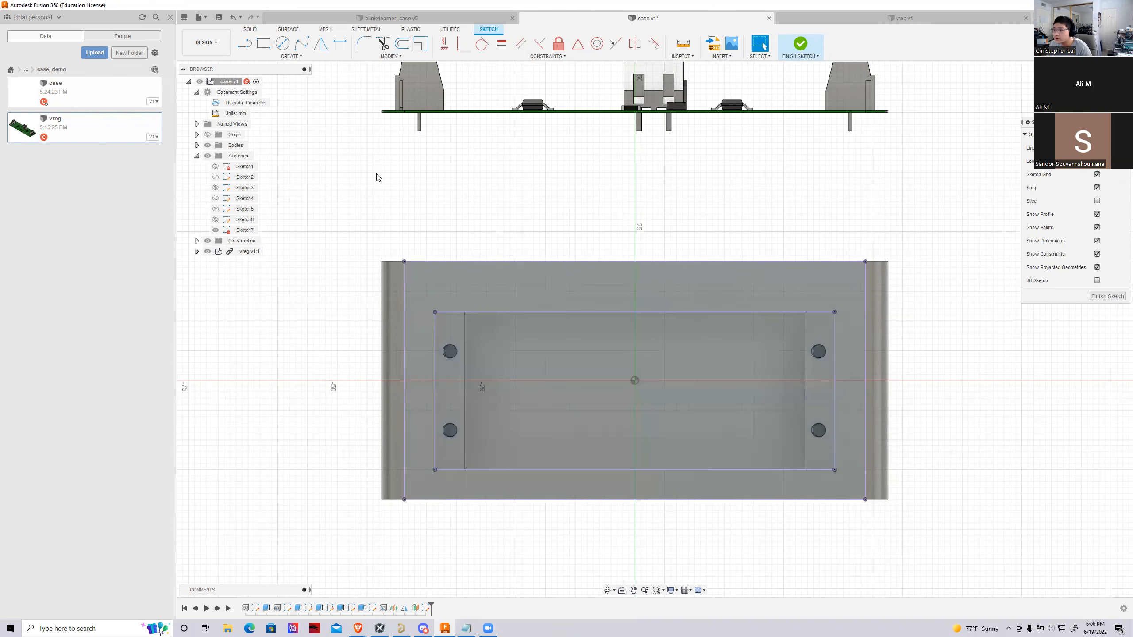
Offset the projected outline of the battery compartment opening 0.5 mm inward and finish the sketch
scroll(490, 336, up, 2)
scroll(321, 213, down, 3)
scroll(467, 338, up, 3)
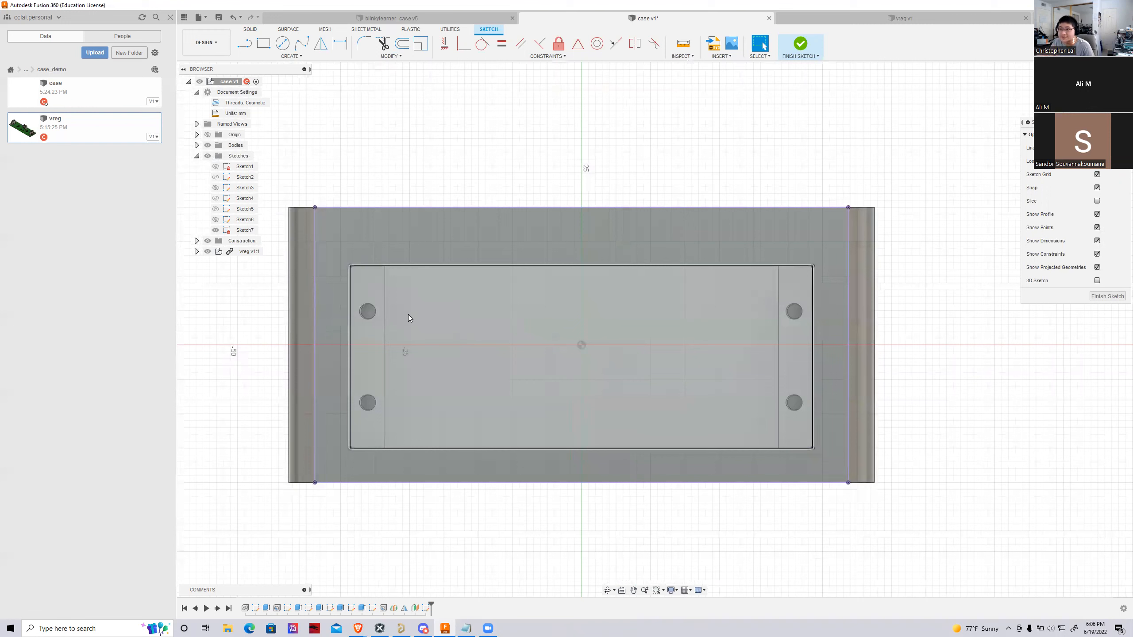
click(401, 43)
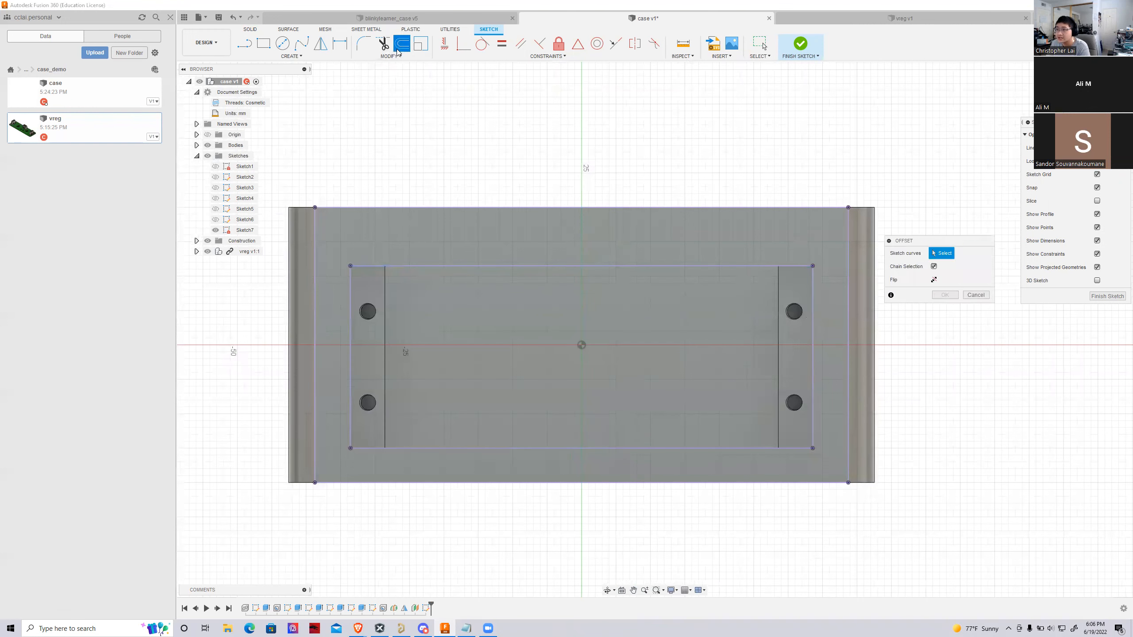
click(418, 266)
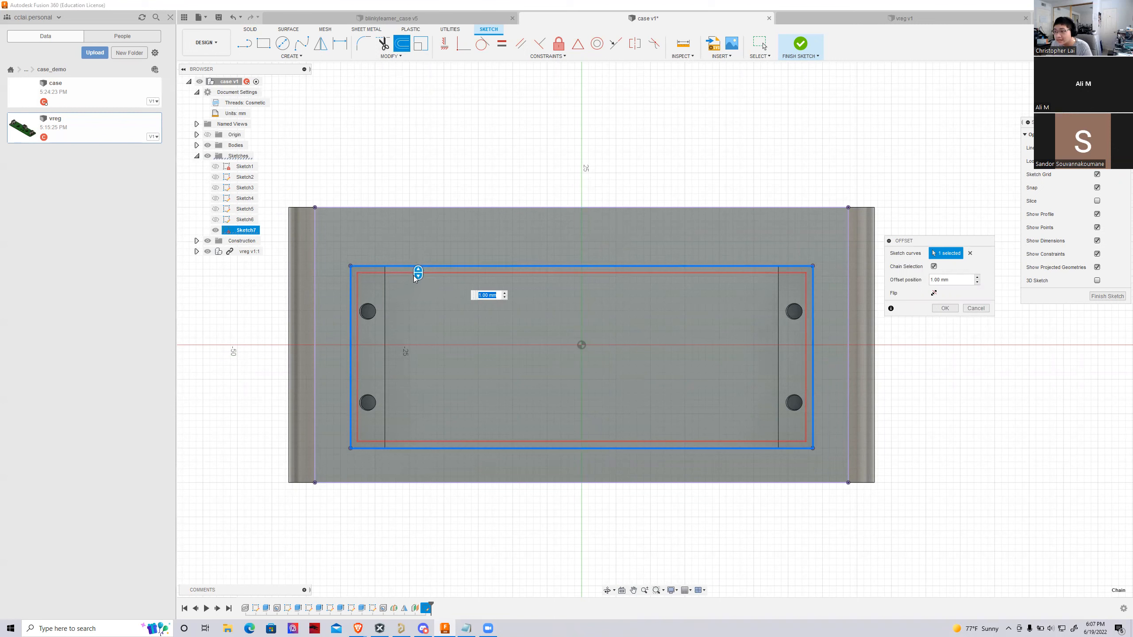
drag(418, 272, 418, 270)
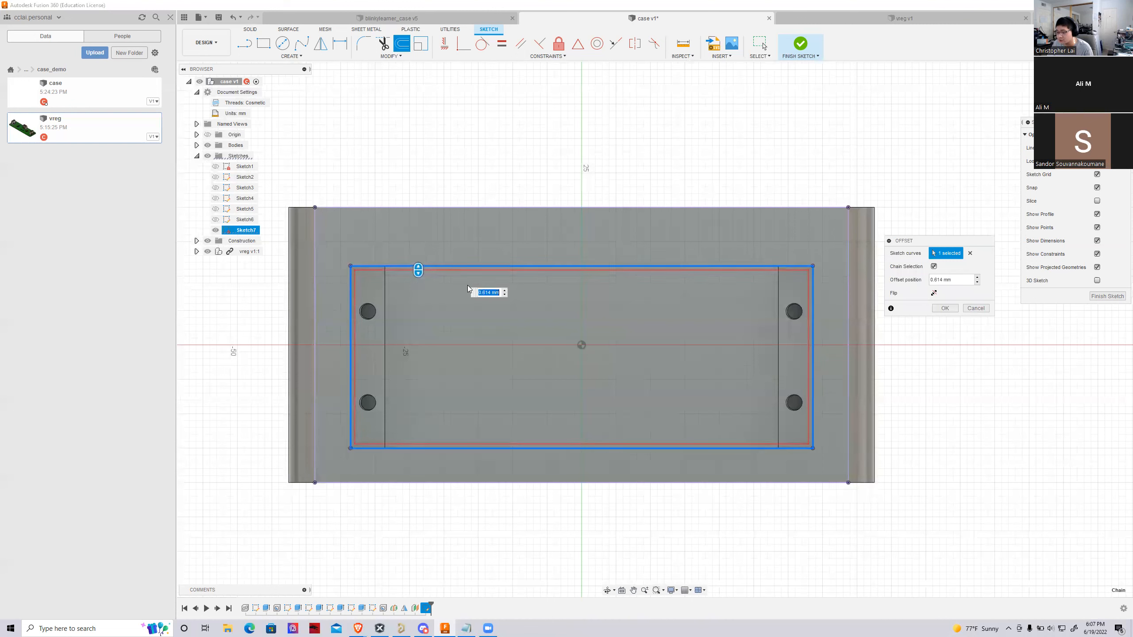
text(.5)
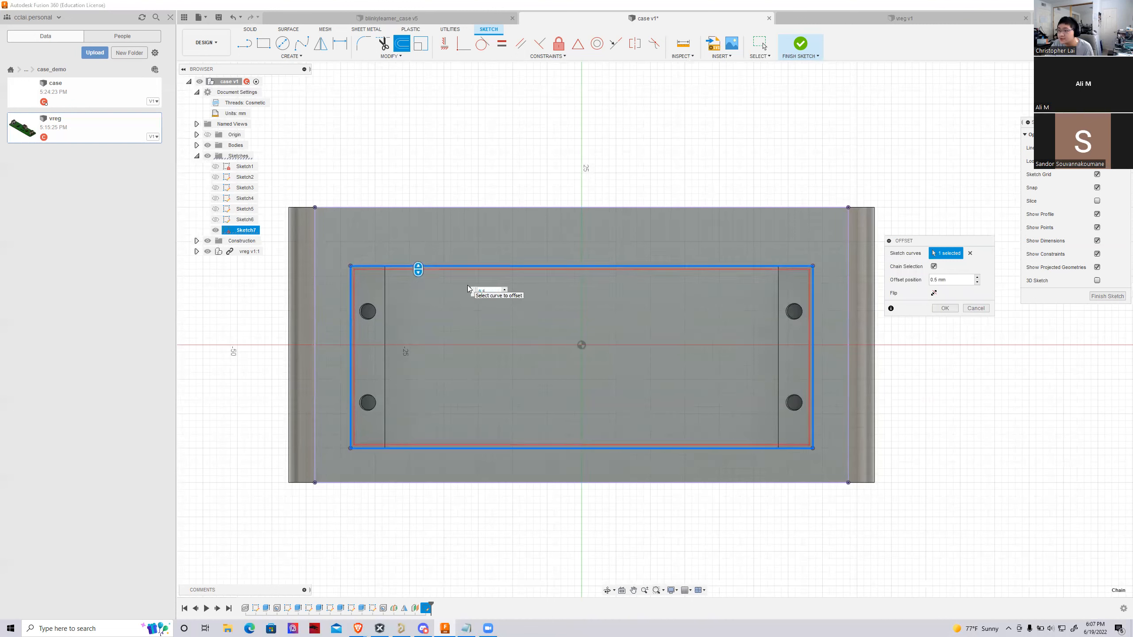
key(Return)
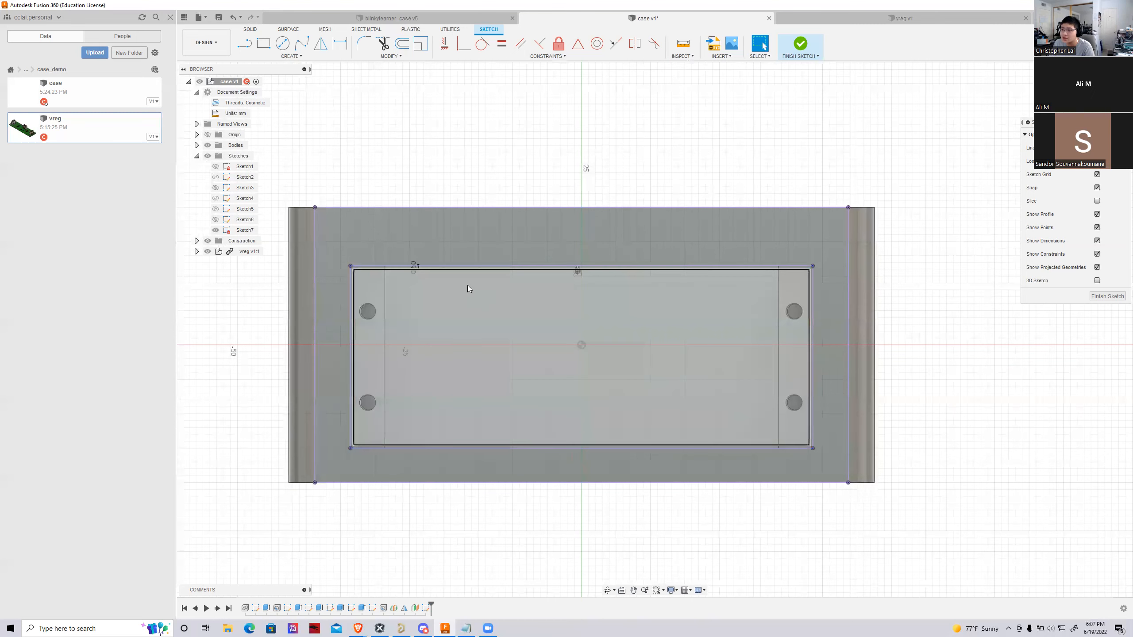
scroll(462, 352, up, 1)
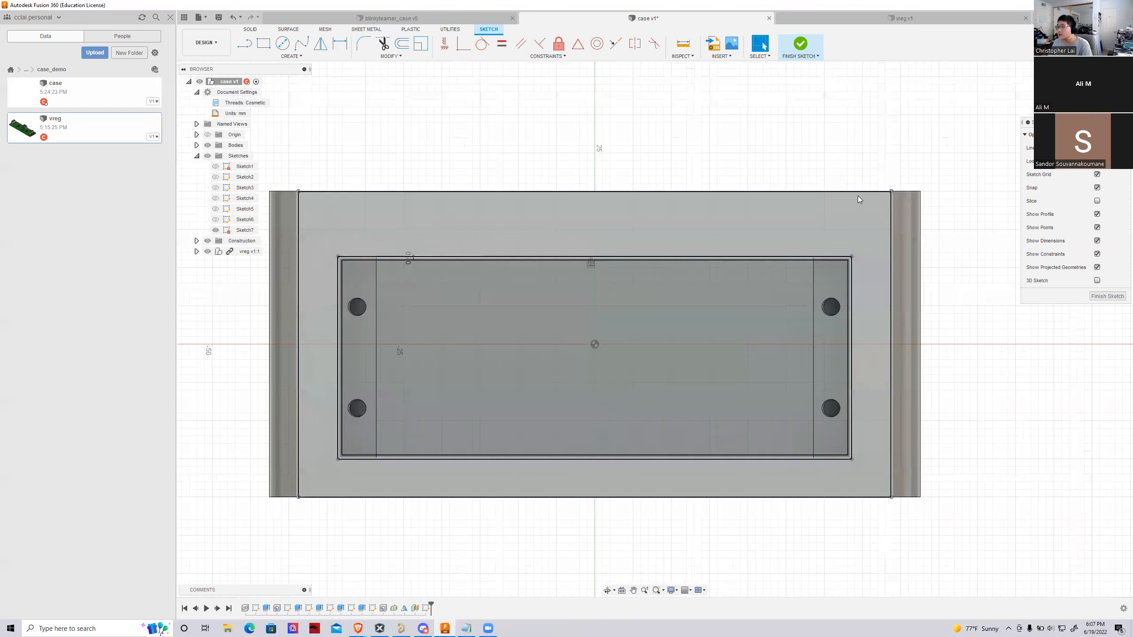
click(801, 47)
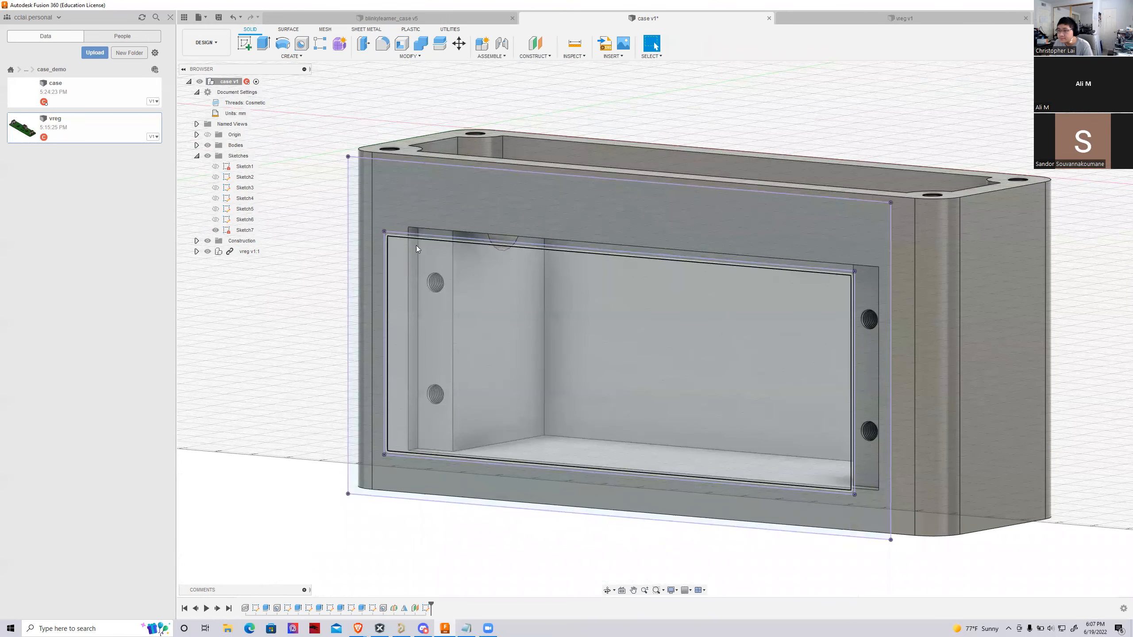
Switch to the blinkylearner_case design and examine how its battery cover fits in the opening, toggling the battcover component's visibility
click(818, 16)
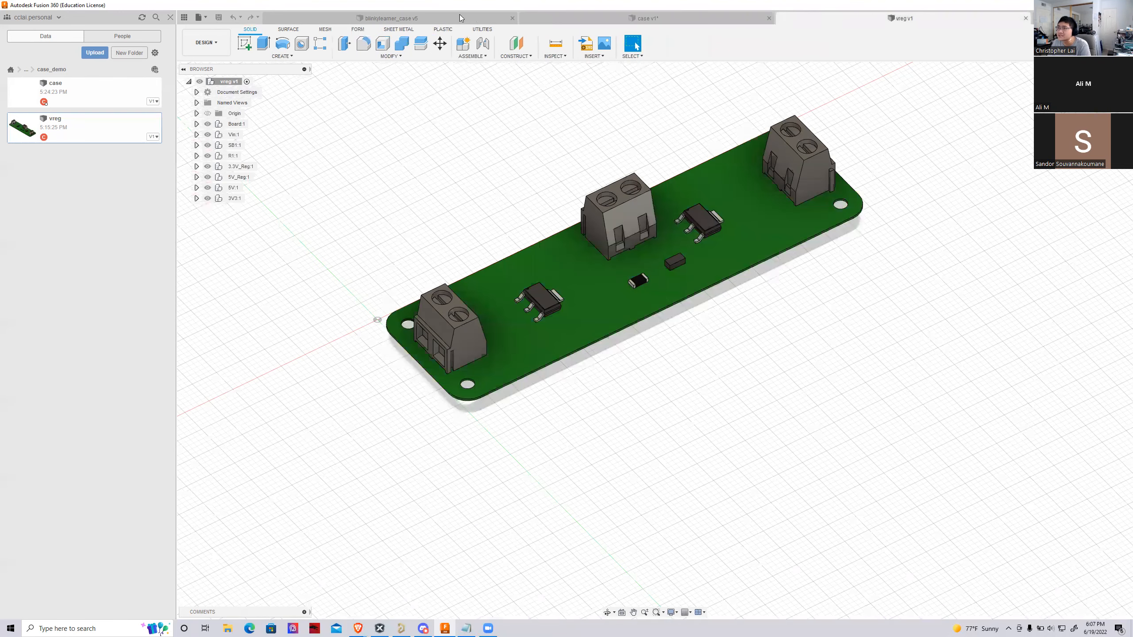
click(460, 18)
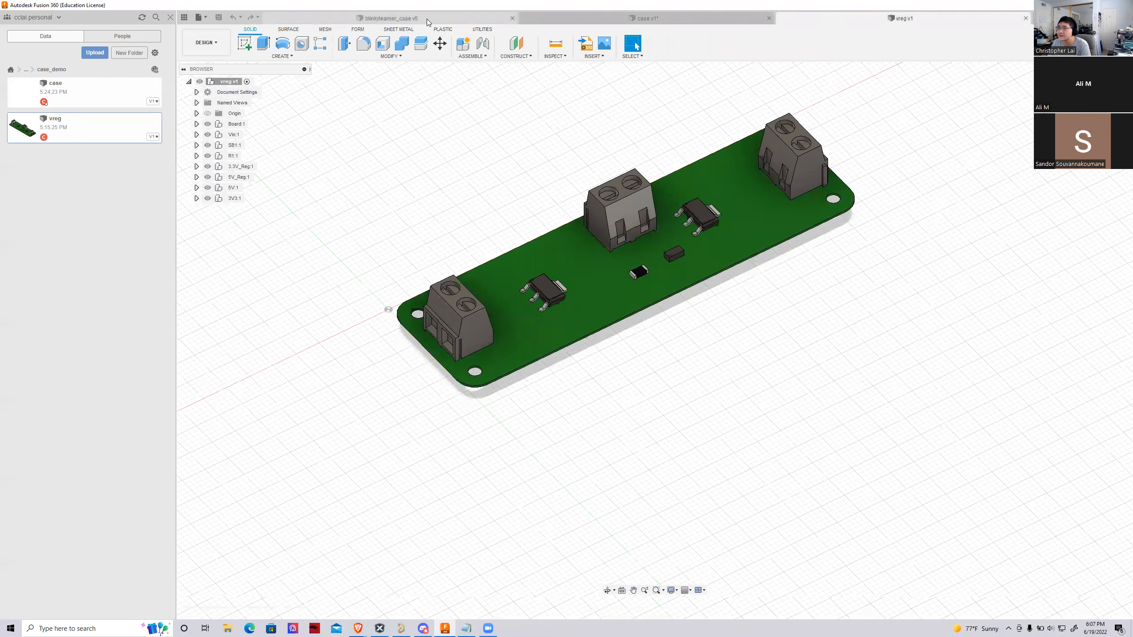
click(209, 188)
click(209, 188)
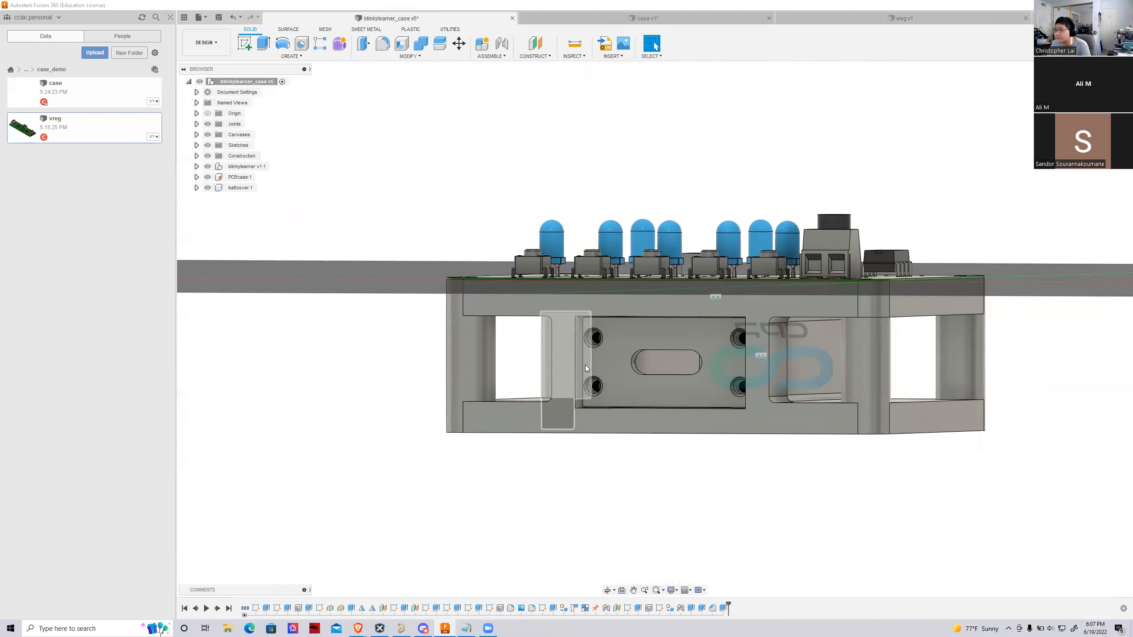
scroll(598, 375, up, 6)
mouse_move(655, 330)
shift+middle_down()
mouse_move(732, 286)
mouse_move(737, 296)
mouse_move(677, 240)
shift+middle_up()
scroll(677, 240, up, 6)
Measure the distance between the battery cover's upper edge and the neighbouring edge of the case opening
click(571, 45)
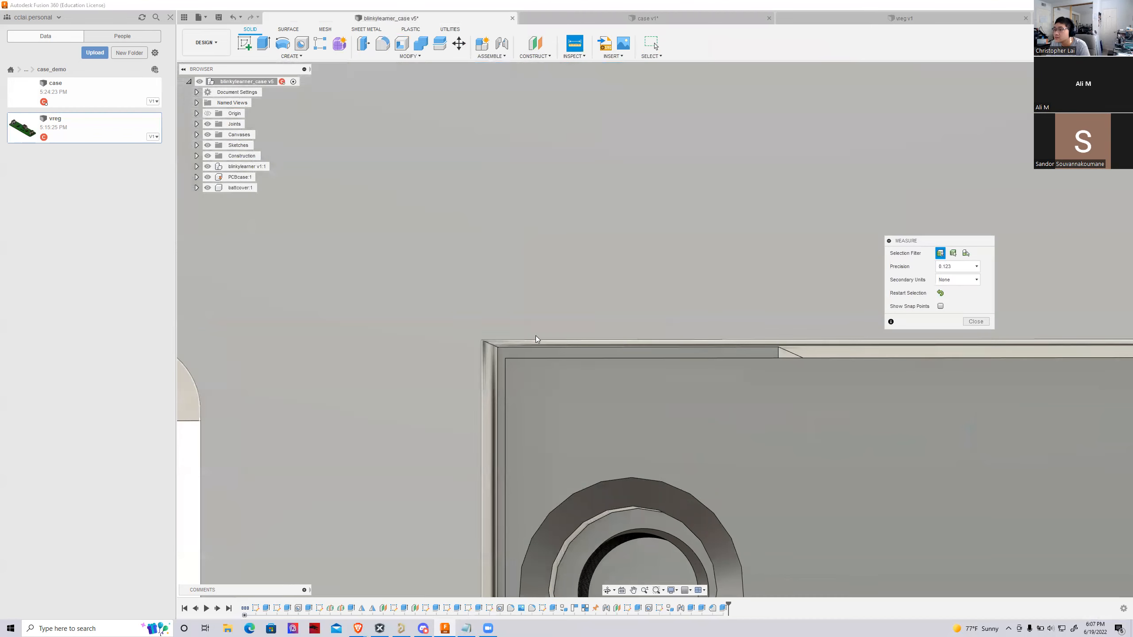
click(514, 358)
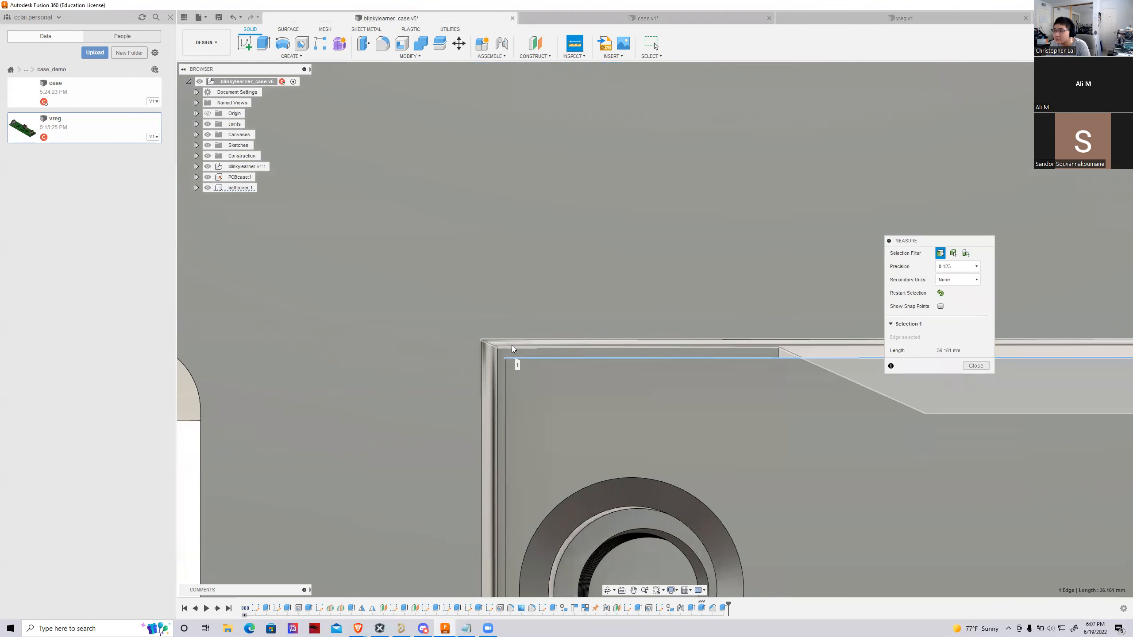
click(512, 349)
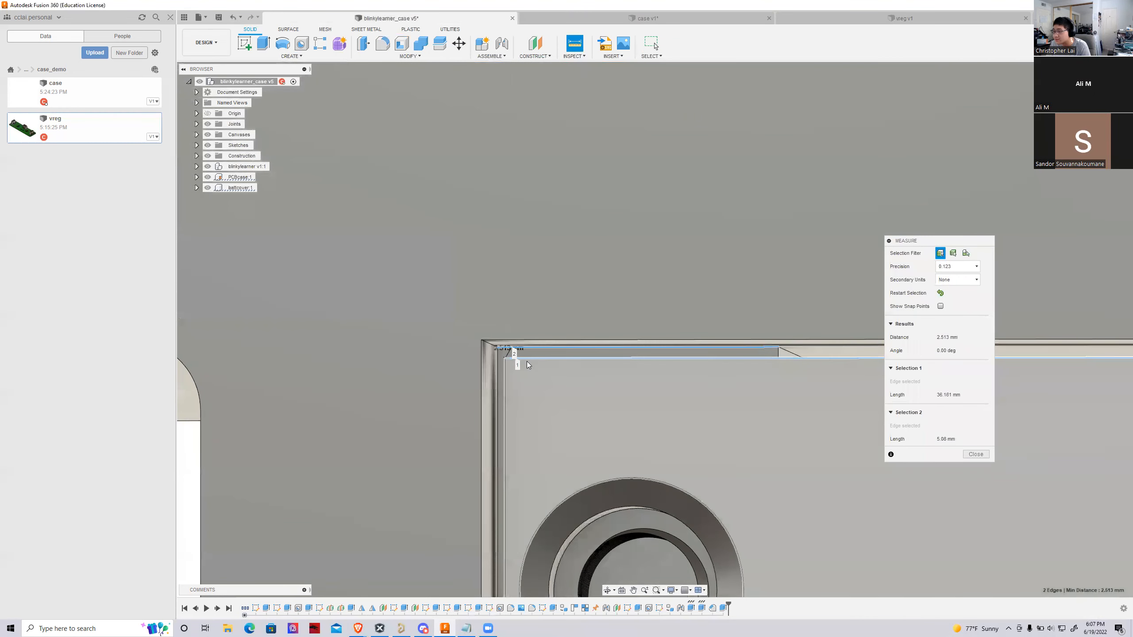
click(975, 455)
Open the reference design's battery cover sketch to inspect its offset outline, and leave the sketch
scroll(507, 455, down, 5)
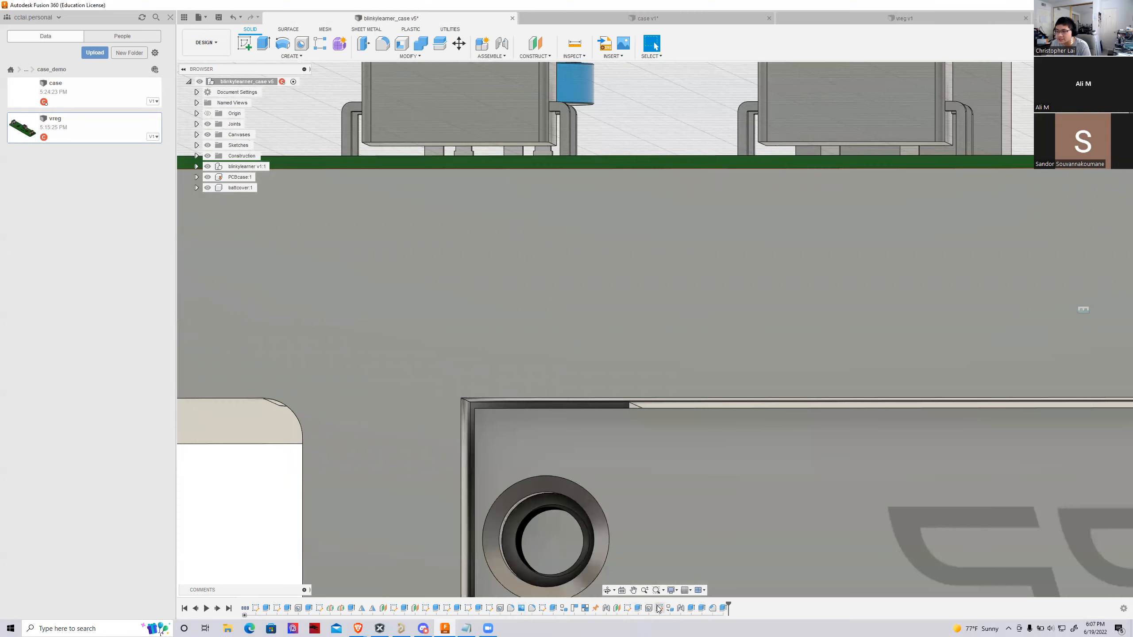
scroll(471, 503, down, 10)
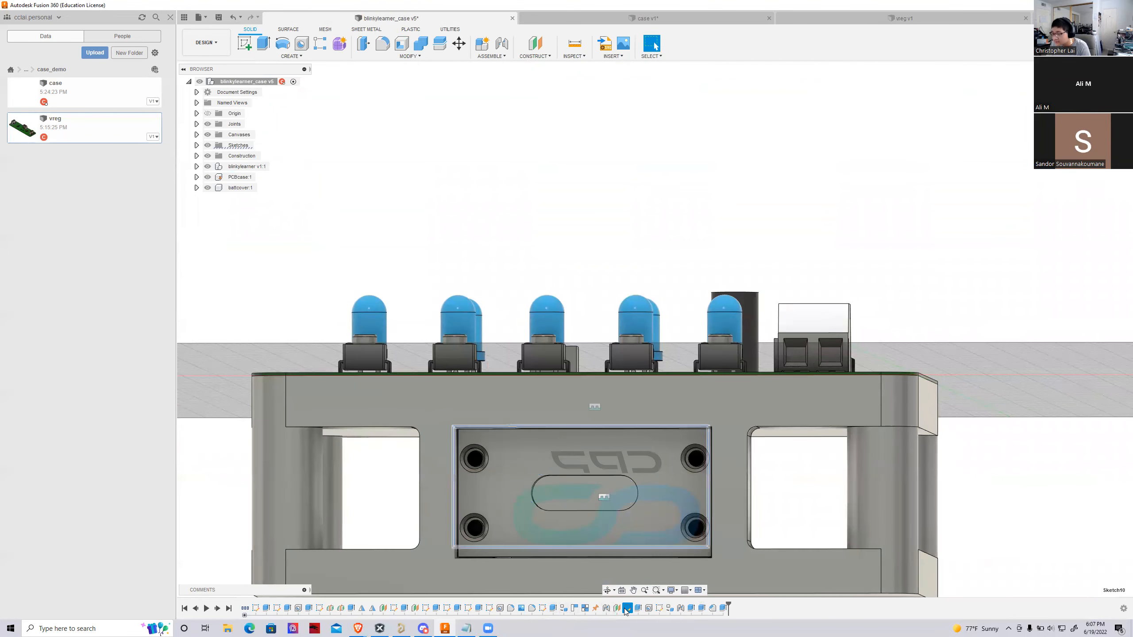
double_click(527, 492)
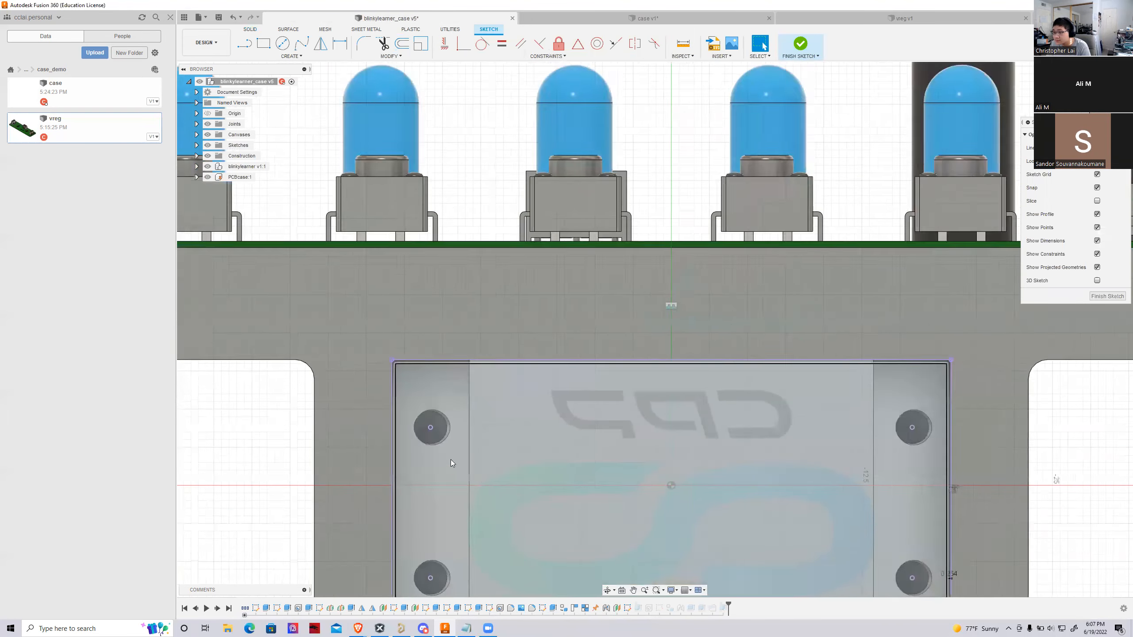
click(792, 47)
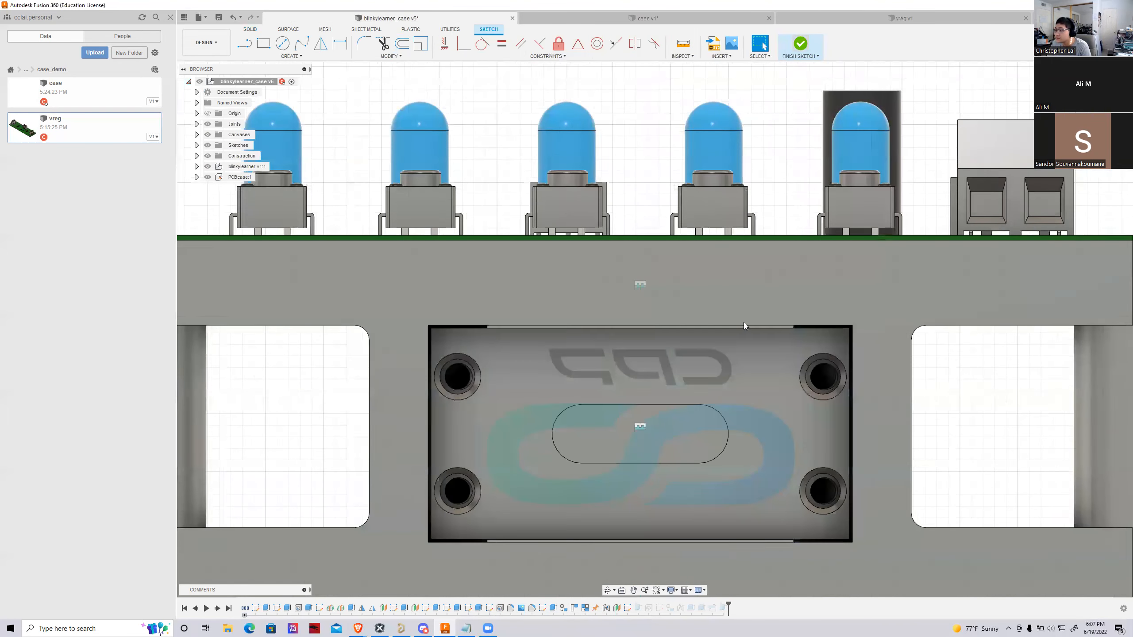
Reopen the battery cover sketch, measure the gap between the projected opening edge and the offset outline, and finish the sketch
double_click(628, 608)
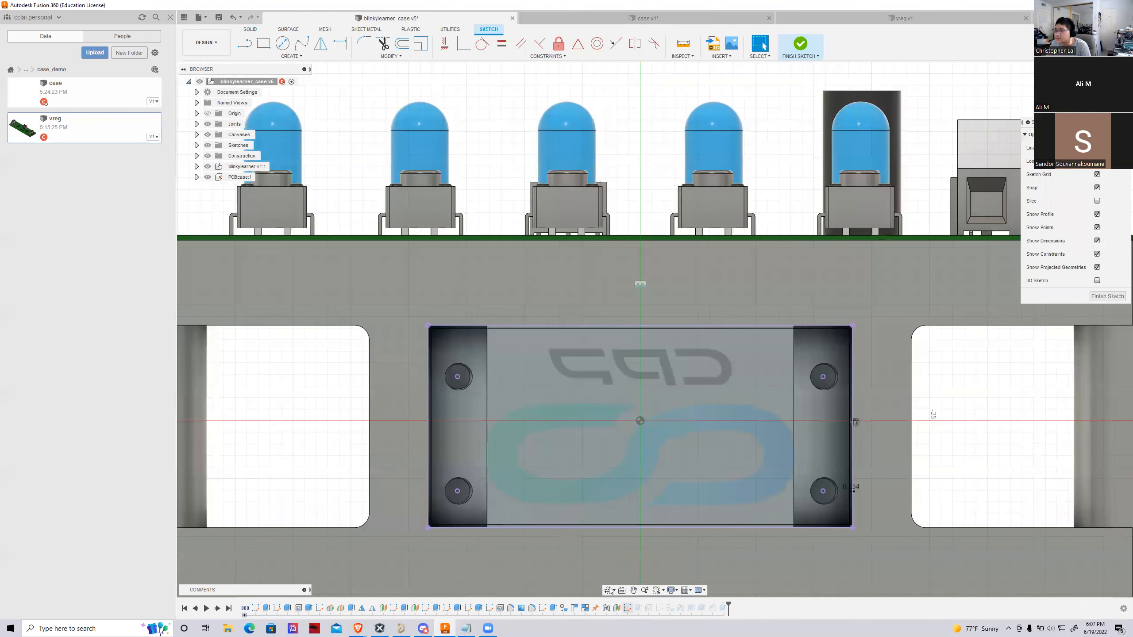
scroll(463, 312, up, 10)
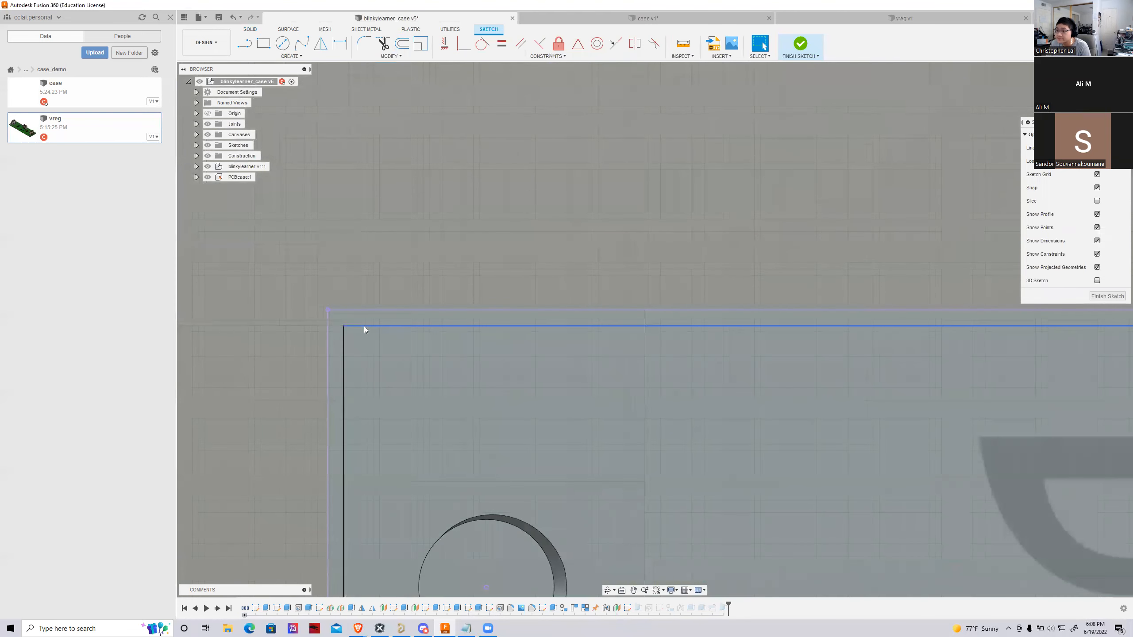
click(364, 310)
scroll(332, 354, down, 5)
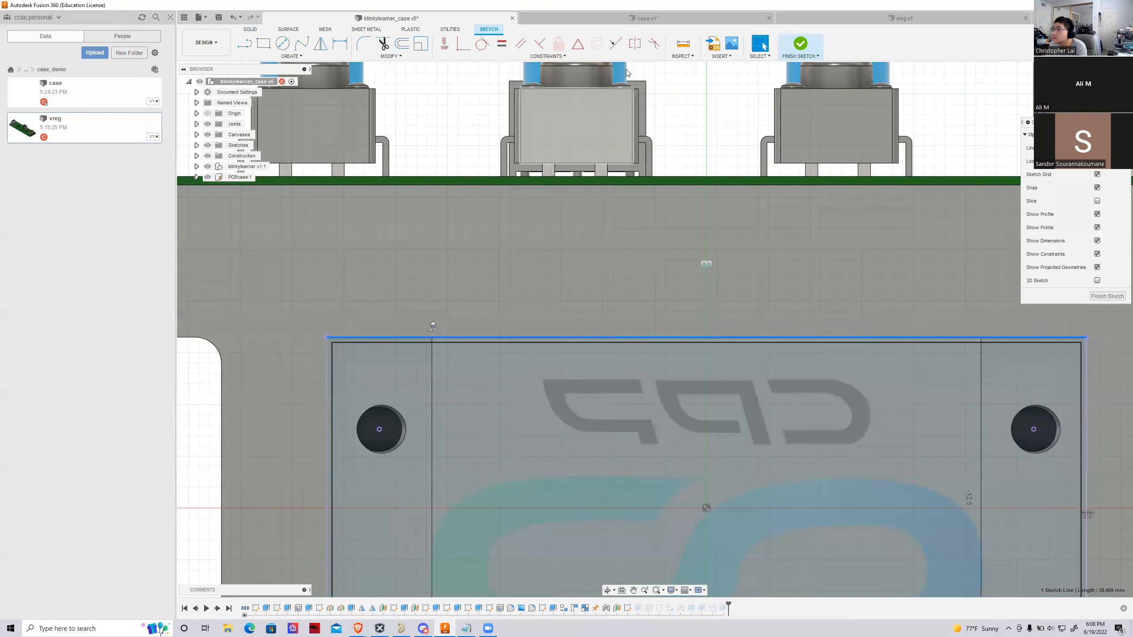
click(683, 43)
click(350, 338)
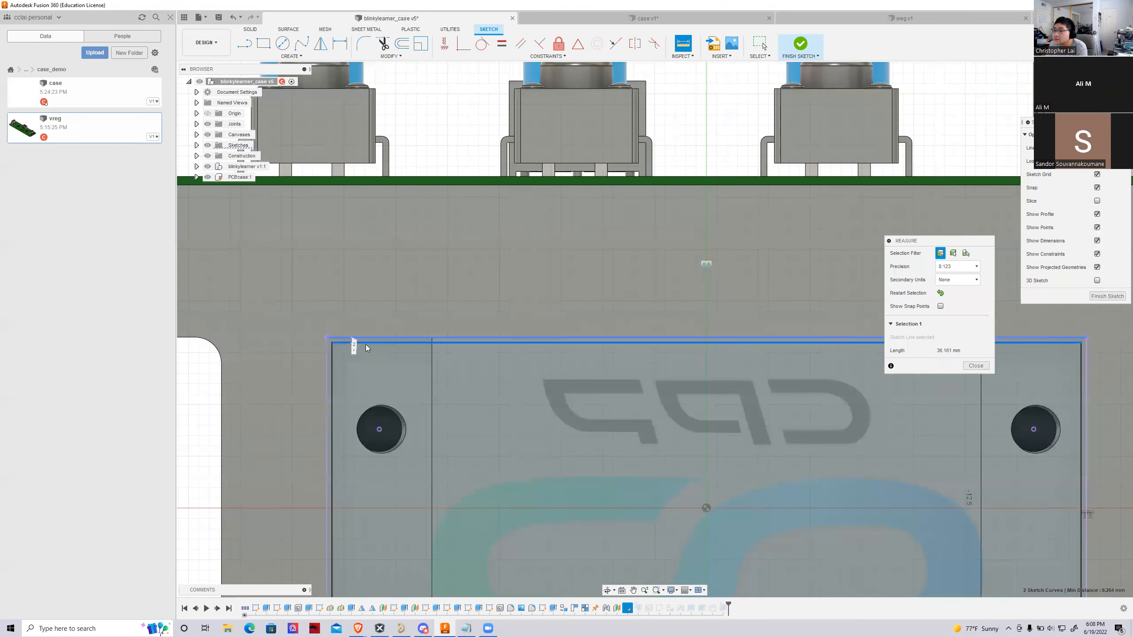
click(976, 455)
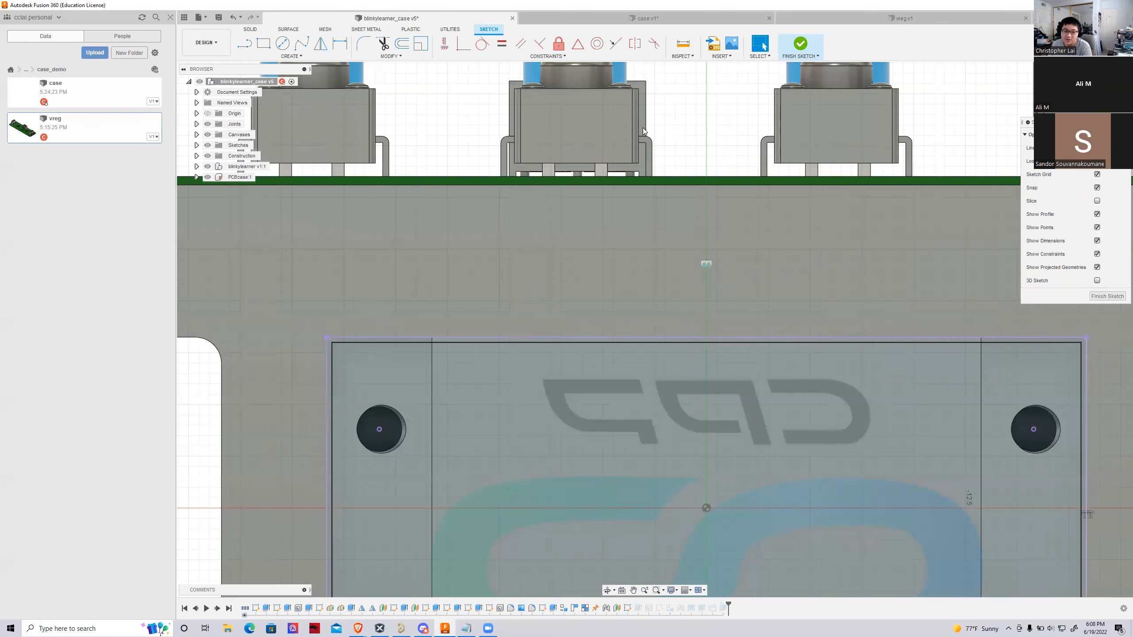
click(800, 44)
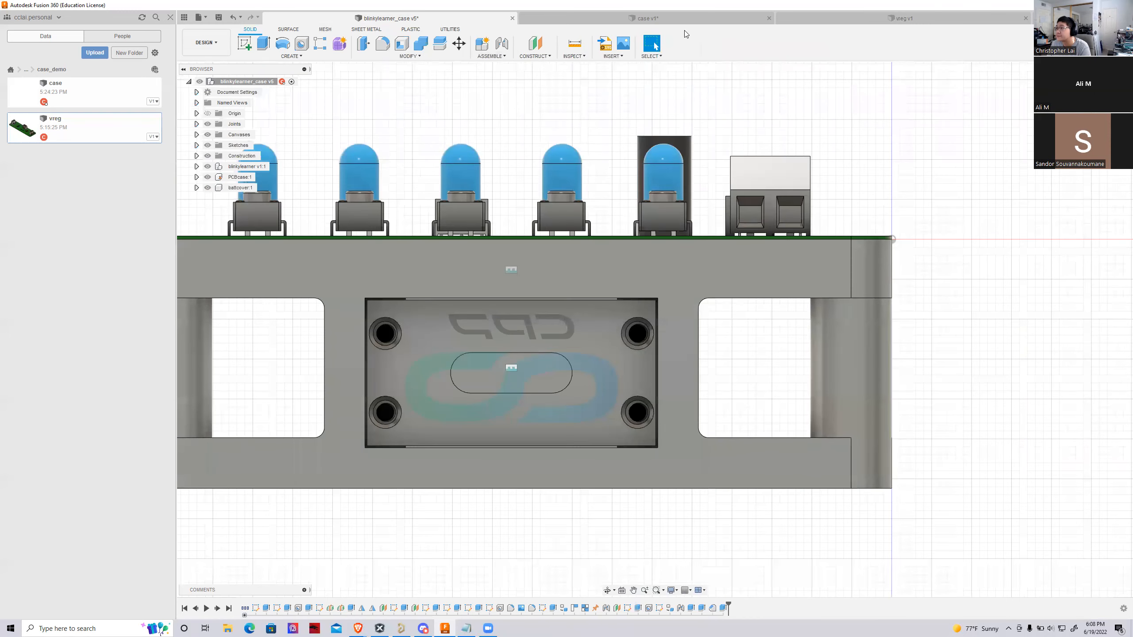
Return to the case design, set the cover outline's offset dimension to 0.25 mm in its sketch, and finish the sketch
click(669, 18)
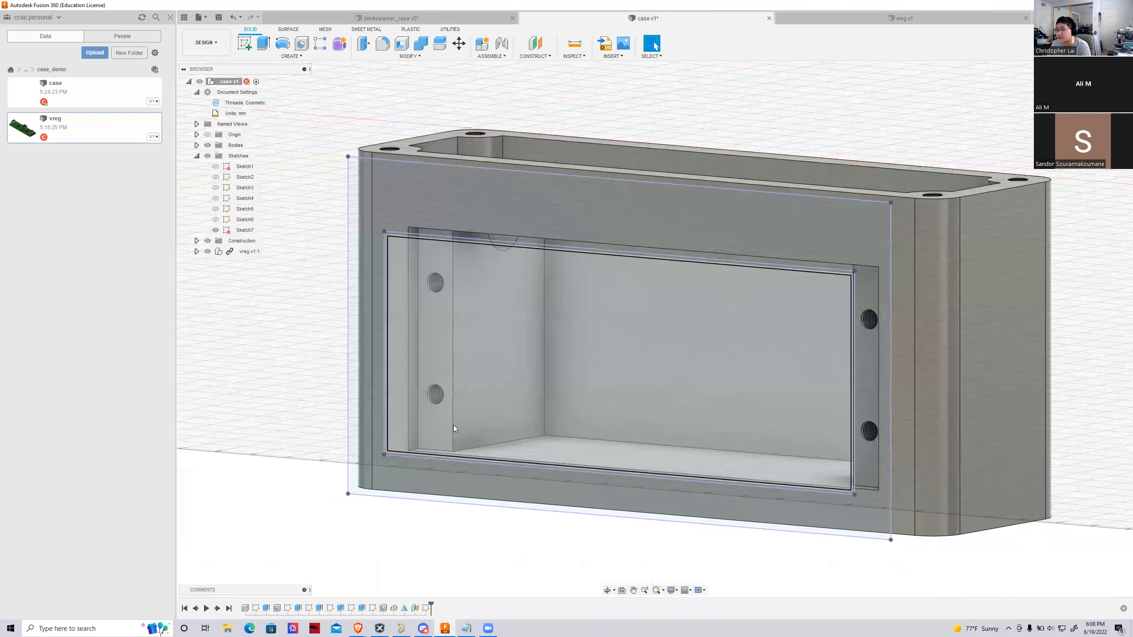
double_click(425, 608)
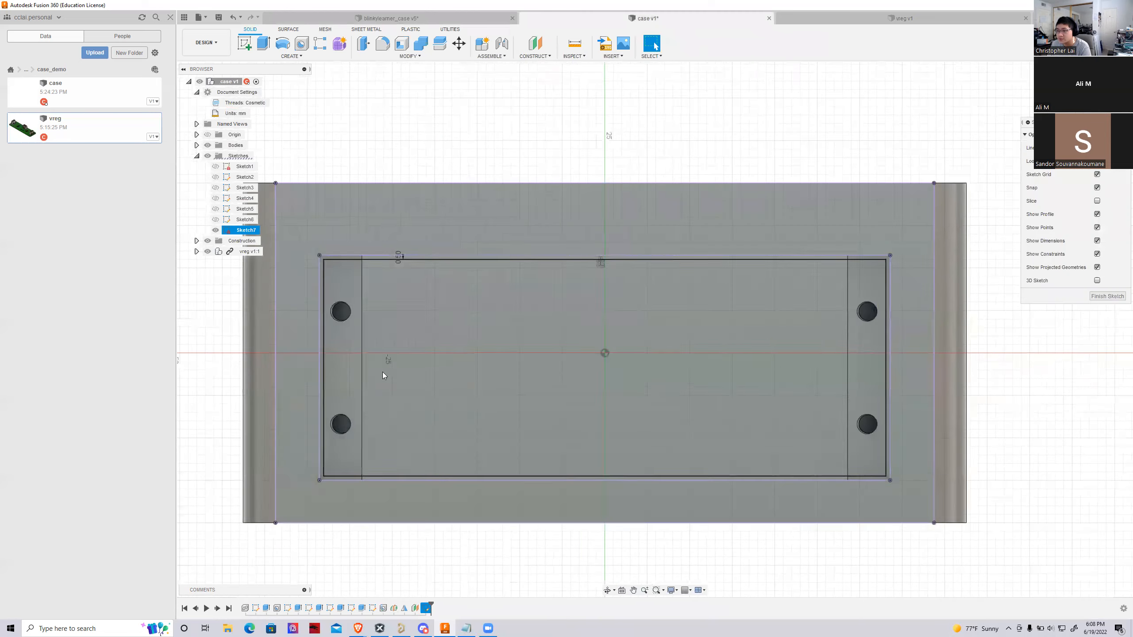
scroll(398, 258, up, 10)
double_click(430, 284)
text(0.25mm)
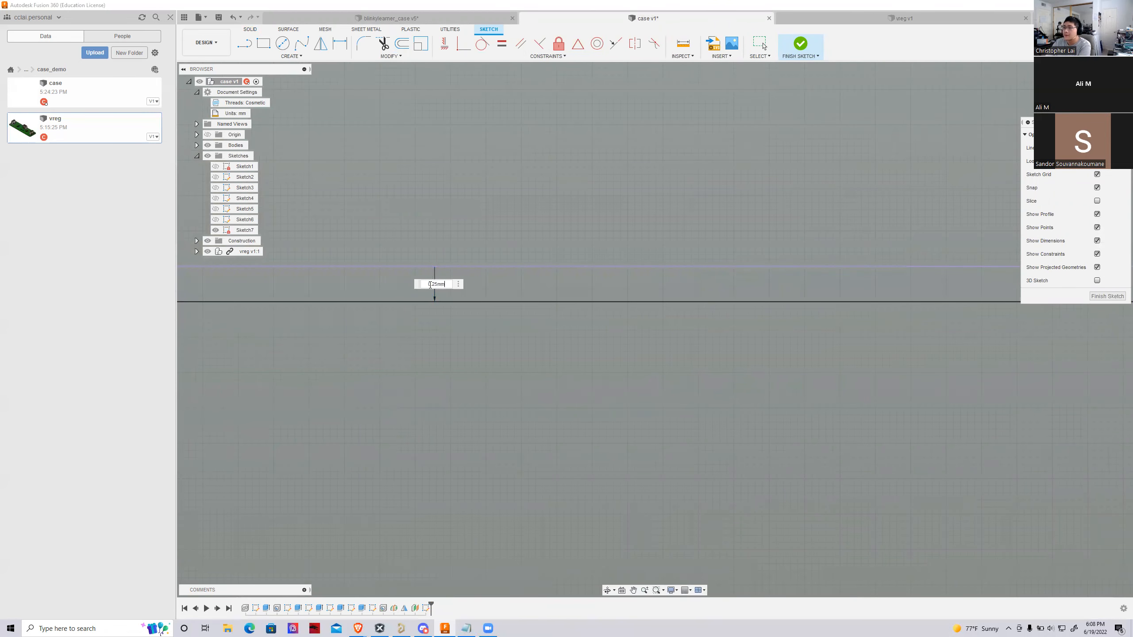
key(Return)
scroll(381, 346, down, 10)
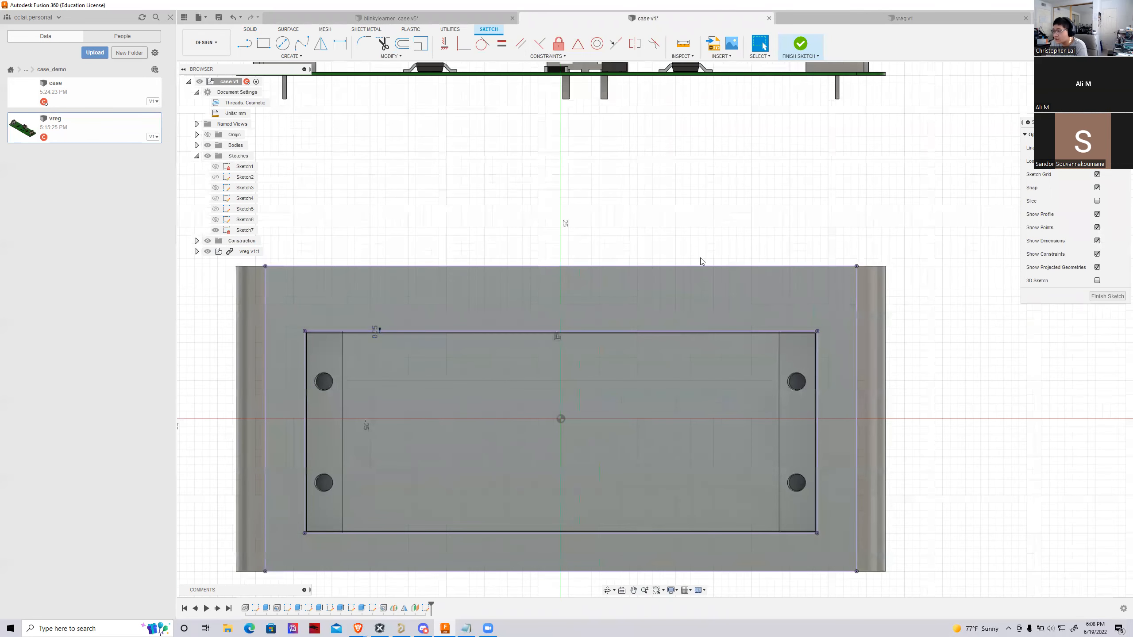
click(801, 44)
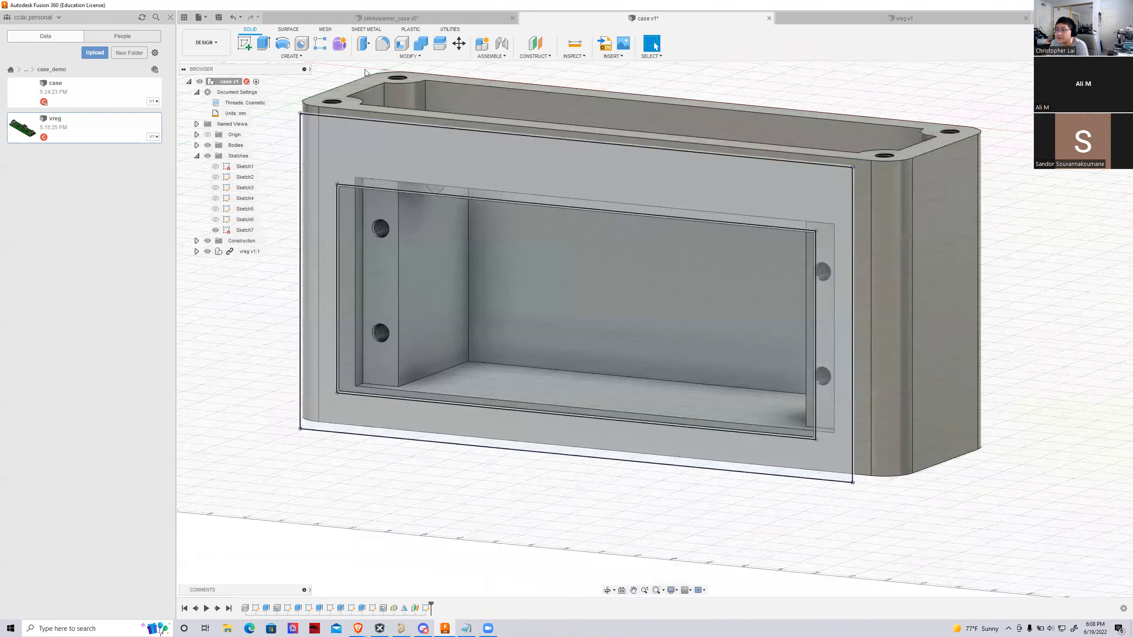
Extrude the inner cover profile 2 mm outward, away from the case, as a new body
click(263, 44)
click(499, 302)
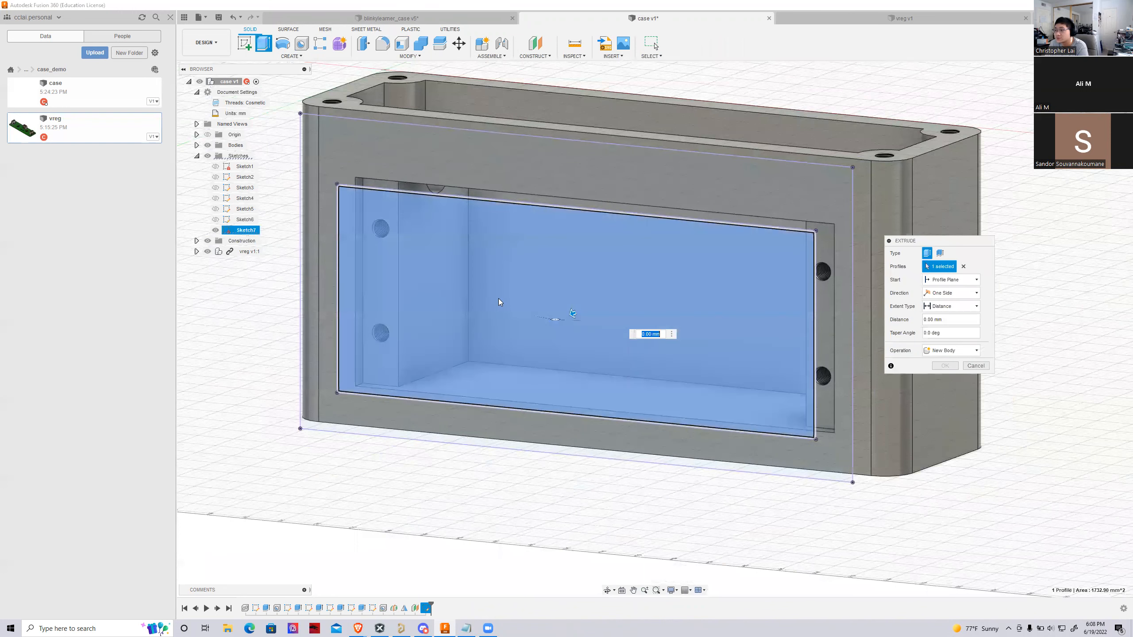
drag(572, 314, 564, 314)
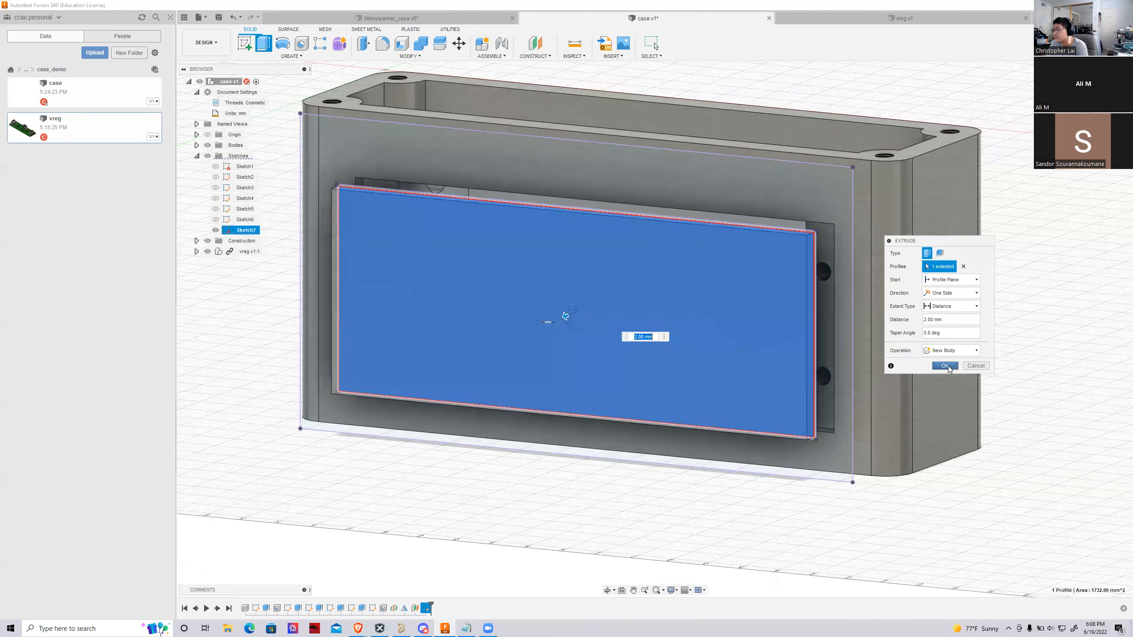
click(944, 365)
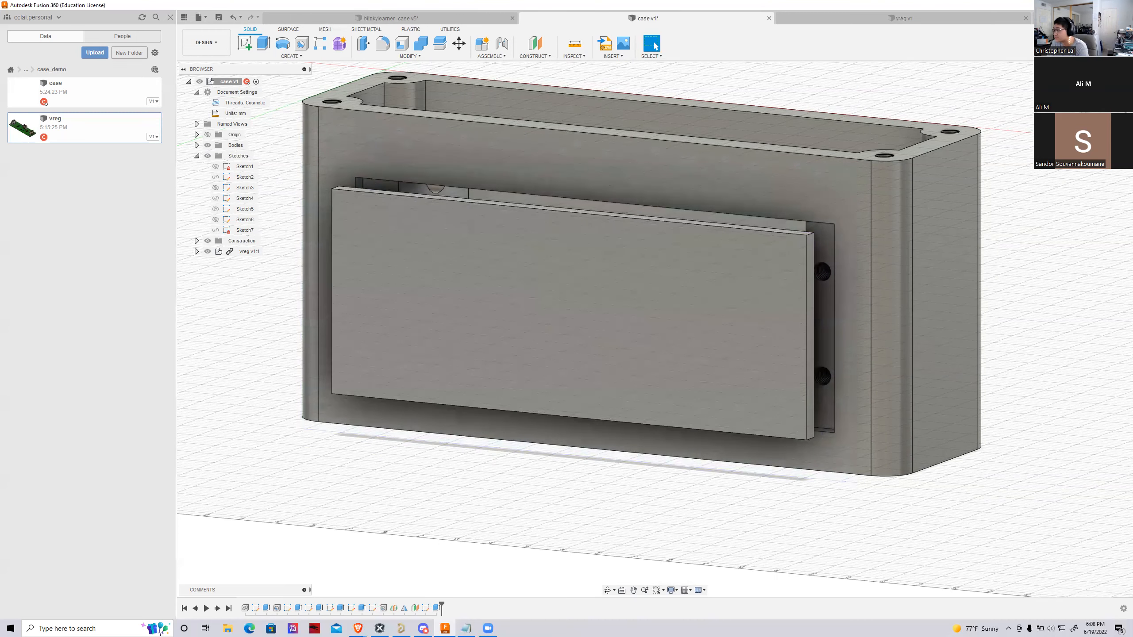
Edit the compartment cover's extrusion and set its distance to 1.9 mm
shift+middle_drag(655, 329, 669, 285)
scroll(856, 232, up, 6)
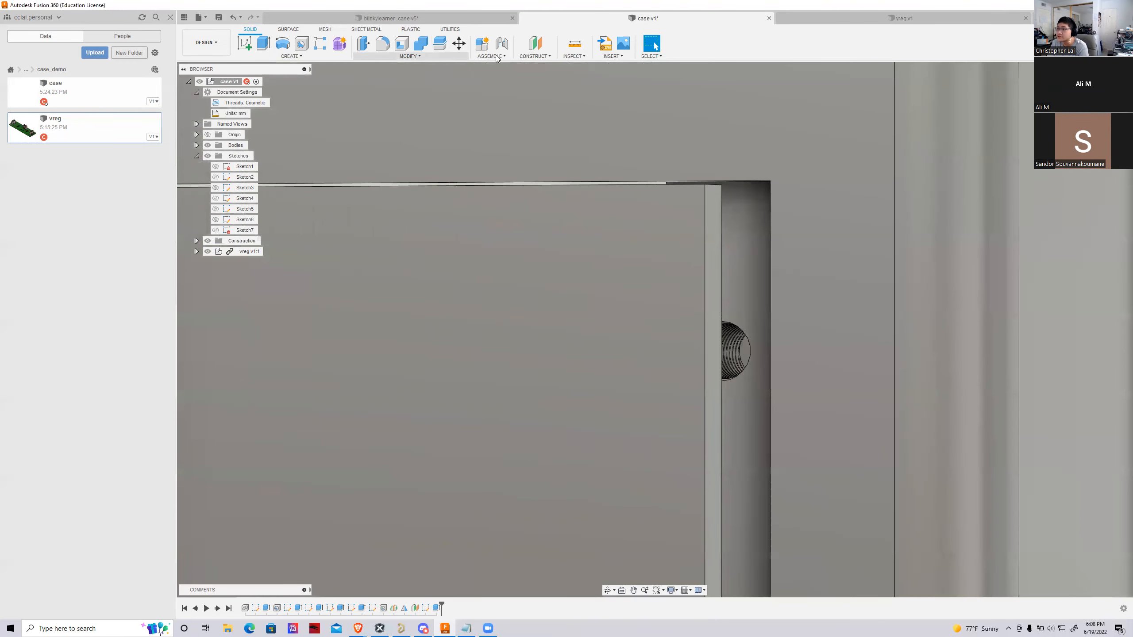
scroll(674, 208, down, 3)
scroll(723, 196, down, 5)
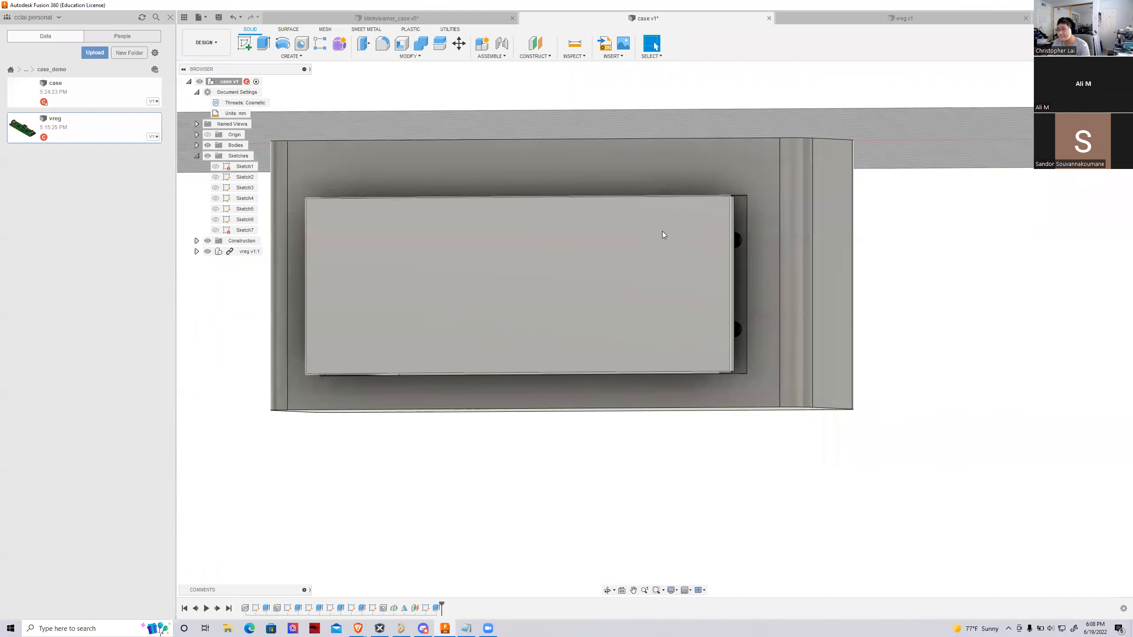
shift+middle_drag(655, 329, 640, 380)
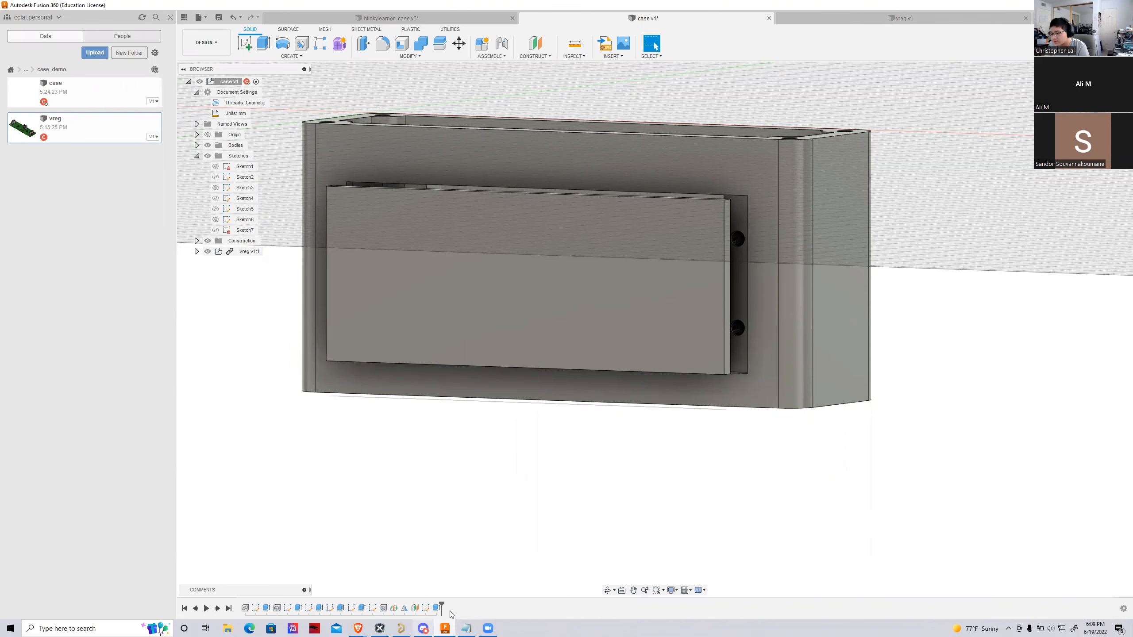
double_click(436, 607)
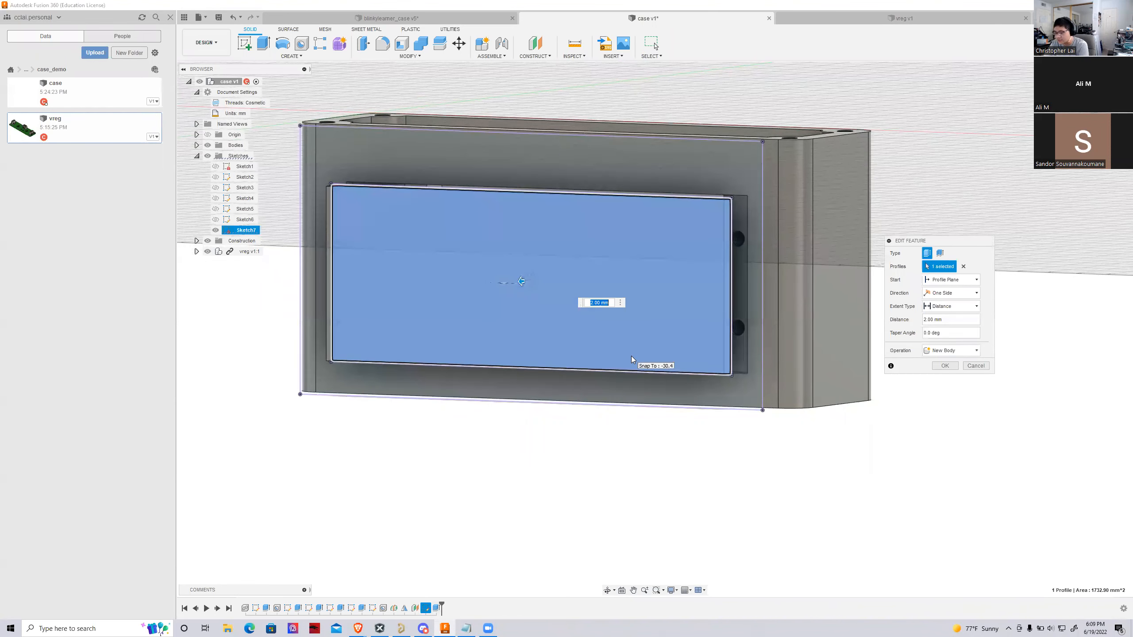
text(1.9)
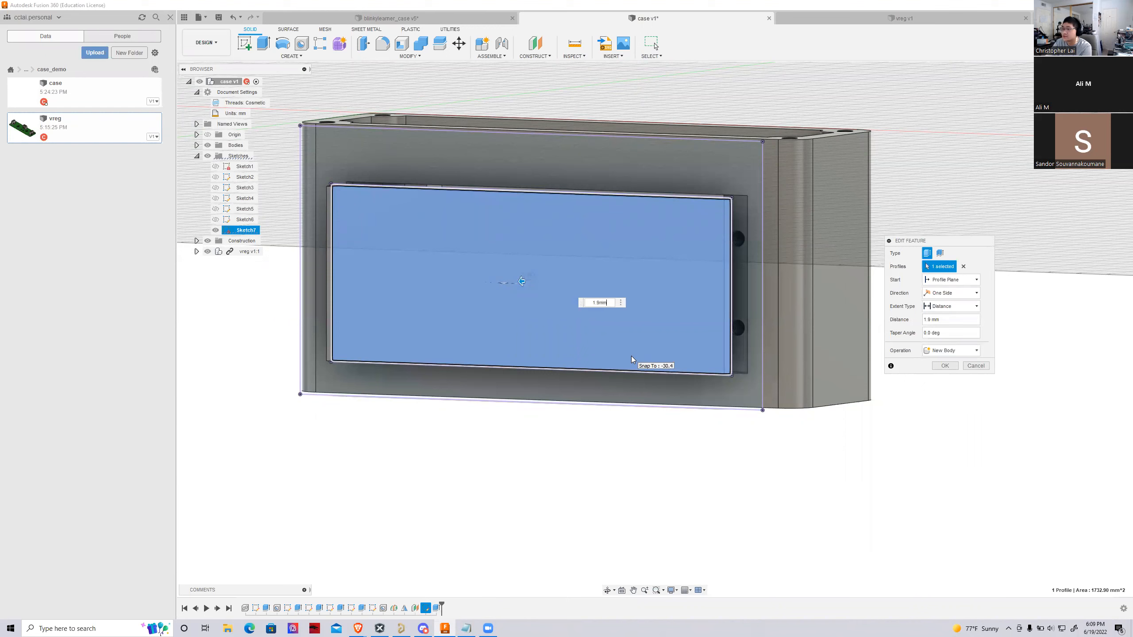
key(Return)
Start a new sketch on the outer face of the compartment cover
scroll(761, 204, up, 3)
click(435, 210)
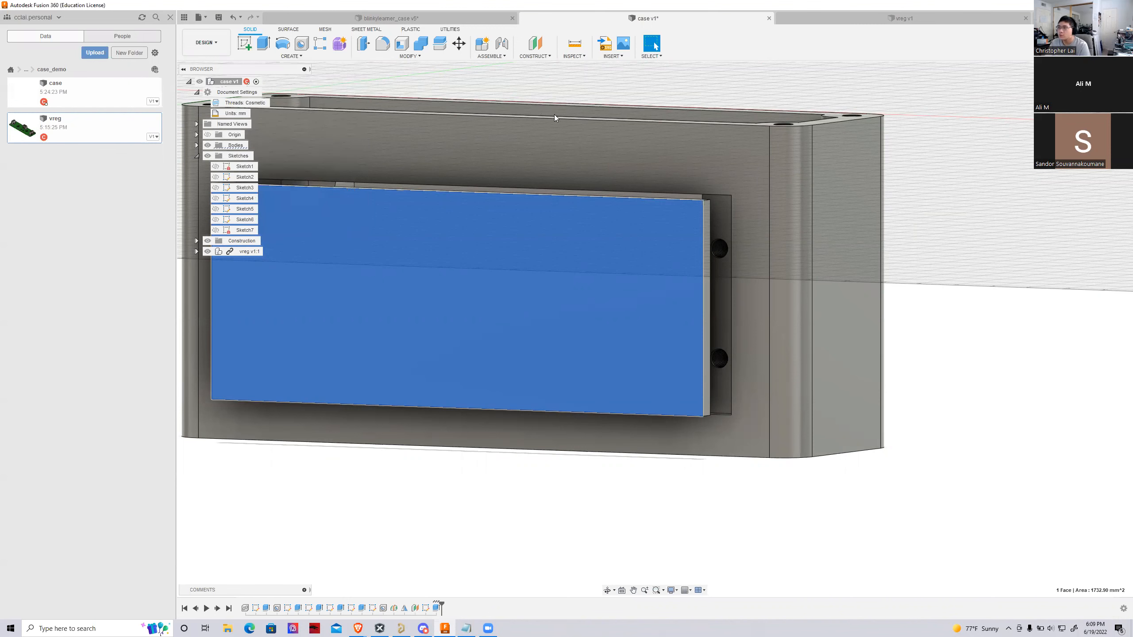
scroll(503, 206, down, 6)
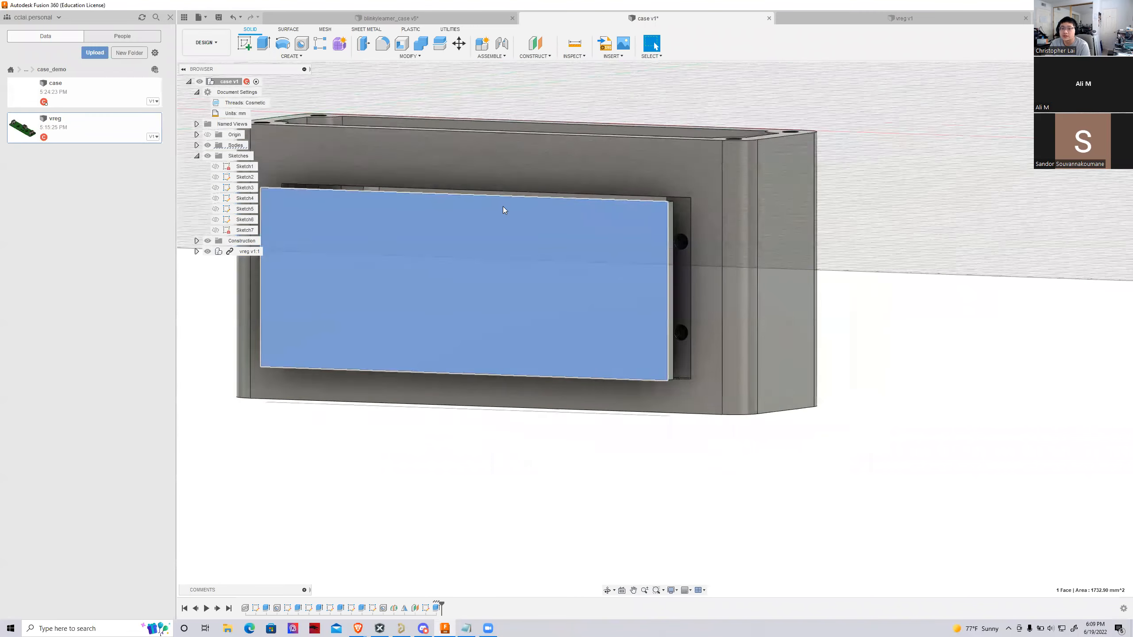
scroll(651, 250, up, 6)
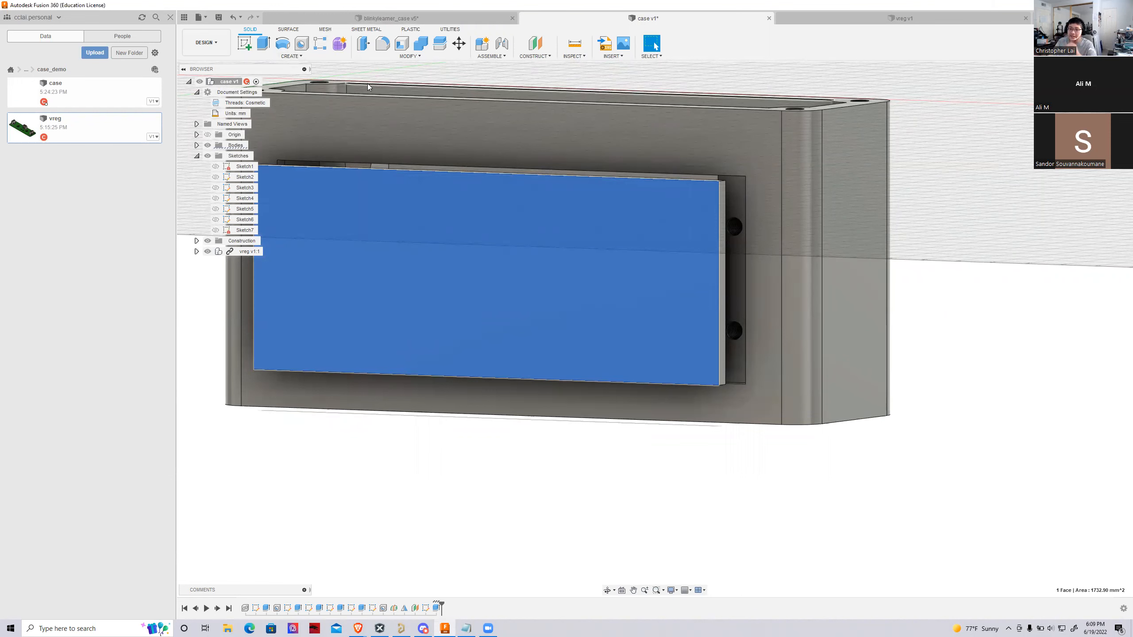
scroll(716, 232, up, 4)
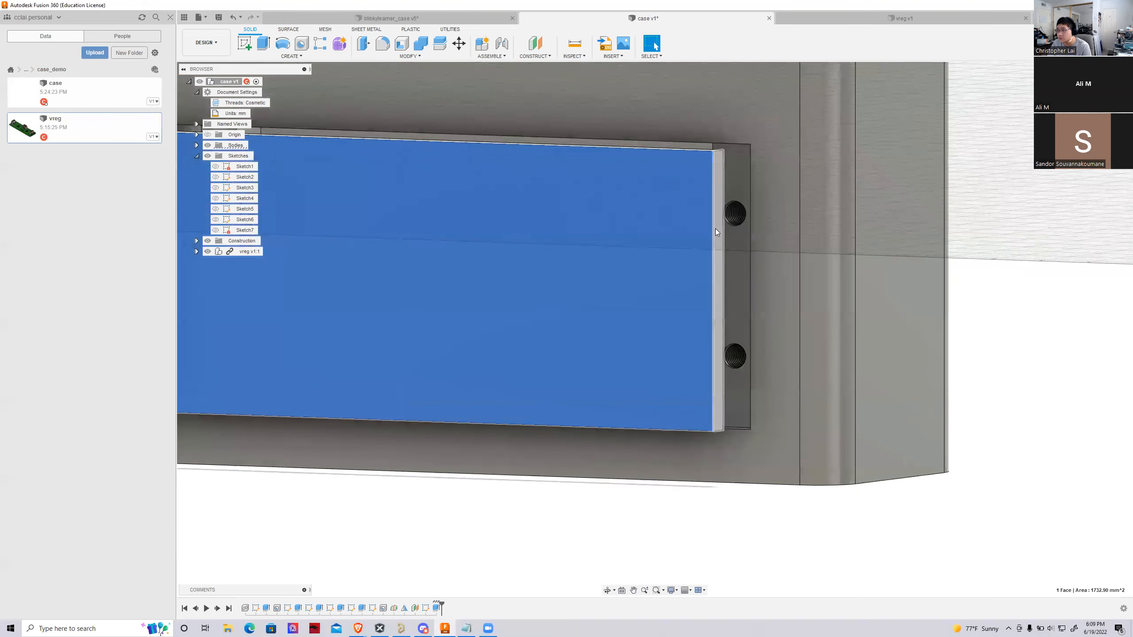
scroll(682, 253, down, 2)
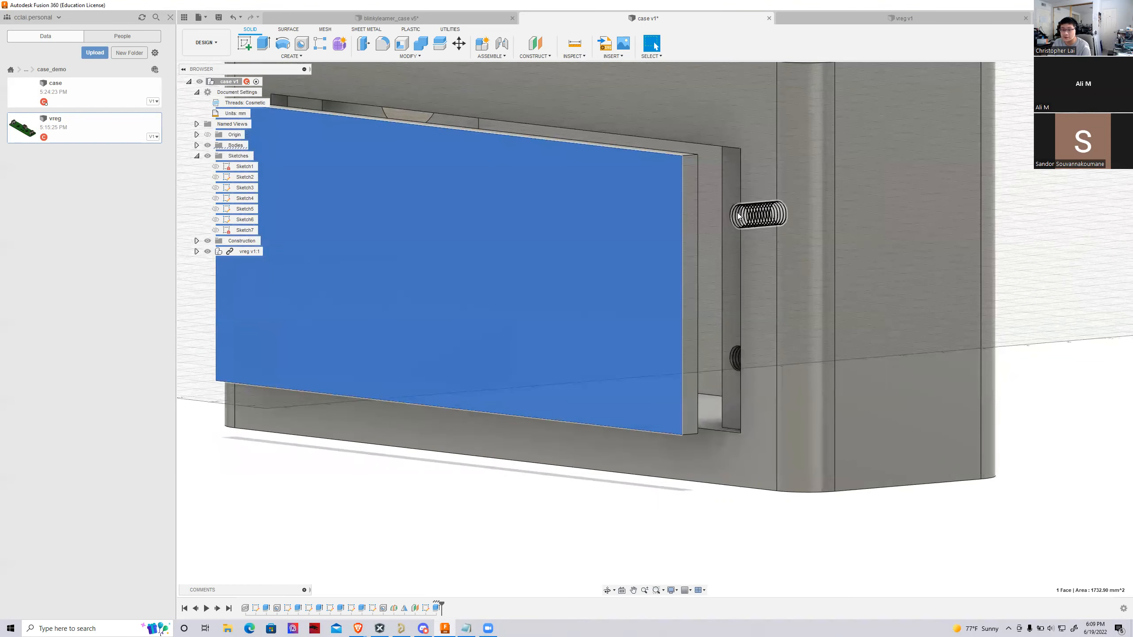
scroll(771, 251, down, 3)
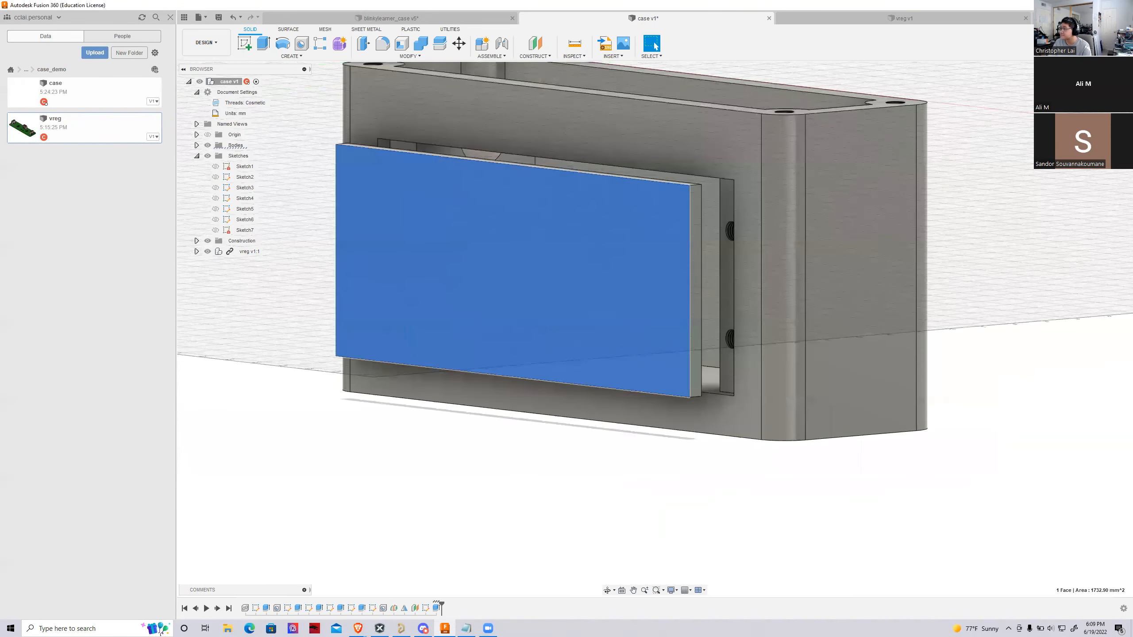
click(1093, 95)
scroll(839, 206, down, 2)
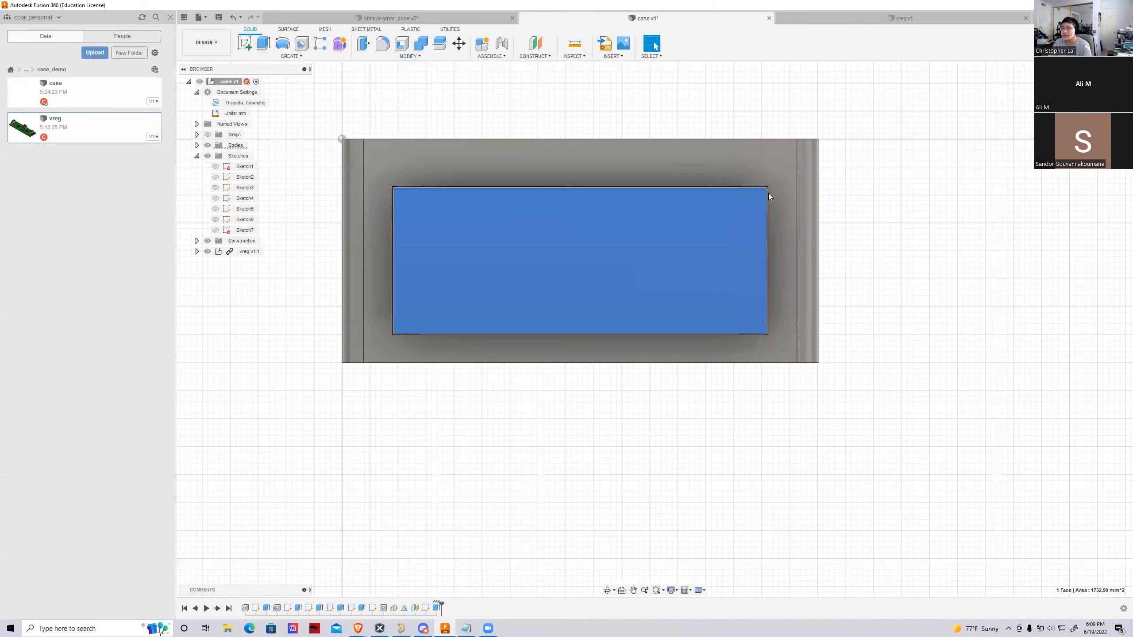
click(244, 44)
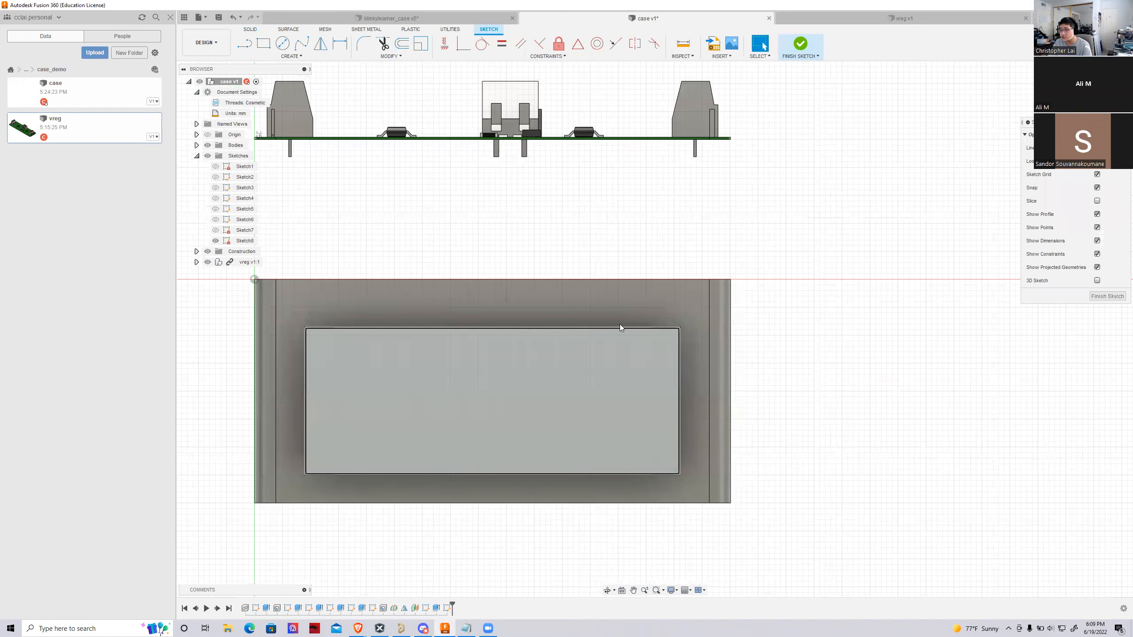
Project both threaded ledge faces with their screw holes onto the cover sketch, and finish the sketch
drag(1093, 95, 1076, 104)
click(649, 405)
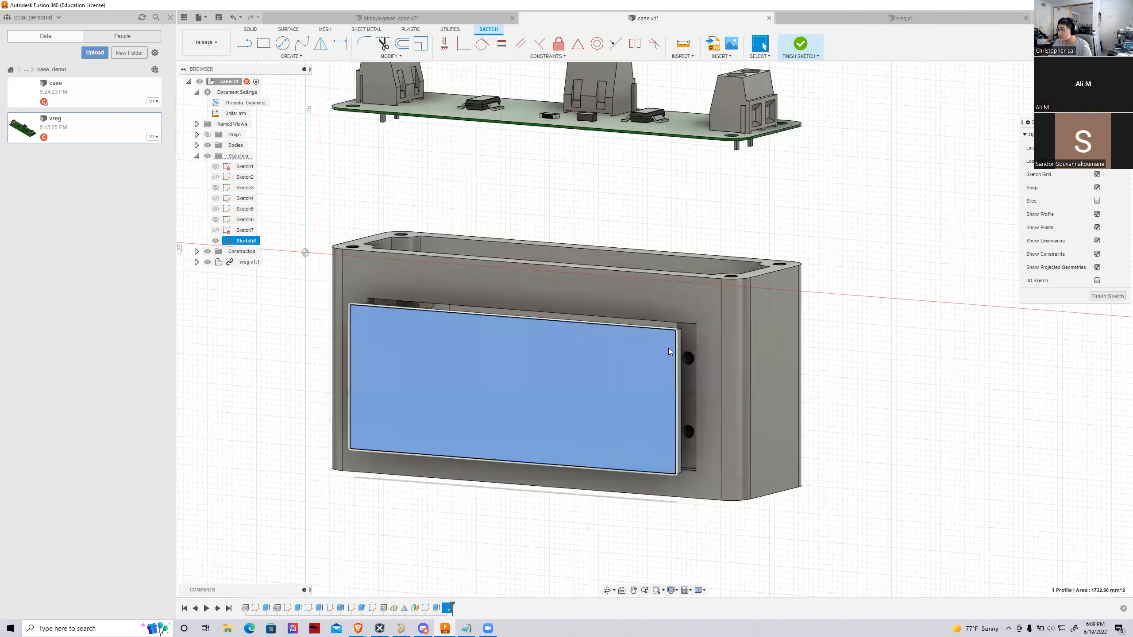
click(889, 361)
scroll(697, 360, up, 4)
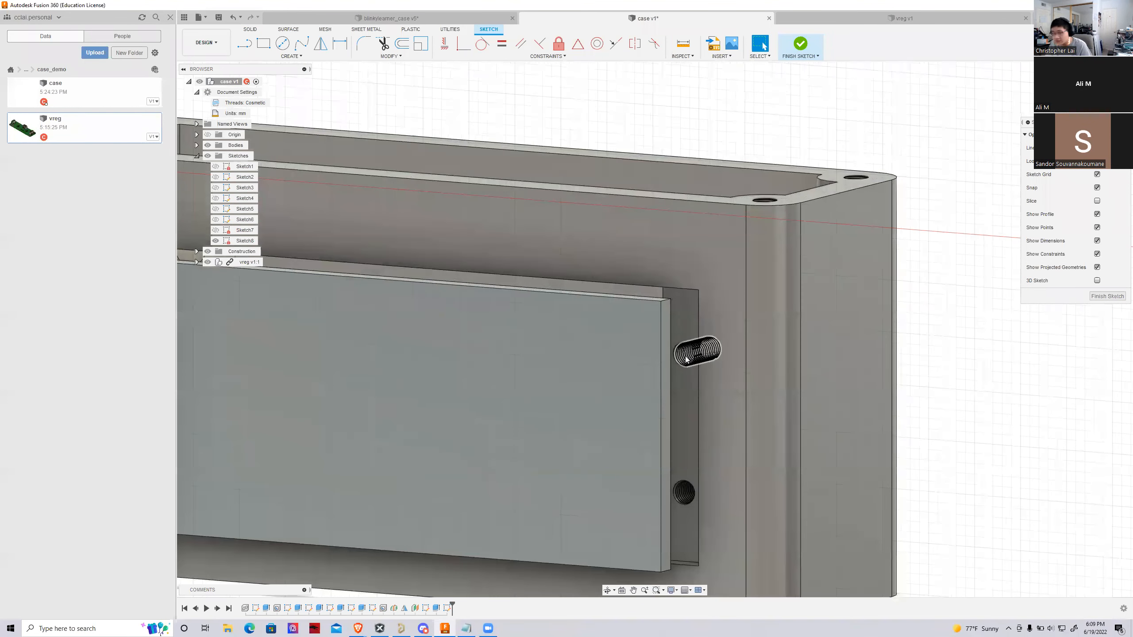
key(p)
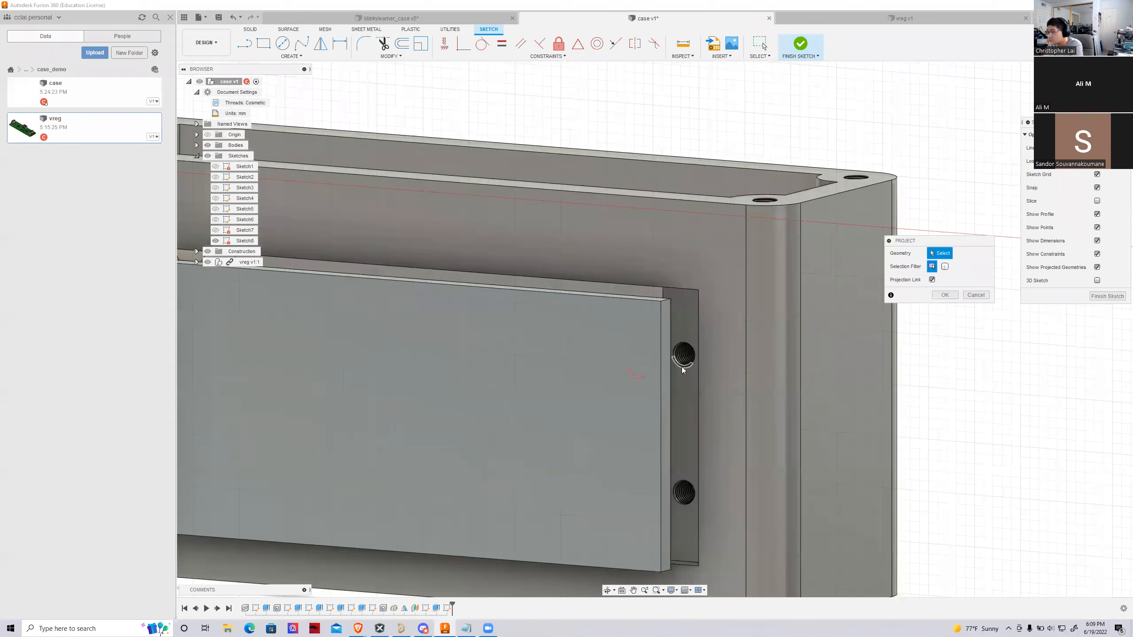
click(681, 325)
scroll(765, 405, down, 5)
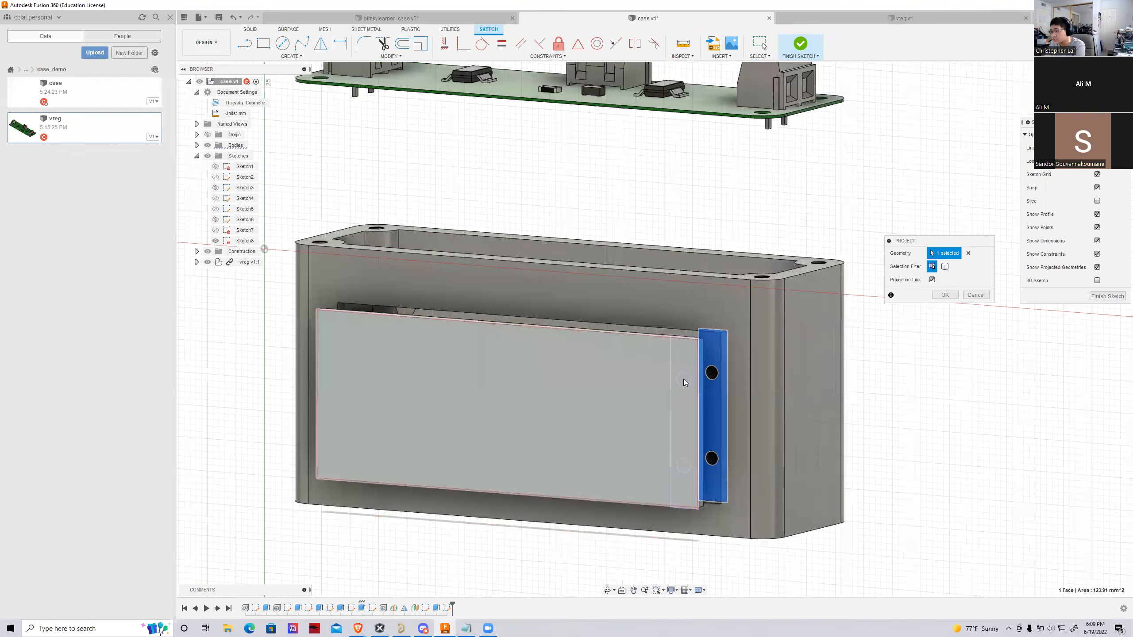
shift+middle_drag(655, 329, 339, 370)
click(324, 377)
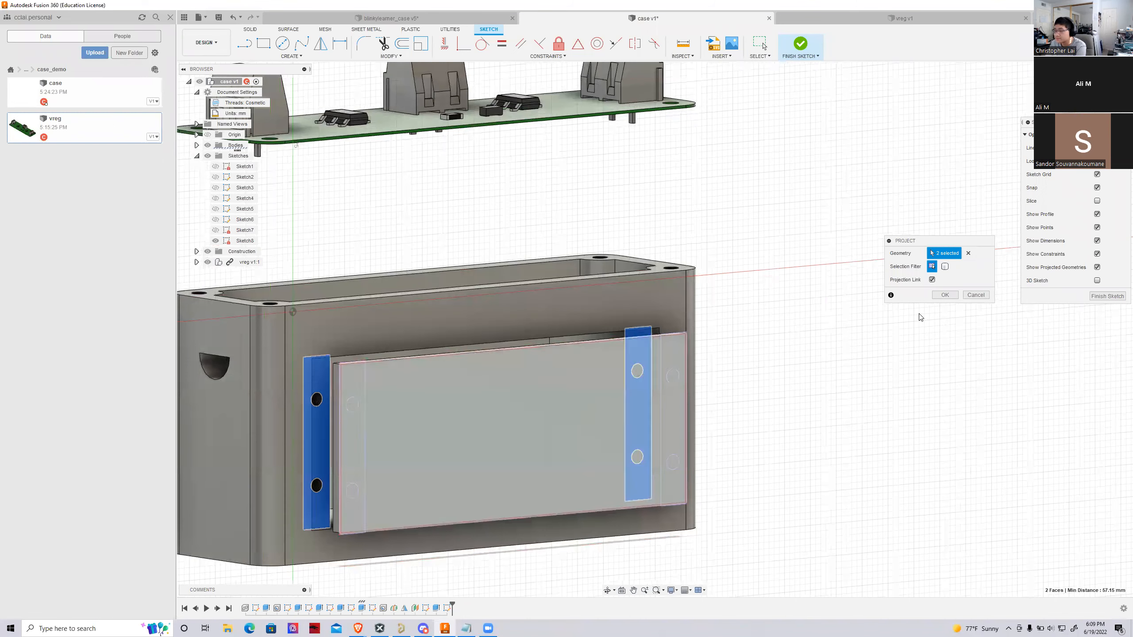
click(944, 296)
scroll(490, 424, down, 2)
scroll(253, 407, up, 6)
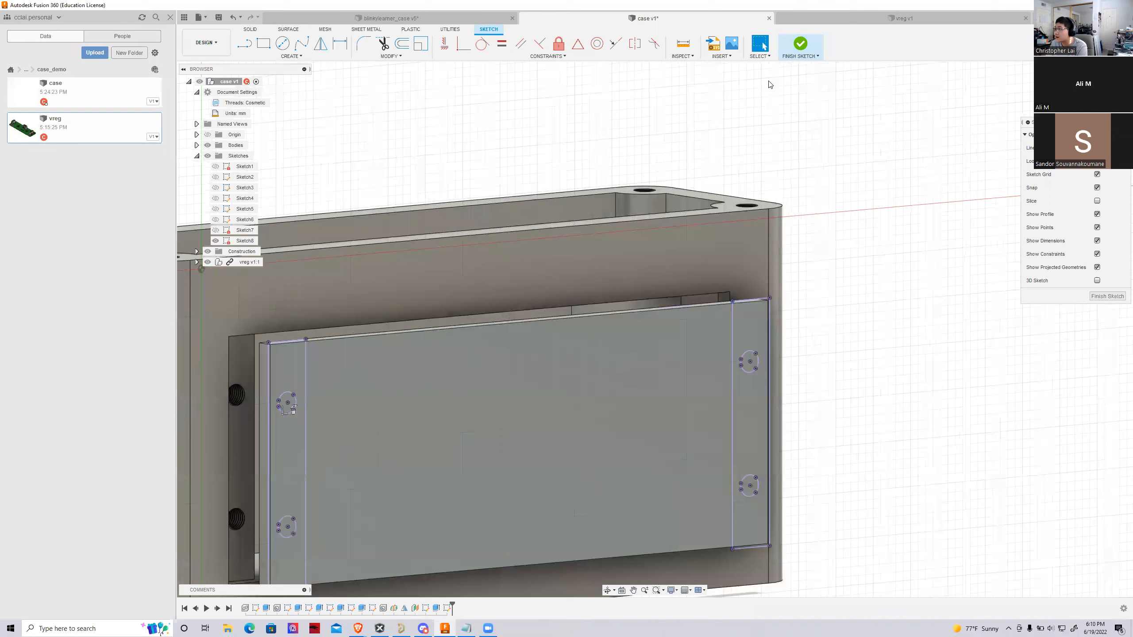
click(802, 49)
Start a Hole feature at the four projected screw hole centre points on the cover
shift+middle_drag(826, 303, 642, 268)
scroll(1008, 326, down, 3)
scroll(696, 399, up, 3)
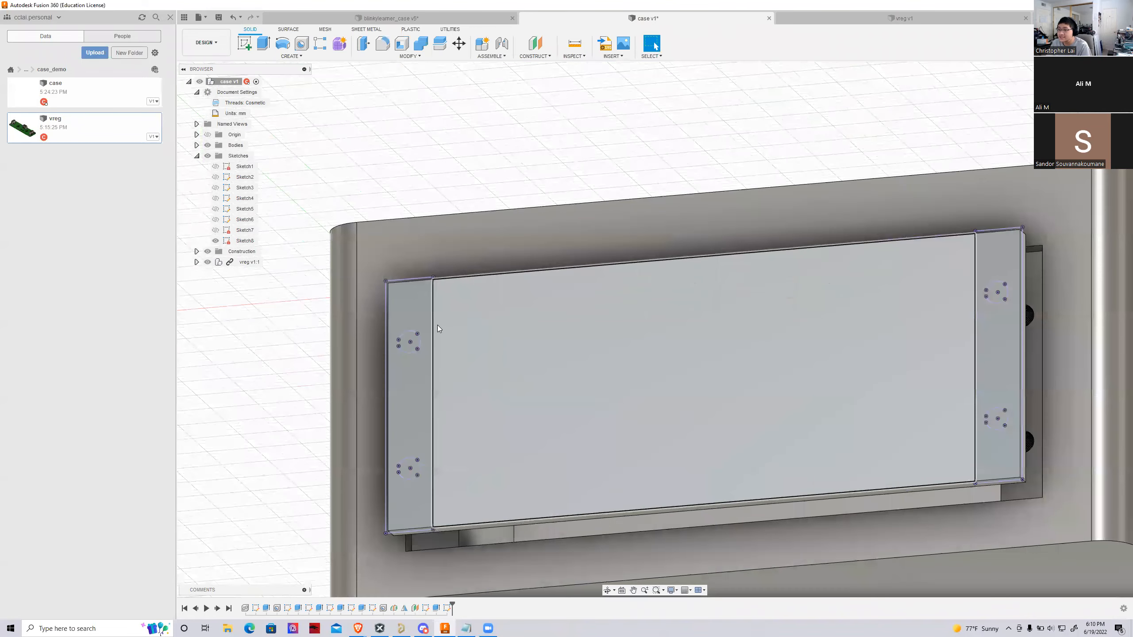
click(301, 44)
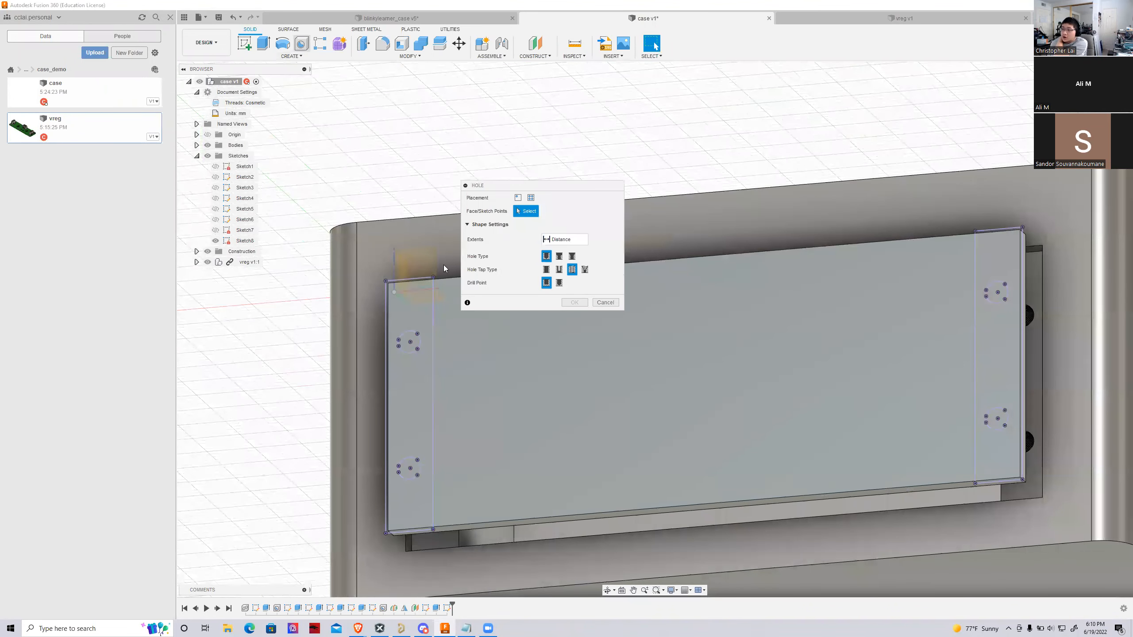
click(409, 341)
click(409, 471)
click(998, 292)
click(998, 419)
scroll(884, 386, down, 2)
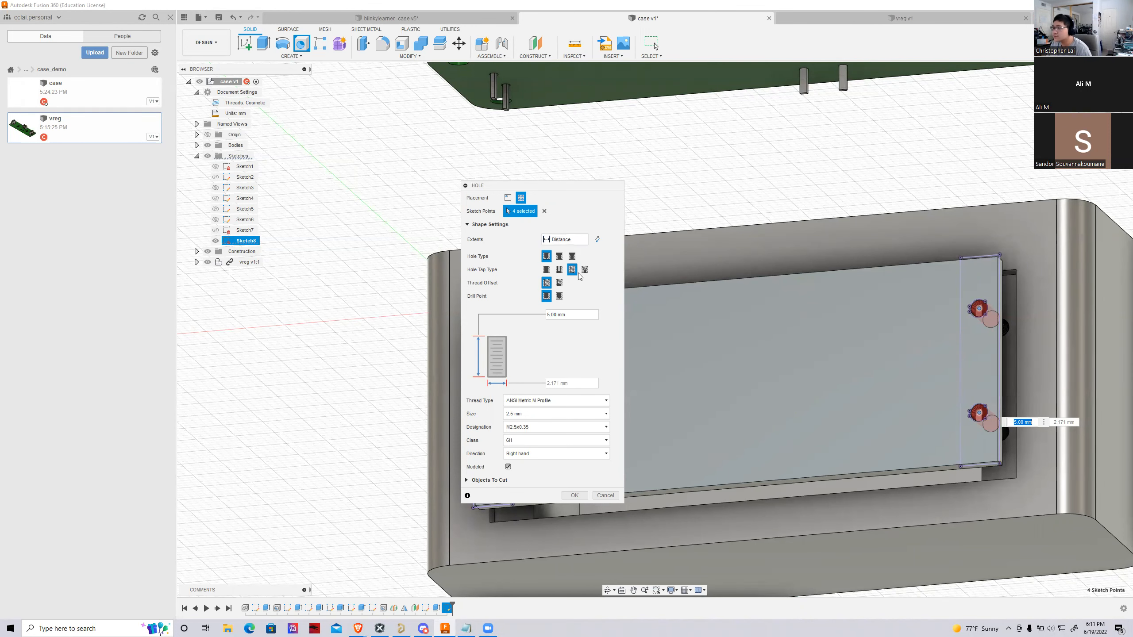
Make the four cover holes counterbored with the simple tap type and a depth of 2 mm
click(560, 257)
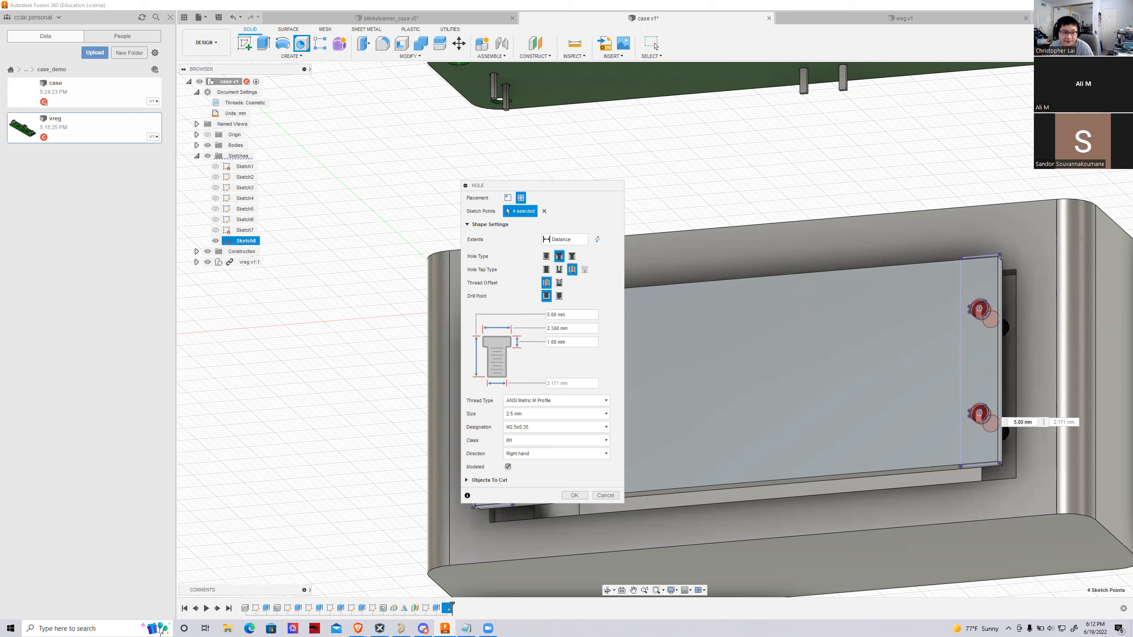
click(572, 257)
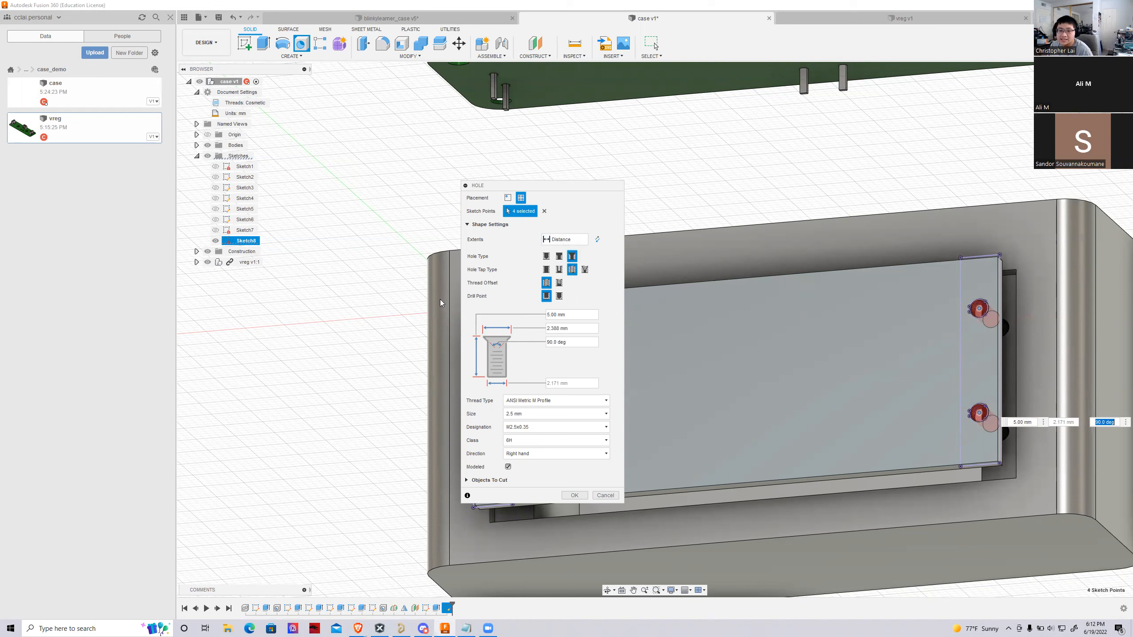
click(560, 256)
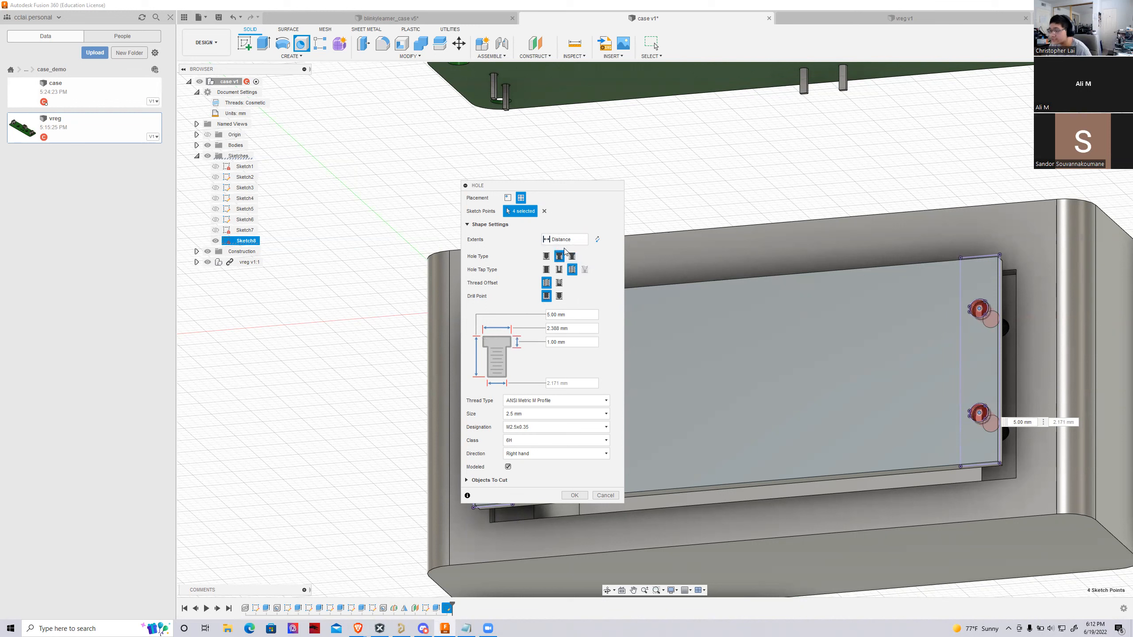
click(549, 270)
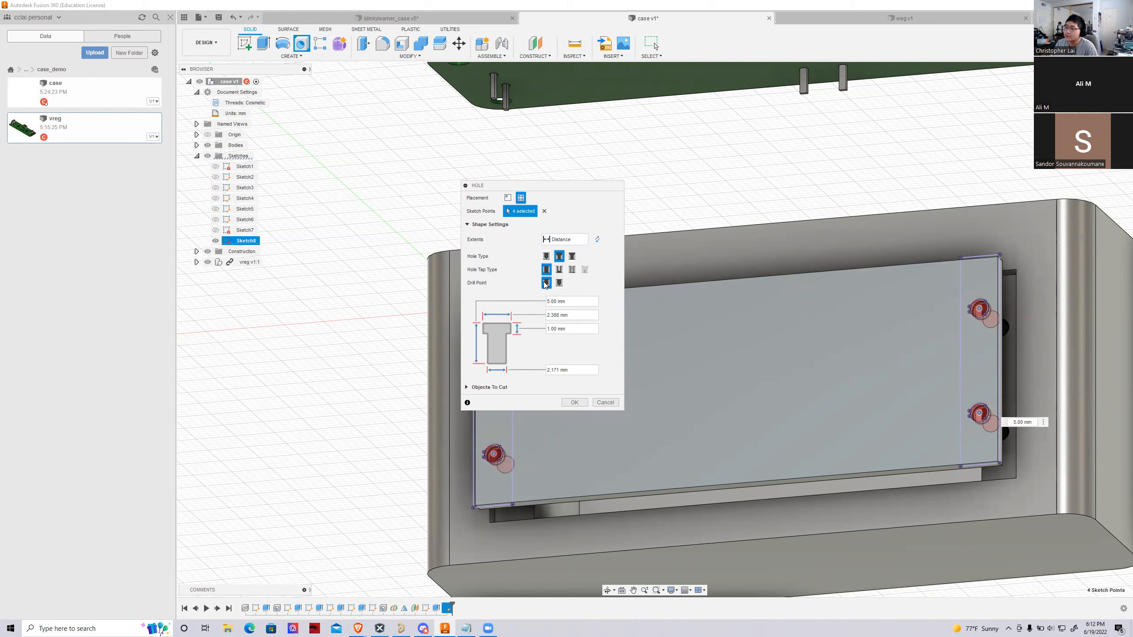
drag(551, 301, 546, 301)
text(2)
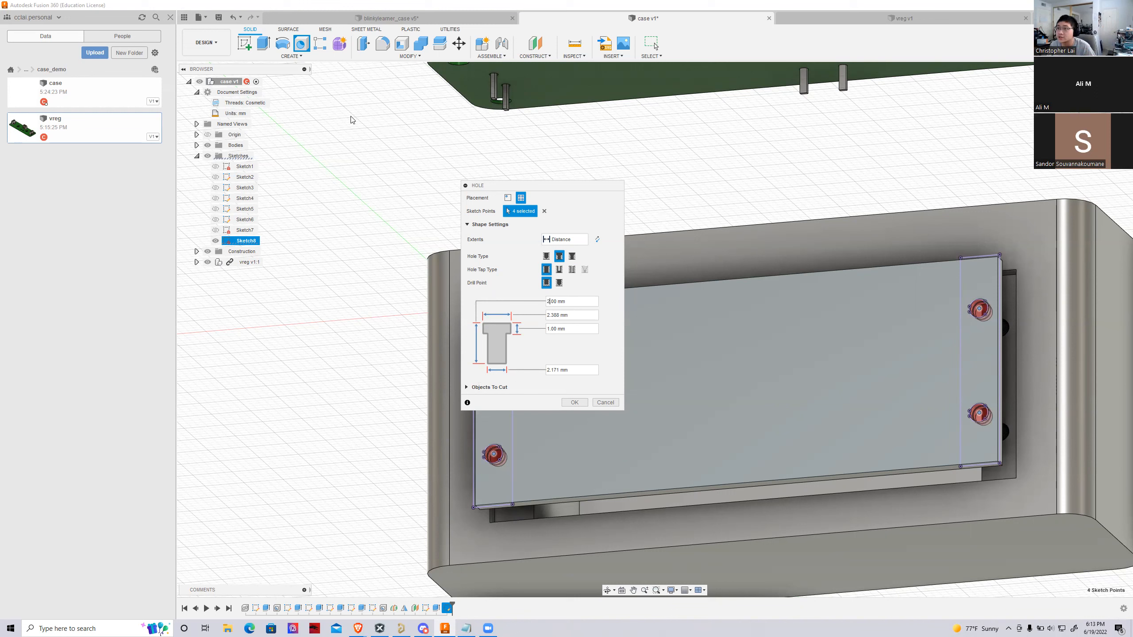
Switch to the blinkylearner_case design to inspect its battery cover's screw holes, and return to the case design
click(440, 20)
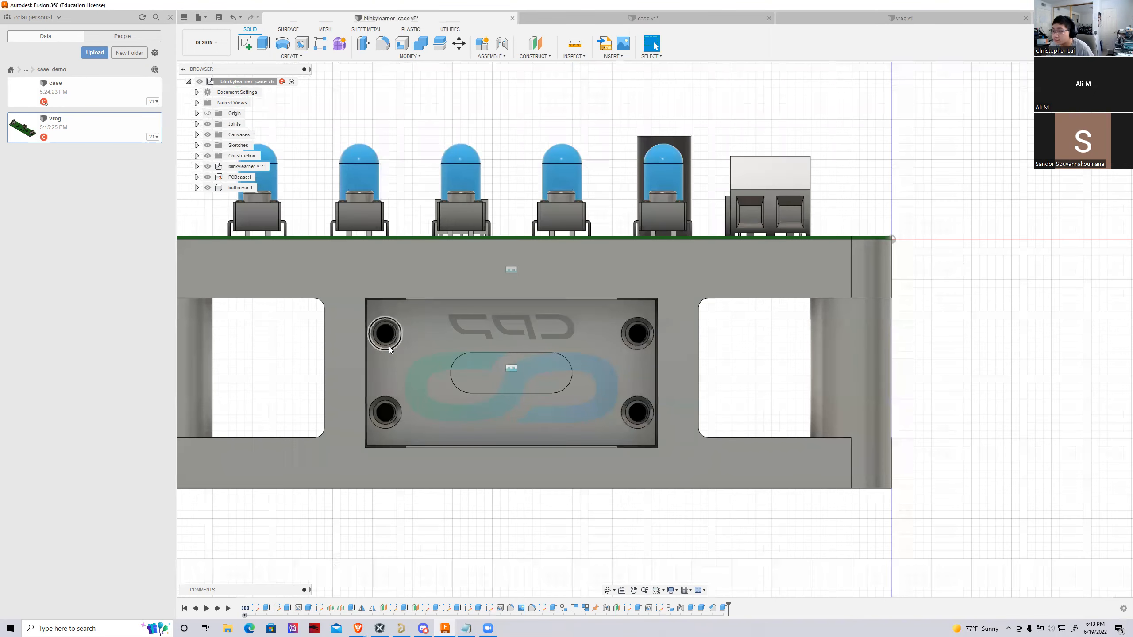
scroll(373, 332, up, 6)
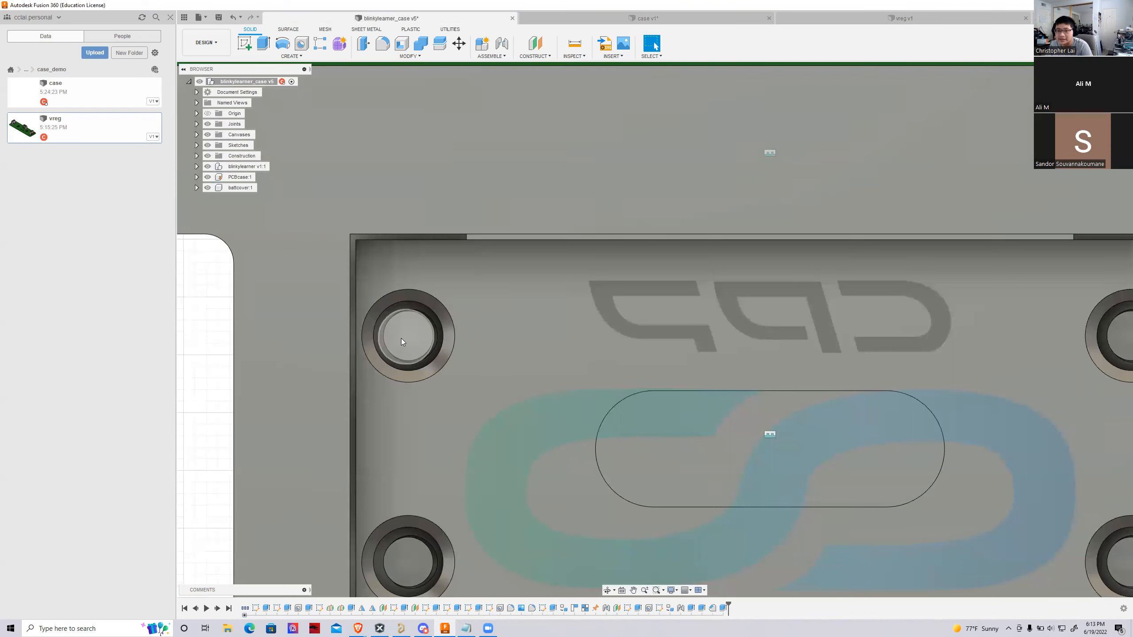
scroll(401, 331, down, 5)
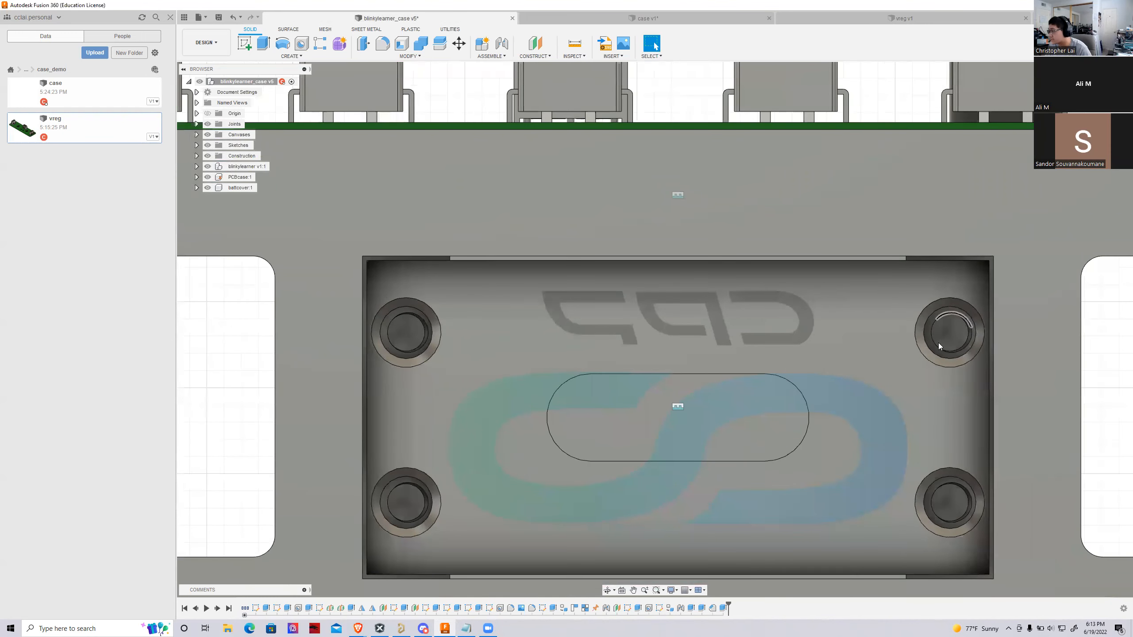
click(838, 17)
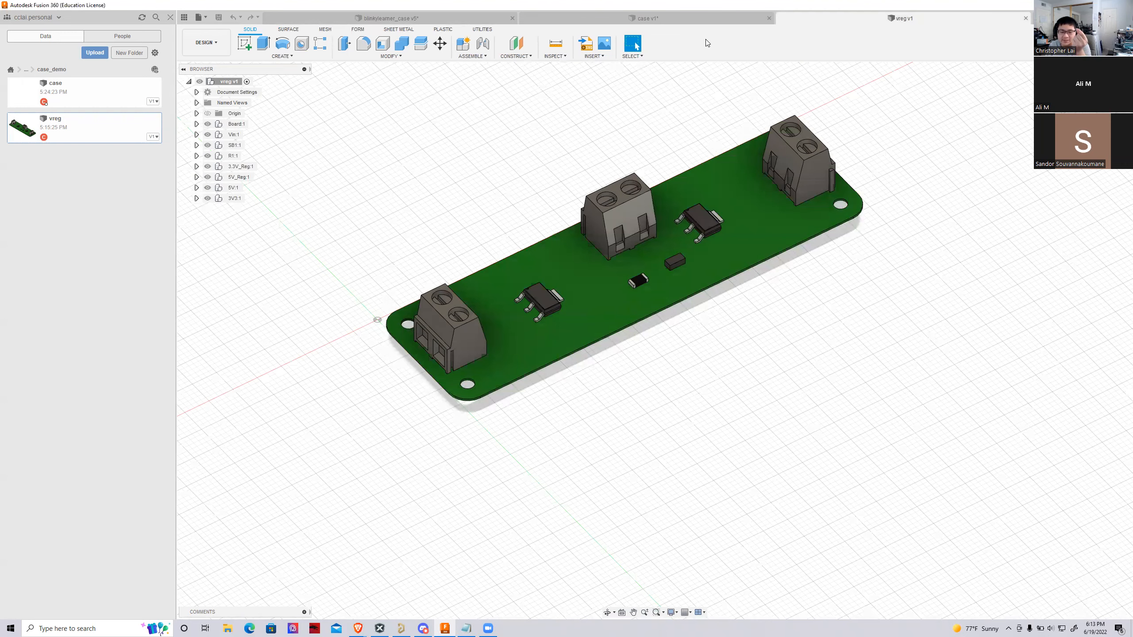
click(682, 18)
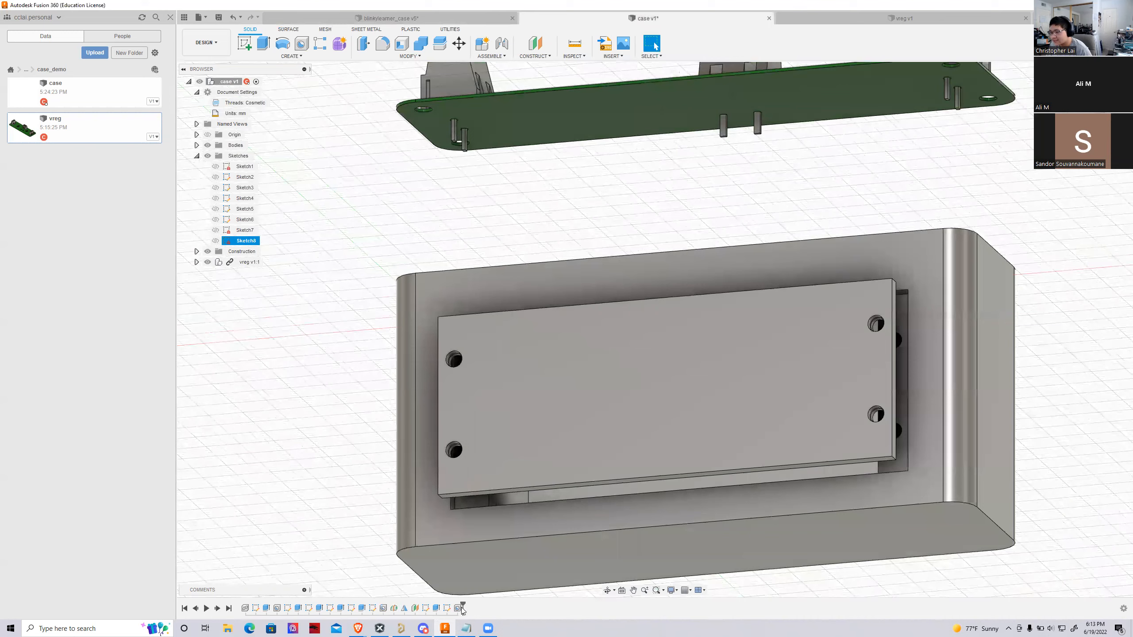
Reopen the cover's hole feature for editing and set the counterbore diameter to 5.5 mm, checking its fit against the cover edge
double_click(458, 608)
scroll(360, 363, up, 2)
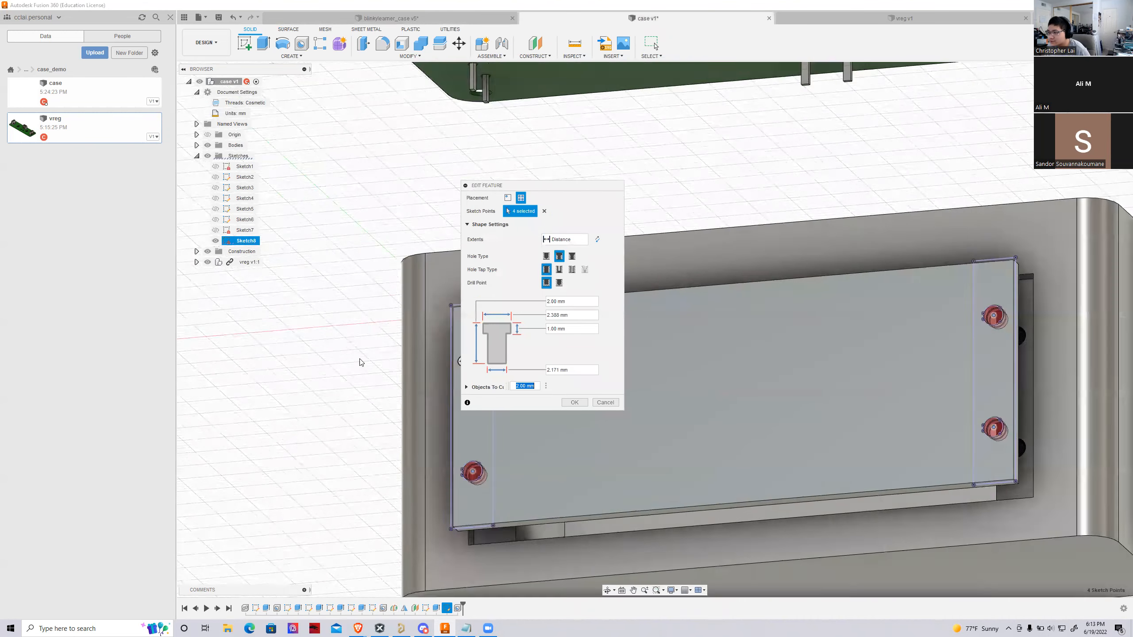
scroll(345, 367, down, 3)
scroll(351, 379, up, 3)
scroll(350, 379, down, 3)
scroll(421, 354, up, 6)
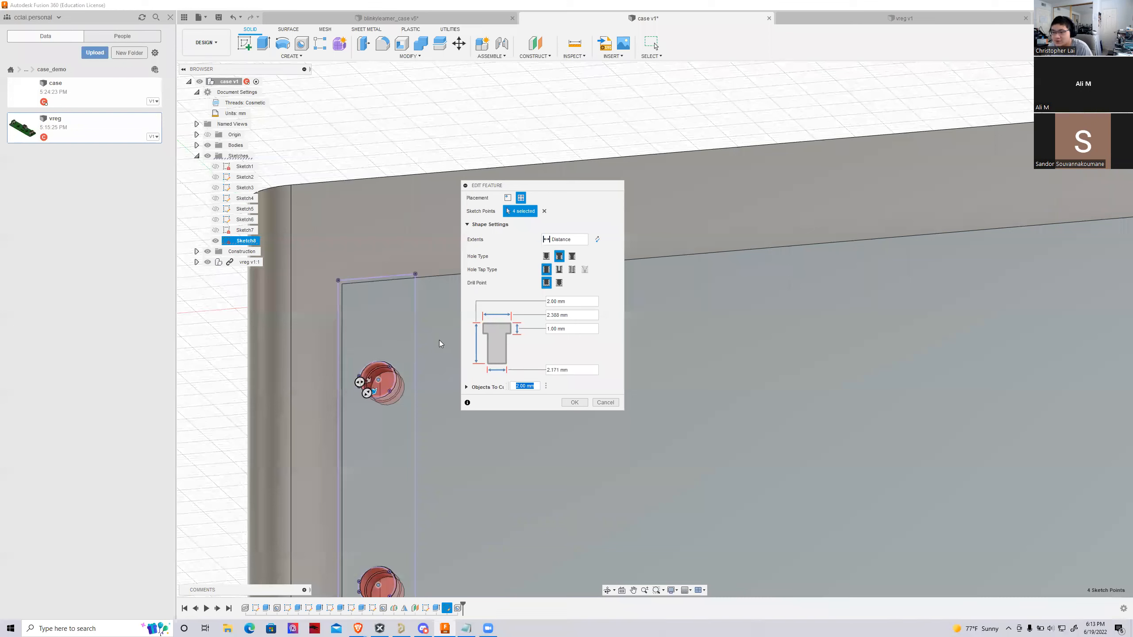
click(548, 314)
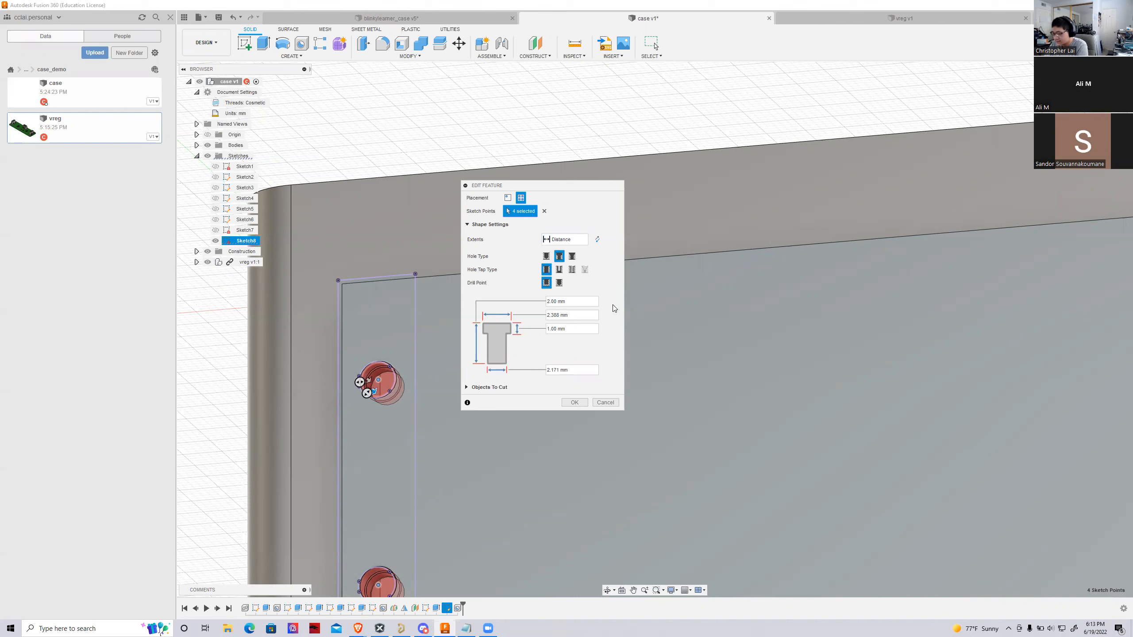
text(5)
key(Delete)
key(Delete)
key(Delete)
key(Delete)
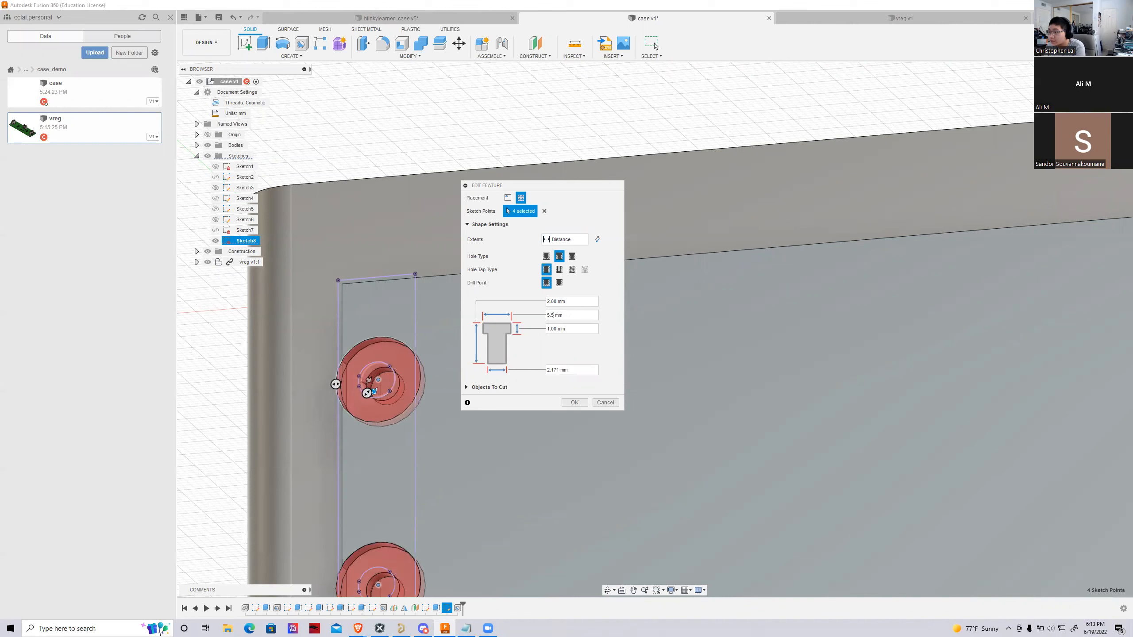
shift+middle_drag(655, 330, 686, 366)
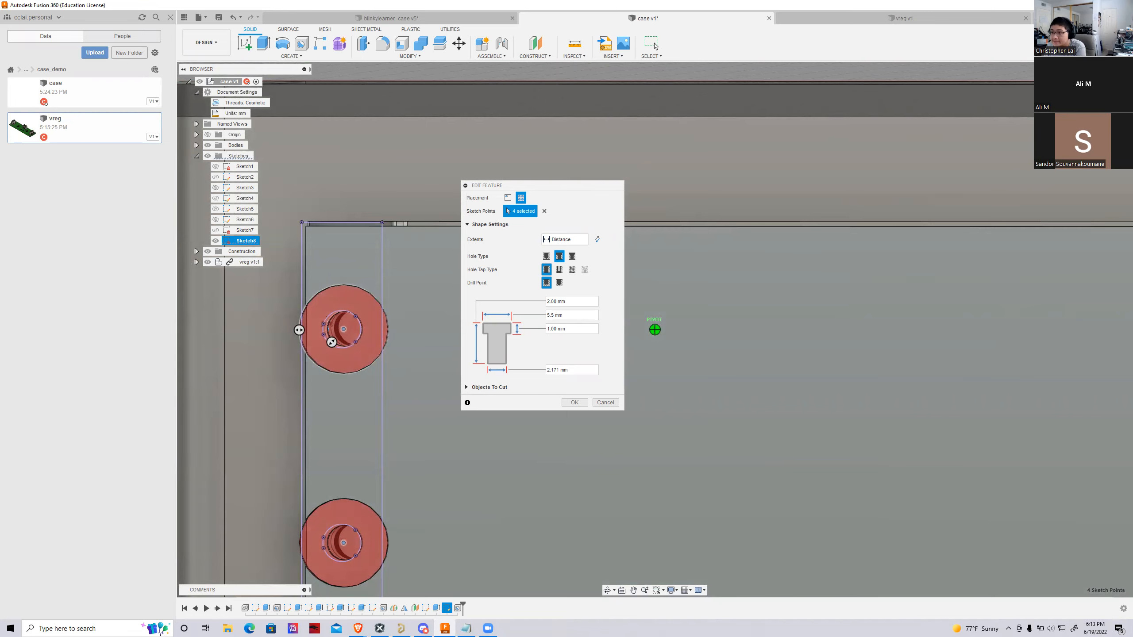
mouse_move(685, 366)
shift+middle_down()
mouse_move(712, 373)
mouse_move(698, 378)
shift+middle_up()
shift+middle_drag(697, 287, 693, 269)
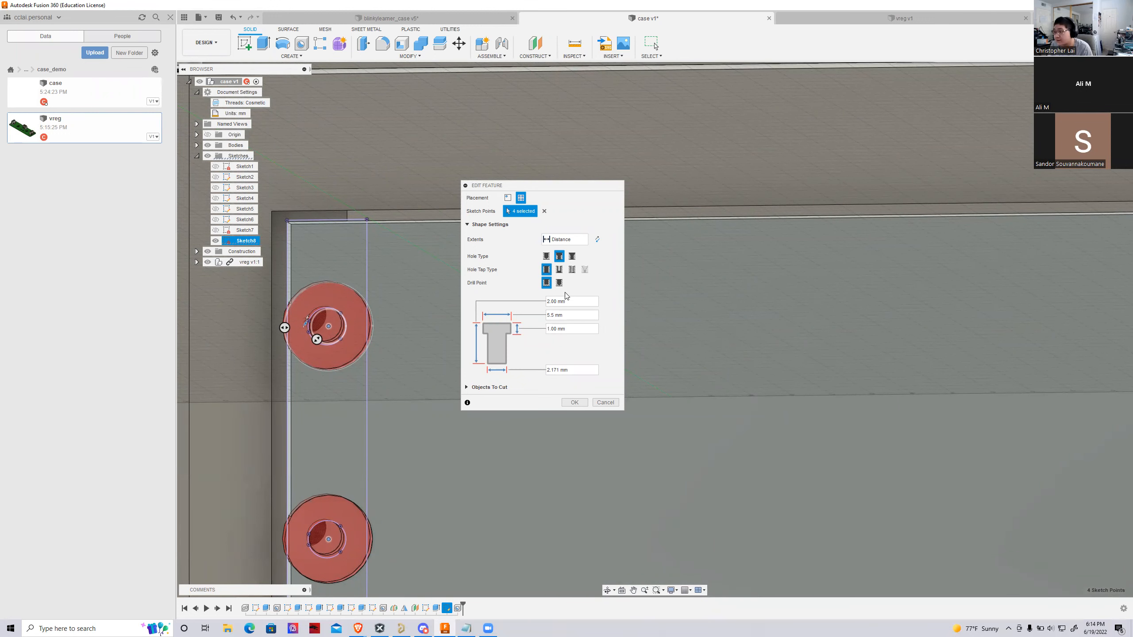
Try a counterbore diameter of 5 mm on the cover's screw holes
click(553, 314)
key(BackSpace)
key(BackSpace)
scroll(320, 349, up, 4)
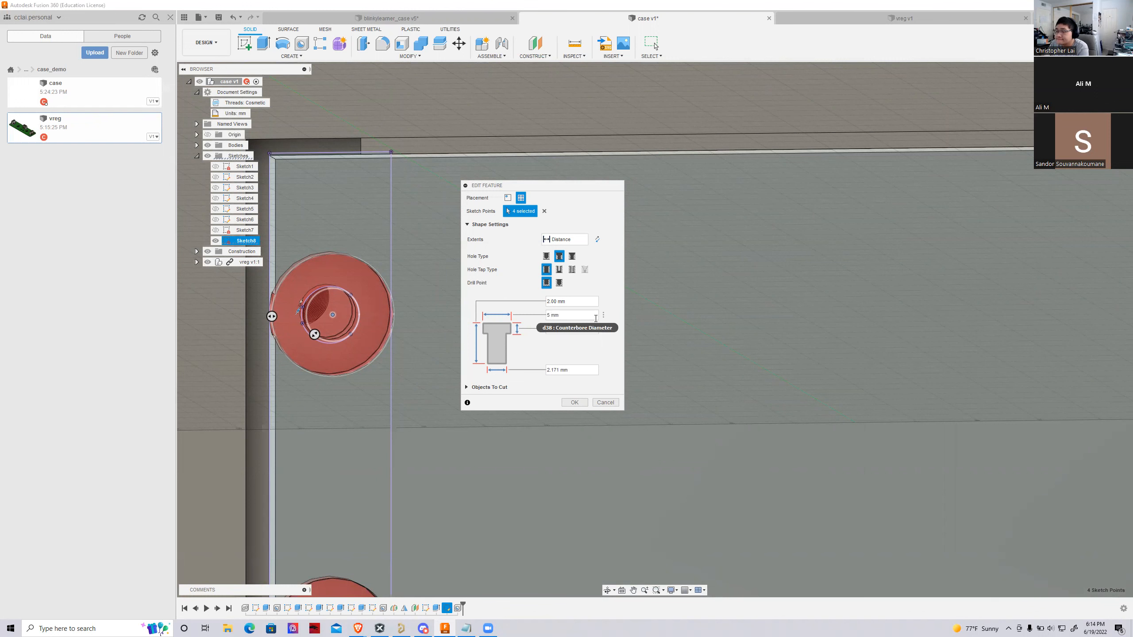
Reduce the counterbore diameter of the four cover holes to 4.5 mm and inspect the clearance to the cover edge
key(BackSpace)
text(4.5)
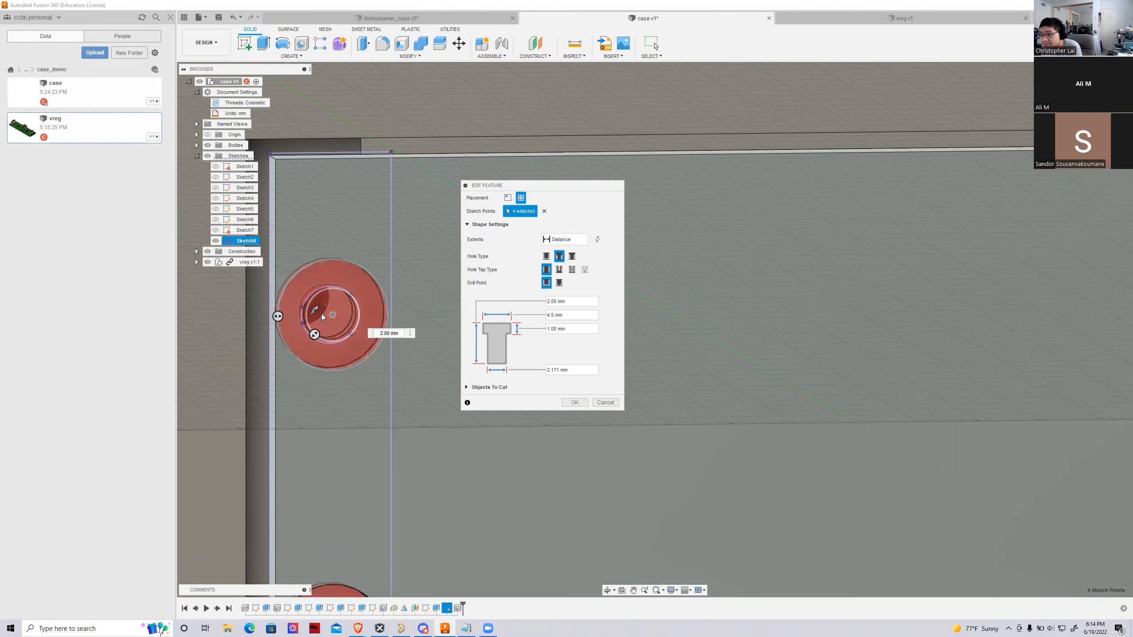
scroll(328, 312, down, 2)
mouse_move(328, 312)
shift+middle_down()
mouse_move(300, 302)
mouse_move(314, 306)
shift+middle_up()
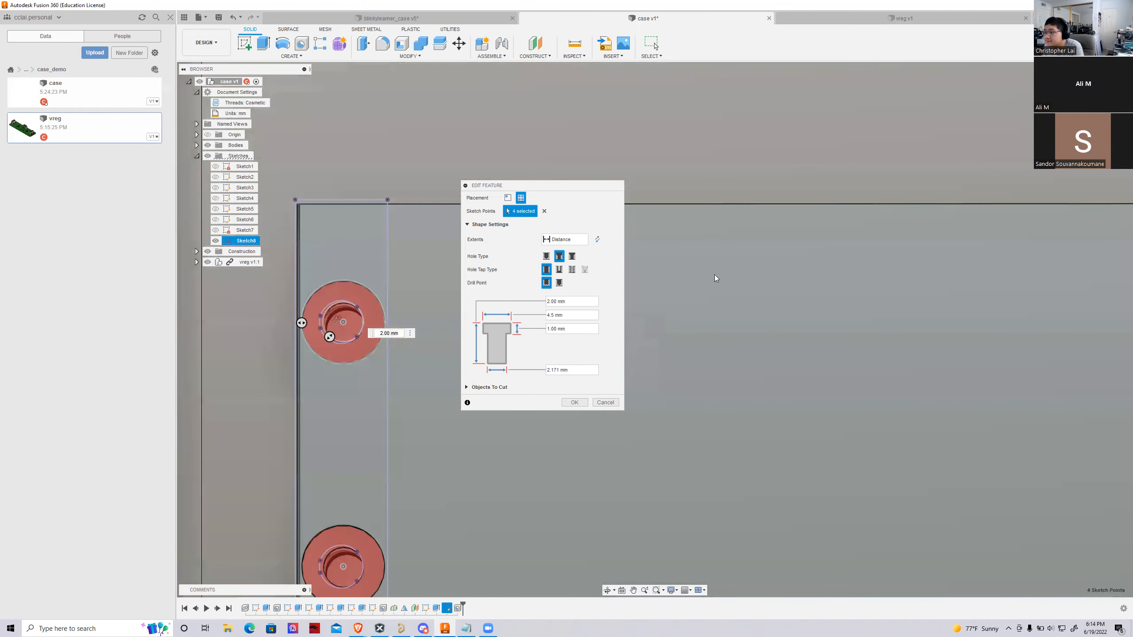
click(555, 315)
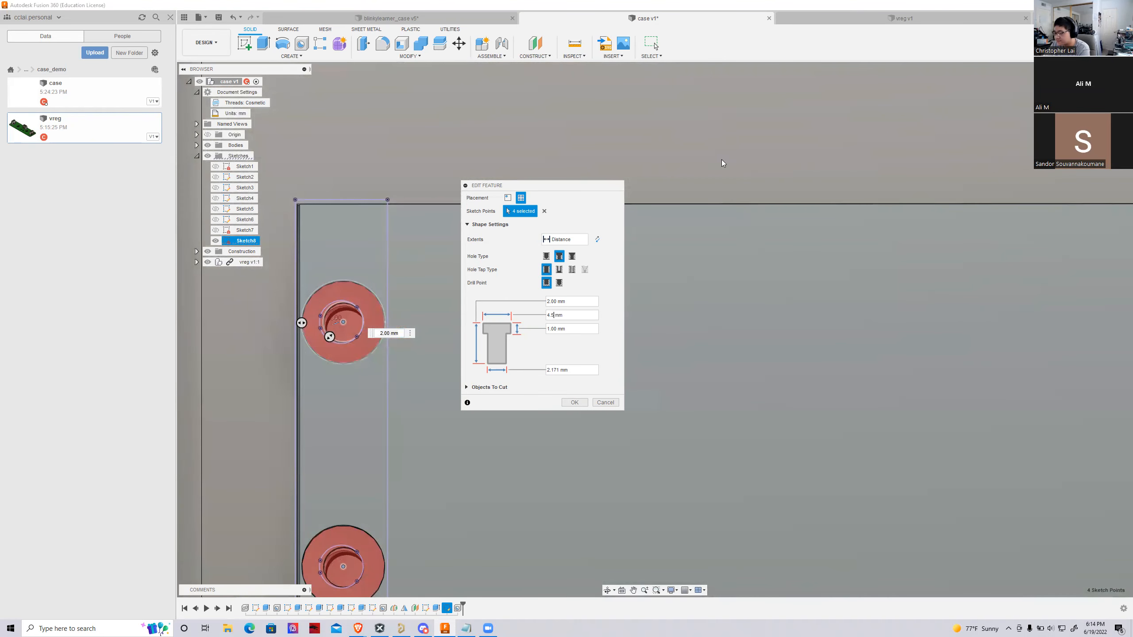
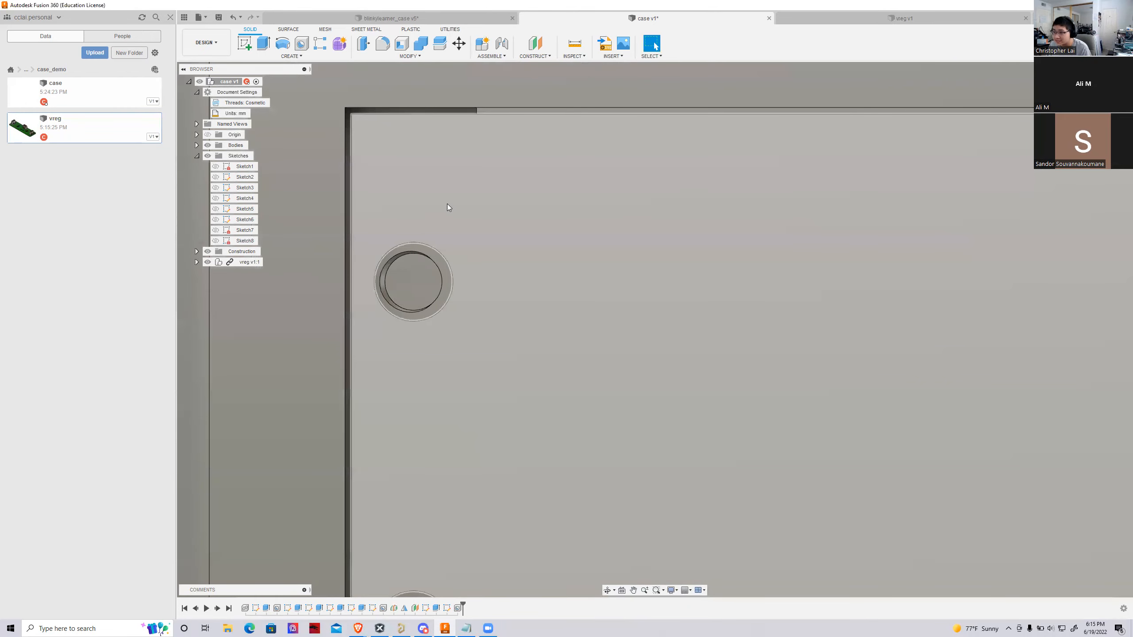
Examine how the cover's four screw holes line up with the threaded ledge holes in the case
scroll(323, 209, down, 6)
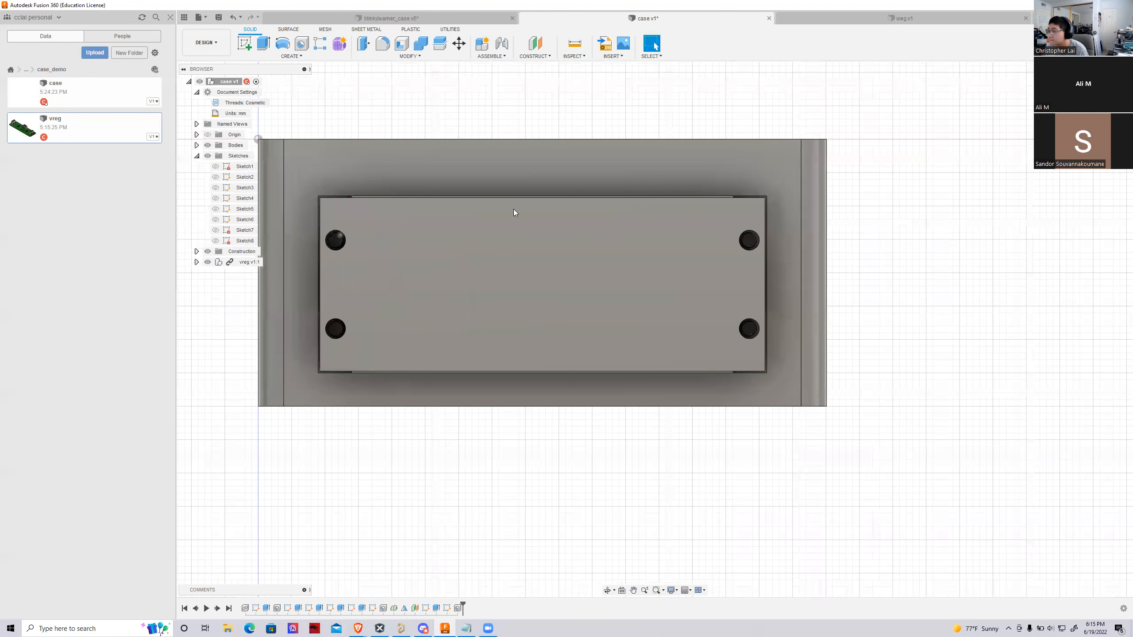
shift+middle_drag(654, 329, 618, 341)
scroll(798, 231, up, 5)
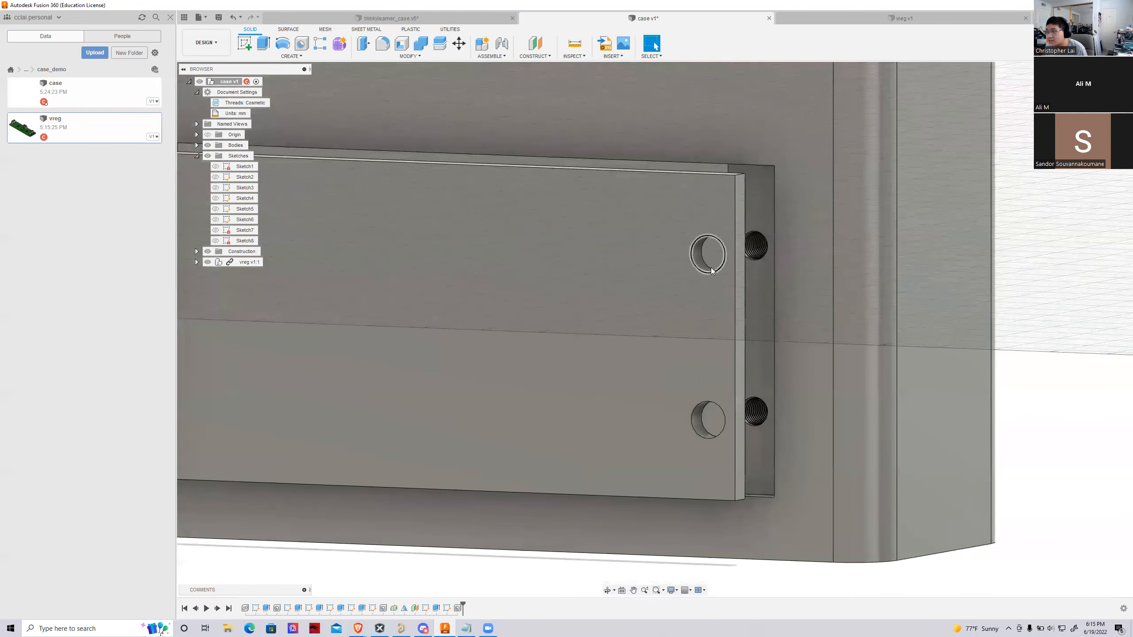
scroll(724, 295, down, 6)
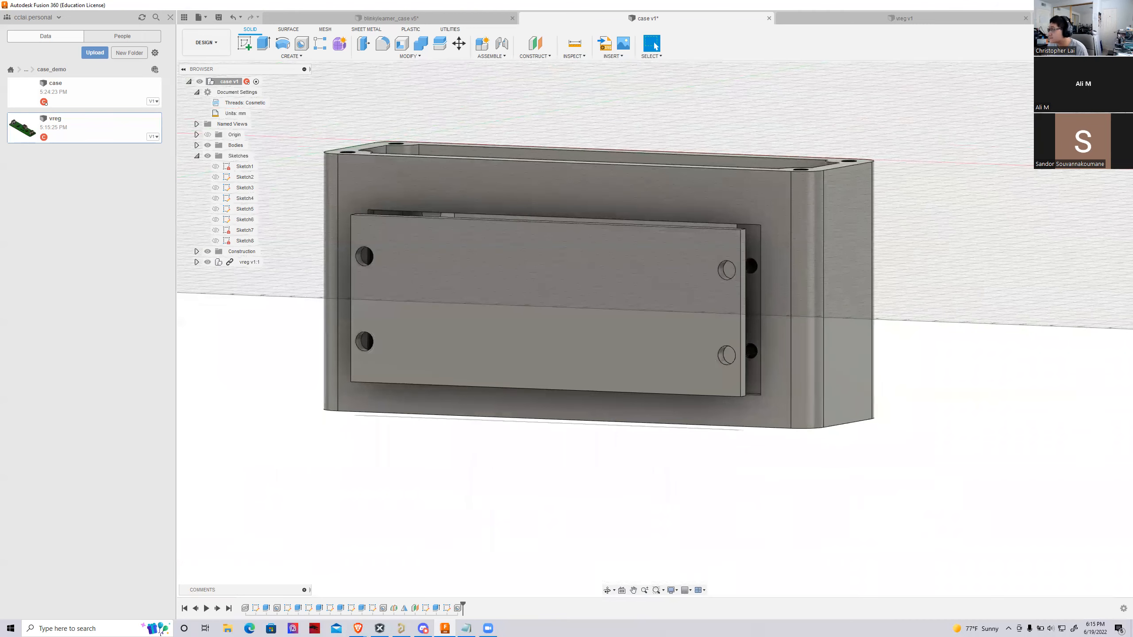
click(1097, 94)
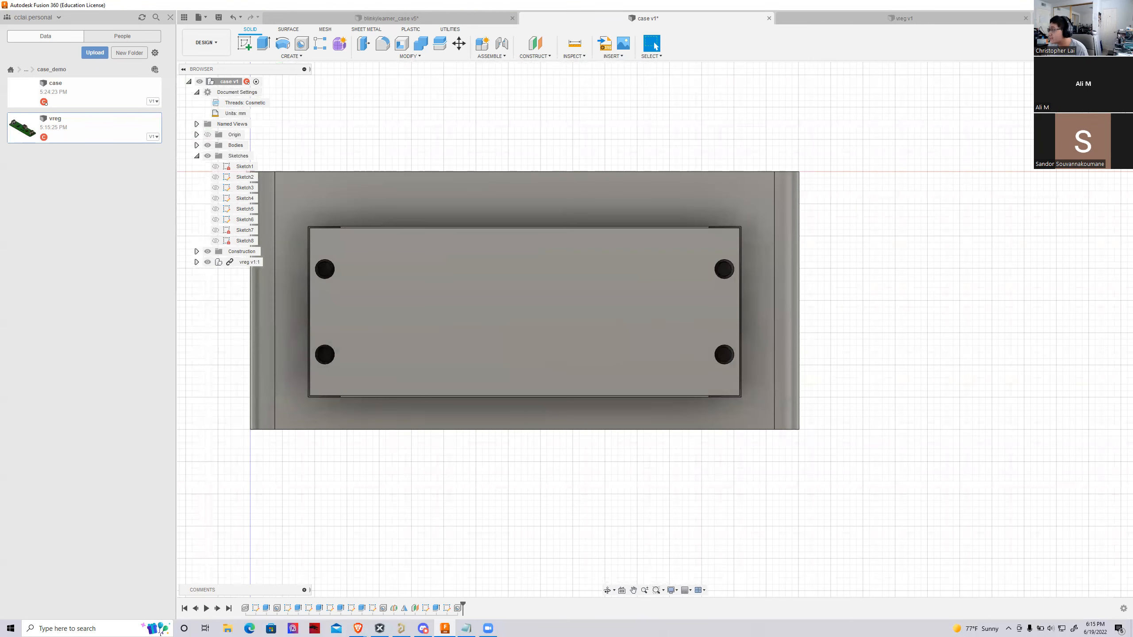
mouse_move(654, 330)
shift+middle_down()
mouse_move(642, 379)
mouse_move(589, 380)
mouse_move(540, 353)
mouse_move(580, 285)
mouse_move(548, 312)
mouse_move(549, 357)
mouse_move(549, 308)
mouse_move(495, 295)
mouse_move(356, 375)
mouse_move(370, 326)
shift+middle_up()
drag(907, 62, 1092, 96)
click(1095, 97)
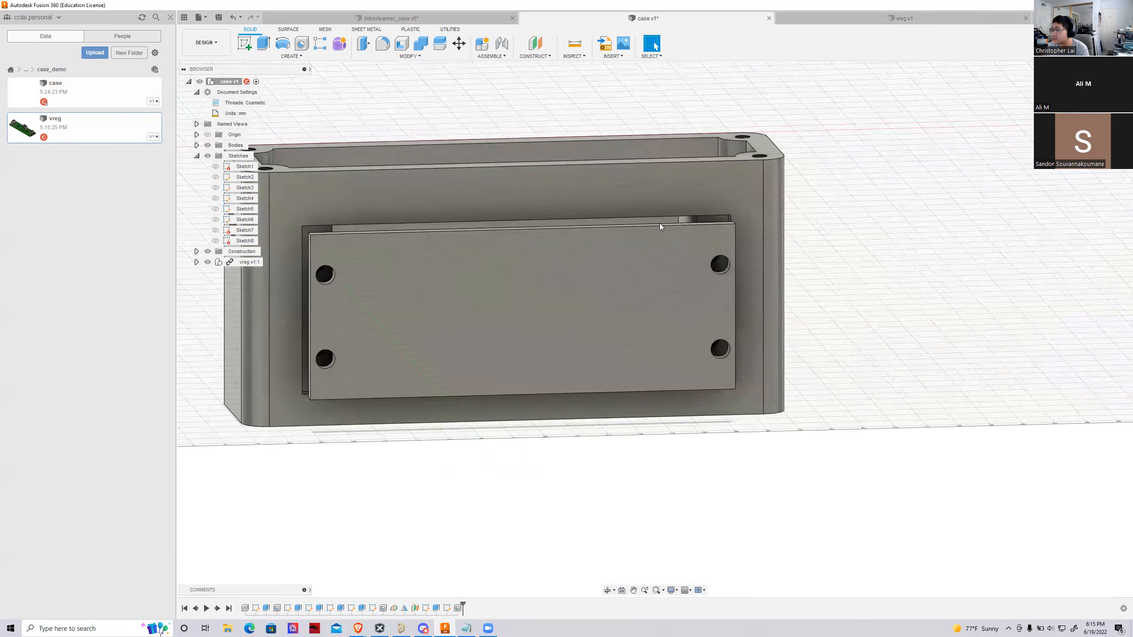
Start a sketch on the cover's outer face and draw a text frame spanning the whole face
click(514, 306)
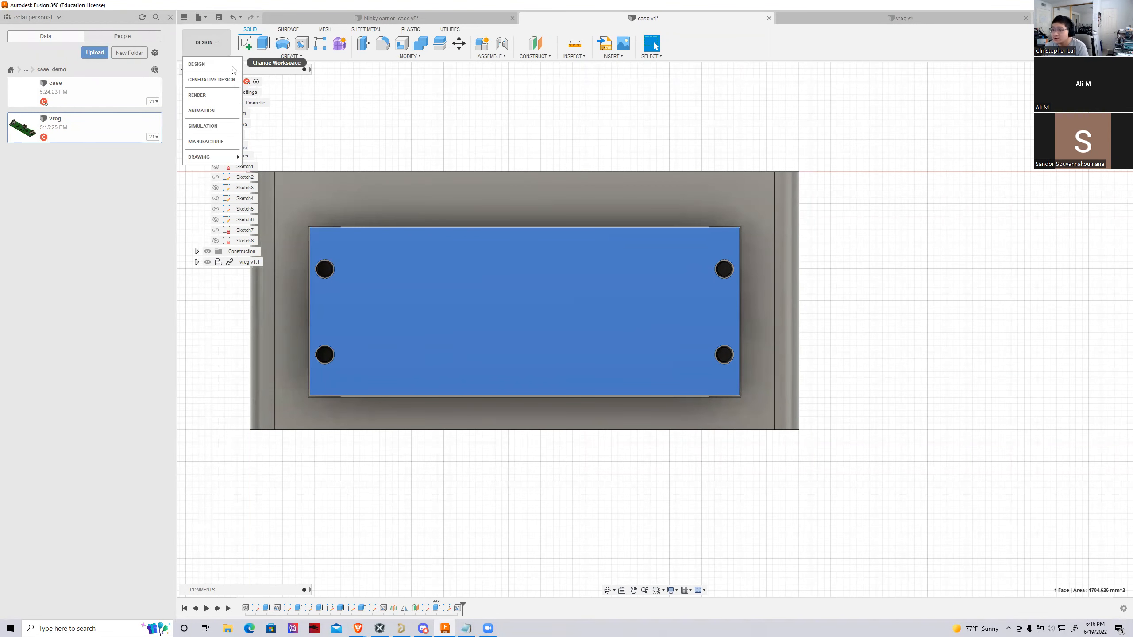
click(245, 47)
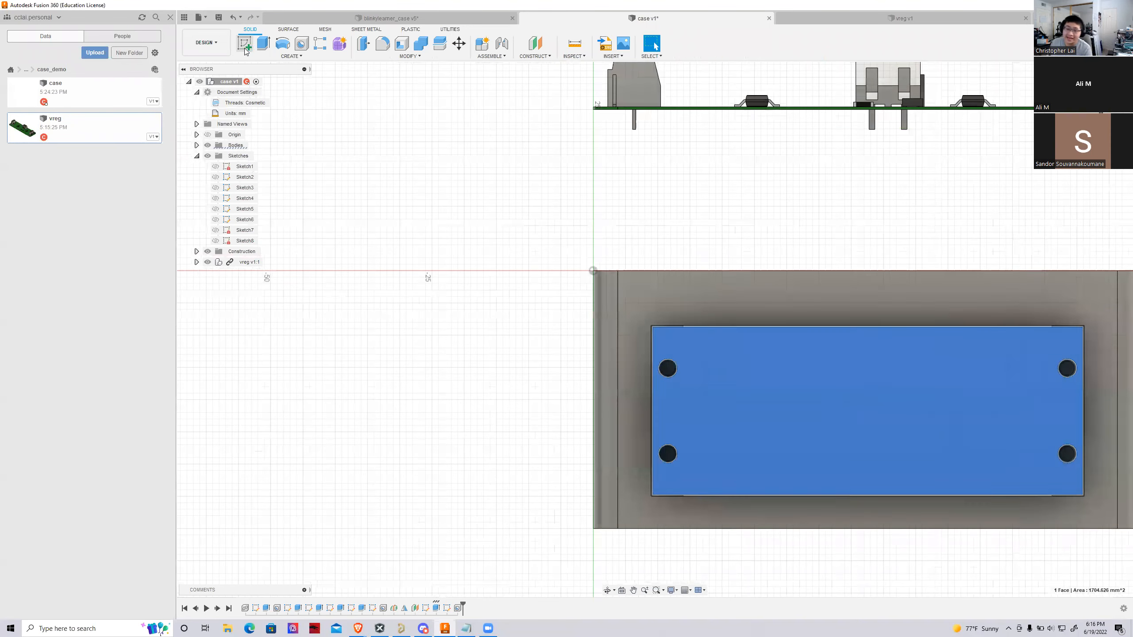
scroll(247, 333, down, 3)
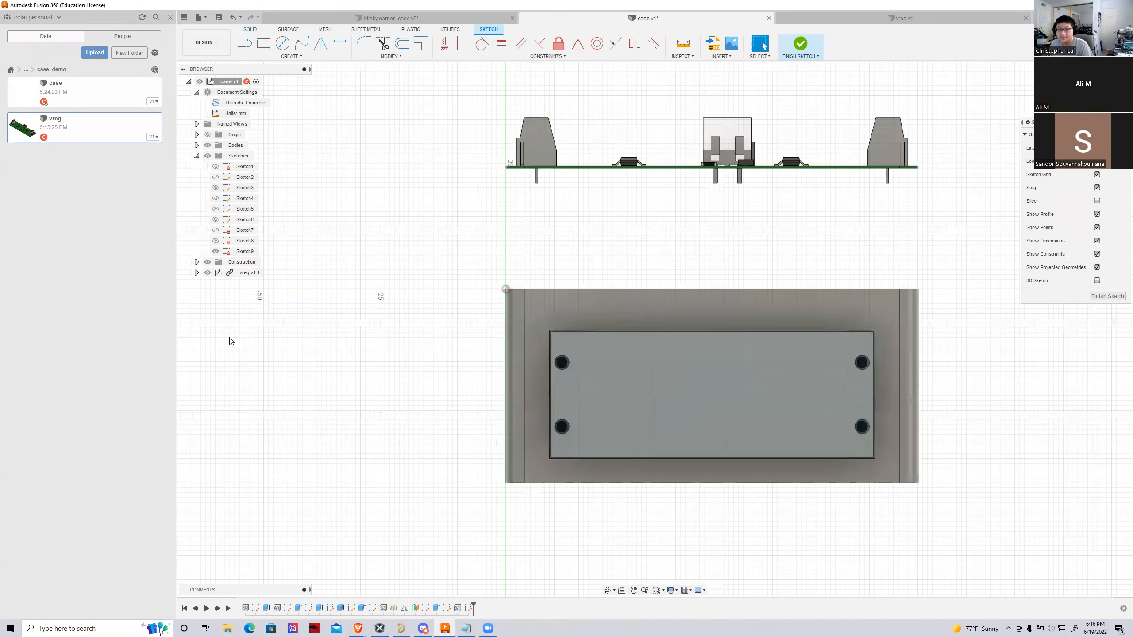
scroll(521, 381, up, 2)
scroll(320, 233, down, 1)
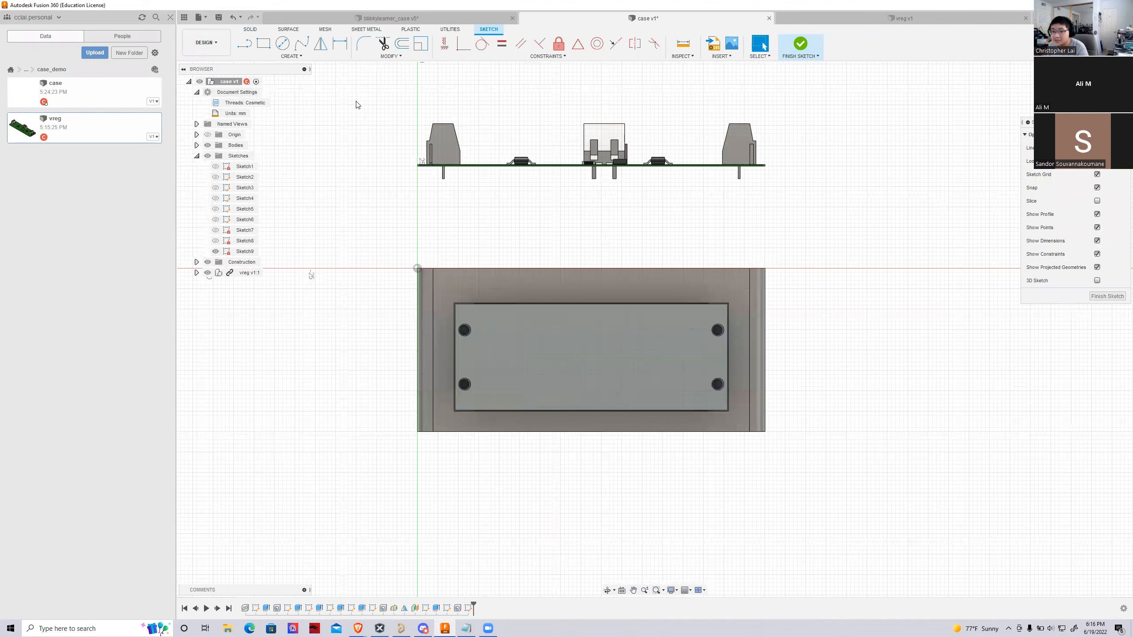
click(291, 56)
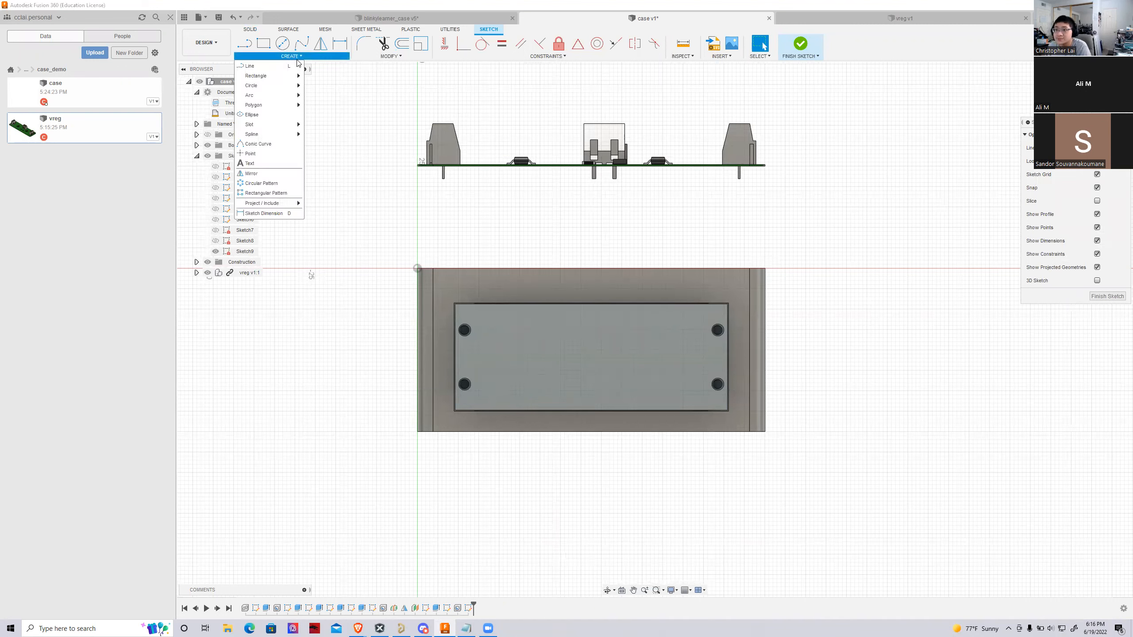
click(260, 163)
scroll(567, 400, up, 3)
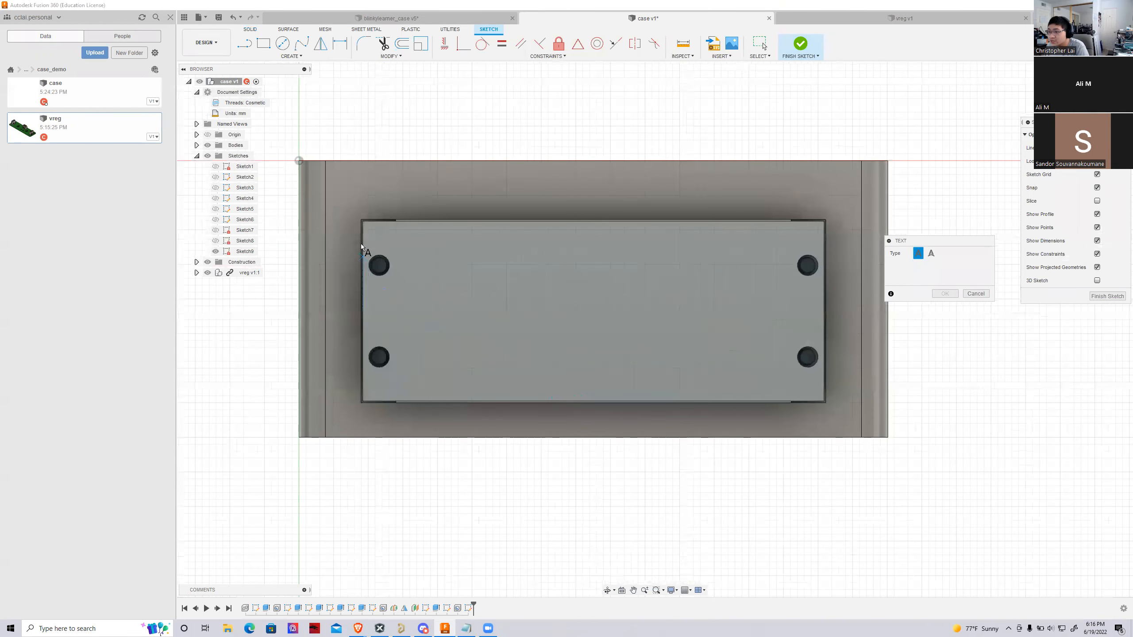
click(365, 223)
click(822, 399)
Set the sketch text's font to Tw Cen MT Condensed Extra Bold
click(963, 306)
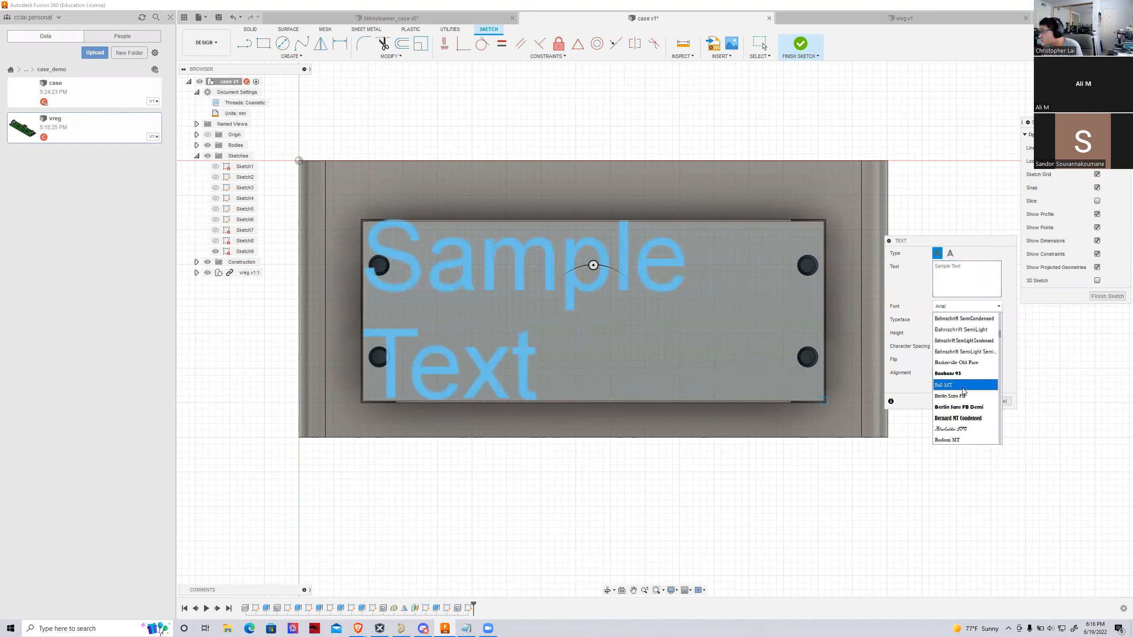
scroll(963, 390, down, 9)
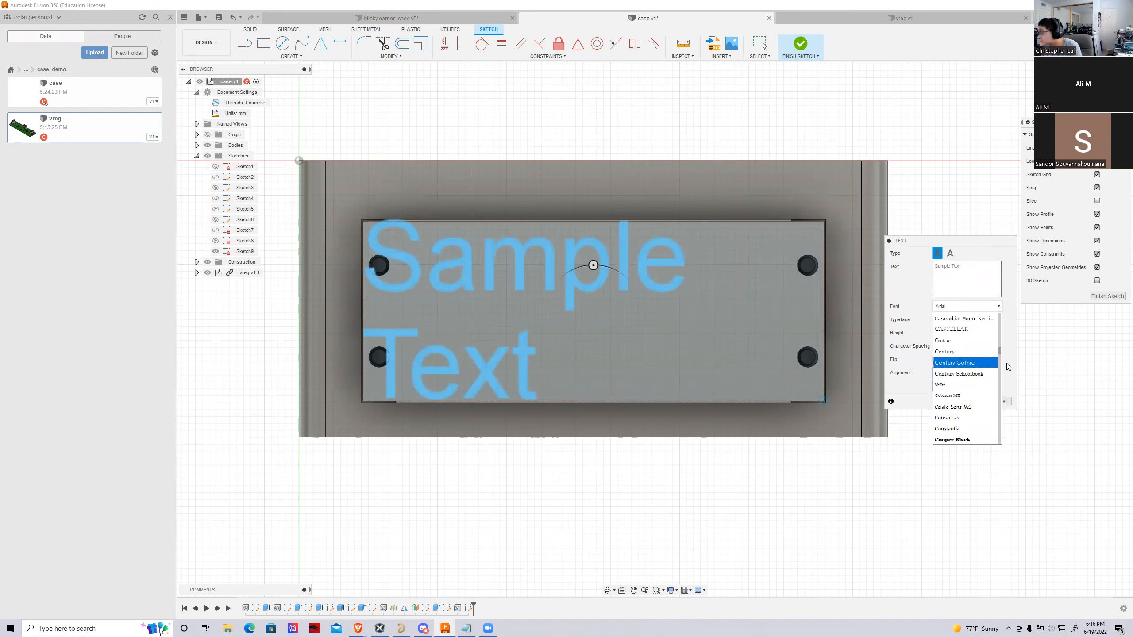
drag(1000, 352, 993, 441)
scroll(993, 441, down, 3)
scroll(981, 429, up, 2)
click(979, 399)
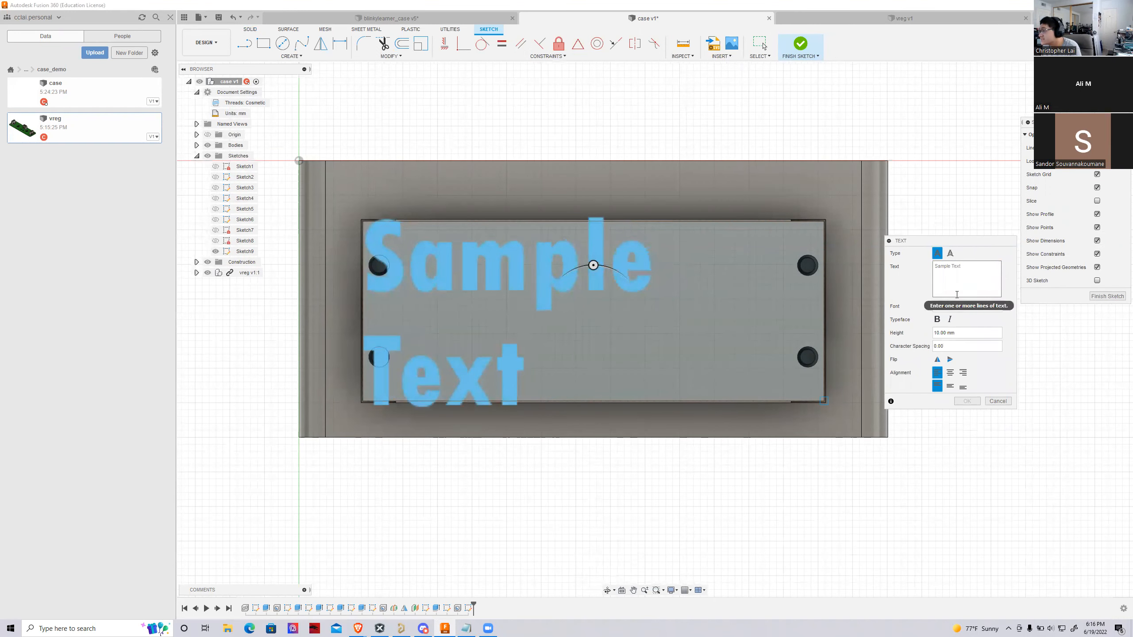
Replace the sample text with "BANSHEE UAV ROBOTICS"
text(BANSHEE U)
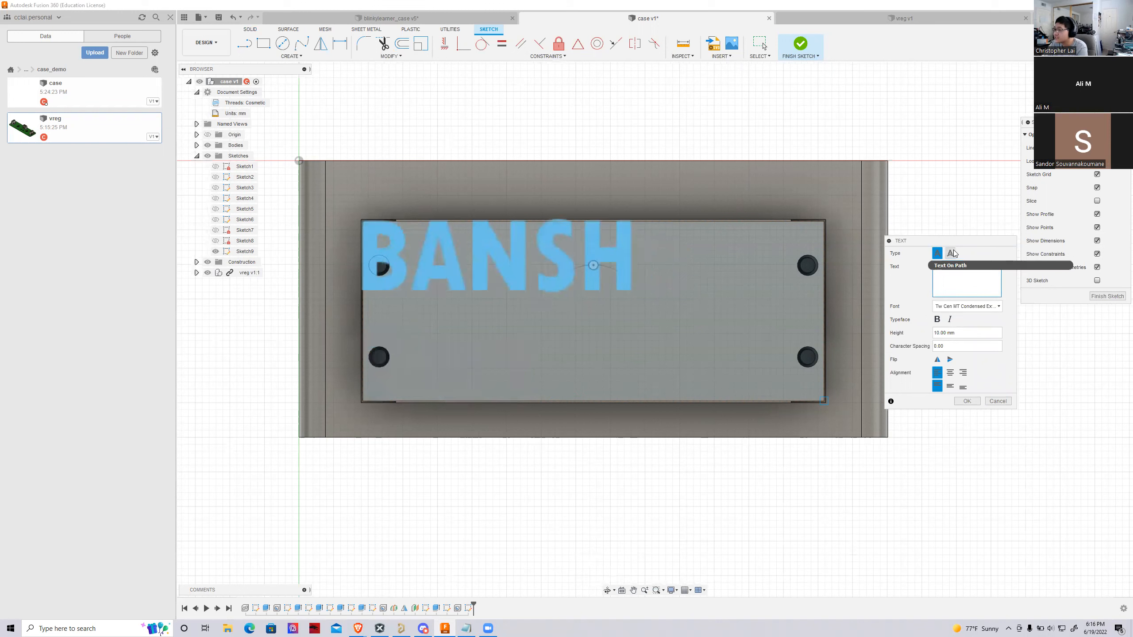
text(AV ROBOTICS)
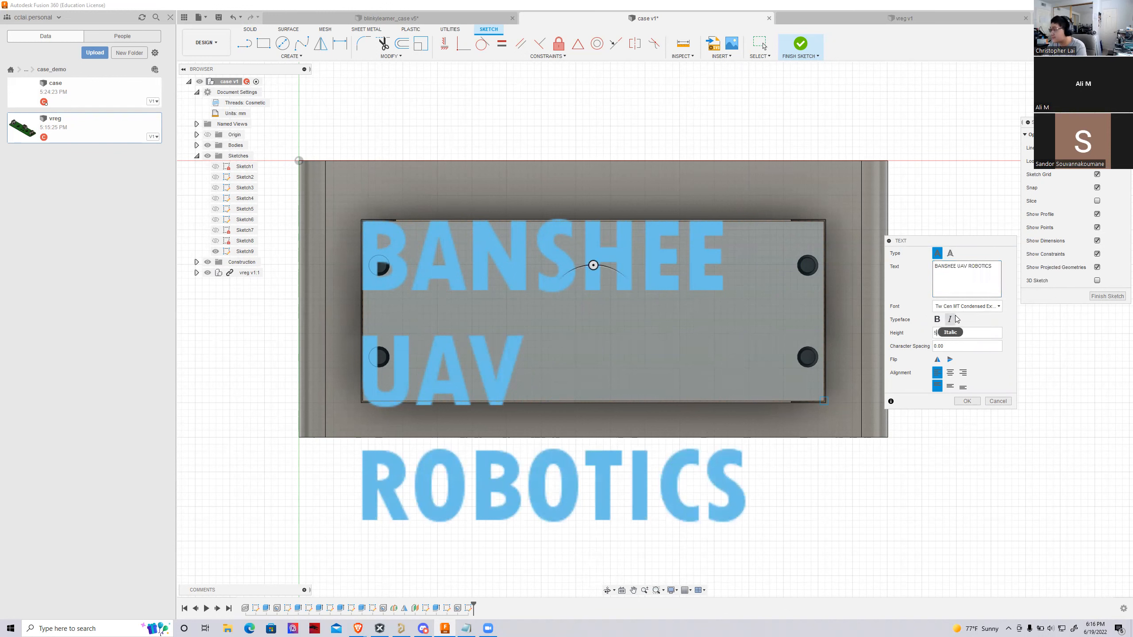
text(.)
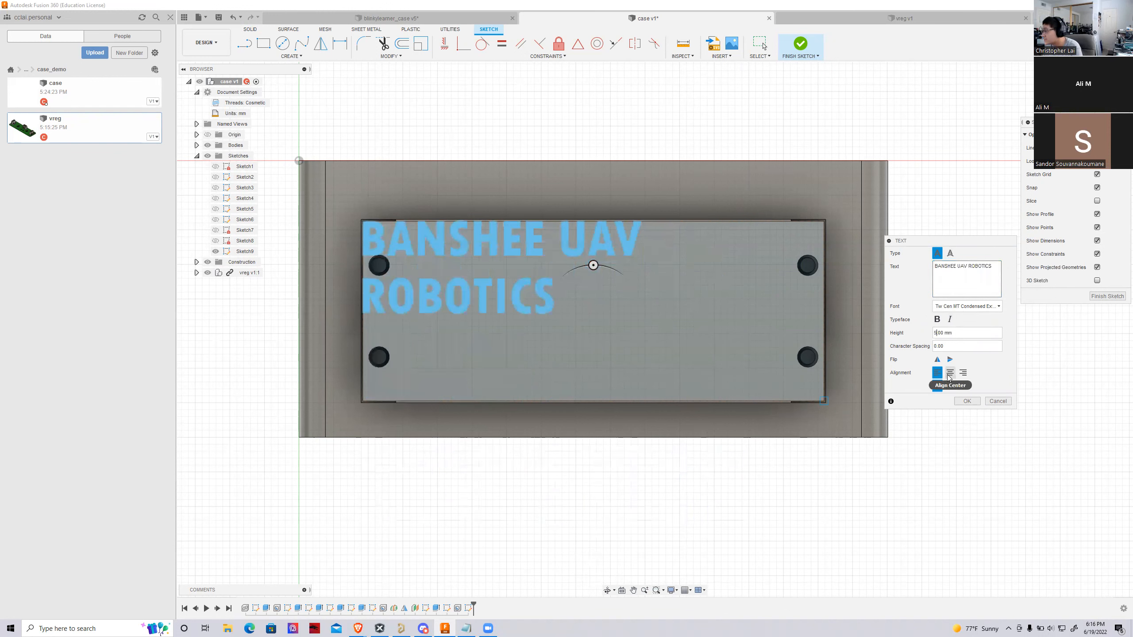
Set the text height to 5 mm, center it horizontally and vertically in its frame, and finish the sketch
click(950, 372)
click(950, 386)
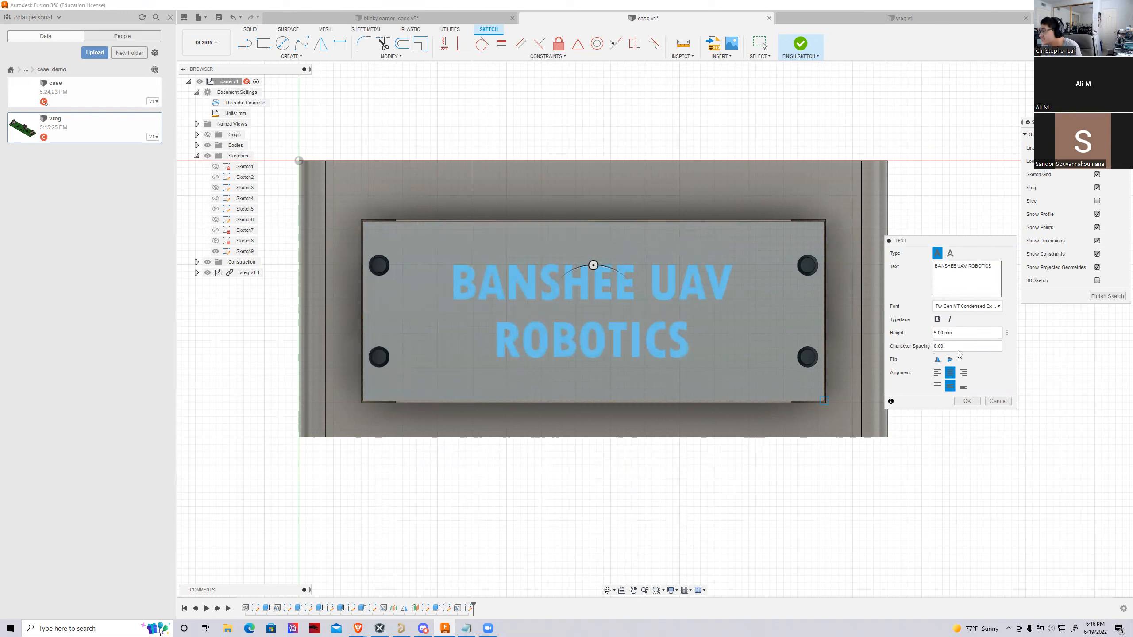
click(963, 401)
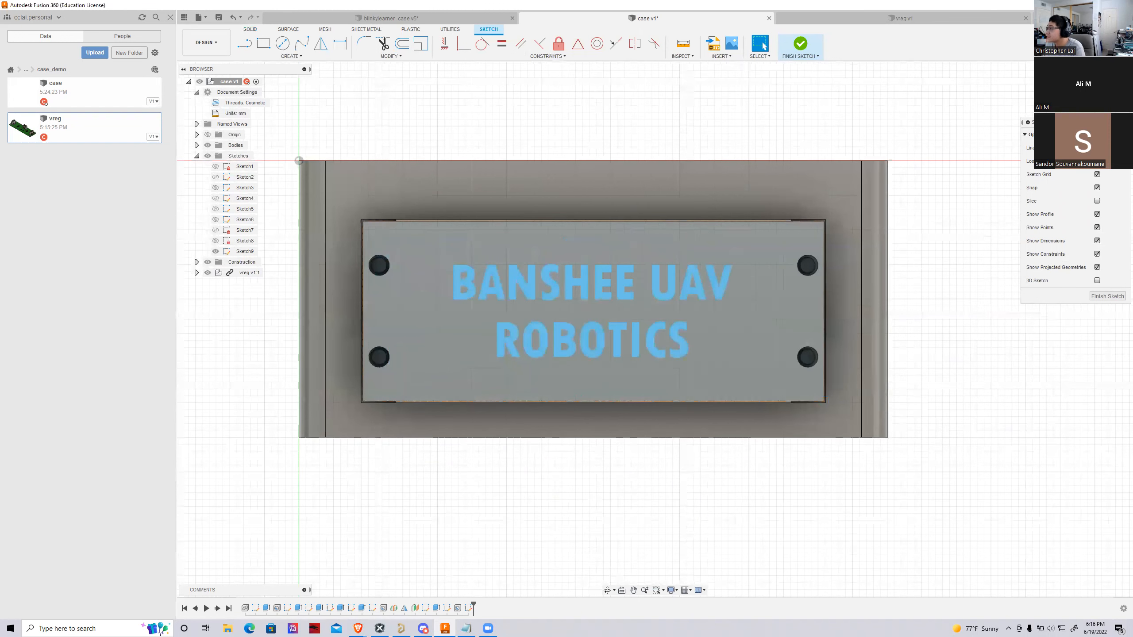
shift+middle_drag(655, 329, 620, 356)
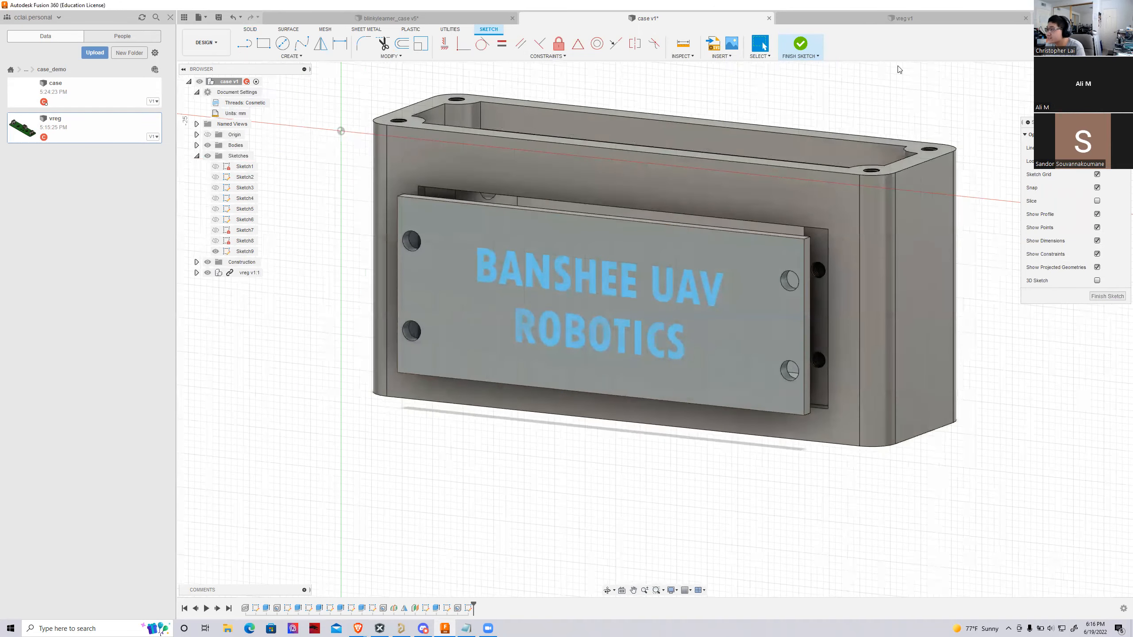
click(798, 47)
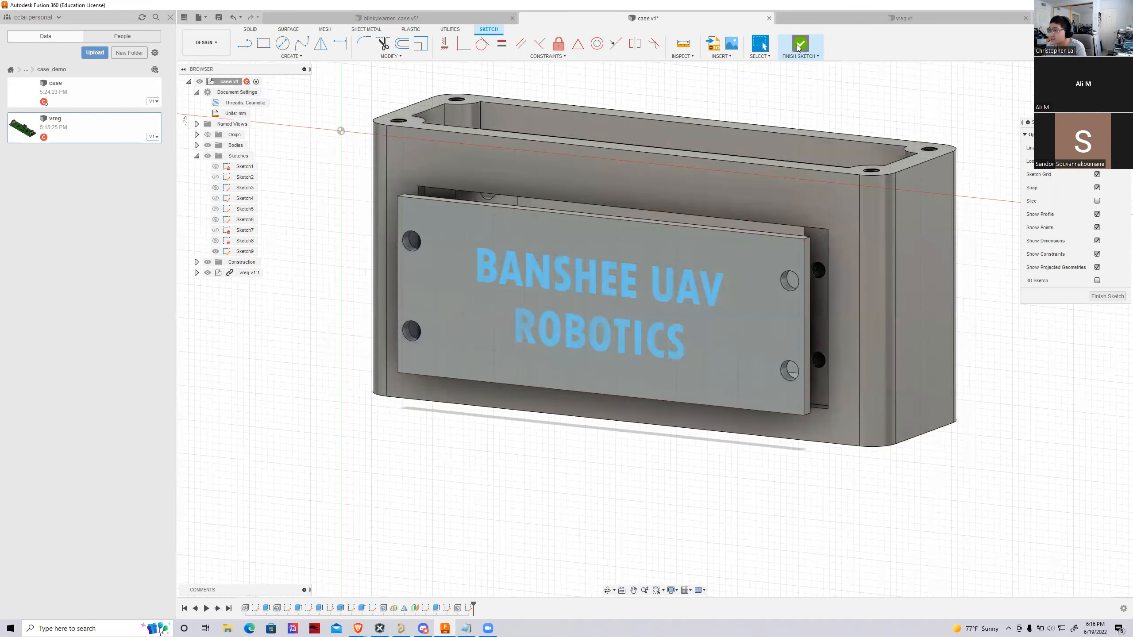
Engrave the lettering into the cover with an extruded cut of -1 mm
click(264, 44)
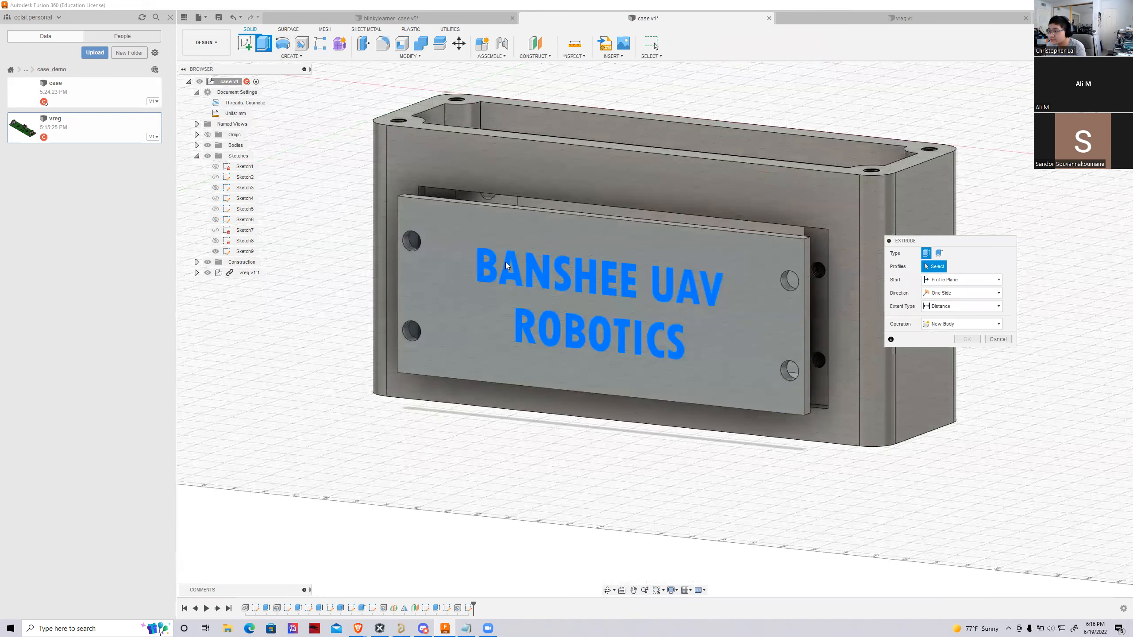
click(507, 266)
scroll(611, 303, up, 2)
text(-1)
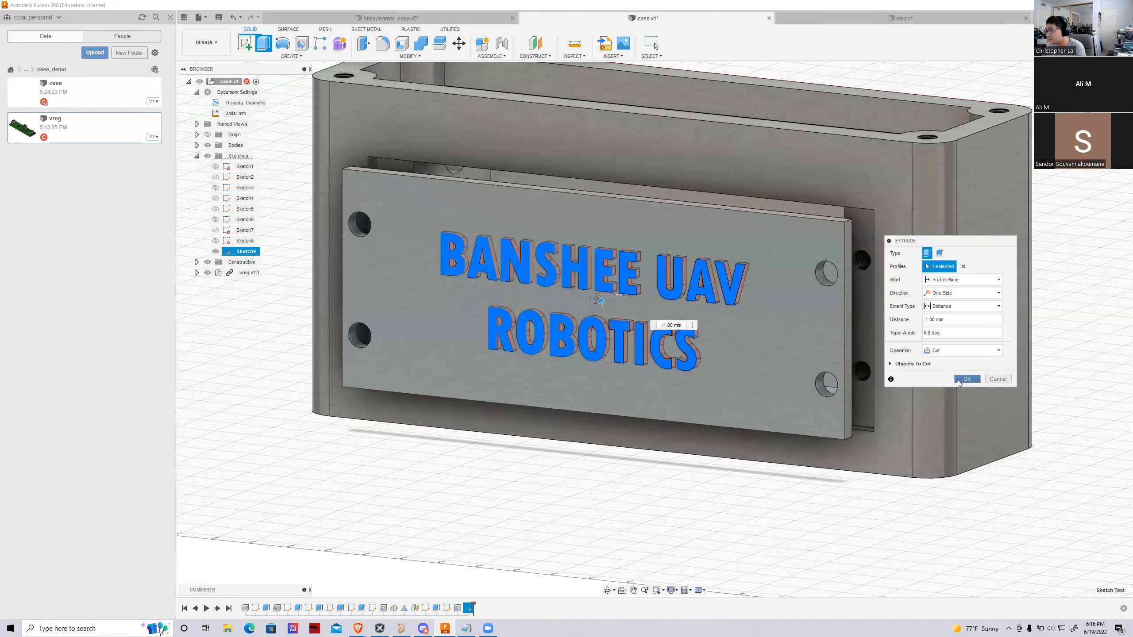
click(967, 379)
Inspect the engraved cover together with the case and the circuit board from several angles
scroll(956, 465, down, 3)
scroll(957, 464, up, 2)
scroll(957, 464, up, 3)
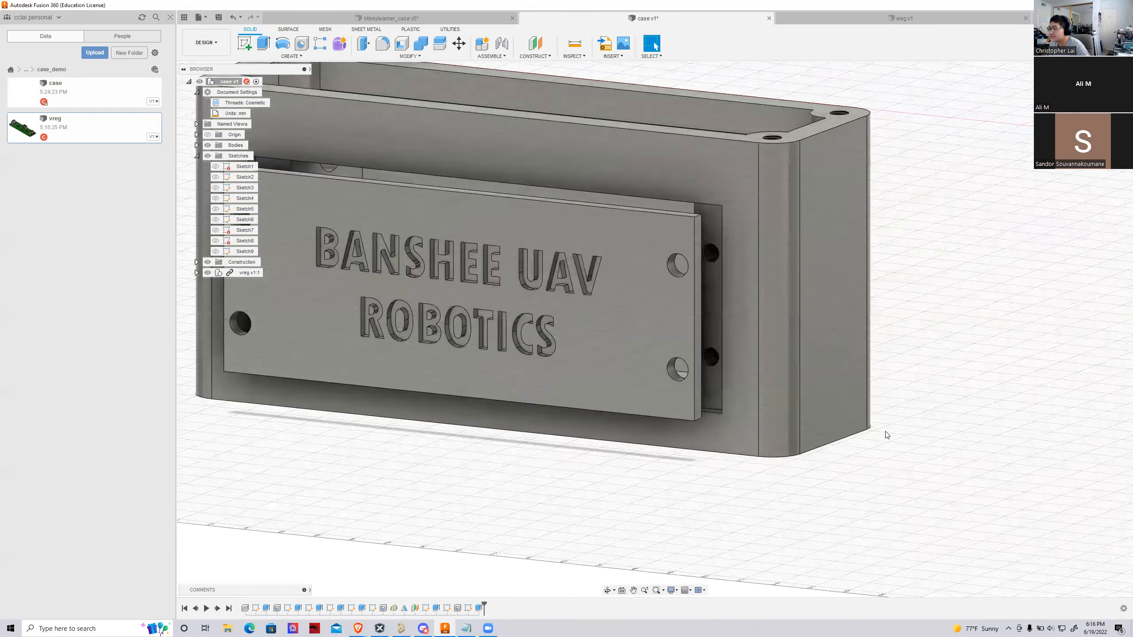
scroll(948, 299, down, 3)
scroll(938, 293, up, 2)
shift+middle_drag(7, 77, 991, 172)
scroll(854, 254, down, 2)
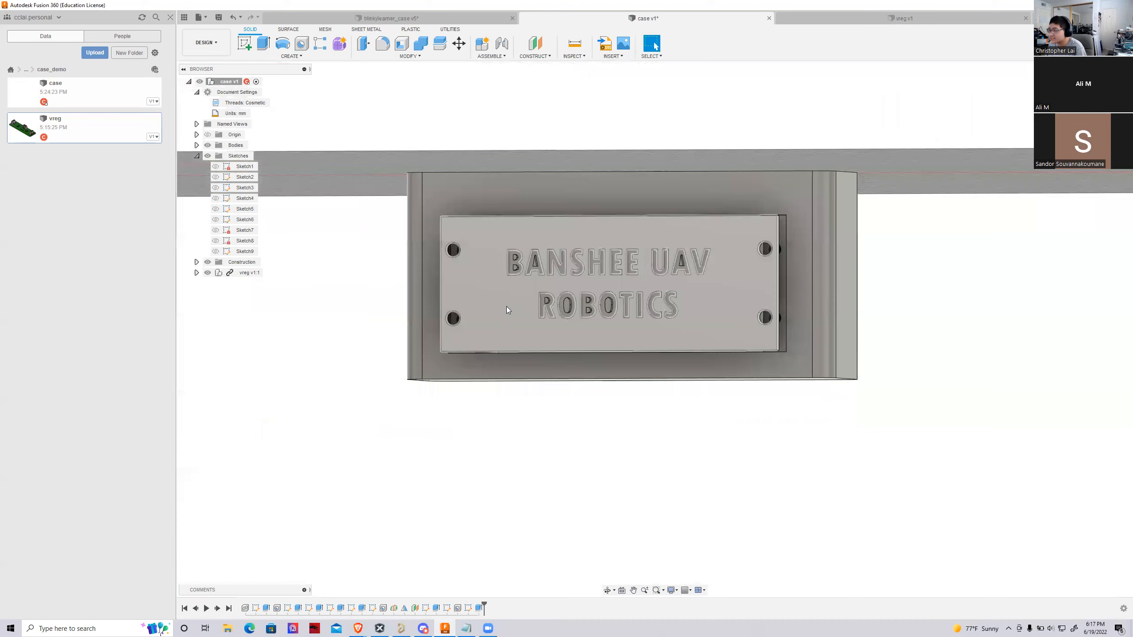
scroll(506, 307, up, 1)
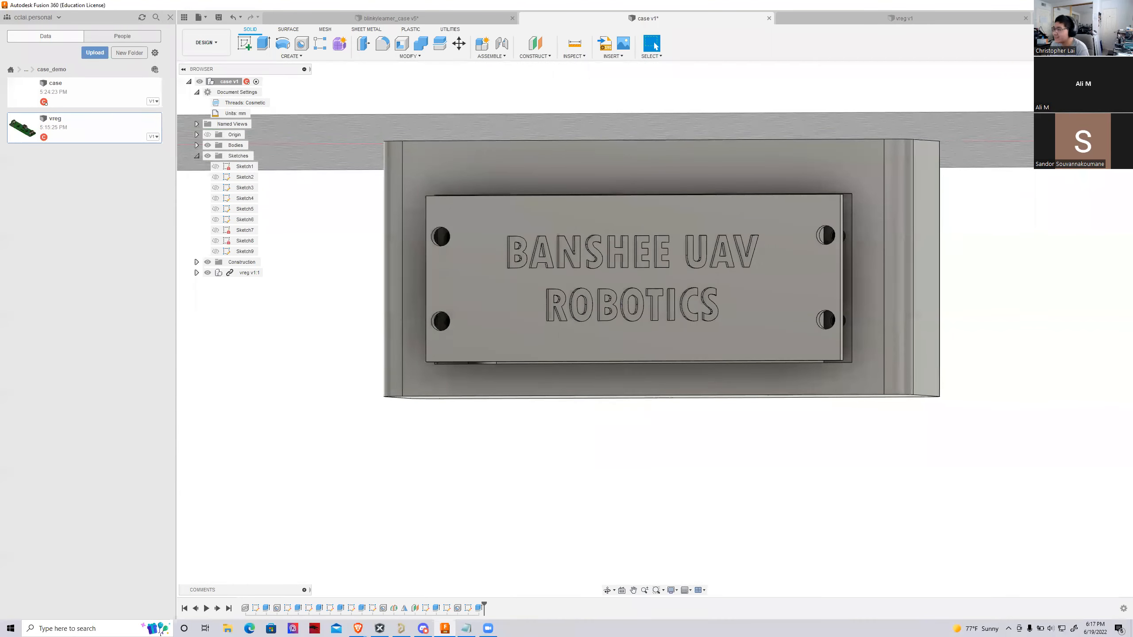
shift+middle_drag(655, 329, 998, 150)
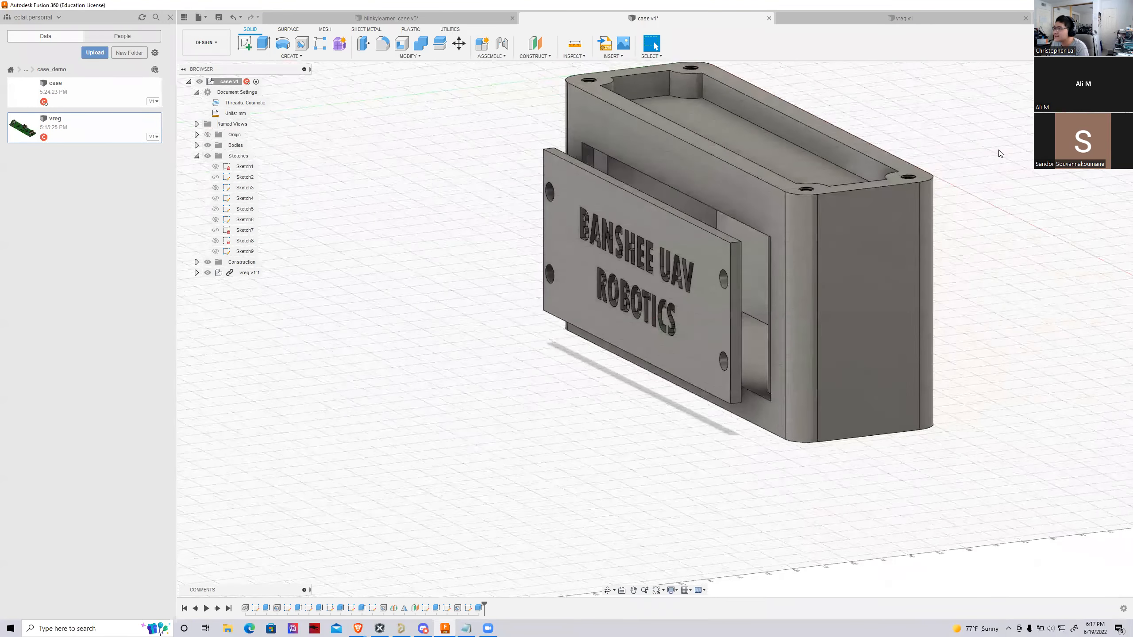
scroll(821, 450, down, 2)
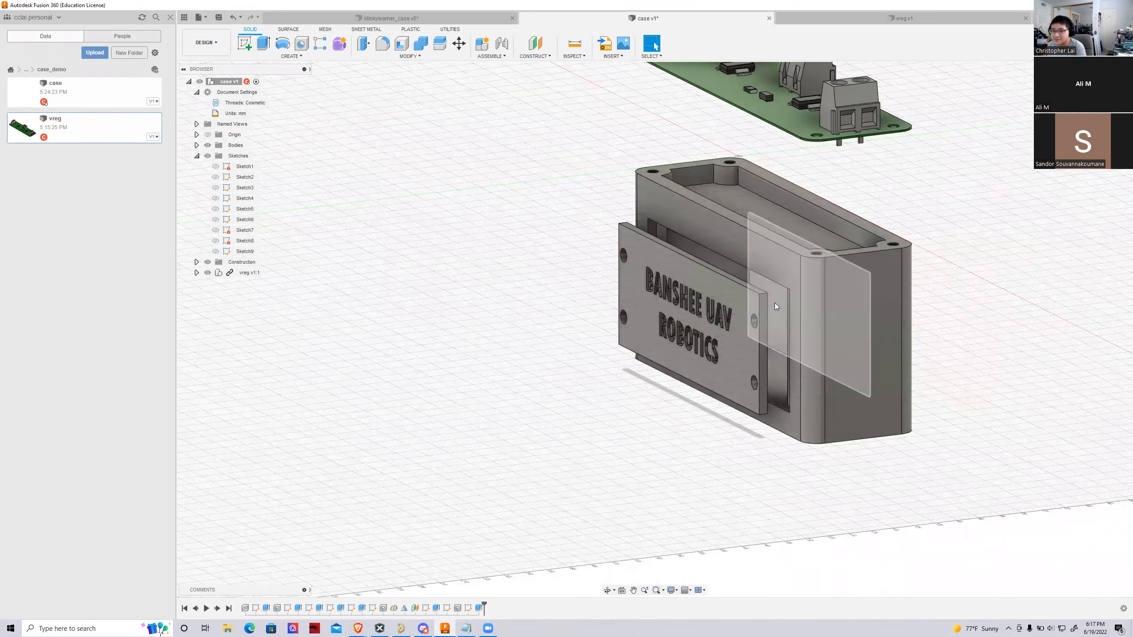
mouse_move(654, 329)
shift+middle_down()
mouse_move(491, 333)
mouse_move(830, 272)
mouse_move(749, 286)
mouse_move(651, 330)
mouse_move(706, 291)
shift+middle_up()
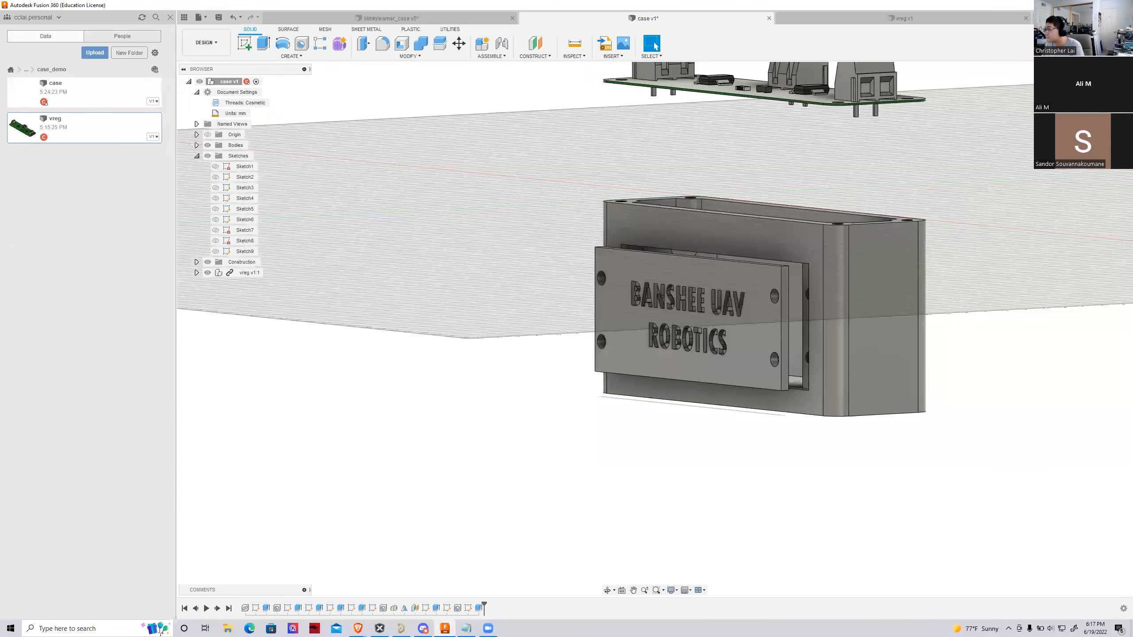
mouse_move(707, 291)
shift+middle_down()
mouse_move(638, 333)
mouse_move(506, 270)
mouse_move(513, 290)
mouse_move(558, 322)
mouse_move(646, 330)
mouse_move(714, 313)
shift+middle_up()
shift+middle_drag(955, 203, 956, 196)
scroll(845, 301, down, 3)
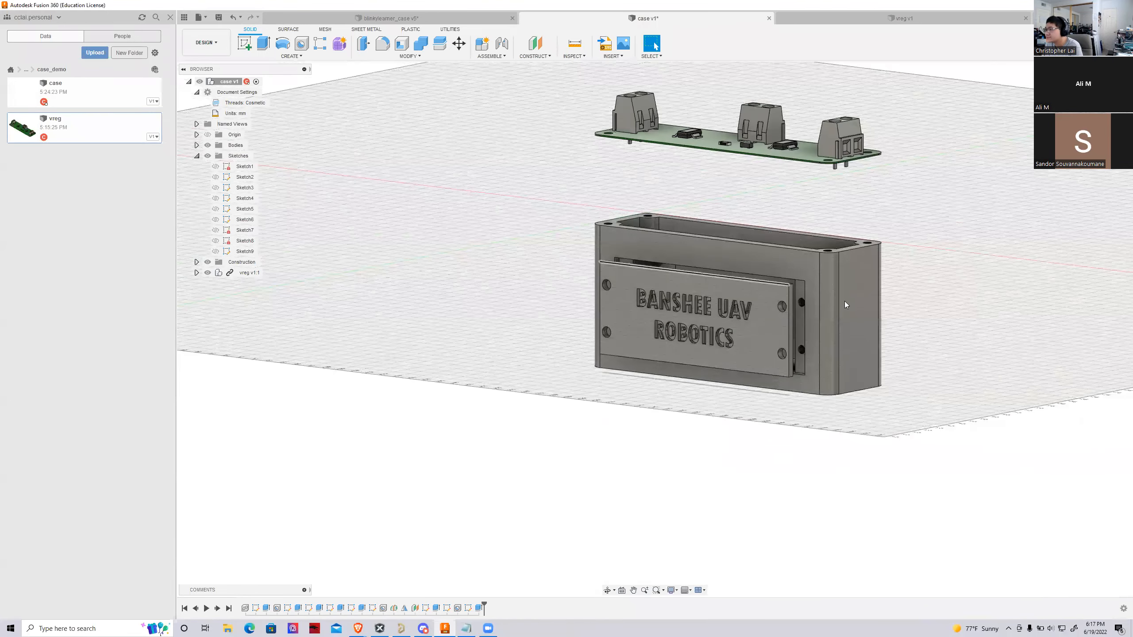
scroll(844, 298, up, 2)
Insert banshee_logo.png from the computer as a canvas on the case's plain wall opposite the engraved cover
mouse_move(839, 298)
shift+middle_down()
mouse_move(723, 328)
mouse_move(633, 278)
mouse_move(794, 285)
mouse_move(902, 225)
shift+middle_up()
click(637, 346)
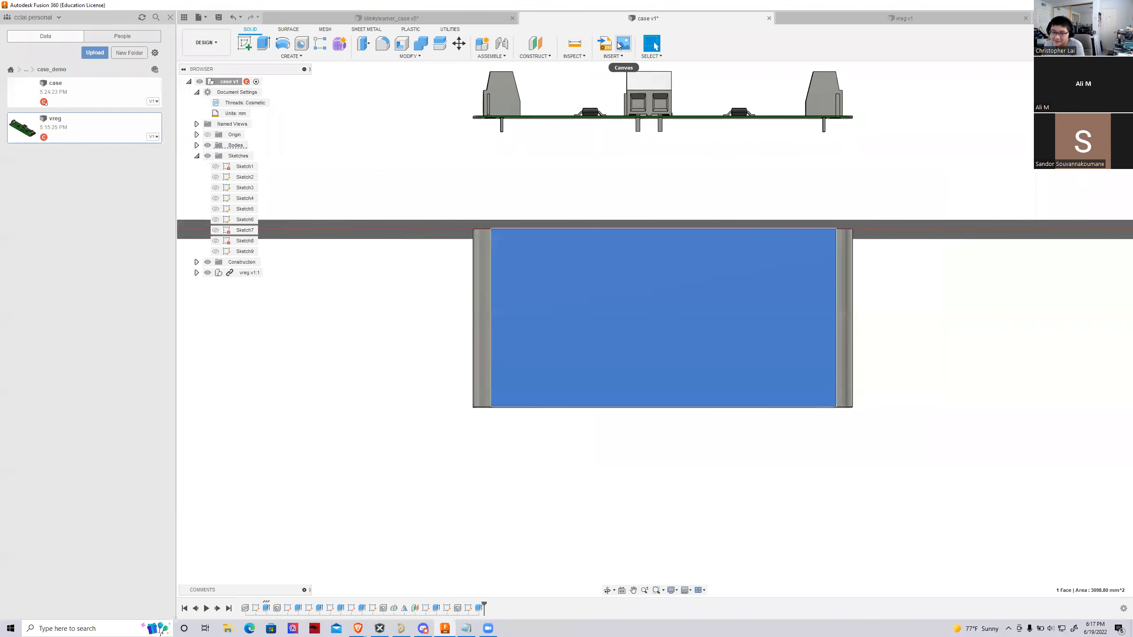
click(622, 42)
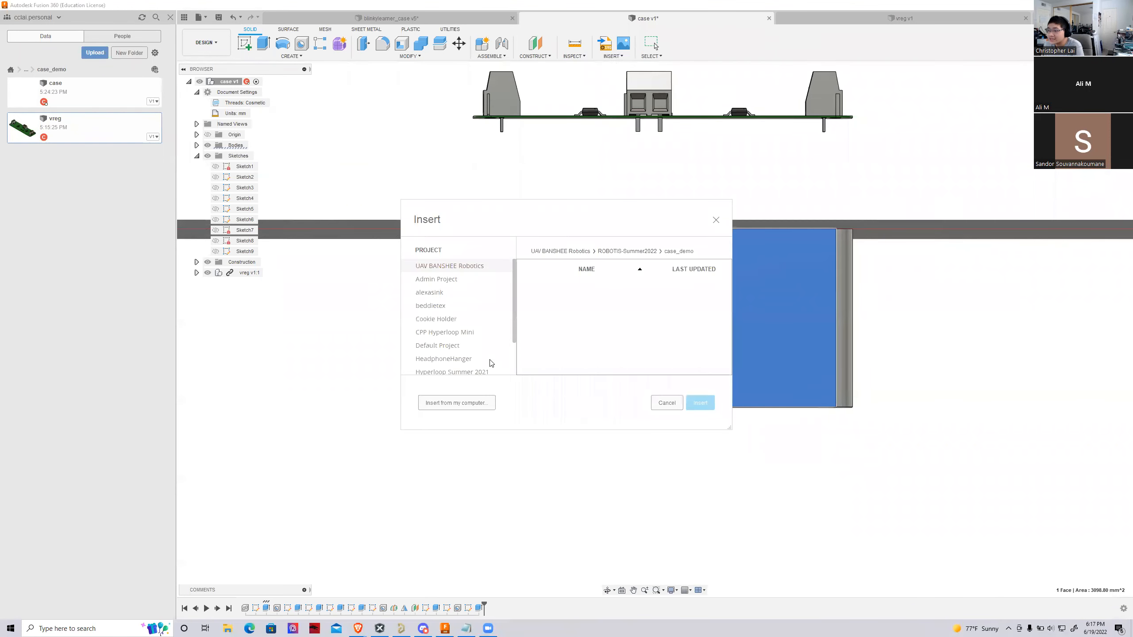
click(468, 402)
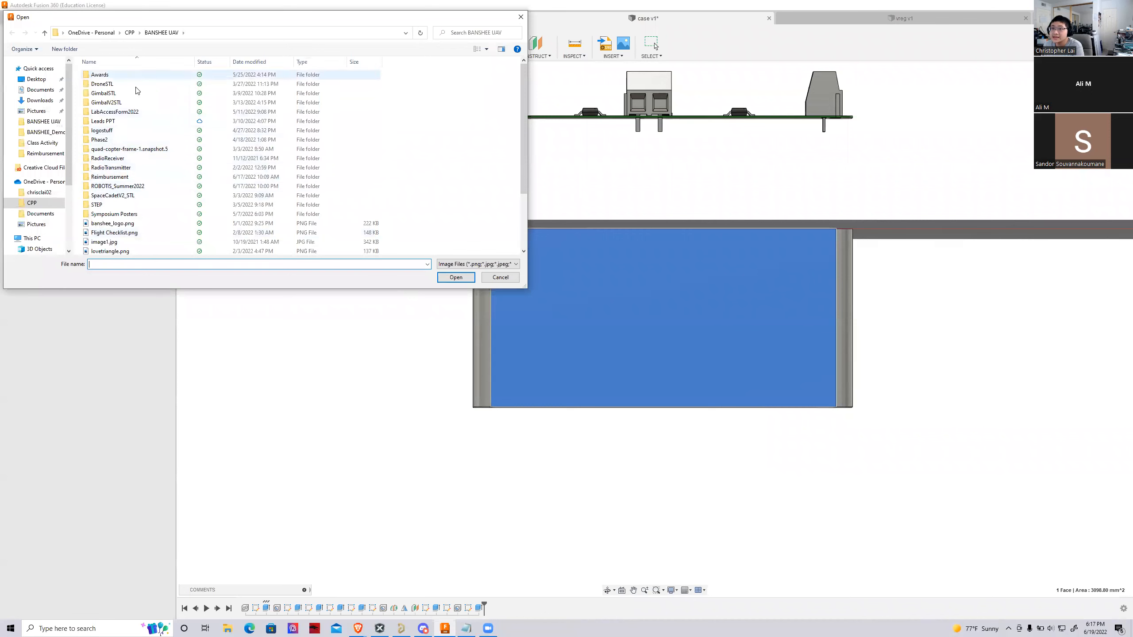
scroll(111, 201, down, 1)
double_click(118, 205)
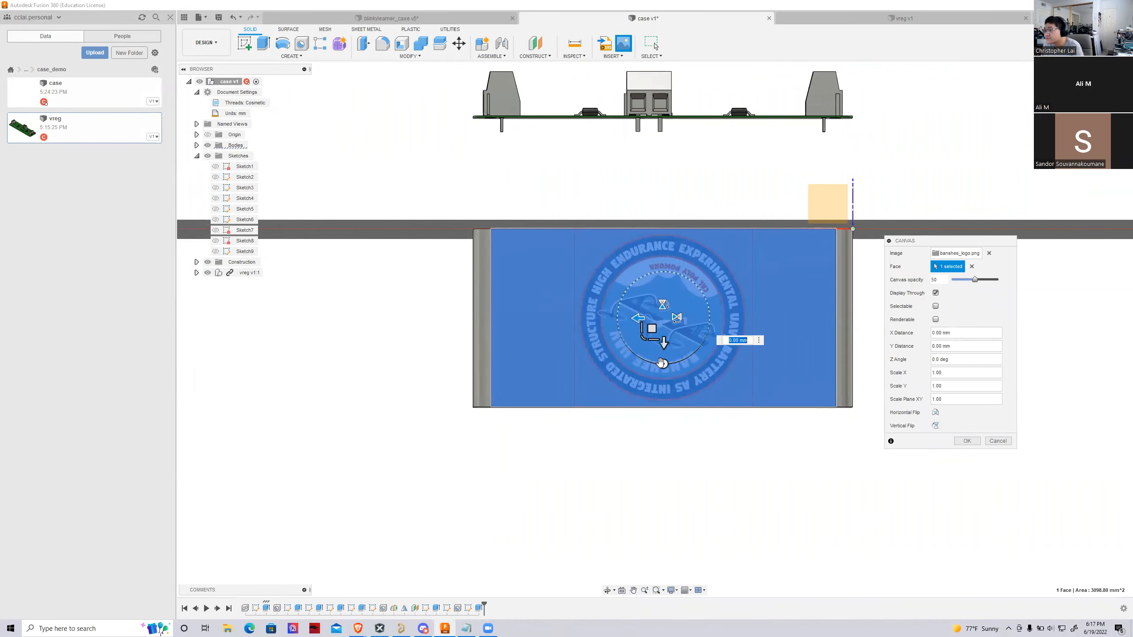
Rotate the logo canvas by -180 degrees so it reads upright and accept its placement
drag(662, 363, 665, 220)
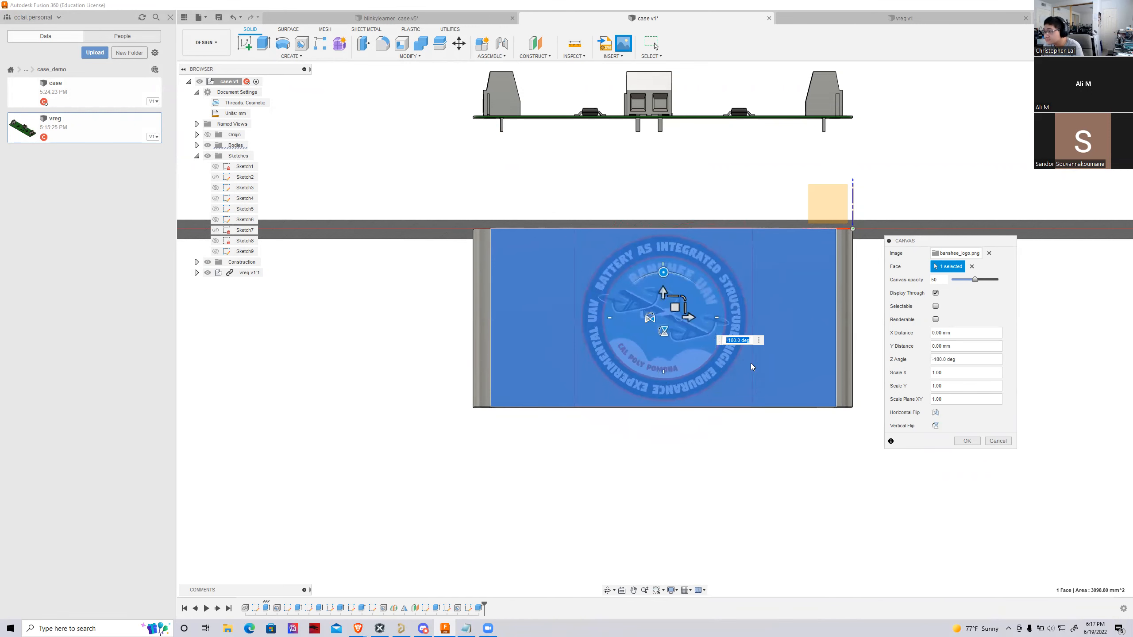
scroll(752, 364, up, 2)
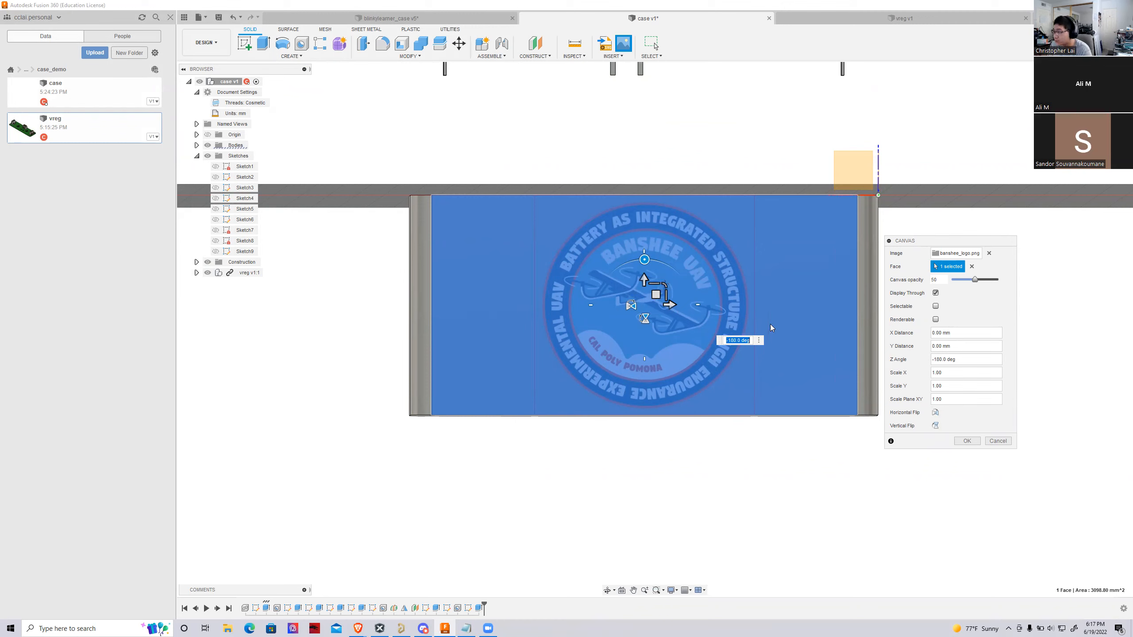
click(966, 441)
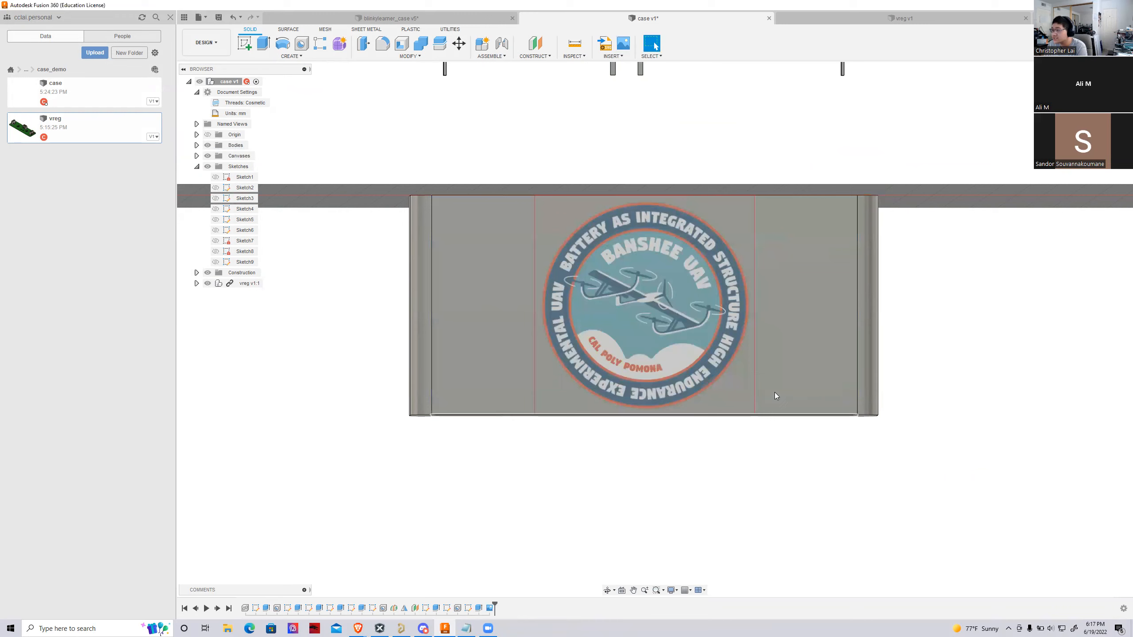
Examine the placed logo canvas on the case wall up close and at an angle
scroll(615, 278, up, 5)
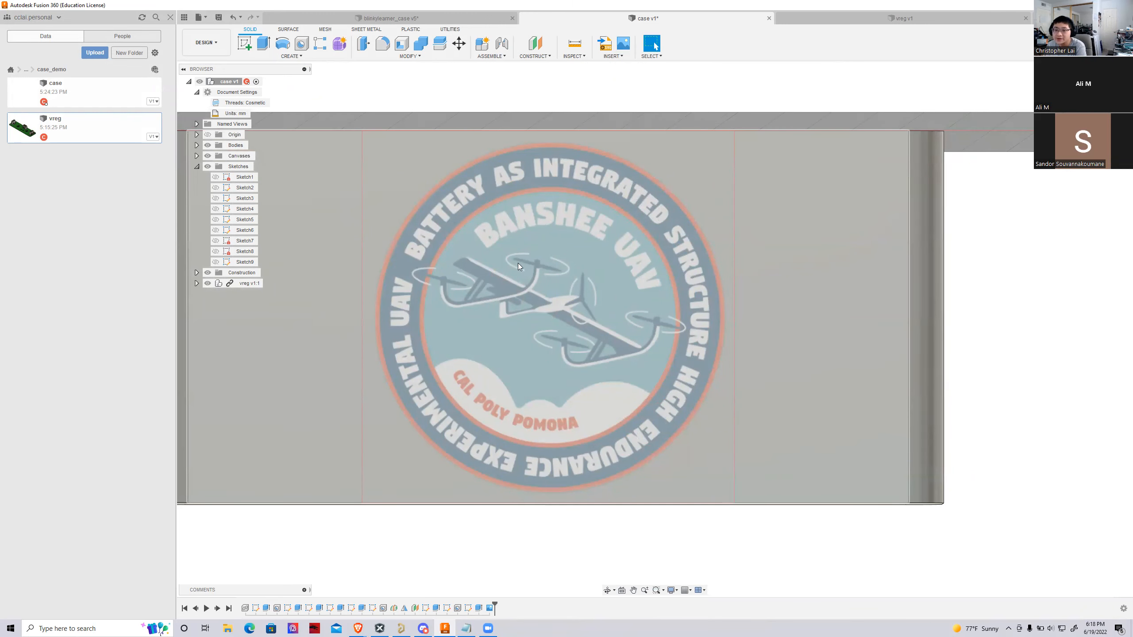
scroll(509, 258, down, 4)
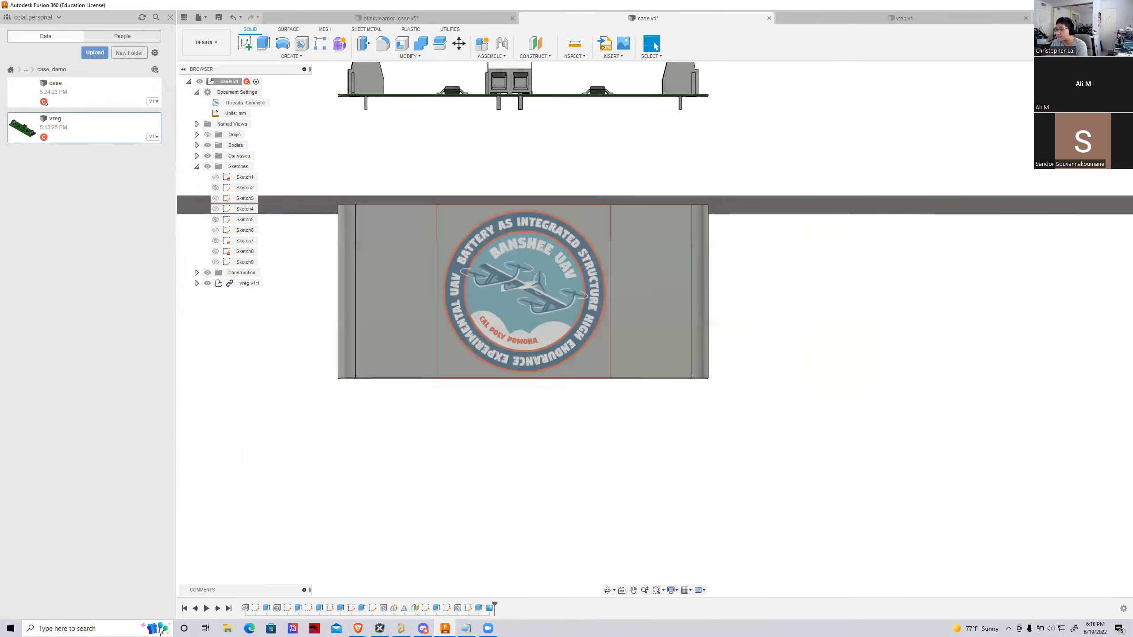
mouse_move(580, 285)
shift+middle_down()
mouse_move(482, 297)
mouse_move(414, 343)
mouse_move(487, 330)
mouse_move(437, 308)
mouse_move(384, 335)
mouse_move(464, 297)
shift+middle_up()
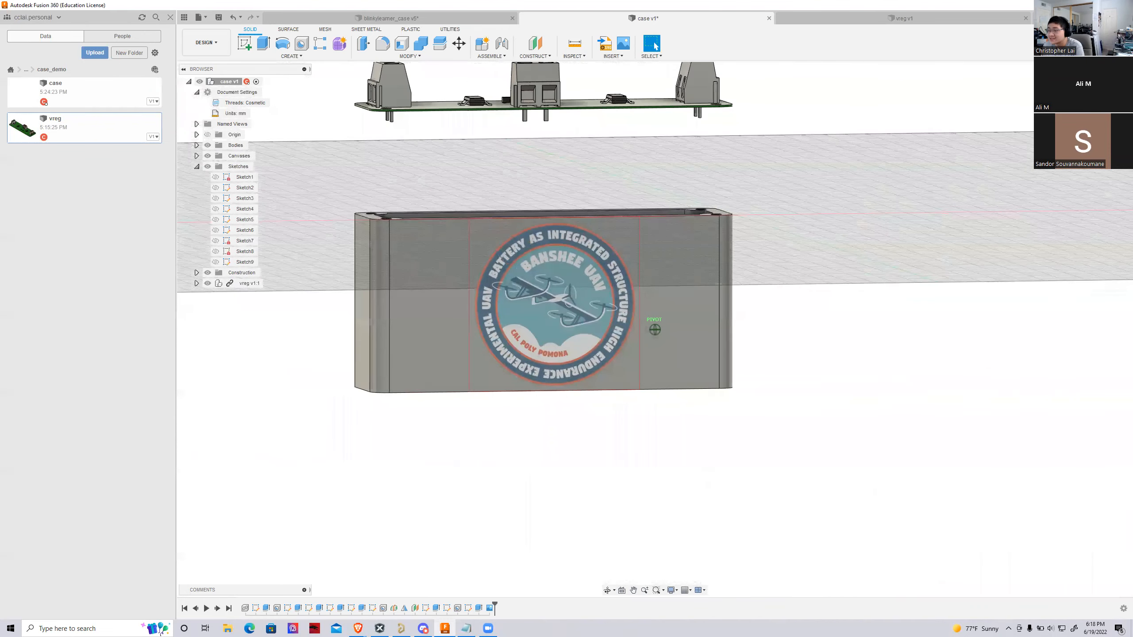
scroll(580, 378, up, 4)
click(608, 47)
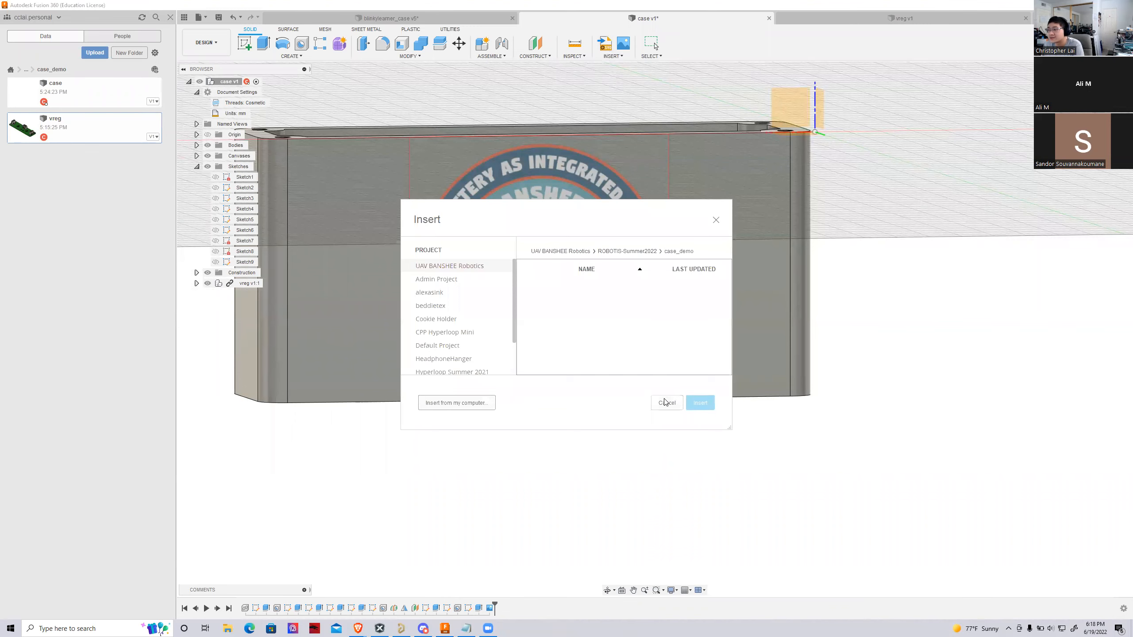
click(667, 403)
scroll(597, 268, down, 2)
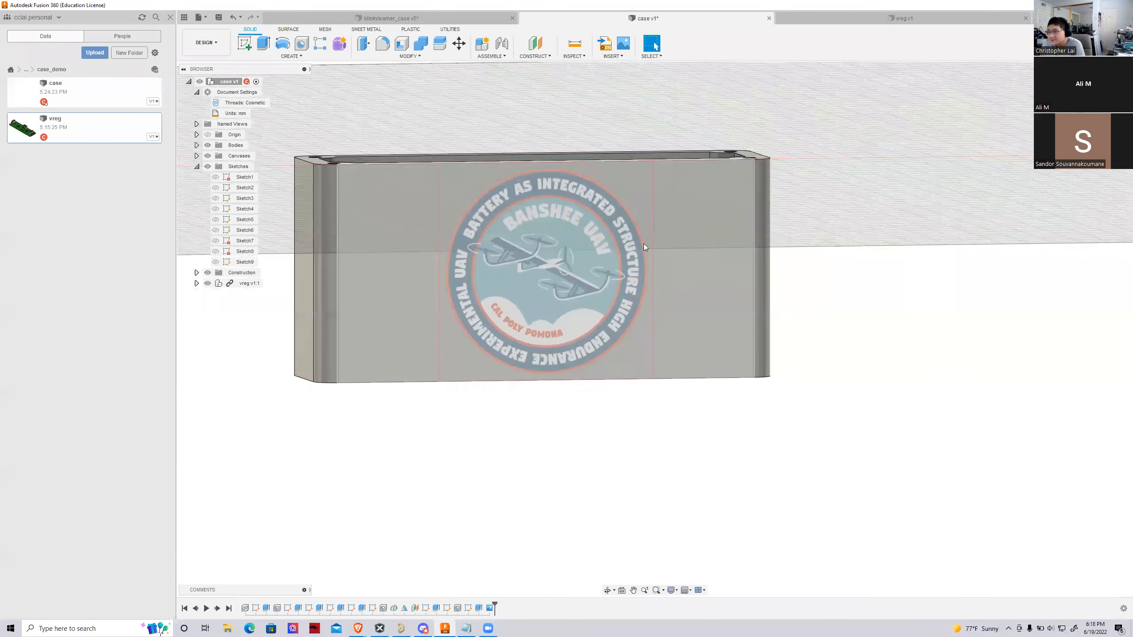
scroll(644, 247, up, 3)
scroll(648, 294, down, 1)
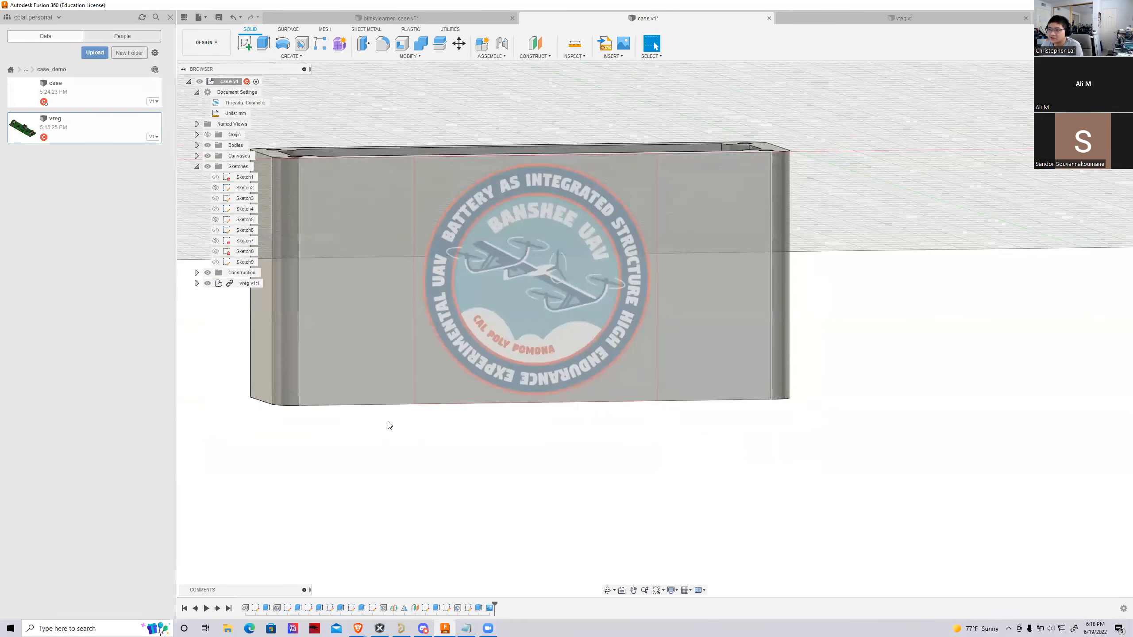
Switch to the blinkylearner_case design and hide its "cpp hyperloop mini transparent" canvas
click(403, 19)
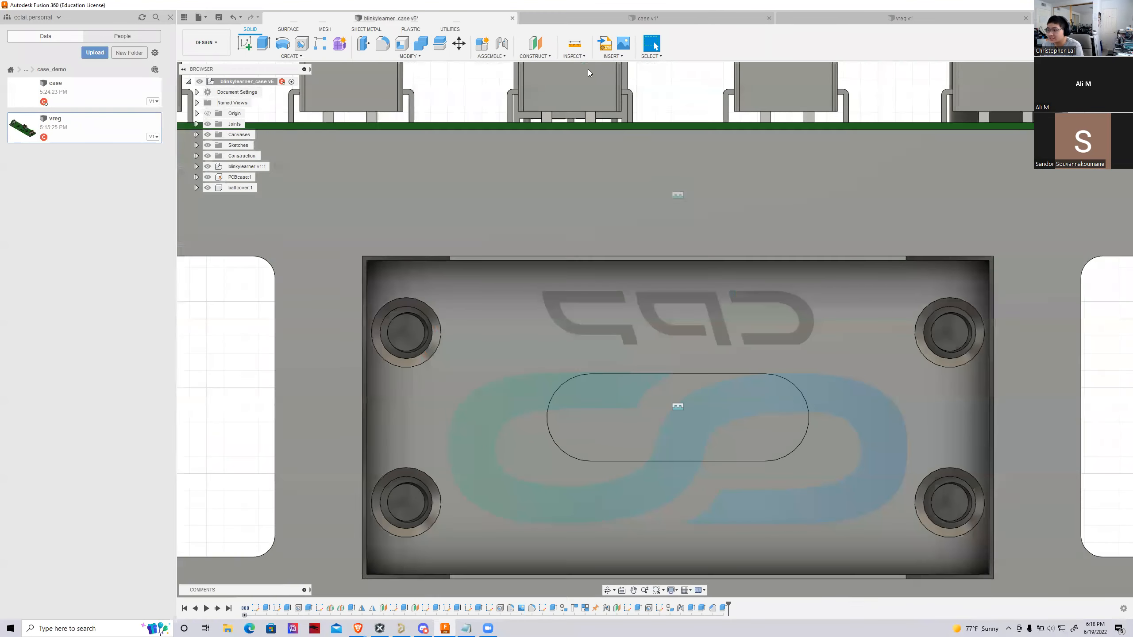
drag(1104, 93, 1032, 100)
scroll(587, 242, down, 2)
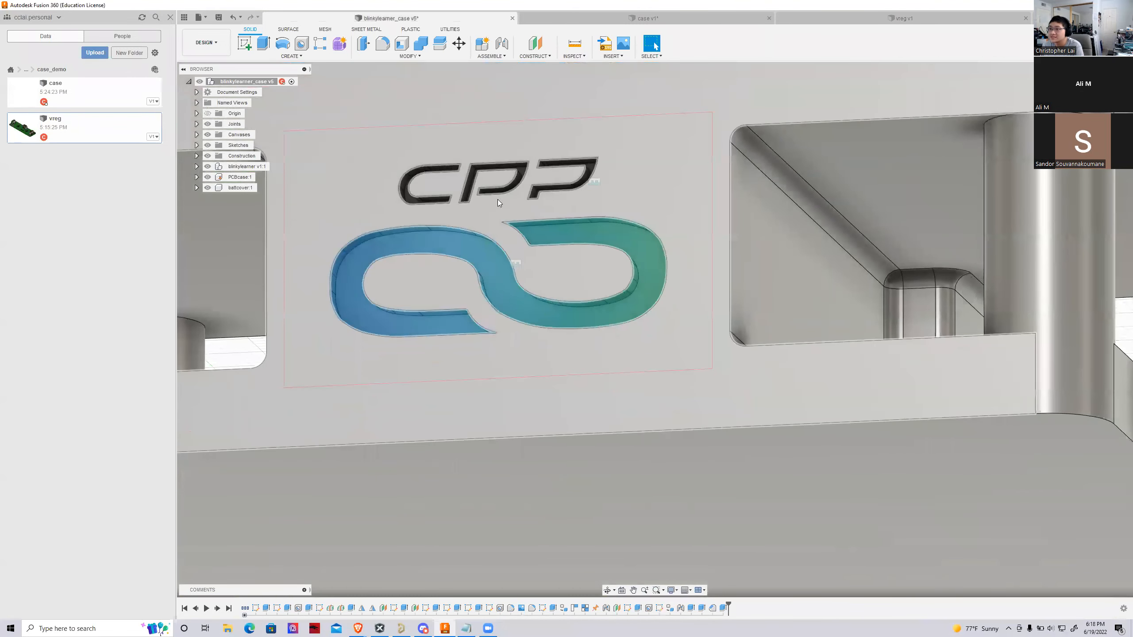
click(197, 145)
click(197, 146)
click(196, 135)
click(216, 145)
Examine the CPP logo engraved in the wall of the blinkylearner case
scroll(642, 390, down, 2)
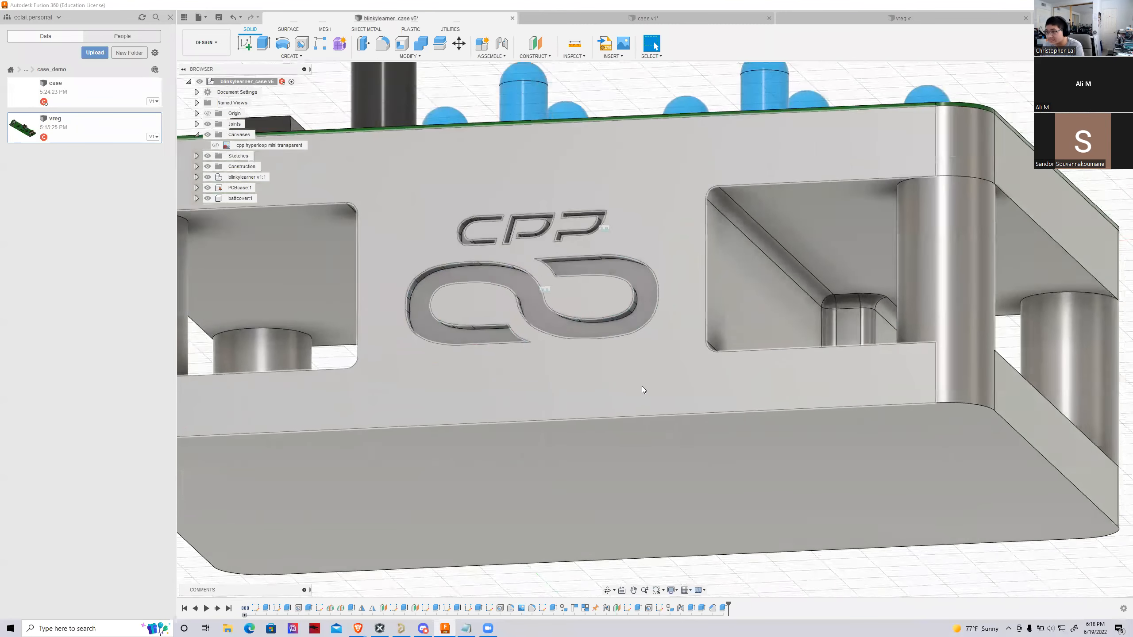
scroll(642, 388, down, 2)
scroll(606, 461, down, 5)
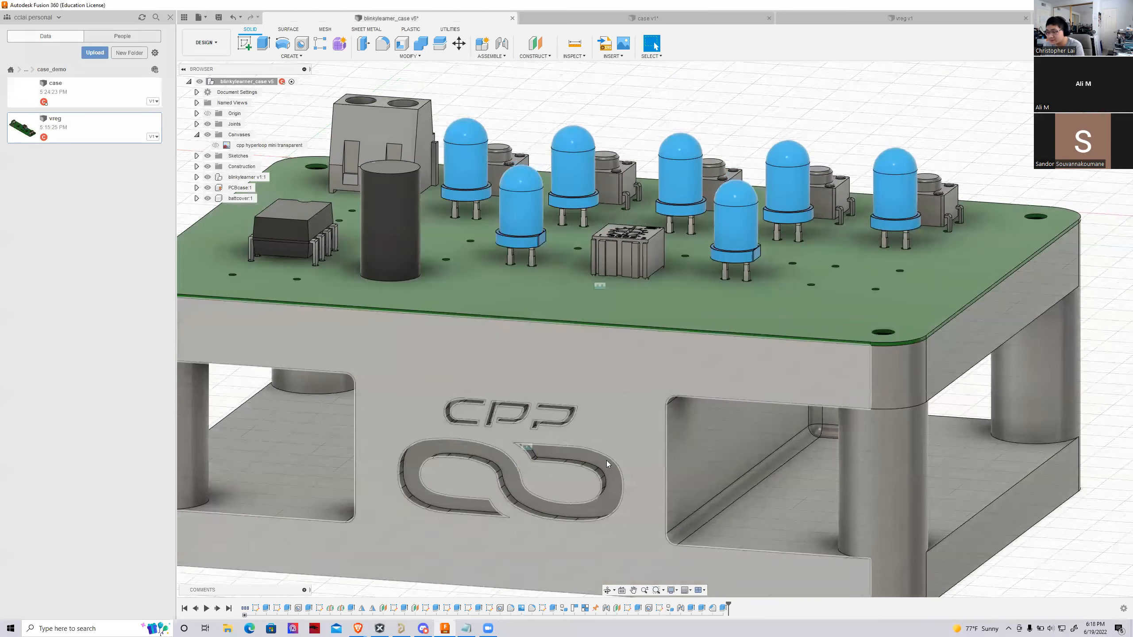
scroll(522, 518, up, 6)
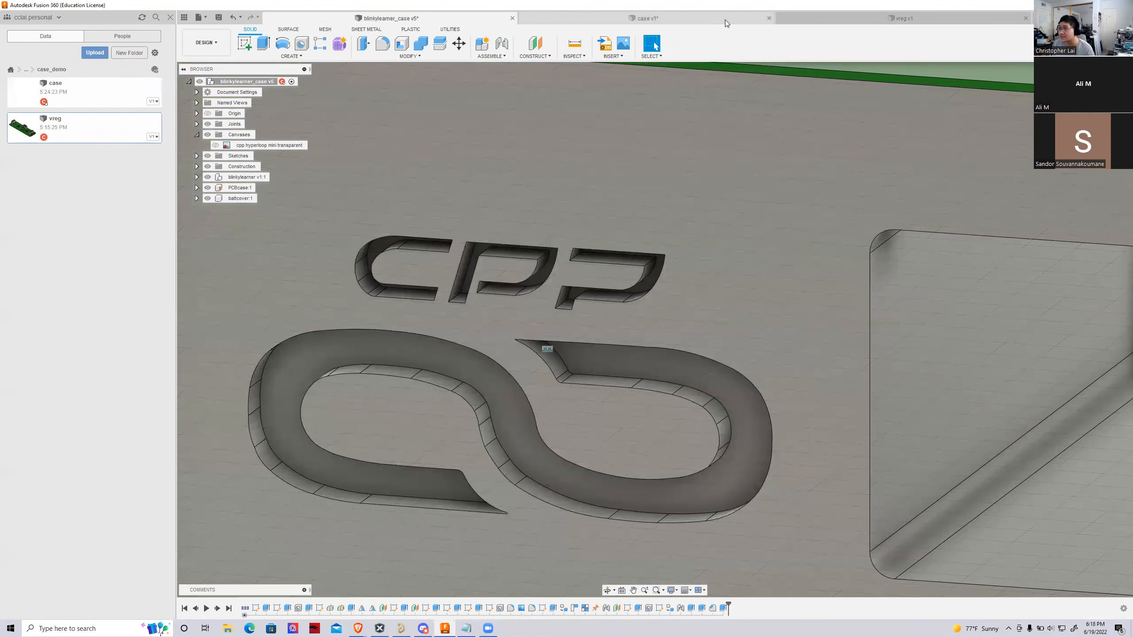
Return to the voltage regulator case design, hide all its canvases, and clear the accidental selection
click(725, 20)
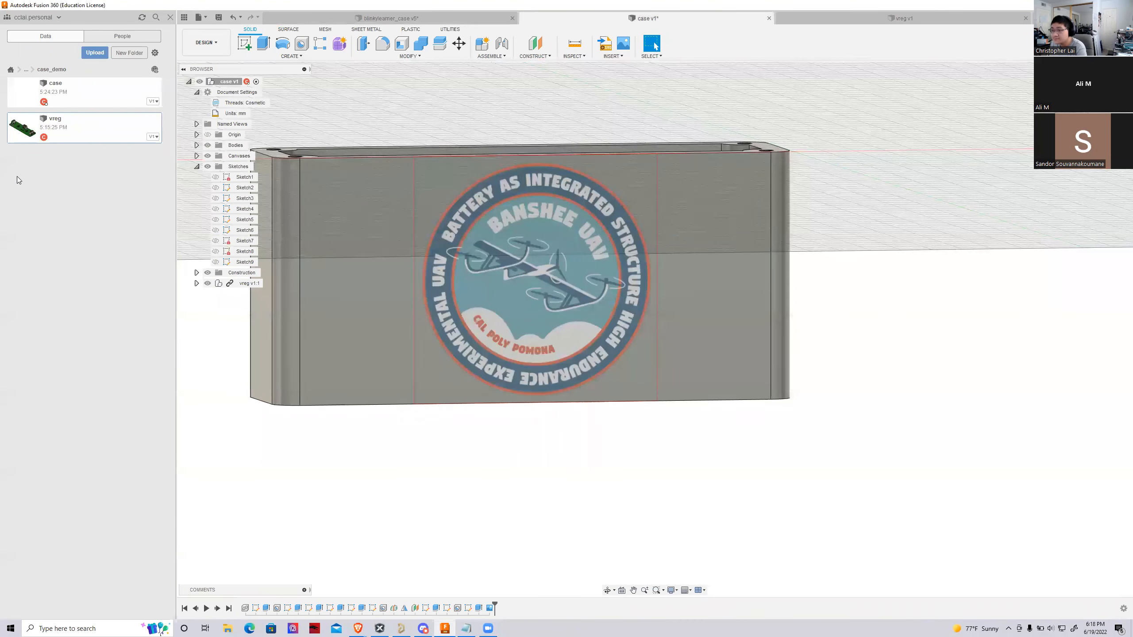
click(207, 156)
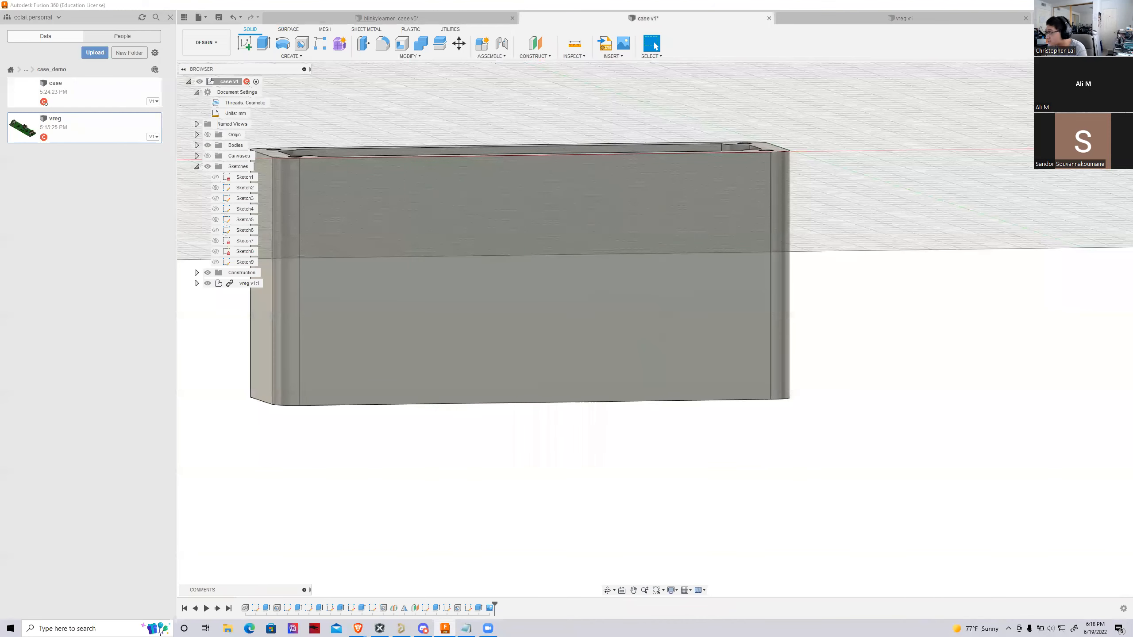
shift+middle_drag(655, 329, 875, 402)
drag(880, 174, 803, 134)
shift+middle_drag(803, 134, 892, 143)
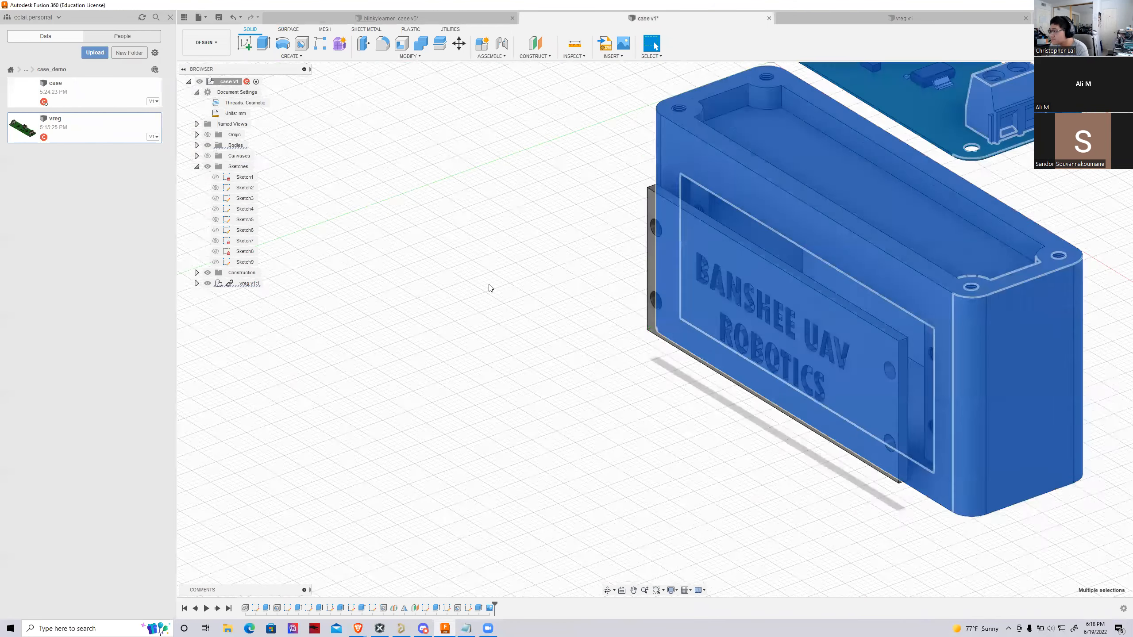
scroll(491, 287, down, 3)
click(944, 384)
scroll(802, 309, up, 3)
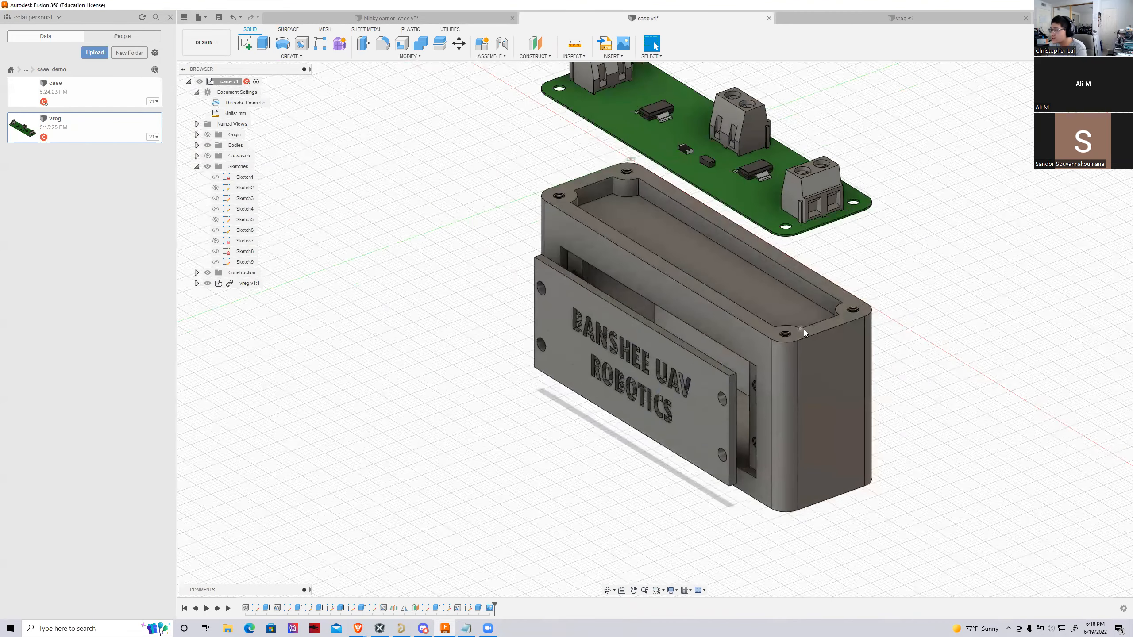
shift+middle_drag(855, 349, 617, 265)
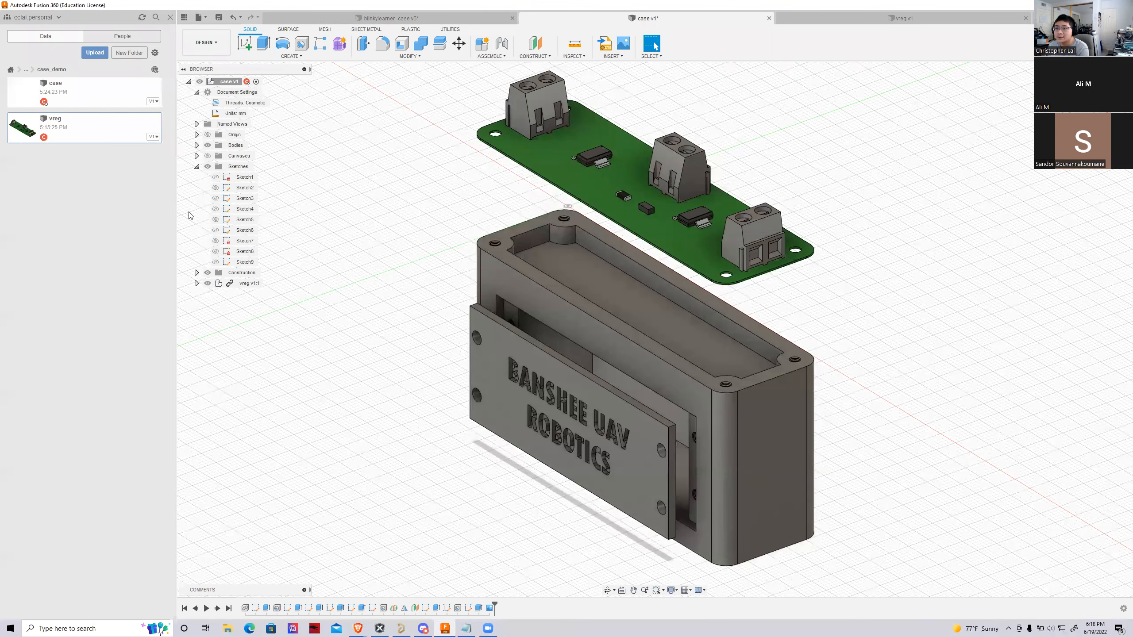
Break the link between the inserted vreg component and its source design
click(197, 166)
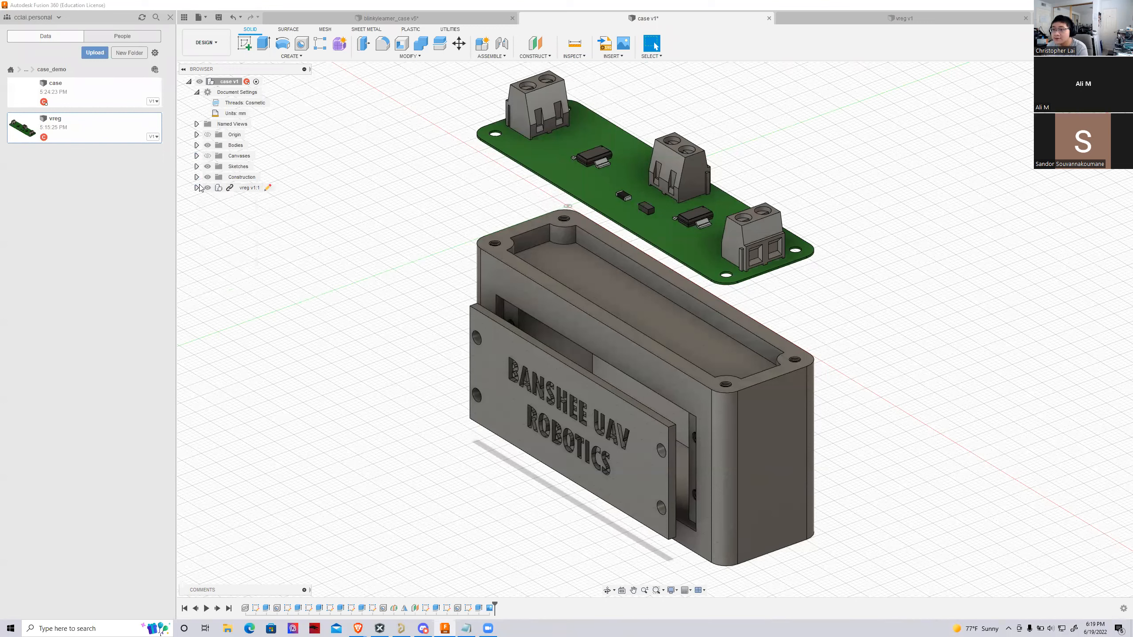
right_click(230, 188)
click(619, 311)
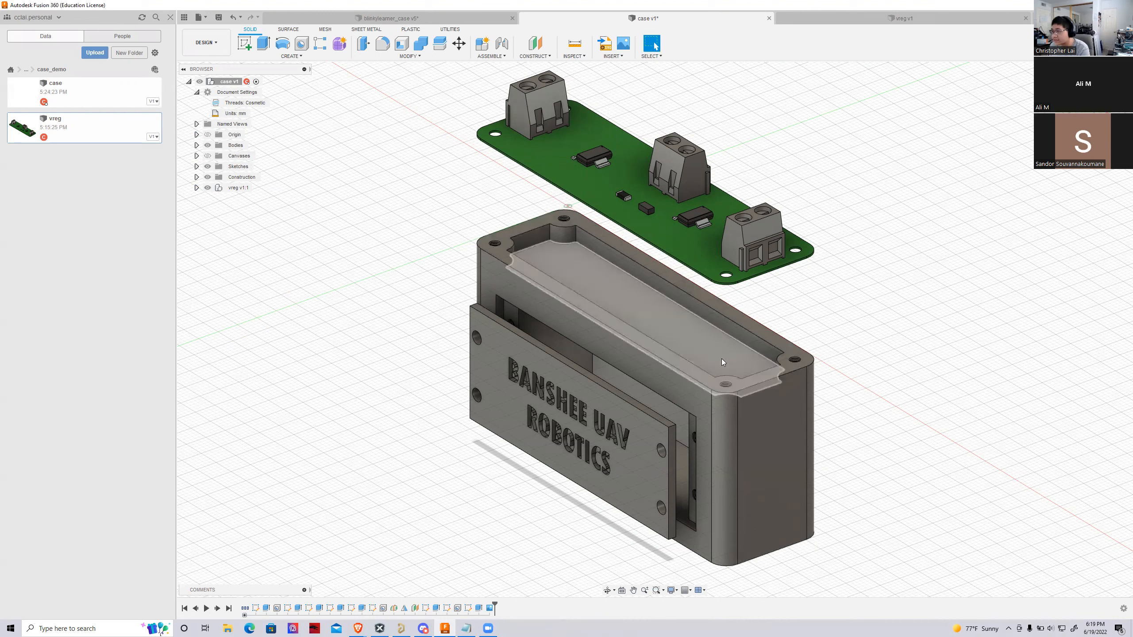
Rename the case body MainBody and the engraved cover body BattCover
click(196, 146)
click(244, 156)
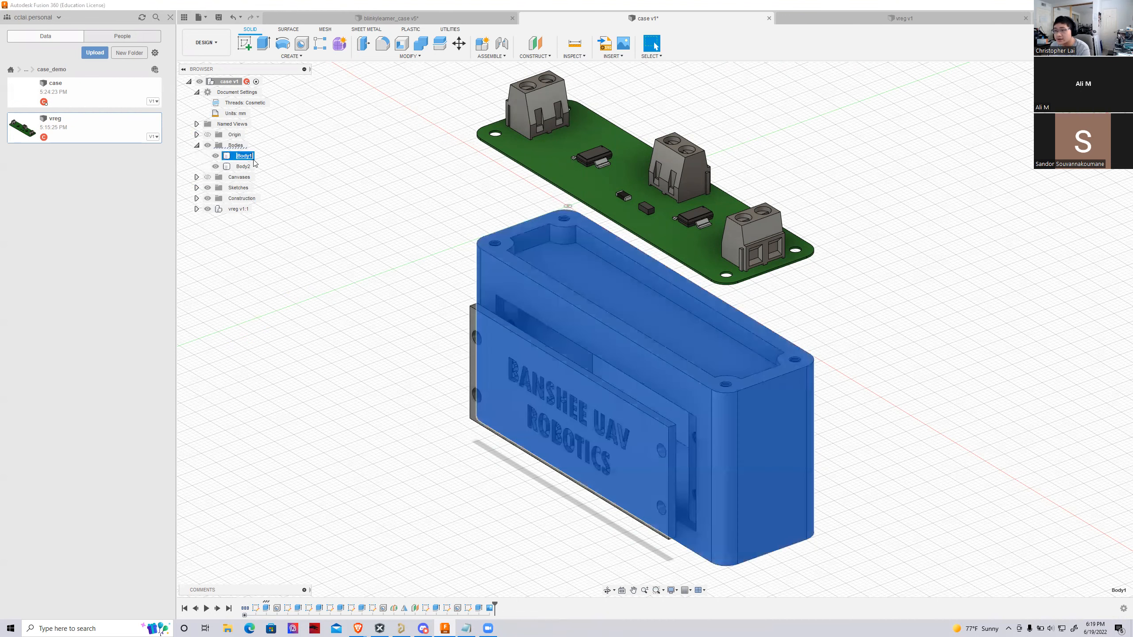
text(Main)
key(Return)
click(243, 167)
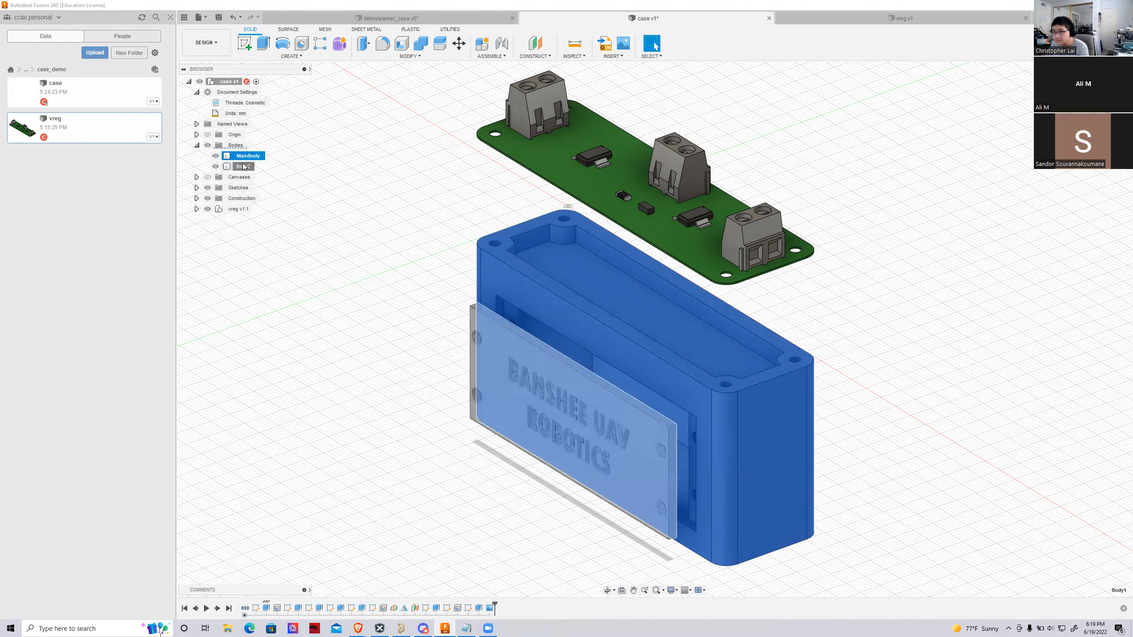
double_click(244, 167)
text(B)
text(ackCover)
click(433, 364)
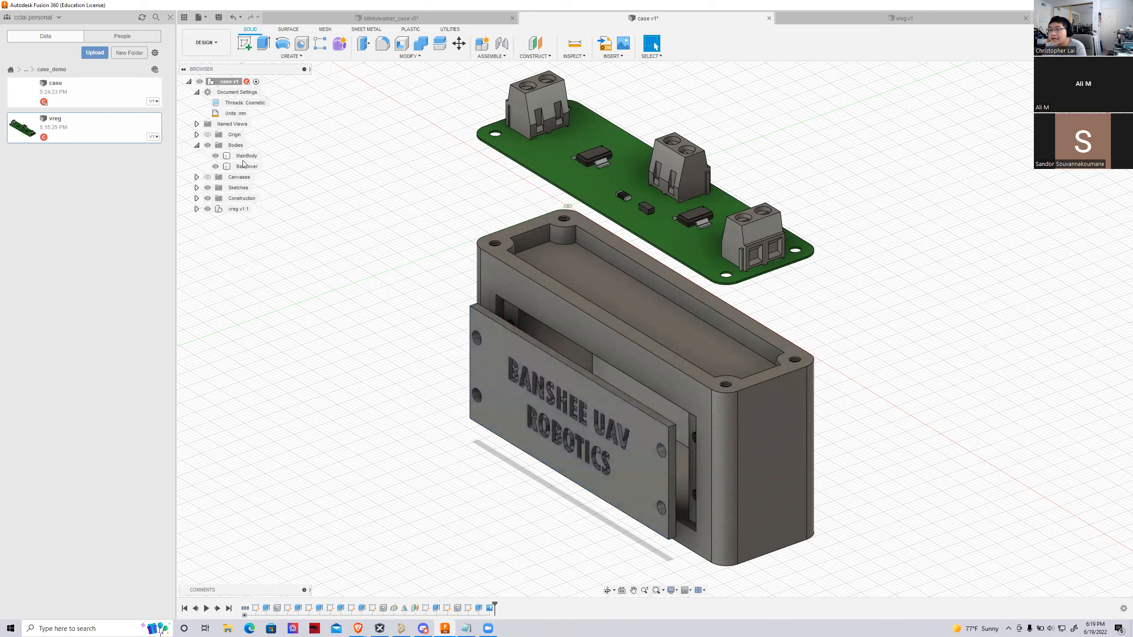
Create separate components from the MainBody and BattCover bodies
right_click(229, 156)
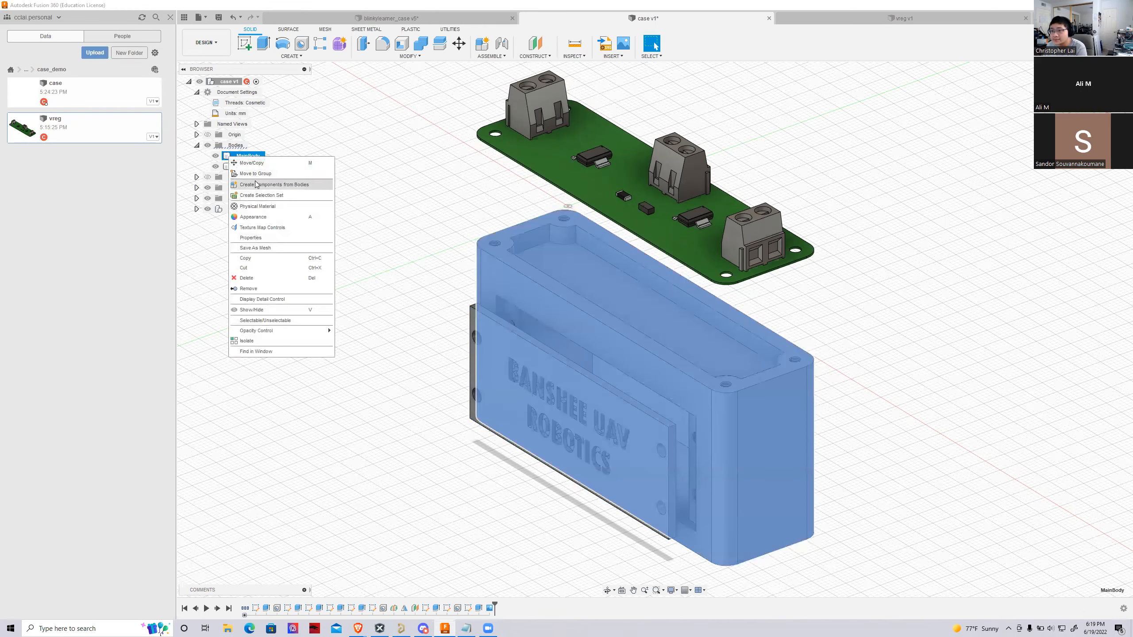
click(256, 184)
click(236, 155)
right_click(236, 155)
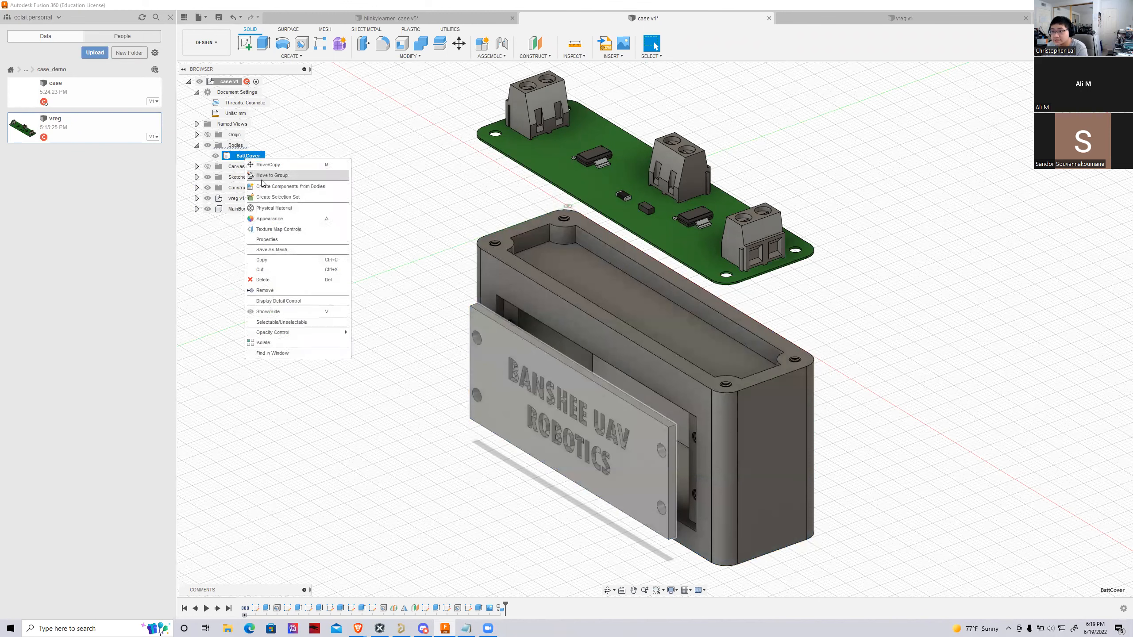
click(256, 184)
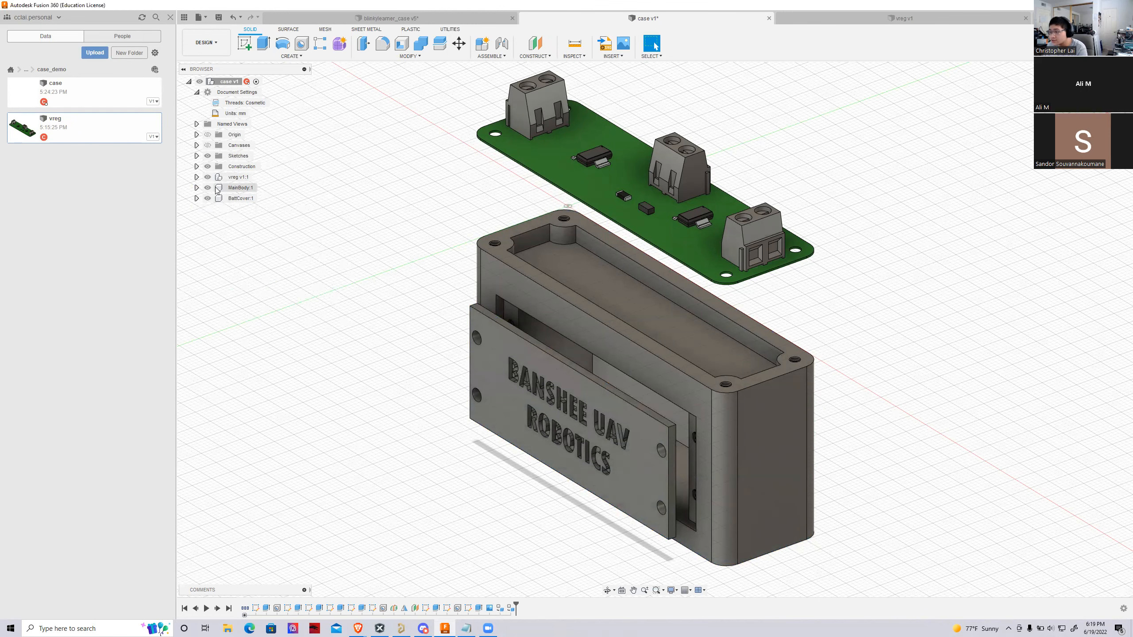
Create a rigid group from the vreg circuit board component
scroll(281, 300, down, 1)
scroll(282, 305, down, 1)
right_click(236, 177)
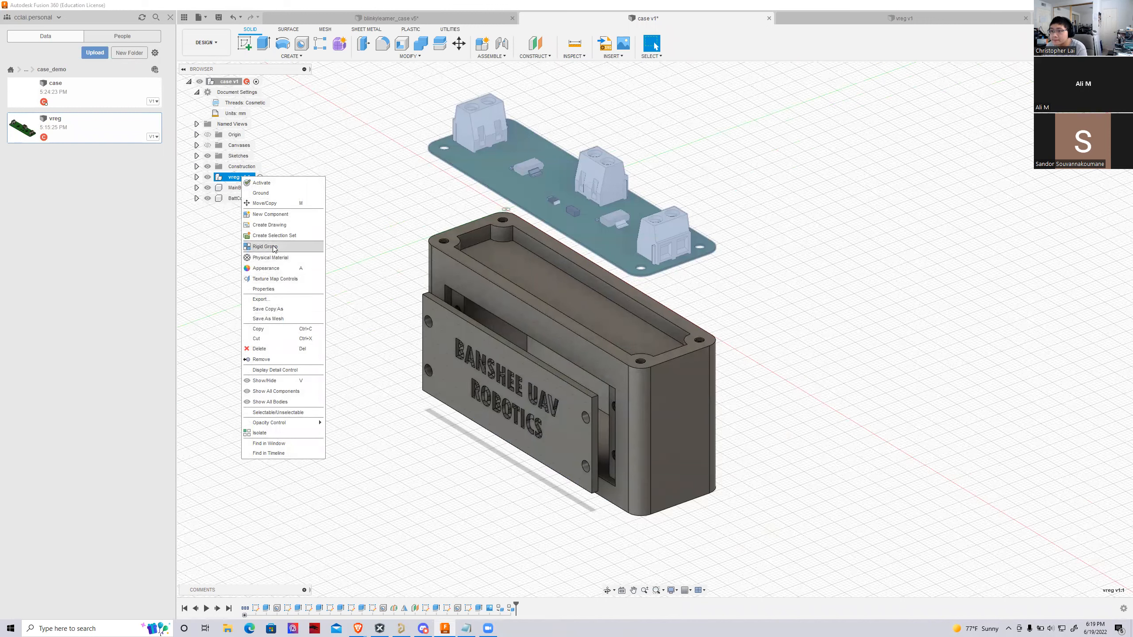
click(265, 247)
click(966, 294)
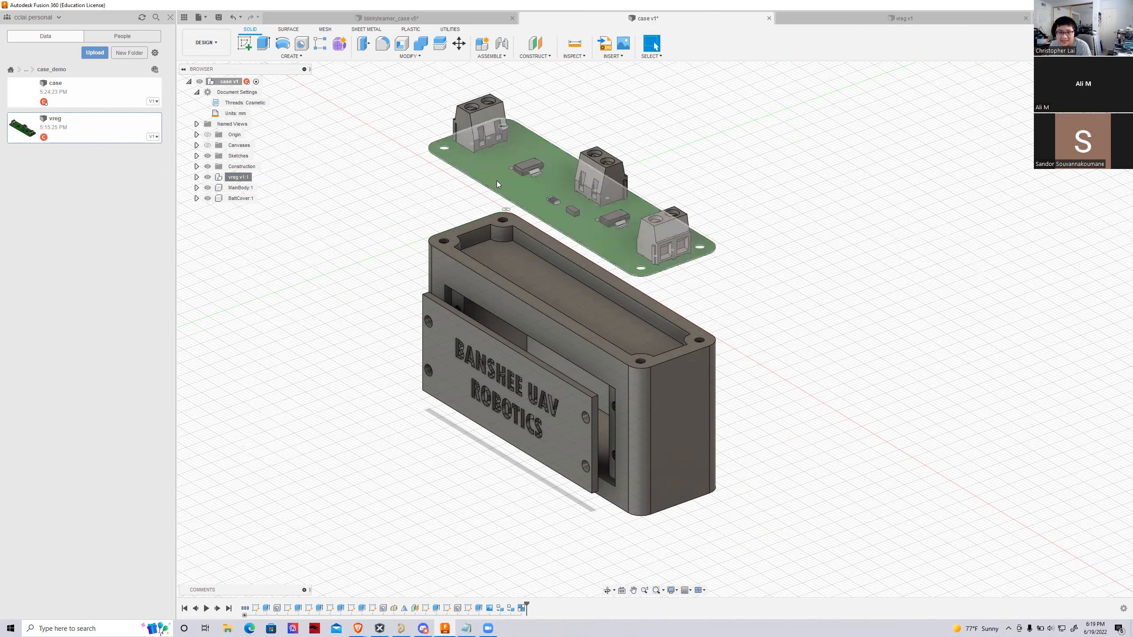
Move the grouped circuit board away from above the case and check its components up close
drag(495, 182, 597, 163)
scroll(597, 163, down, 2)
scroll(597, 162, up, 3)
scroll(475, 173, down, 2)
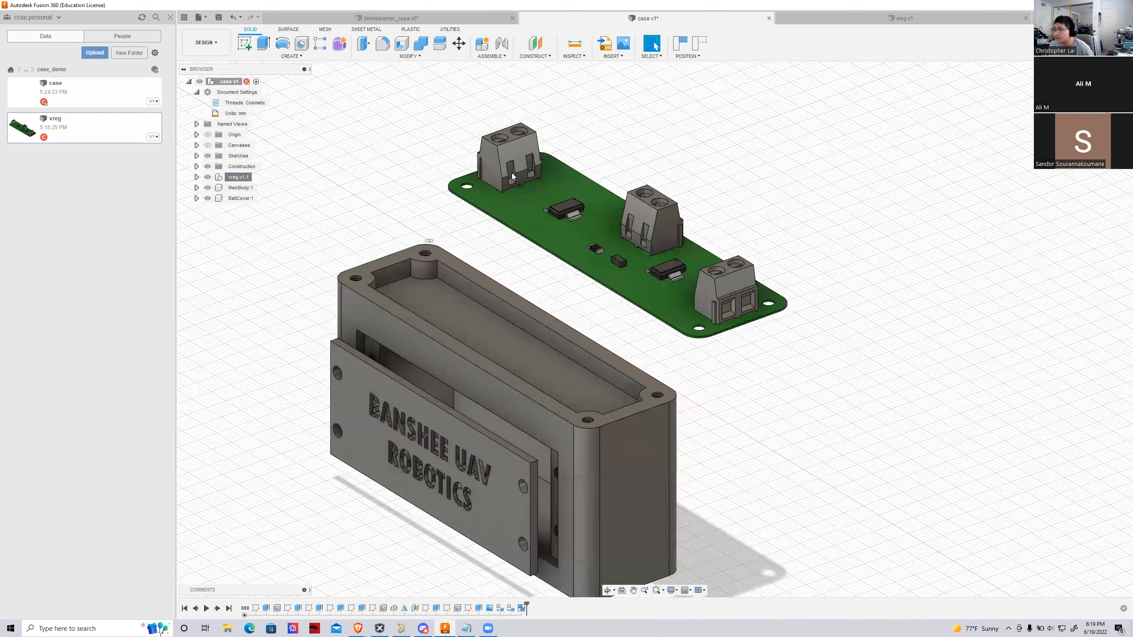
scroll(475, 173, up, 5)
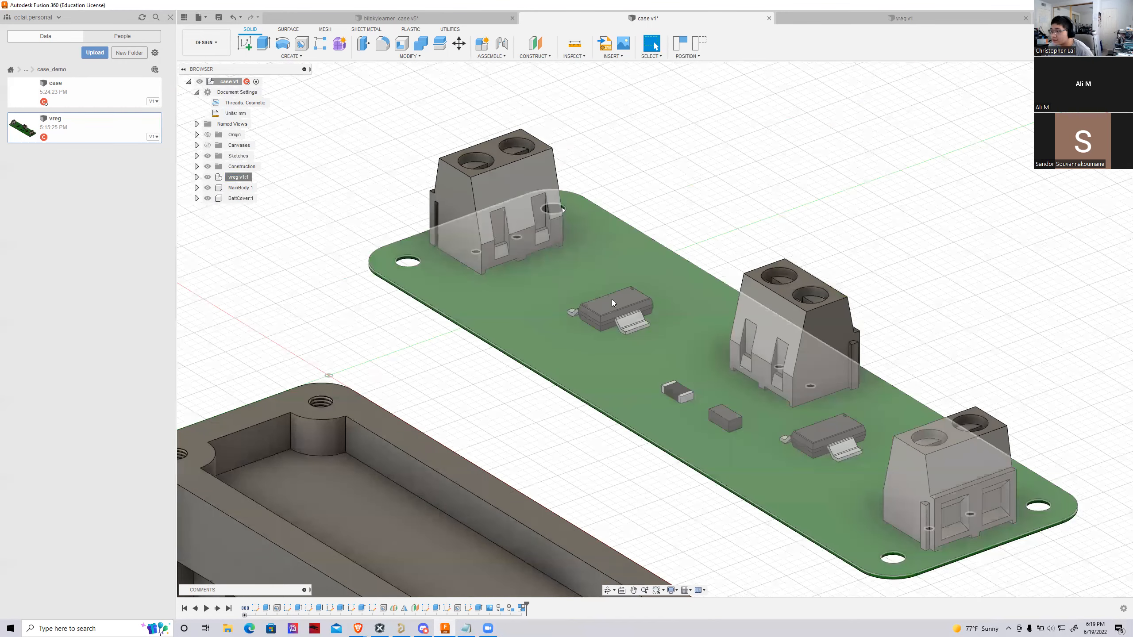
Start a joint between the circuit board and MainBody, matching the board's corner mounting hole to the corresponding threaded case hole
drag(618, 311, 357, 245)
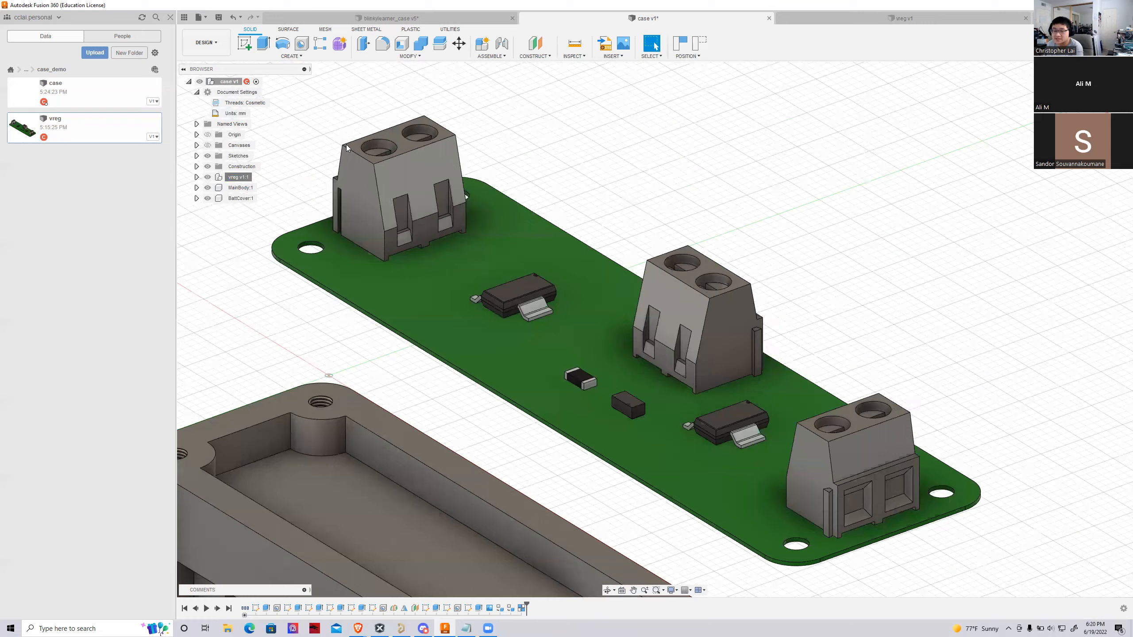
scroll(387, 200, down, 5)
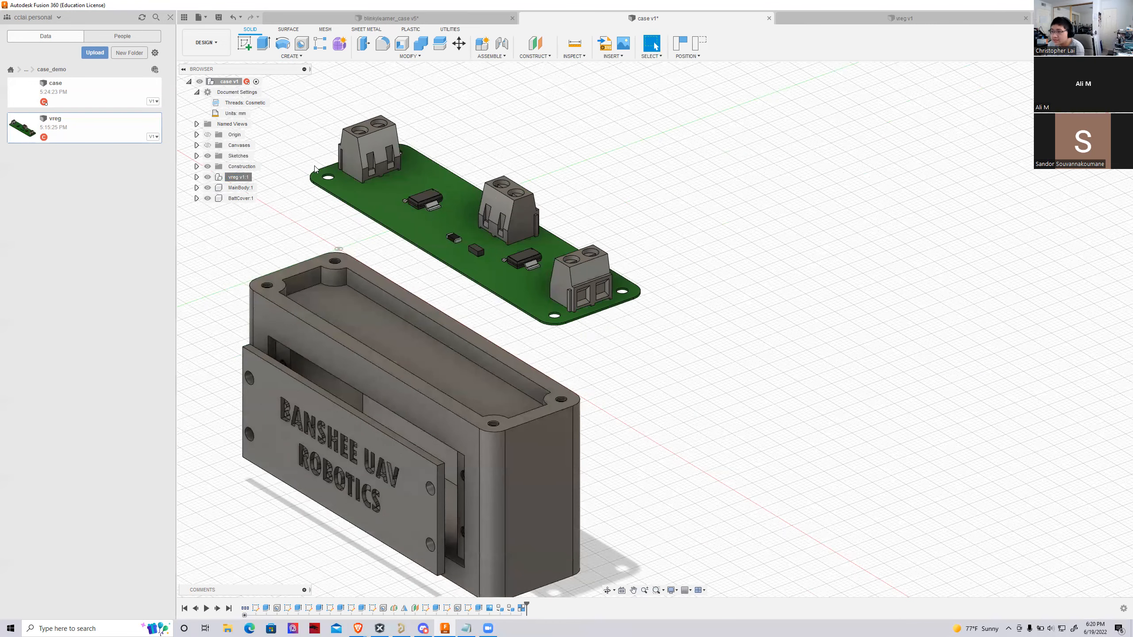
click(501, 47)
scroll(582, 207, up, 2)
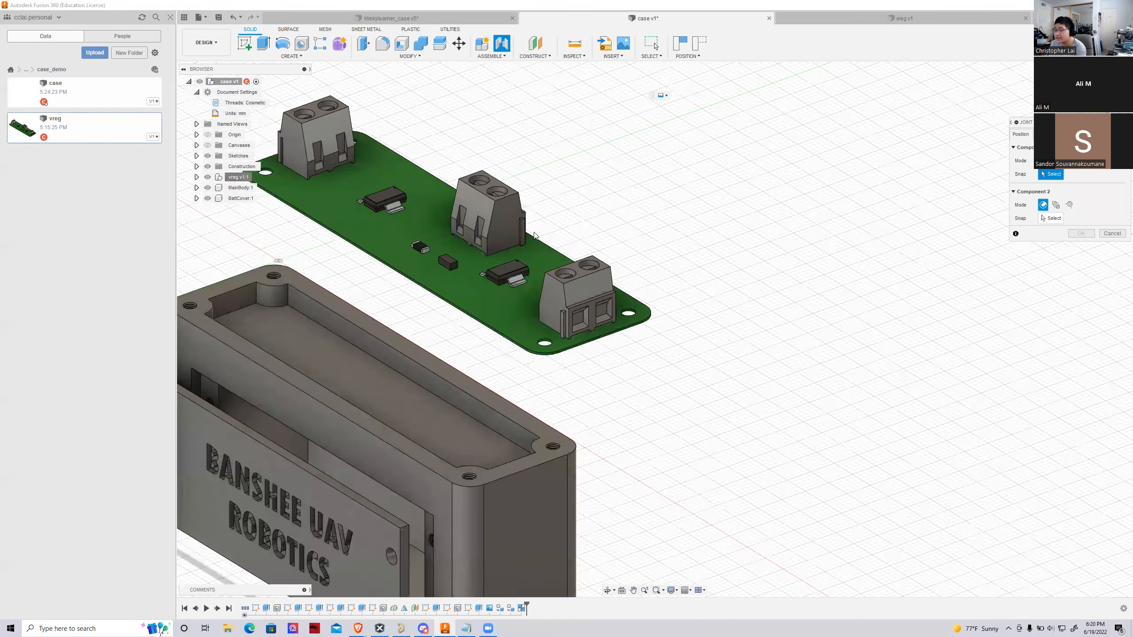
click(544, 357)
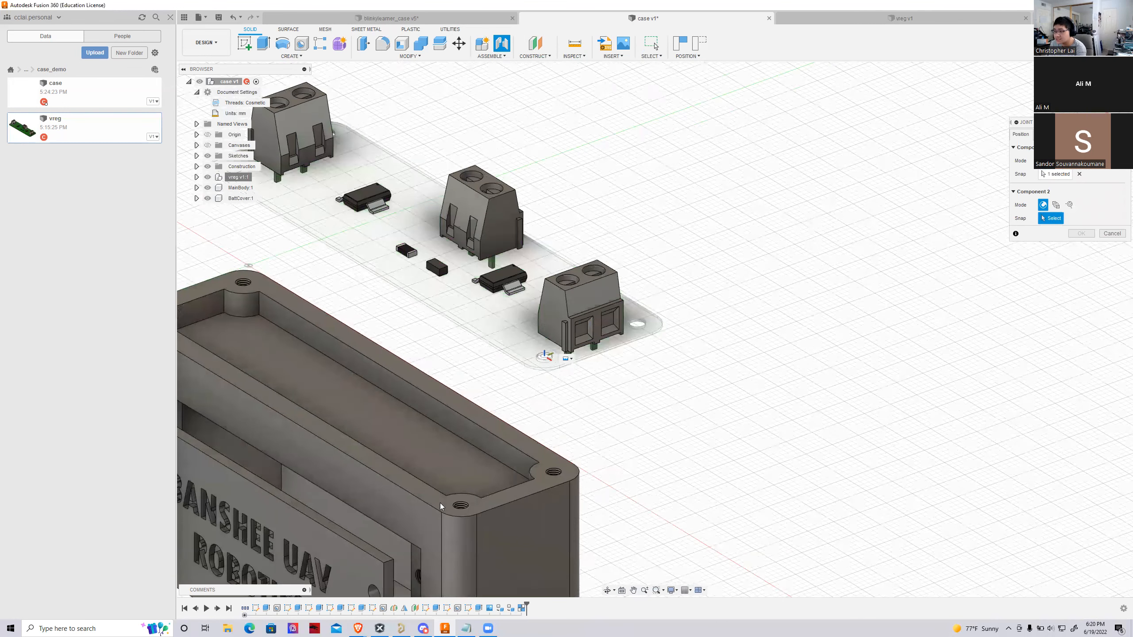
scroll(456, 514, up, 3)
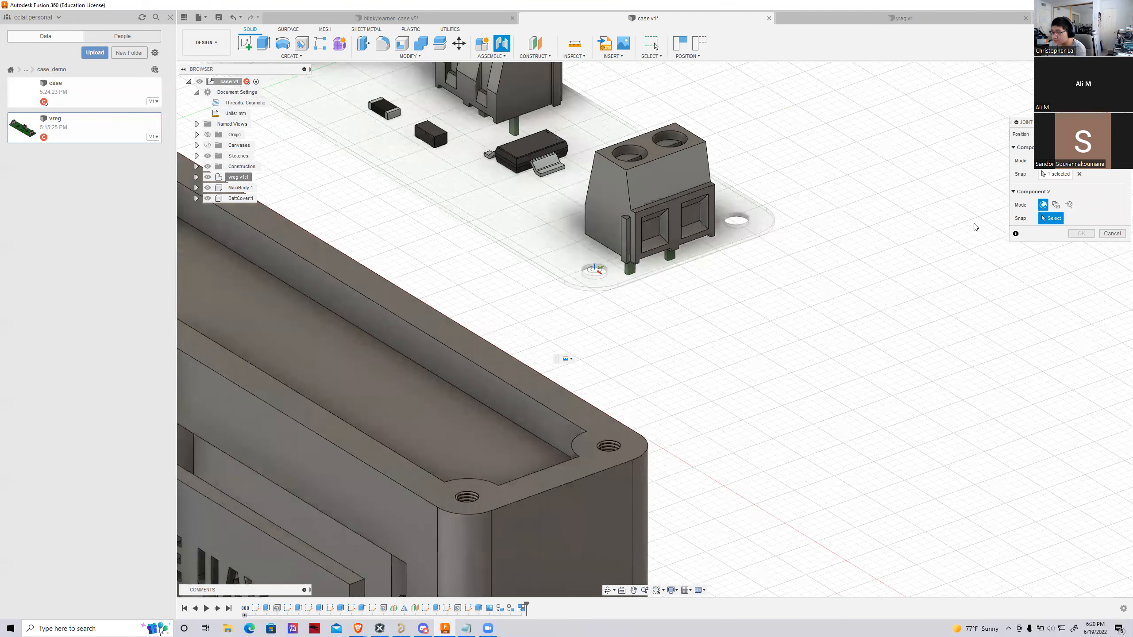
shift+middle_drag(687, 71, 695, 144)
scroll(660, 138, down, 5)
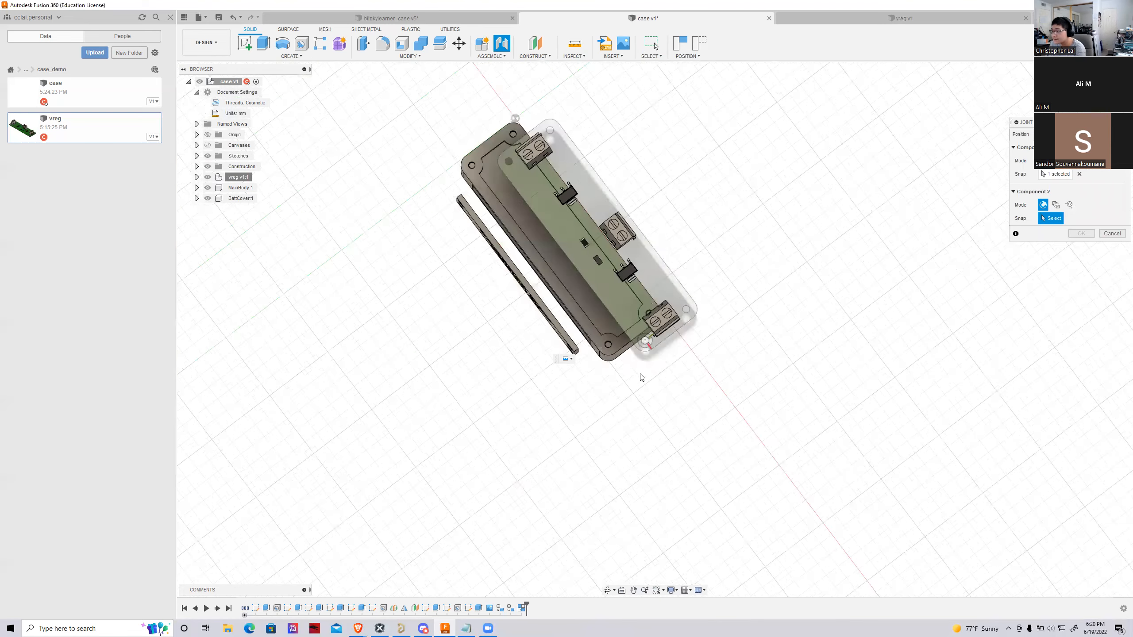
scroll(612, 354, up, 6)
scroll(611, 308, up, 2)
scroll(616, 314, up, 2)
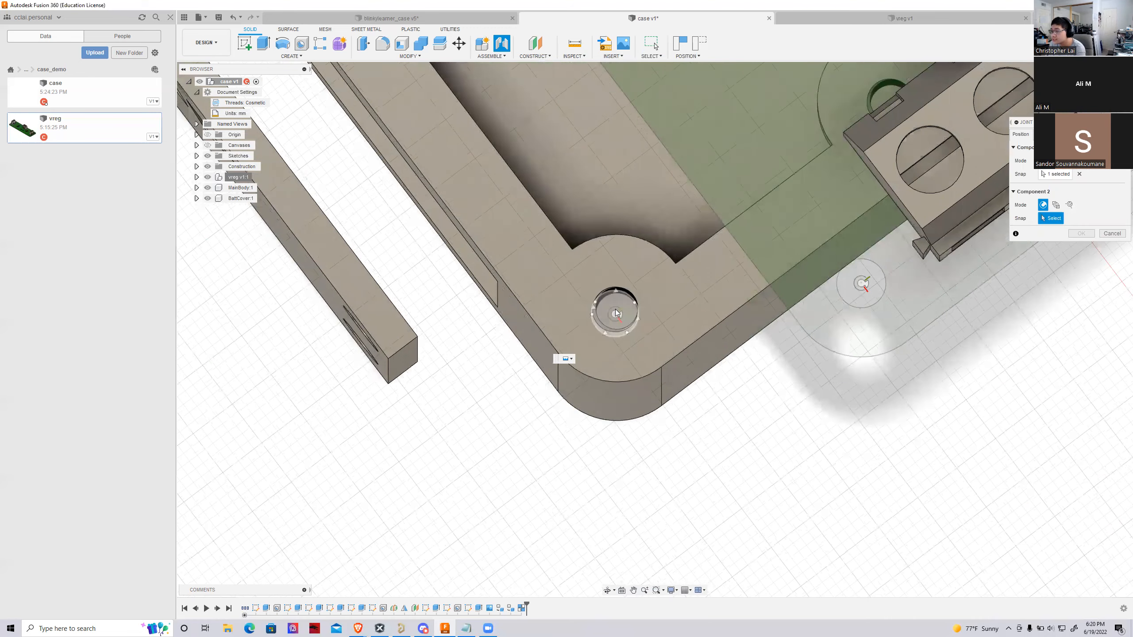
click(616, 315)
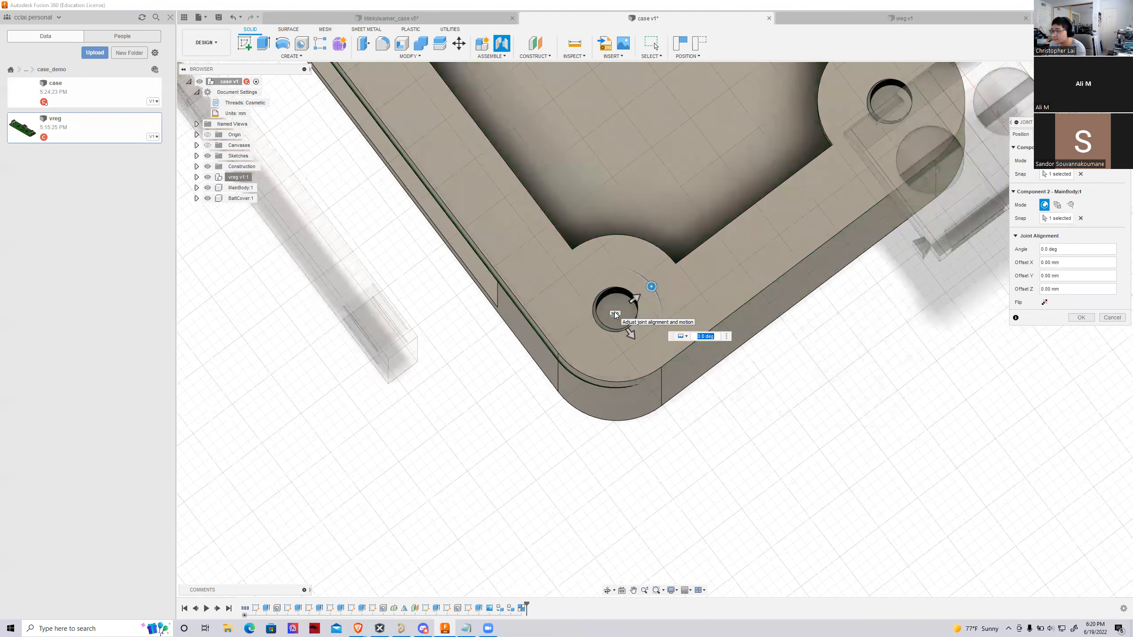
Offset the board joint 0.10 mm in X and 6.50 mm in Z to seat the board on the case rim, and create the joint
scroll(694, 270, down, 3)
shift+middle_drag(655, 326, 674, 208)
scroll(674, 210, up, 3)
drag(610, 277, 608, 193)
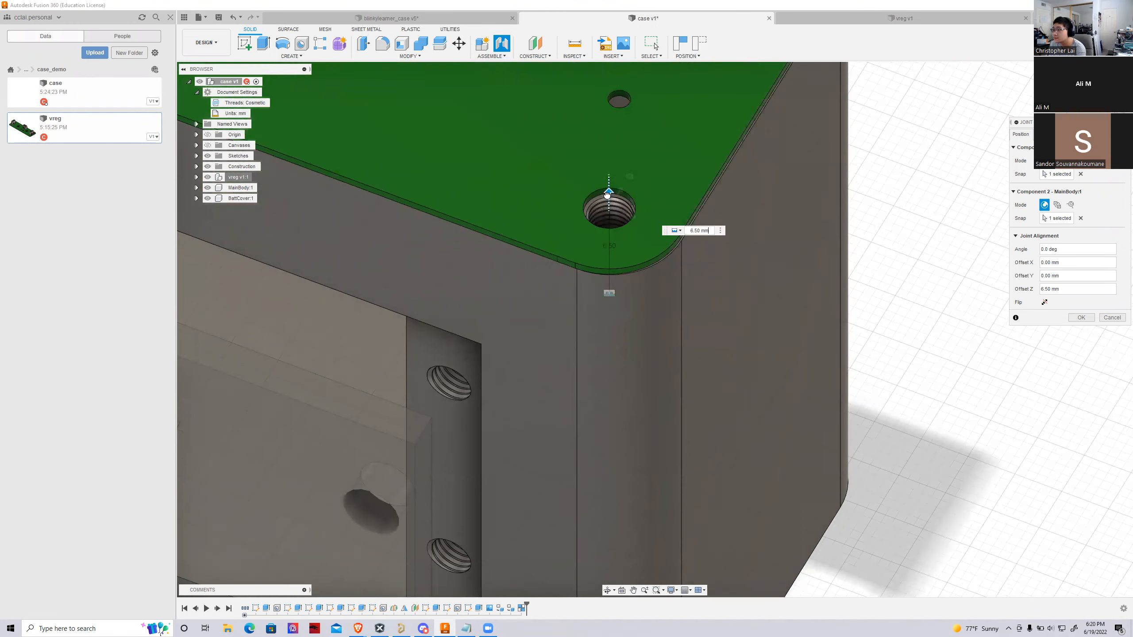
scroll(754, 283, up, 3)
scroll(488, 182, up, 3)
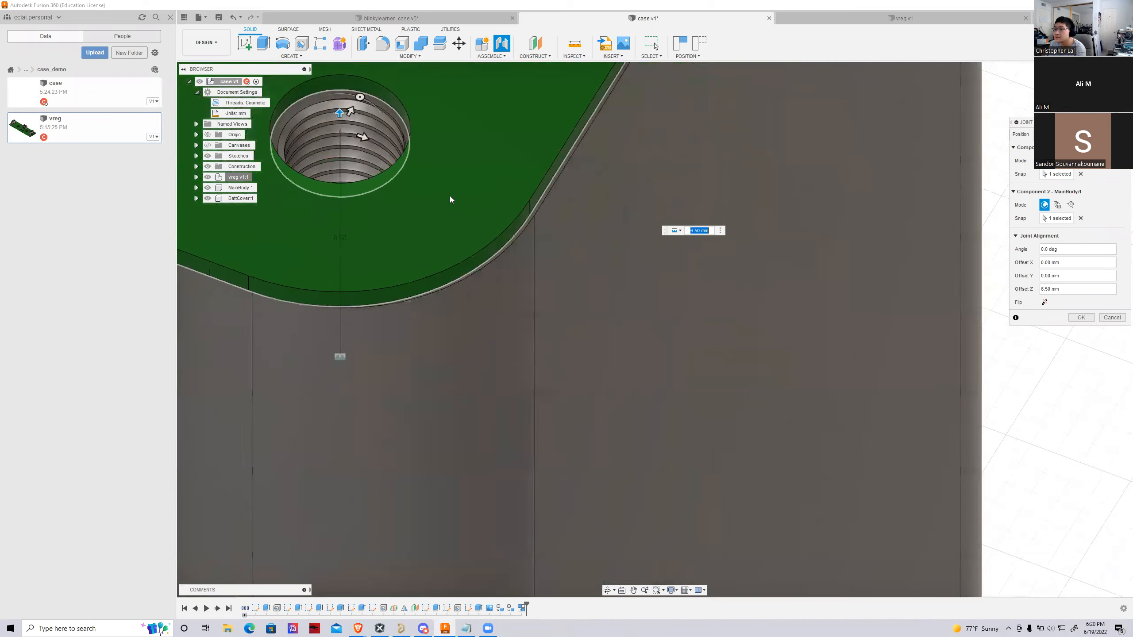
scroll(446, 194, down, 2)
drag(379, 144, 382, 145)
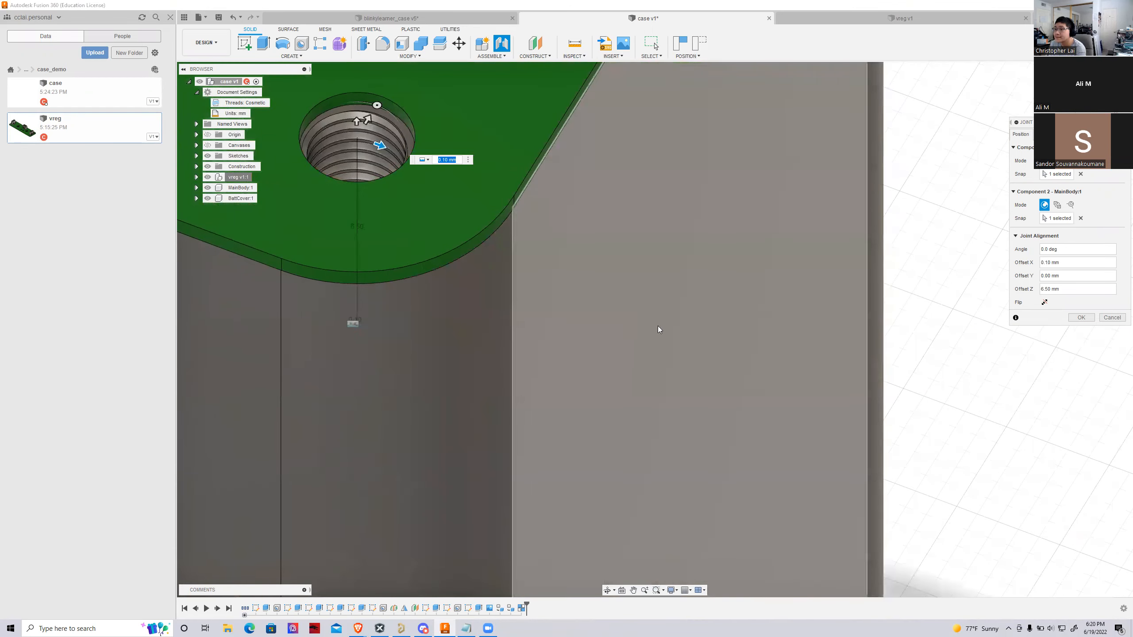
scroll(658, 329, down, 10)
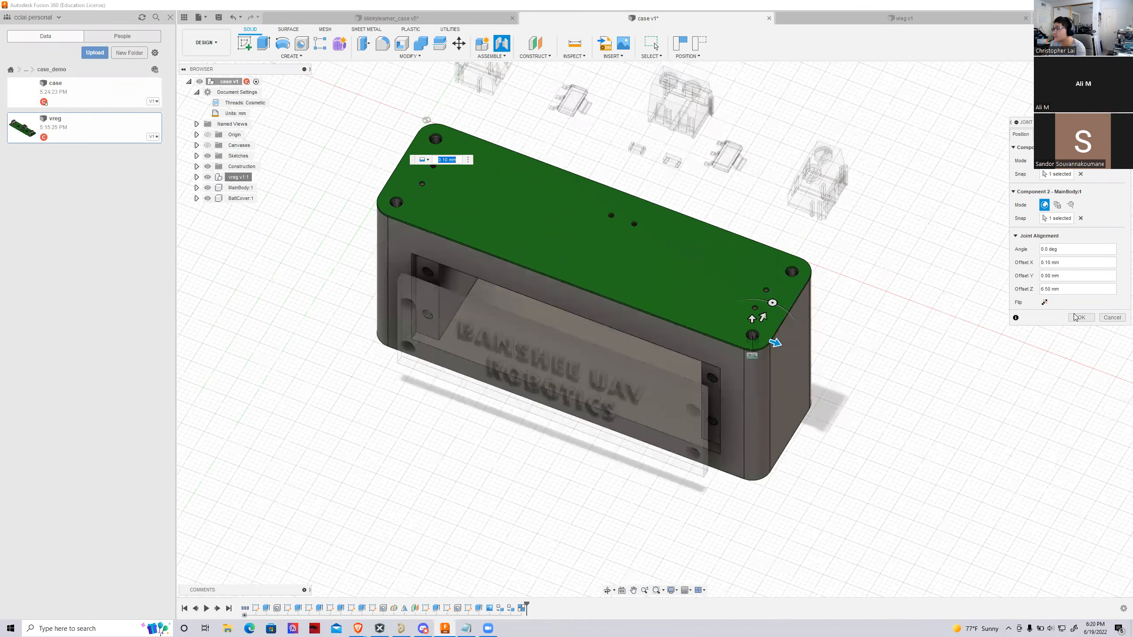
click(1080, 317)
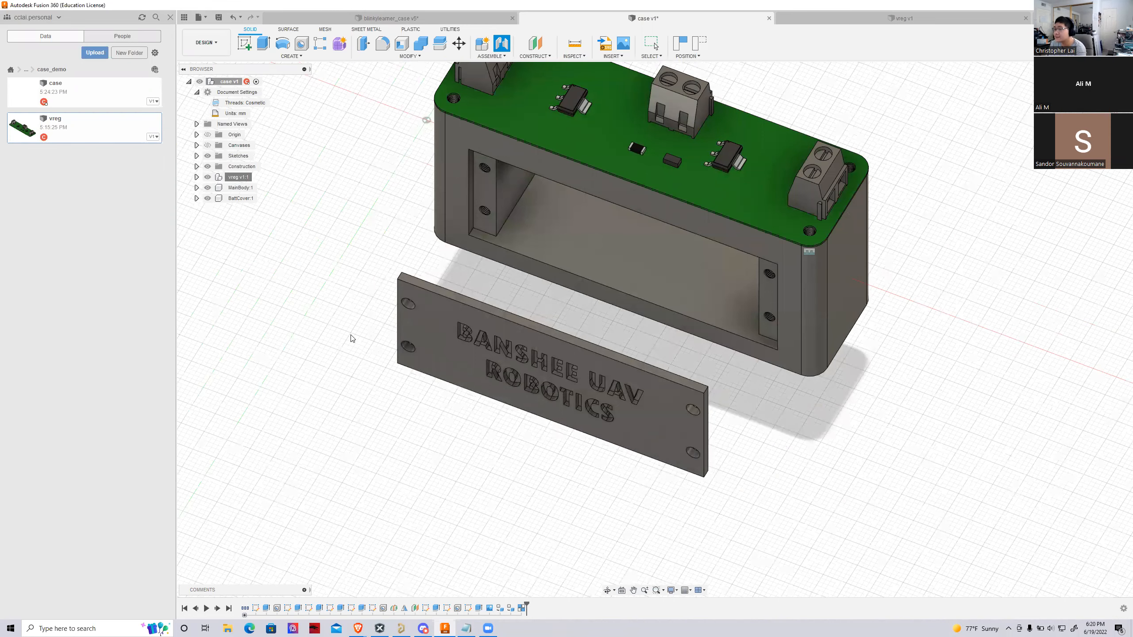
Shift the case and its joined circuit board to check that they move together, independently of the battery cover
scroll(262, 359, down, 2)
scroll(643, 156, up, 8)
middle_drag(674, 357, 576, 312)
scroll(540, 297, down, 8)
drag(541, 301, 584, 311)
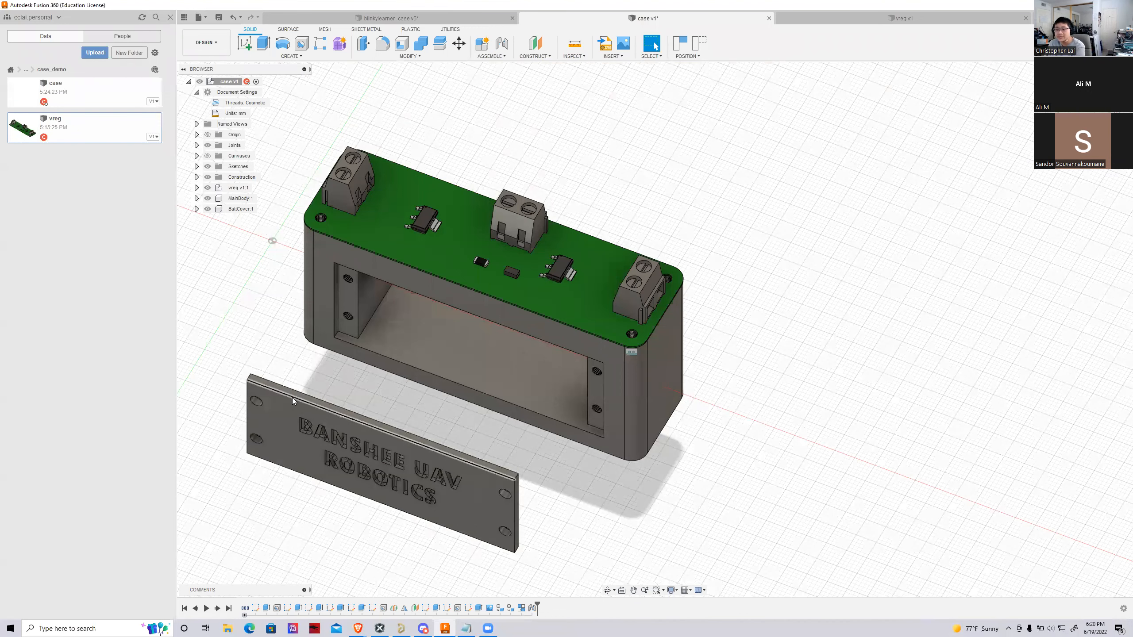
scroll(293, 397, down, 2)
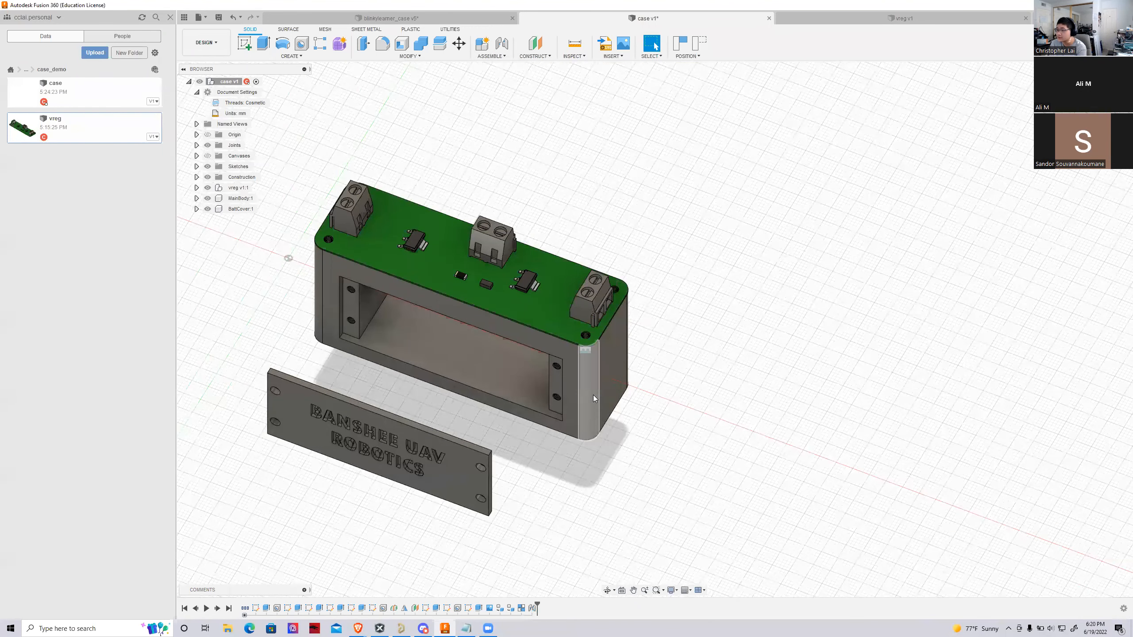
drag(593, 395, 554, 406)
Start a joint between the battery cover and MainBody, matching the cover's lower screw hole to the lower hole in the battery opening
click(501, 43)
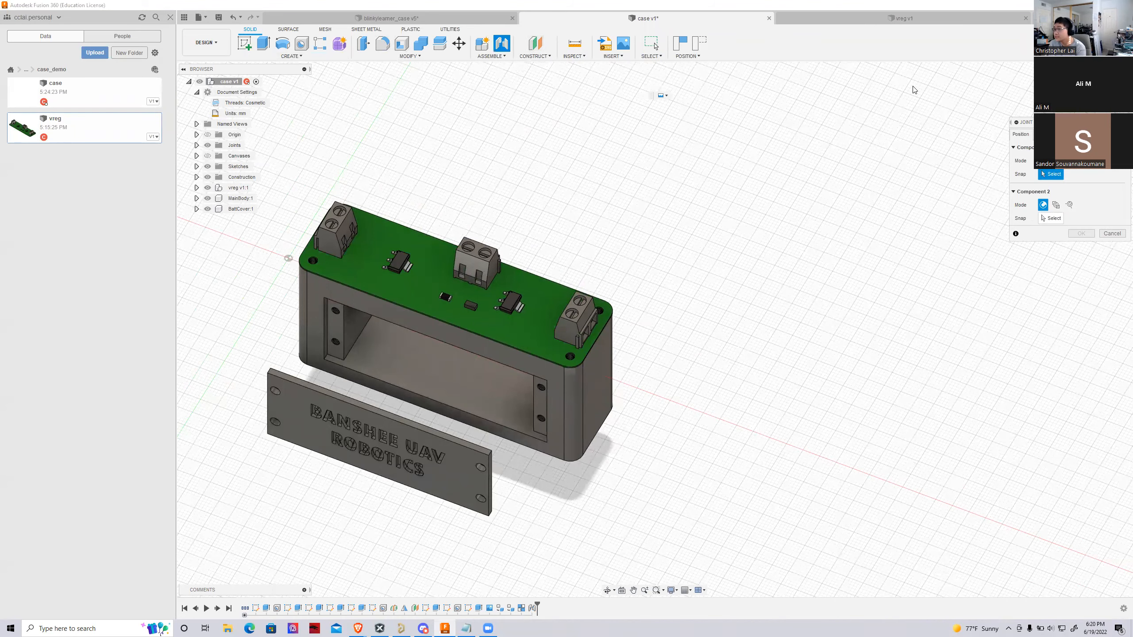
shift+middle_drag(874, 591, 693, 564)
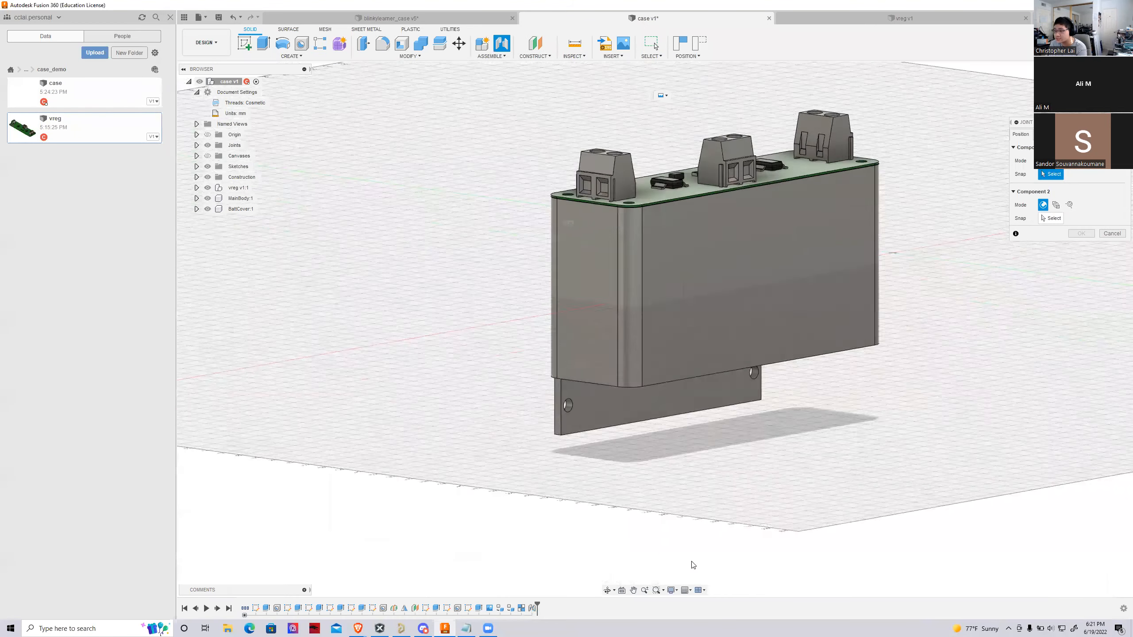
scroll(693, 564, up, 3)
click(517, 341)
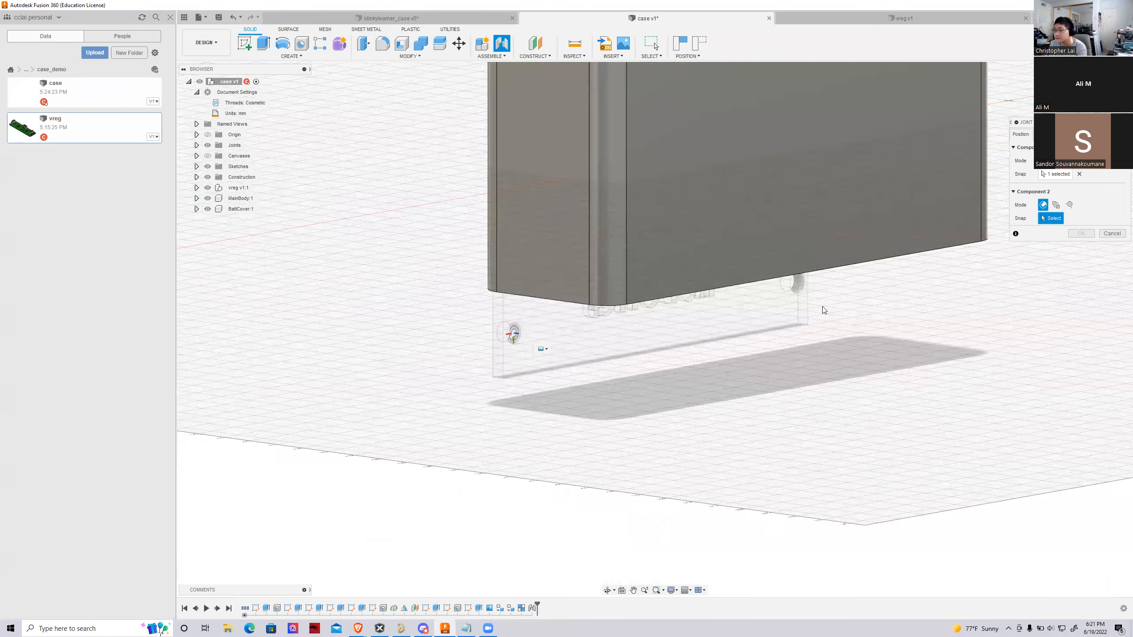
shift+middle_drag(579, 254, 823, 233)
scroll(549, 254, up, 2)
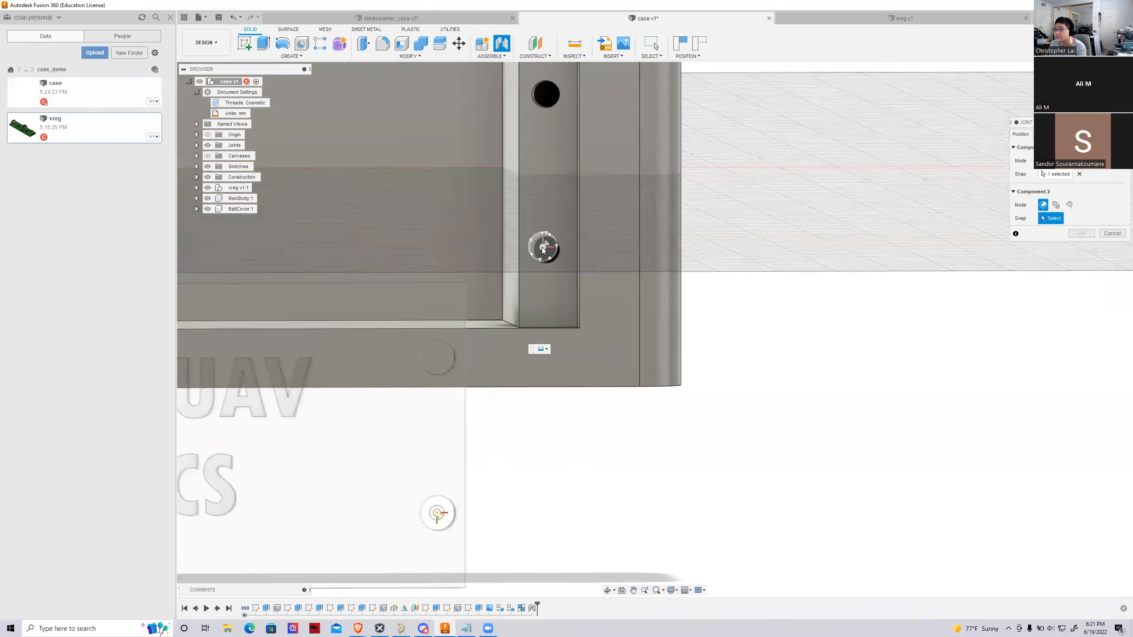
click(549, 253)
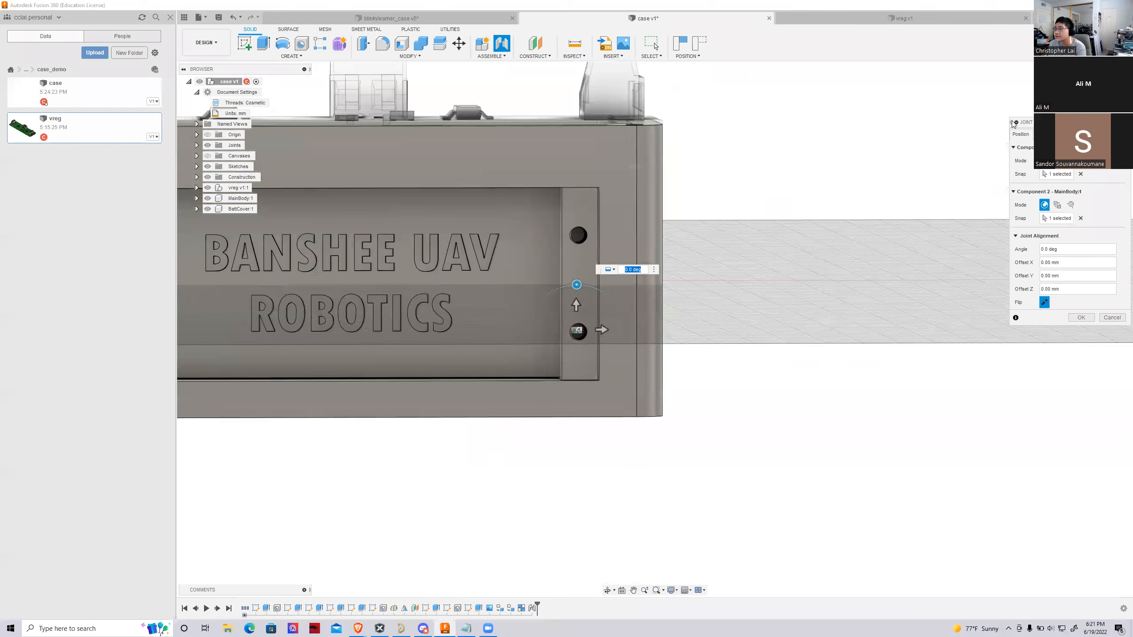
Offset the battery cover joint 5.00 mm in Z to seat the cover in the case opening, and create the joint
drag(1095, 91, 939, 153)
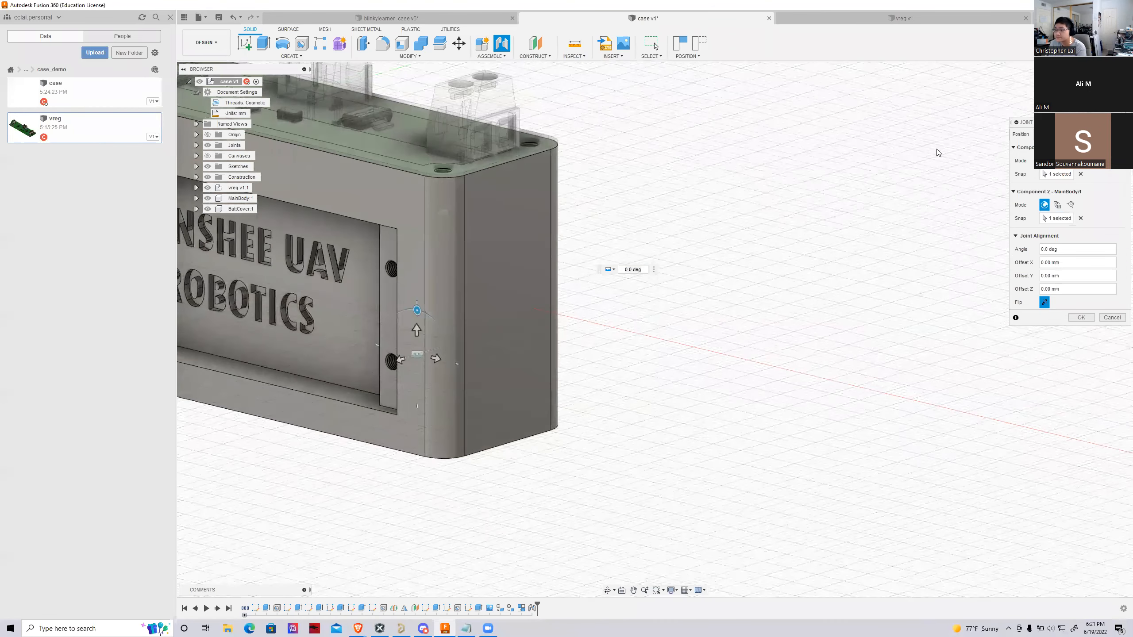
drag(406, 362, 382, 368)
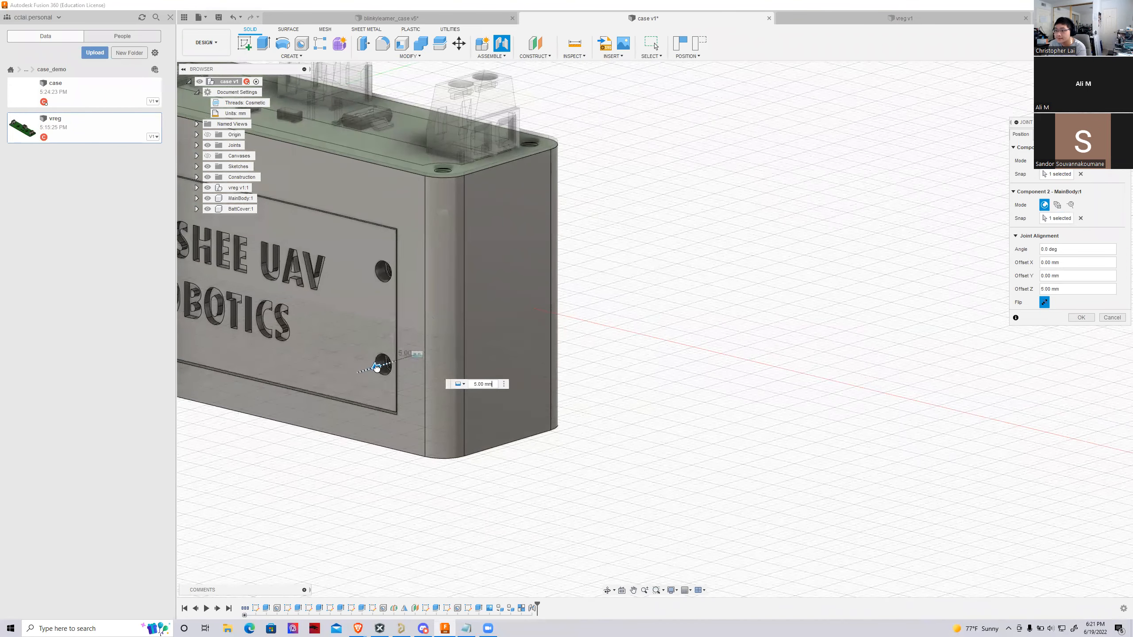
mouse_move(1084, 92)
mouse_down()
mouse_move(1106, 83)
mouse_move(1129, 96)
mouse_up()
scroll(917, 363, up, 6)
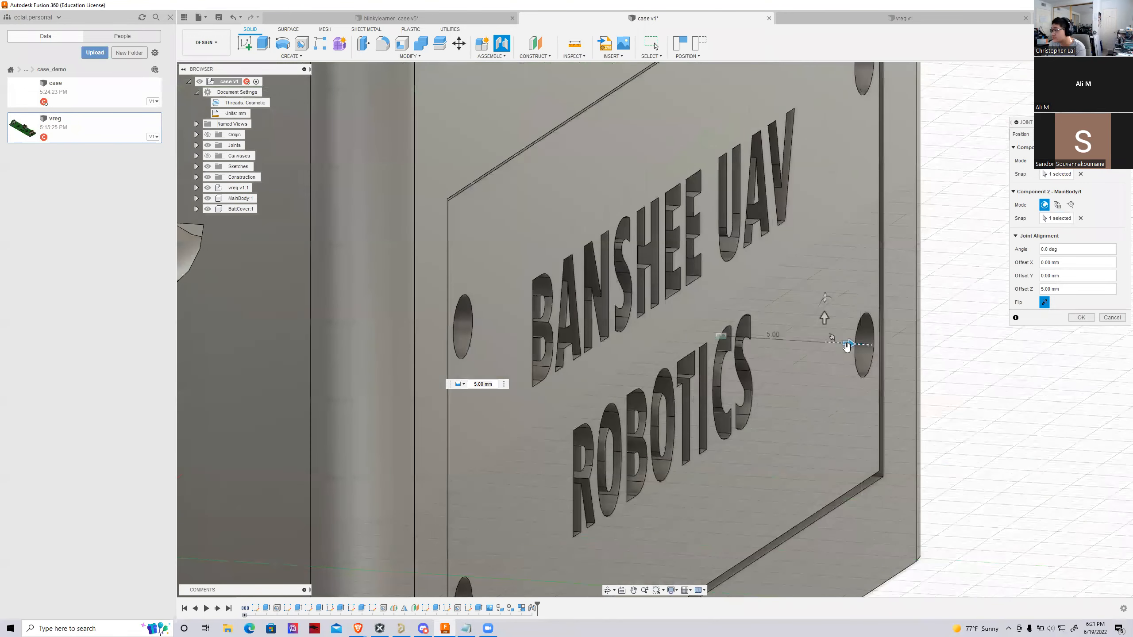
click(847, 345)
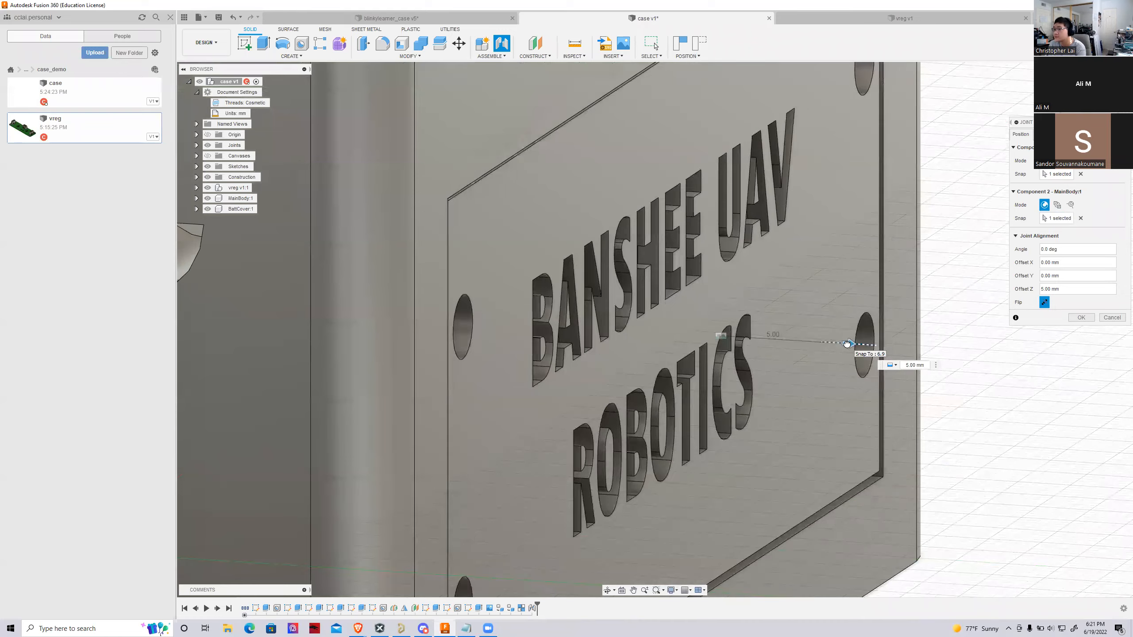
scroll(762, 373, down, 5)
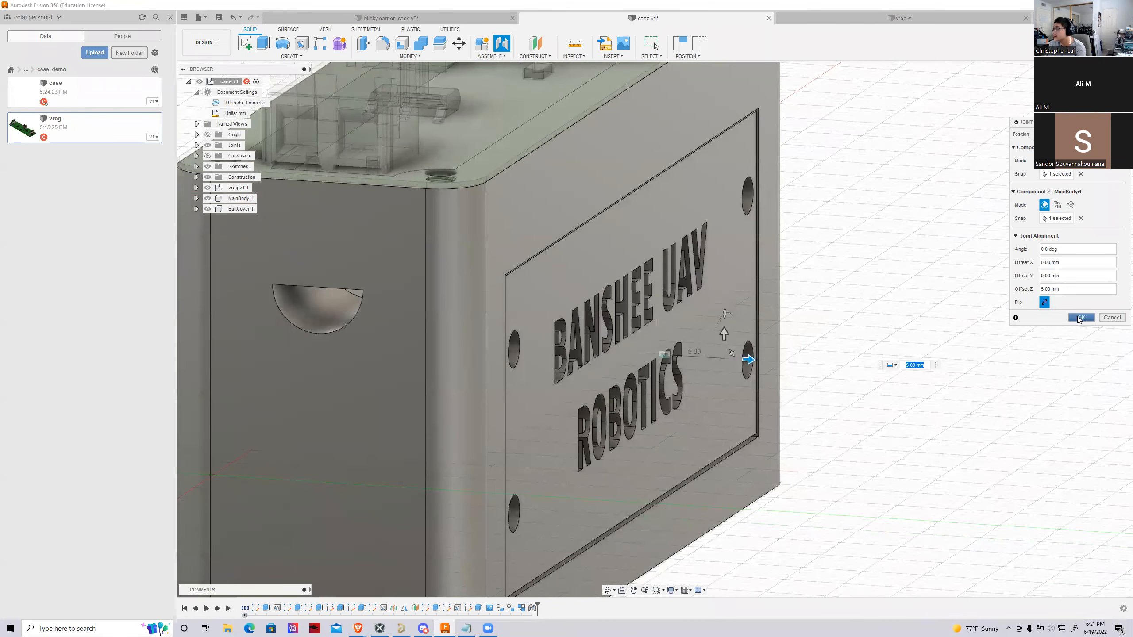
click(1081, 318)
Examine the fit of the circuit board and battery cover on the assembled case from several angles
scroll(613, 355, down, 3)
shift+middle_drag(1106, 286, 950, 248)
scroll(950, 248, down, 3)
scroll(790, 395, down, 2)
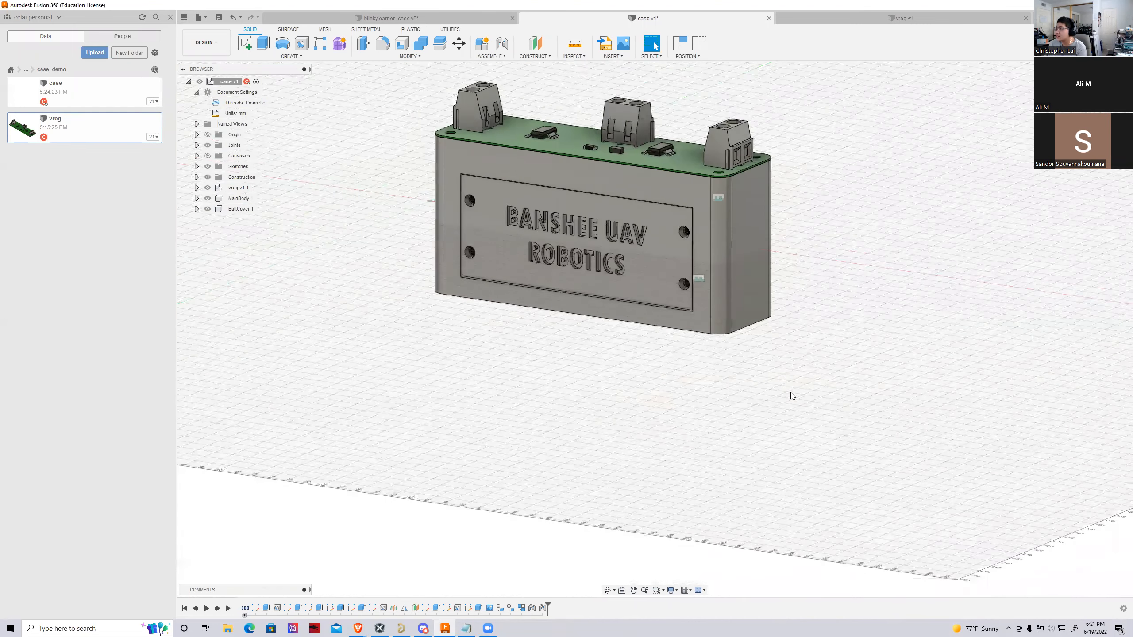
middle_drag(591, 127, 618, 158)
scroll(618, 158, up, 4)
shift+middle_drag(1082, 199, 1026, 243)
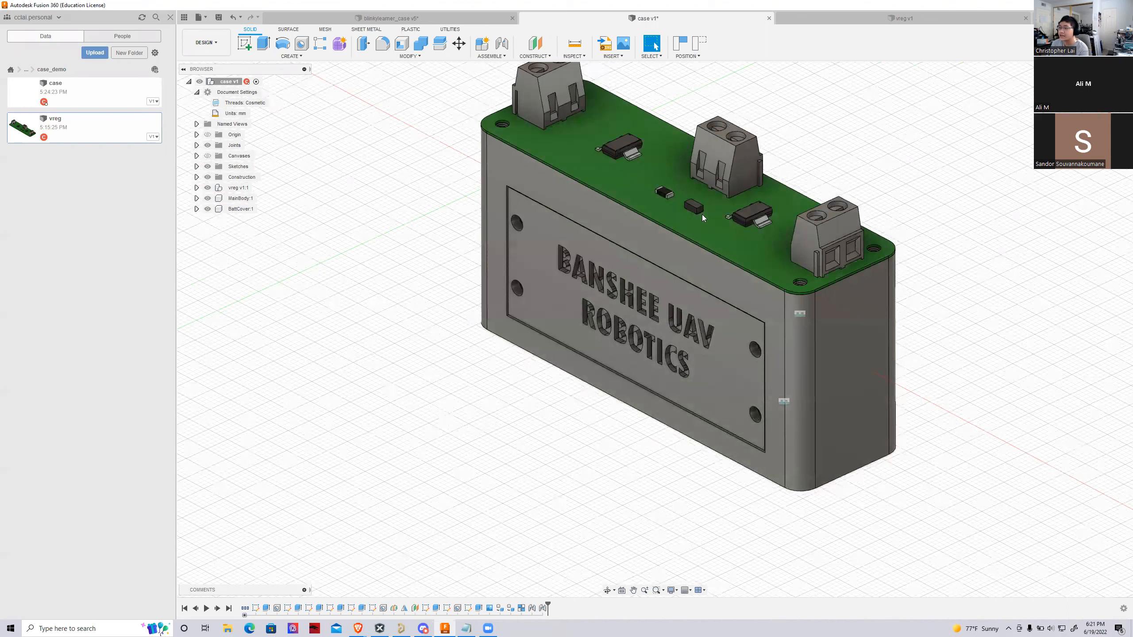
scroll(709, 227, down, 2)
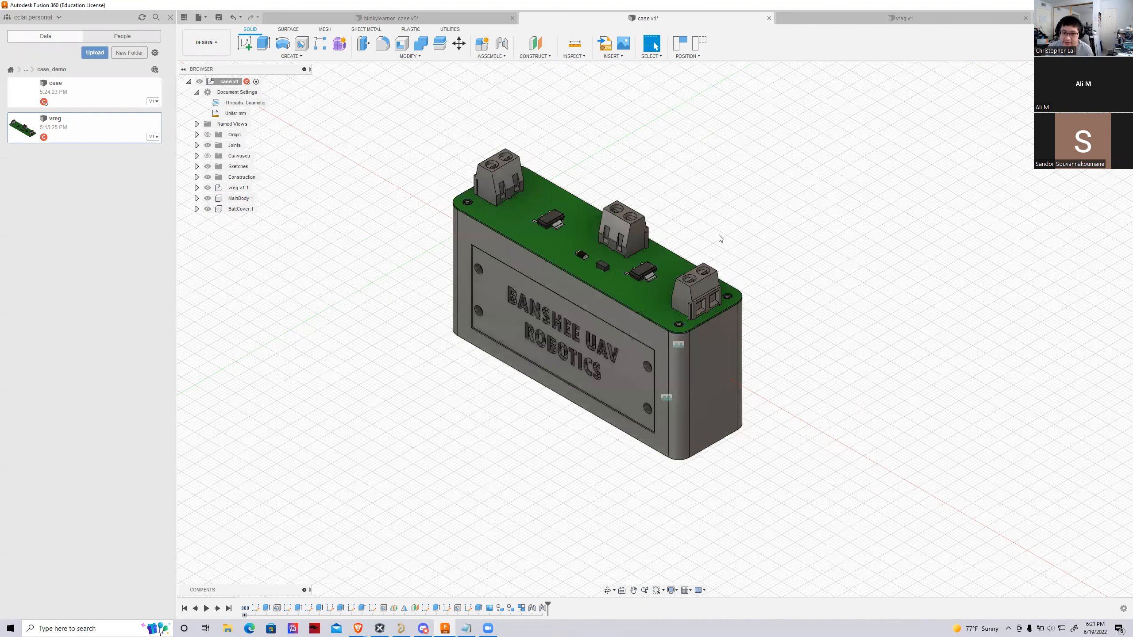
scroll(721, 239, up, 2)
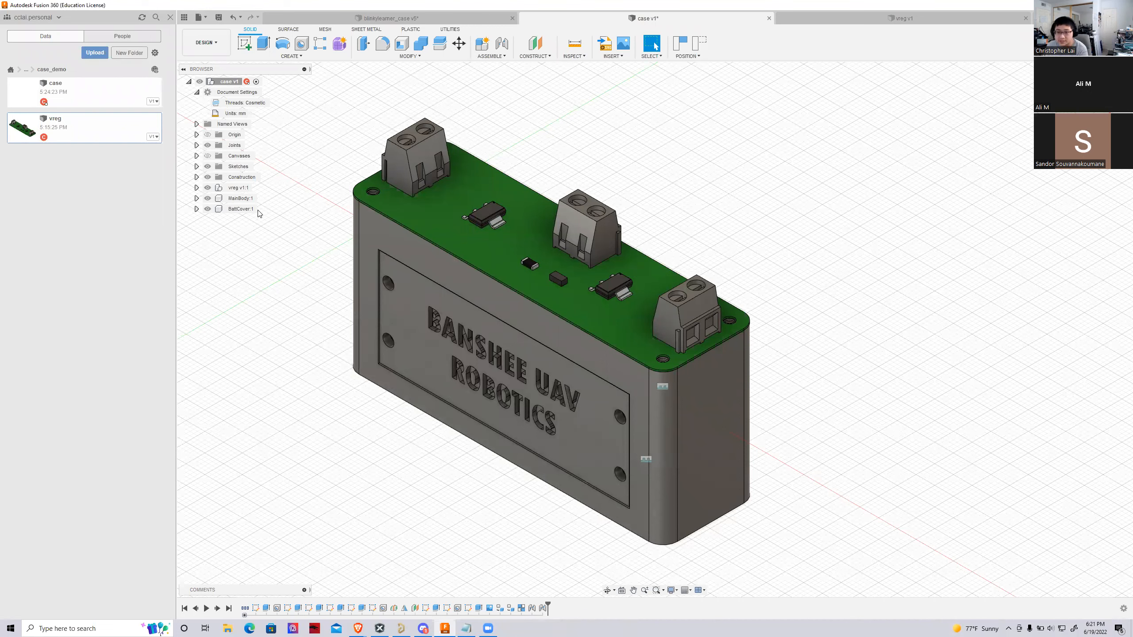
right_click(225, 199)
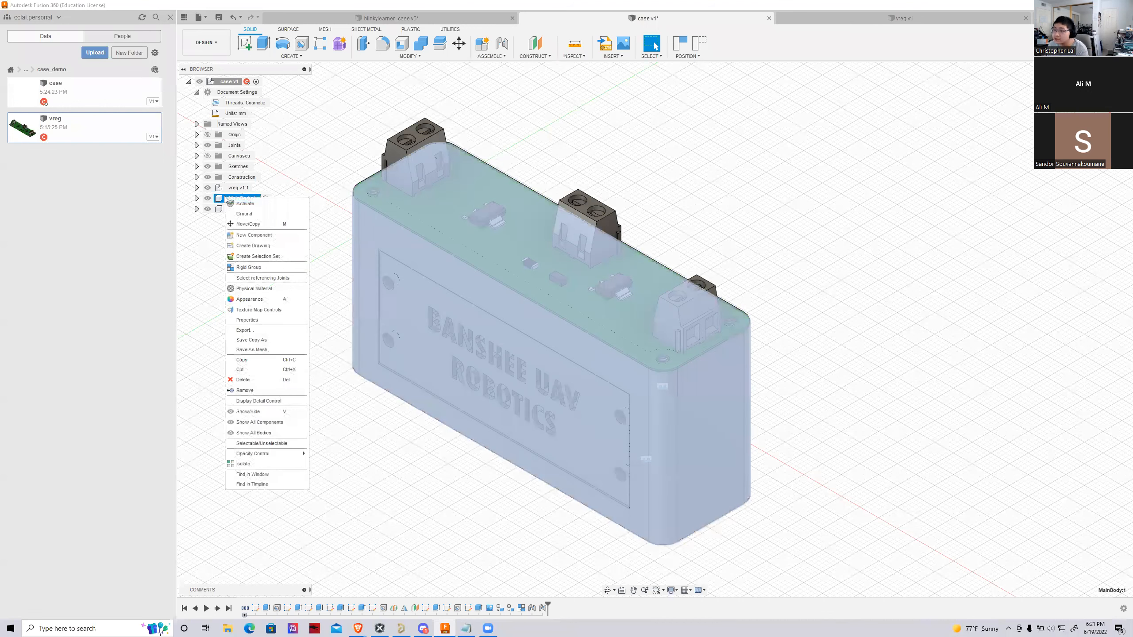
click(209, 237)
right_click(222, 199)
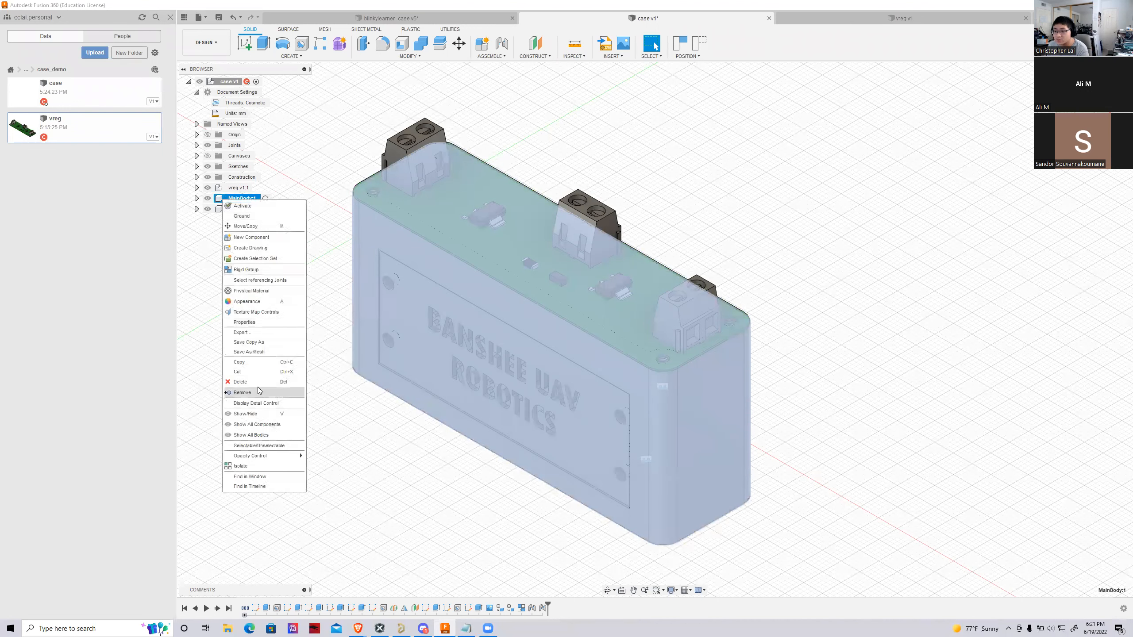
click(229, 334)
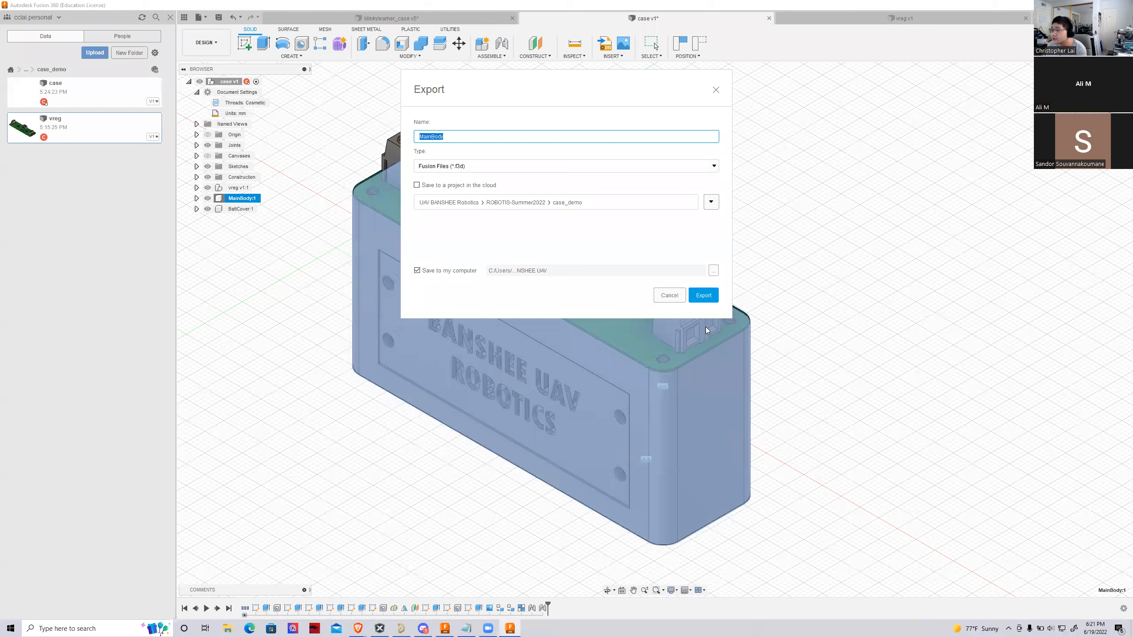
click(714, 166)
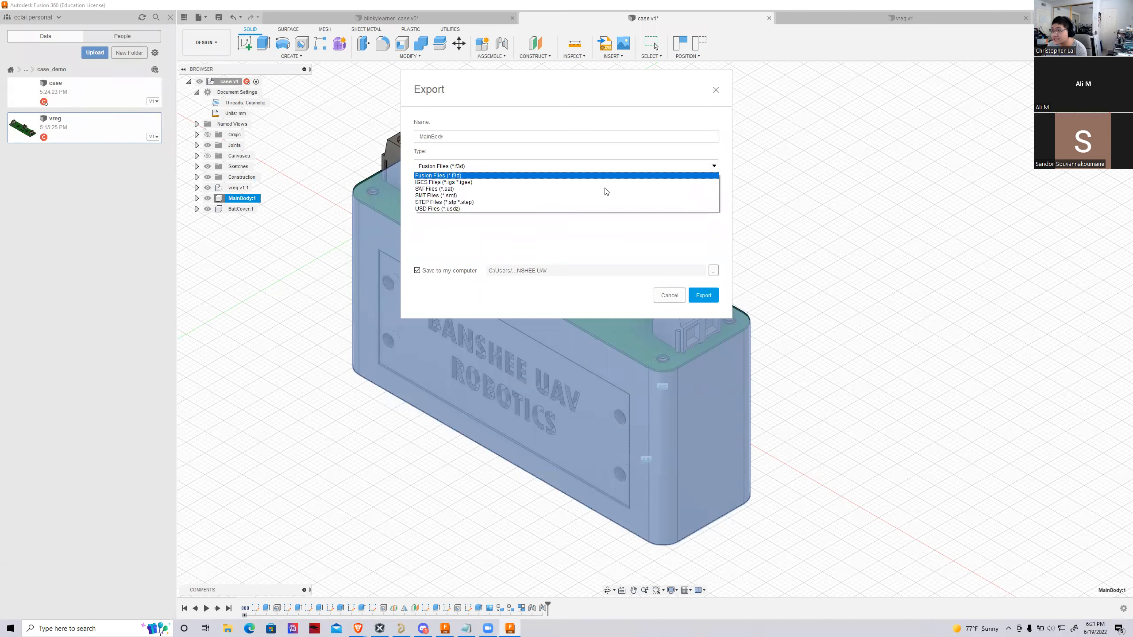
click(669, 296)
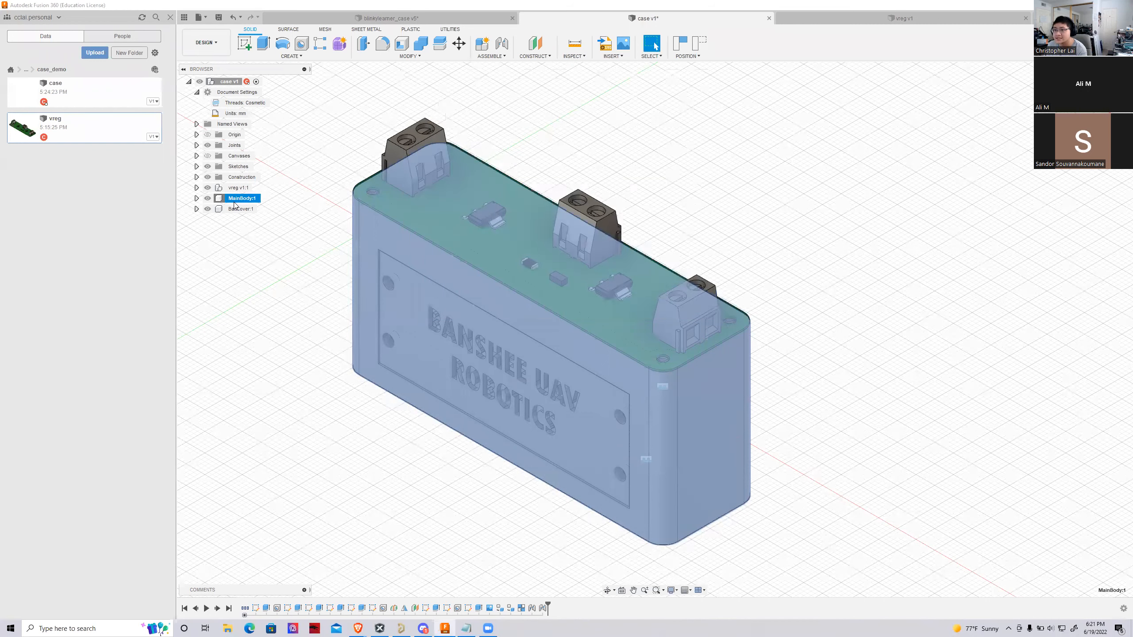
Set up a mesh export of MainBody as STL (Binary) in millimeters with medium refinement, without sending it to a print utility
right_click(237, 200)
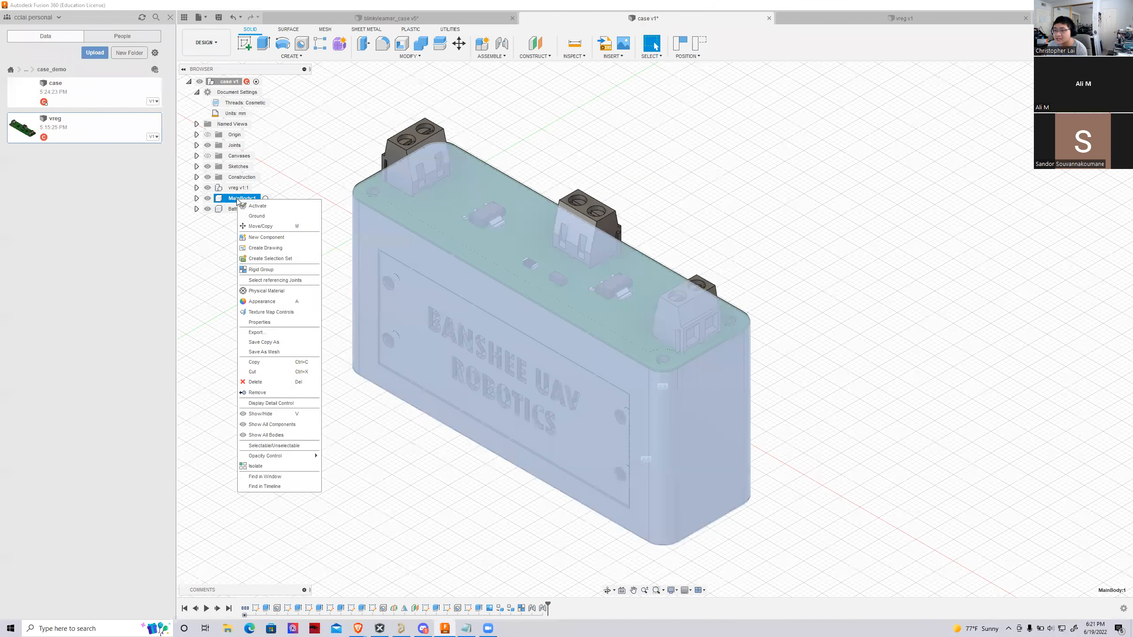
click(260, 352)
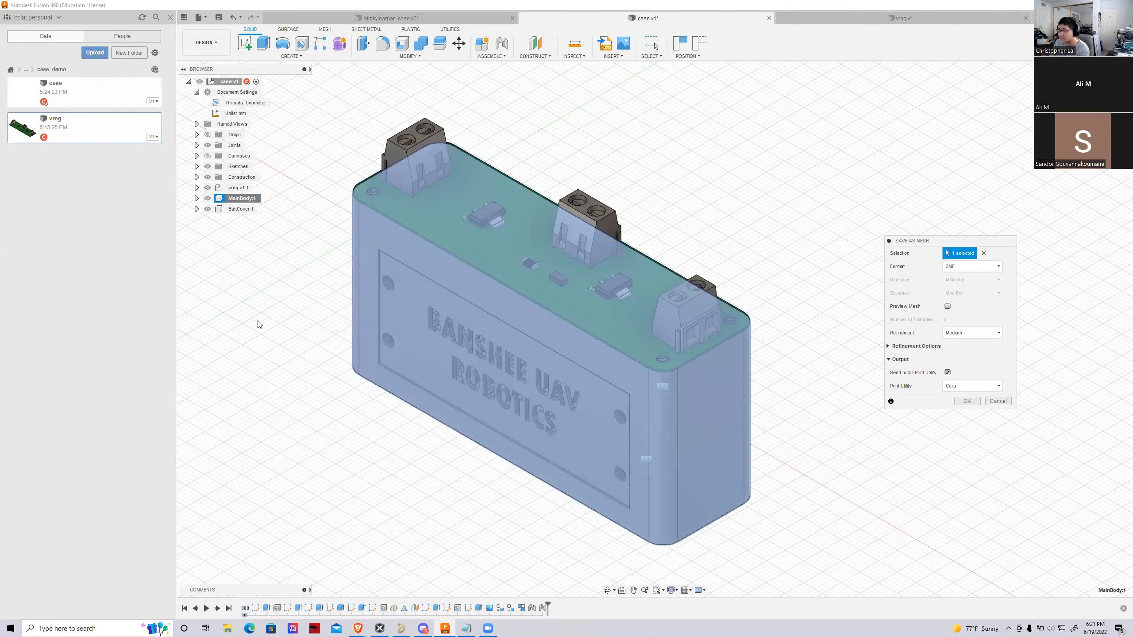
drag(917, 244, 510, 199)
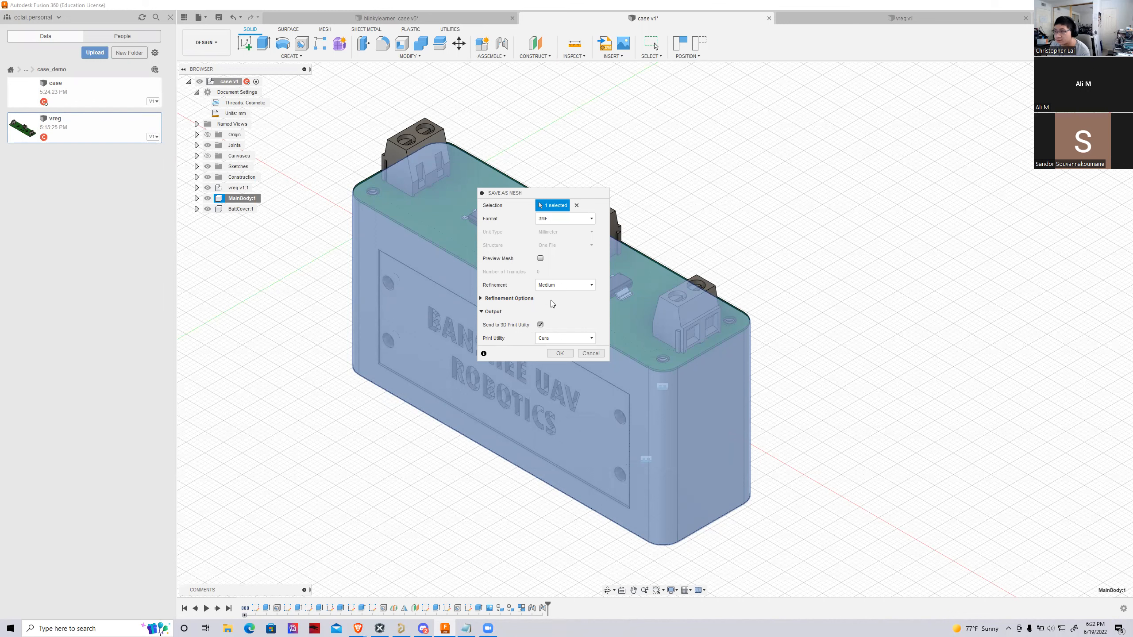
click(540, 325)
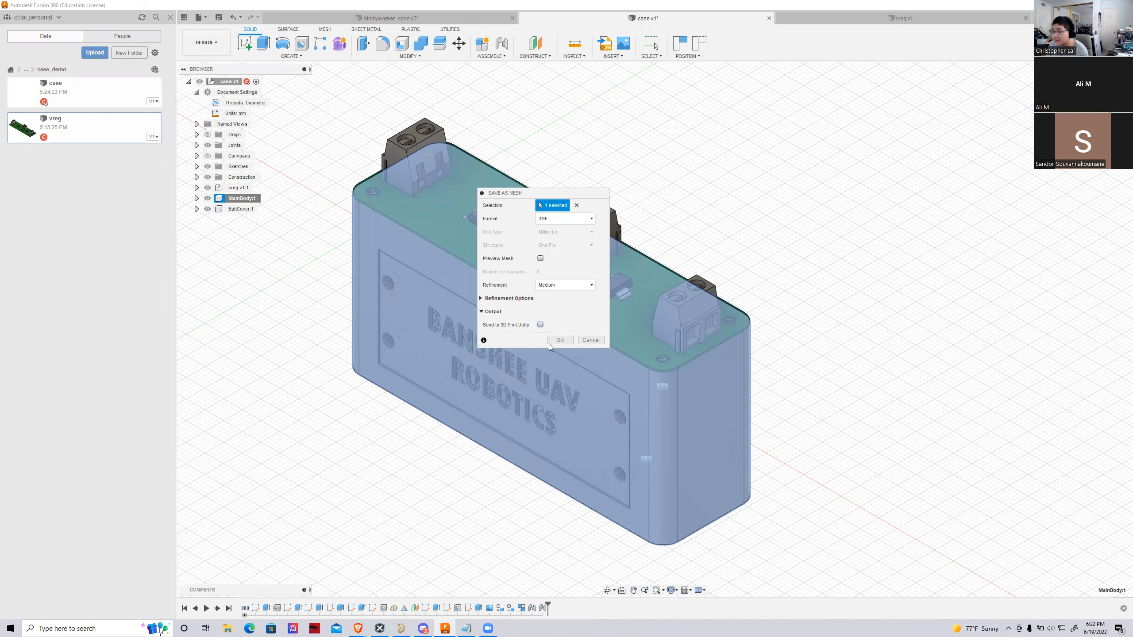
click(554, 218)
click(552, 246)
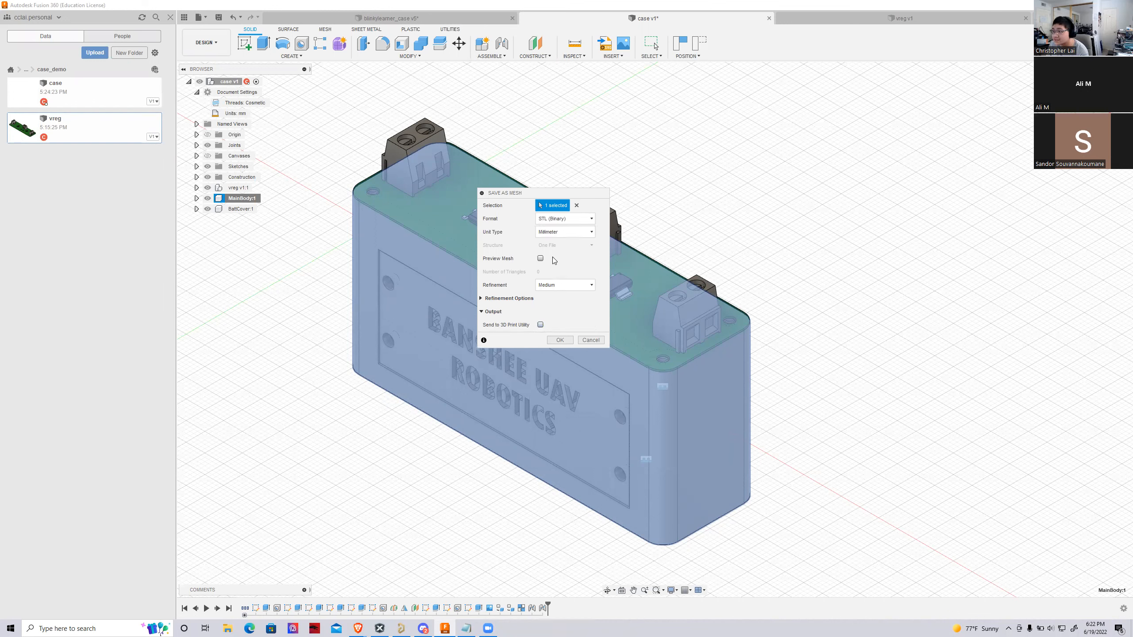
click(551, 233)
click(506, 235)
click(556, 341)
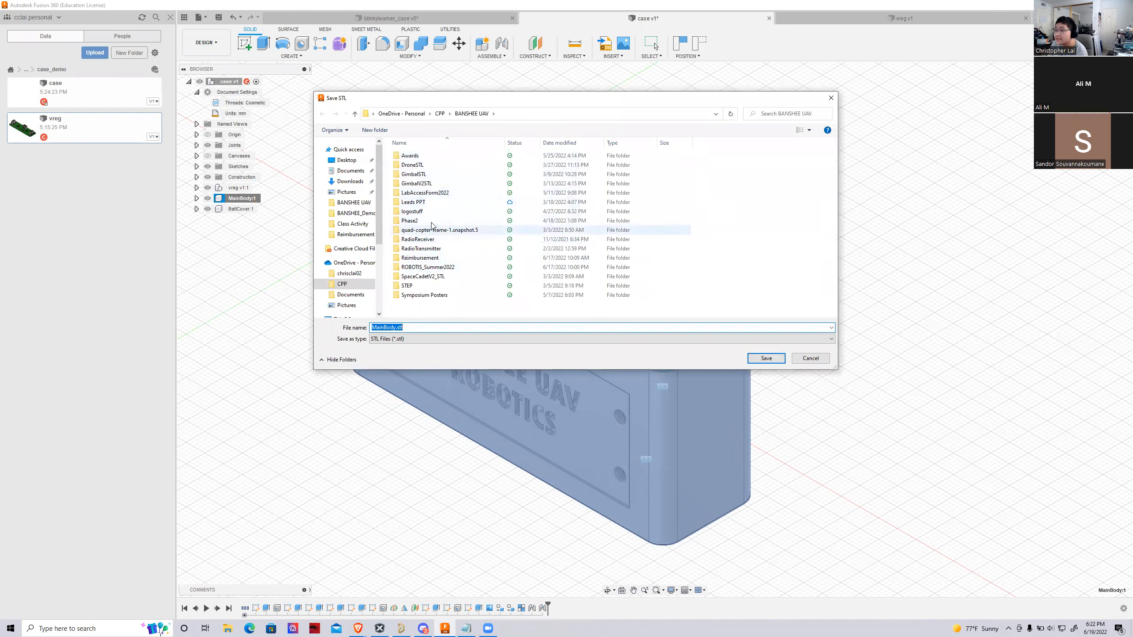
Save the case mesh as MainBodyV.stl in the ROBOTIS_Summer2022 folder
click(423, 267)
double_click(422, 268)
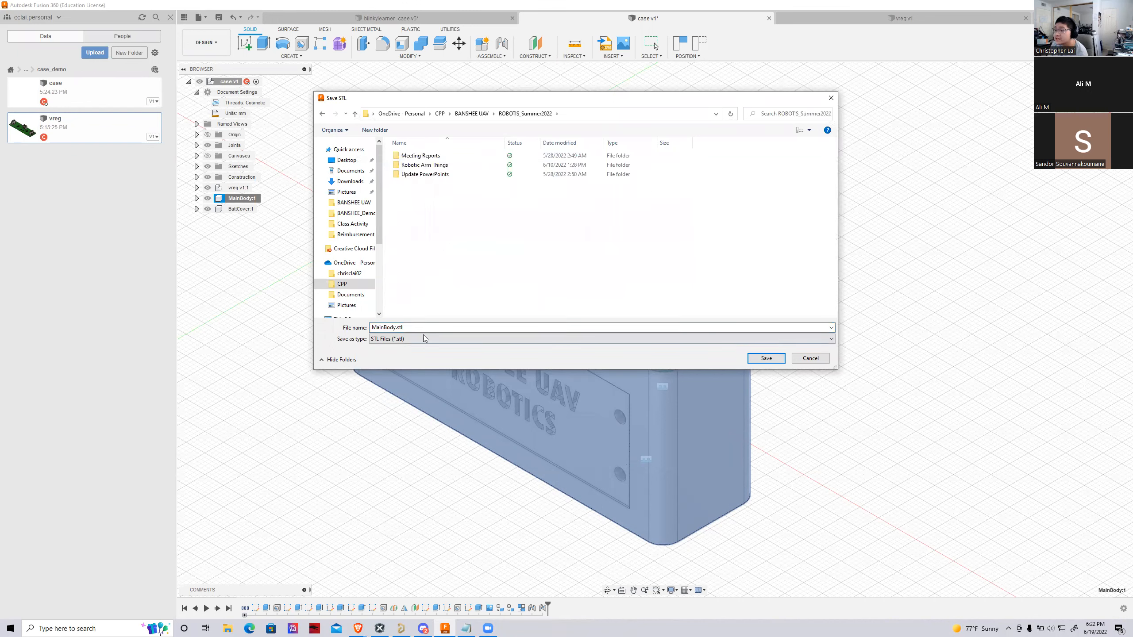
click(400, 327)
click(397, 327)
text(Vreg)
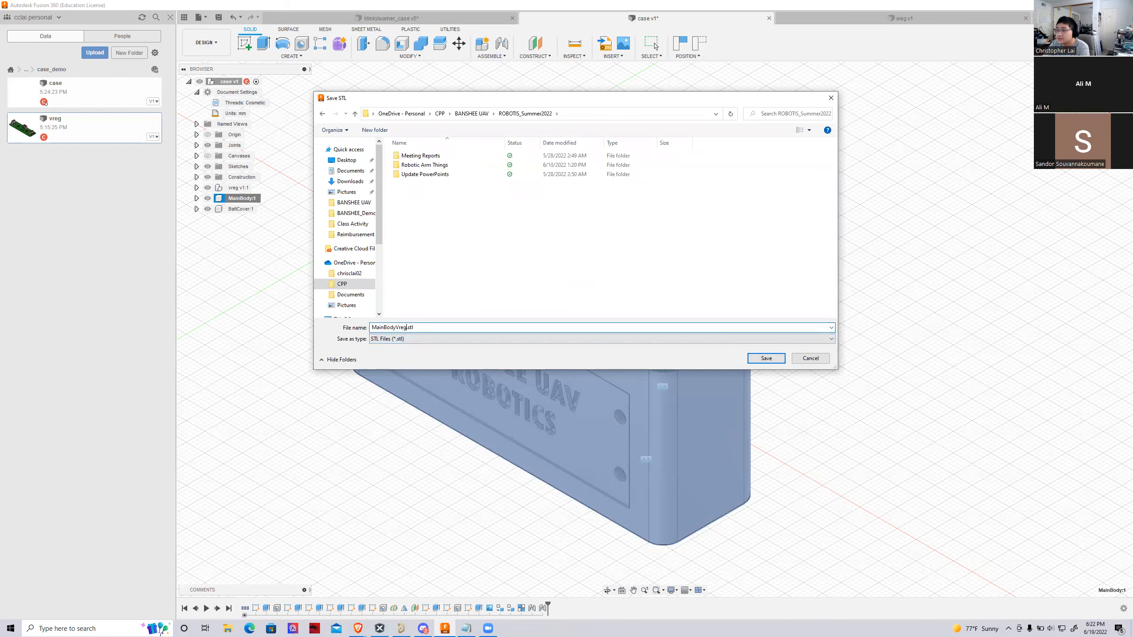
key(Return)
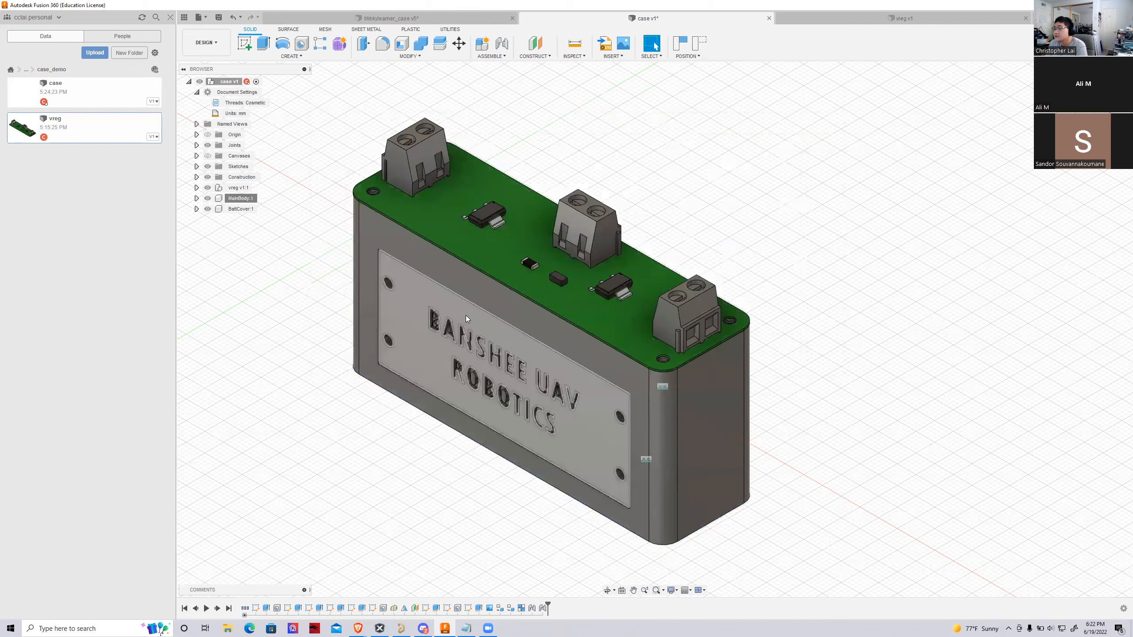
Export the BattCover component as a 3MF mesh with medium refinement, sending it directly to the Cura print utility
click(231, 213)
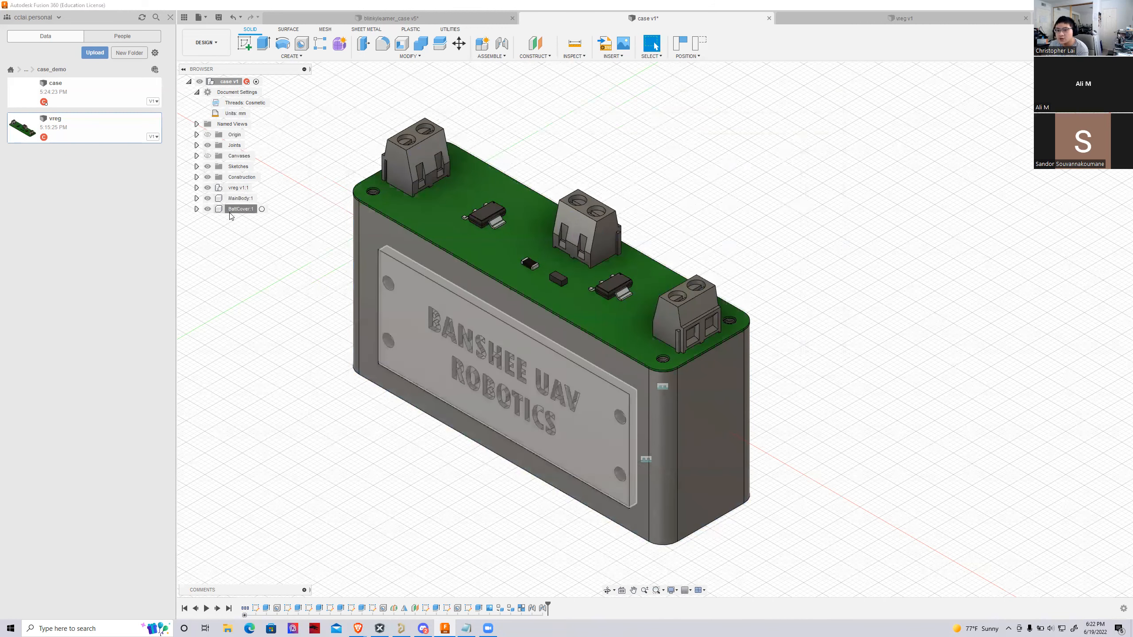
right_click(231, 216)
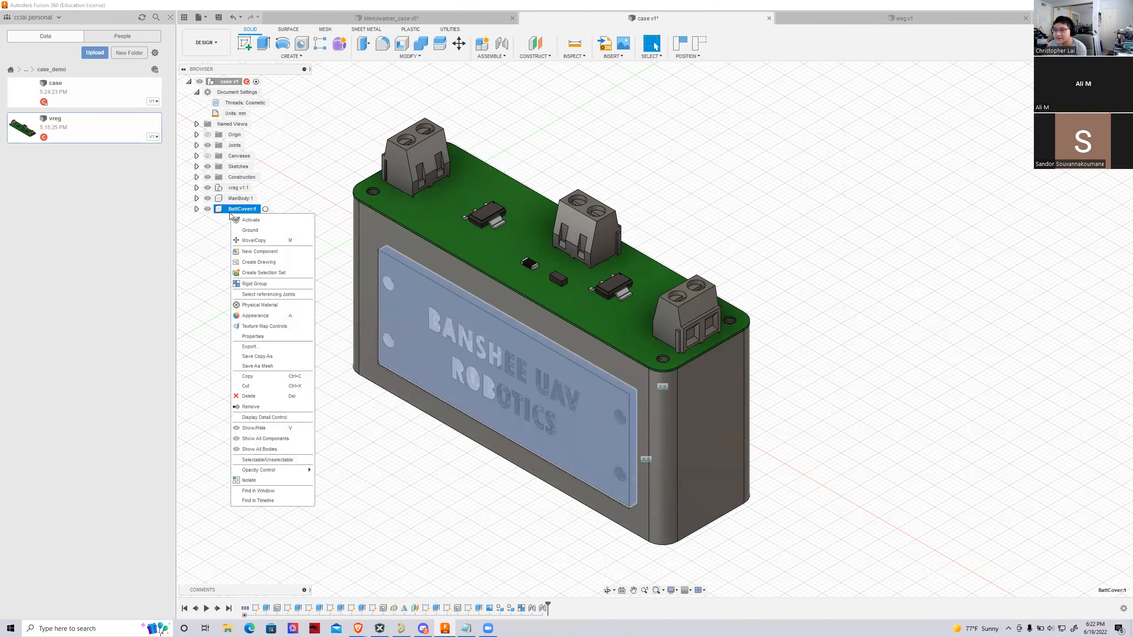
click(282, 366)
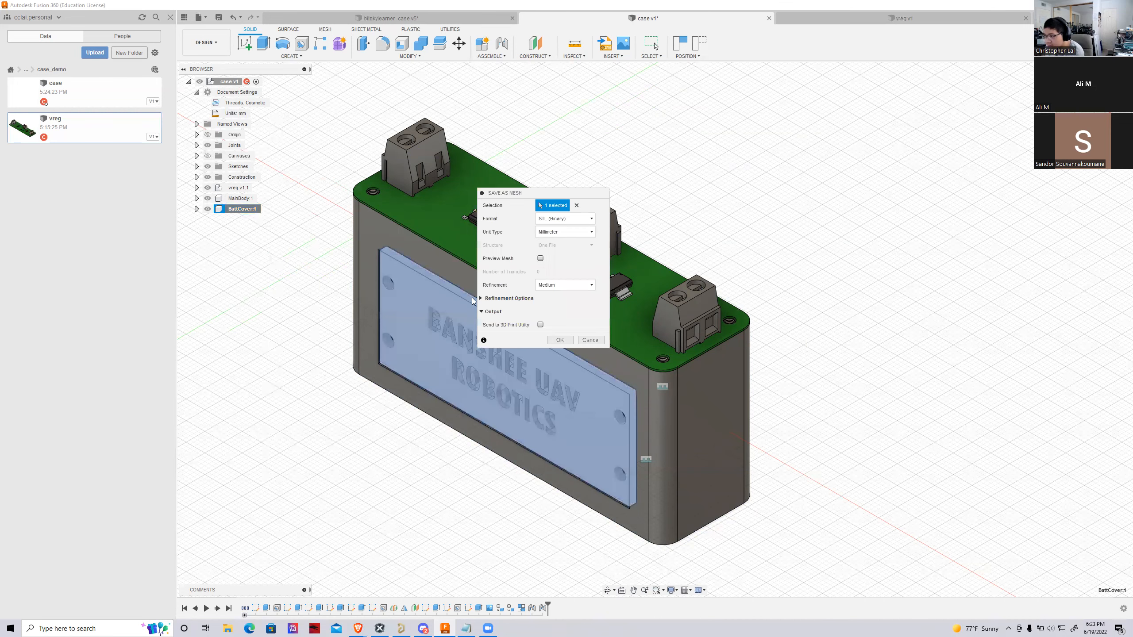
click(540, 325)
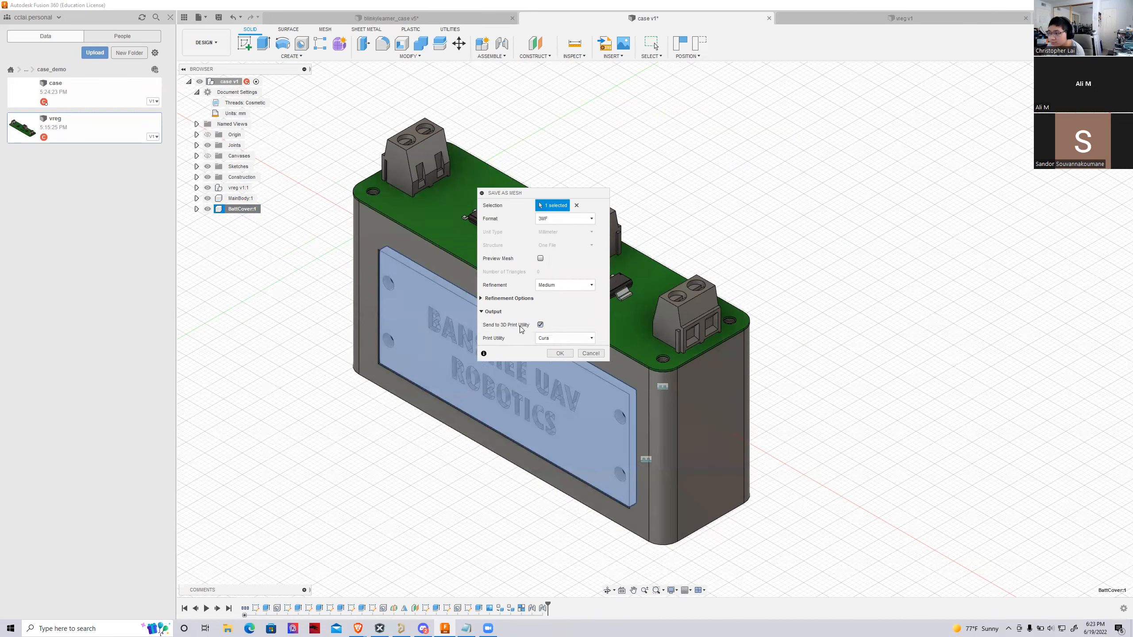
click(559, 354)
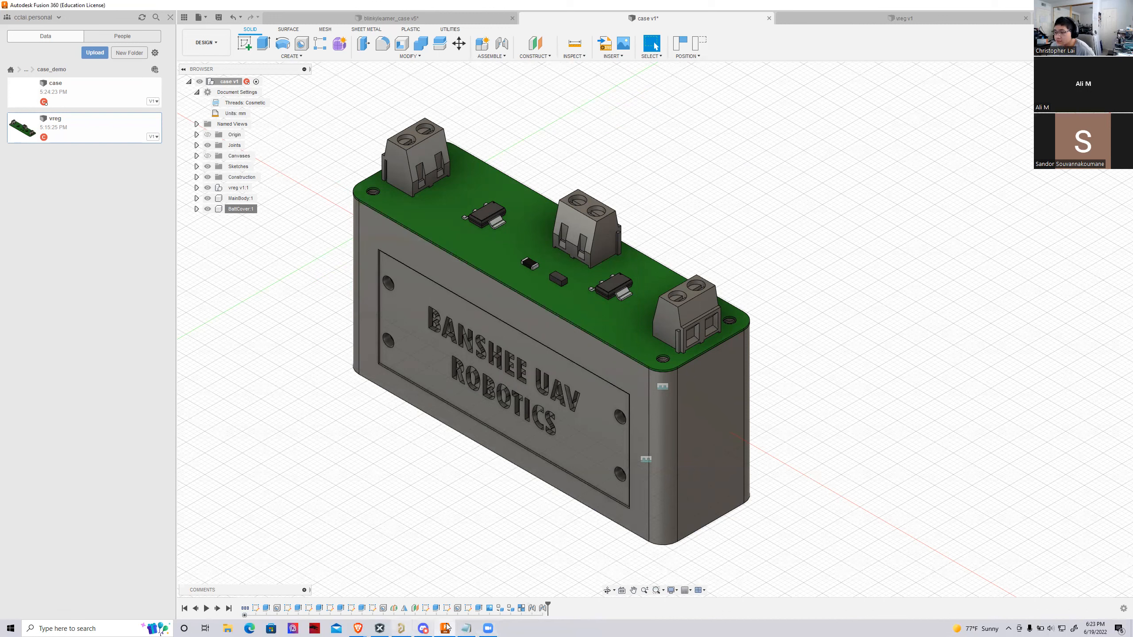
right_click(347, 466)
click(232, 569)
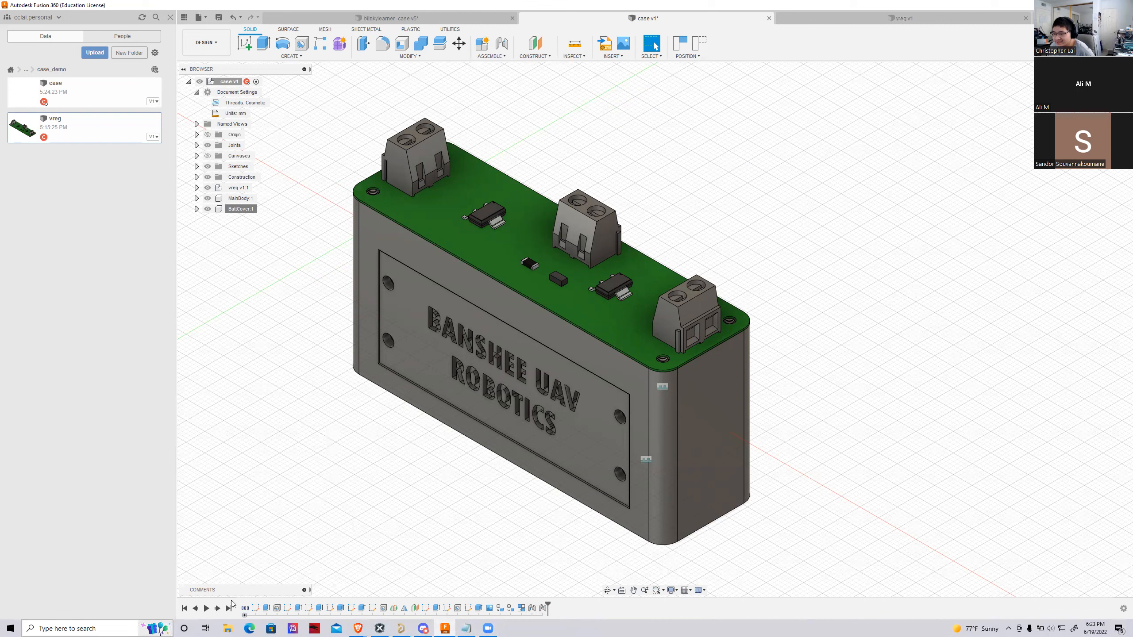
right_click(237, 208)
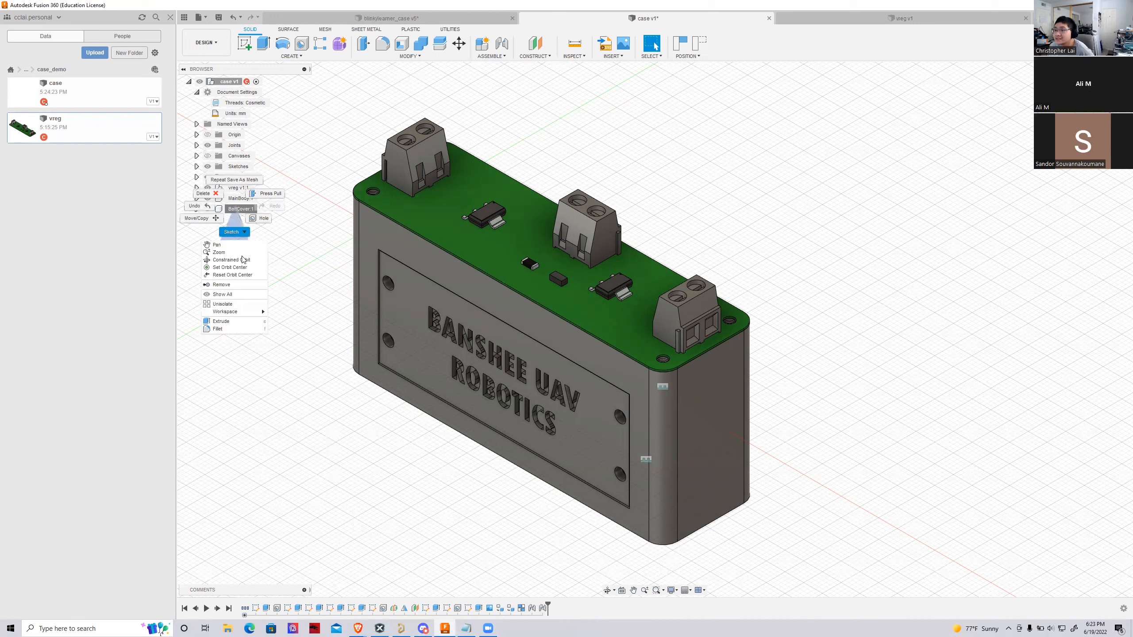
click(279, 246)
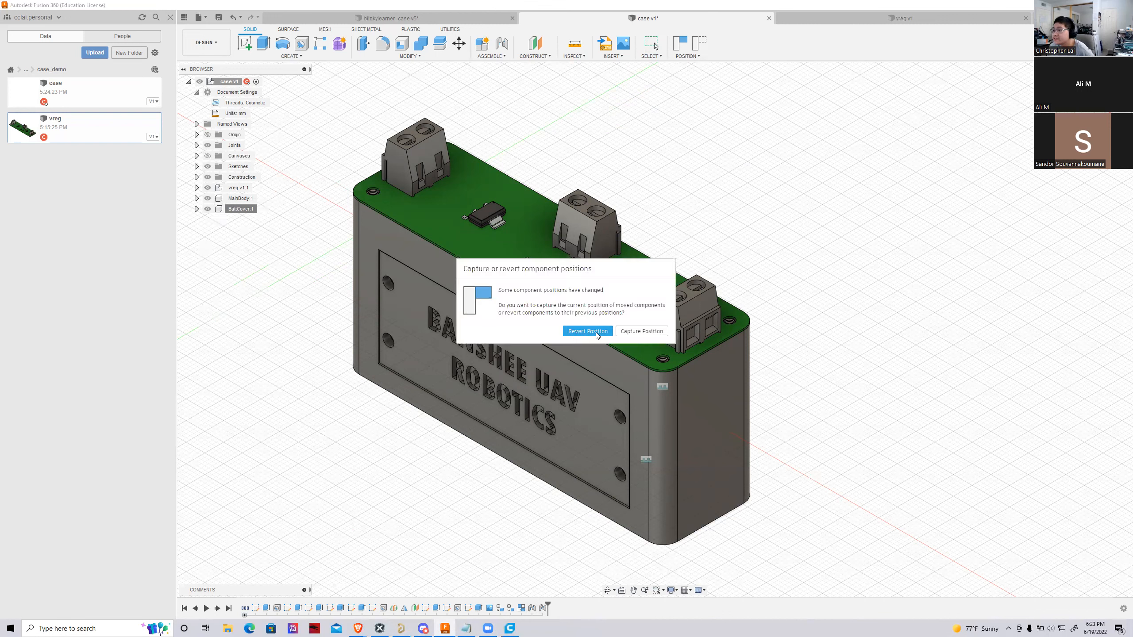
click(627, 336)
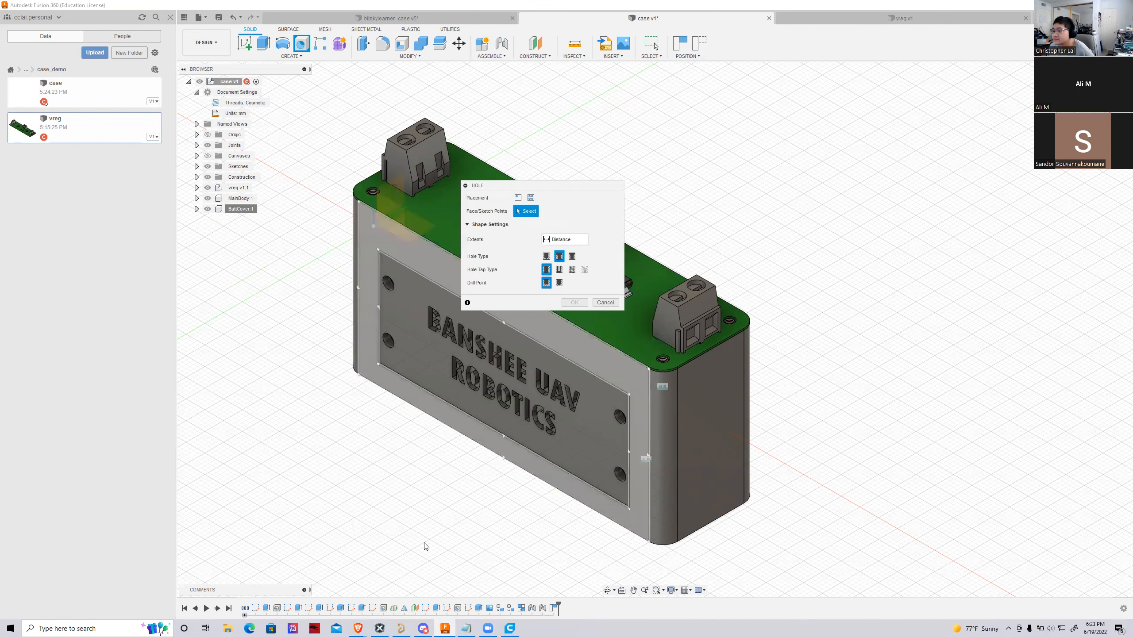
click(606, 302)
Switch to Ultimaker Cura and arrange the battery cover model onto the build plate
click(510, 628)
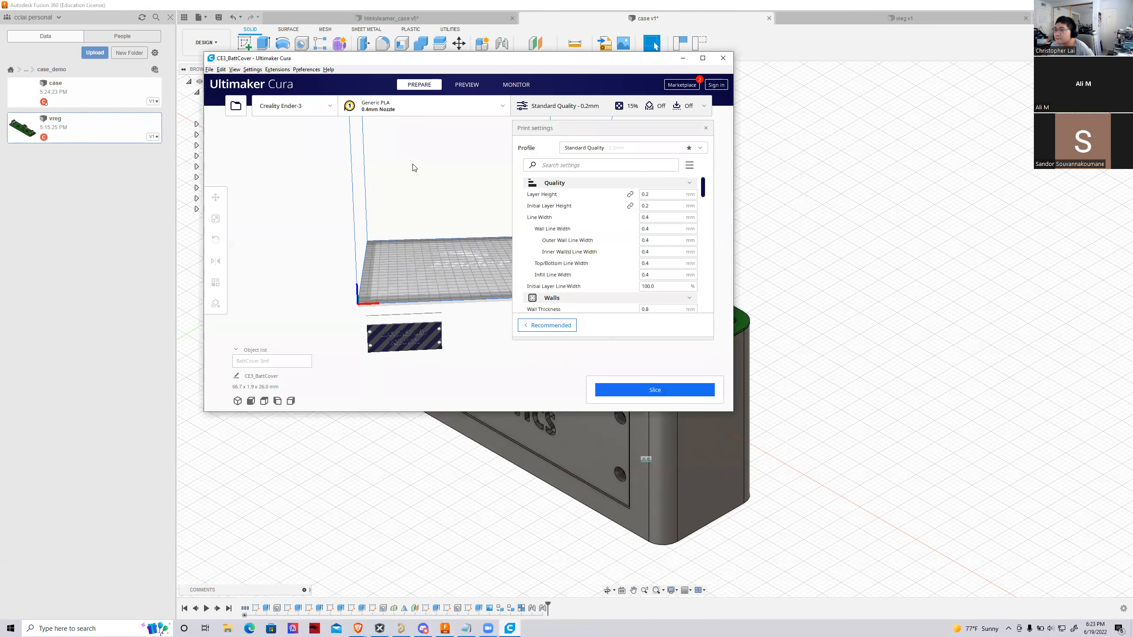
double_click(453, 63)
right_drag(574, 415, 621, 426)
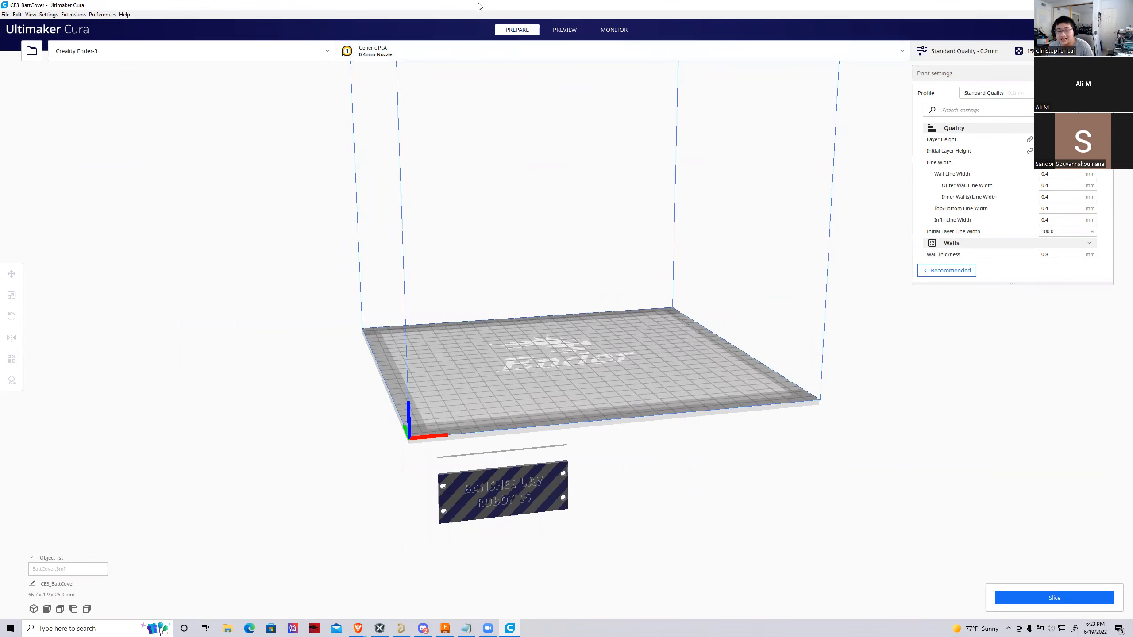
drag(480, 6, 567, 107)
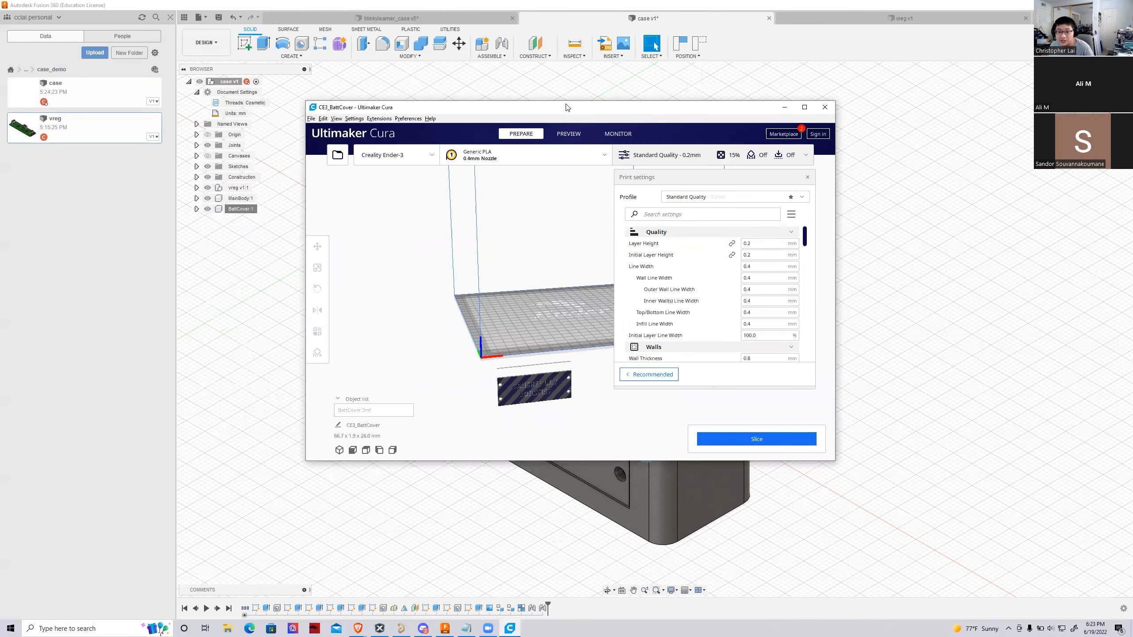
right_drag(529, 403, 494, 394)
scroll(466, 357, up, 5)
right_drag(466, 358, 482, 409)
right_click(483, 415)
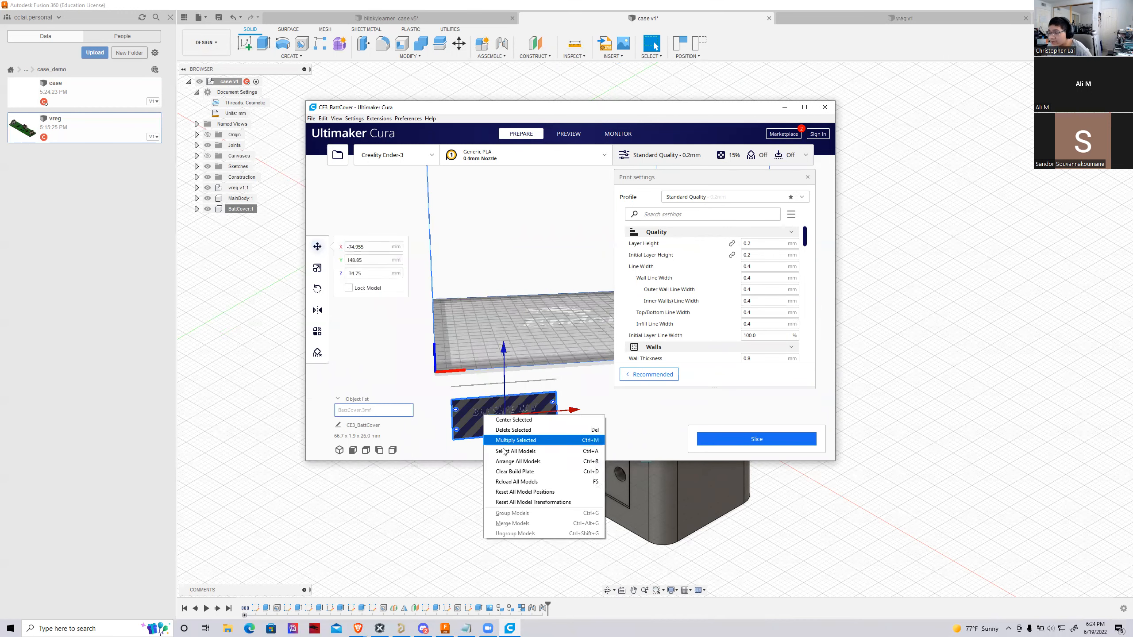
click(504, 462)
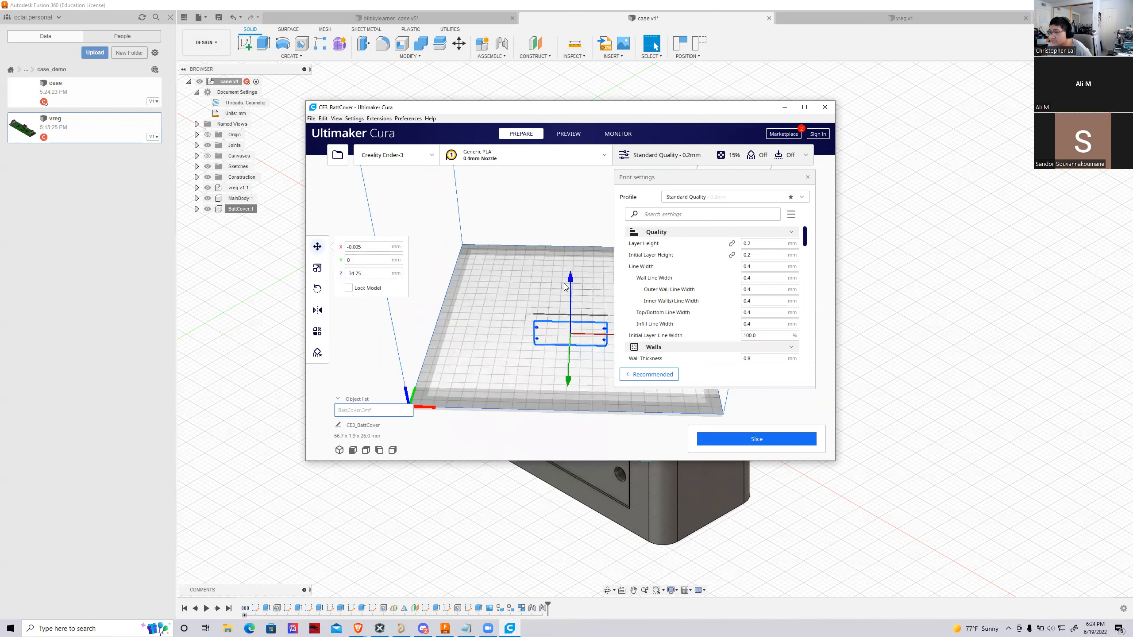
Raise the battery cover along Z so that it stands above the build plate surface
drag(572, 273, 566, 202)
right_drag(608, 372, 585, 365)
click(493, 344)
right_drag(493, 343, 341, 308)
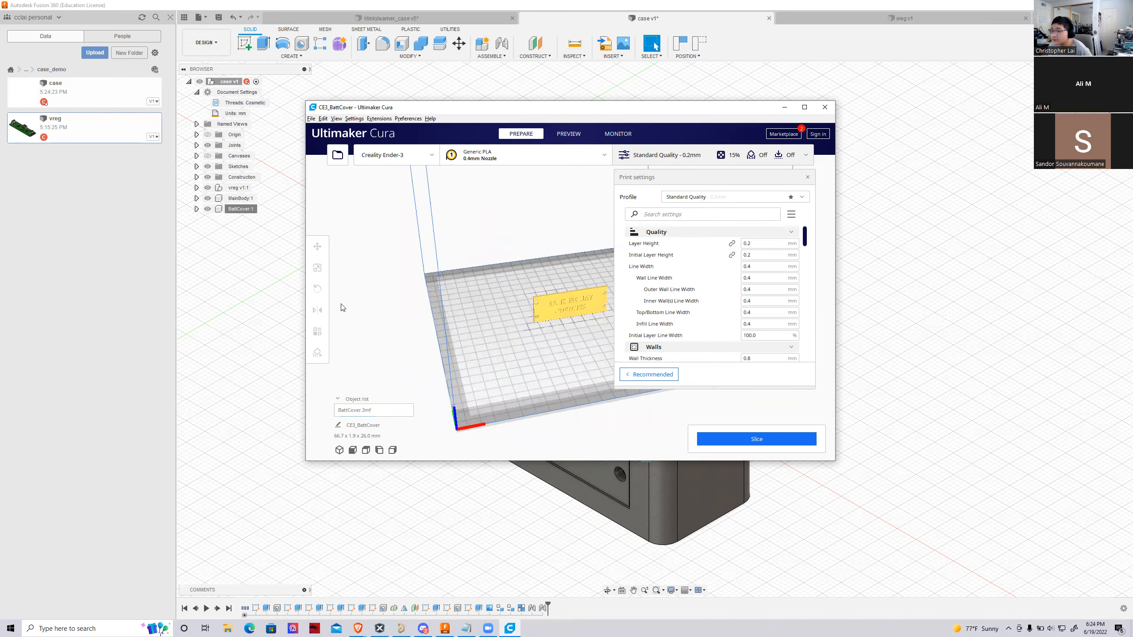
Rotate the battery cover to lie flat on the build plate with its BANSHEE UAV ROBOTICS lettering facing up
click(550, 303)
click(317, 289)
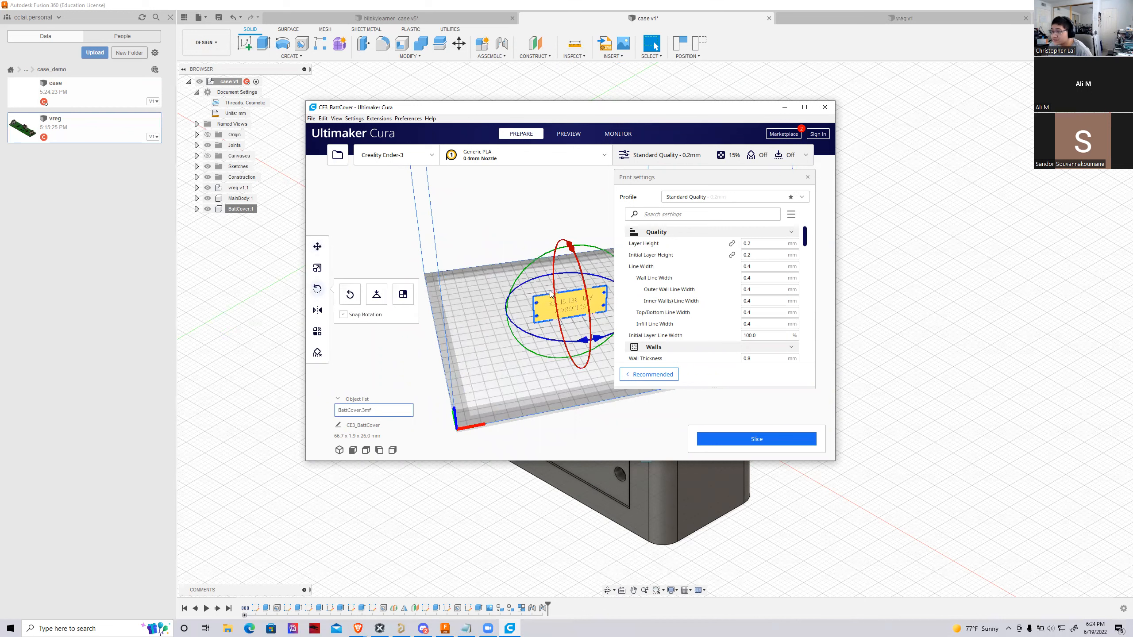
drag(572, 253, 535, 242)
right_drag(520, 374, 689, 425)
click(587, 375)
scroll(591, 312, up, 10)
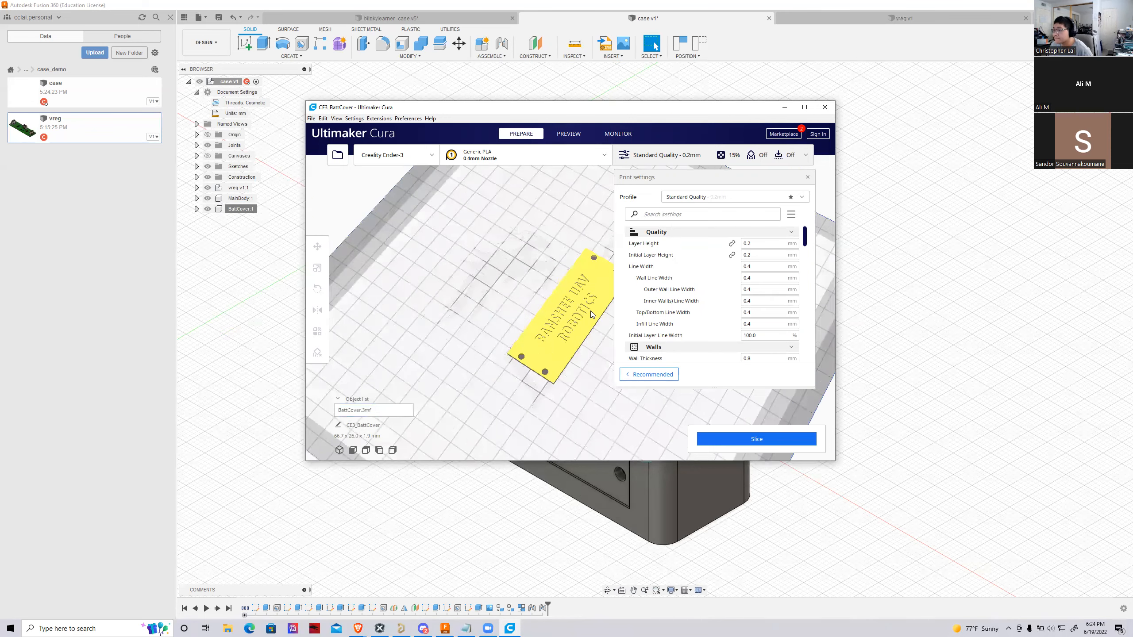
scroll(540, 266, down, 5)
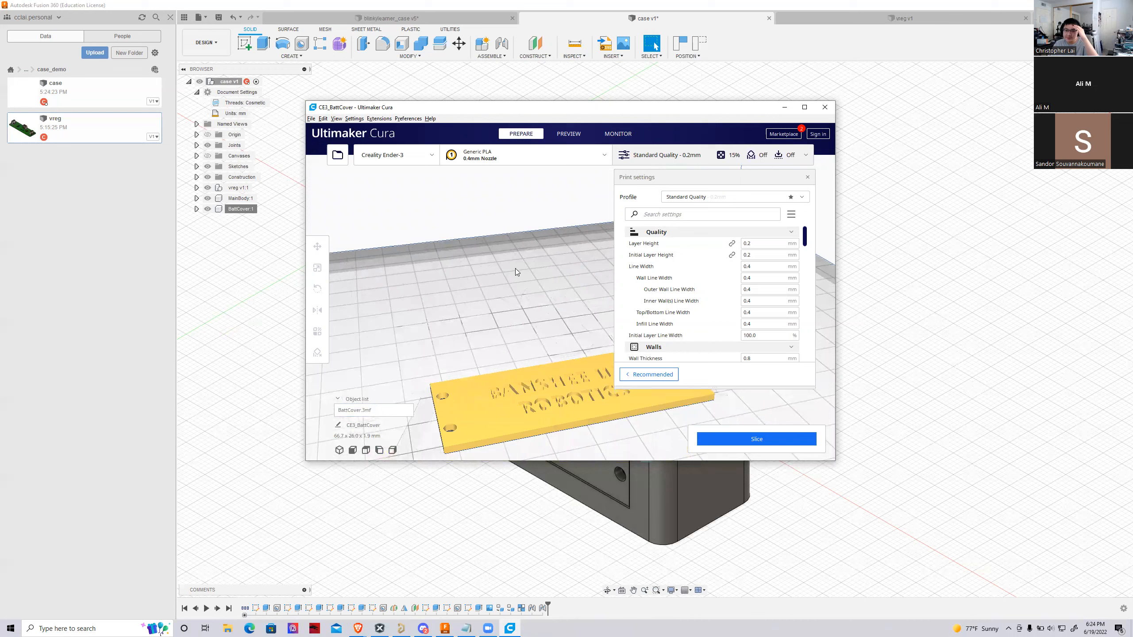
right_drag(495, 397, 495, 313)
Select the Creality Ender S1 (PLA) printer and slice the battery cover
click(422, 163)
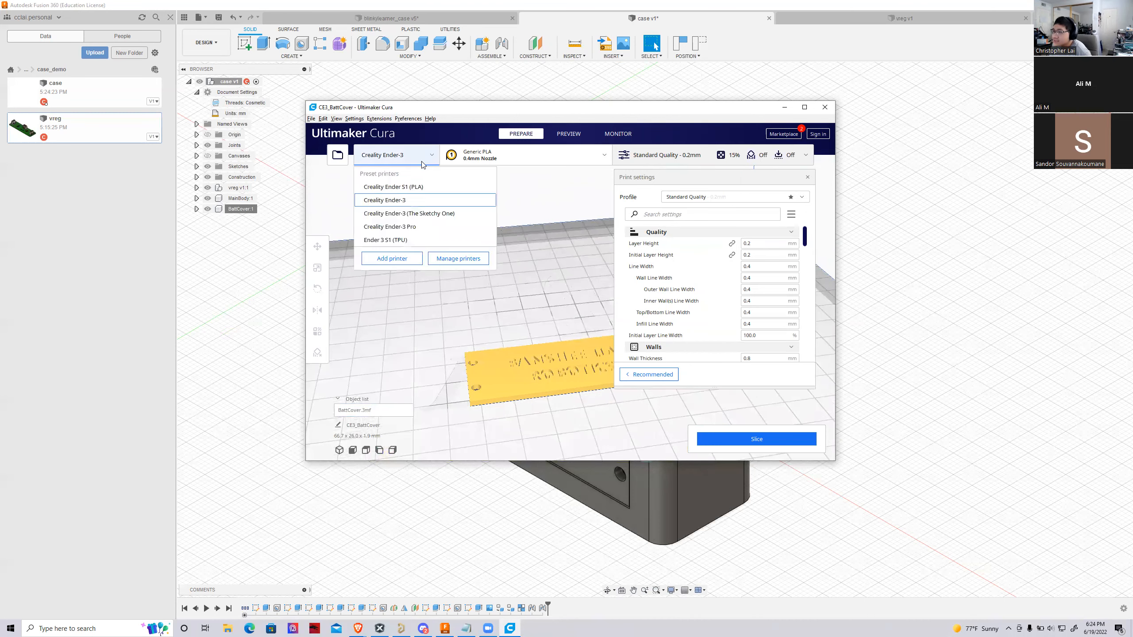
click(410, 187)
click(756, 438)
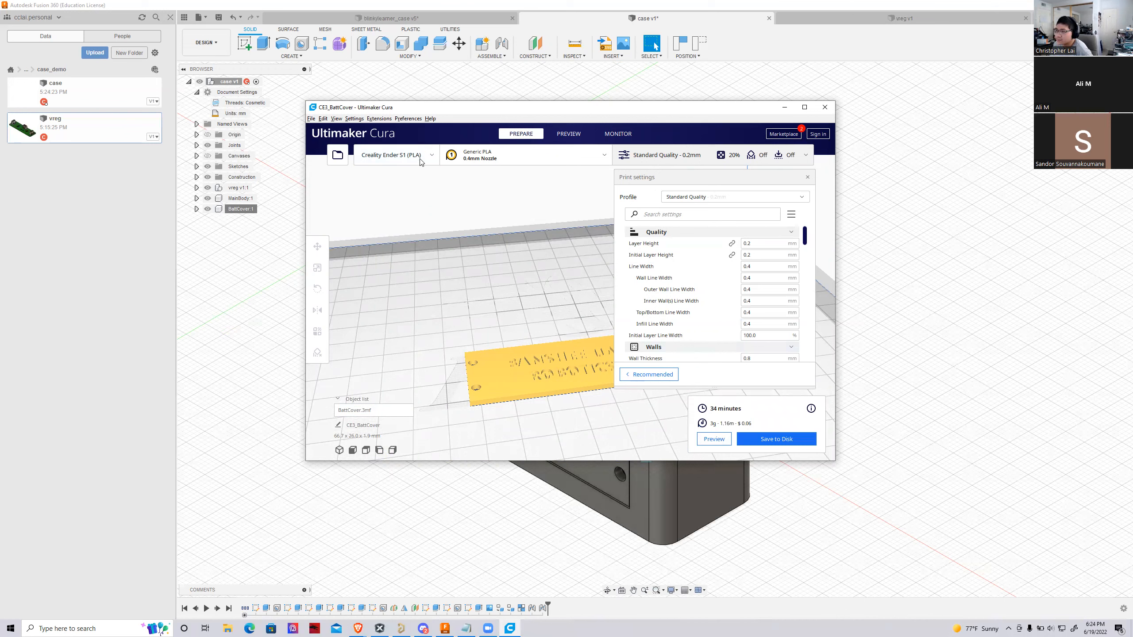
click(402, 154)
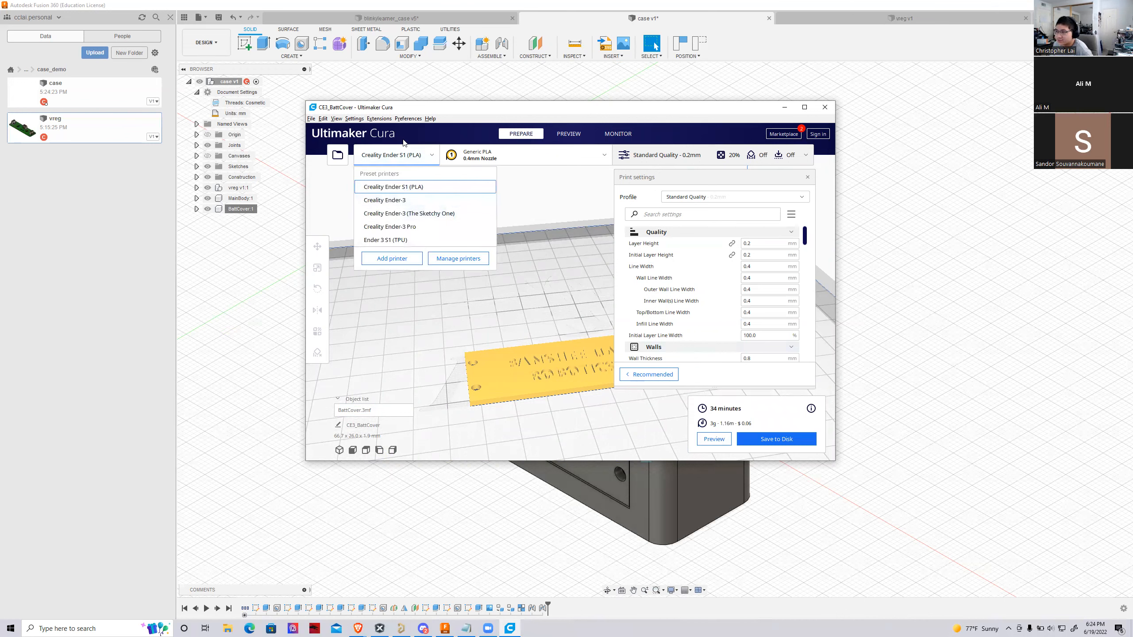
click(397, 155)
Preview the sliced battery cover and go through its layers to examine the infill, lettering and screw holes
click(714, 439)
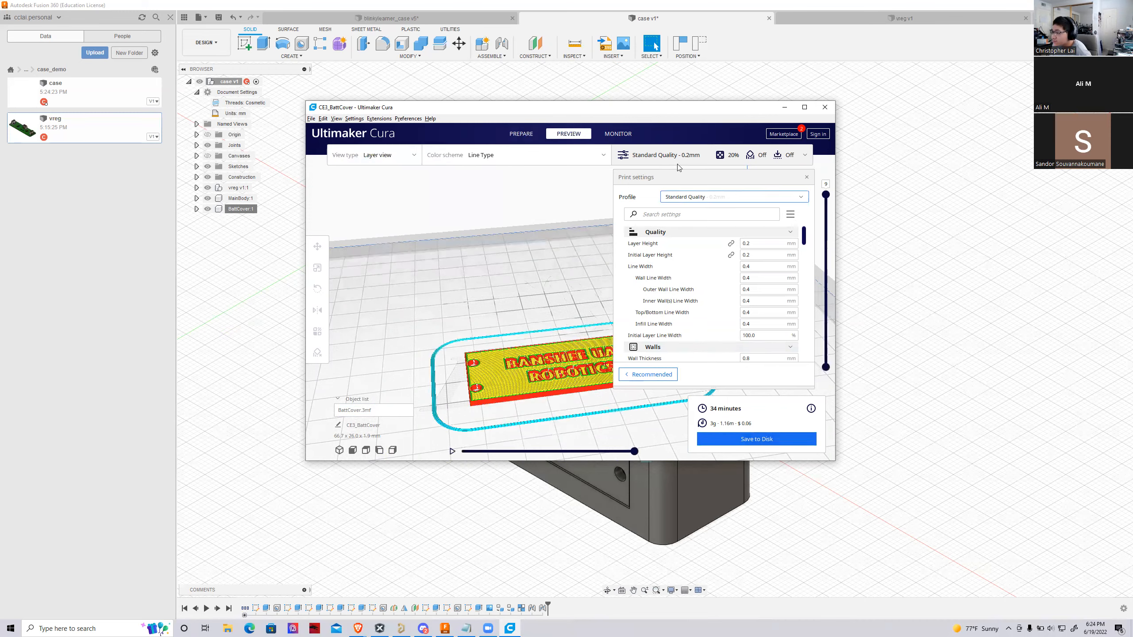
double_click(655, 107)
right_drag(848, 293, 894, 291)
drag(1121, 224, 1121, 431)
drag(1121, 385, 1121, 306)
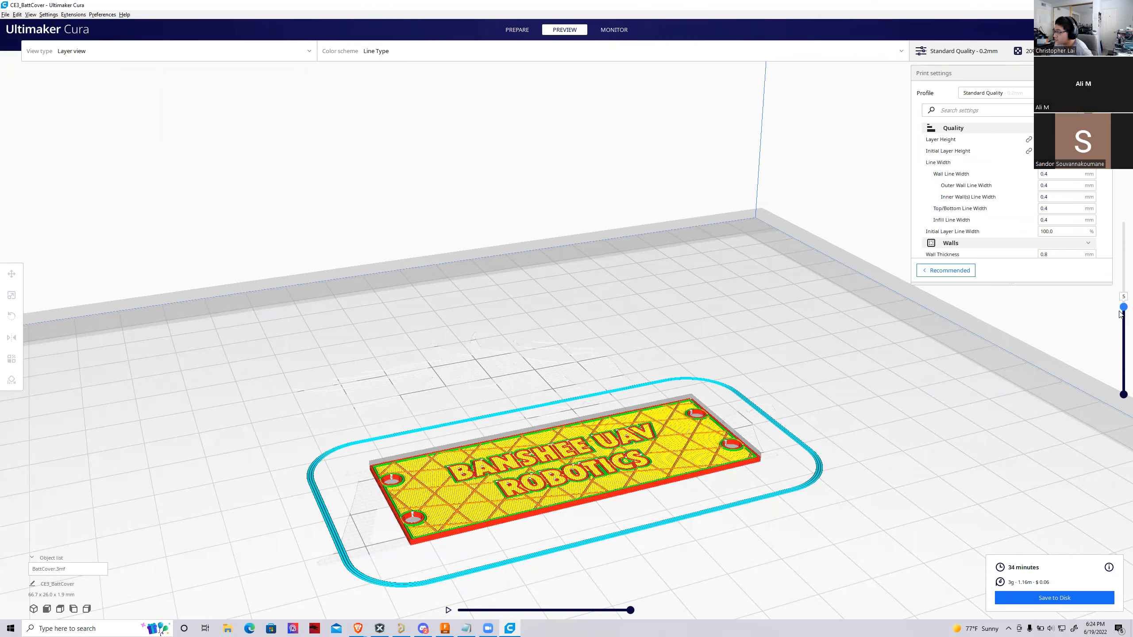
scroll(881, 473, up, 10)
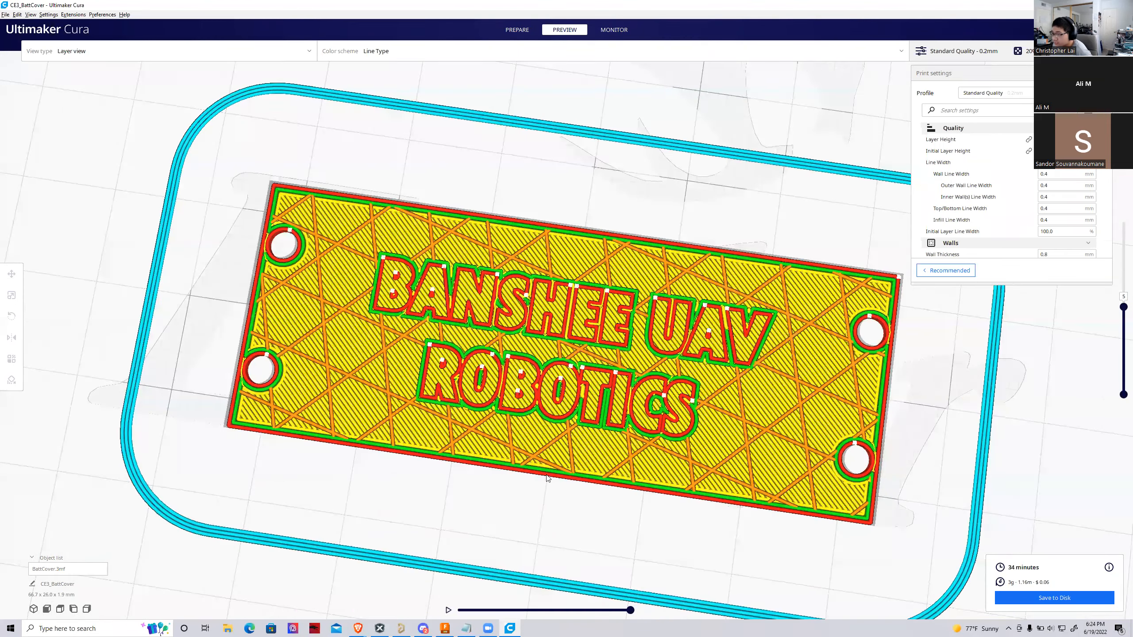
right_drag(549, 478, 522, 476)
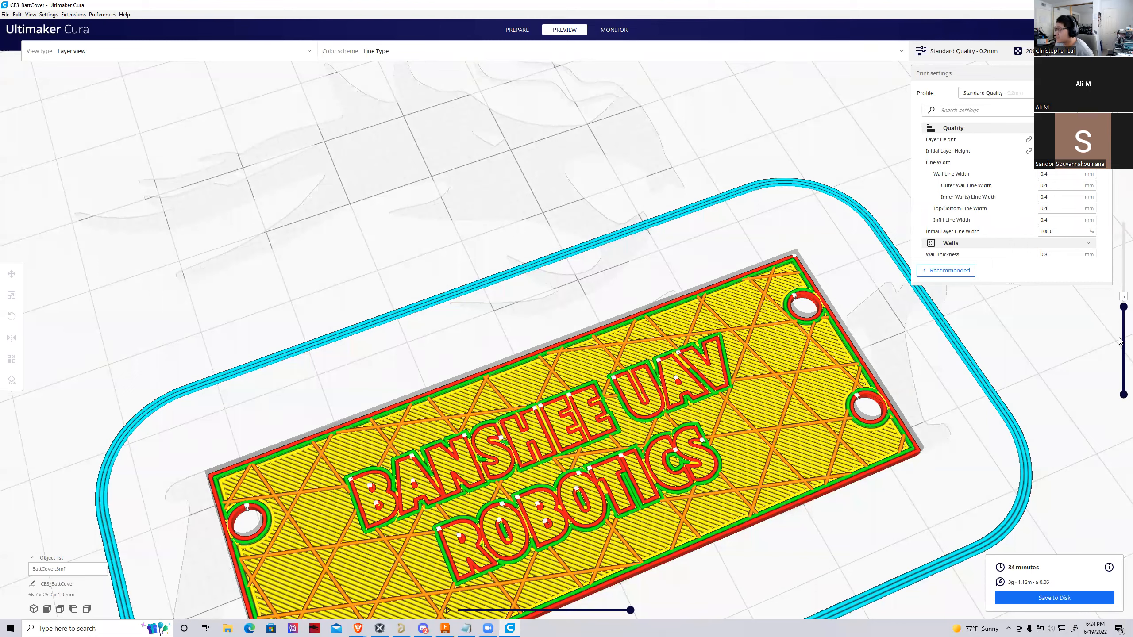
drag(1123, 307, 1120, 222)
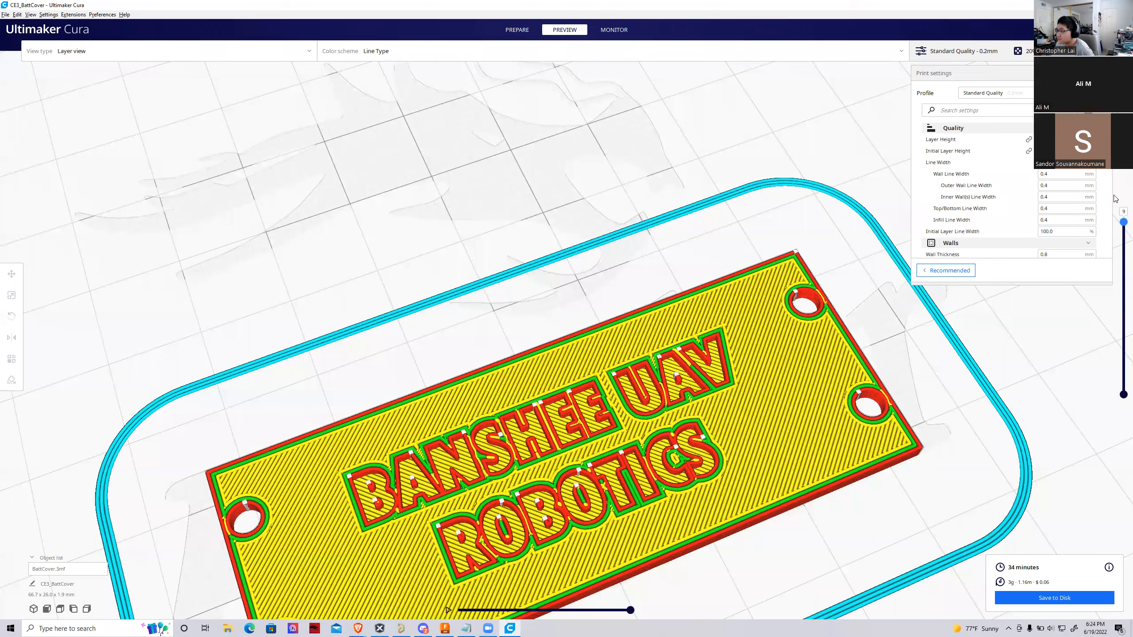
Rename the print job as UAV_VregBattCover
right_drag(736, 278, 693, 246)
scroll(699, 236, down, 5)
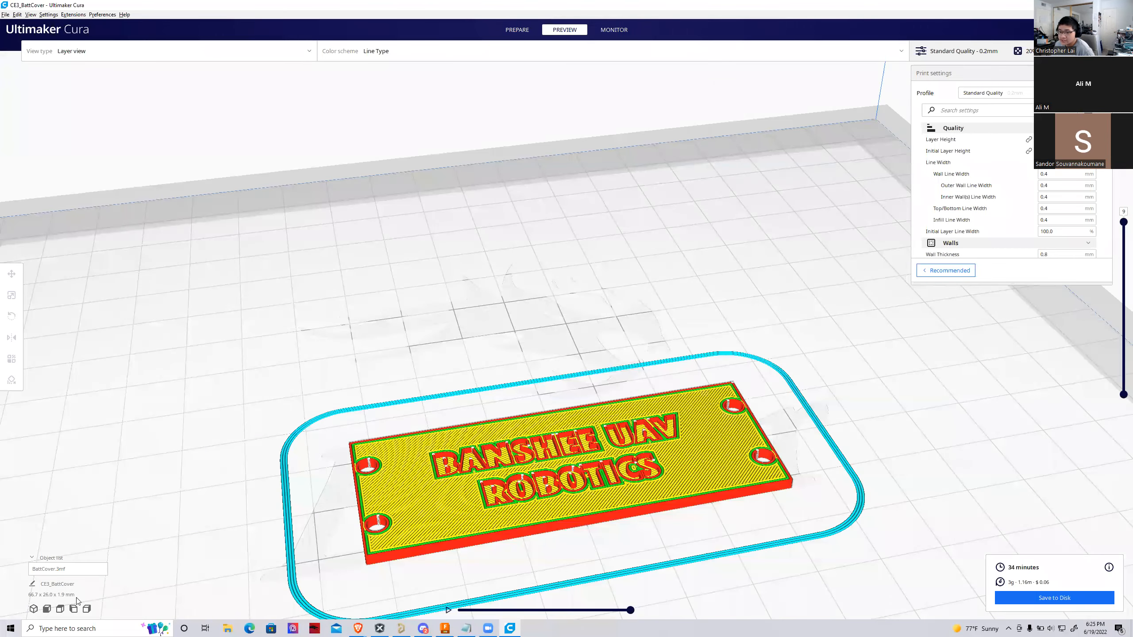
drag(48, 585, 6, 591)
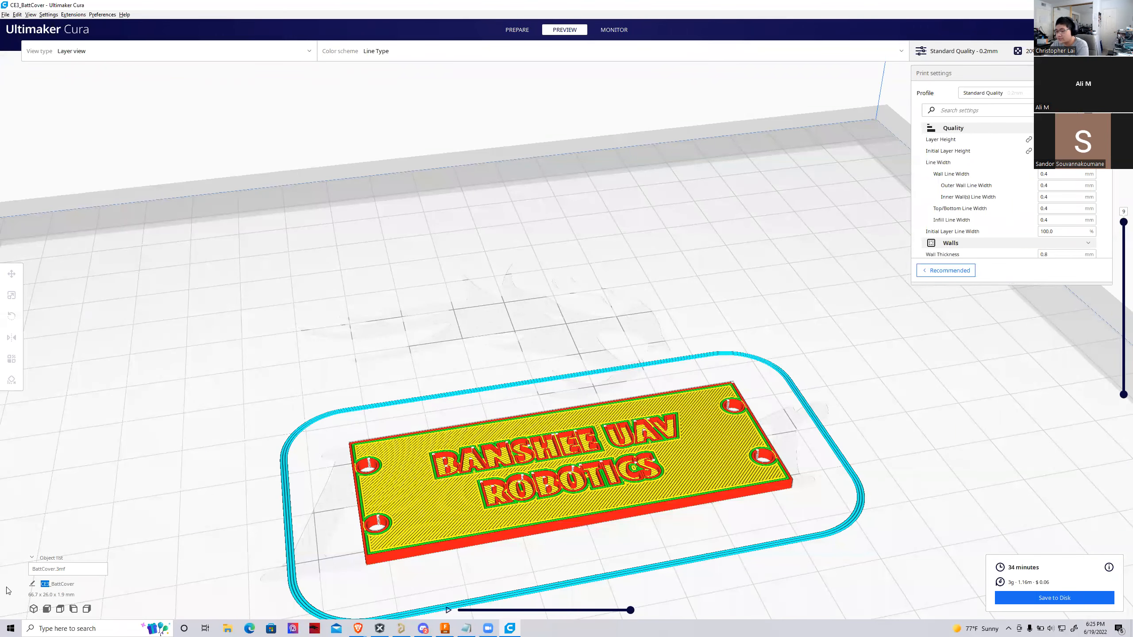
text(UAV)
key(shift+Right)
key(shift+Right)
key(shift+Right)
key(shift+Right)
key(shift+Right)
key(shift+Right)
text(B)
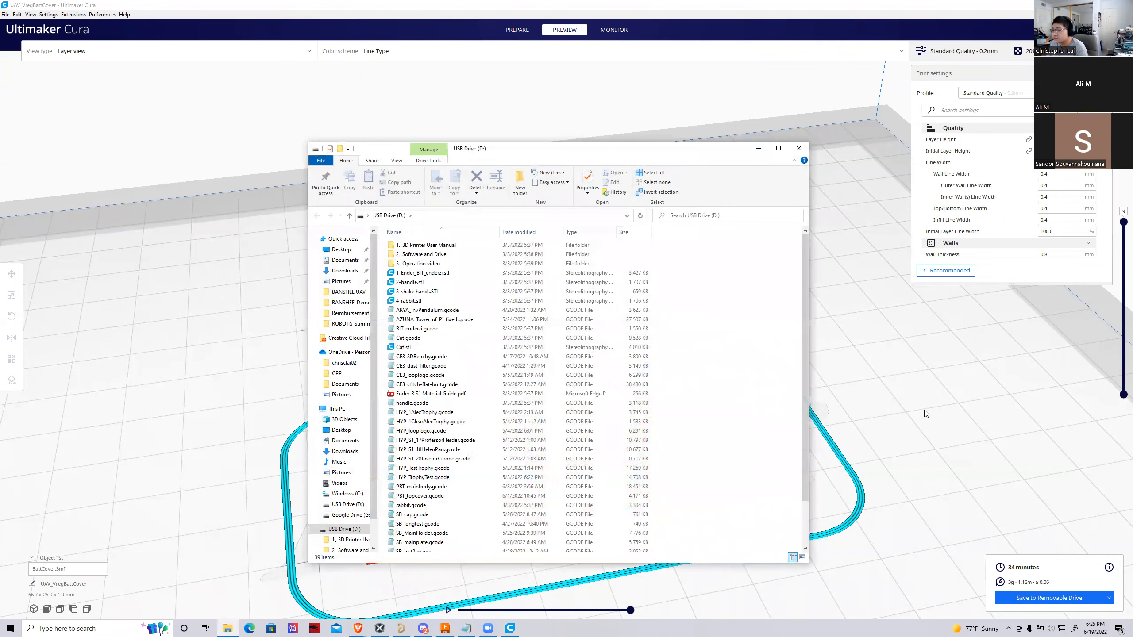
Save the sliced battery cover to the removable USB drive (D:) and eject the drive
click(934, 442)
click(1028, 597)
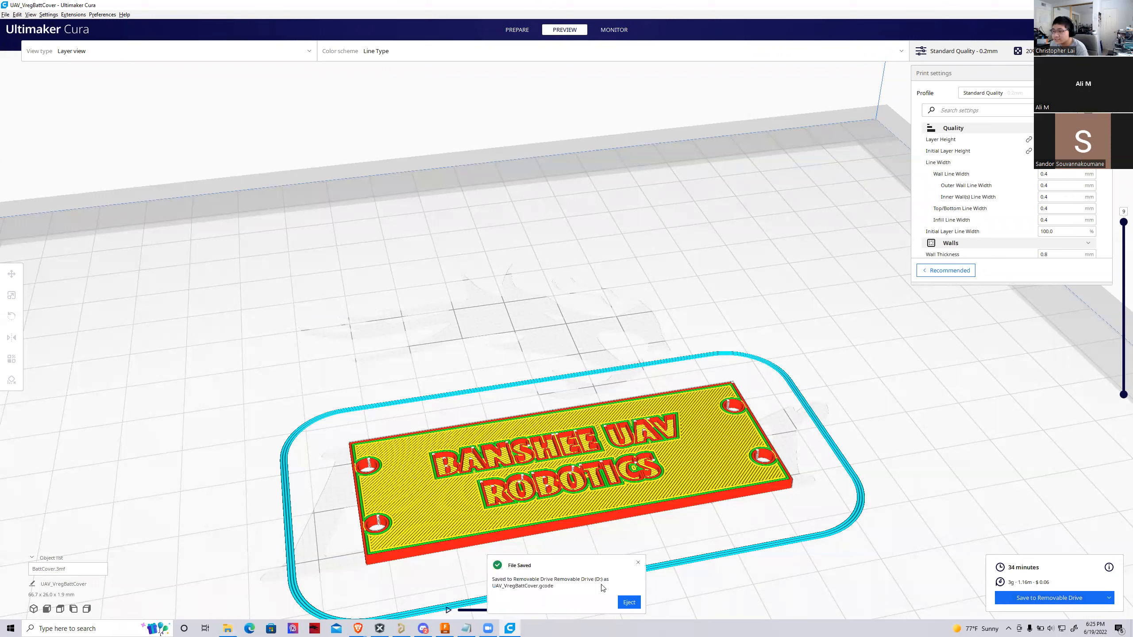
click(629, 602)
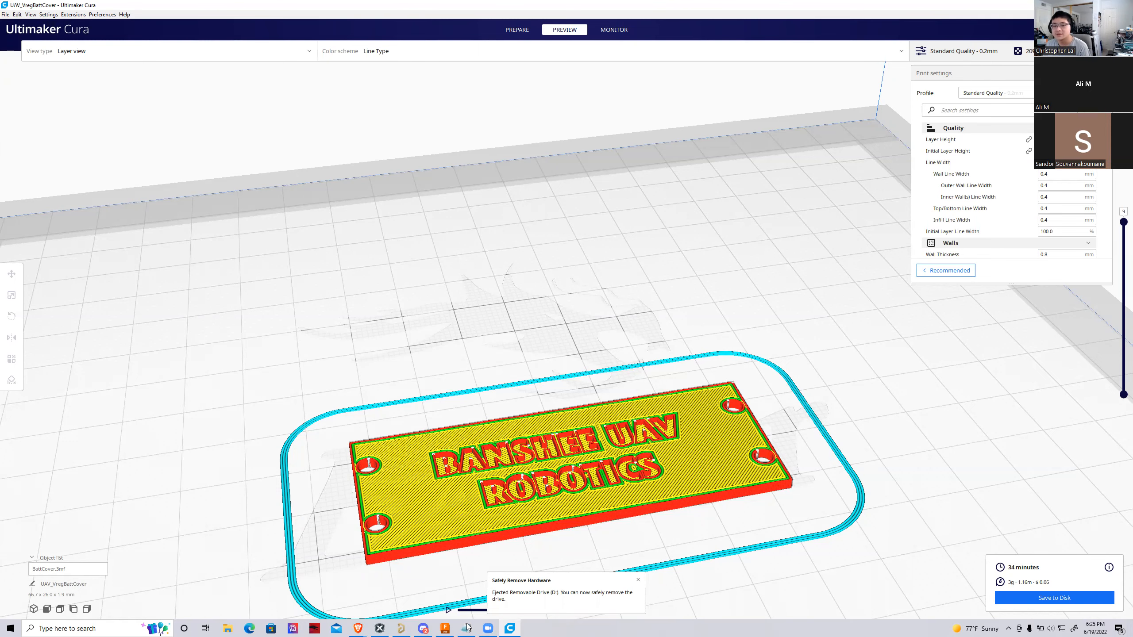
scroll(423, 432, up, 4)
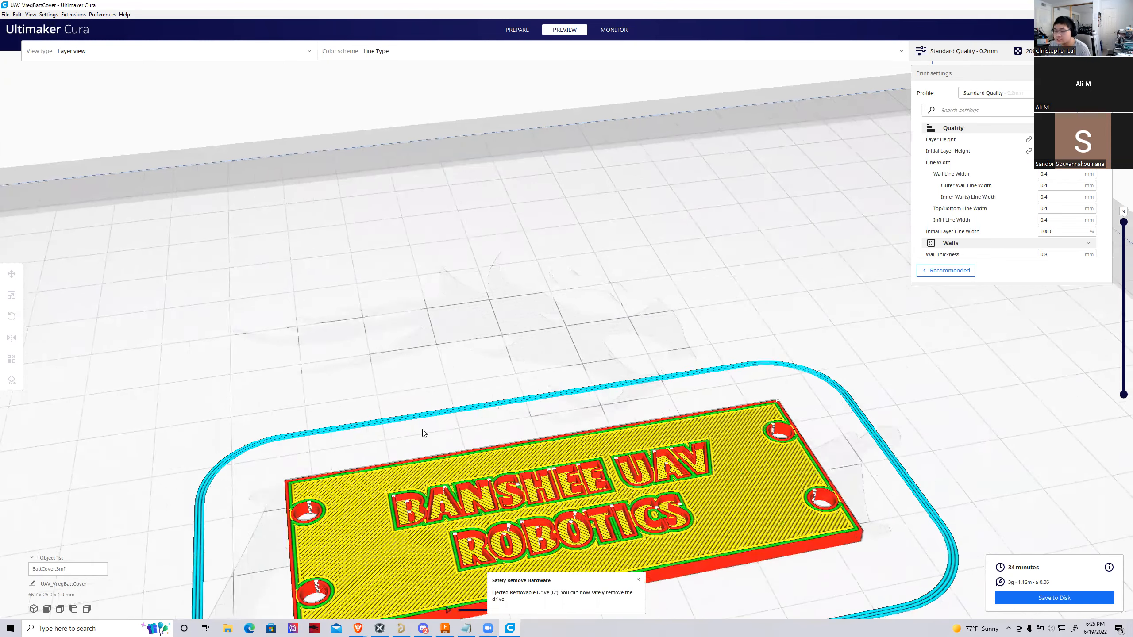
scroll(589, 373, down, 5)
scroll(585, 342, down, 4)
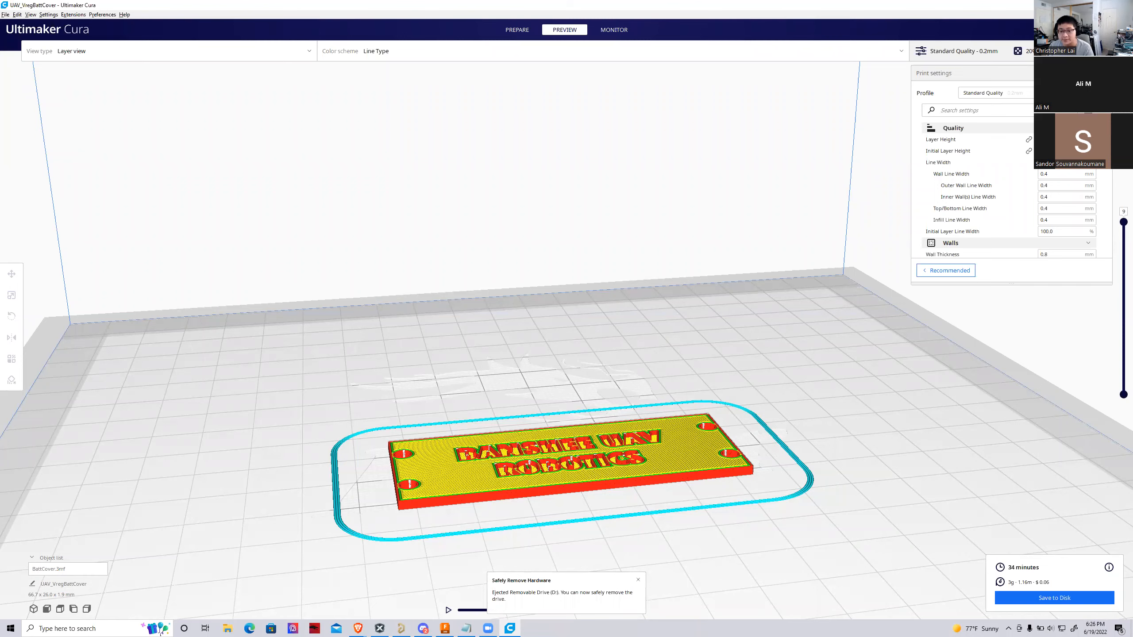
Switch to Fusion 360 and review the assembled case with its regulator board and engraved battery cover
click(510, 629)
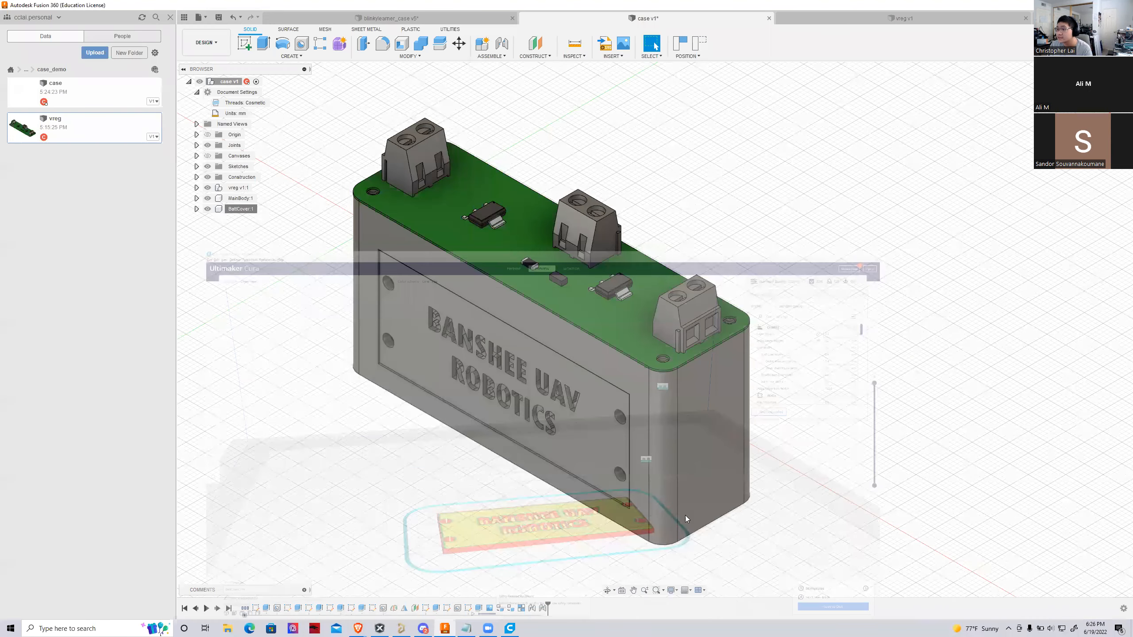
drag(1088, 99, 1092, 100)
scroll(985, 321, down, 3)
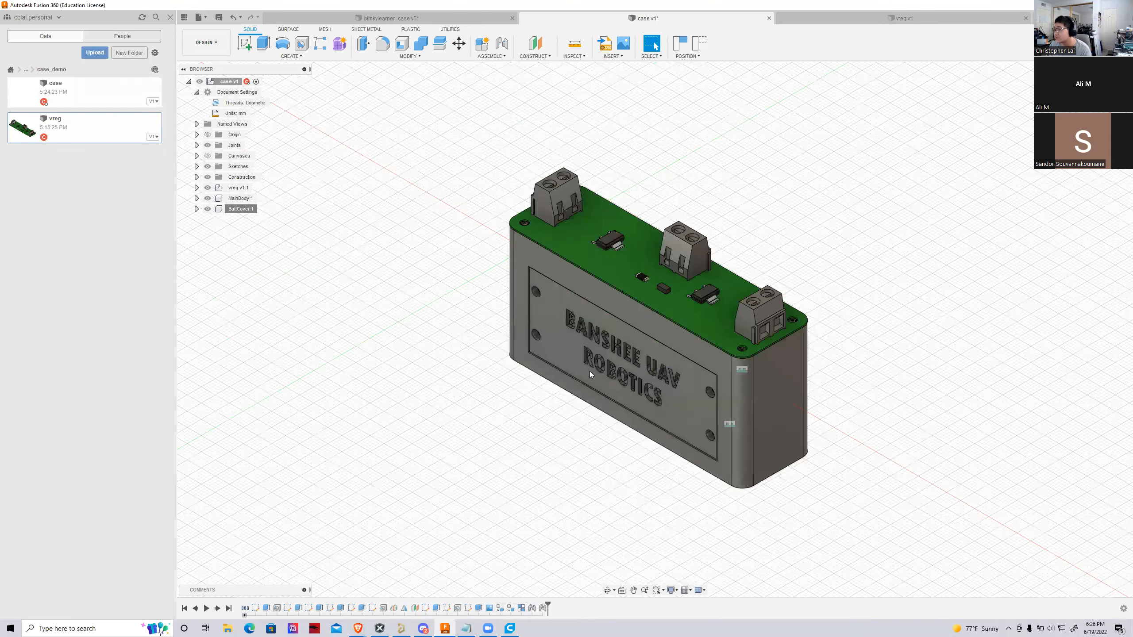
scroll(590, 374, up, 2)
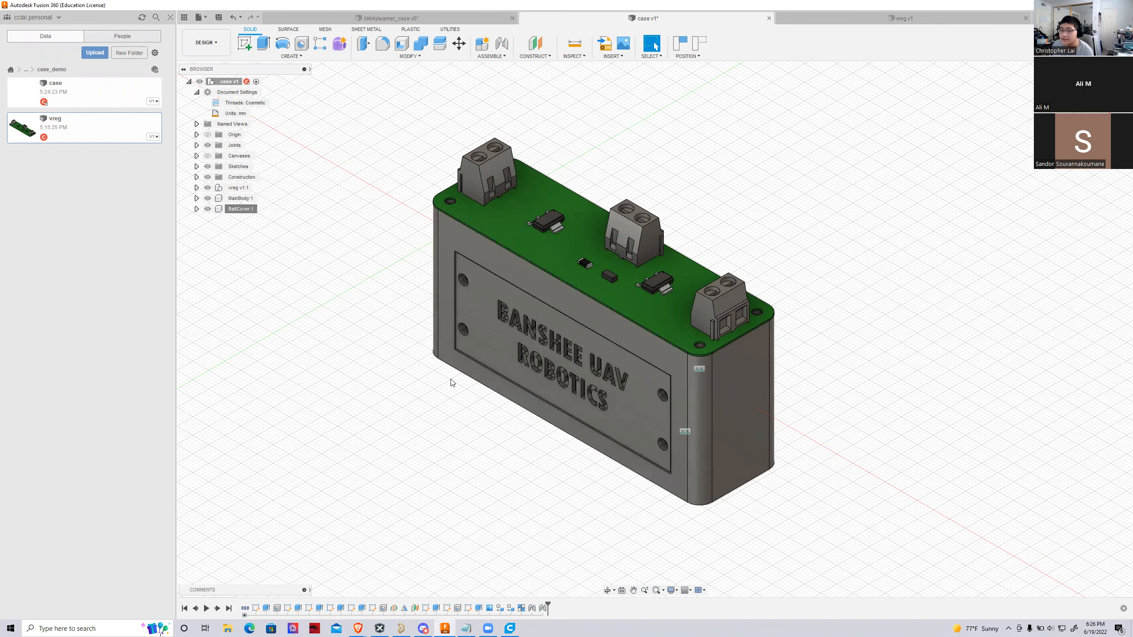
scroll(486, 462, up, 2)
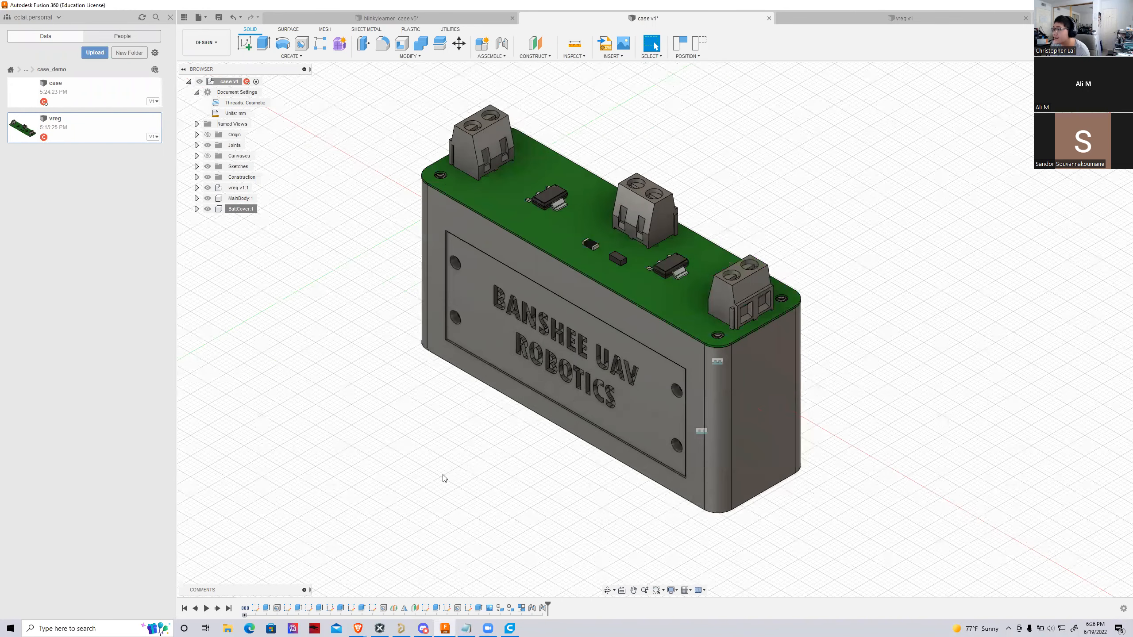
scroll(445, 476, down, 2)
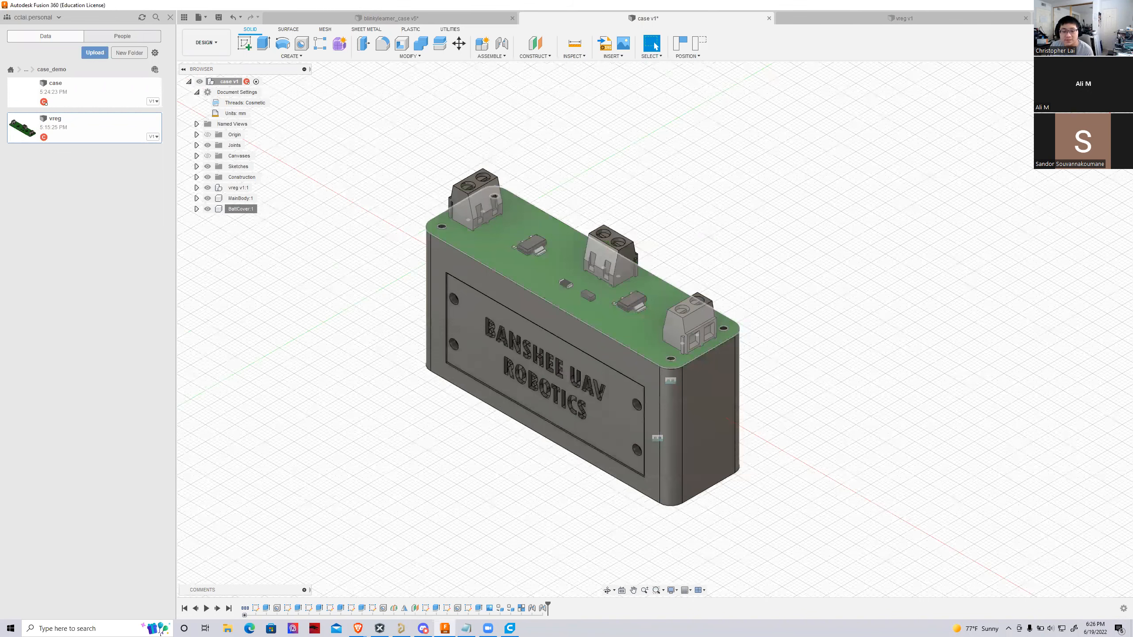
scroll(576, 304, up, 2)
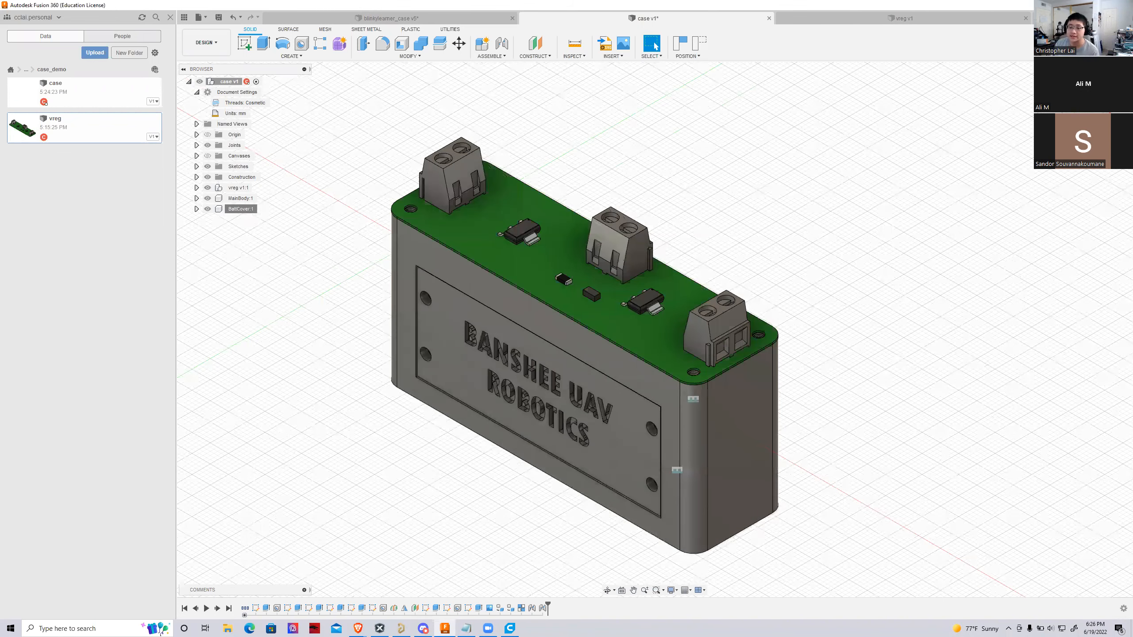